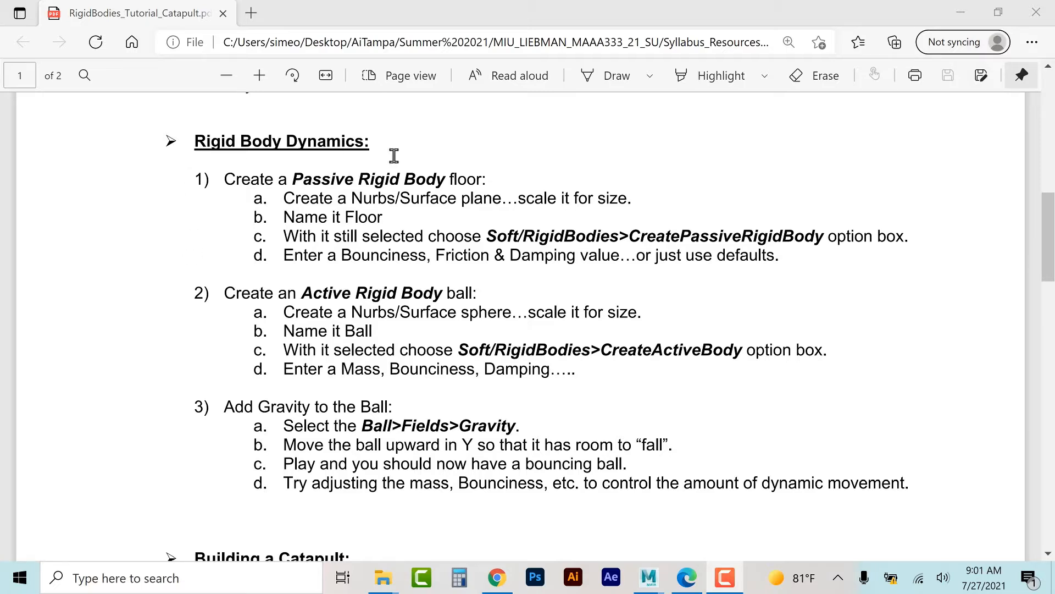
- Skim the Rigid Body Dynamics instructions in the PDF, switch to Maya and dismiss the What's New notice
{"action": "scroll", "coordinate": [412, 266], "scroll_direction": "down", "scroll_amount": 2}
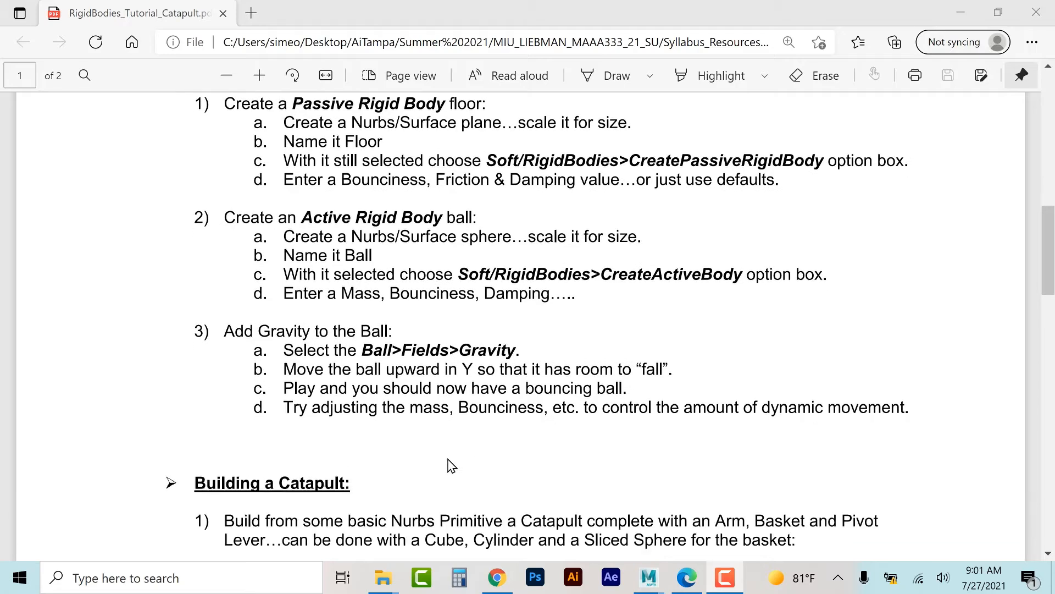
{"action": "scroll", "coordinate": [470, 472], "scroll_direction": "up", "scroll_amount": 2}
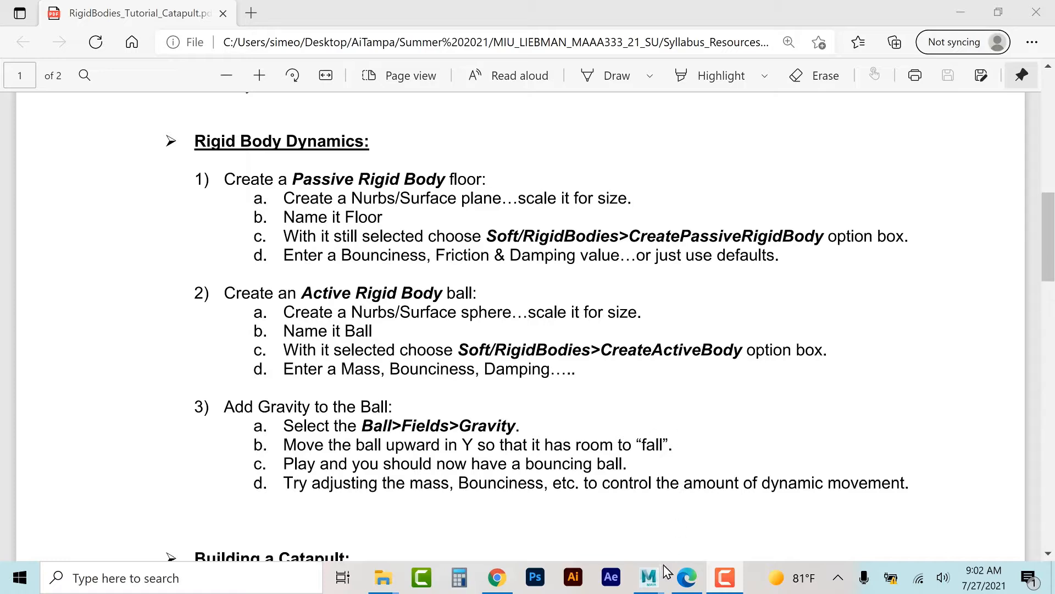
{"action": "mouse_move", "coordinate": [654, 574]}
{"action": "left_click", "coordinate": [720, 484]}
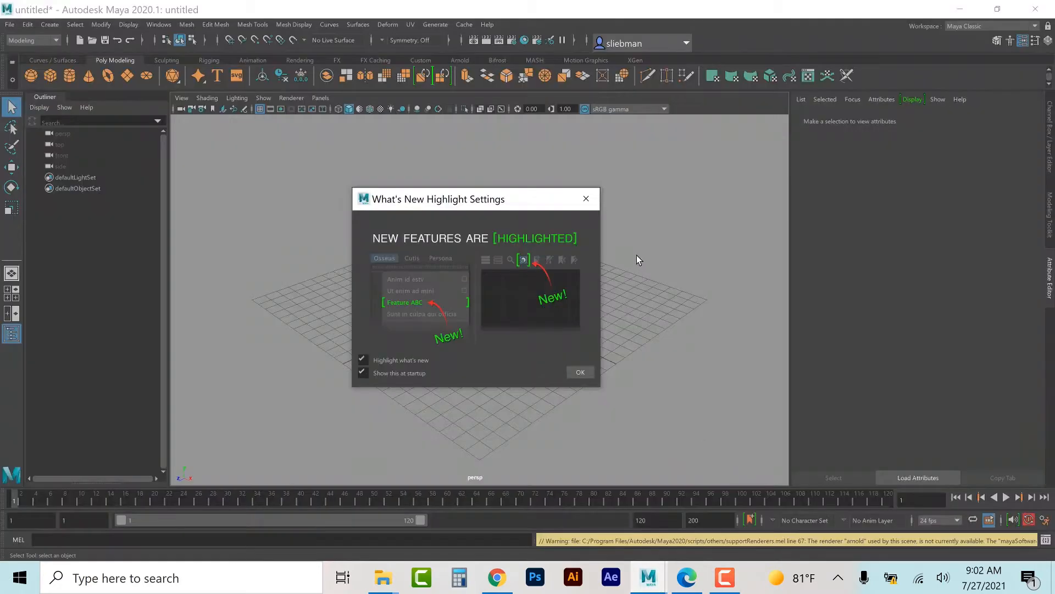
{"action": "left_click", "coordinate": [580, 374]}
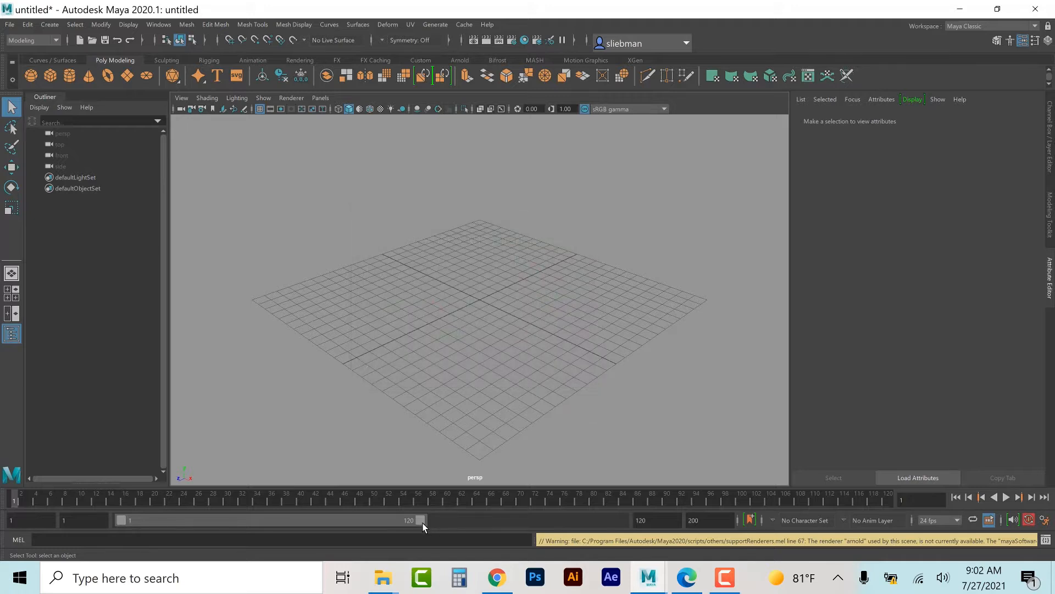
- Extend the timeline so that both the playback range and the animation end at frame 300
{"action": "left_click_drag", "start_coordinate": [423, 523], "coordinate": [632, 520]}
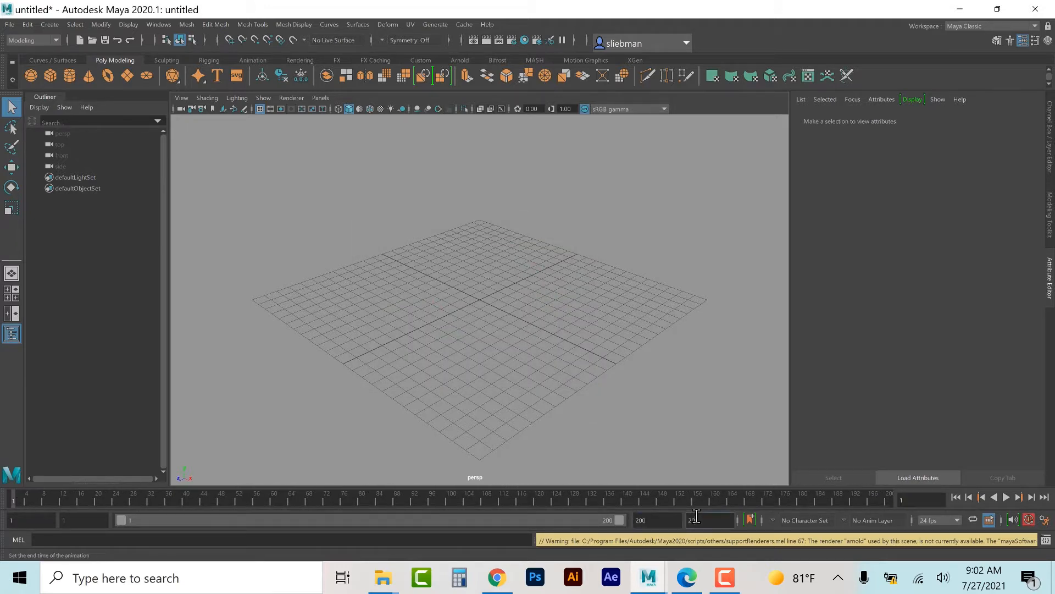
{"action": "left_click_drag", "start_coordinate": [654, 521], "coordinate": [629, 524]}
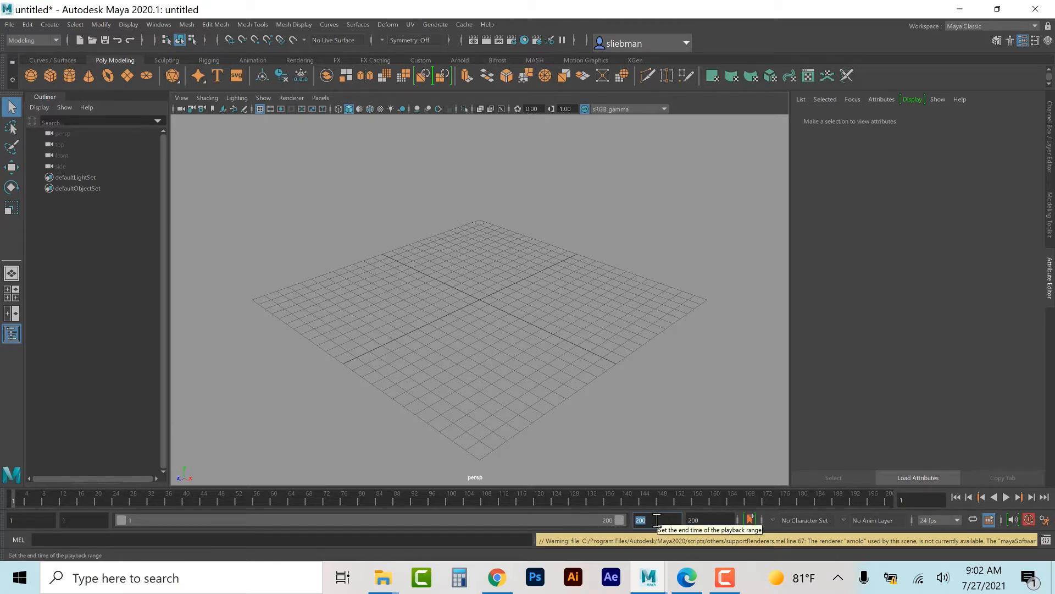
{"action": "type", "text": "3"}
{"action": "left_click", "coordinate": [702, 522]}
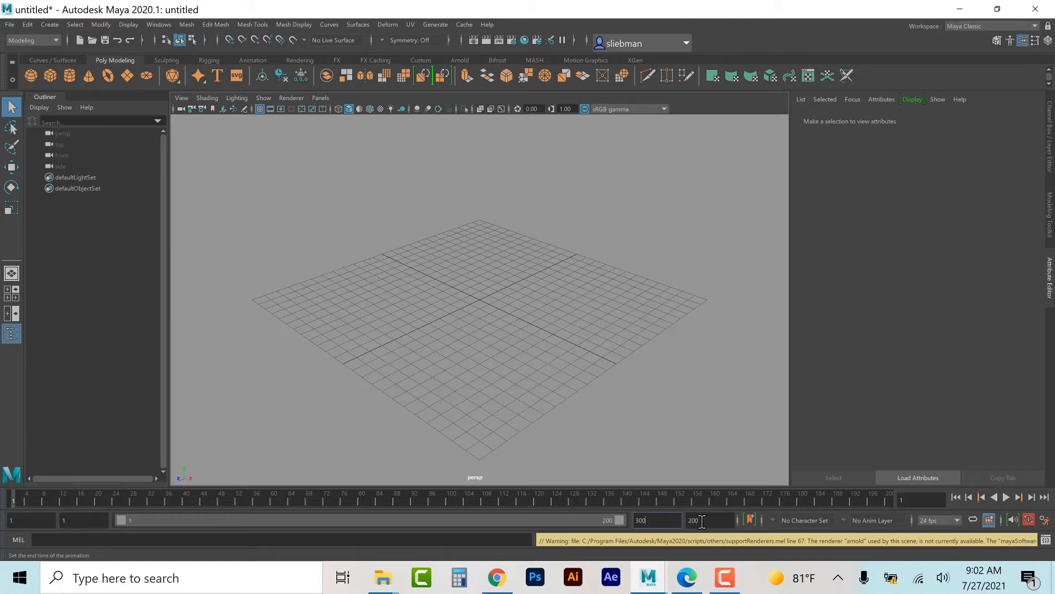
- Set the Time Slider playback speed to Play every frame and save the preferences
{"action": "left_click", "coordinate": [1044, 521]}
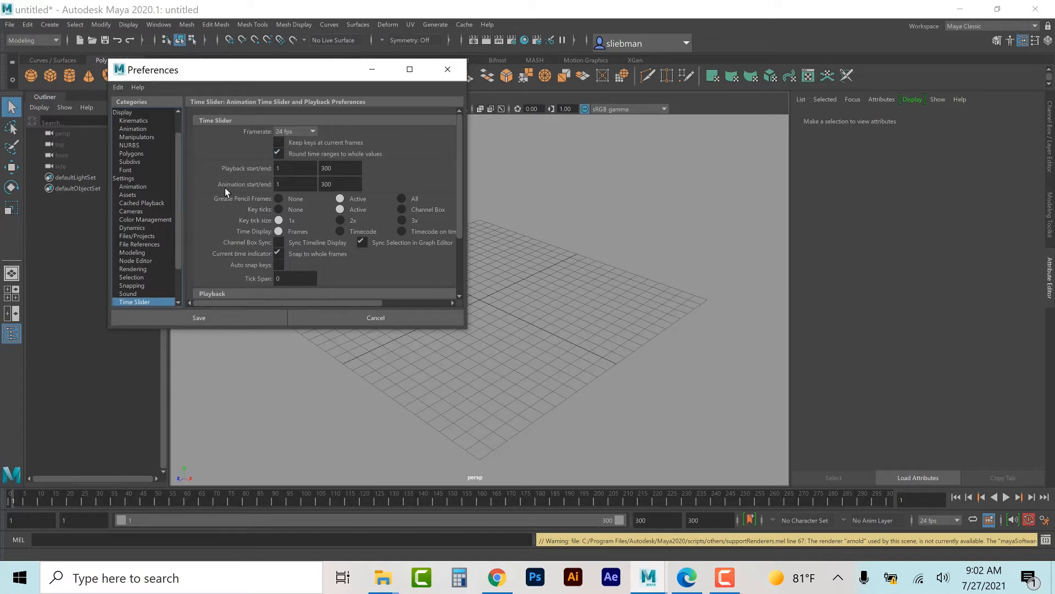
{"action": "scroll", "coordinate": [224, 189], "scroll_direction": "down", "scroll_amount": 2}
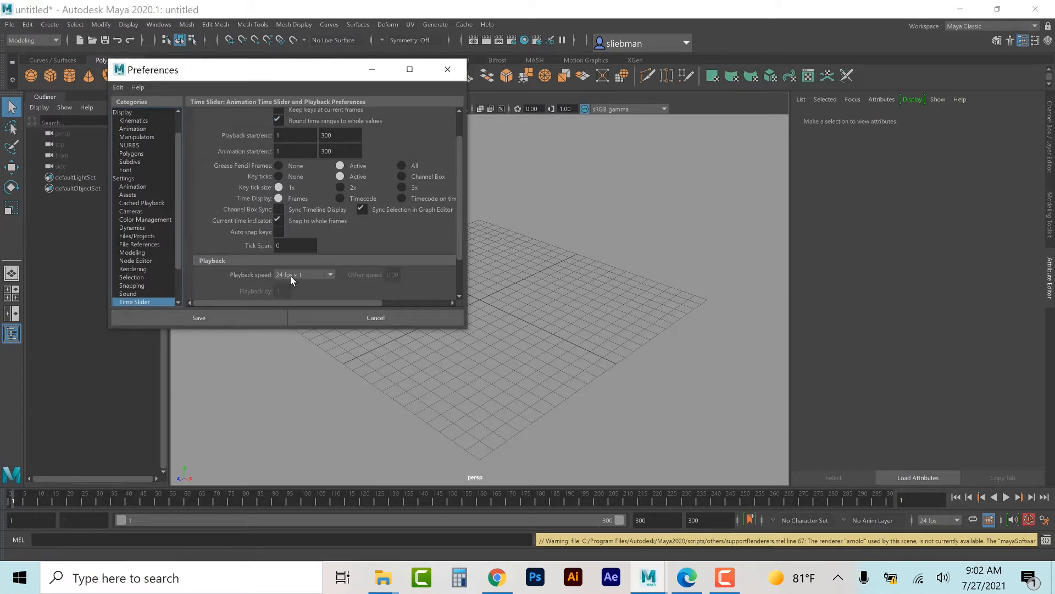
{"action": "left_click", "coordinate": [291, 277]}
{"action": "left_click", "coordinate": [293, 285]}
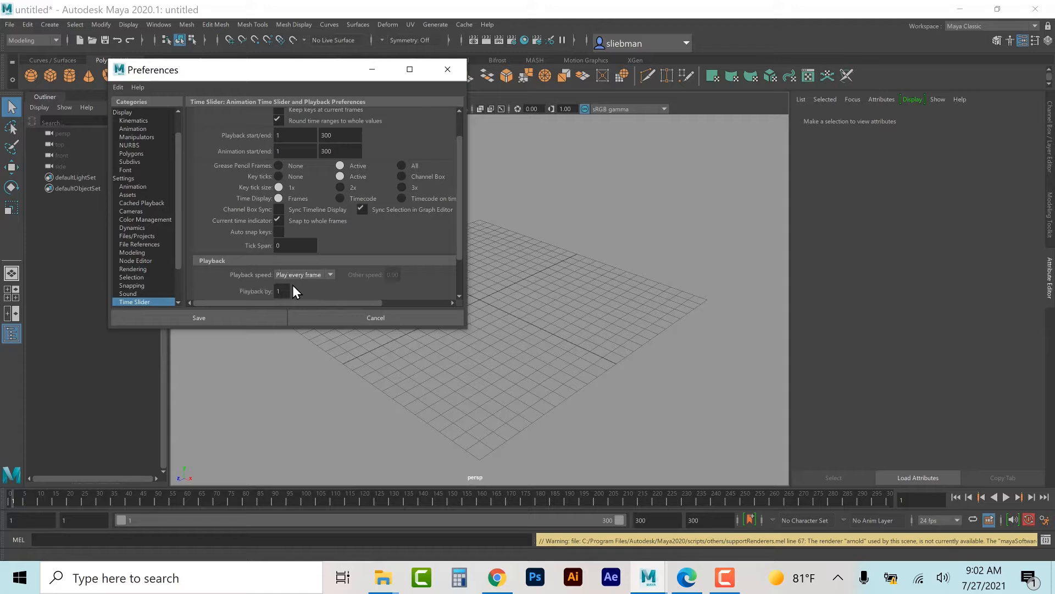
{"action": "left_click", "coordinate": [298, 275]}
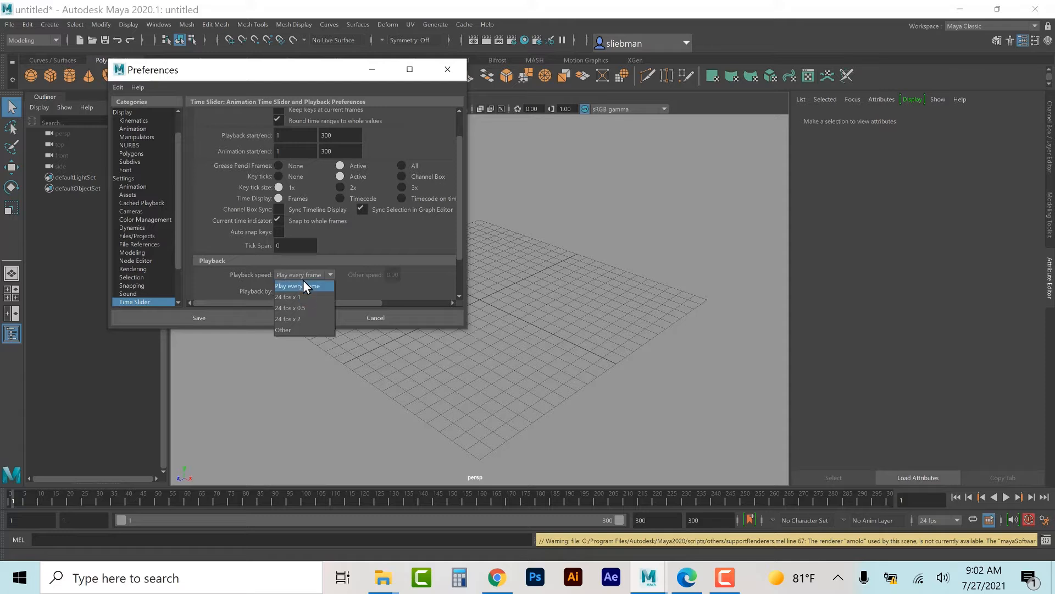
{"action": "left_click", "coordinate": [308, 286]}
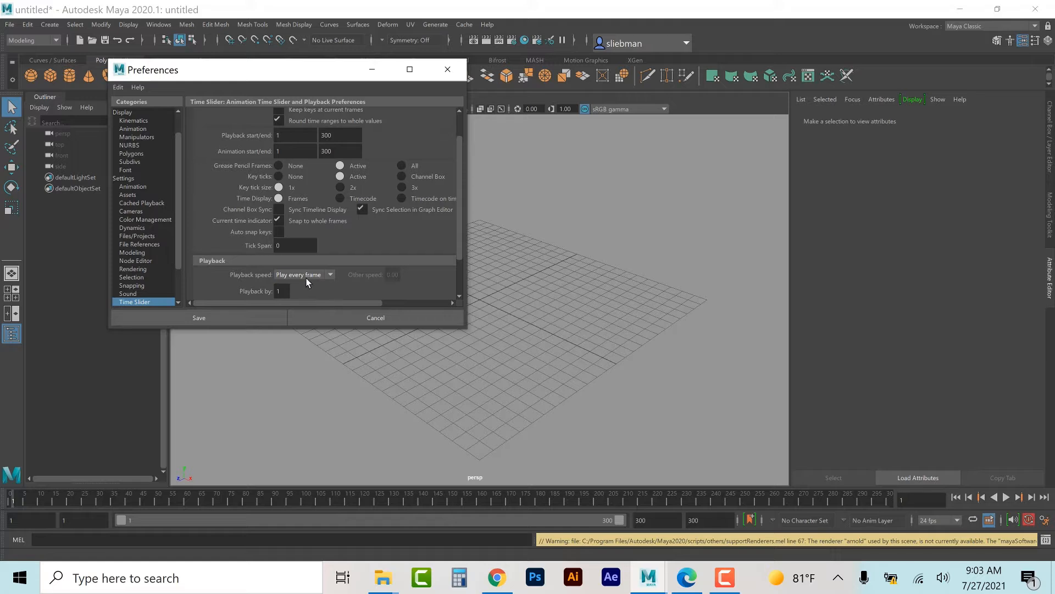
{"action": "left_click", "coordinate": [290, 275]}
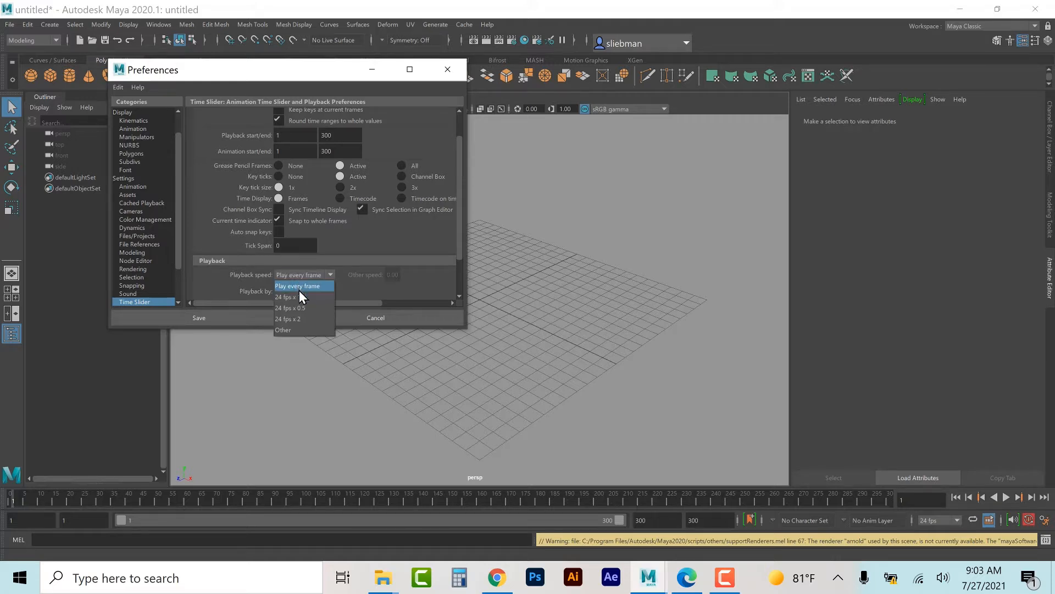
{"action": "left_click", "coordinate": [391, 286]}
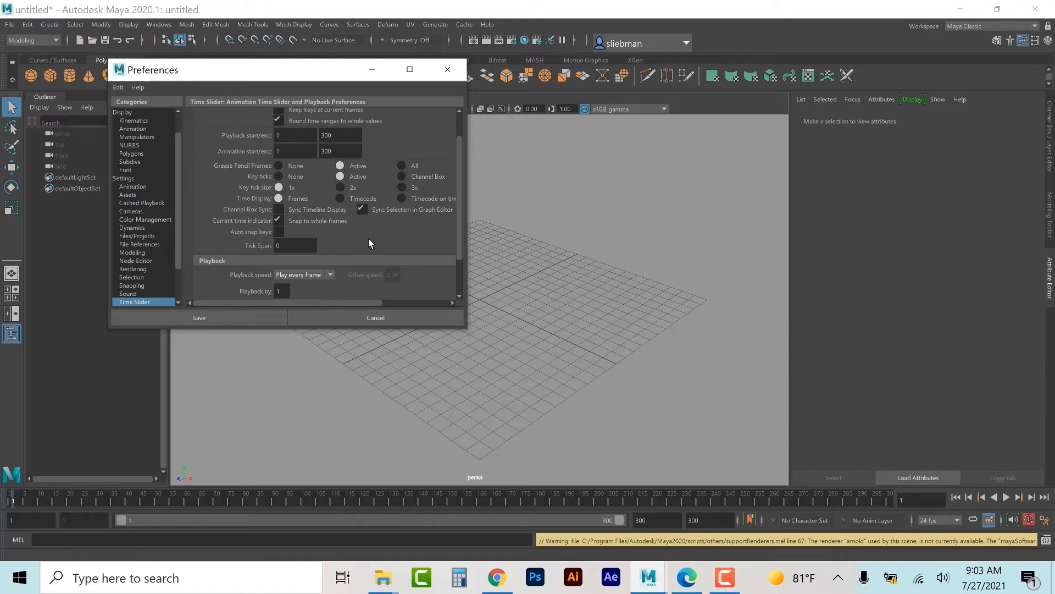
{"action": "left_click", "coordinate": [232, 324]}
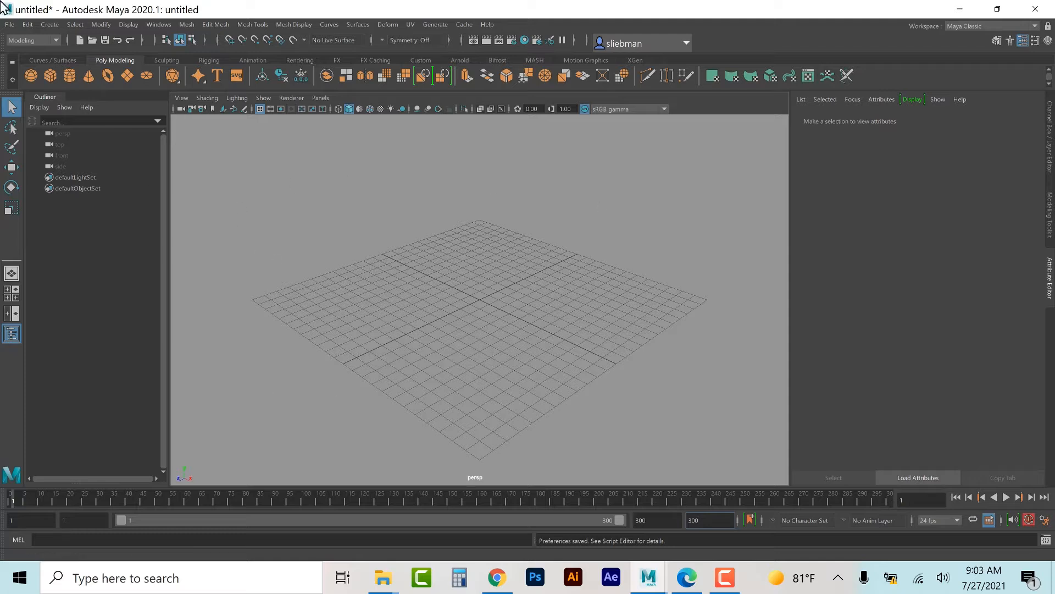
- Start a new project and name it Catapult_Project
{"action": "left_click", "coordinate": [9, 25]}
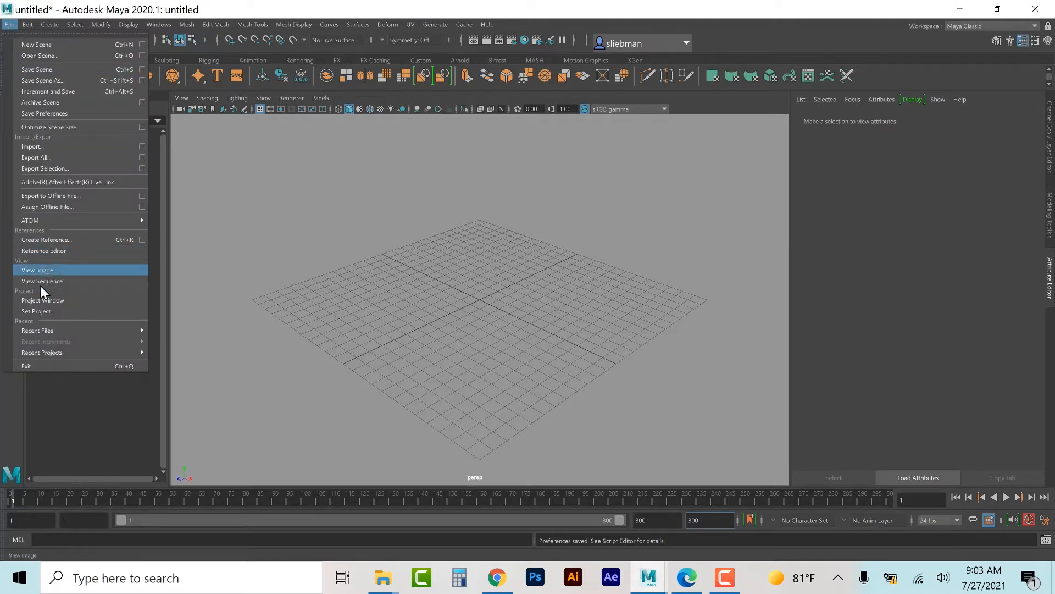
{"action": "left_click", "coordinate": [65, 300]}
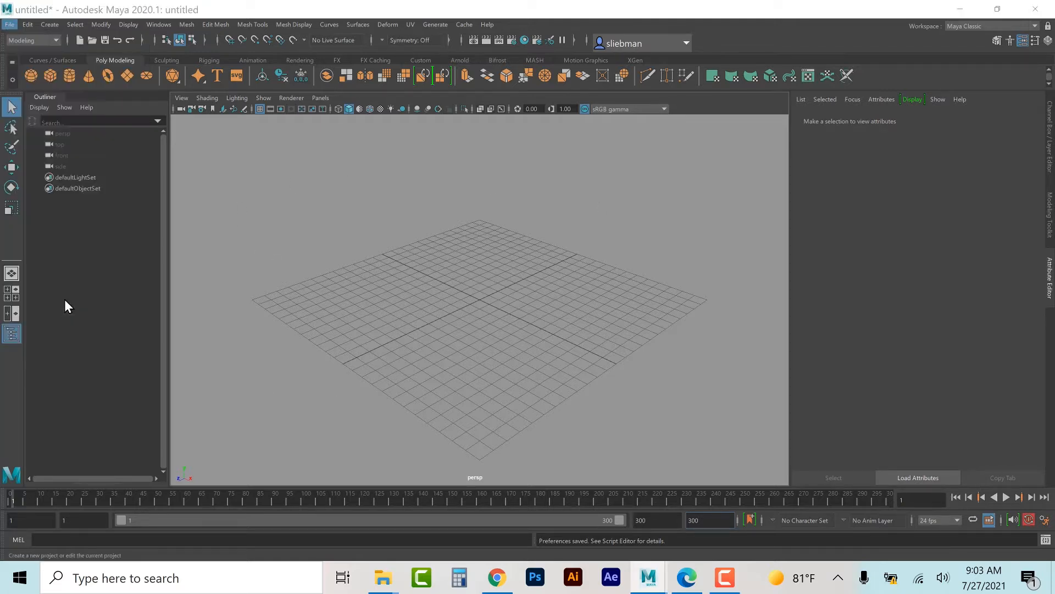
{"action": "left_click", "coordinate": [644, 235]}
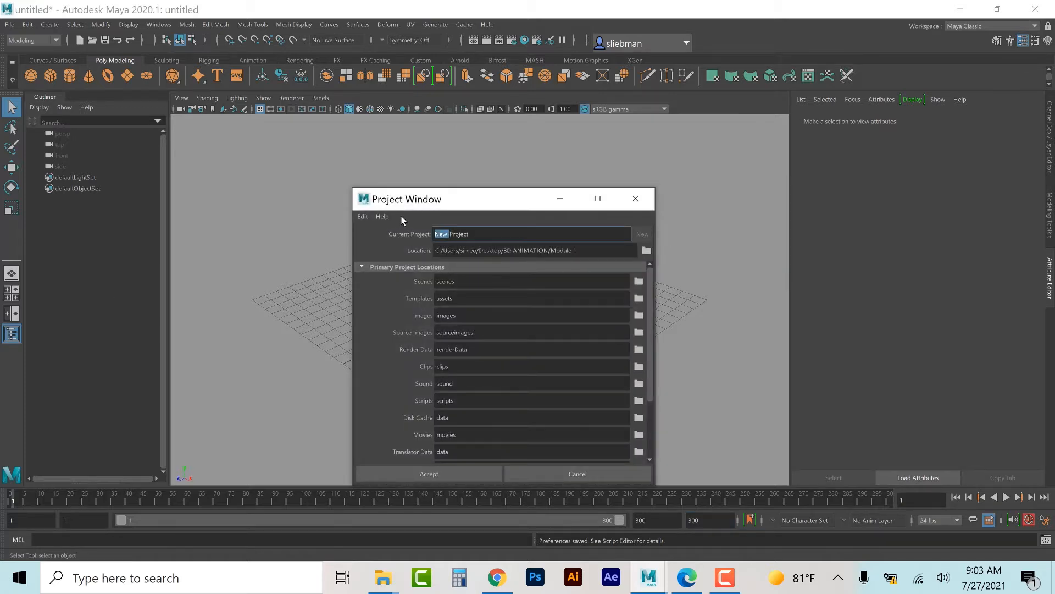
{"action": "type", "text": "Catapult_"}
- Set the project location to the InClassAssignment3_Catapult folder inside AiTampa's Summer 2021 course folder and accept the project
{"action": "left_click", "coordinate": [647, 250]}
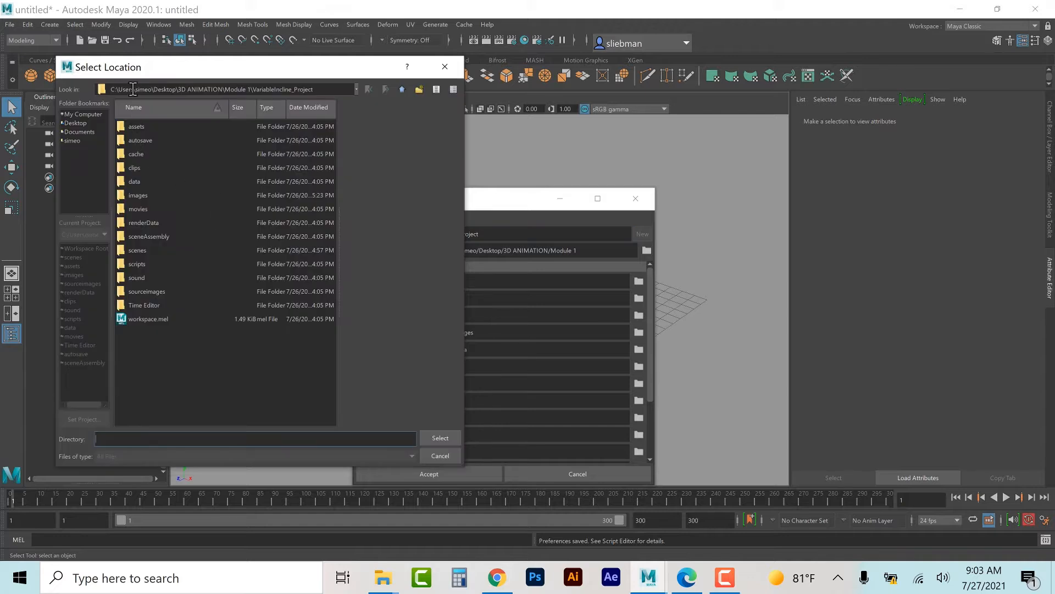
{"action": "left_click", "coordinate": [401, 90]}
{"action": "left_click", "coordinate": [401, 89]}
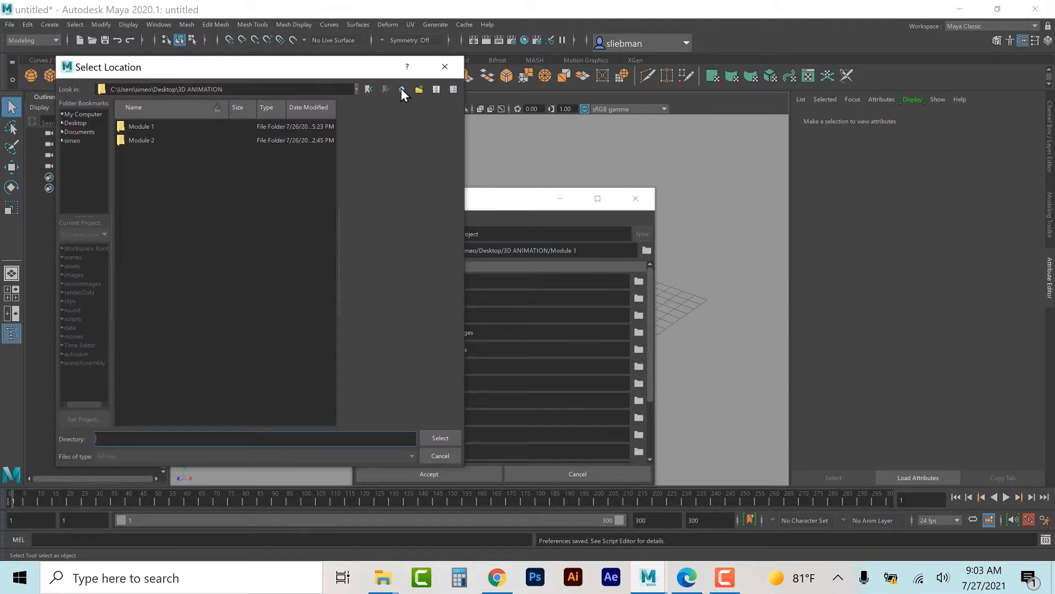
{"action": "left_click", "coordinate": [400, 89]}
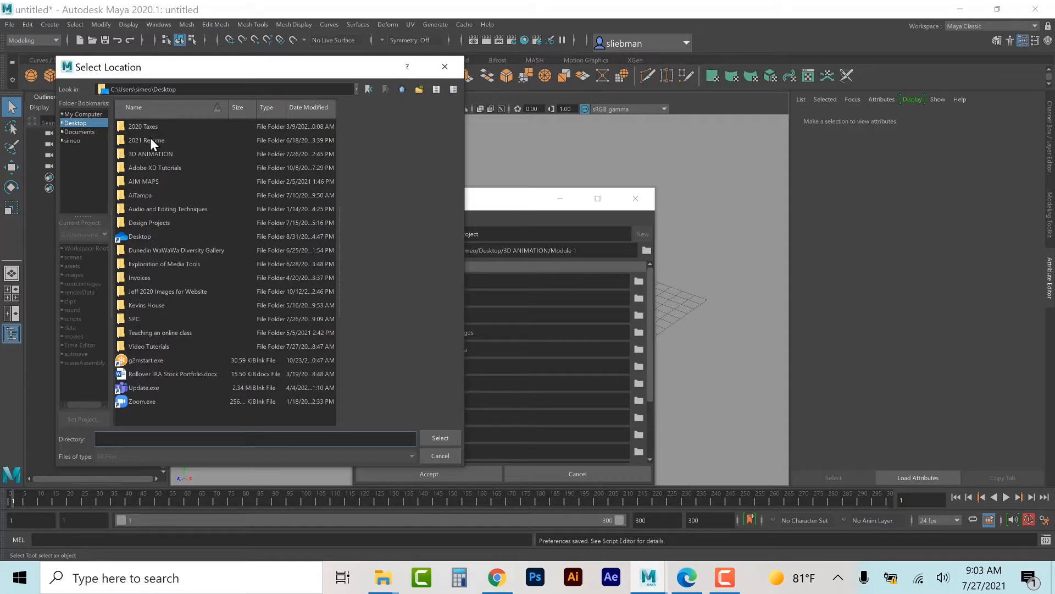
{"action": "double_click", "coordinate": [141, 194]}
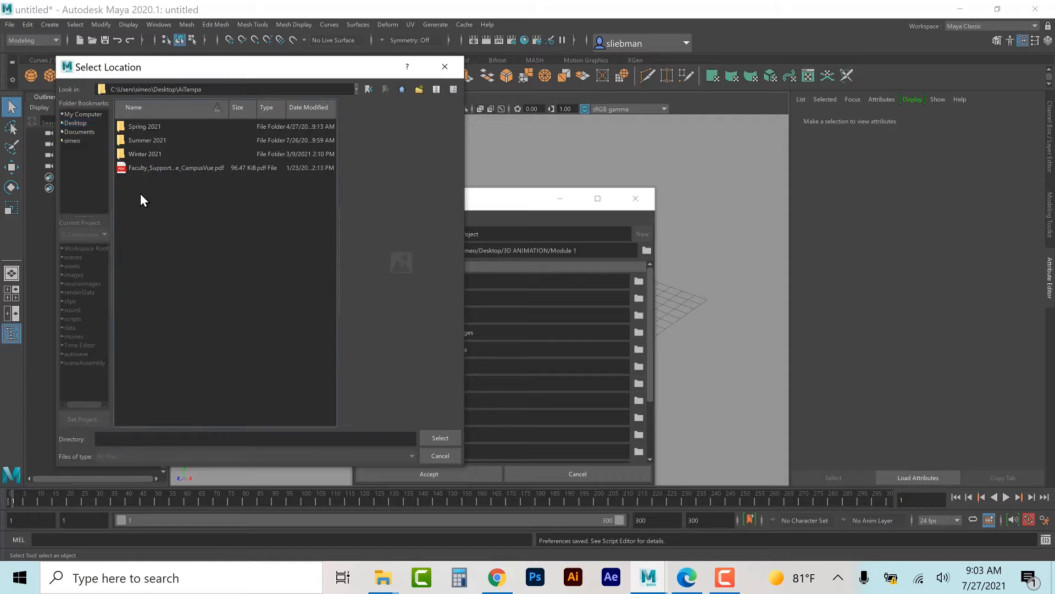
{"action": "double_click", "coordinate": [152, 140]}
{"action": "double_click", "coordinate": [154, 179]}
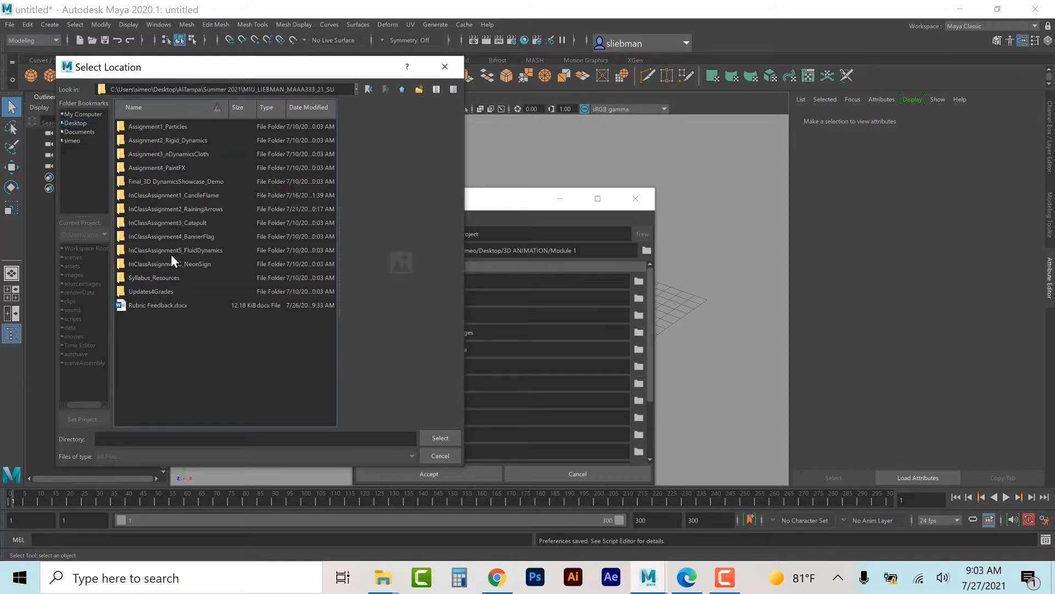
{"action": "double_click", "coordinate": [170, 223]}
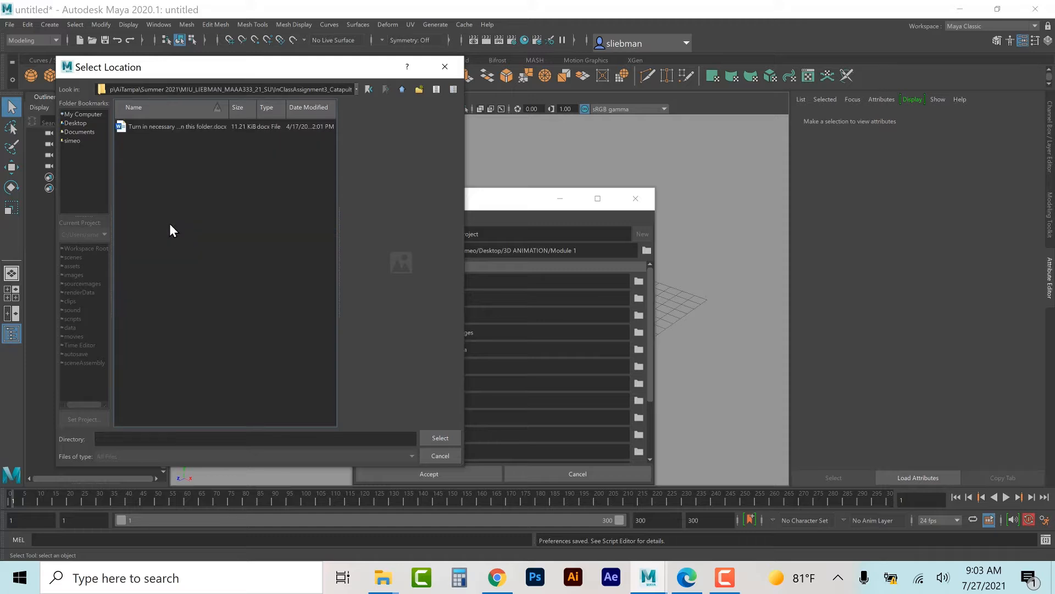
{"action": "left_click", "coordinate": [440, 438]}
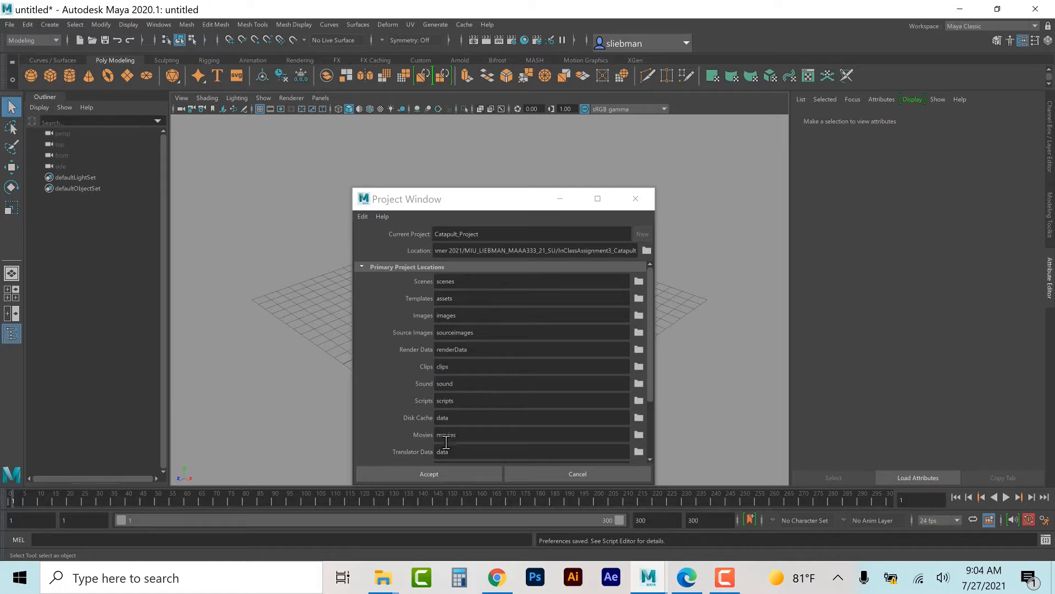
{"action": "left_click", "coordinate": [442, 474]}
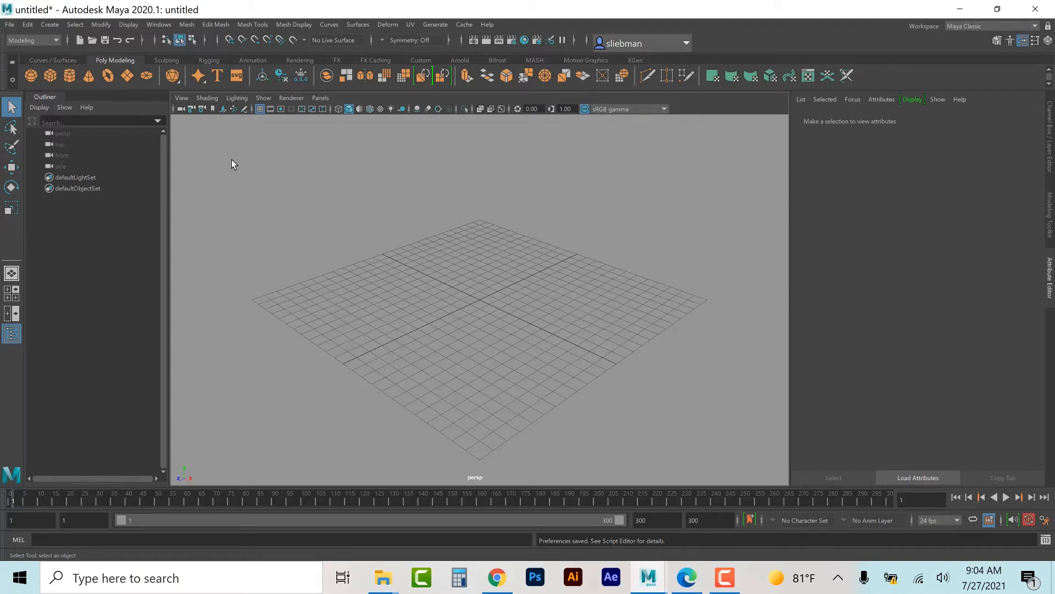
- Check the floor instructions in the PDF, return to Maya, and create a polygon plane scaled uniformly to about 24.3
{"action": "left_click", "coordinate": [687, 578]}
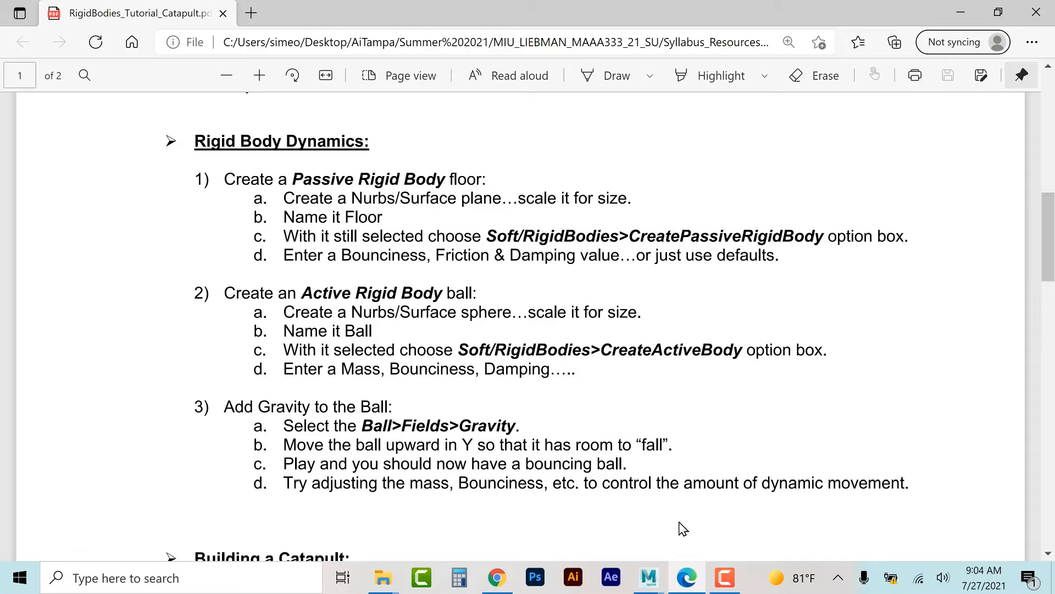
{"action": "mouse_move", "coordinate": [650, 587]}
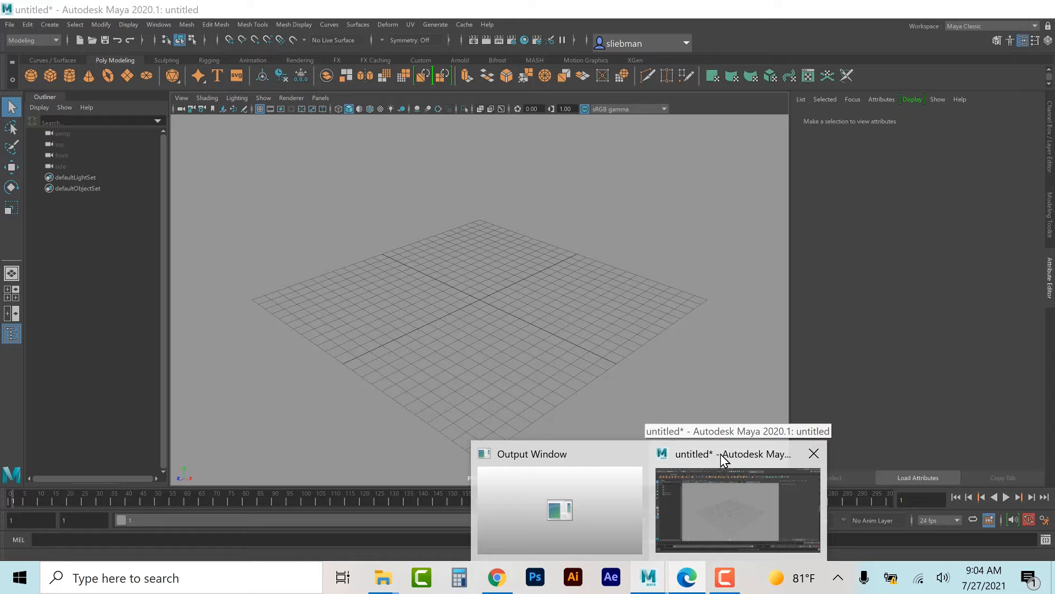
{"action": "left_click", "coordinate": [723, 460]}
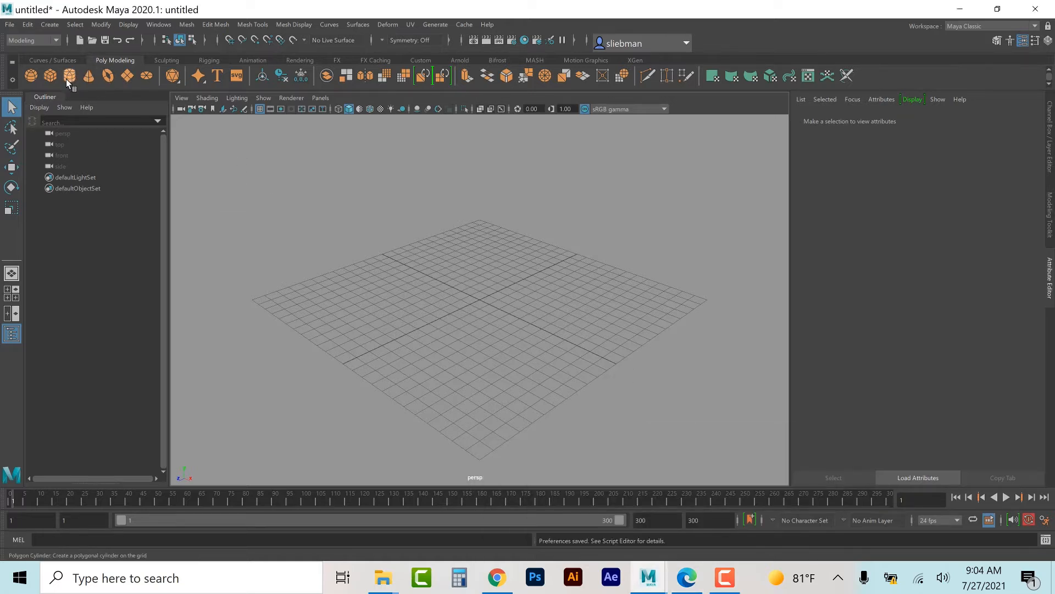
{"action": "left_click", "coordinate": [128, 76]}
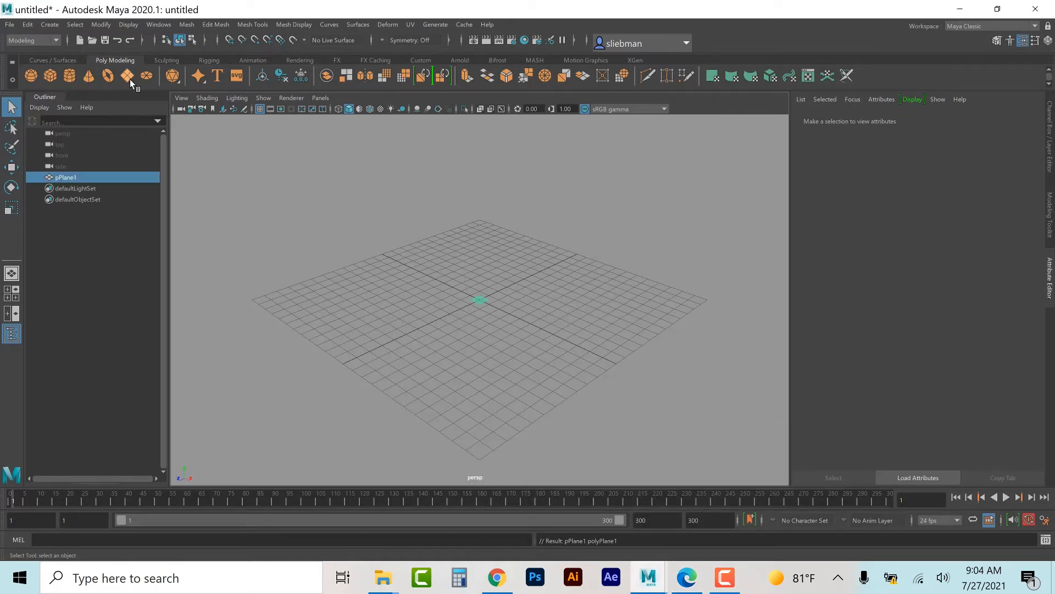
{"action": "left_click", "coordinate": [11, 208]}
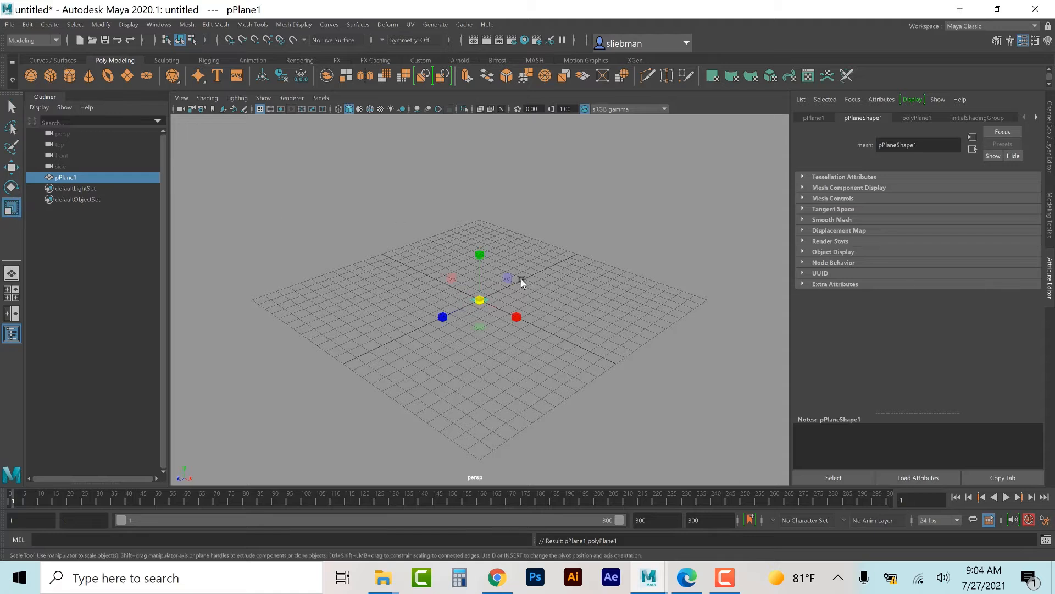
{"action": "left_click_drag", "start_coordinate": [662, 260], "coordinate": [696, 246]}
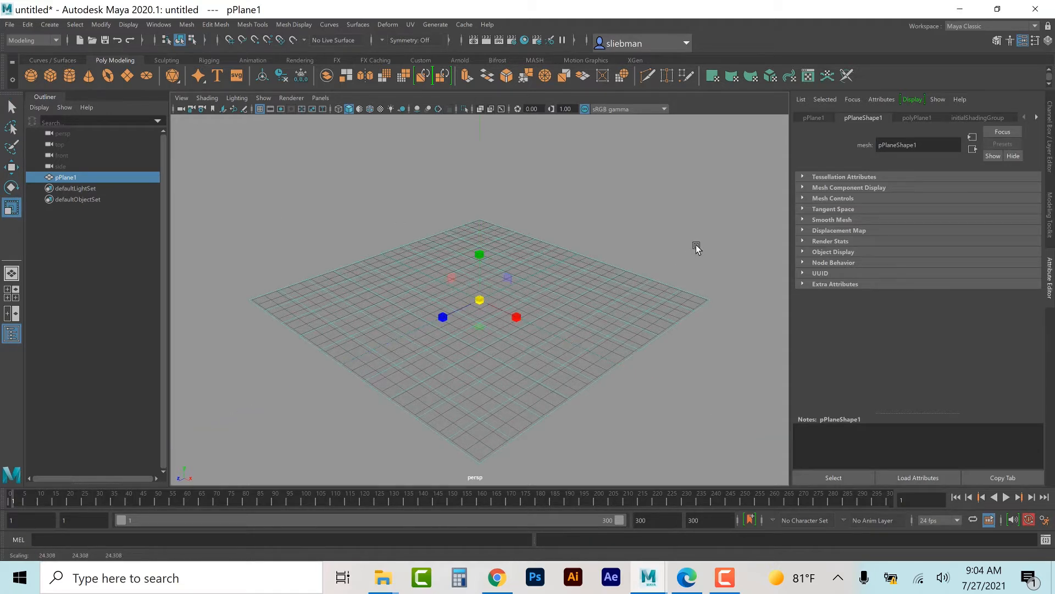
- Turn on Wireframe on Shaded in the perspective view, hide the grid, and reselect the plane
{"action": "left_click", "coordinate": [370, 110]}
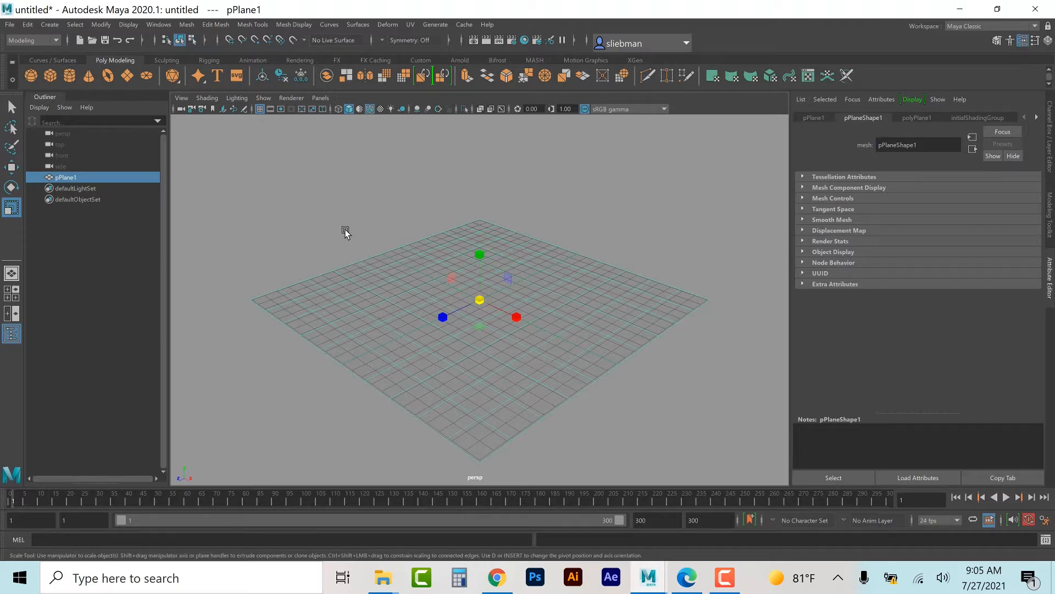
{"action": "left_click", "coordinate": [345, 230]}
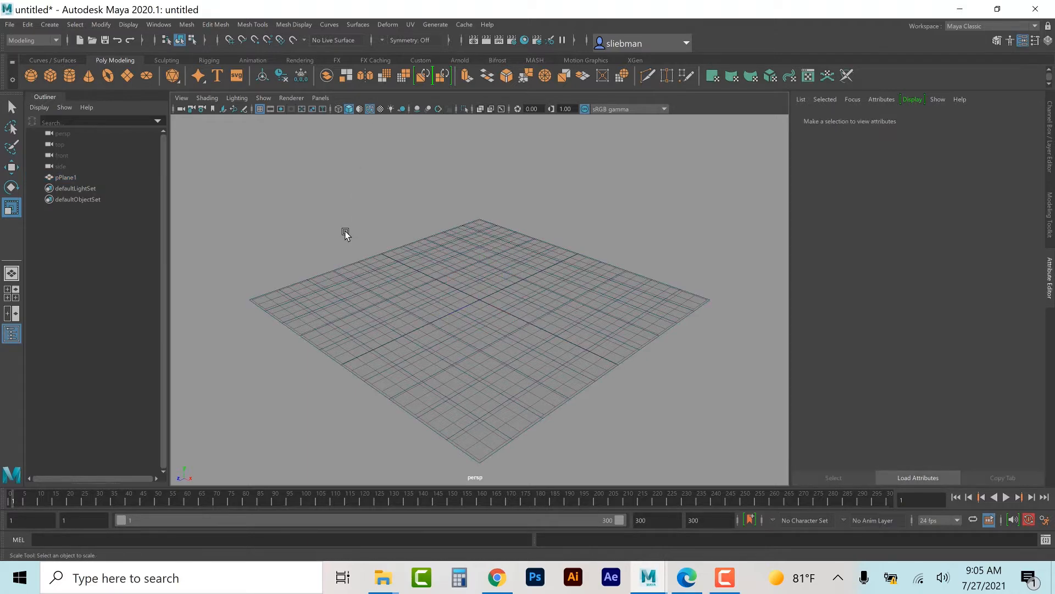
{"action": "left_click", "coordinate": [260, 108]}
{"action": "left_click", "coordinate": [424, 287]}
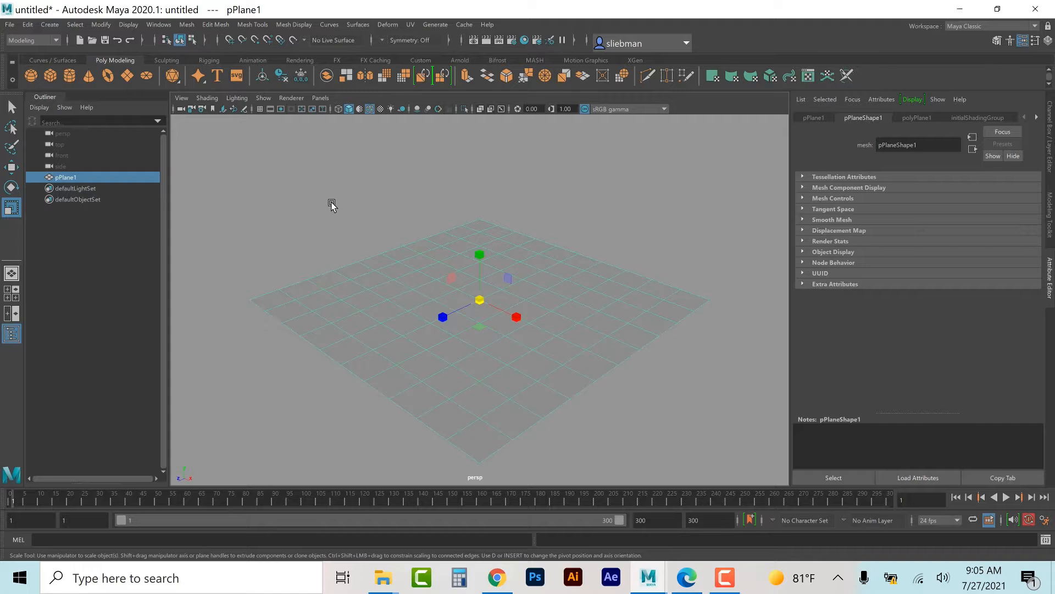
- Switch to the FX menu set, make the floor plane a passive rigid body, and show its rigid body attributes
{"action": "left_click", "coordinate": [330, 203]}
{"action": "left_click", "coordinate": [432, 284]}
{"action": "left_click", "coordinate": [388, 189]}
{"action": "left_click", "coordinate": [450, 254]}
{"action": "left_click", "coordinate": [35, 40]}
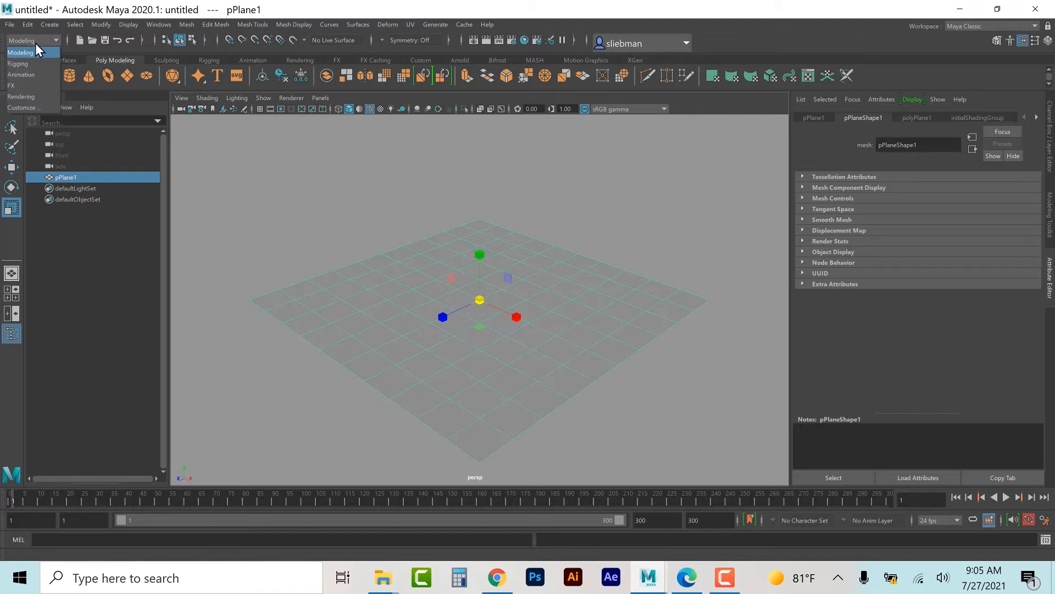
{"action": "left_click", "coordinate": [31, 85]}
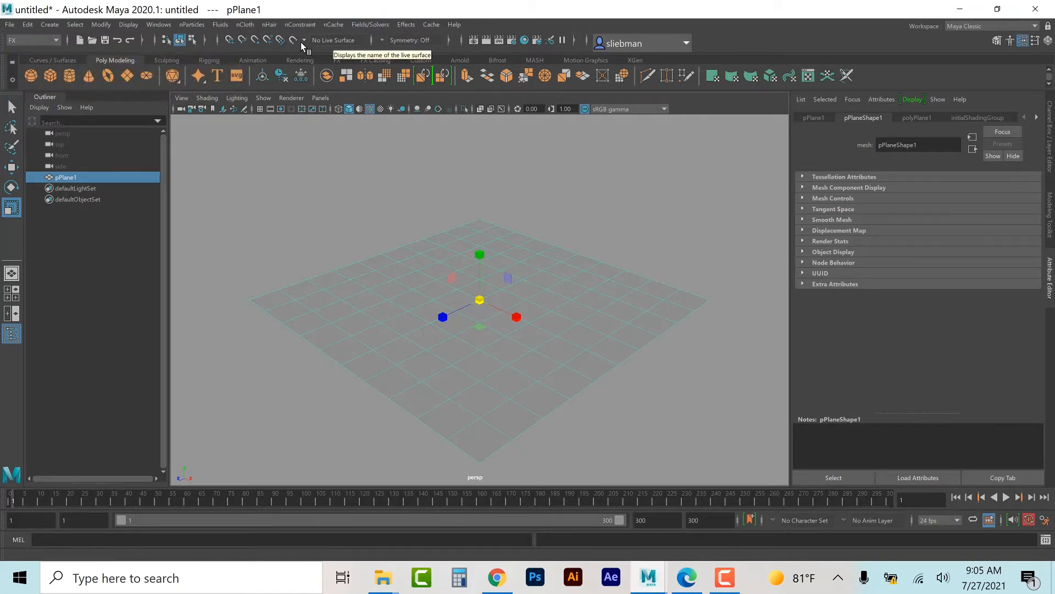
{"action": "left_click", "coordinate": [368, 25]}
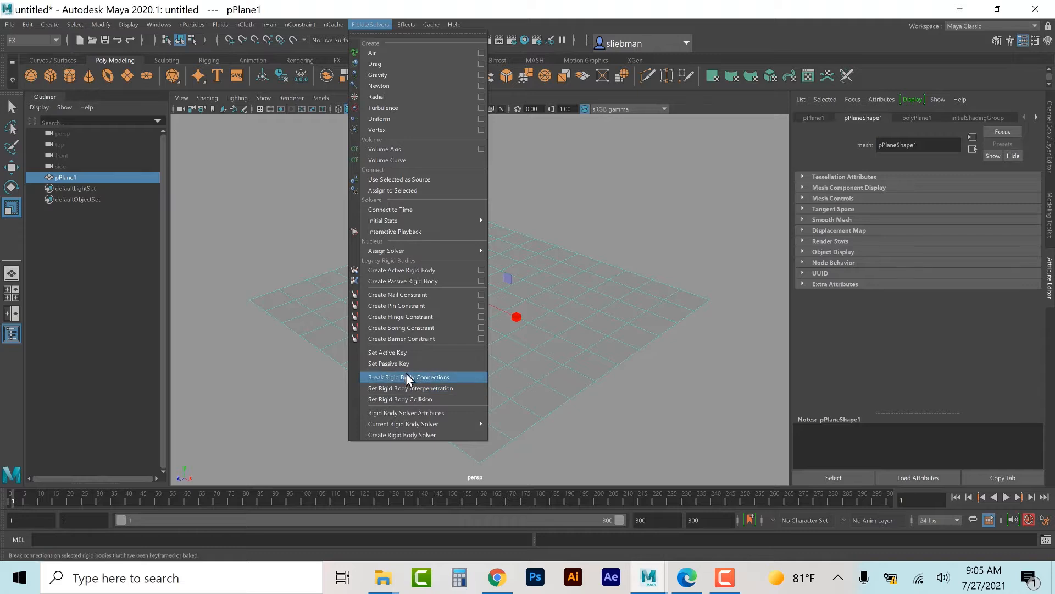
{"action": "mouse_move", "coordinate": [391, 422]}
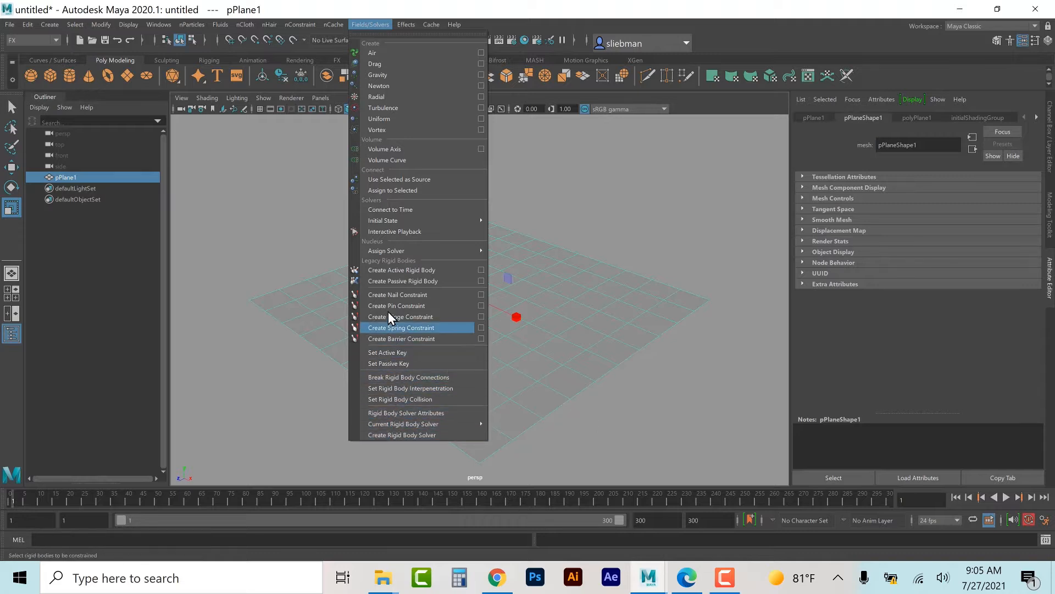
{"action": "left_click", "coordinate": [404, 281]}
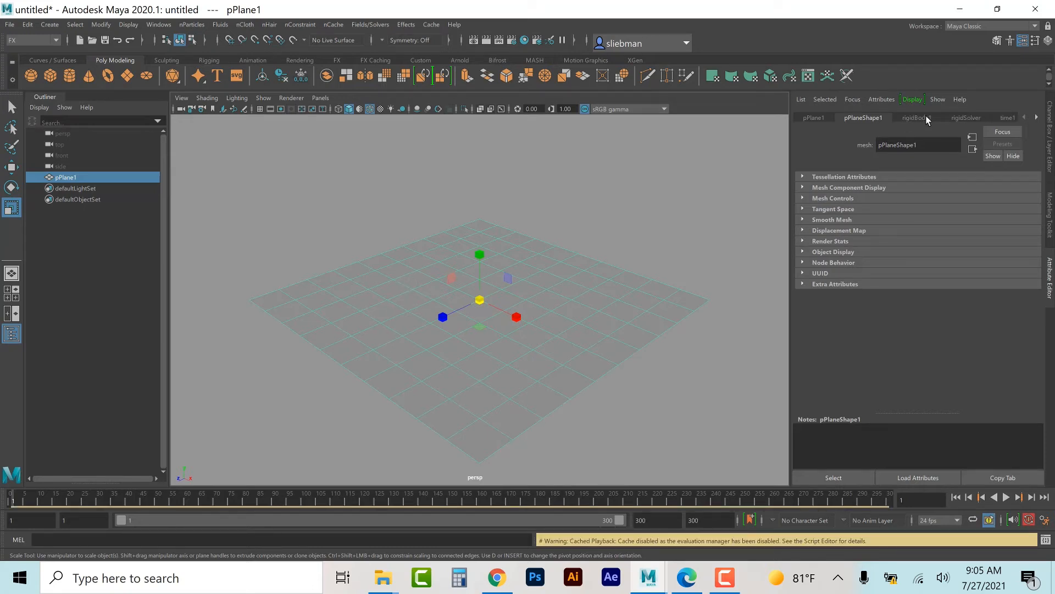
{"action": "left_click", "coordinate": [916, 117]}
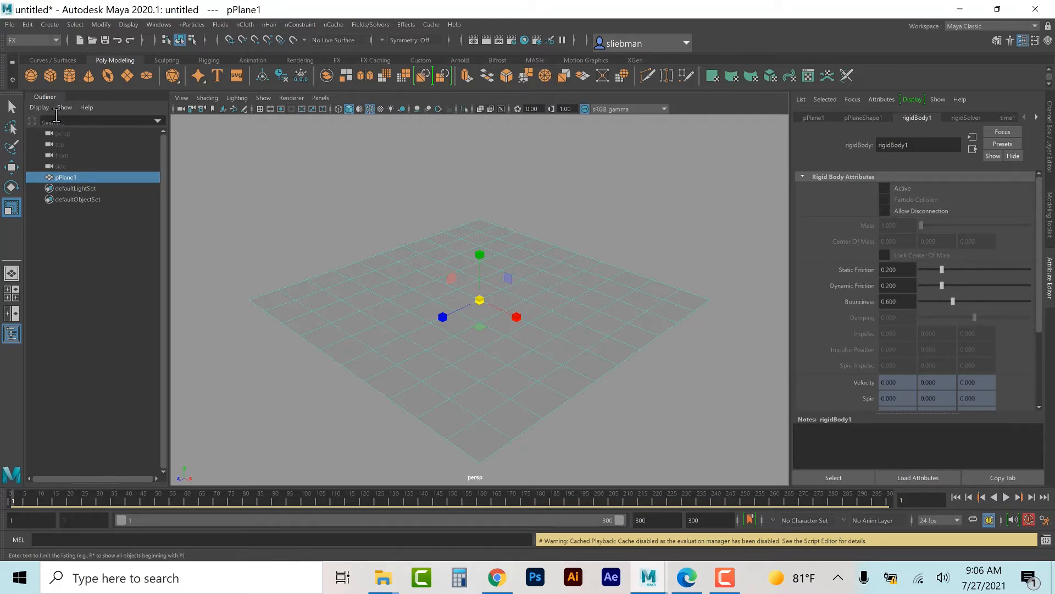
- Check the plane and active rigid body ball instructions in the PDF tutorial, and return to Maya
{"action": "left_click", "coordinate": [692, 578]}
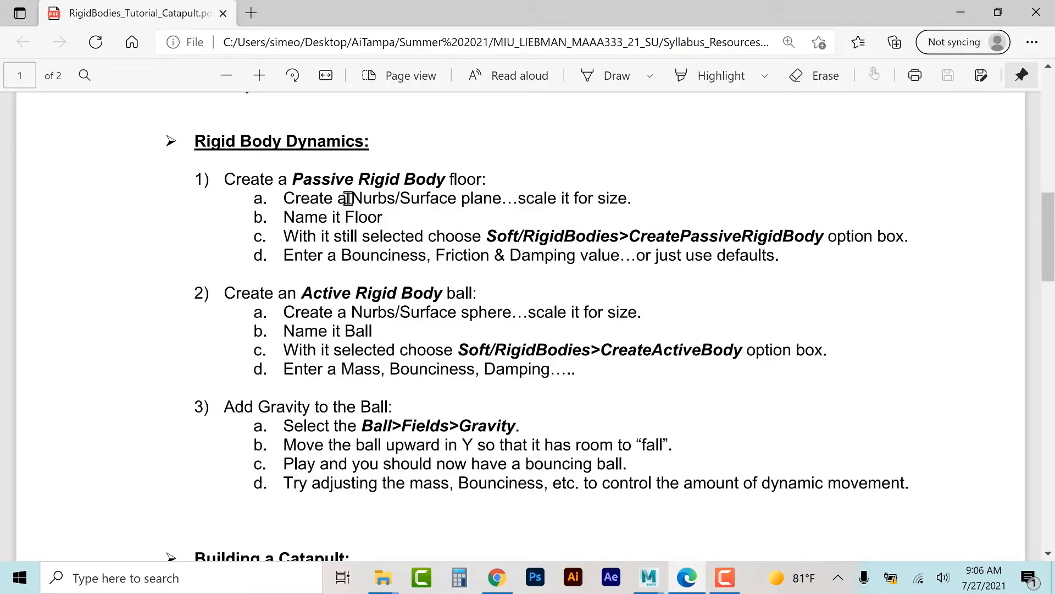
{"action": "left_click_drag", "start_coordinate": [337, 199], "coordinate": [503, 199]}
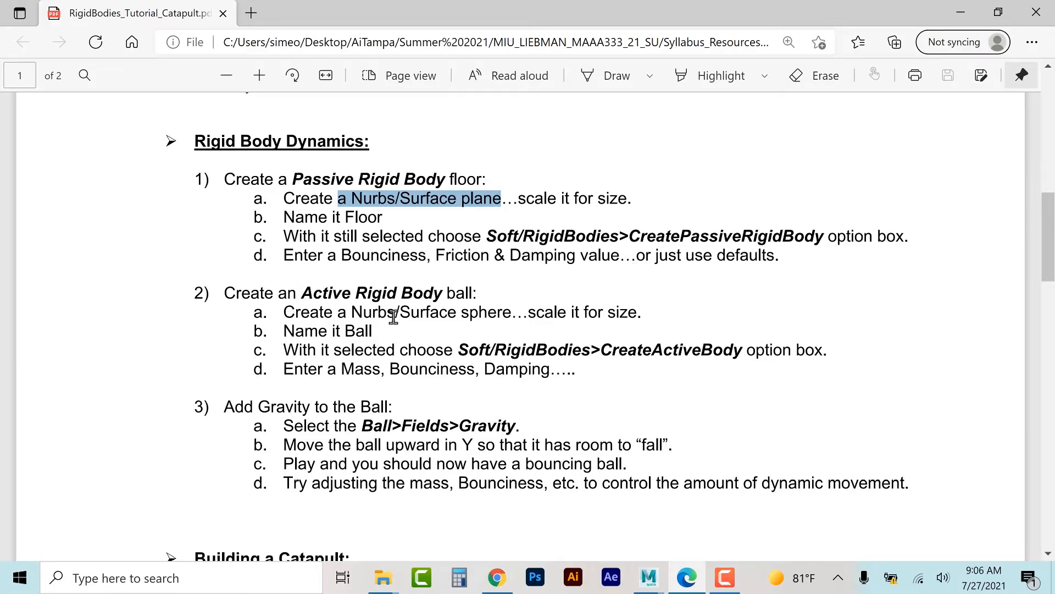
{"action": "left_click_drag", "start_coordinate": [353, 314], "coordinate": [457, 317]}
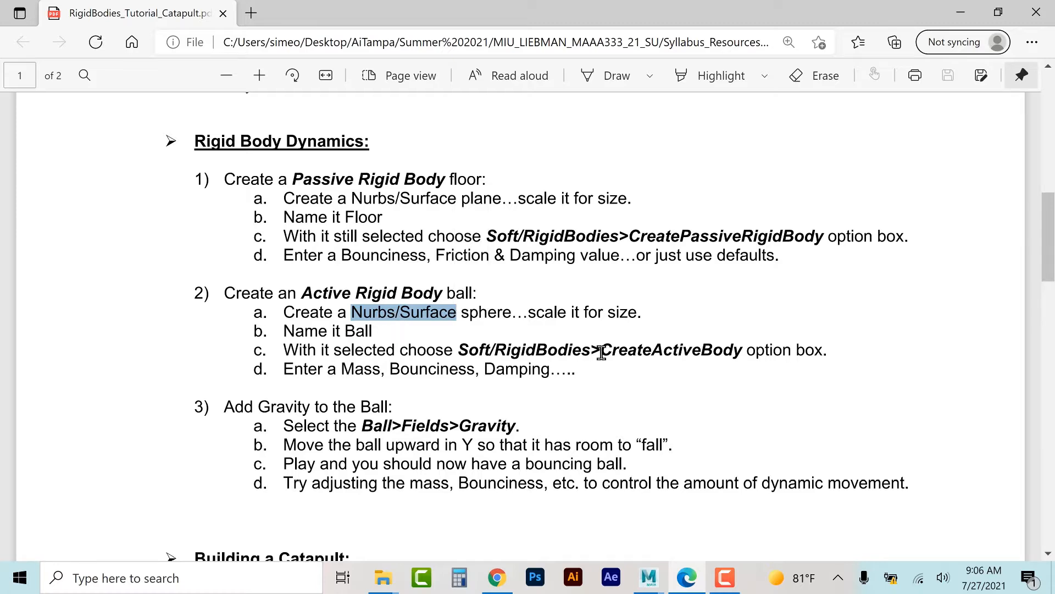
{"action": "left_click_drag", "start_coordinate": [601, 352], "coordinate": [757, 351]}
{"action": "mouse_move", "coordinate": [664, 572]}
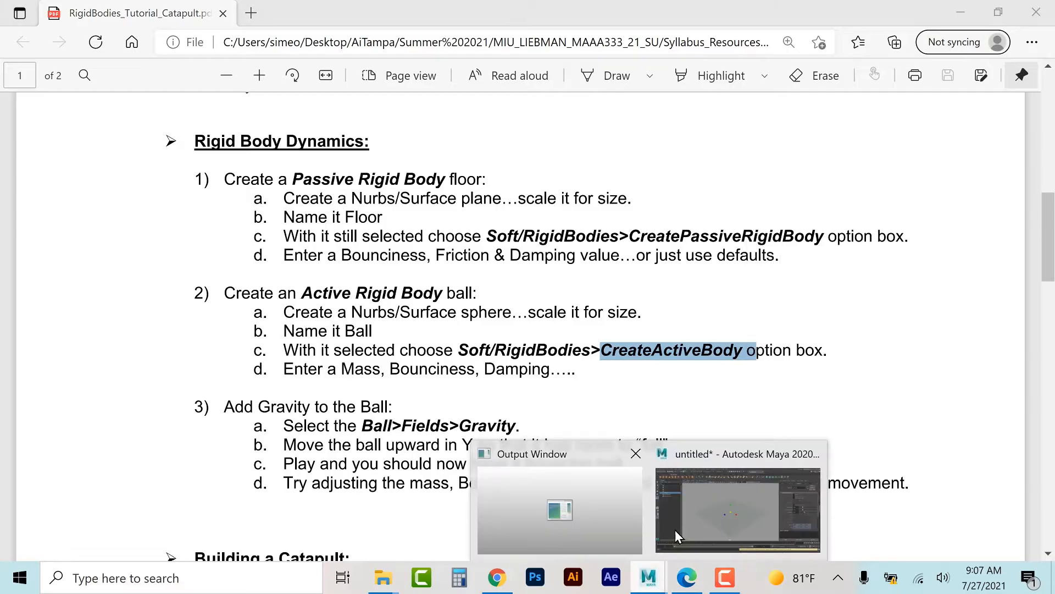
{"action": "left_click", "coordinate": [675, 529]}
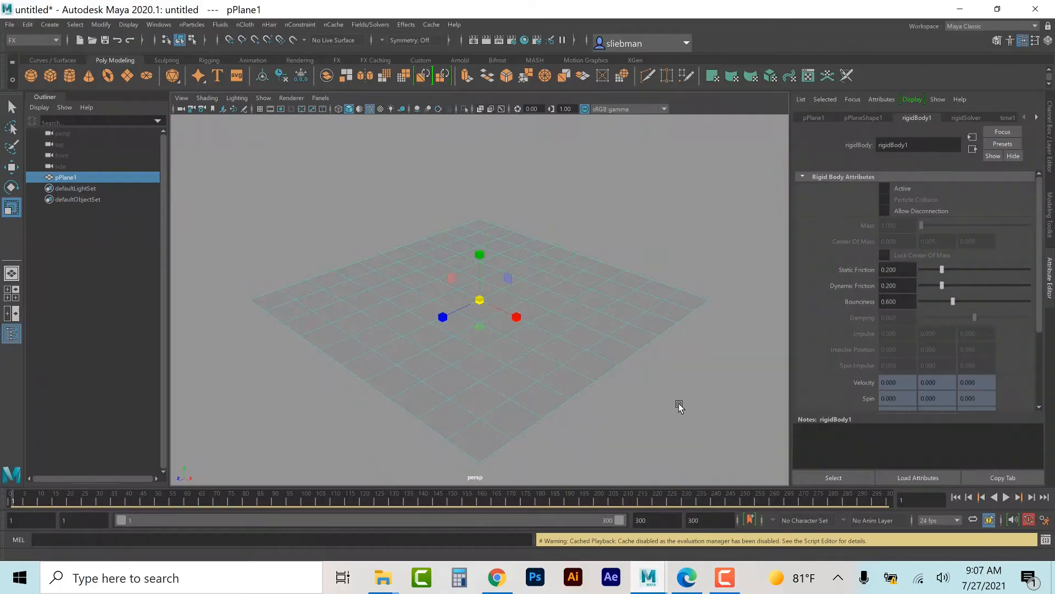
- Create a polygon sphere, raise it above the floor plane, and scale it uniformly to about 2.3
{"action": "left_click", "coordinate": [32, 77]}
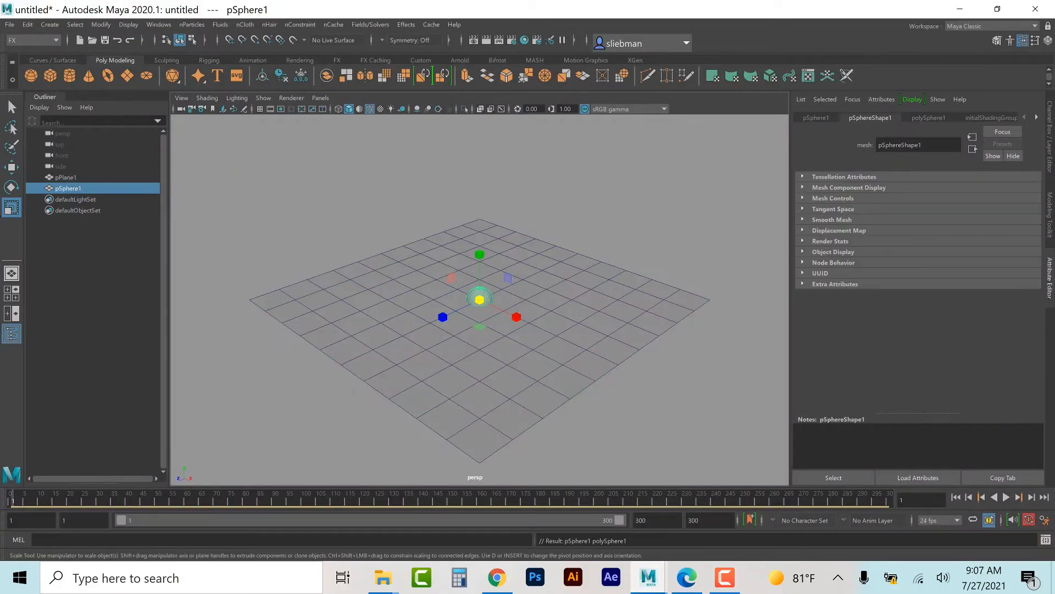
{"action": "key", "text": "w"}
{"action": "left_click_drag", "start_coordinate": [476, 251], "coordinate": [483, 109]}
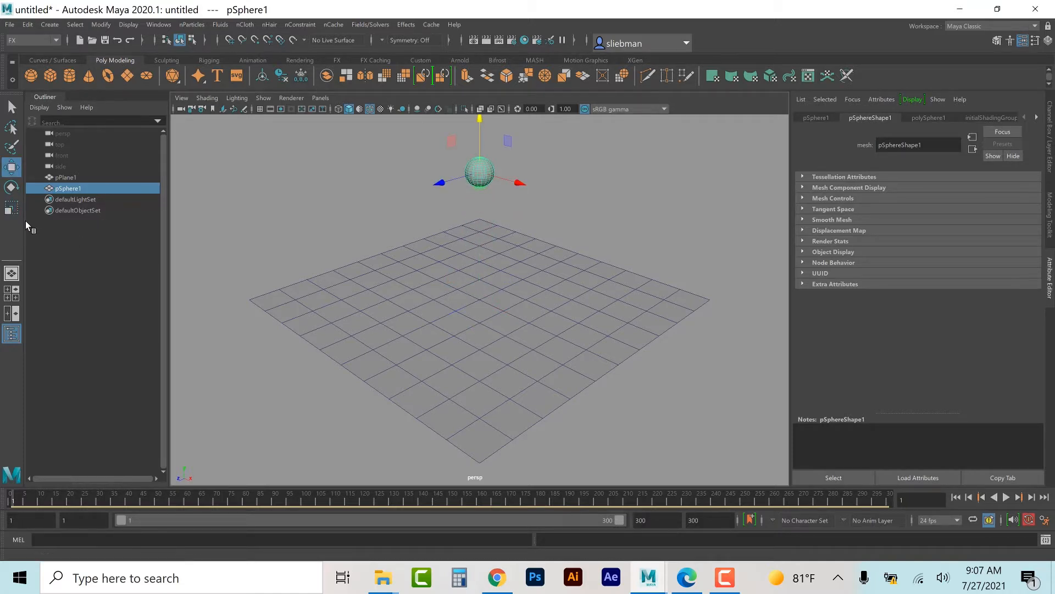
{"action": "left_click", "coordinate": [11, 209]}
{"action": "left_click_drag", "start_coordinate": [466, 176], "coordinate": [508, 165]}
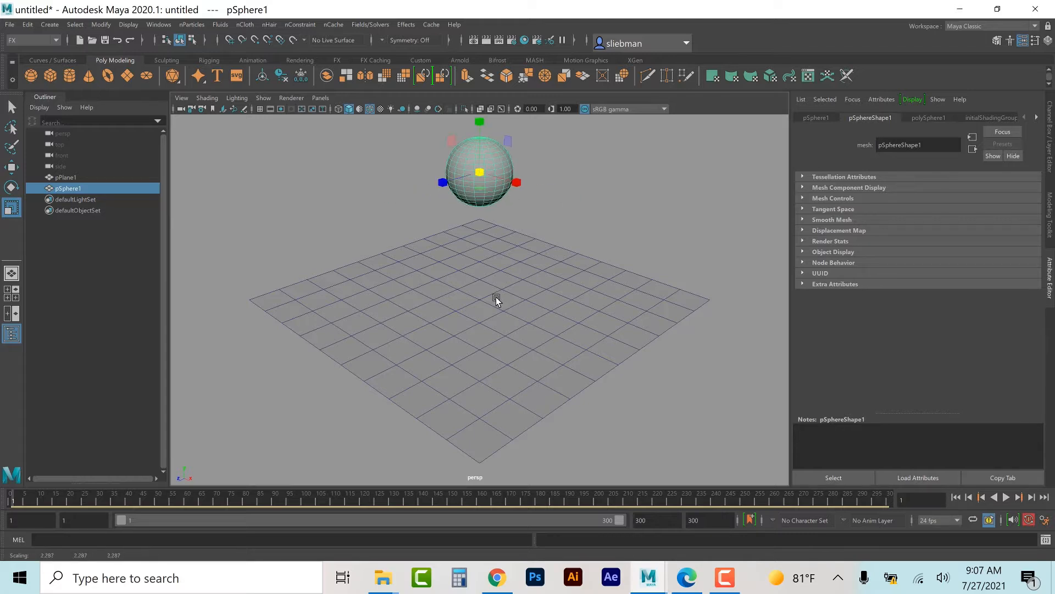
- Make the sphere an active rigid body and show its rigid body attributes
{"action": "left_click", "coordinate": [366, 25]}
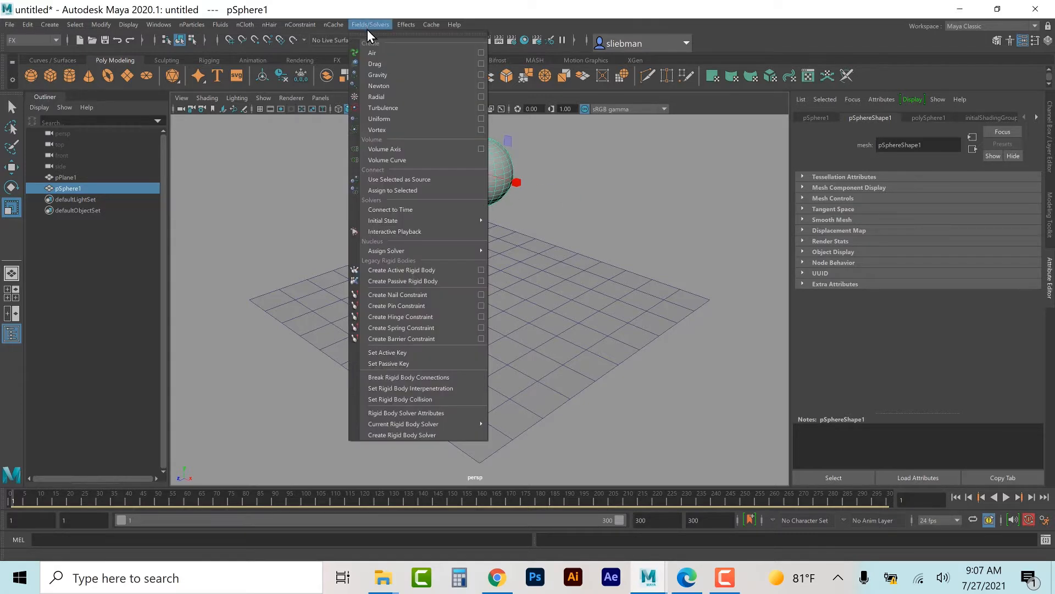
{"action": "left_click", "coordinate": [407, 270]}
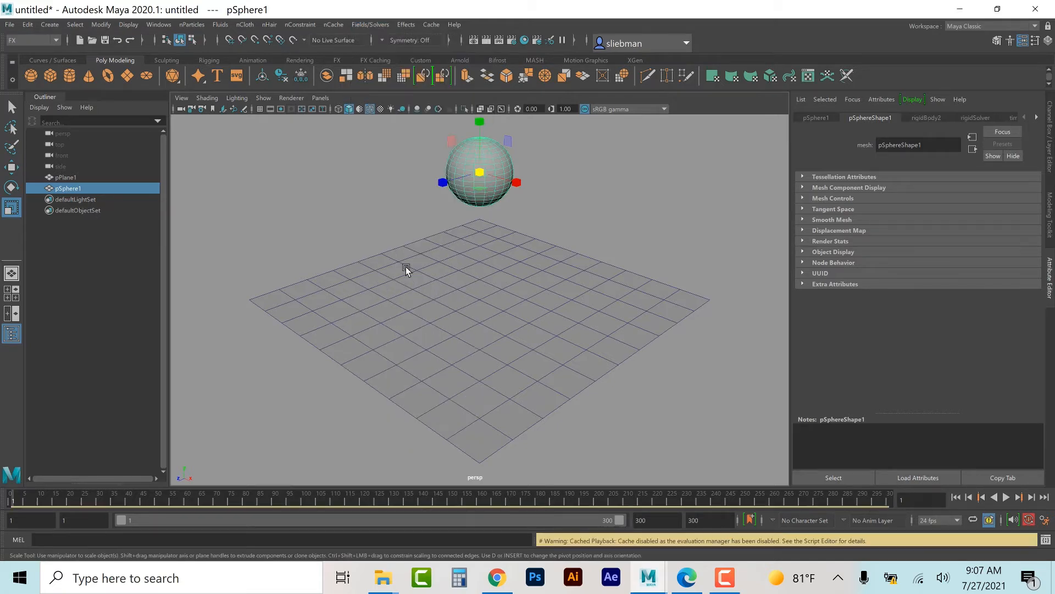
{"action": "left_click", "coordinate": [927, 118]}
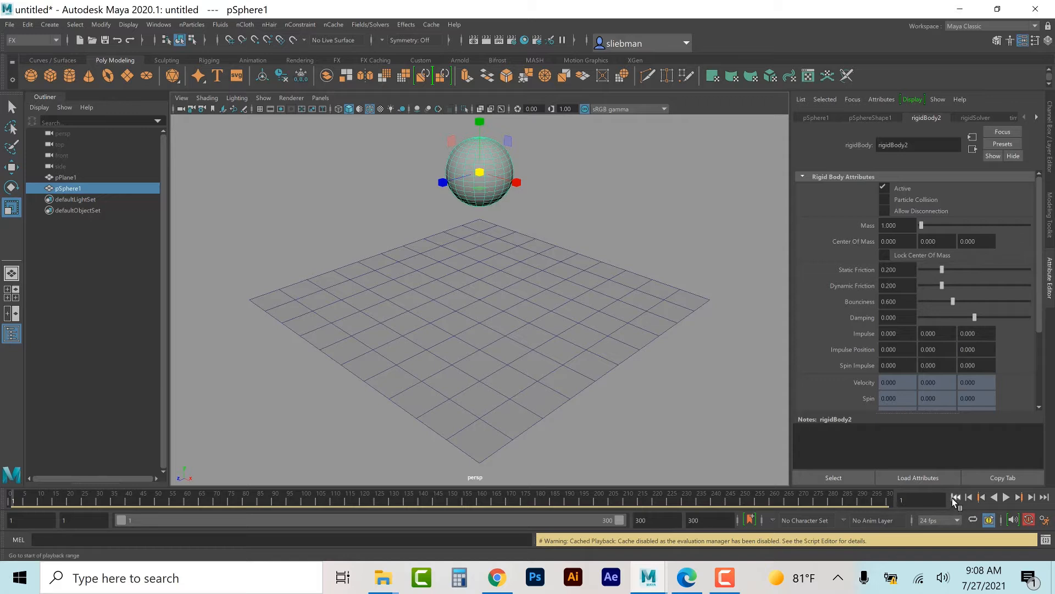
- Play the animation to test the sphere without any field, stop it, and return to the first frame
{"action": "left_click", "coordinate": [1007, 497]}
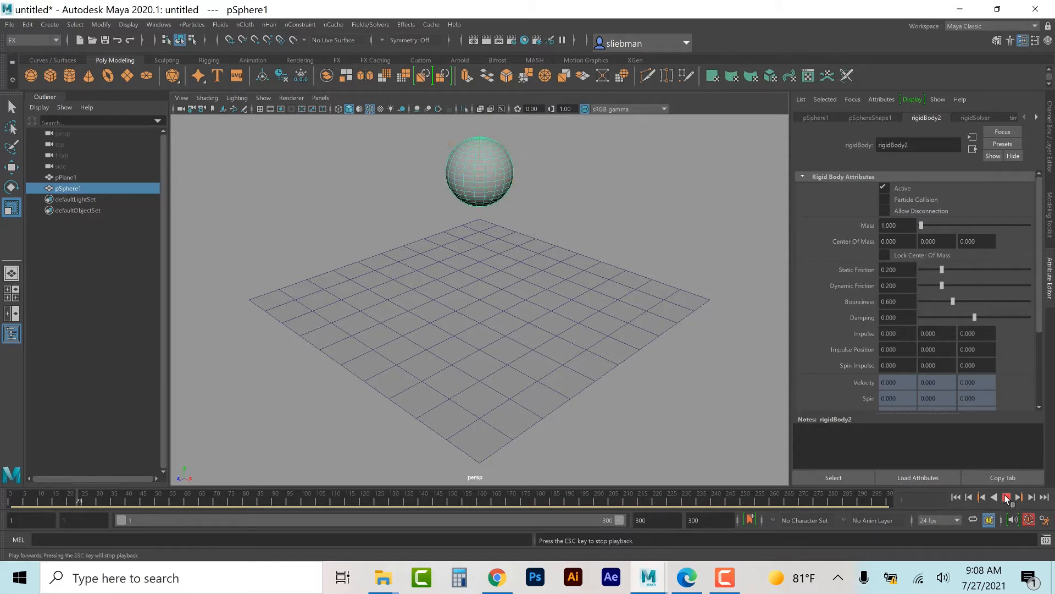
{"action": "left_click", "coordinate": [1007, 496]}
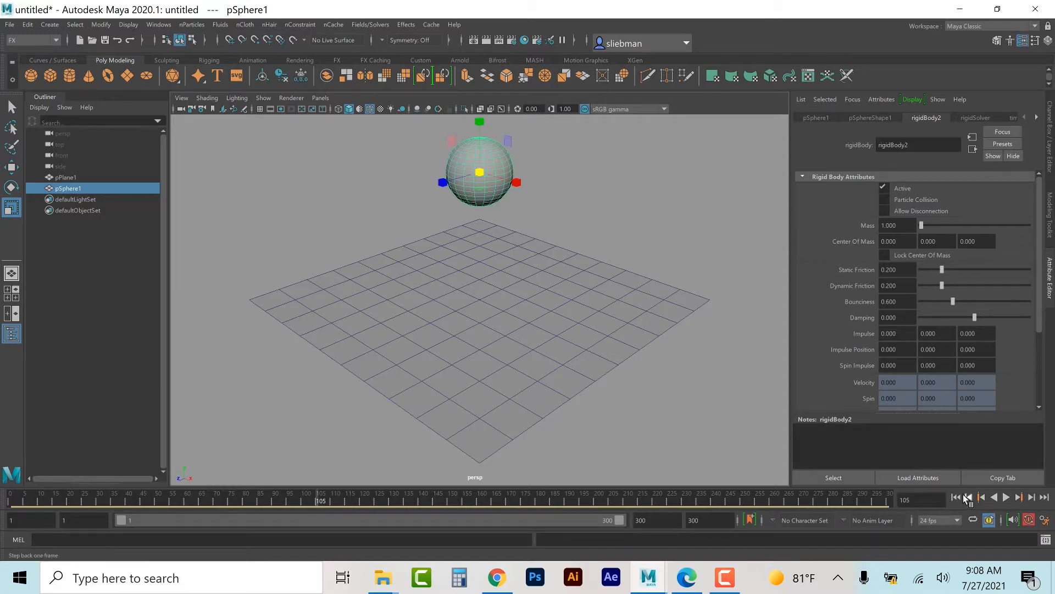
{"action": "left_click", "coordinate": [955, 497]}
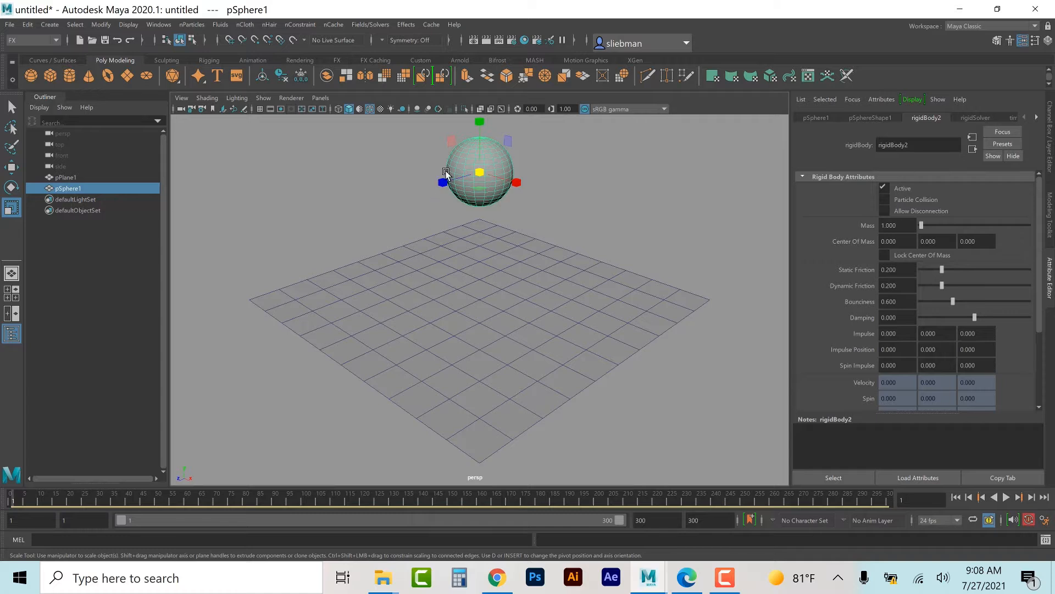
- Add a Gravity field to the sphere and move the field away from the floor to about X 6.7, Y 6.4, Z -13.3
{"action": "left_click", "coordinate": [439, 304]}
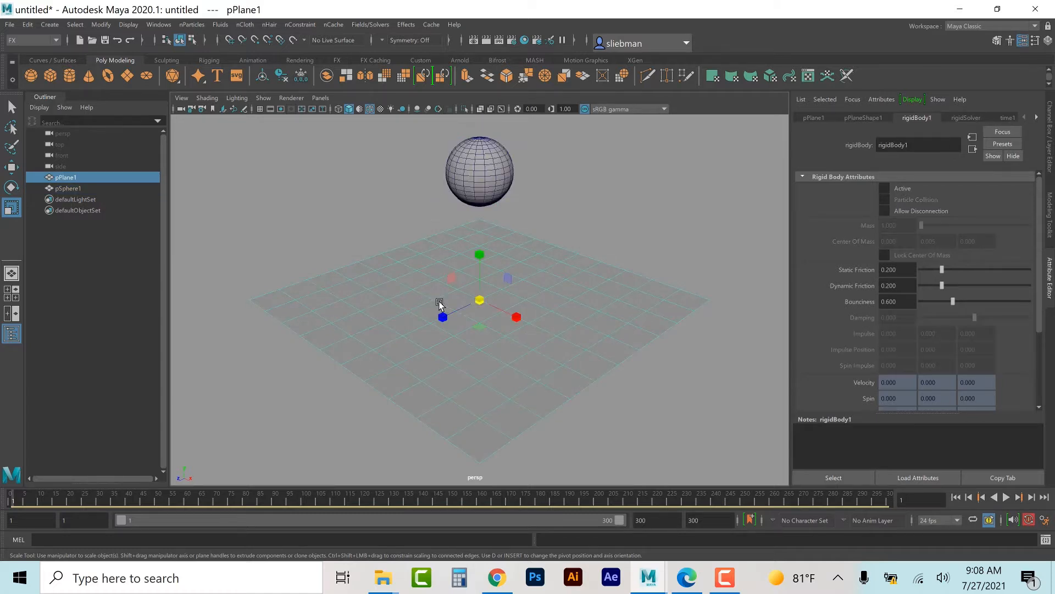
{"action": "left_click", "coordinate": [455, 191]}
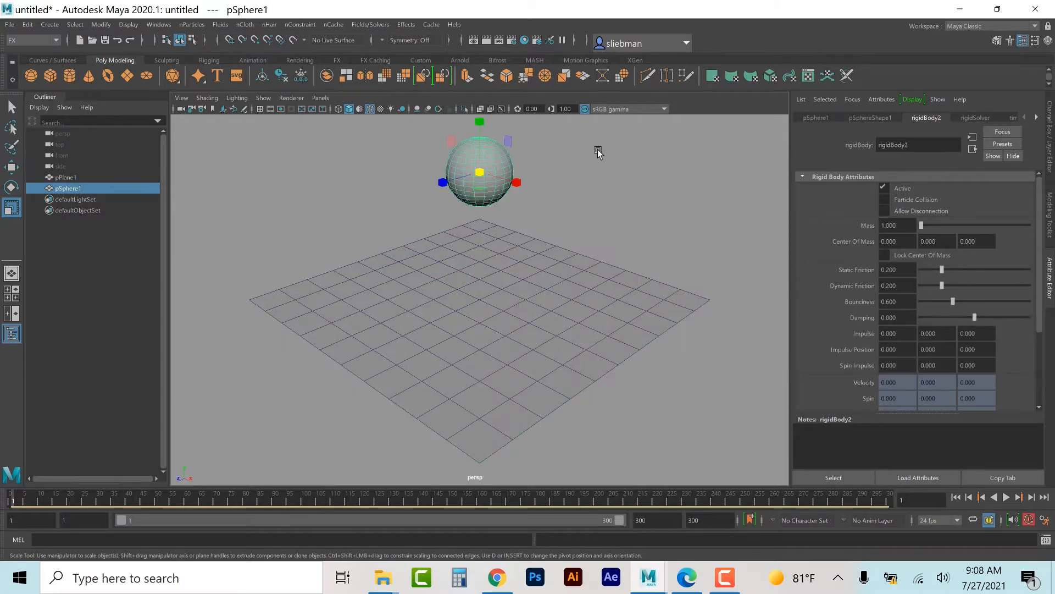
{"action": "left_click", "coordinate": [363, 25]}
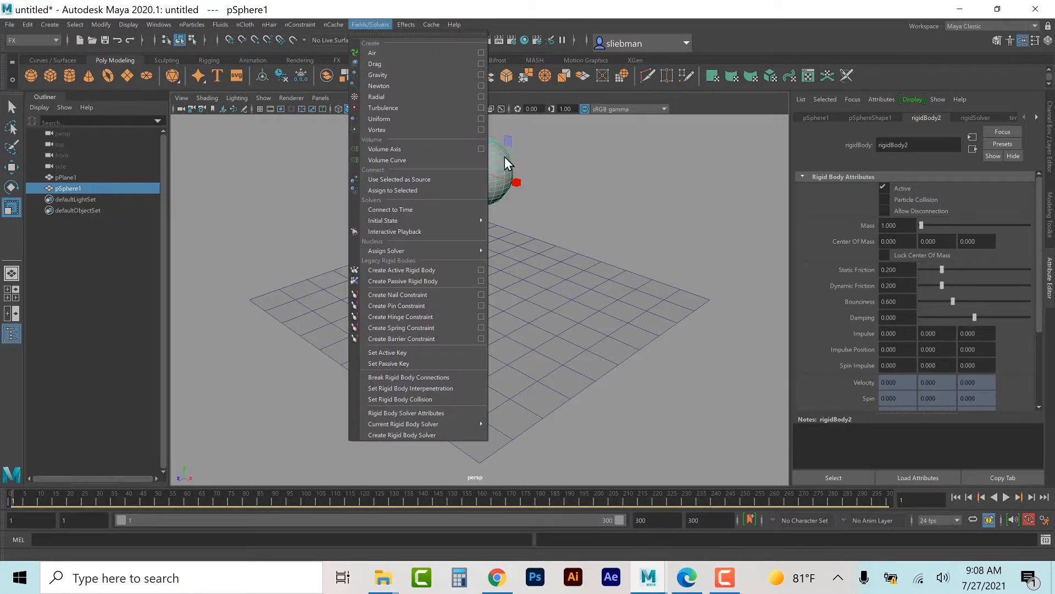
{"action": "left_click", "coordinate": [396, 77]}
{"action": "left_click", "coordinate": [11, 166]}
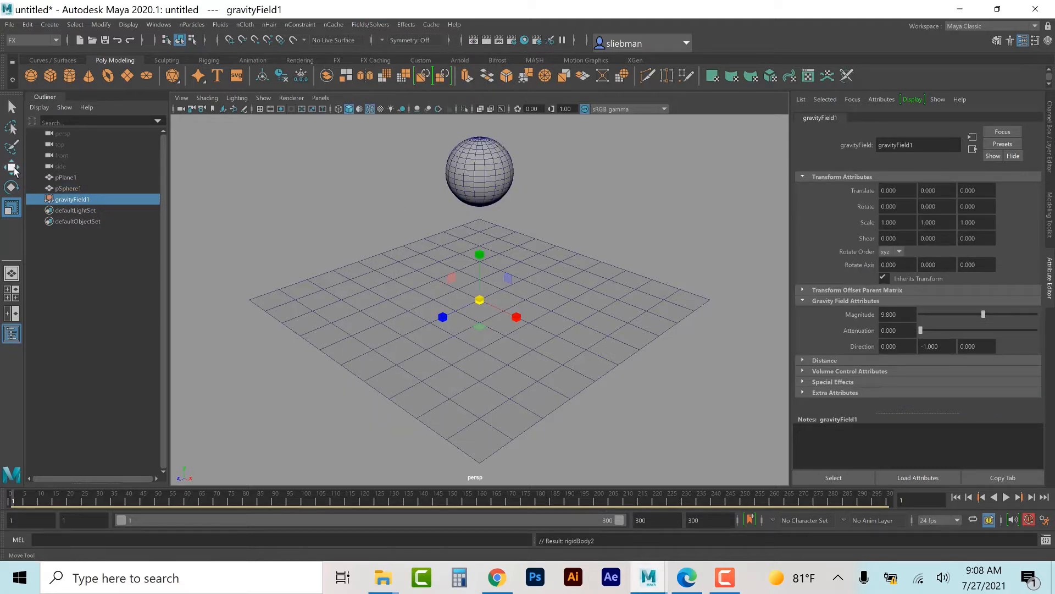
{"action": "left_click_drag", "start_coordinate": [479, 257], "coordinate": [478, 170]}
{"action": "left_click_drag", "start_coordinate": [516, 228], "coordinate": [613, 258]}
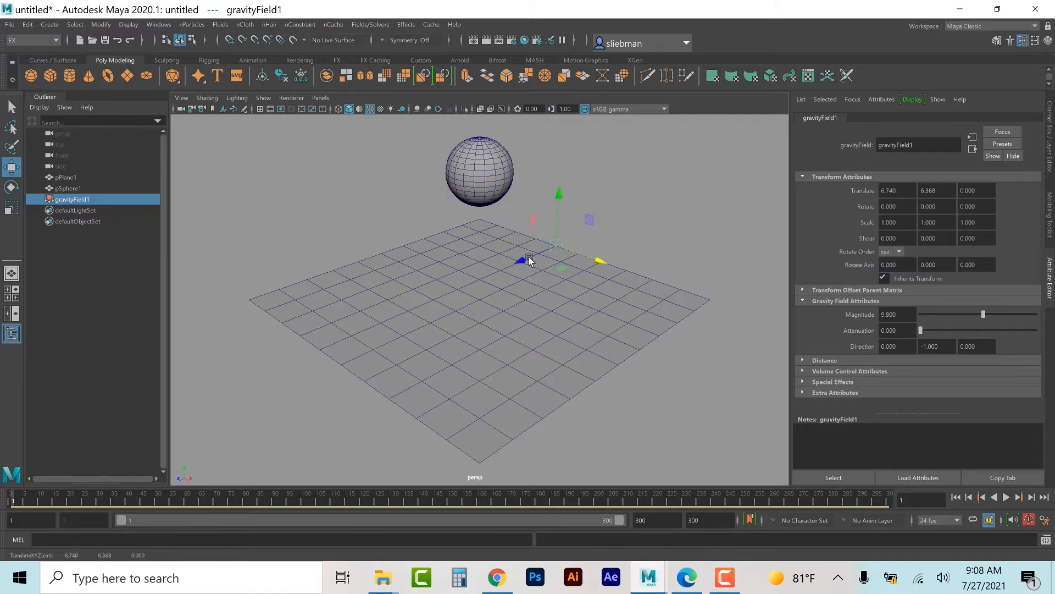
{"action": "left_click_drag", "start_coordinate": [529, 260], "coordinate": [636, 183]}
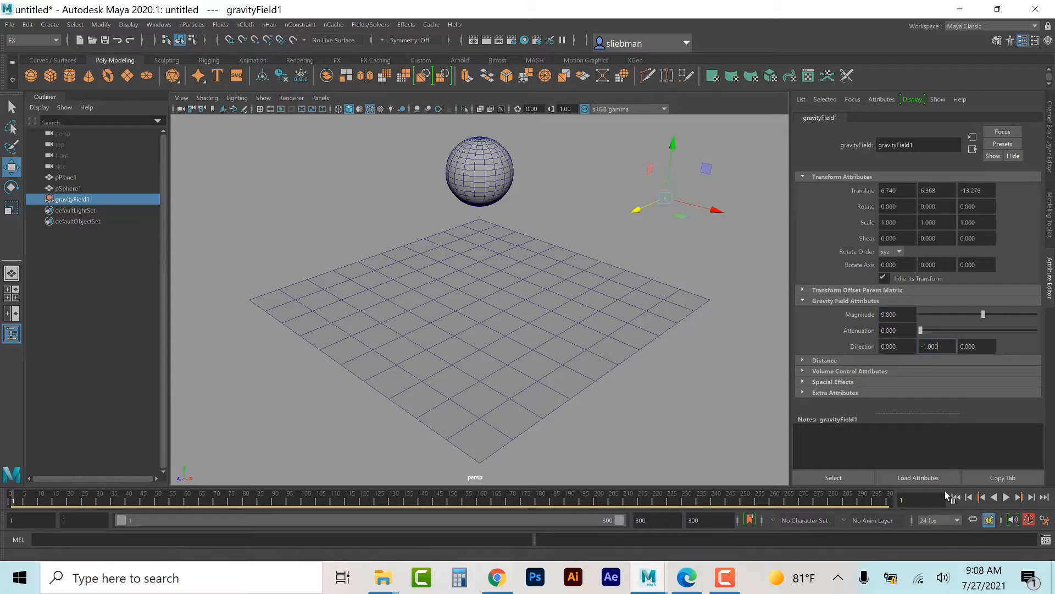
- Play the simulation to watch the sphere fall under gravity, stop it, and return to the first frame with the sphere selected
{"action": "left_click", "coordinate": [1007, 497]}
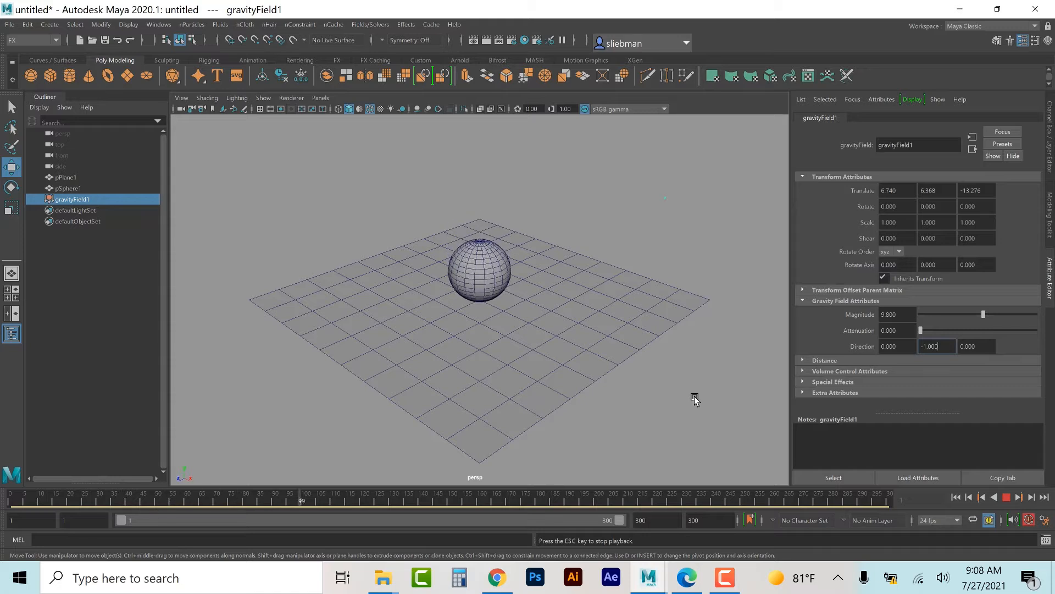
{"action": "left_click", "coordinate": [1006, 497]}
{"action": "left_click", "coordinate": [493, 270]}
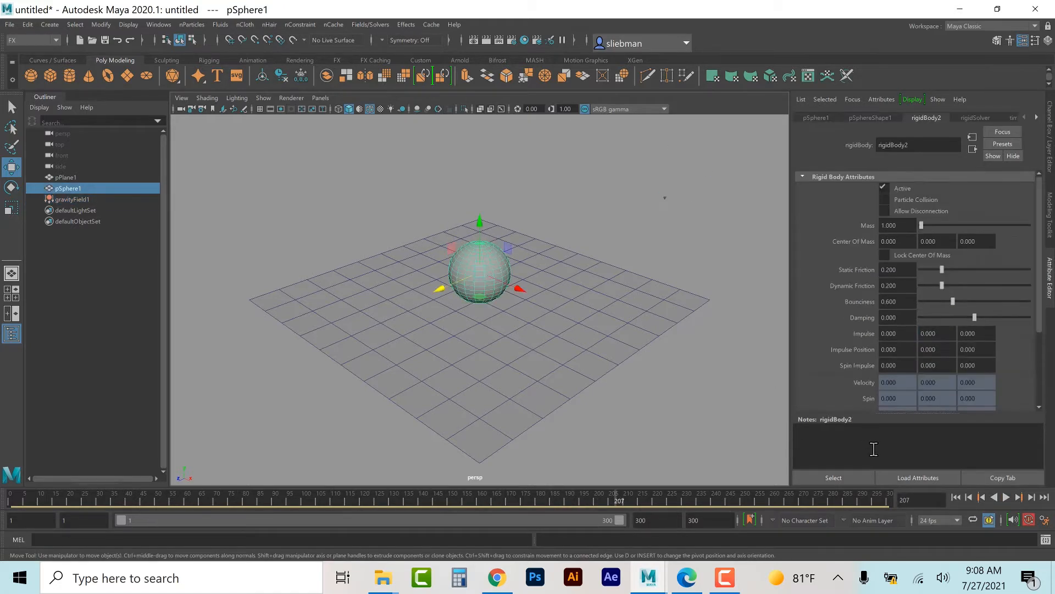
{"action": "left_click", "coordinate": [956, 497]}
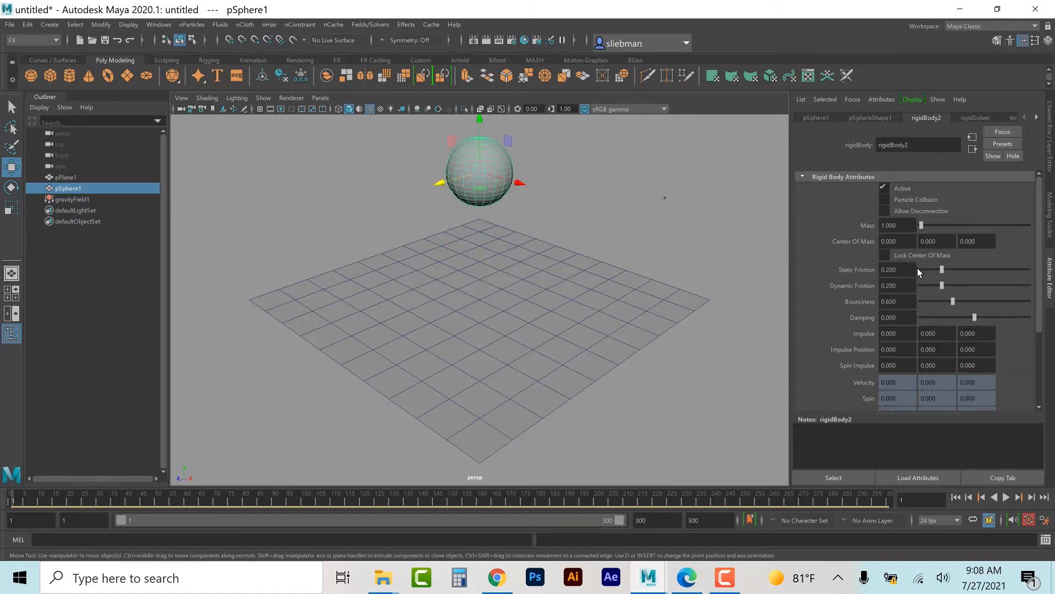
- Set the sphere's rigid body mass to about 19 and bounciness to about 1.12, test the bounce in playback, and rewind
{"action": "left_click_drag", "start_coordinate": [929, 227], "coordinate": [941, 227]}
{"action": "left_click_drag", "start_coordinate": [953, 301], "coordinate": [982, 302]}
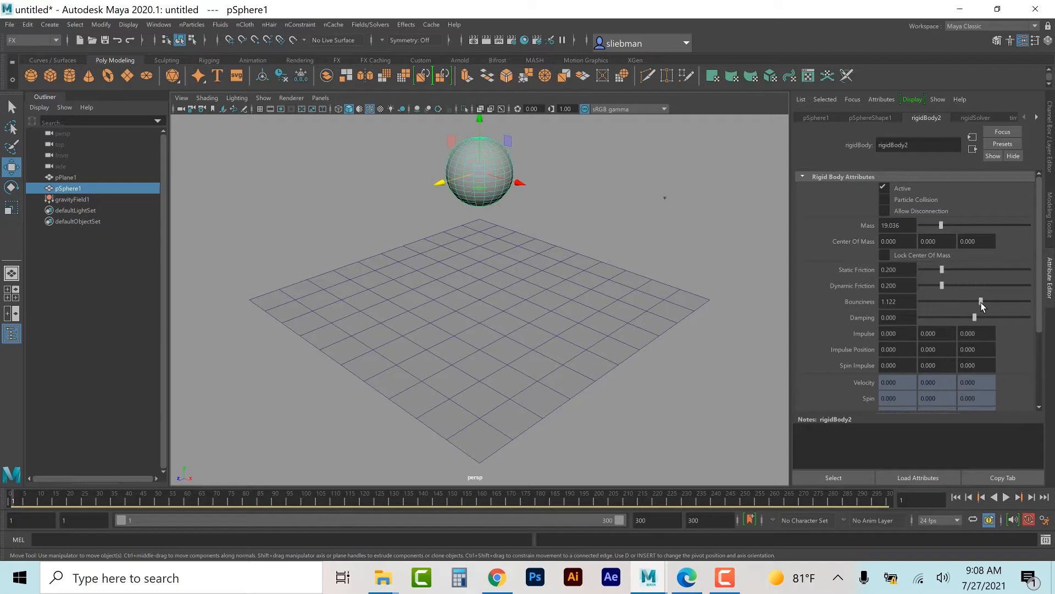
{"action": "left_click", "coordinate": [1007, 497]}
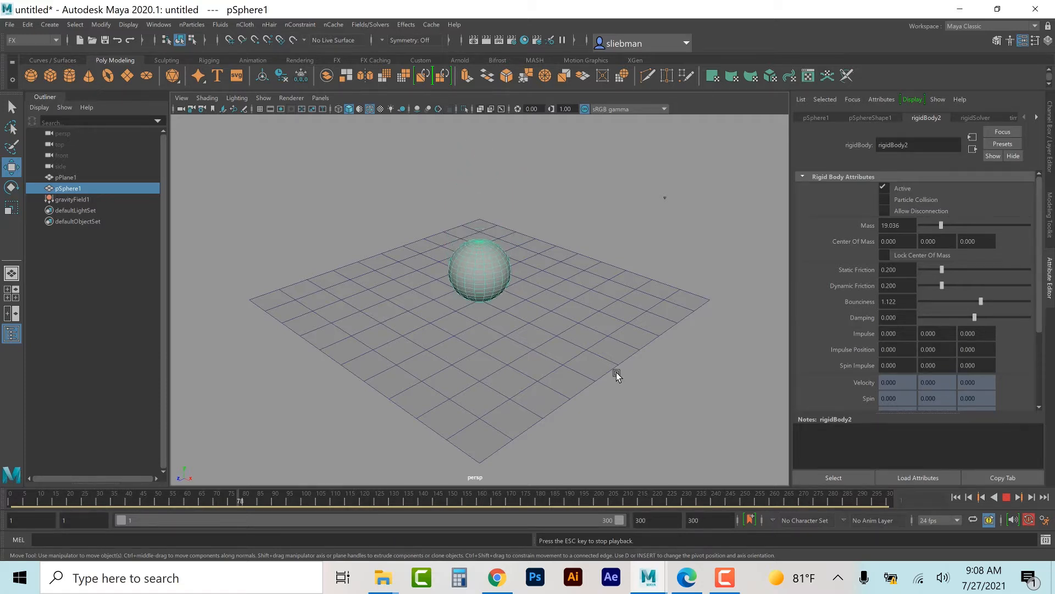
{"action": "left_click_drag", "start_coordinate": [613, 404], "coordinate": [603, 389], "text": "alt"}
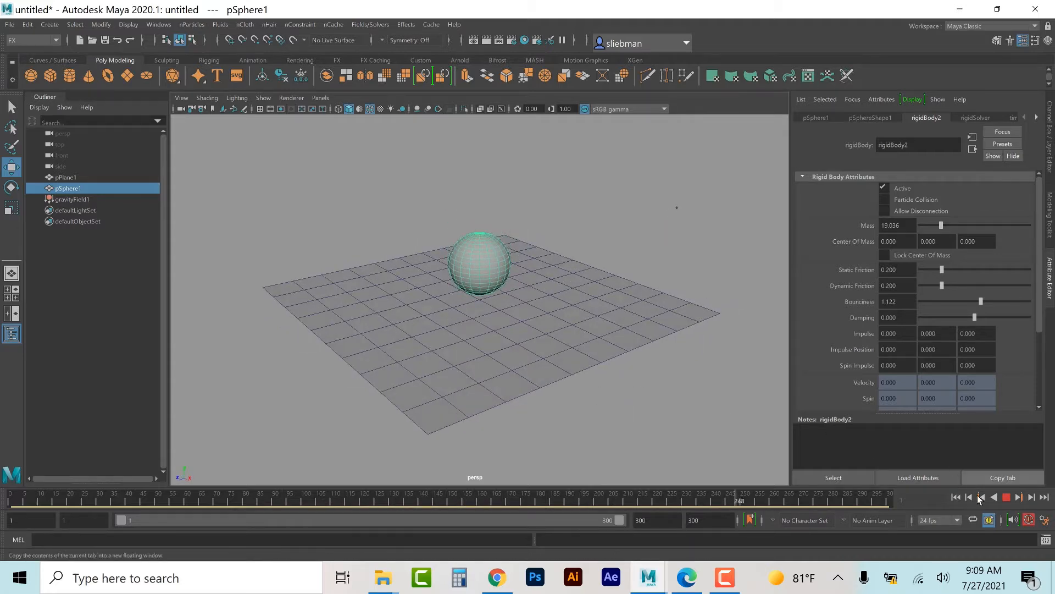
{"action": "left_click", "coordinate": [1009, 498]}
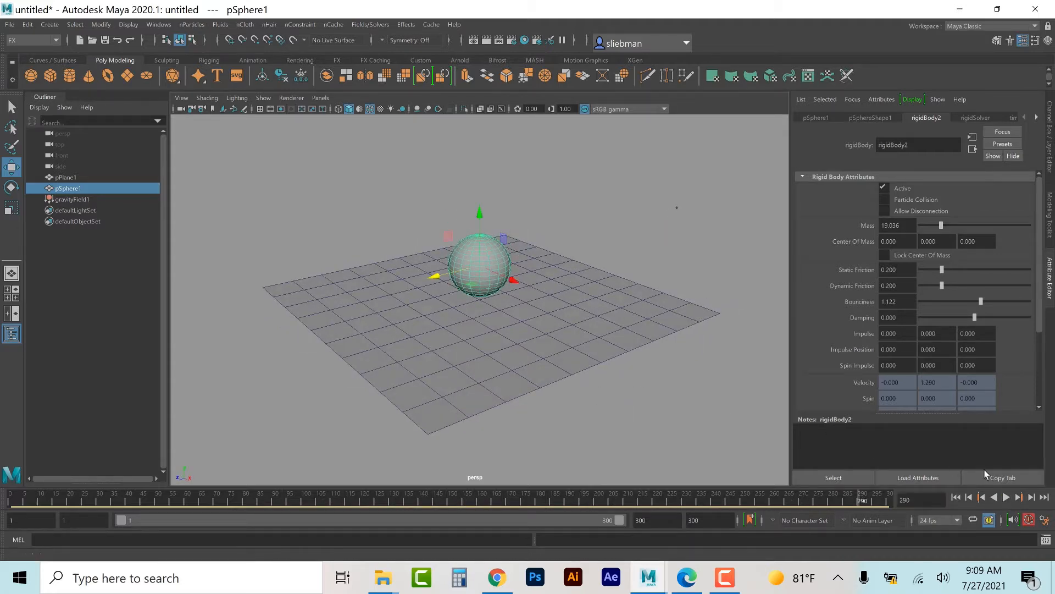
{"action": "left_click", "coordinate": [957, 497]}
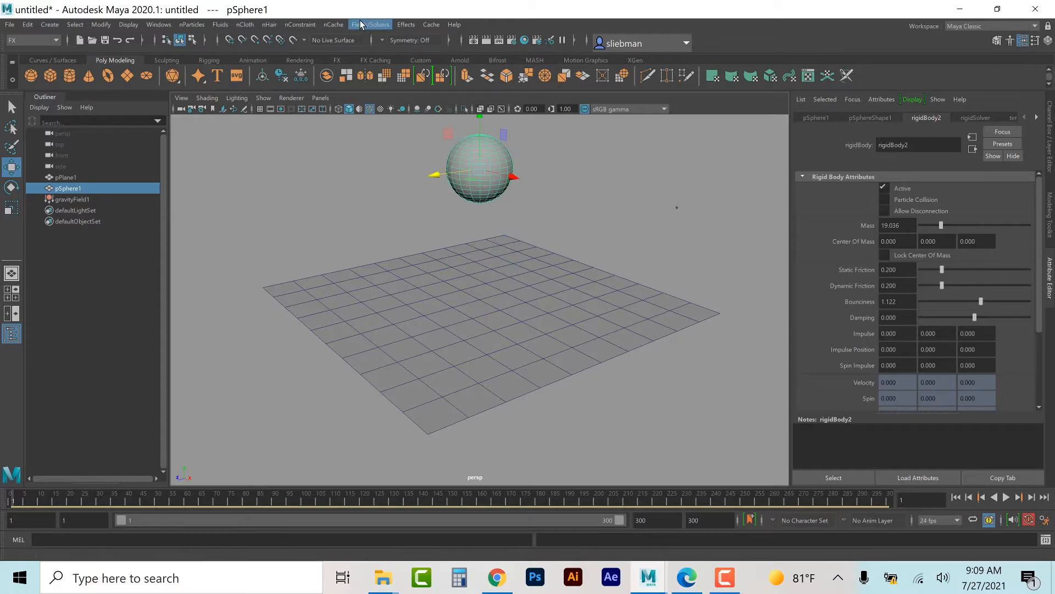
- Add a Turbulence field to the sphere and move the field beside it to about Y 7.4, Z 8.4
{"action": "left_click", "coordinate": [363, 24]}
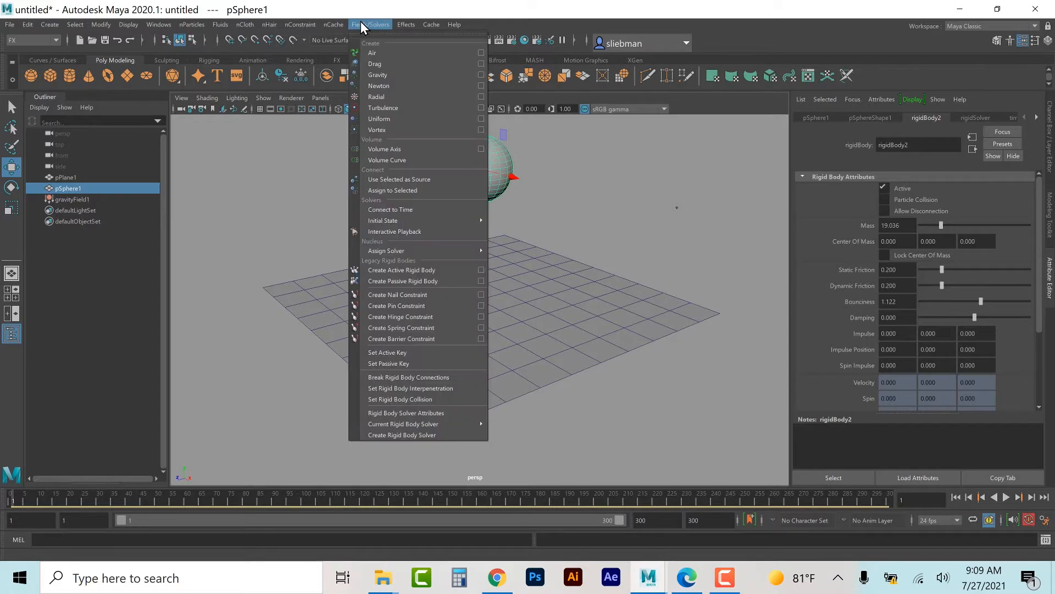
{"action": "left_click", "coordinate": [373, 108]}
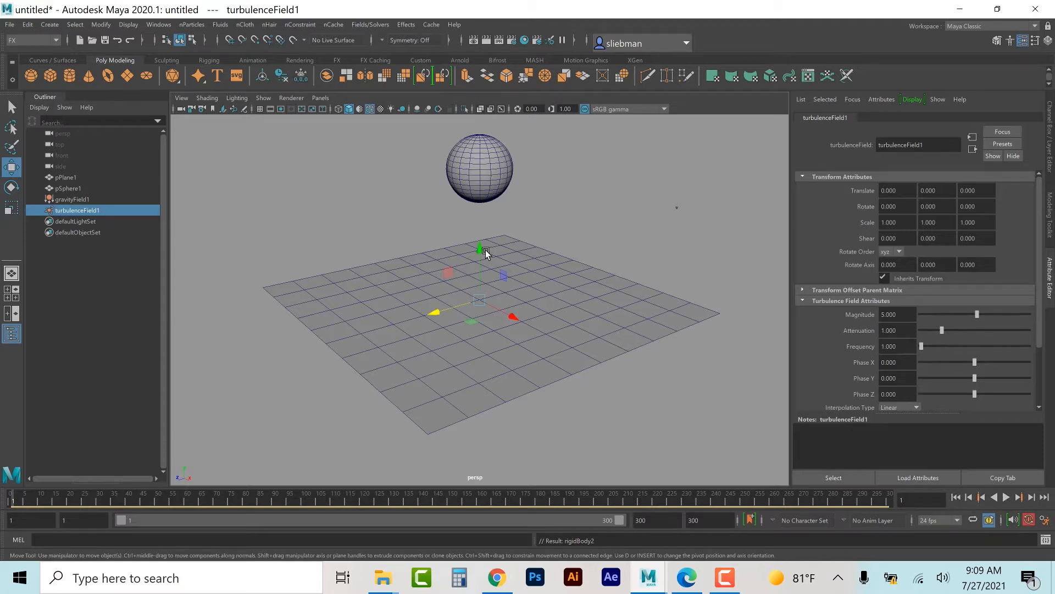
{"action": "left_click_drag", "start_coordinate": [477, 251], "coordinate": [483, 177]}
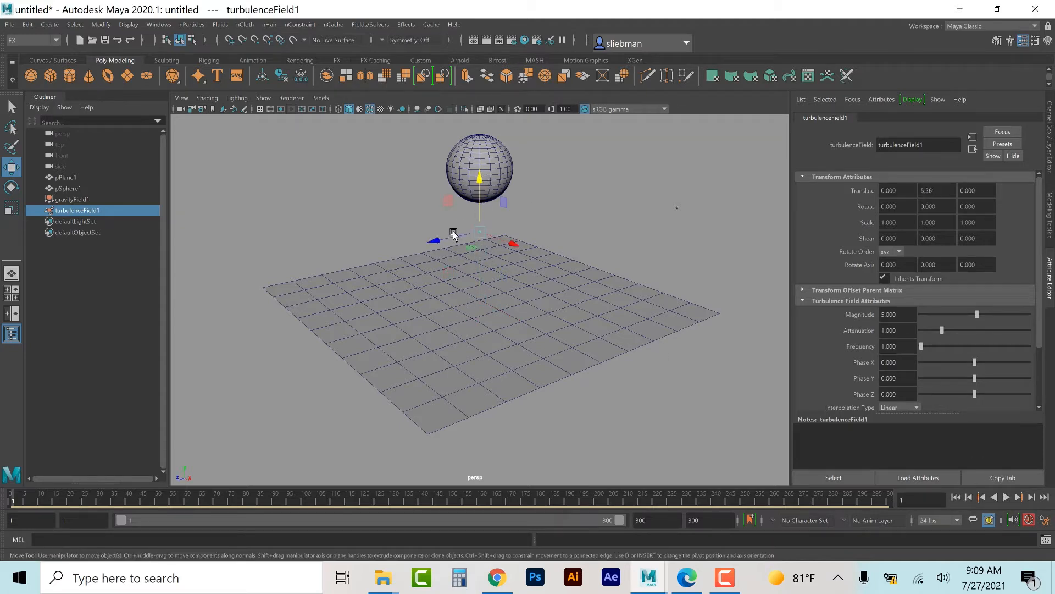
{"action": "left_click", "coordinate": [466, 228]}
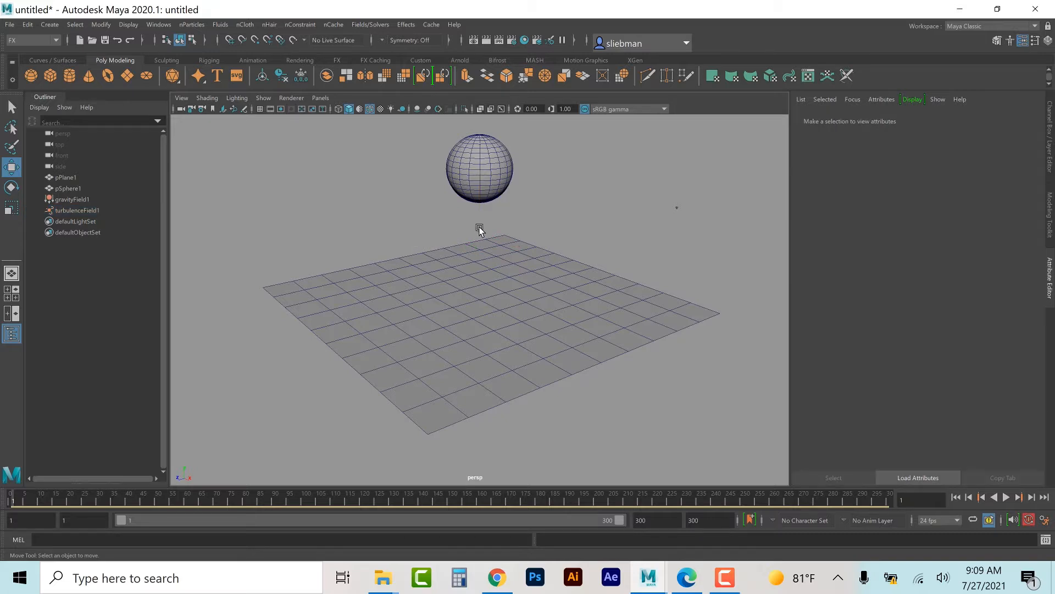
{"action": "left_click", "coordinate": [481, 233]}
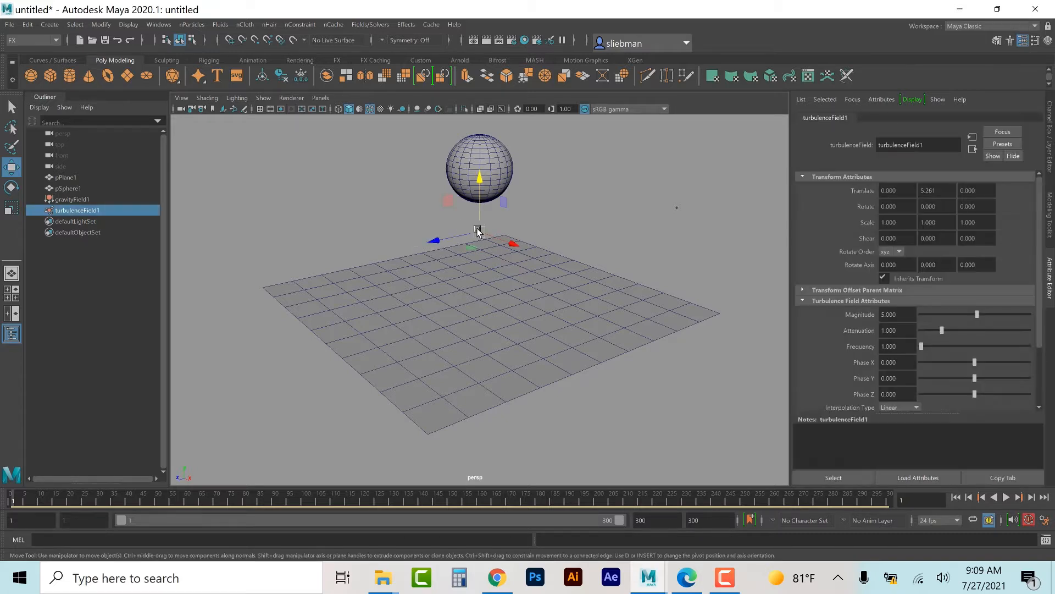
{"action": "left_click_drag", "start_coordinate": [479, 233], "coordinate": [356, 254]}
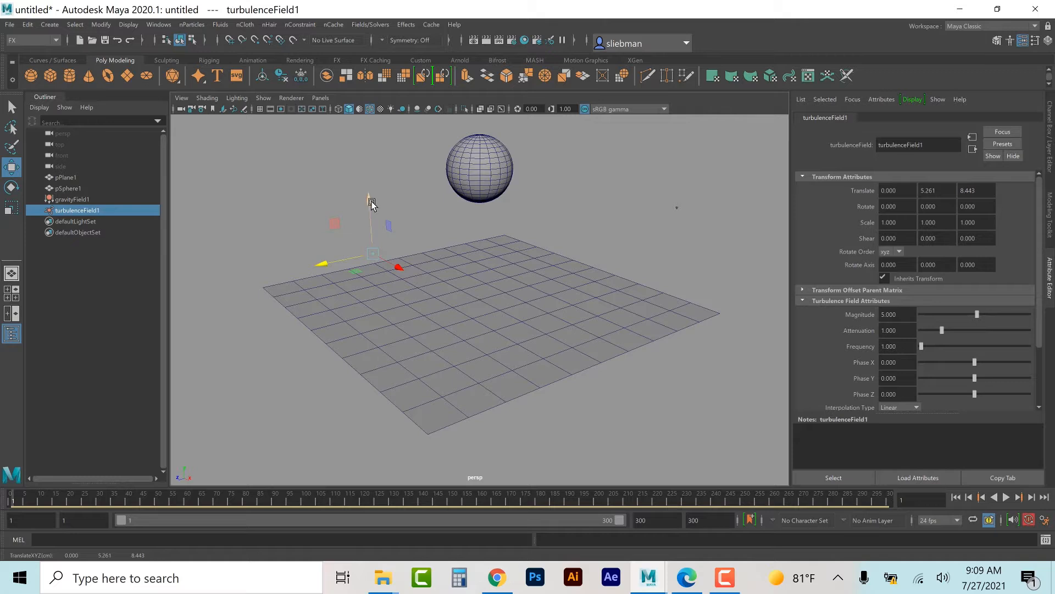
{"action": "left_click_drag", "start_coordinate": [371, 204], "coordinate": [370, 170]}
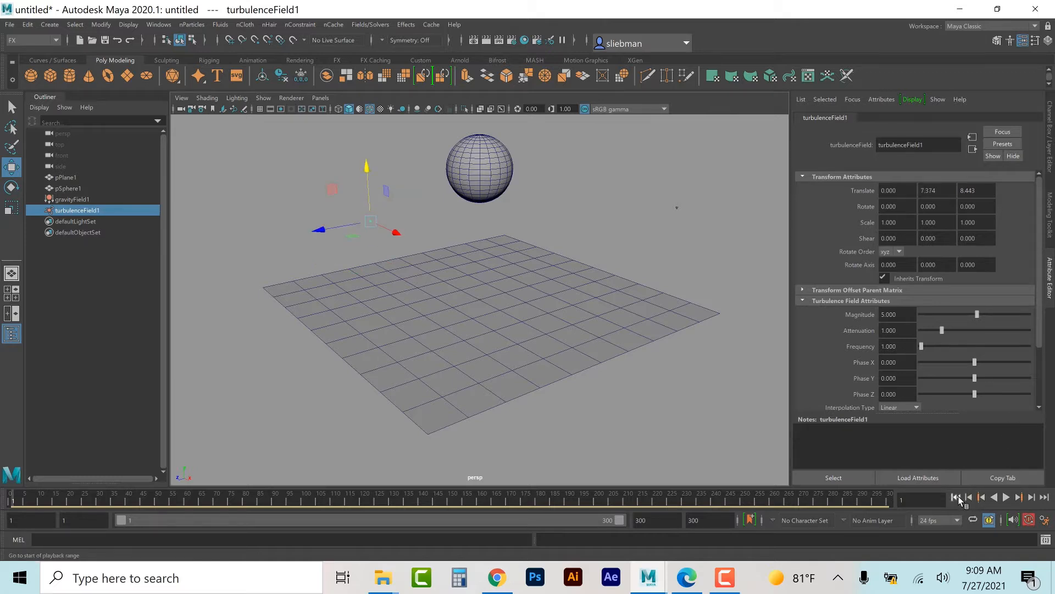
- Raise the turbulence field's magnitude to about 70.6 while the simulation plays, watch the sphere's bounce, and stop playback
{"action": "left_click", "coordinate": [1006, 497]}
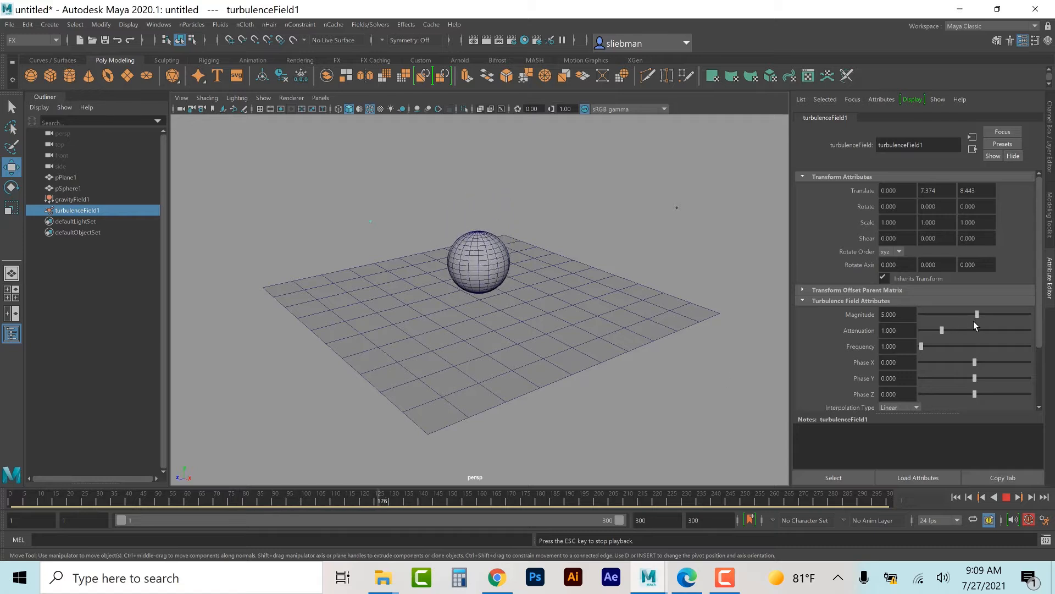
{"action": "left_click", "coordinate": [1011, 314]}
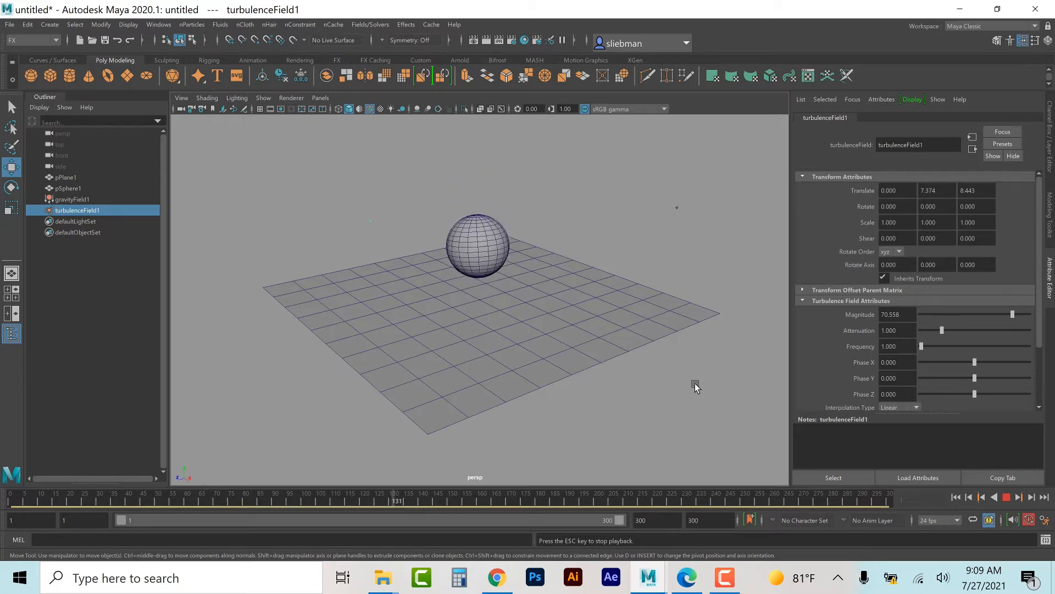
{"action": "left_click", "coordinate": [1006, 497]}
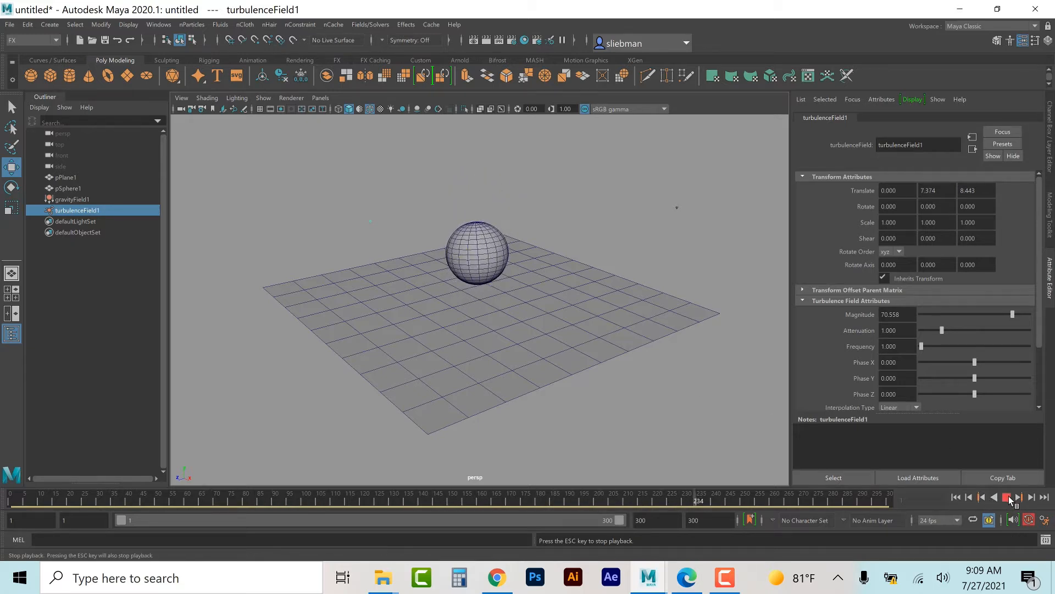
- Rotate the sphere to a tilted orientation, return to the first frame, and raise the sphere back high above the floor
{"action": "left_click", "coordinate": [465, 258]}
{"action": "key", "text": "e"}
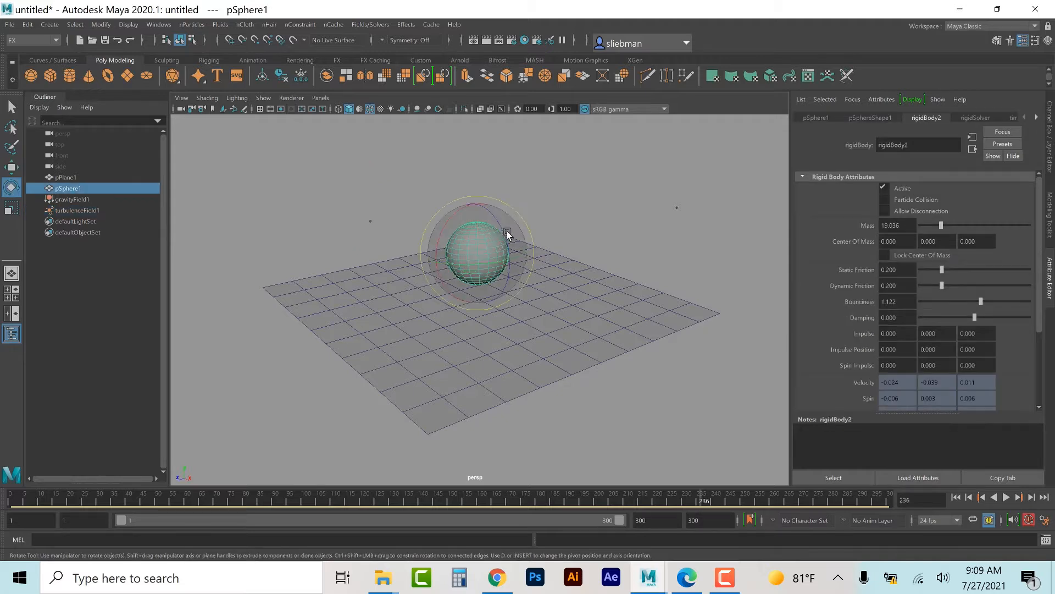
{"action": "left_click_drag", "start_coordinate": [517, 231], "coordinate": [491, 212]}
{"action": "left_click", "coordinate": [957, 497]}
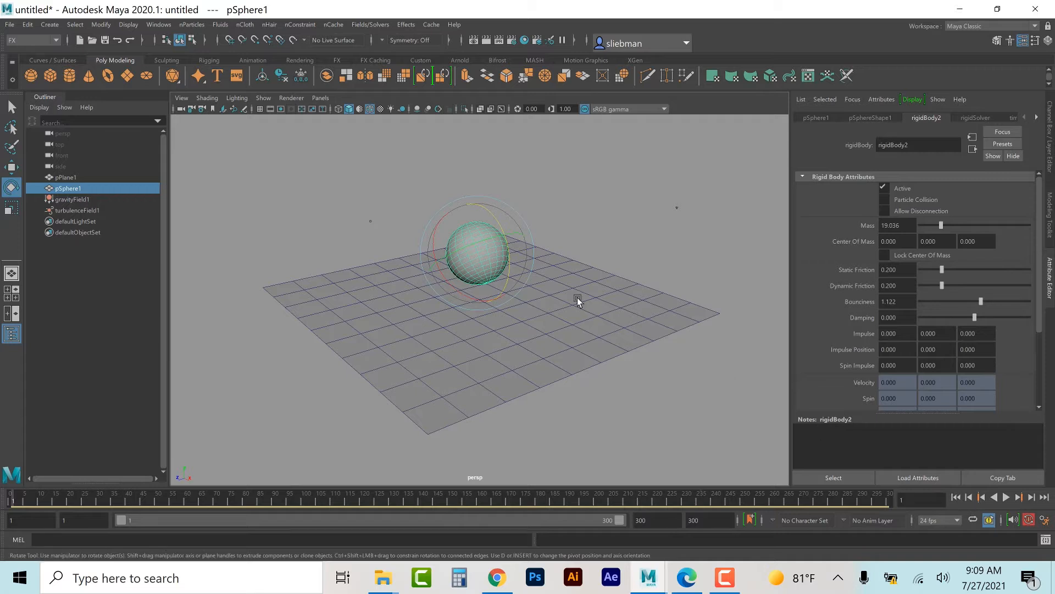
{"action": "key", "text": "w"}
{"action": "left_click_drag", "start_coordinate": [476, 200], "coordinate": [463, 109]}
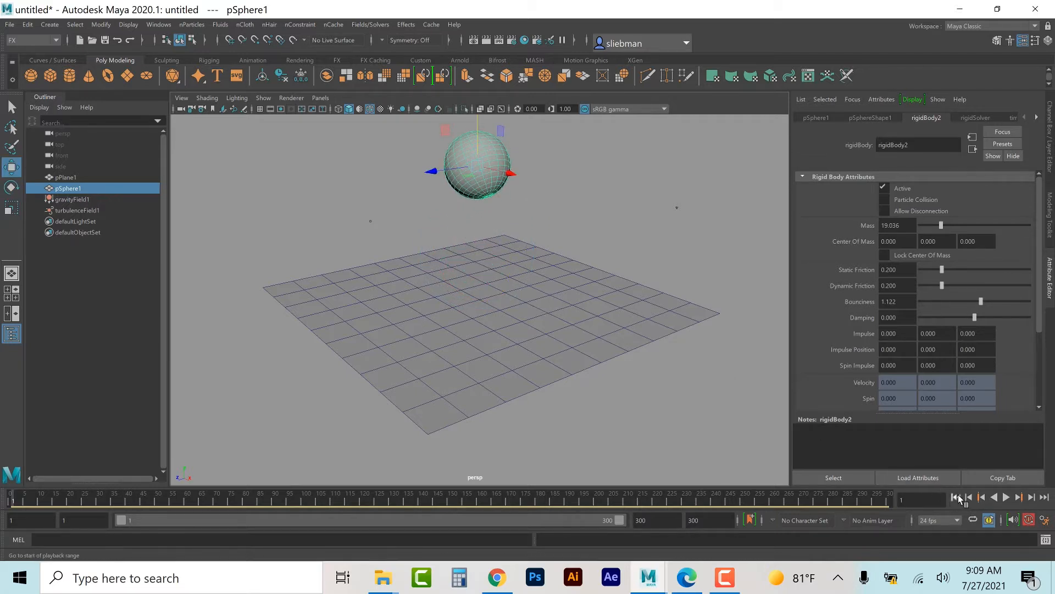
- Play the simulation to watch the tilted sphere fall and bounce, then stop it with the floor plane selected
{"action": "left_click", "coordinate": [1007, 498]}
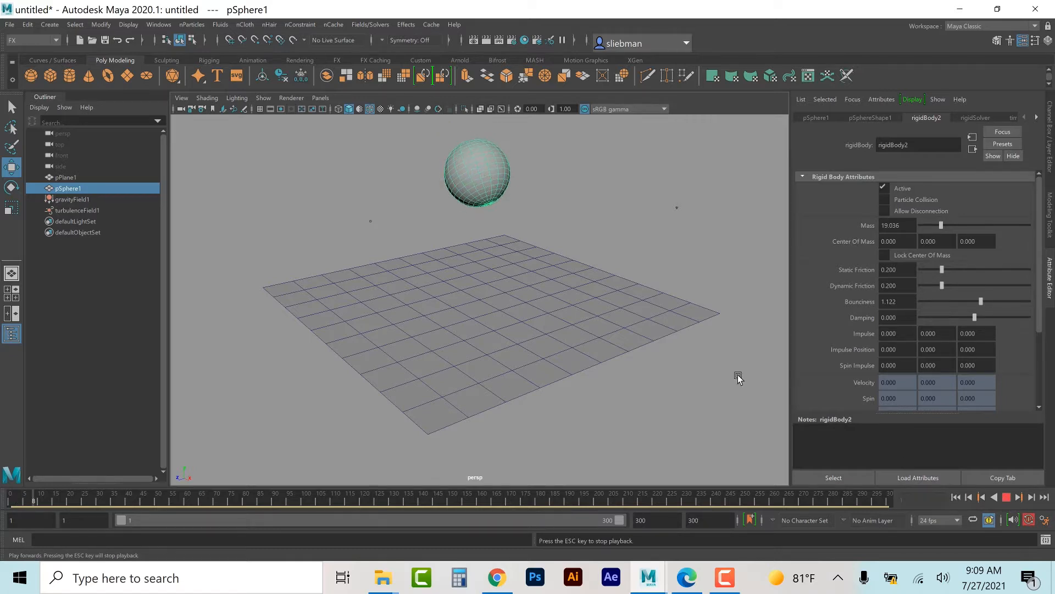
{"action": "left_click", "coordinate": [574, 312]}
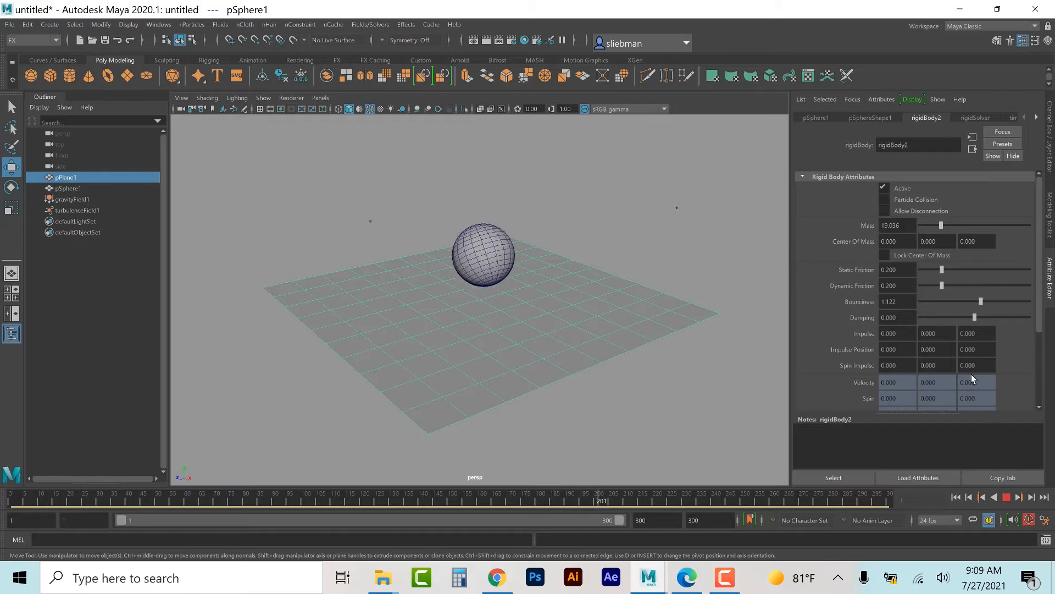
{"action": "left_click", "coordinate": [1007, 497]}
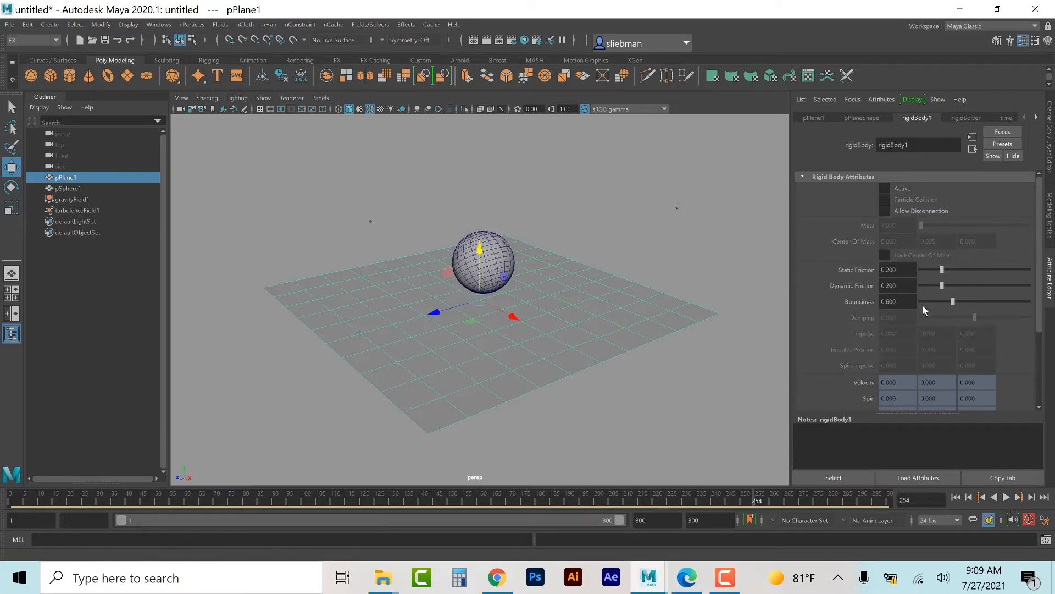
- Set the floor's static friction to about 0.64, dynamic friction to 0.28 and bounciness to 0.77, test the playback, and rewind
{"action": "left_click_drag", "start_coordinate": [954, 299], "coordinate": [962, 299]}
{"action": "left_click", "coordinate": [956, 497]}
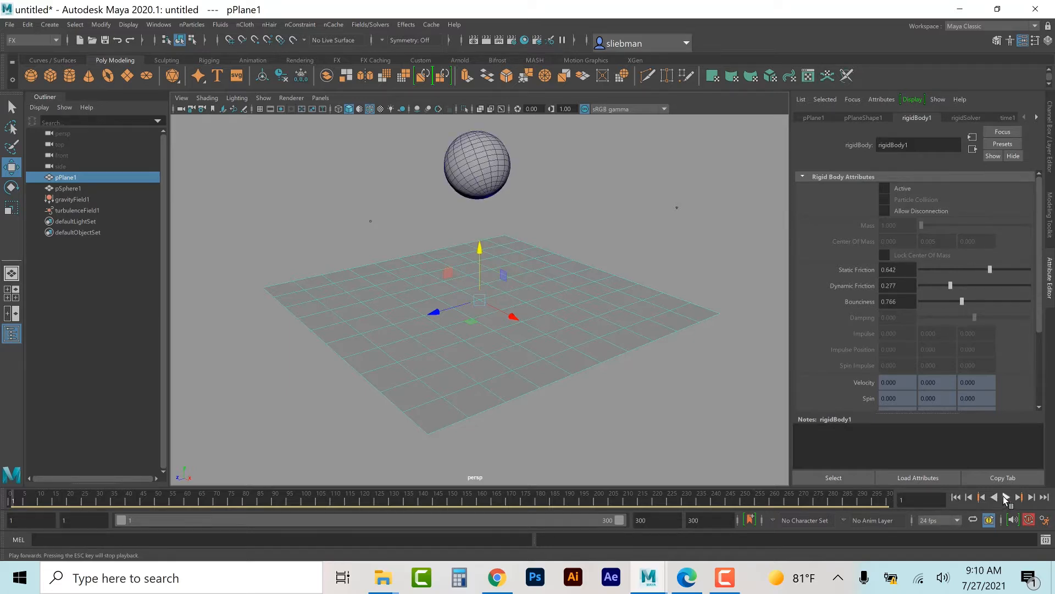
{"action": "left_click", "coordinate": [1007, 497]}
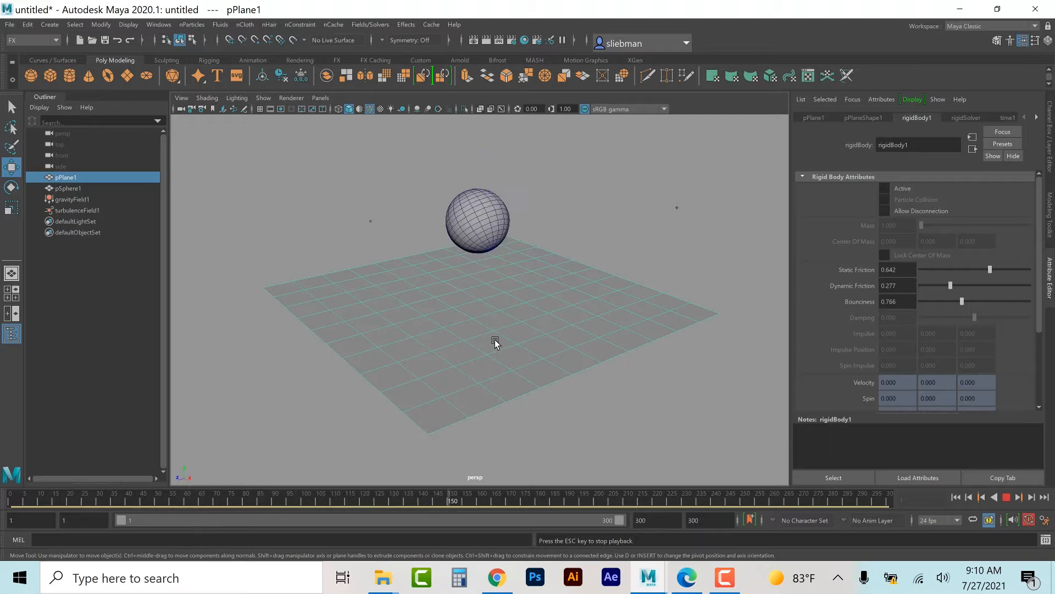
{"action": "left_click", "coordinate": [1007, 498]}
{"action": "left_click", "coordinate": [956, 498]}
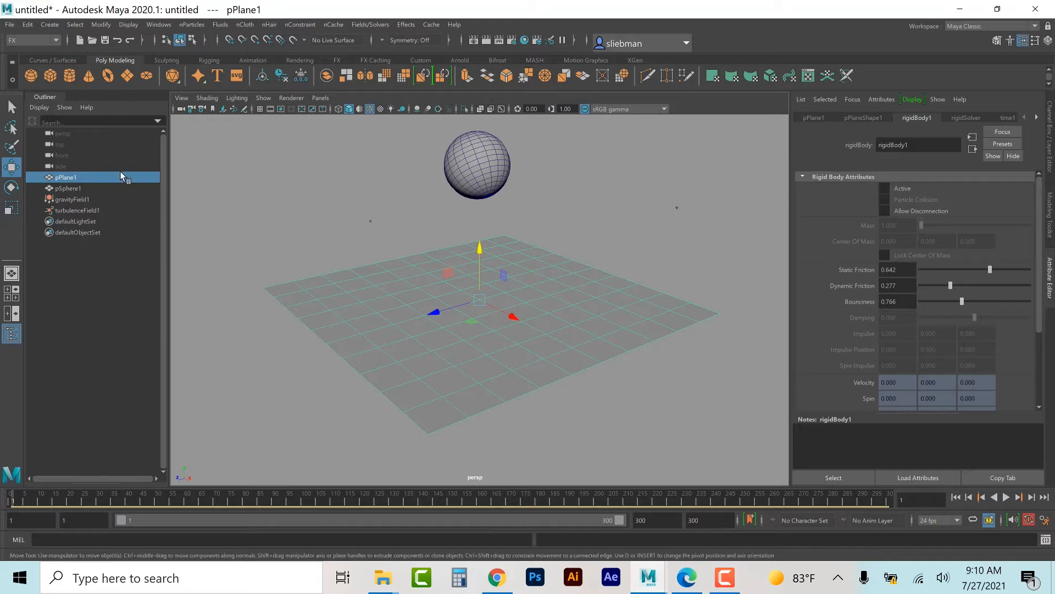
- Create a polygon cube, lift it above the floor and shift it along Z so it sits slightly to one side below the sphere
{"action": "left_click", "coordinate": [50, 75]}
{"action": "left_click_drag", "start_coordinate": [478, 251], "coordinate": [477, 191]}
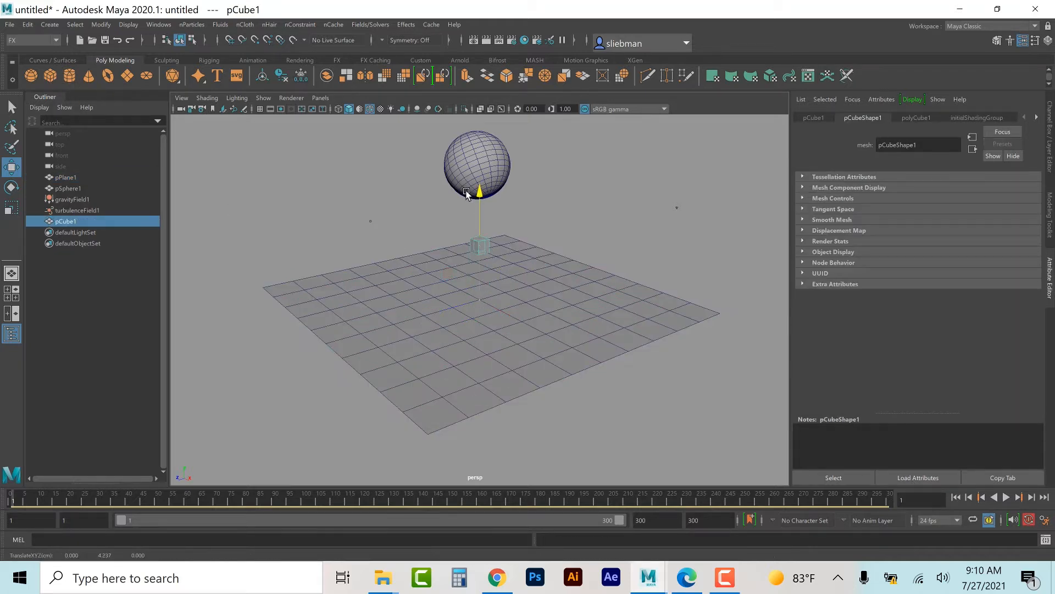
{"action": "left_click_drag", "start_coordinate": [436, 254], "coordinate": [408, 269]}
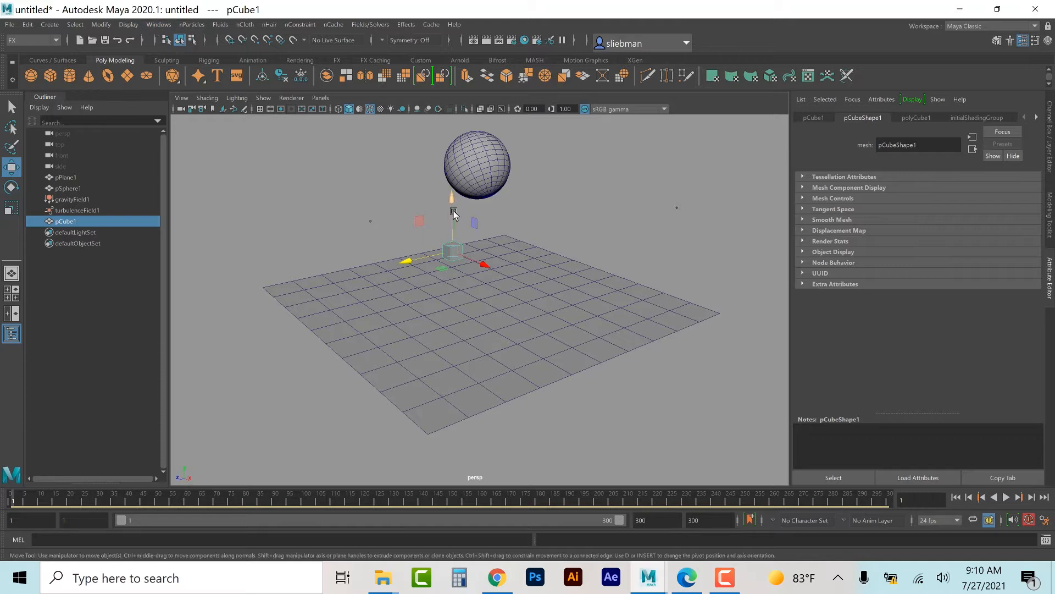
{"action": "left_click_drag", "start_coordinate": [451, 211], "coordinate": [451, 205]}
- Connect the cube to both gravityField1 and turbulenceField1 in the Dynamic Relationships Editor, and close the editor
{"action": "left_click", "coordinate": [166, 26]}
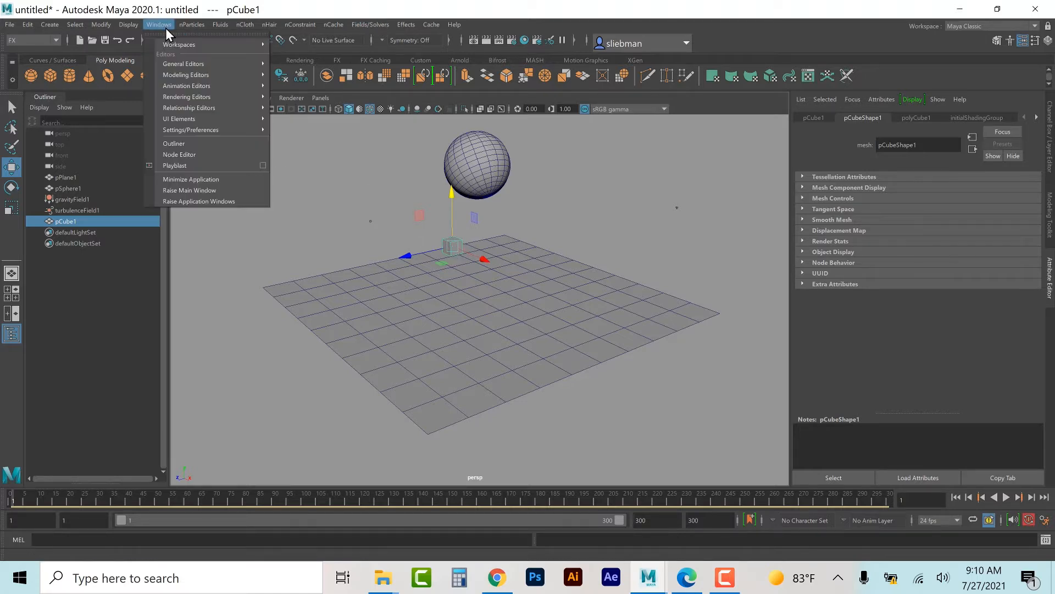
{"action": "mouse_move", "coordinate": [190, 109]}
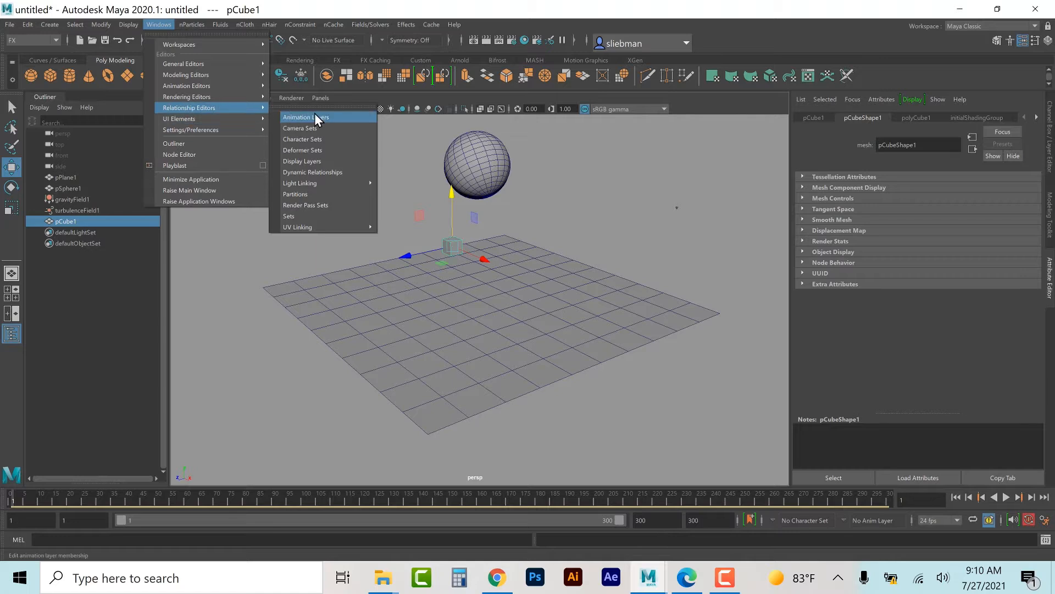
{"action": "left_click", "coordinate": [319, 172]}
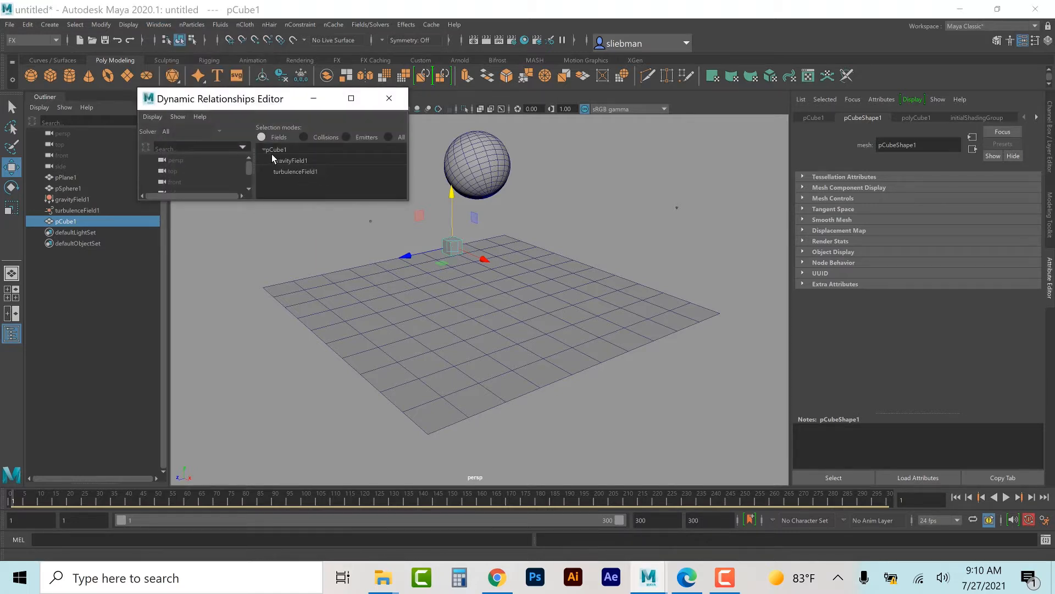
{"action": "left_click", "coordinate": [285, 172]}
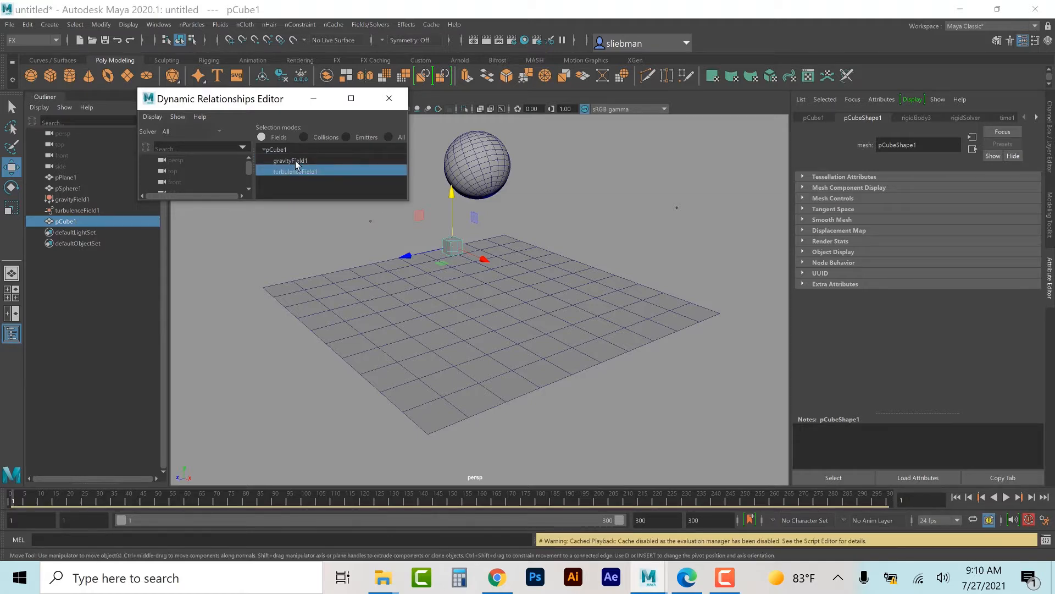
{"action": "left_click", "coordinate": [295, 160]}
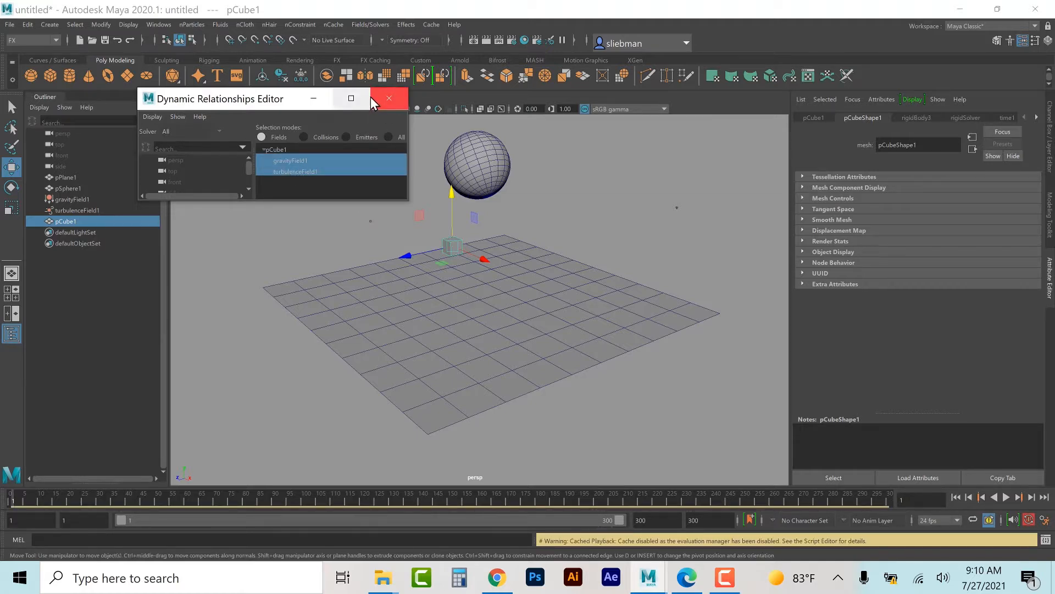
{"action": "left_click", "coordinate": [388, 97]}
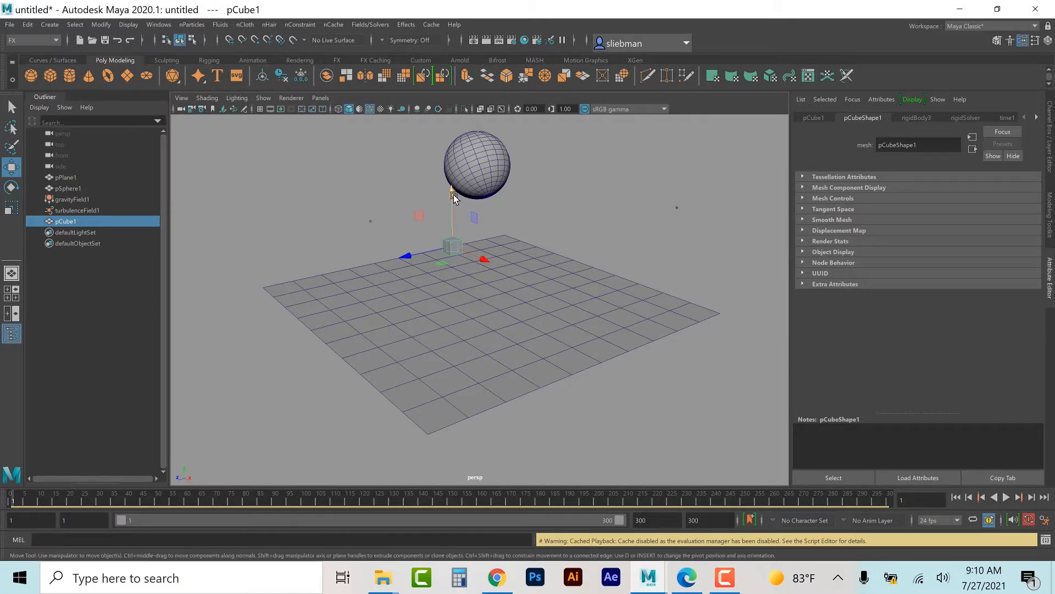
- Raise the cube slightly higher above the floor and set its rigid body bounciness to about 0.74
{"action": "left_click_drag", "start_coordinate": [453, 195], "coordinate": [452, 183]}
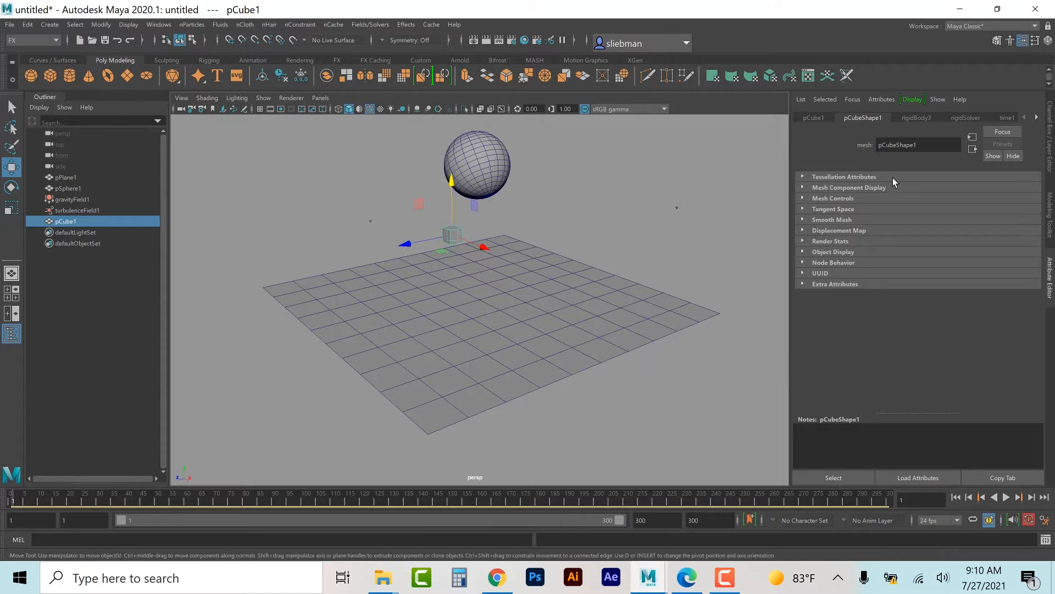
{"action": "left_click", "coordinate": [917, 118]}
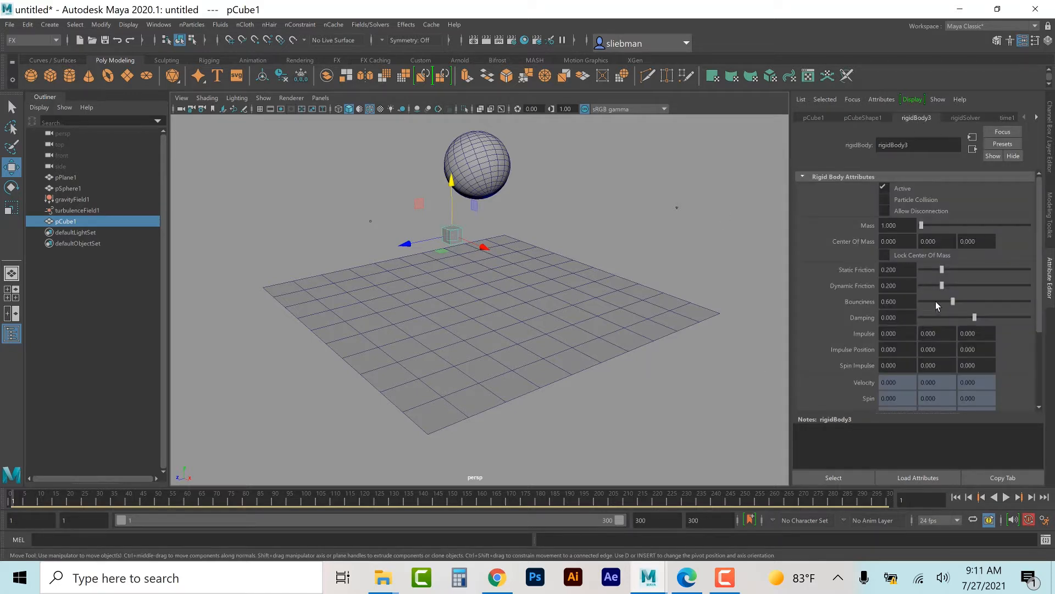
{"action": "left_click_drag", "start_coordinate": [953, 302], "coordinate": [961, 301]}
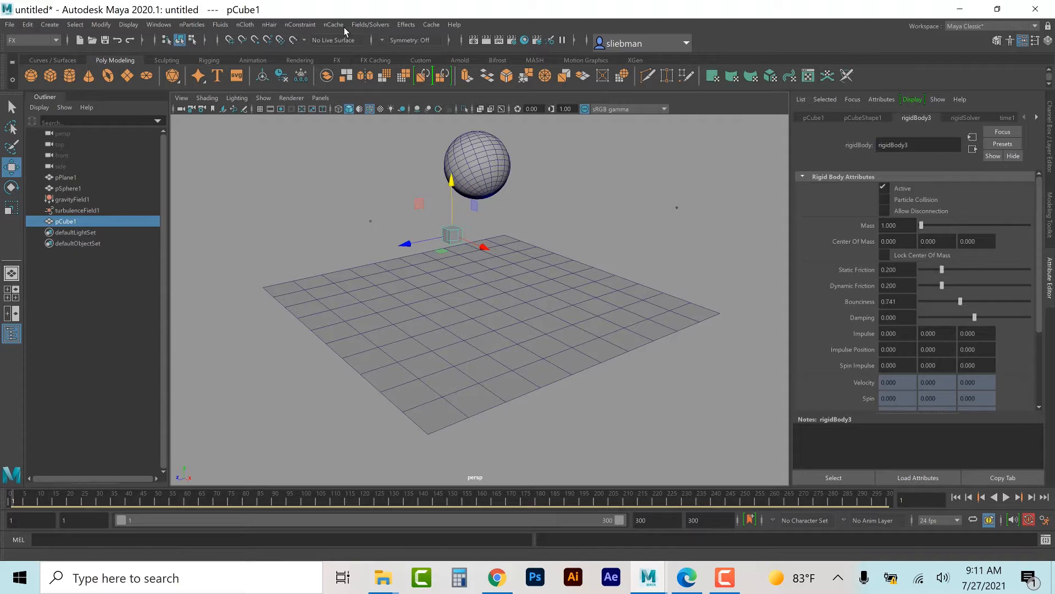
- Create a polygon cone, place it above the floor on the sphere's opposite side from the cube, and rotate it to a tilt
{"action": "left_click", "coordinate": [348, 179]}
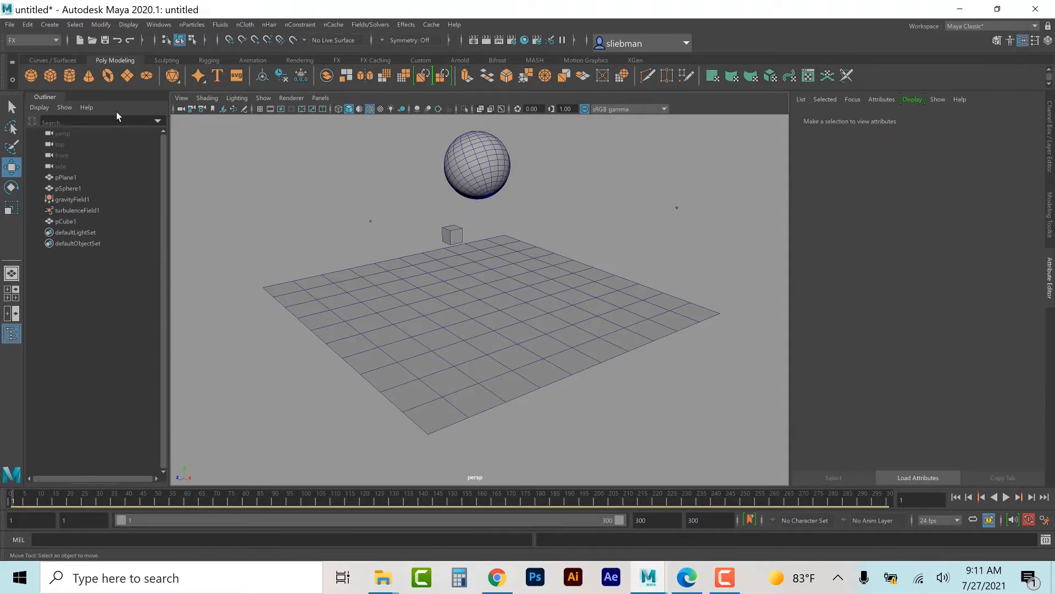
{"action": "left_click", "coordinate": [88, 76]}
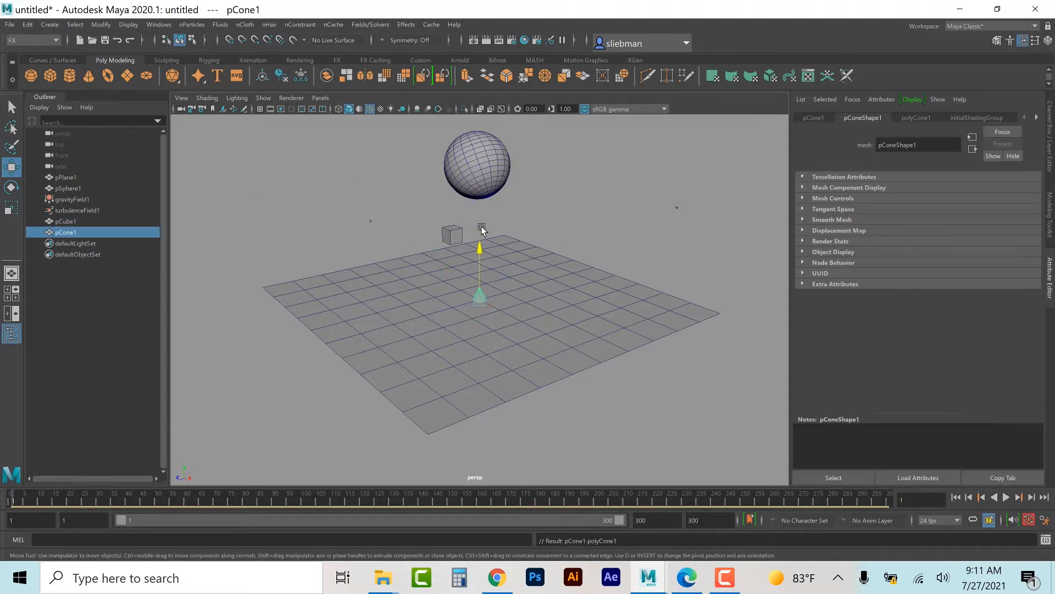
{"action": "left_click_drag", "start_coordinate": [482, 228], "coordinate": [482, 159]}
{"action": "left_click_drag", "start_coordinate": [441, 235], "coordinate": [517, 219]}
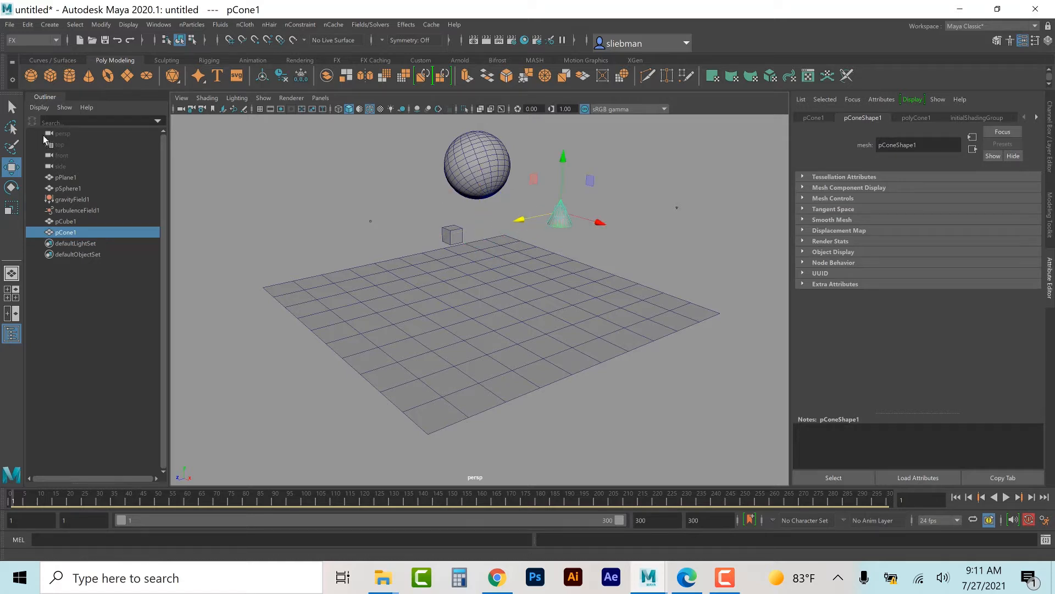
{"action": "left_click", "coordinate": [11, 187]}
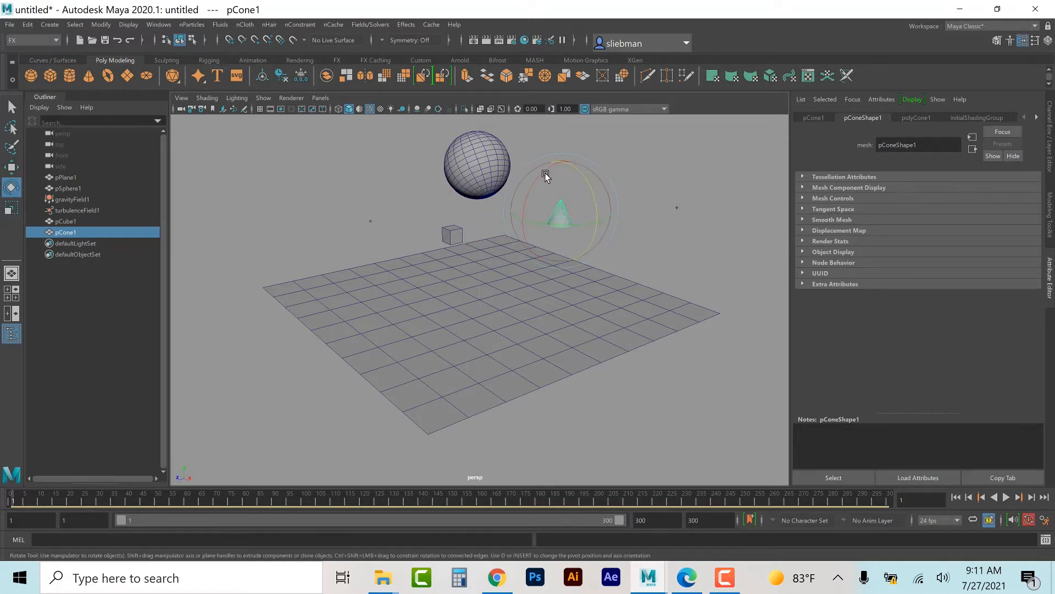
{"action": "left_click_drag", "start_coordinate": [546, 175], "coordinate": [528, 196]}
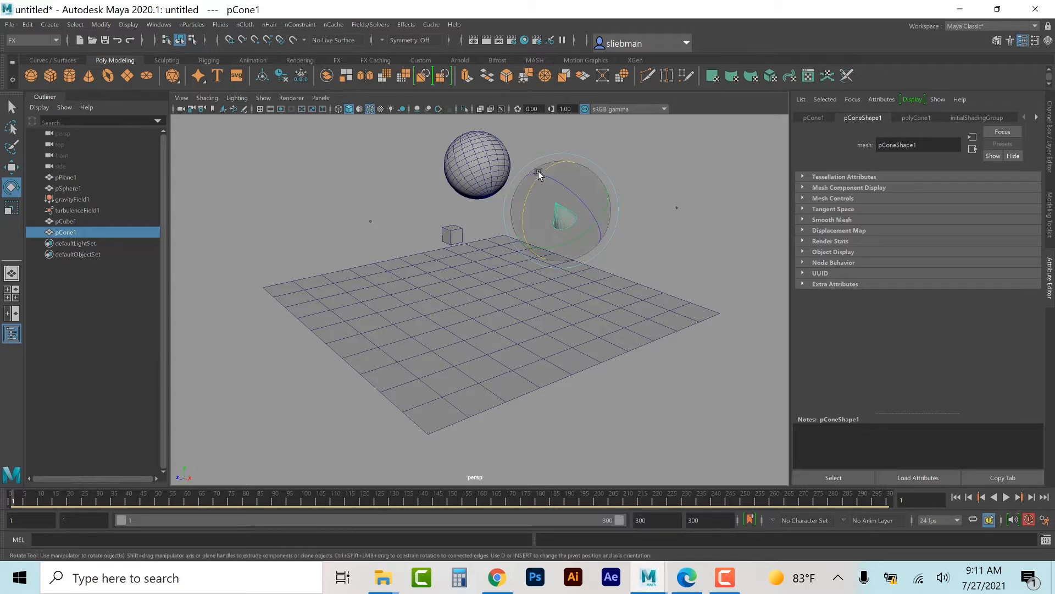
- Connect the cone to both gravityField1 and turbulenceField1 in the Dynamic Relationships Editor, and close the editor
{"action": "left_click", "coordinate": [158, 25]}
{"action": "mouse_move", "coordinate": [174, 100]}
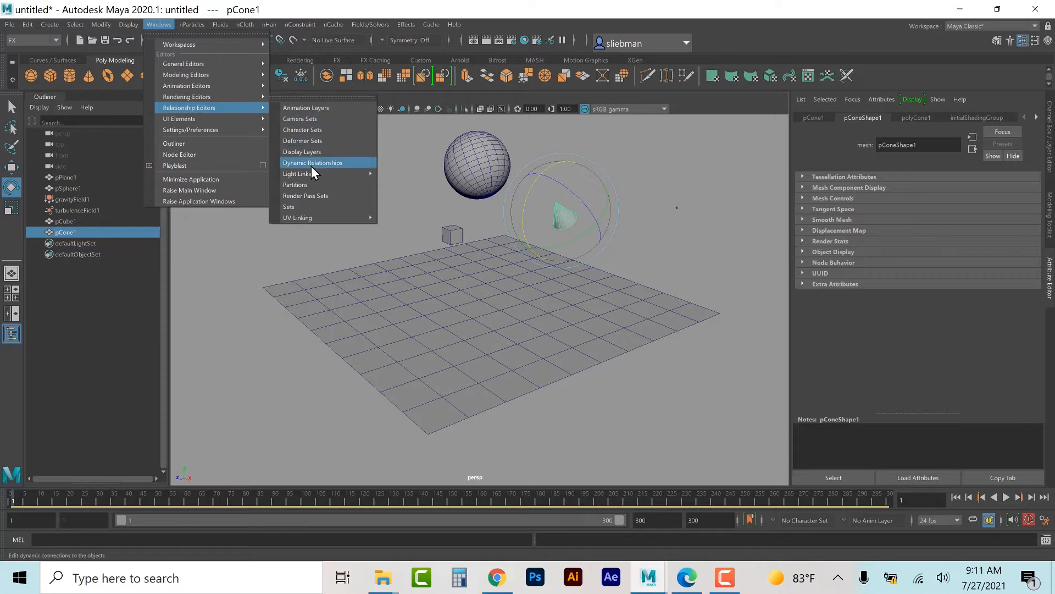
{"action": "left_click", "coordinate": [311, 163]}
{"action": "left_click", "coordinate": [312, 160]}
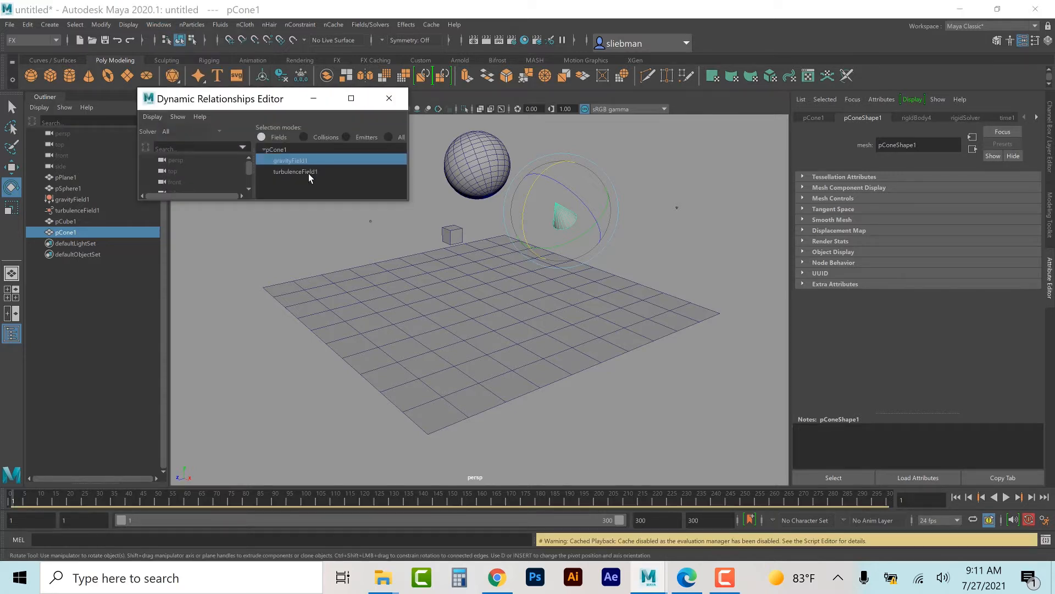
{"action": "left_click", "coordinate": [308, 172]}
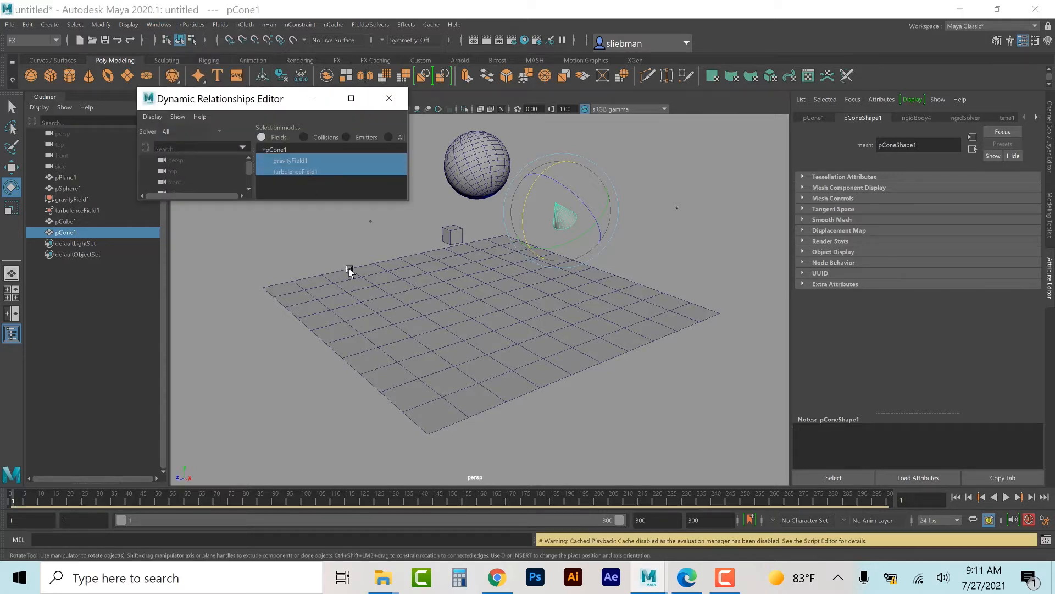
{"action": "left_click", "coordinate": [390, 99]}
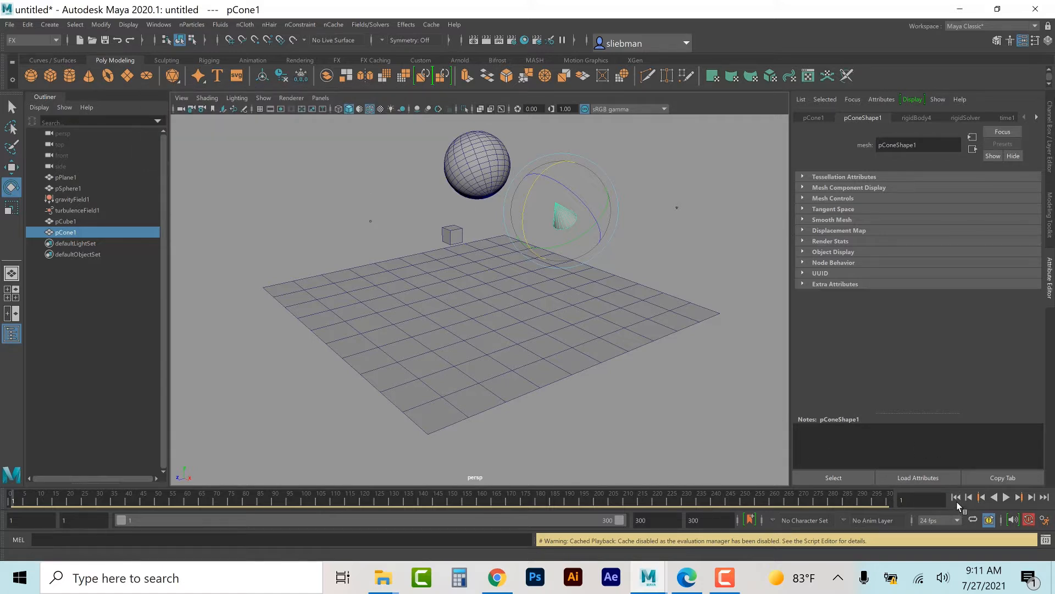
- Play the simulation to check how the cone falls with the other objects, and return to the first frame
{"action": "left_click", "coordinate": [1006, 497]}
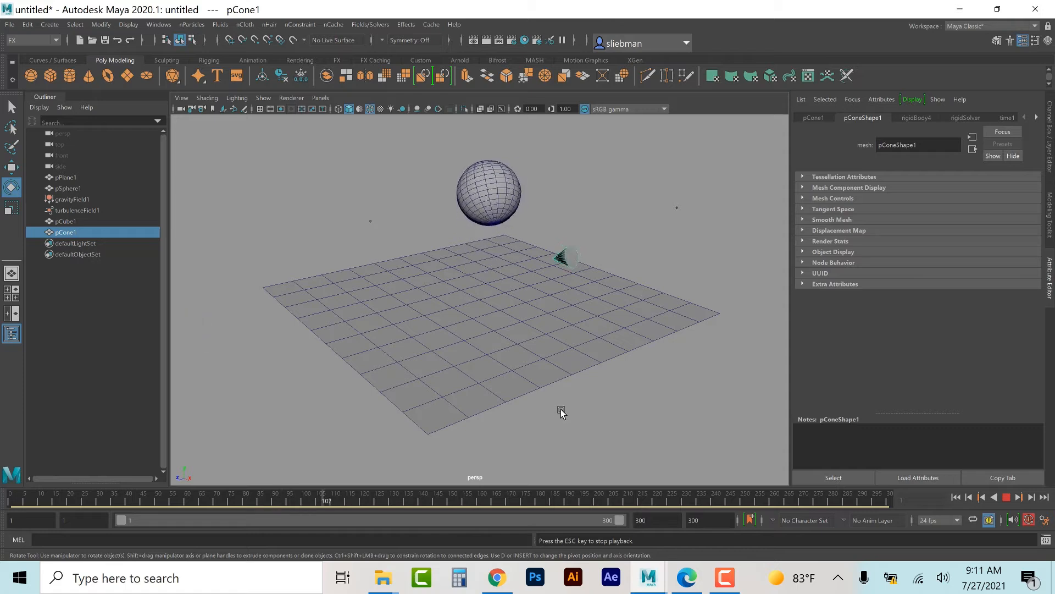
{"action": "left_click", "coordinate": [1007, 497]}
{"action": "left_click", "coordinate": [956, 498]}
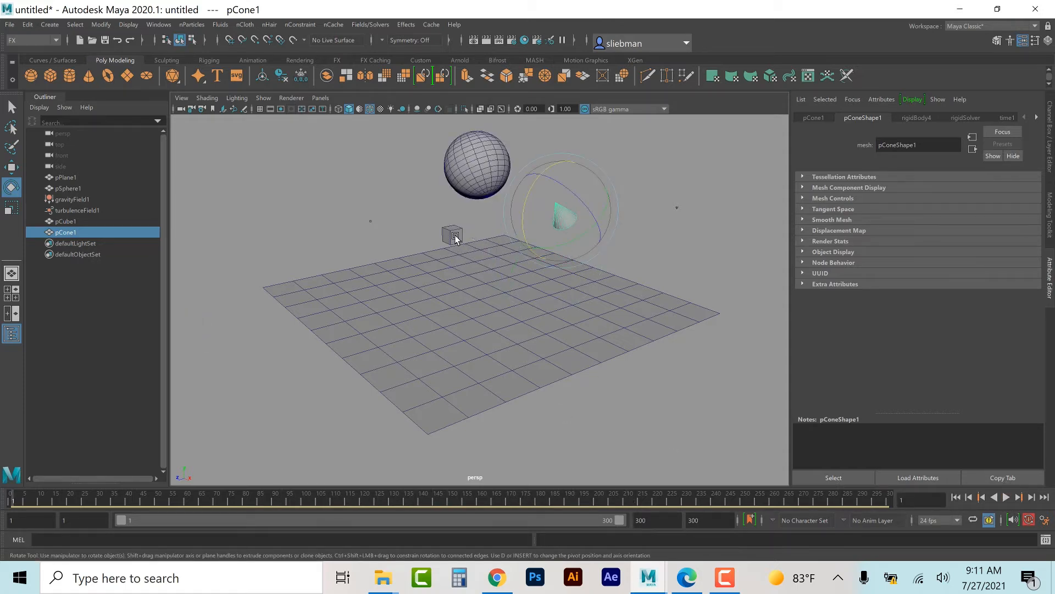
- Set the cube's rigid body static friction to about 0.589, dynamic friction to about 0.975 and bounciness to 0, and play the simulation
{"action": "left_click", "coordinate": [455, 236]}
{"action": "left_click", "coordinate": [922, 118]}
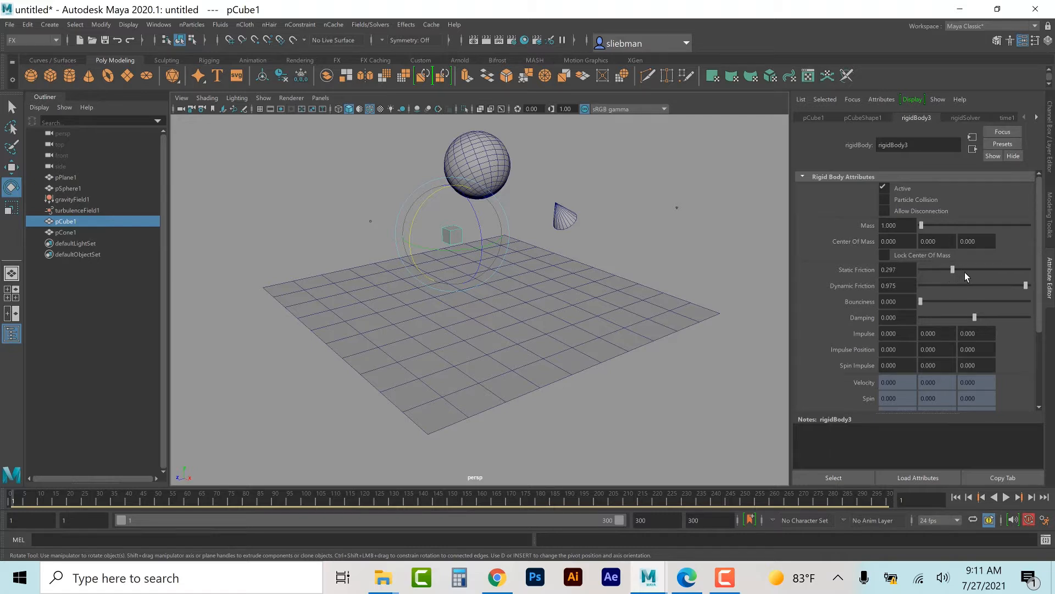
{"action": "left_click_drag", "start_coordinate": [967, 274], "coordinate": [984, 270]}
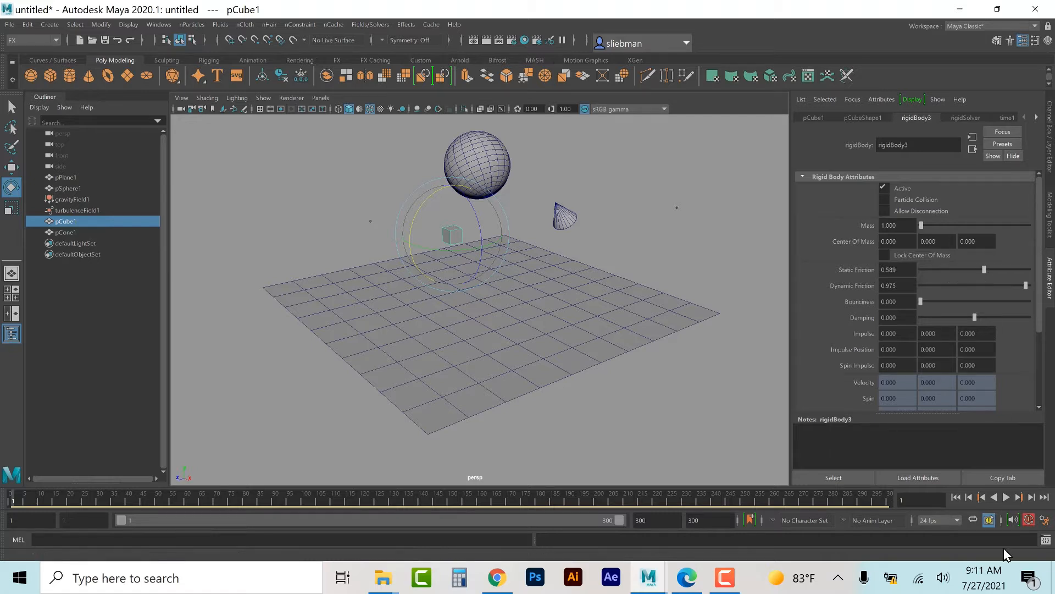
{"action": "left_click", "coordinate": [1005, 498]}
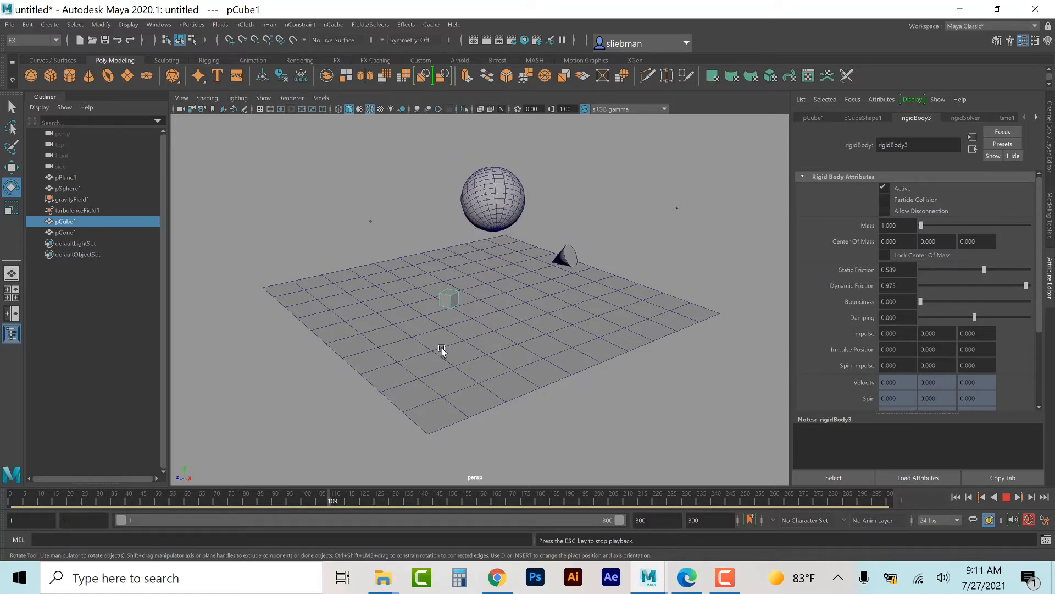
{"action": "left_click", "coordinate": [1006, 497]}
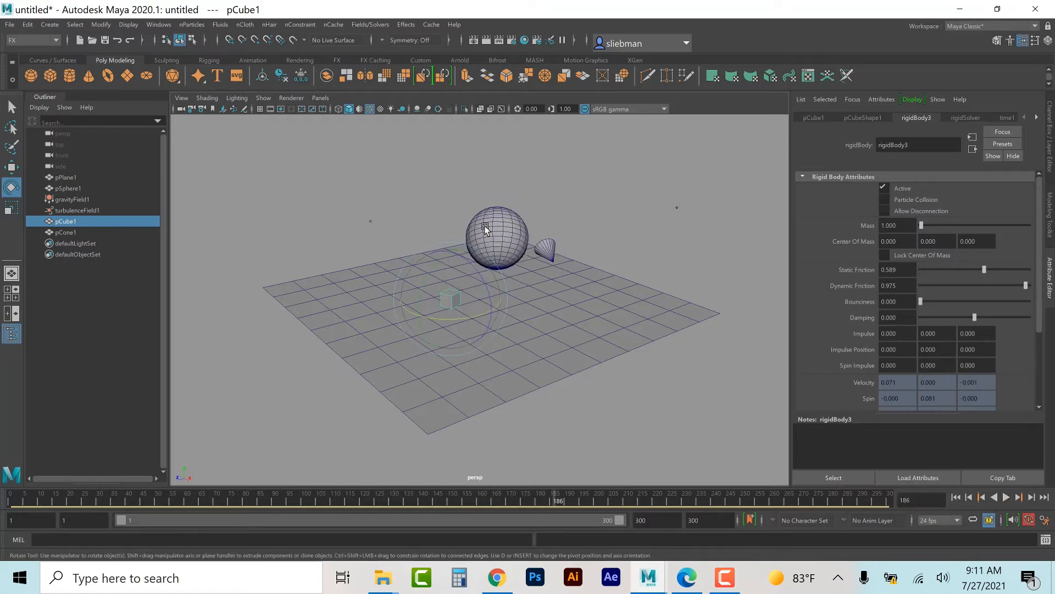
- Set the sphere's rigid body static friction to about 0.635 and dynamic friction to about 0.86, and replay the simulation from the start
{"action": "left_click", "coordinate": [493, 222]}
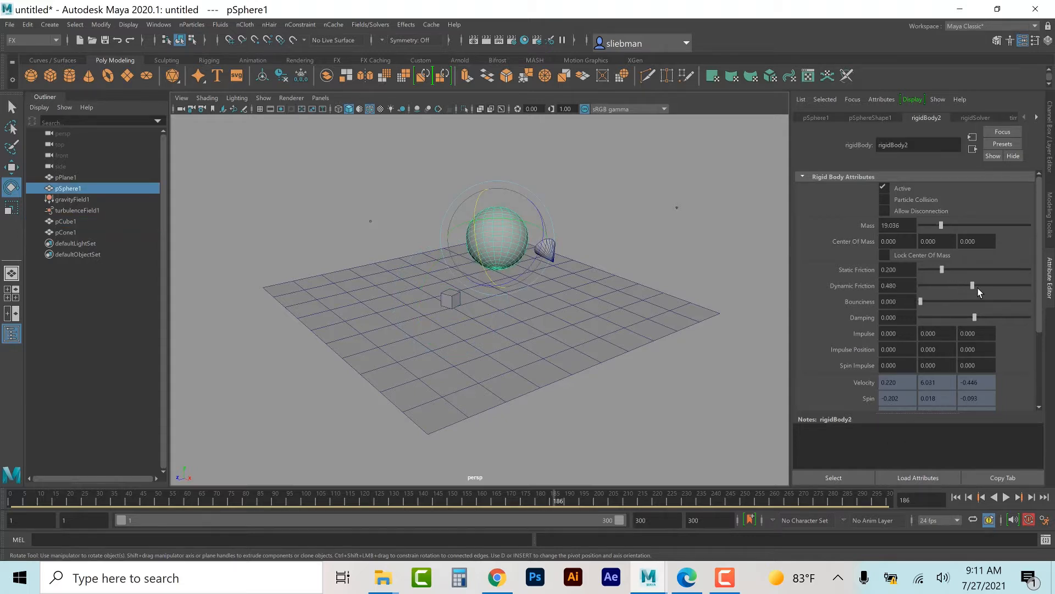
{"action": "left_click_drag", "start_coordinate": [988, 270], "coordinate": [989, 269]}
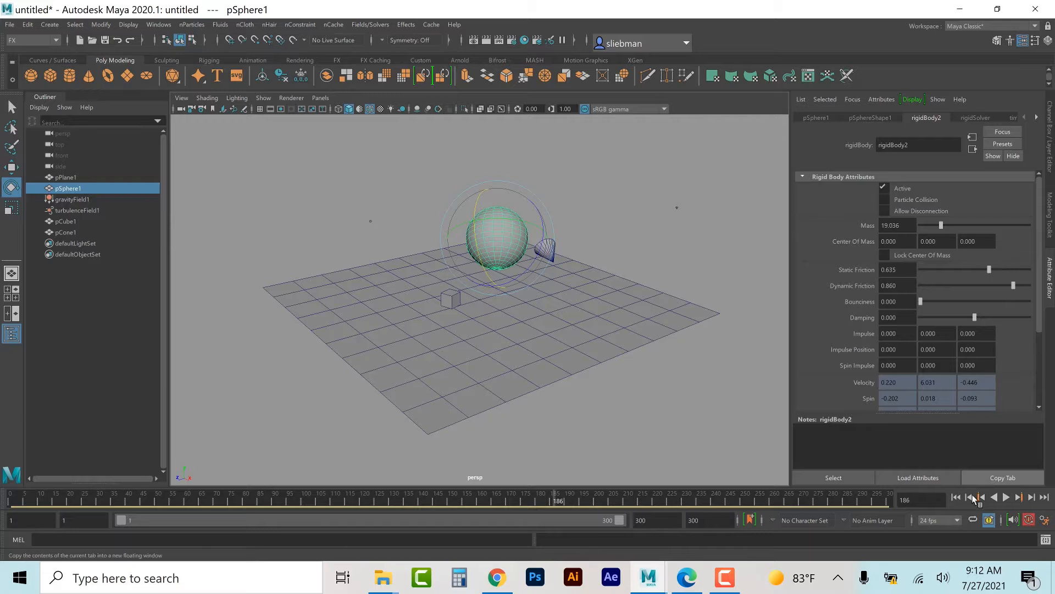
{"action": "left_click", "coordinate": [957, 498]}
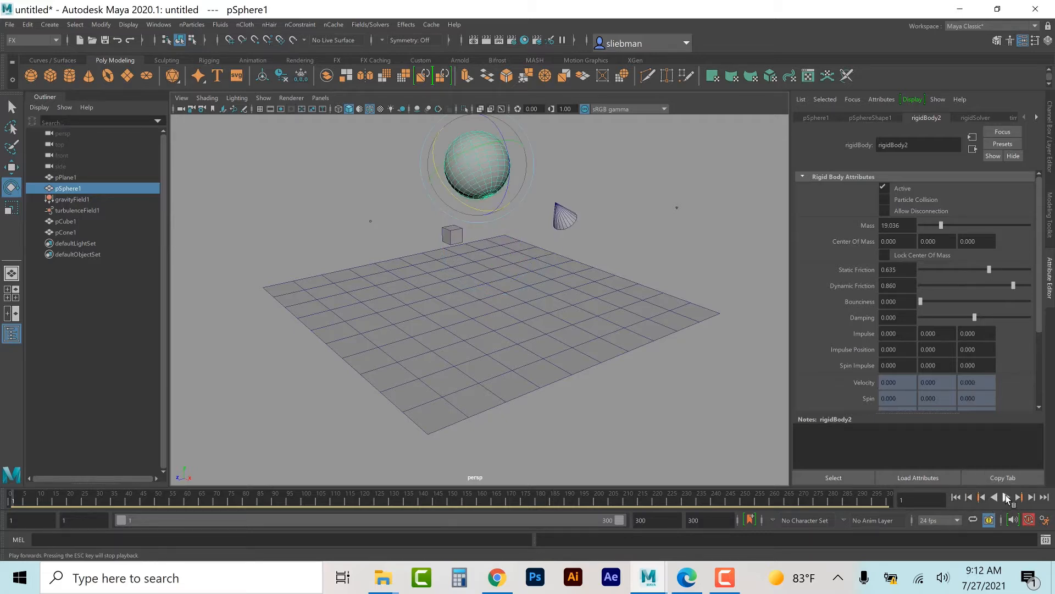
{"action": "left_click", "coordinate": [1006, 496]}
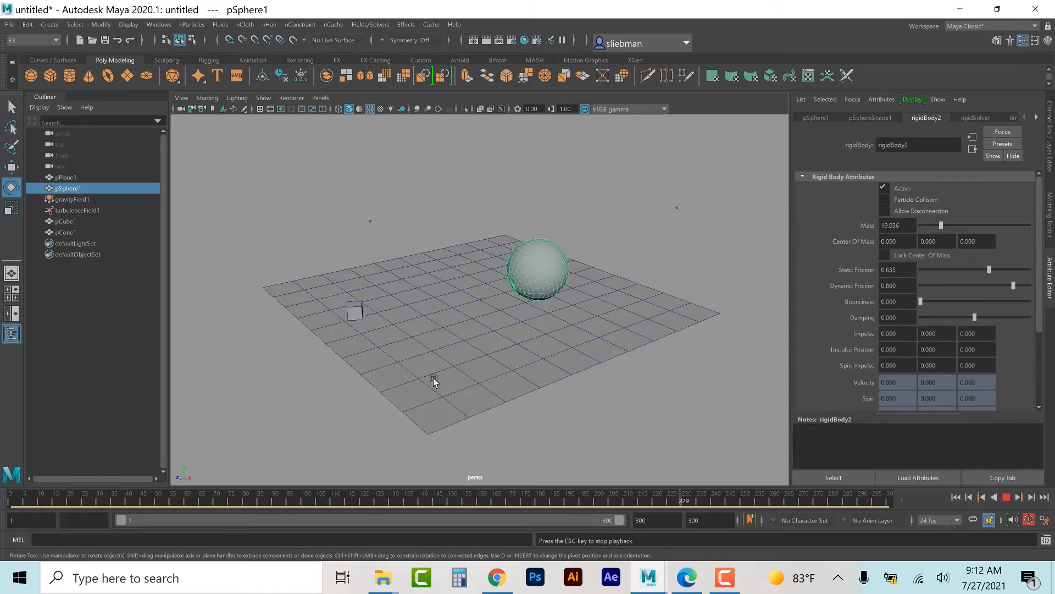
{"action": "left_click", "coordinate": [1006, 499]}
{"action": "left_click", "coordinate": [957, 498]}
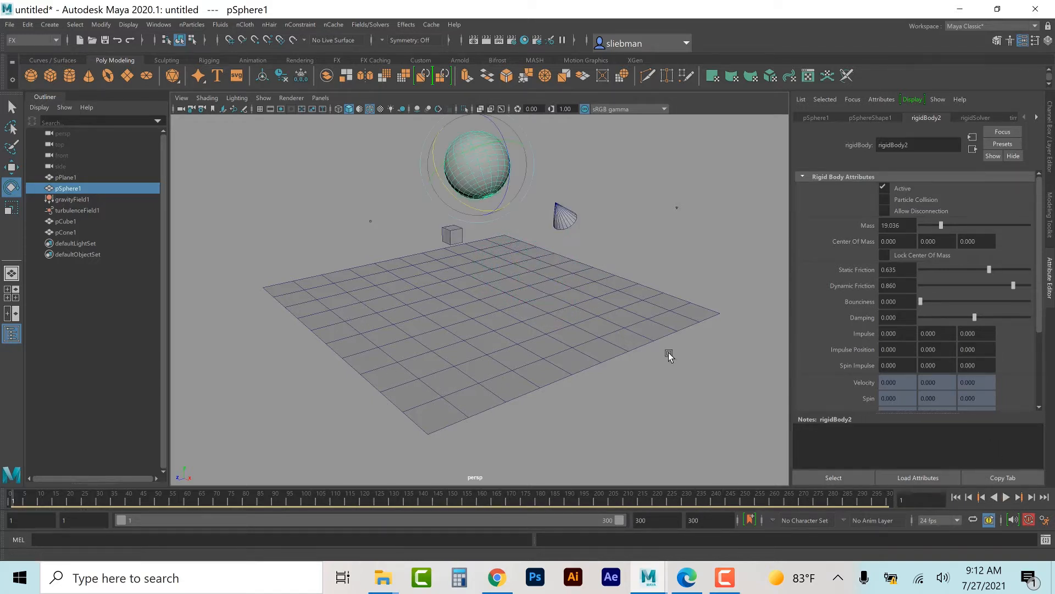
- Duplicate the sphere, move the copy along Z to the cube's side of the original, and test it by playing the simulation
{"action": "left_click", "coordinate": [449, 234]}
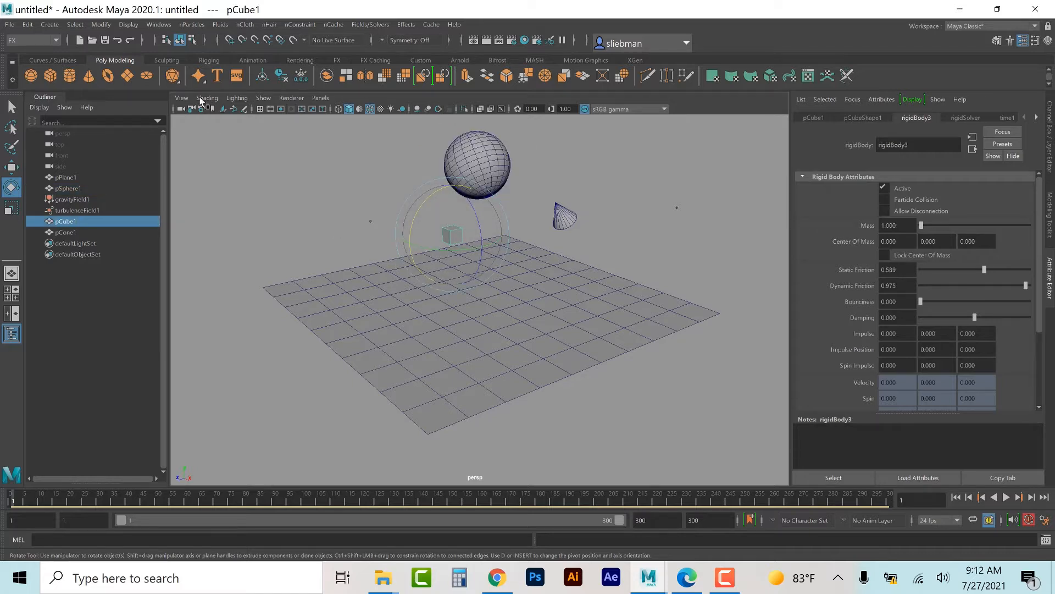
{"action": "left_click", "coordinate": [454, 142]}
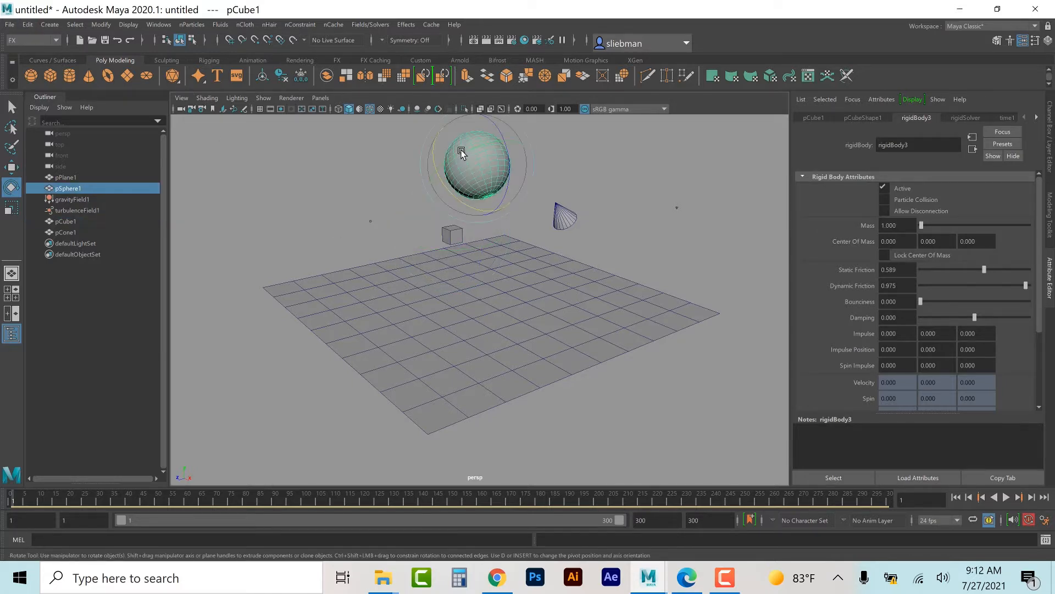
{"action": "left_click", "coordinate": [28, 25]}
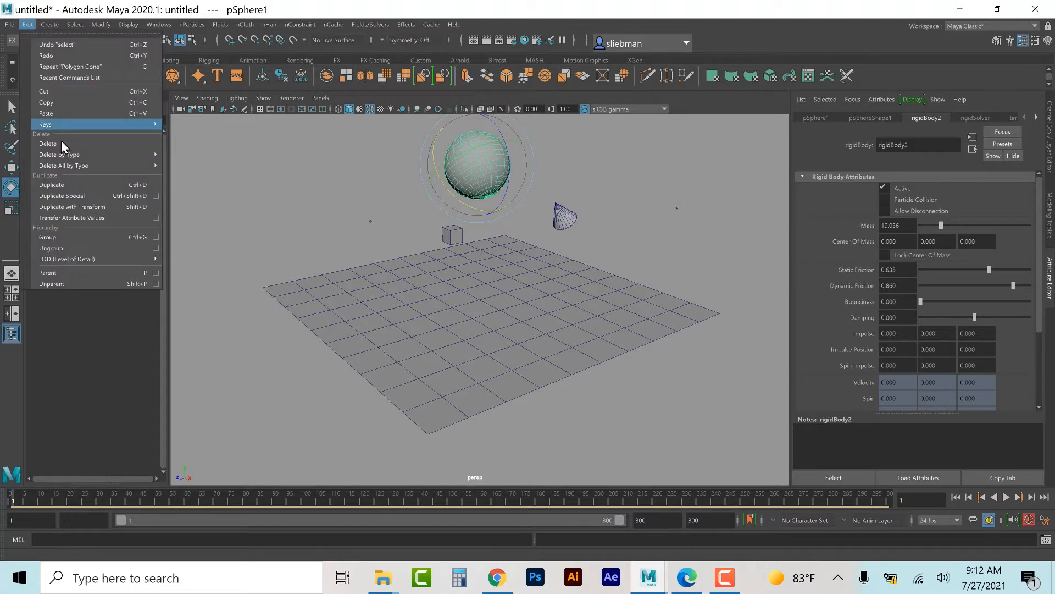
{"action": "left_click", "coordinate": [61, 186]}
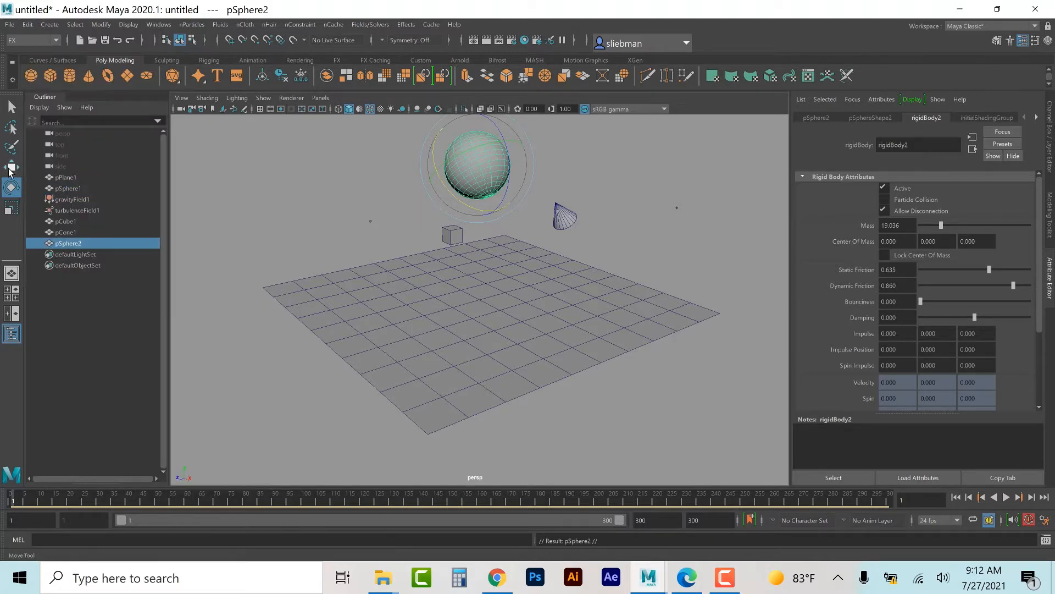
{"action": "key", "text": "w"}
{"action": "left_click_drag", "start_coordinate": [431, 174], "coordinate": [335, 191]}
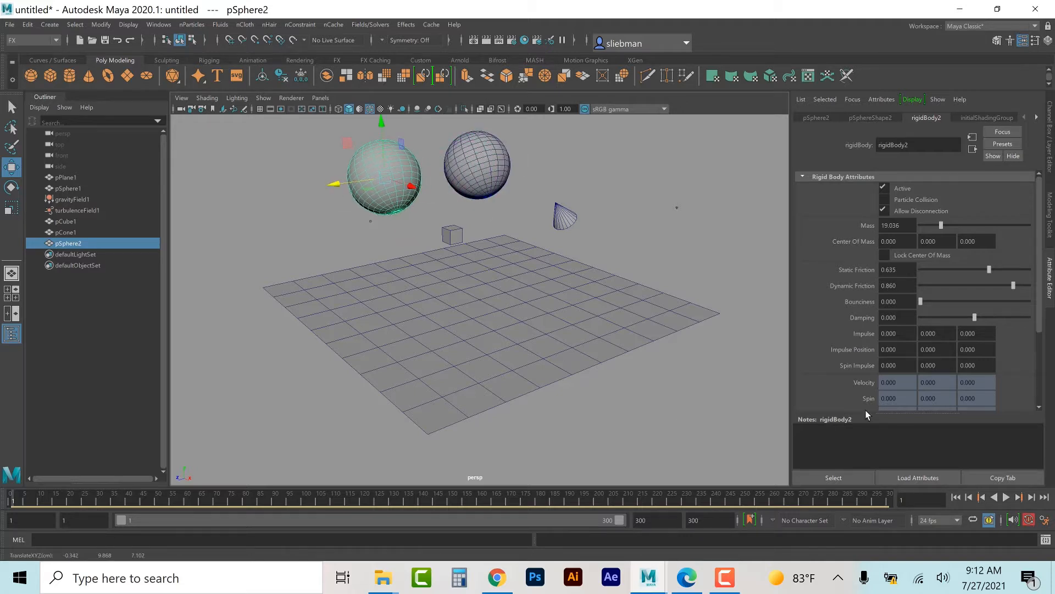
{"action": "left_click", "coordinate": [1008, 499]}
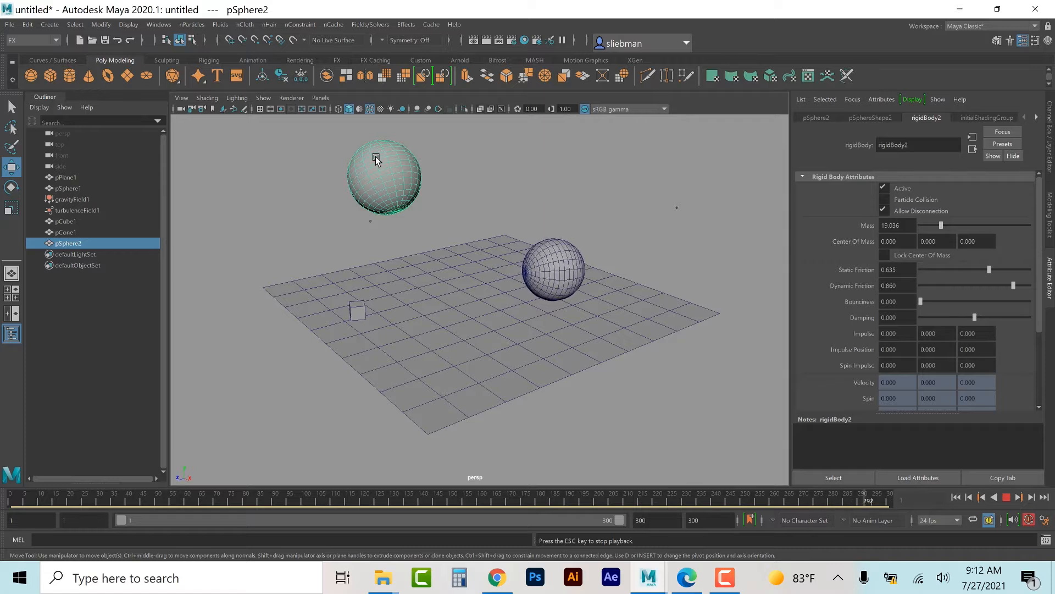
{"action": "left_click", "coordinate": [1007, 497]}
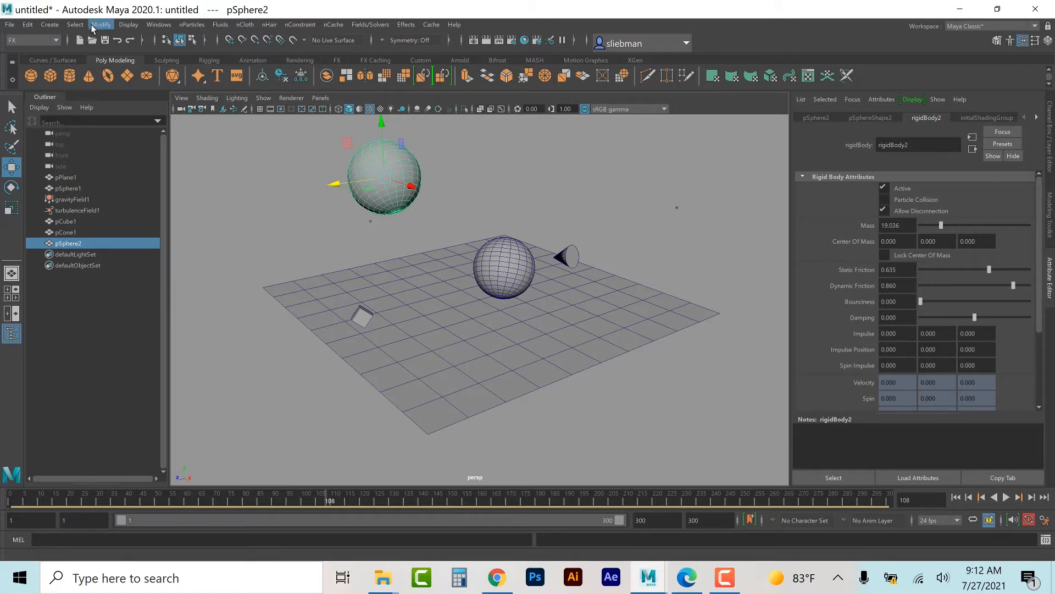
- Try to connect the duplicated sphere to the gravity and turbulence fields, and replay the simulation from the start
{"action": "left_click", "coordinate": [155, 25]}
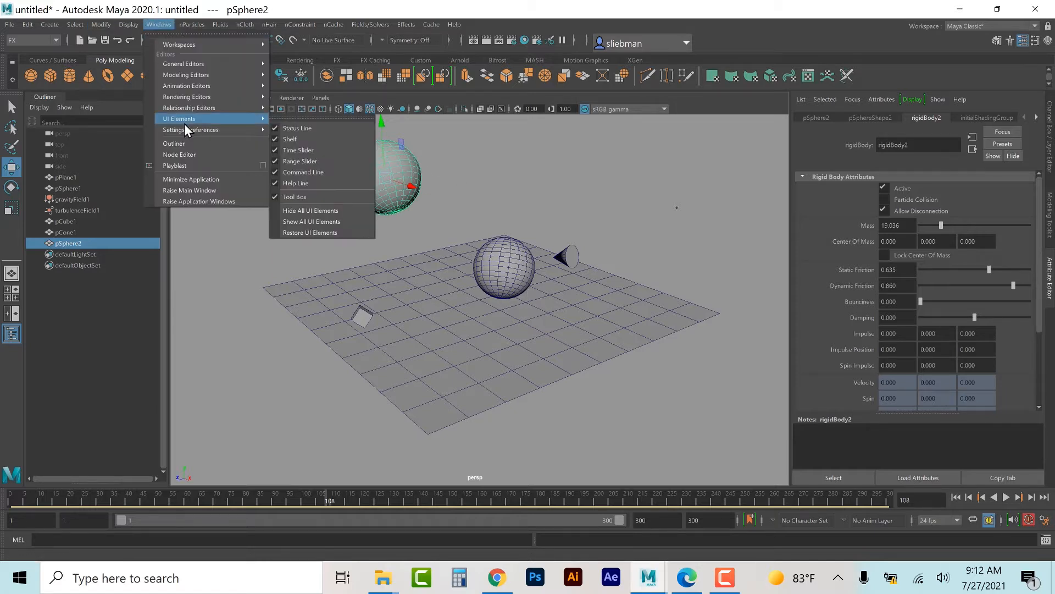
{"action": "mouse_move", "coordinate": [194, 105]}
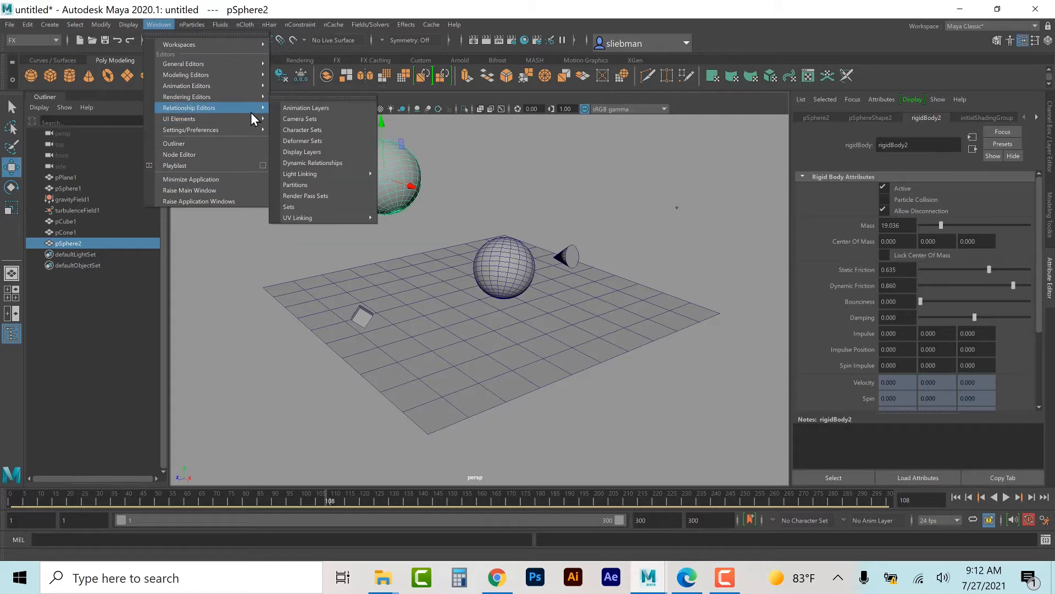
{"action": "left_click", "coordinate": [334, 161]}
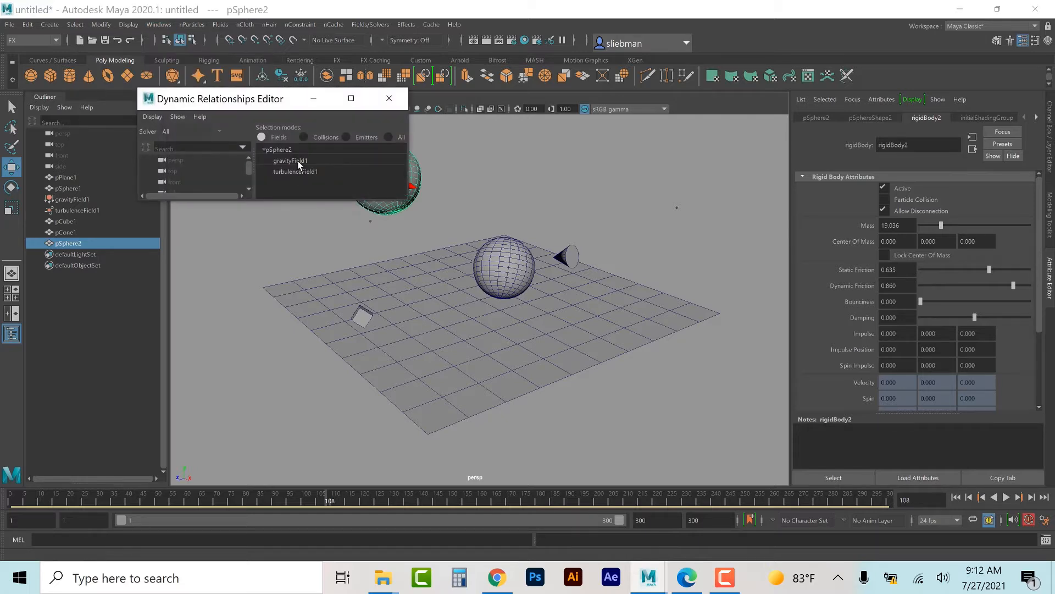
{"action": "left_click", "coordinate": [392, 96]}
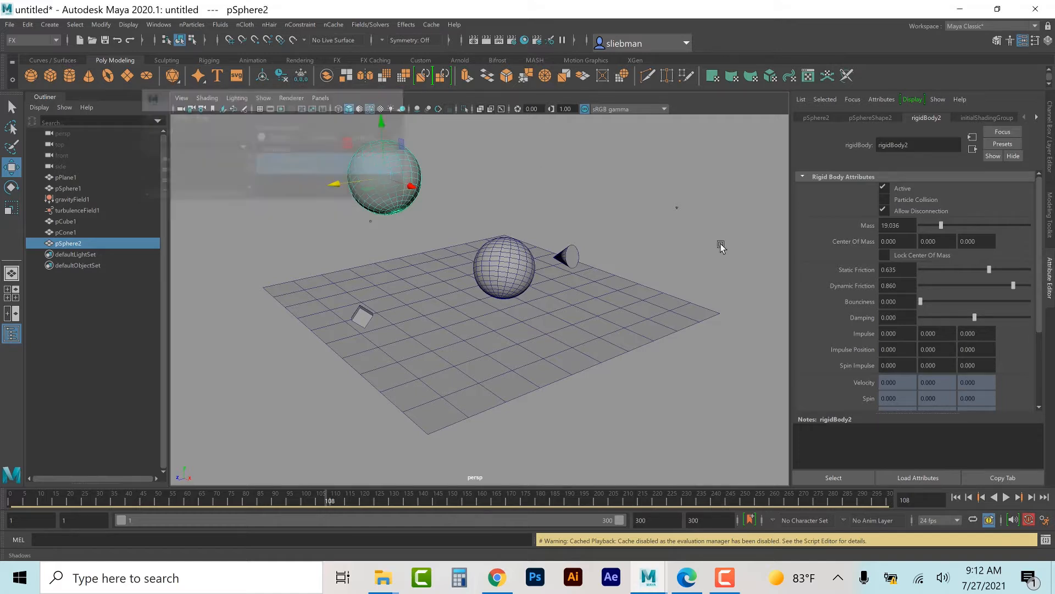
{"action": "left_click", "coordinate": [957, 497]}
{"action": "left_click", "coordinate": [1007, 497]}
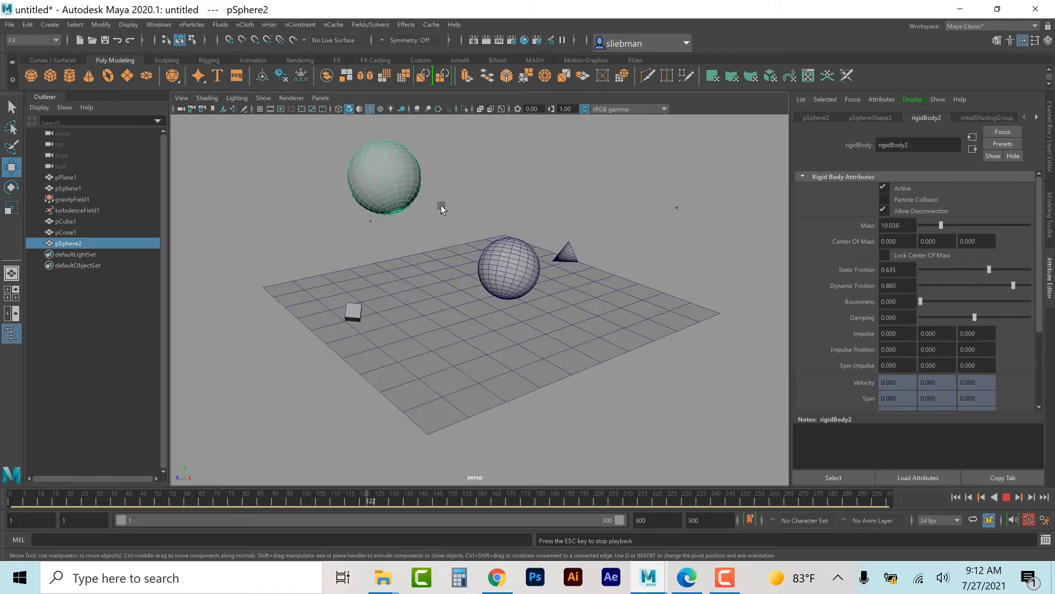
{"action": "left_click", "coordinate": [1007, 497]}
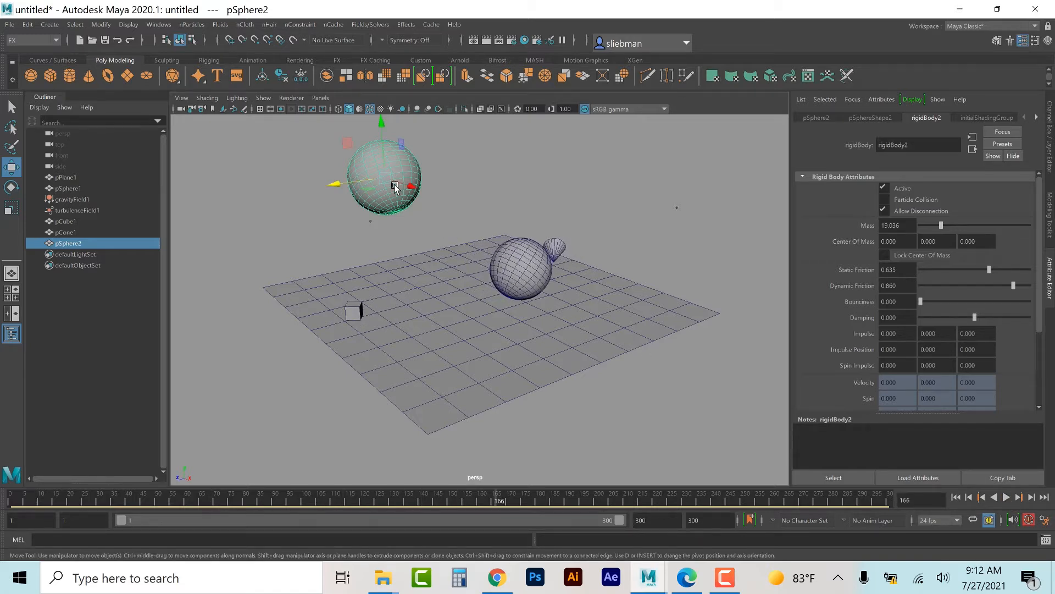
- Delete the inherited rigid body from the duplicated sphere using Delete by Type
{"action": "left_click", "coordinate": [32, 26]}
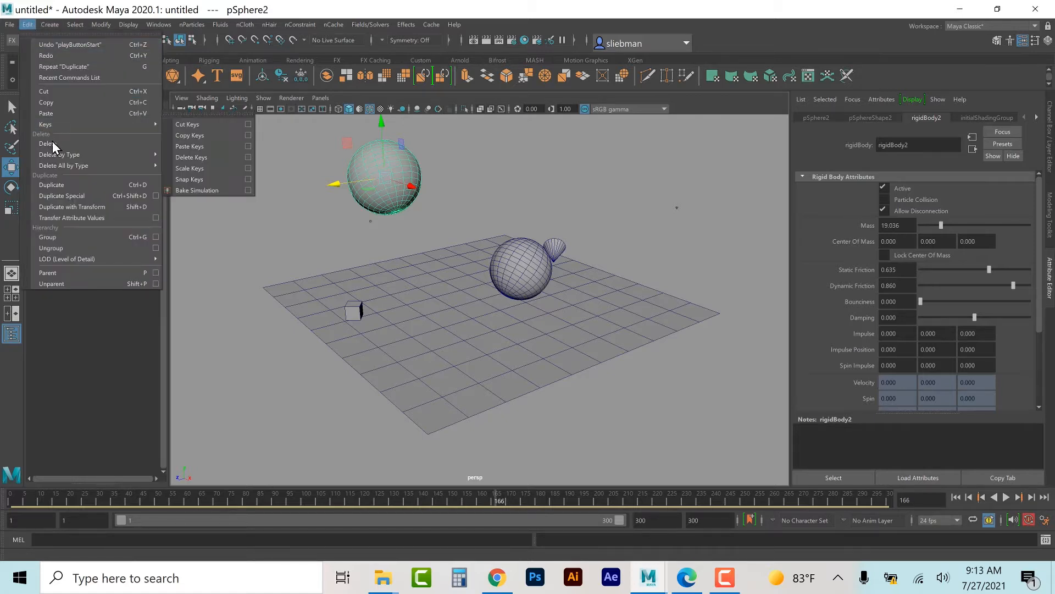
{"action": "mouse_move", "coordinate": [57, 157]}
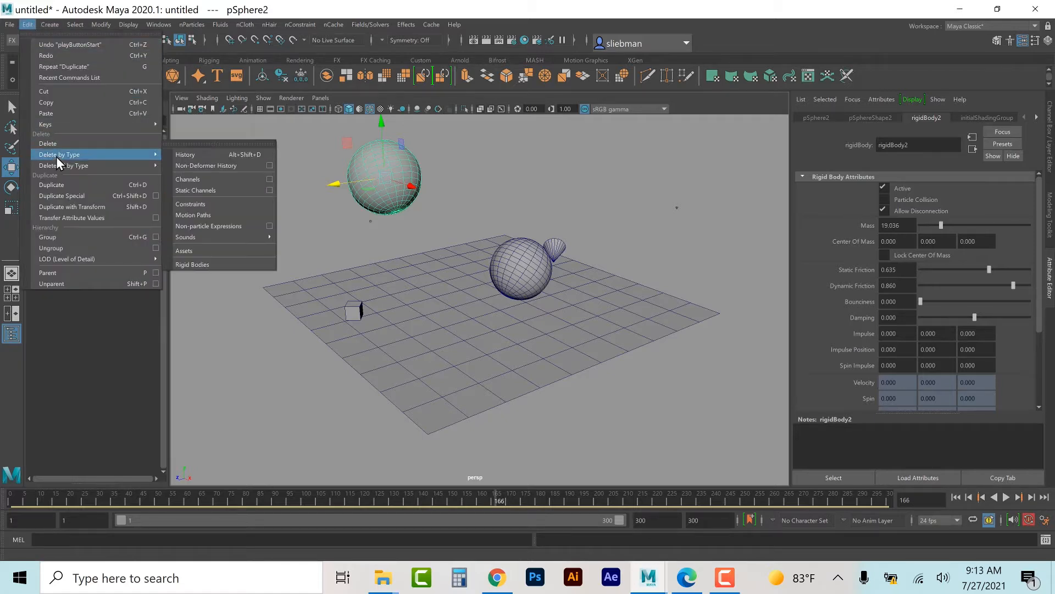
{"action": "left_click", "coordinate": [209, 269]}
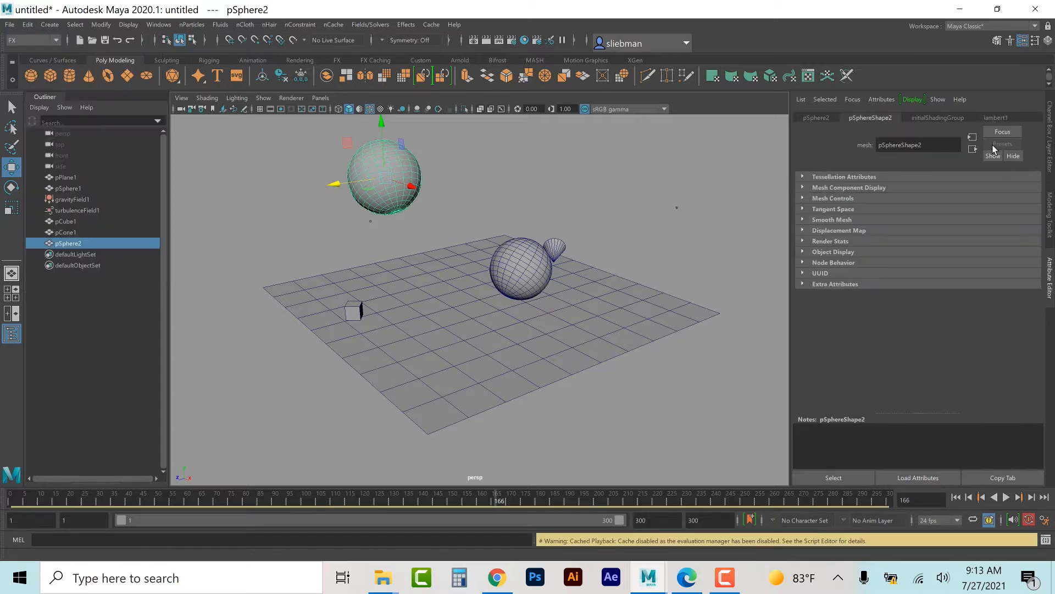
- Connect the duplicated sphere to both turbulenceField1 and gravityField1 in the Dynamic Relationships Editor, close the editor and return to the first frame
{"action": "left_click", "coordinate": [151, 25]}
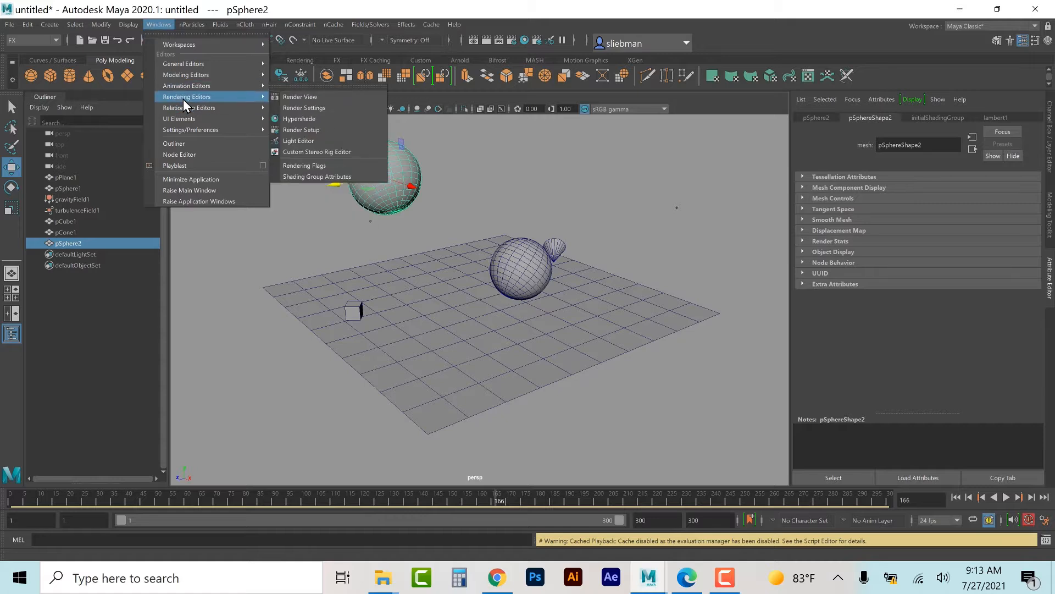
{"action": "mouse_move", "coordinate": [188, 109]}
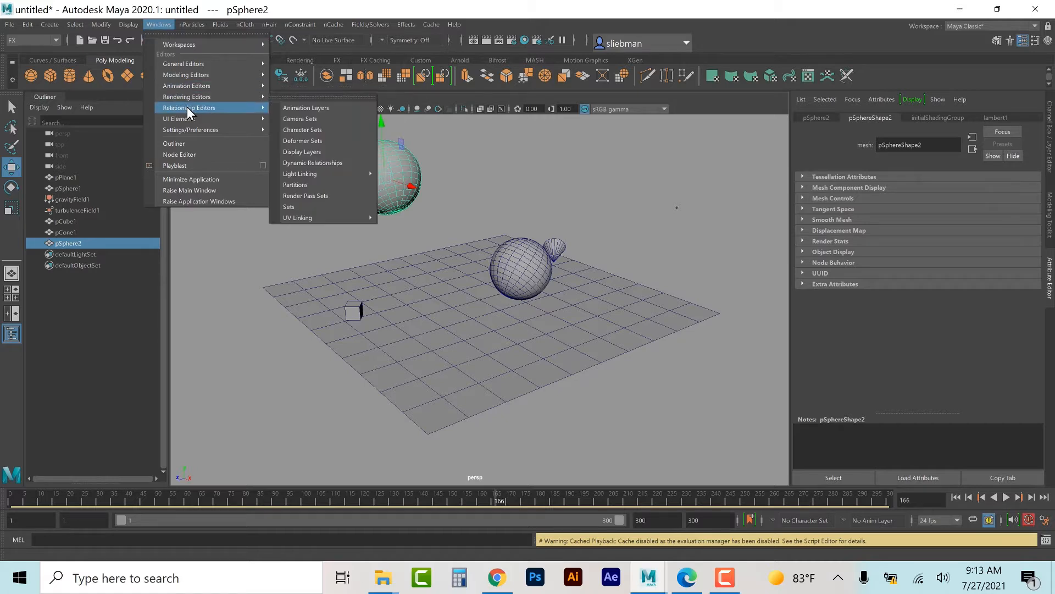
{"action": "left_click", "coordinate": [303, 163]}
{"action": "left_click", "coordinate": [316, 171]}
{"action": "left_click", "coordinate": [321, 160]}
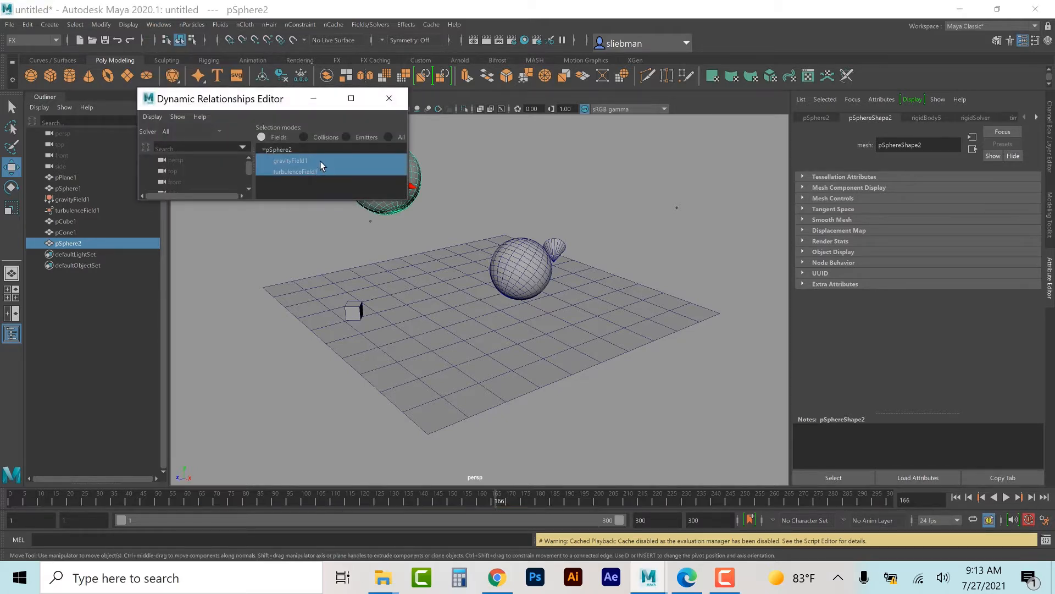
{"action": "left_click", "coordinate": [389, 98]}
{"action": "left_click", "coordinate": [956, 497]}
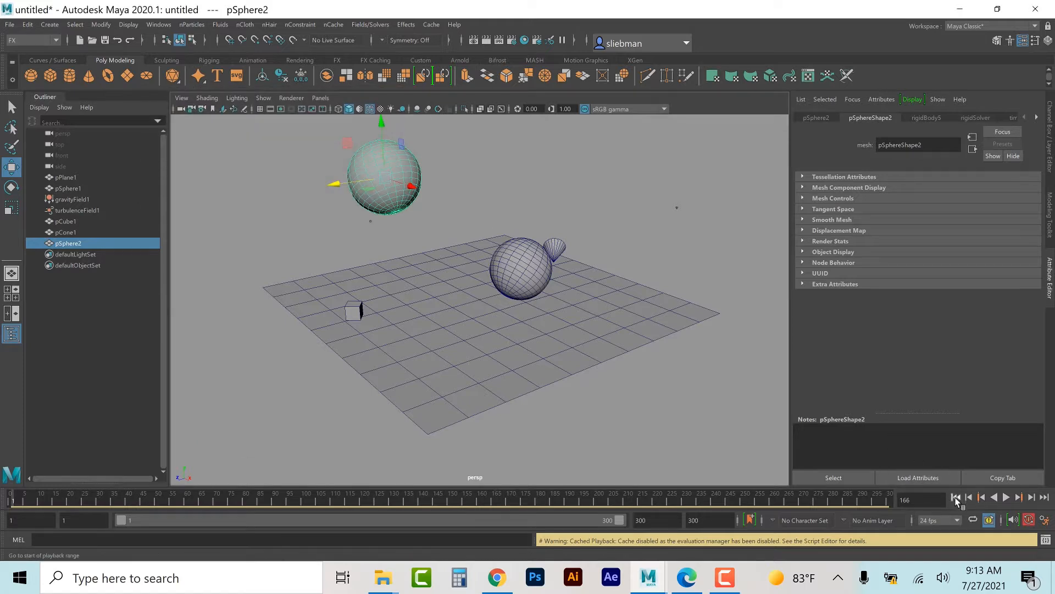
- Play the simulation to test the second sphere with its field connections, and stop playback
{"action": "left_click", "coordinate": [1006, 497]}
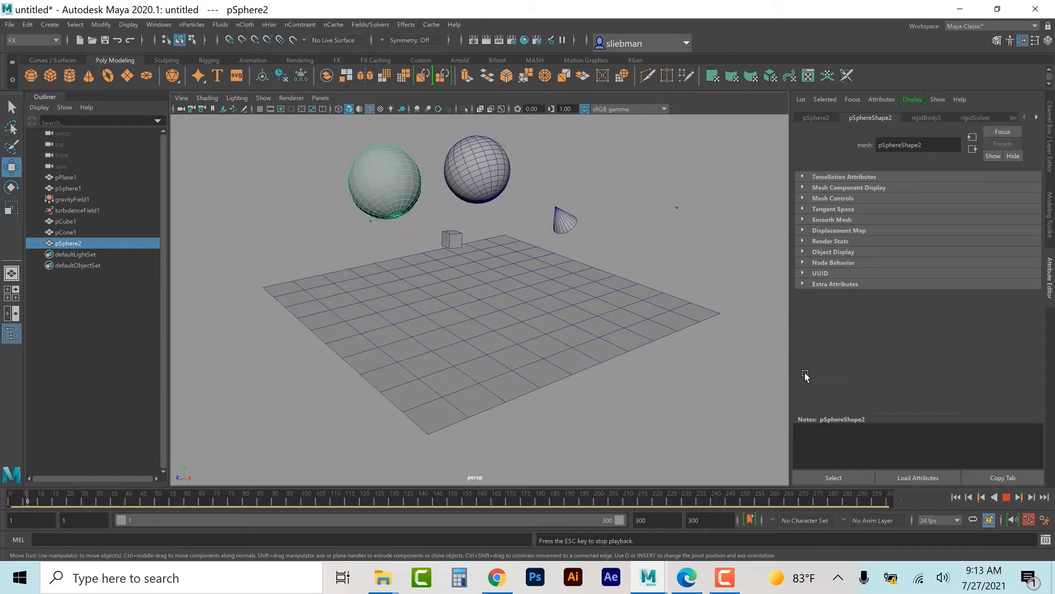
{"action": "key", "text": "Escape"}
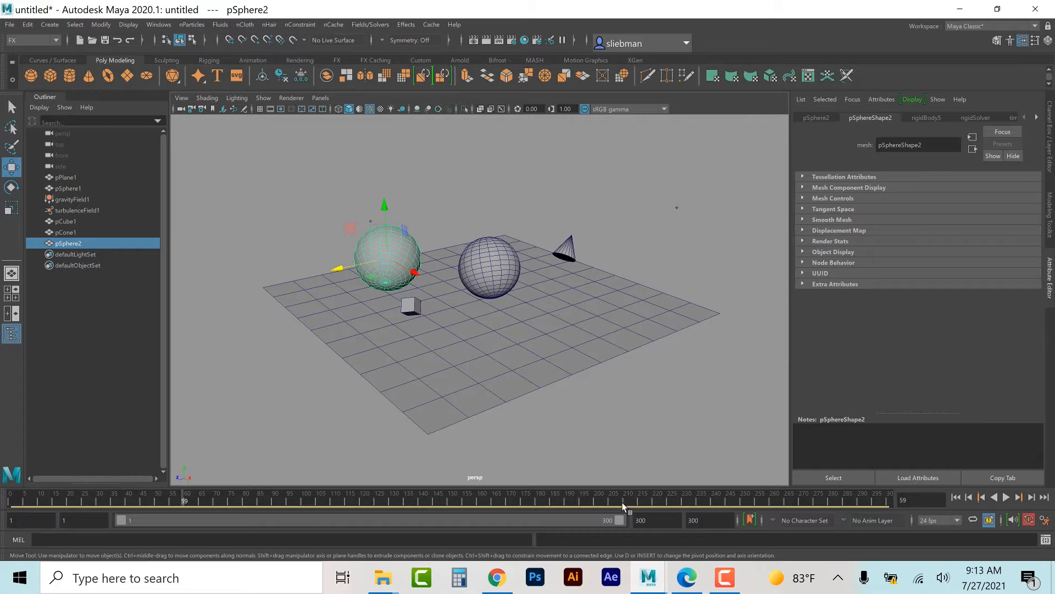
- Switch to the PDF tutorial in Edge, find the Building a Catapult section, and return to Maya
{"action": "left_click", "coordinate": [686, 576]}
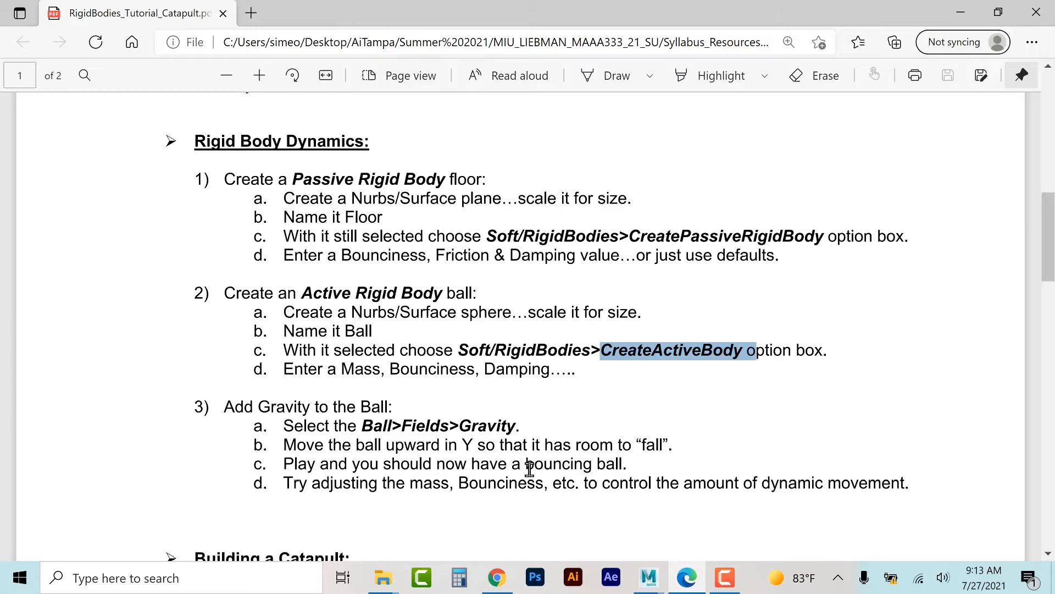
{"action": "scroll", "coordinate": [530, 468], "scroll_direction": "down", "scroll_amount": 8}
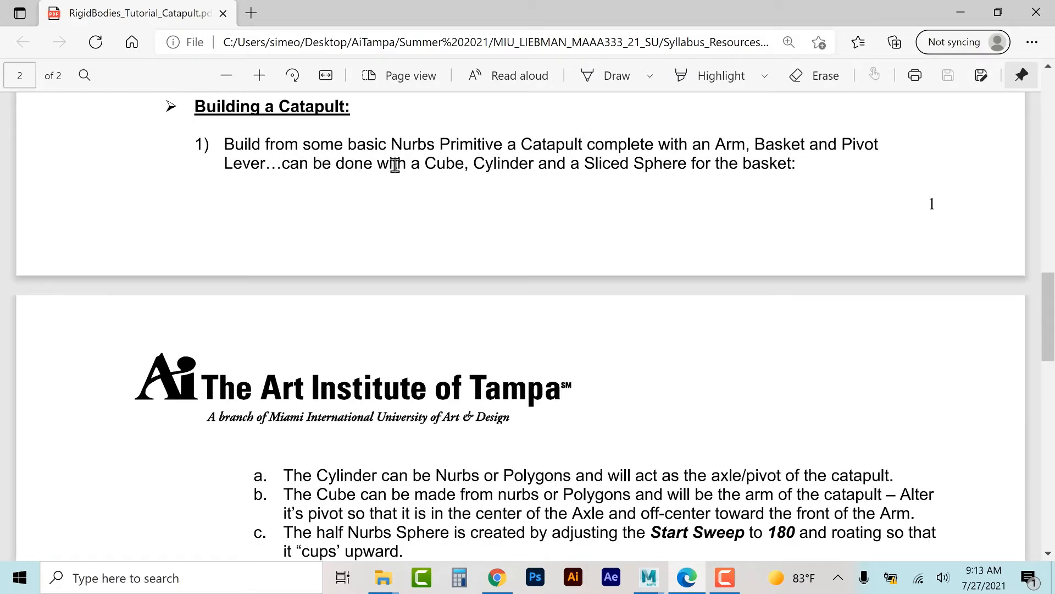
{"action": "left_click", "coordinate": [649, 576]}
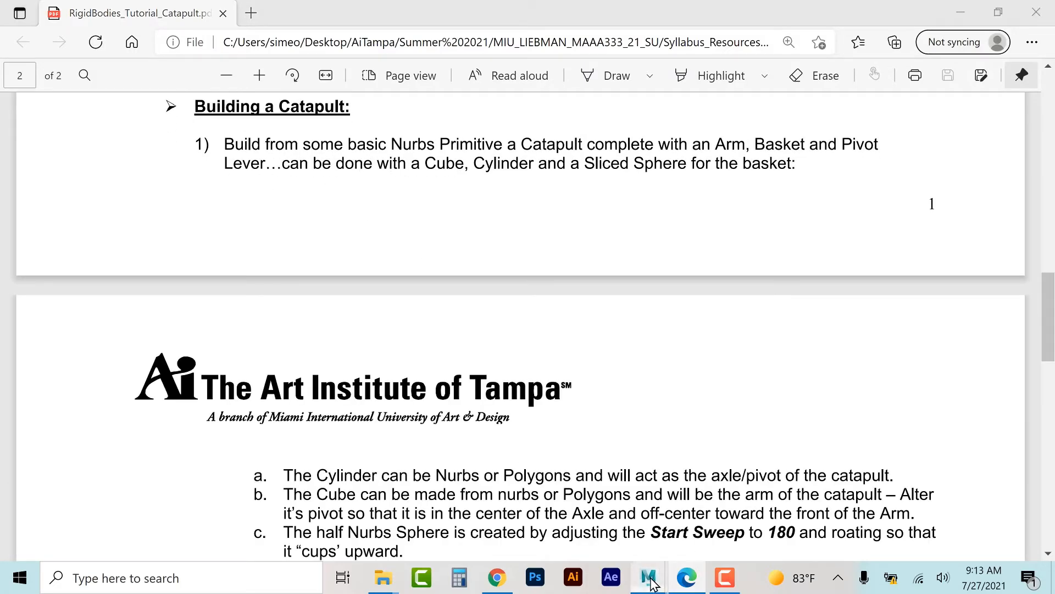
{"action": "left_click", "coordinate": [699, 450]}
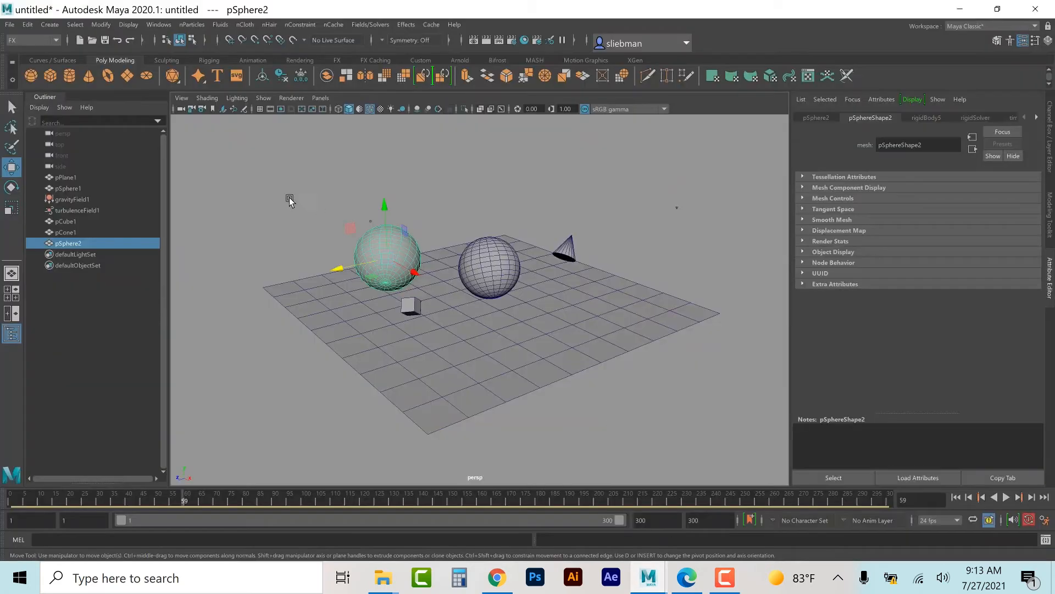
- Delete the plane, both spheres, the cube, the cone and the turbulence field, and show the viewport grid
{"action": "left_click_drag", "start_coordinate": [290, 200], "coordinate": [656, 410]}
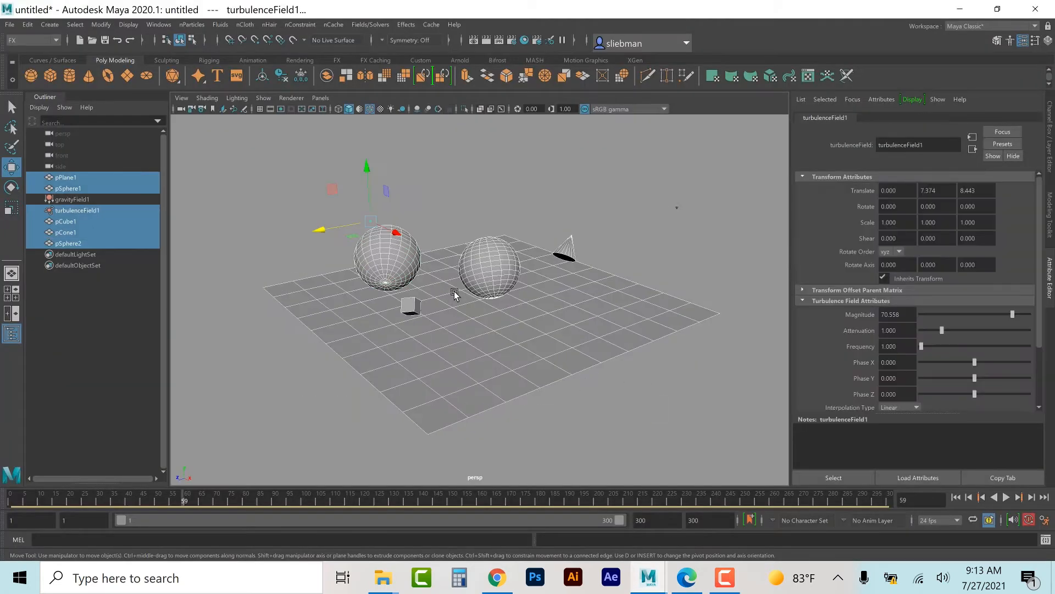
{"action": "key", "text": "Delete"}
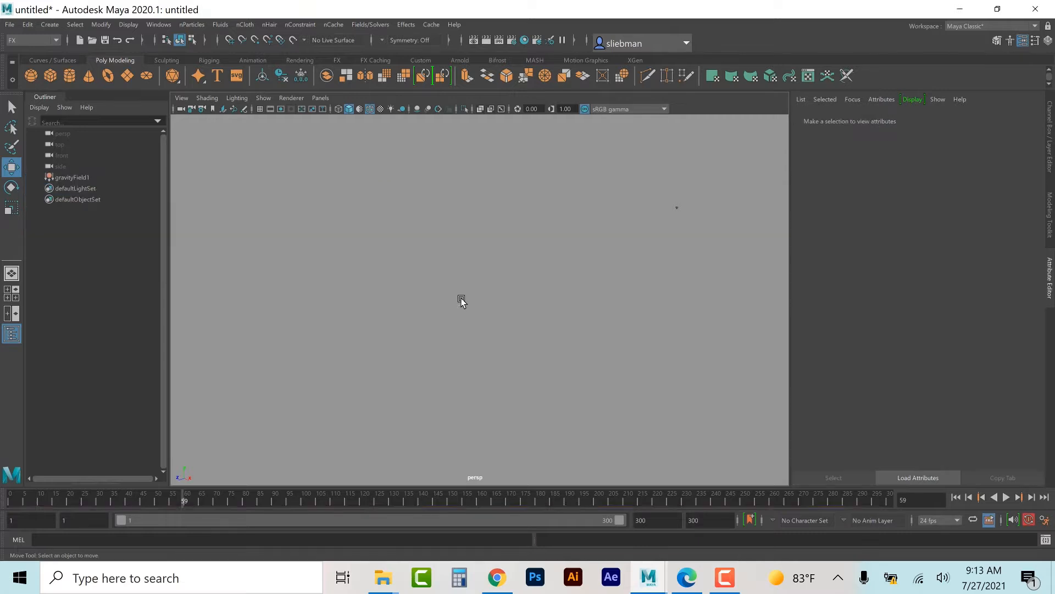
{"action": "left_click", "coordinate": [260, 109]}
{"action": "left_click_drag", "start_coordinate": [380, 341], "coordinate": [411, 344], "text": "alt"}
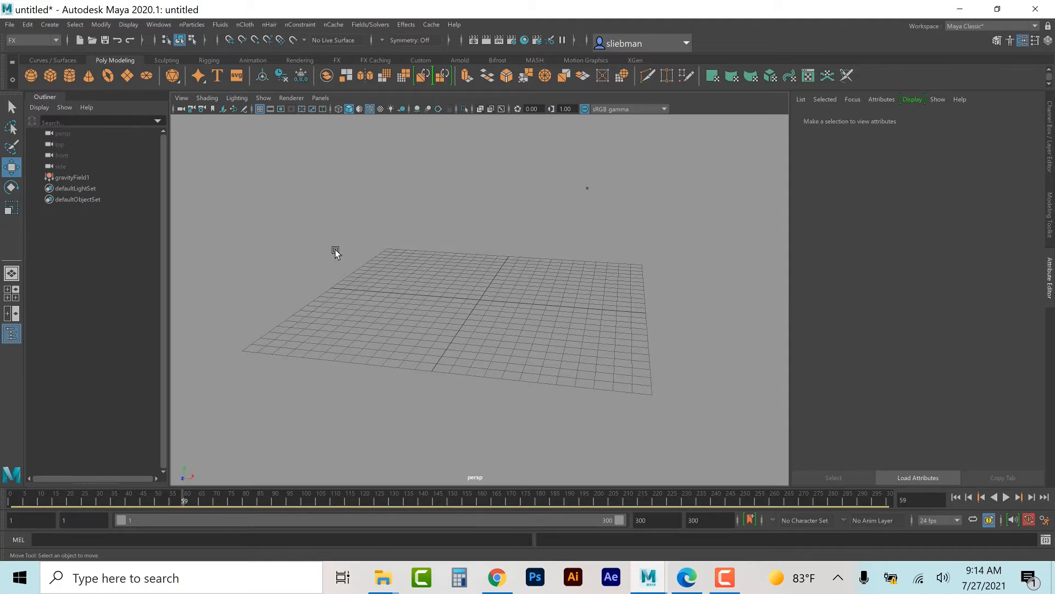
- Read the catapult arm, axle and basket instructions in the PDF tutorial in Edge and return to Maya
{"action": "left_click", "coordinate": [684, 585]}
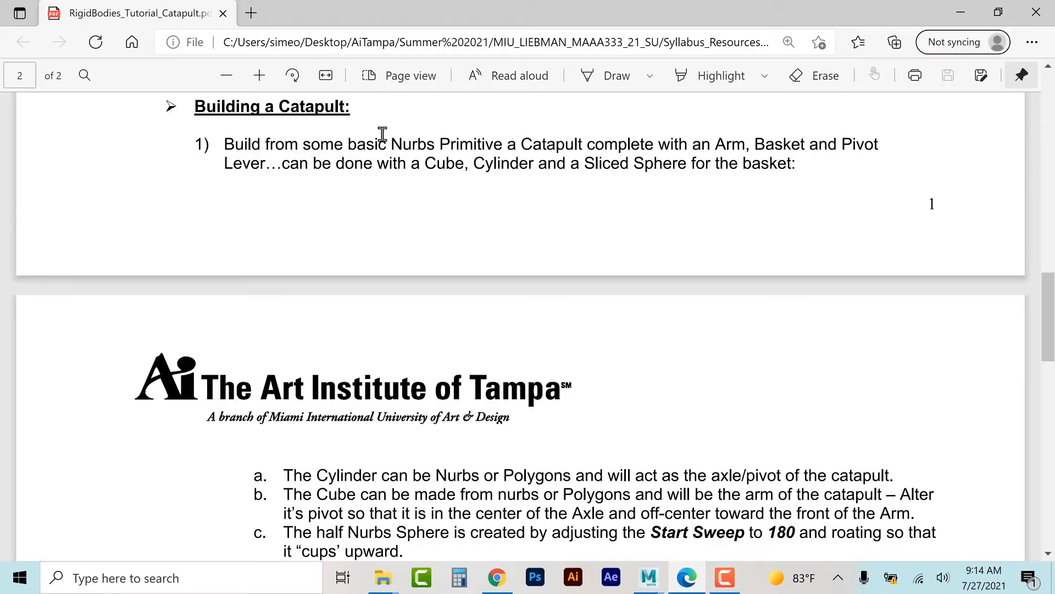
{"action": "double_click", "coordinate": [429, 143]}
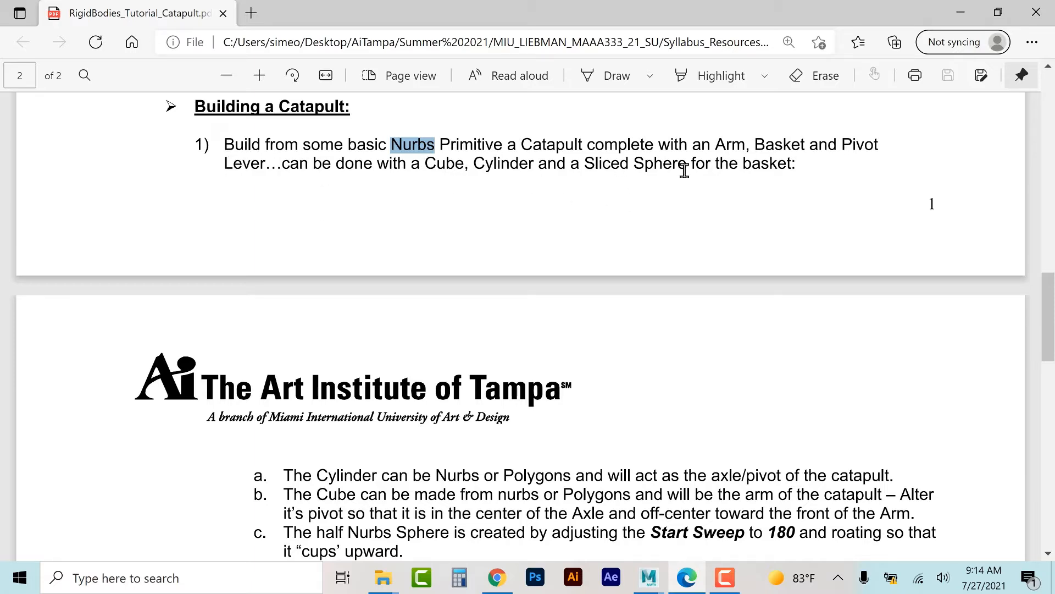
{"action": "scroll", "coordinate": [621, 336], "scroll_direction": "down", "scroll_amount": 3}
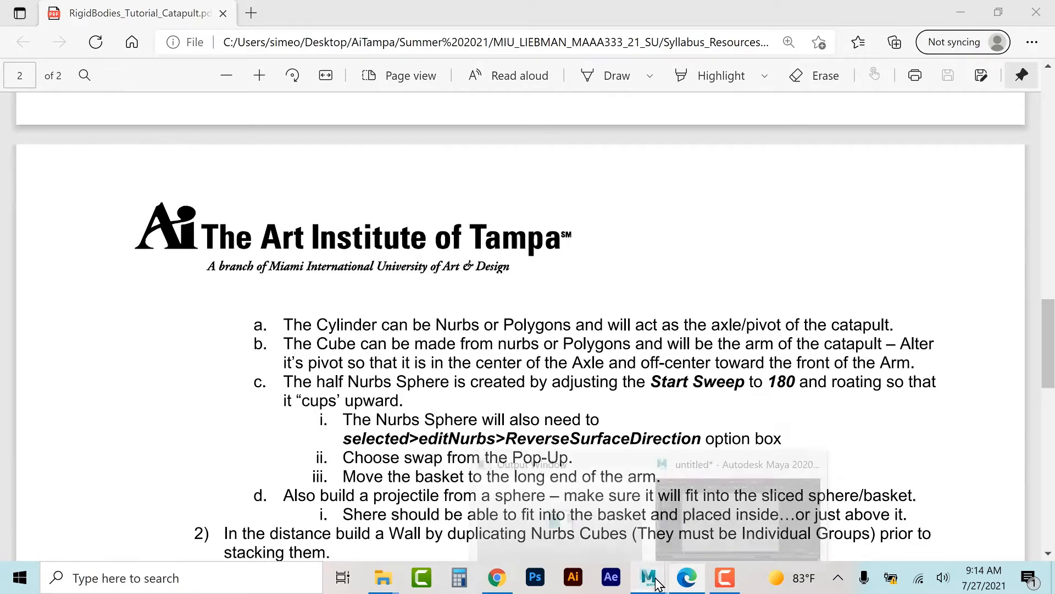
{"action": "left_click", "coordinate": [692, 500]}
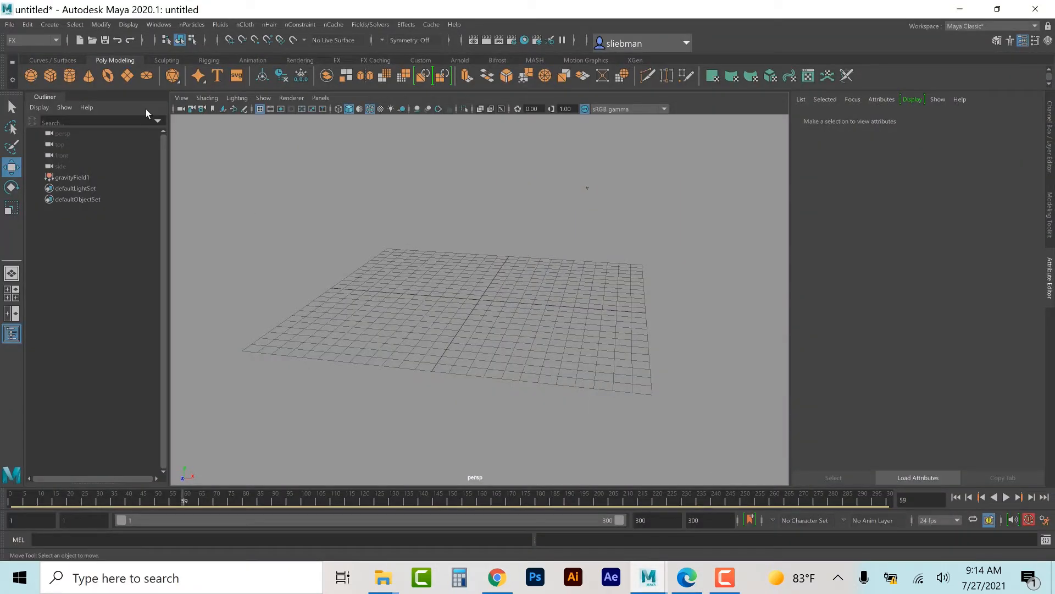
- Create a polygon plane, scale it to about 67 in X and 25 in Z, and hide the grid
{"action": "left_click", "coordinate": [129, 82]}
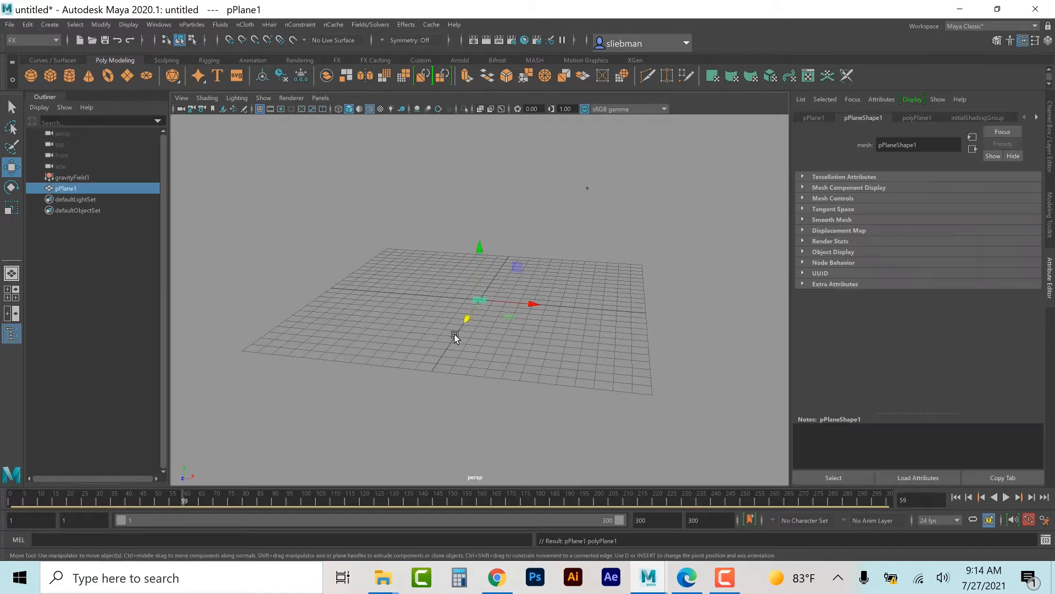
{"action": "key", "text": "r"}
{"action": "left_click_drag", "start_coordinate": [479, 300], "coordinate": [599, 307]}
{"action": "left_click_drag", "start_coordinate": [529, 303], "coordinate": [631, 322]}
{"action": "left_click_drag", "start_coordinate": [463, 312], "coordinate": [464, 325]}
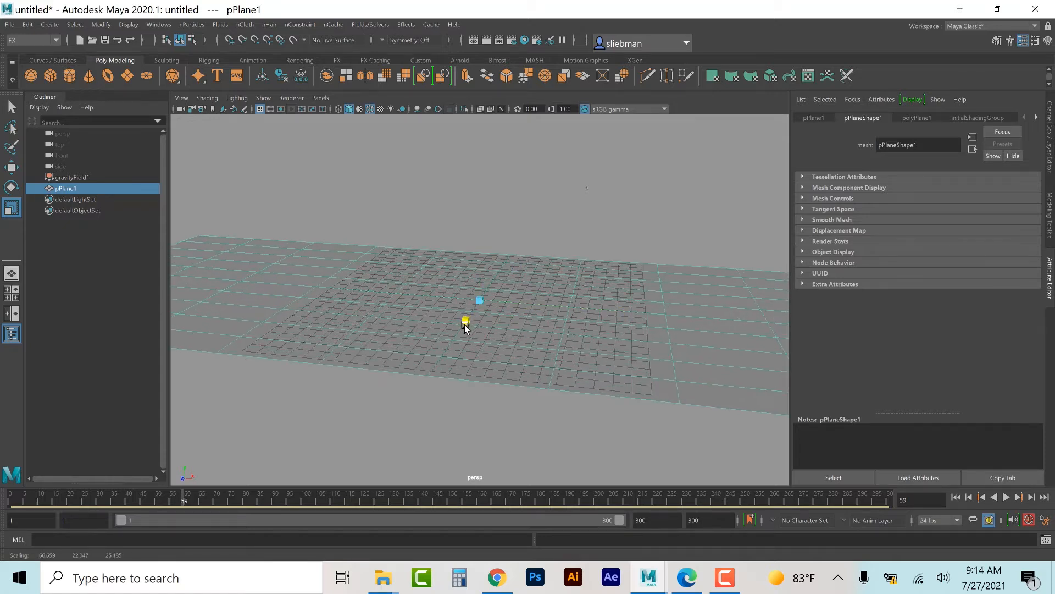
{"action": "left_click", "coordinate": [466, 171]}
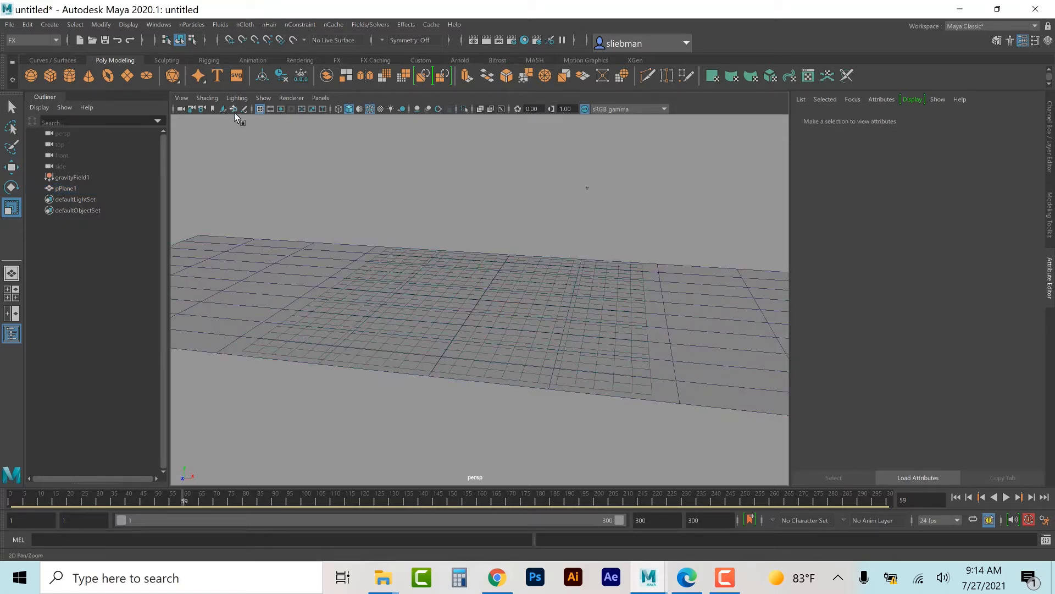
{"action": "left_click", "coordinate": [259, 108]}
- Rename the plane's shape node to FLOOR and deselect the plane
{"action": "left_click", "coordinate": [367, 321]}
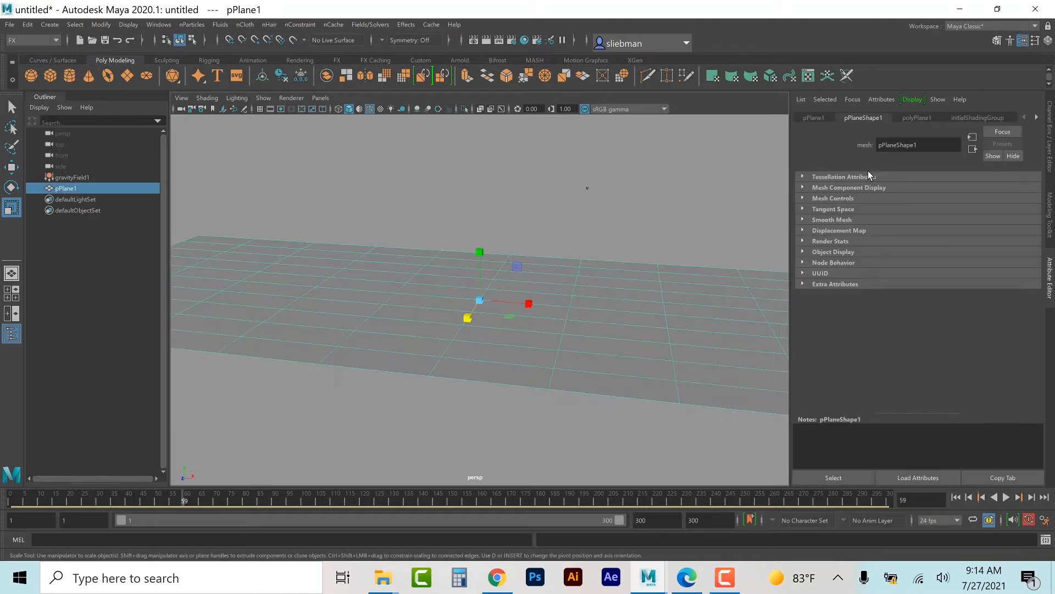
{"action": "triple_click", "coordinate": [929, 139]}
{"action": "type", "text": "FLOOR"}
{"action": "key", "text": "Return"}
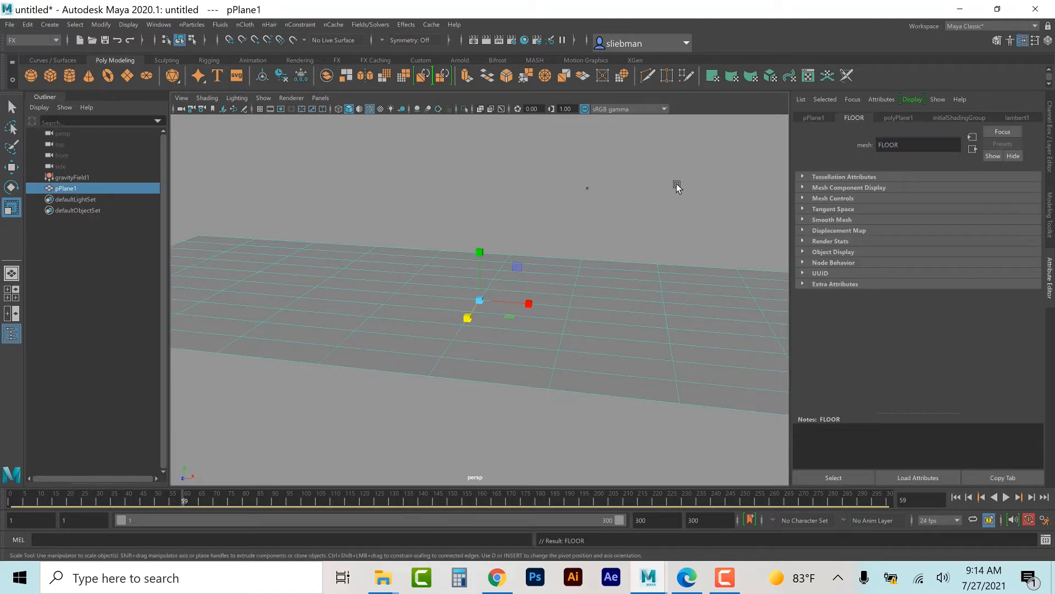
{"action": "left_click", "coordinate": [678, 187]}
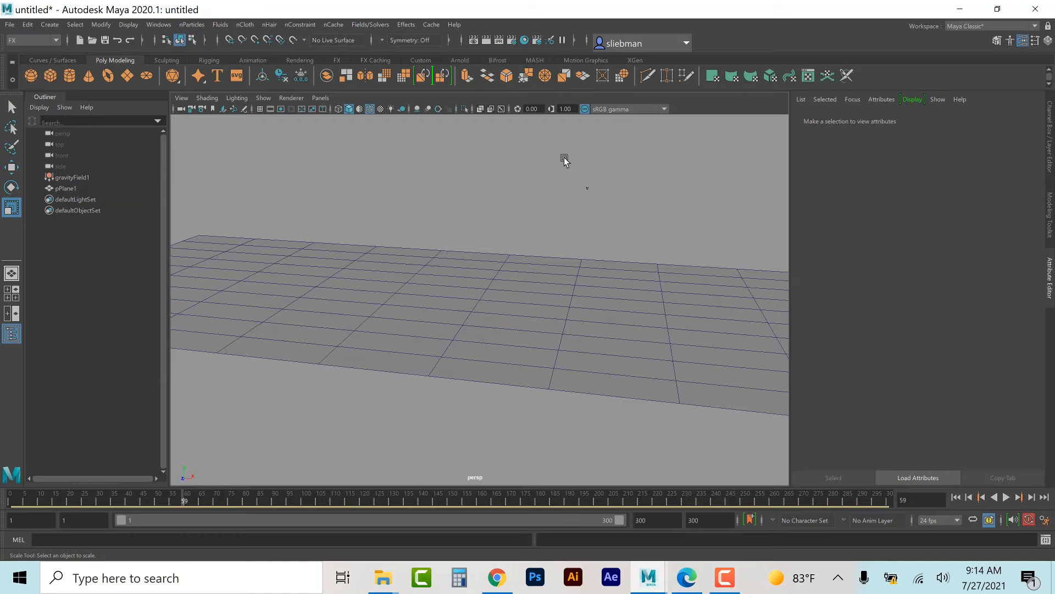
- Create a polygon cylinder scaled to about 0.42 in X and Z and 1.57 in Y, and show its channel values
{"action": "left_click", "coordinate": [70, 76]}
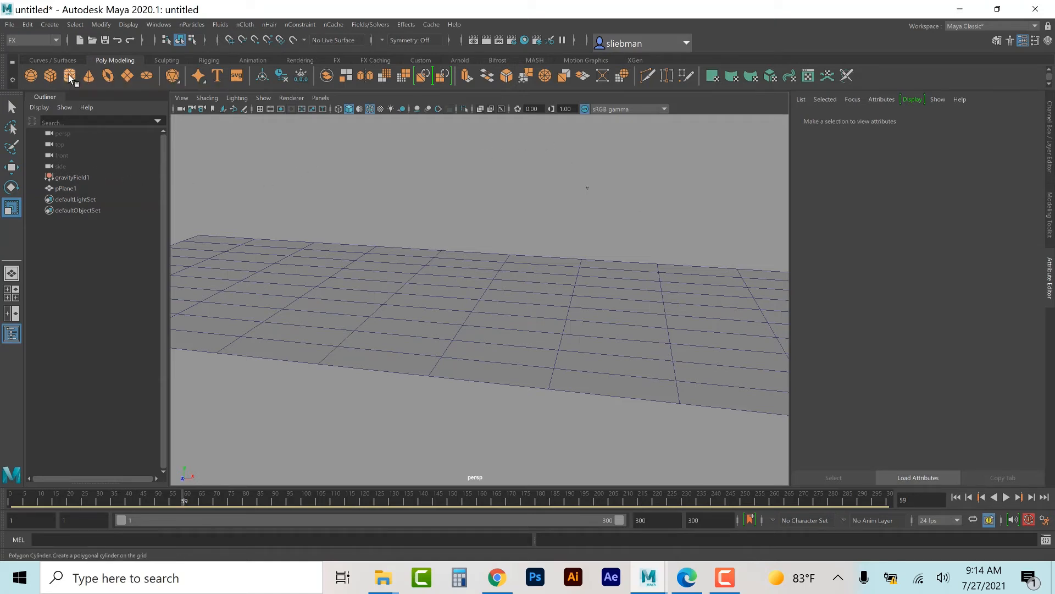
{"action": "left_click_drag", "start_coordinate": [480, 302], "coordinate": [467, 304]}
{"action": "left_click_drag", "start_coordinate": [480, 252], "coordinate": [481, 115]}
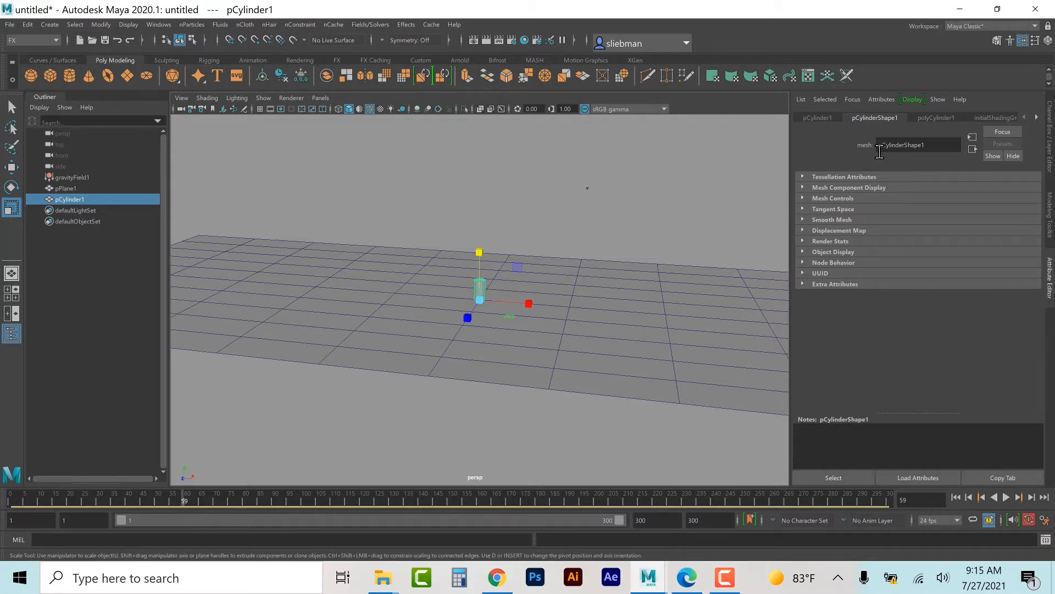
{"action": "key", "text": "ctrl+a"}
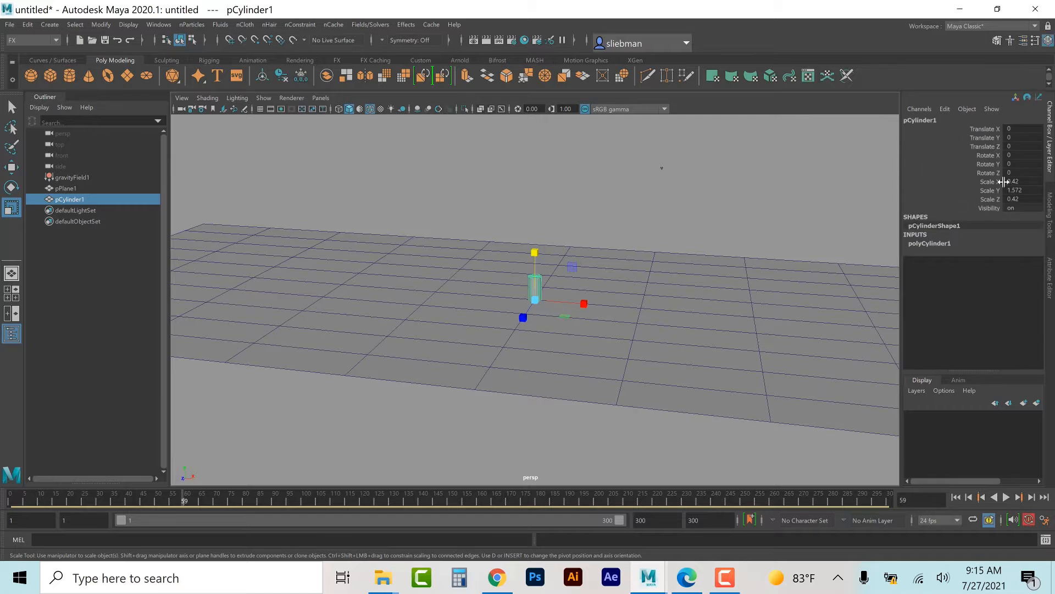
- Rotate the cylinder 90 degrees in X and raise it to about 0.39 in Y so it rests on the floor
{"action": "left_click", "coordinate": [11, 187]}
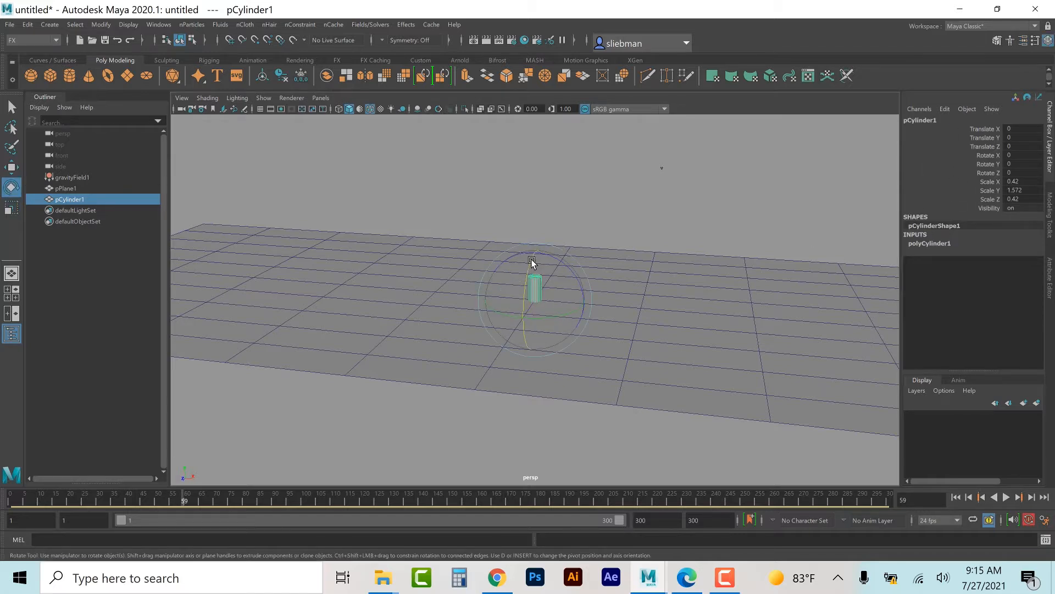
{"action": "left_click_drag", "start_coordinate": [531, 261], "coordinate": [526, 331]}
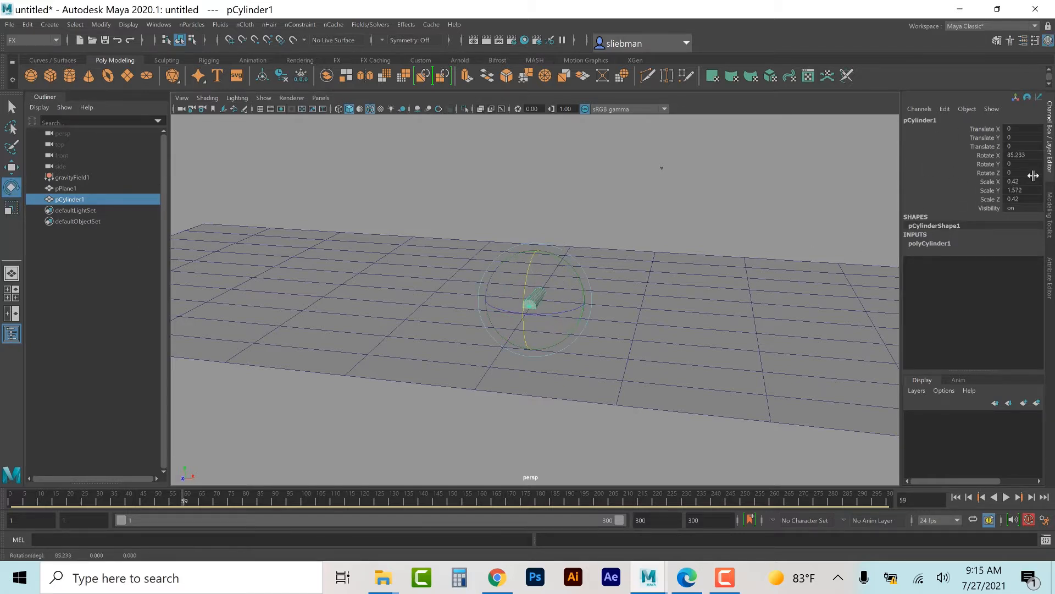
{"action": "double_click", "coordinate": [1029, 158]}
{"action": "key", "text": "Return"}
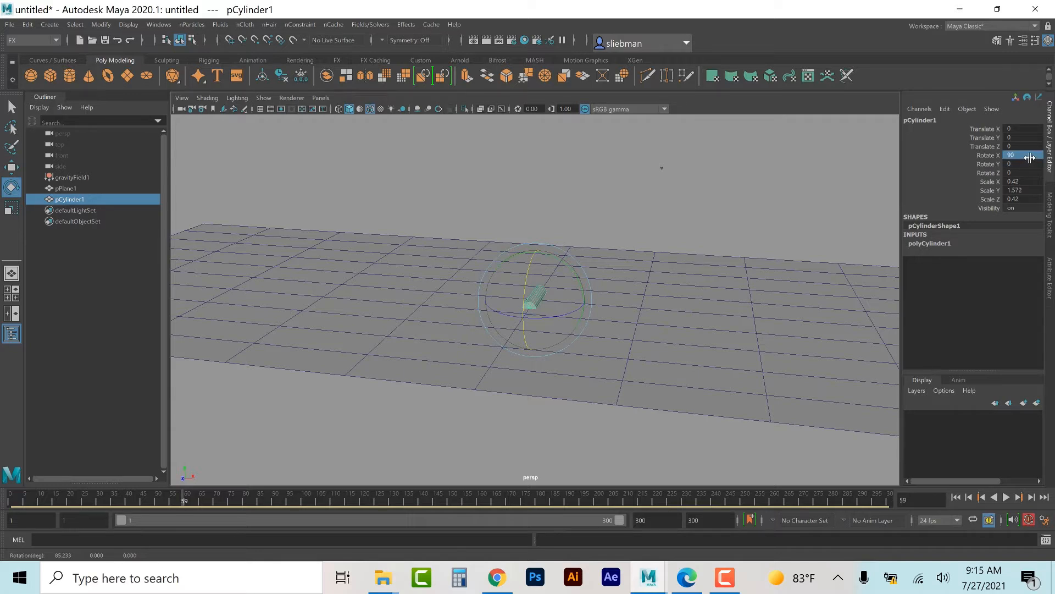
{"action": "key", "text": "w"}
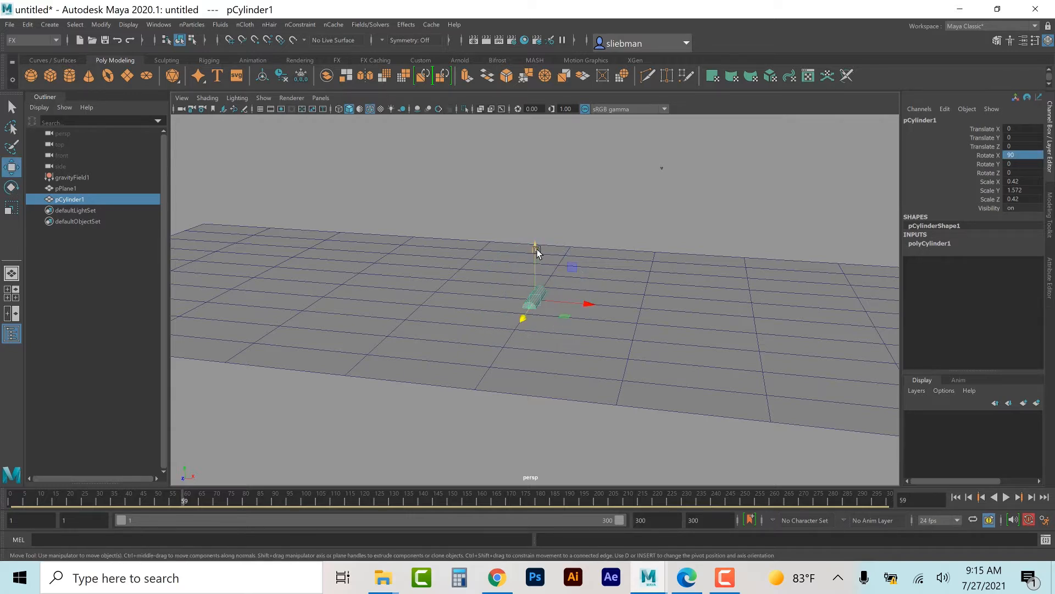
{"action": "left_click_drag", "start_coordinate": [537, 251], "coordinate": [537, 244]}
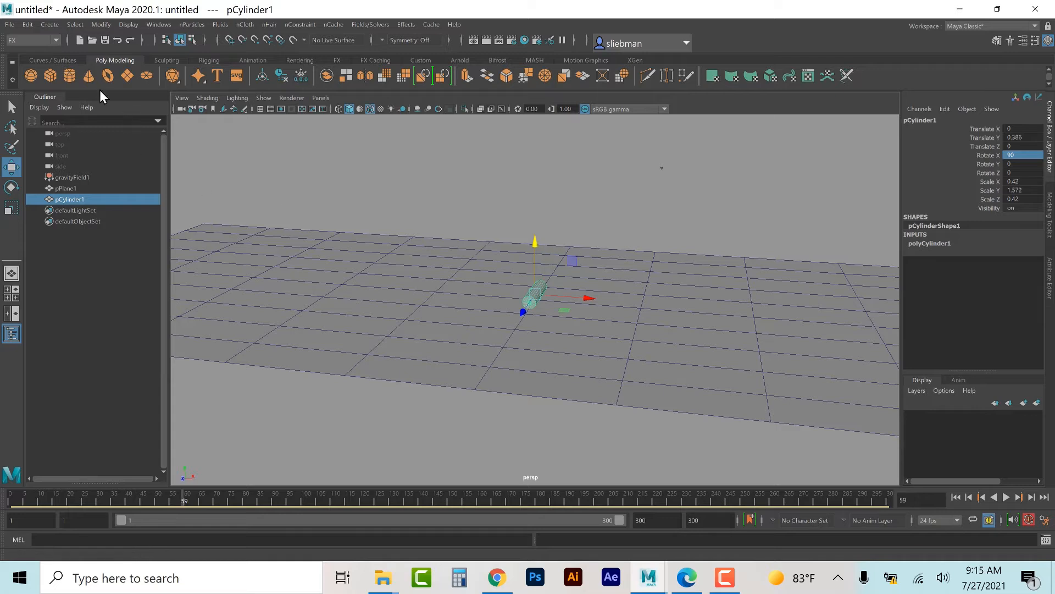
- Create a polygon cube raised to about 1.34 in Y and scale it into a plank about 11.9 by 0.27 by 3.5
{"action": "left_click", "coordinate": [51, 75]}
{"action": "left_click_drag", "start_coordinate": [536, 250], "coordinate": [964, 302]}
{"action": "key", "text": "r"}
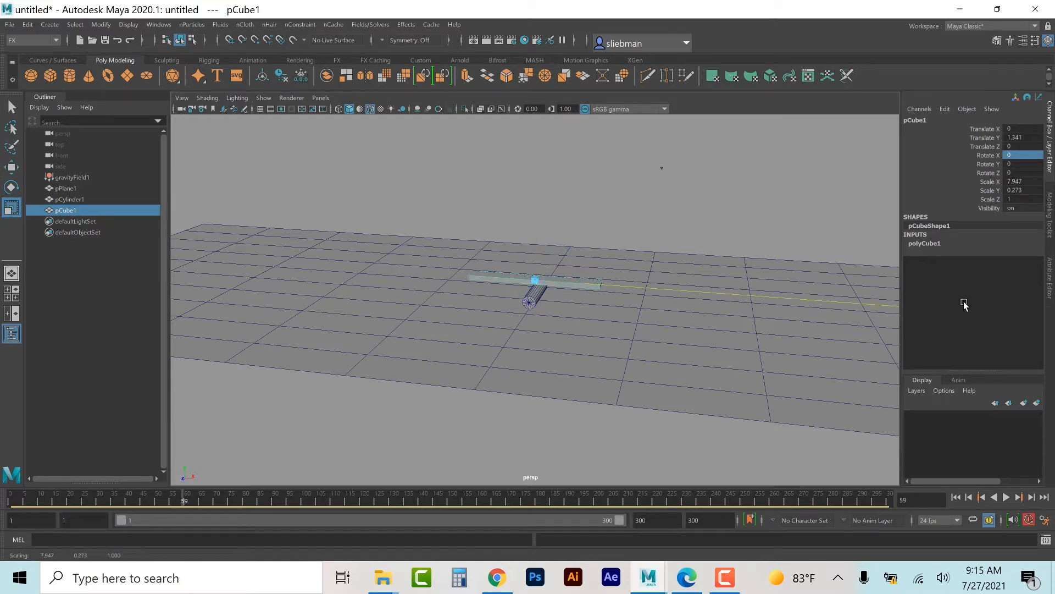
{"action": "left_click_drag", "start_coordinate": [523, 296], "coordinate": [477, 367]}
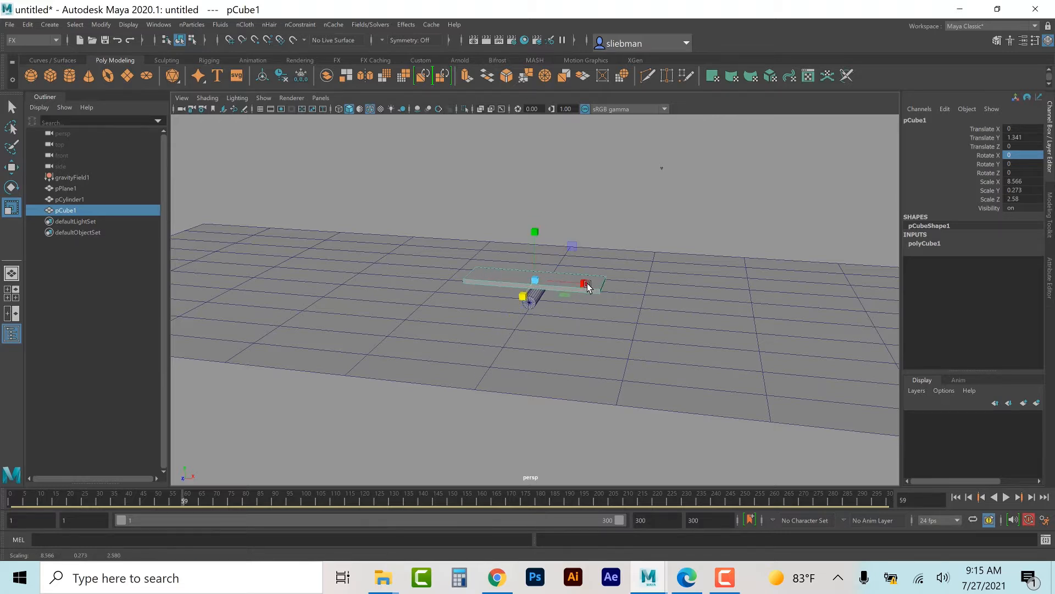
{"action": "left_click_drag", "start_coordinate": [586, 285], "coordinate": [605, 288]}
{"action": "left_click_drag", "start_coordinate": [530, 297], "coordinate": [513, 316]}
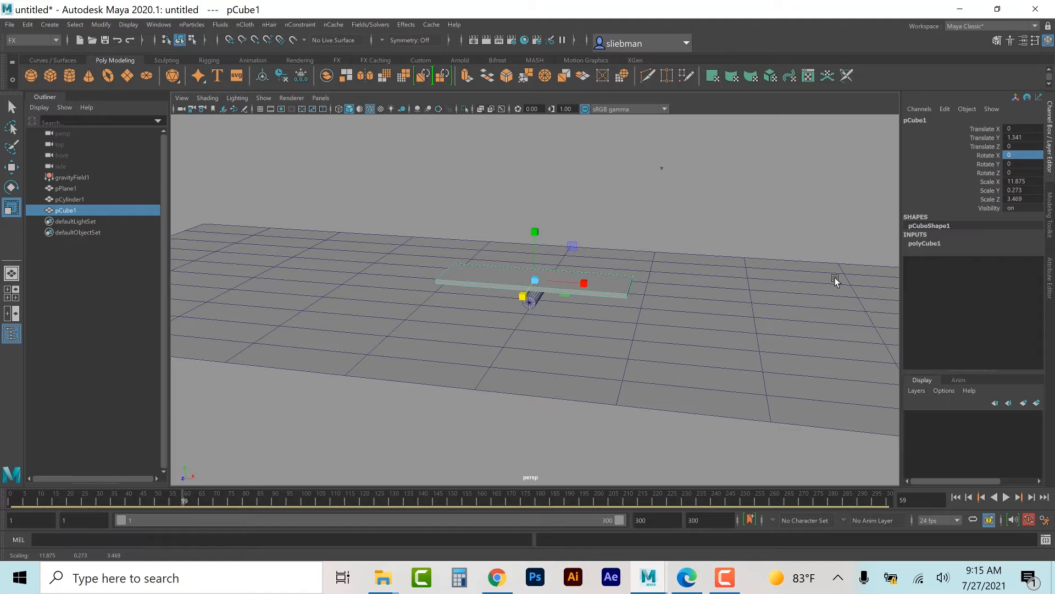
- Set the plank's subdivisions to 3 in width, 2 in height and 2 in depth
{"action": "left_click", "coordinate": [938, 243]}
{"action": "left_click_drag", "start_coordinate": [1020, 278], "coordinate": [1018, 291]}
{"action": "type", "text": "2"}
{"action": "key", "text": "Return"}
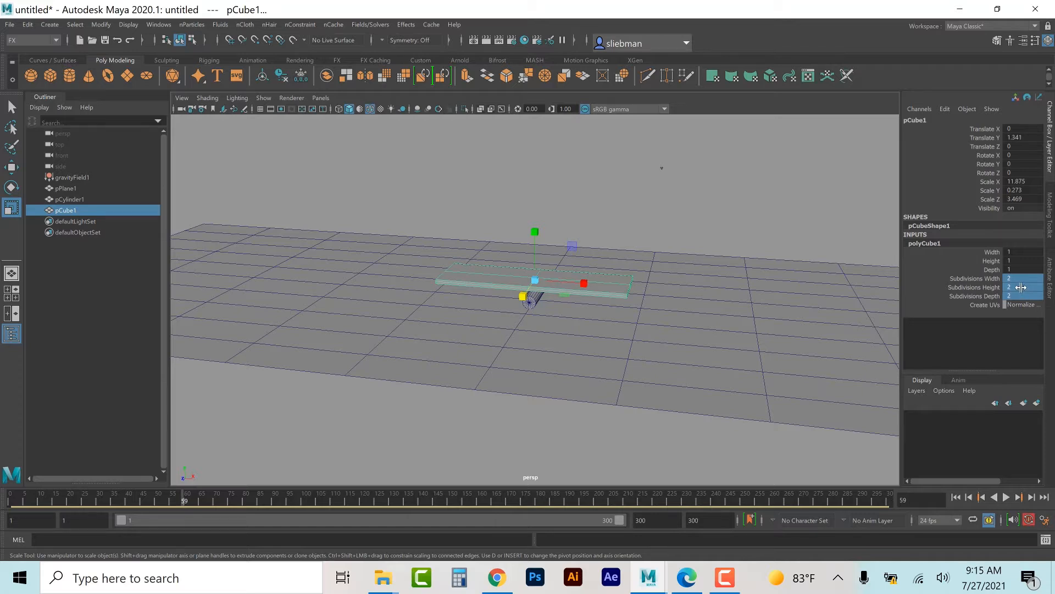
{"action": "left_click", "coordinate": [1018, 278]}
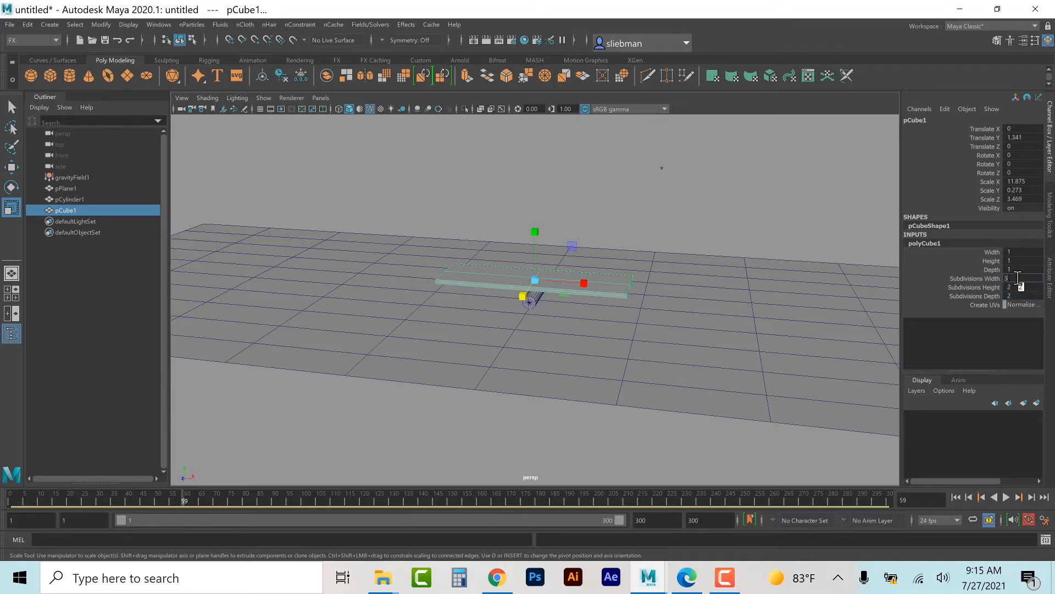
{"action": "key", "text": "Return"}
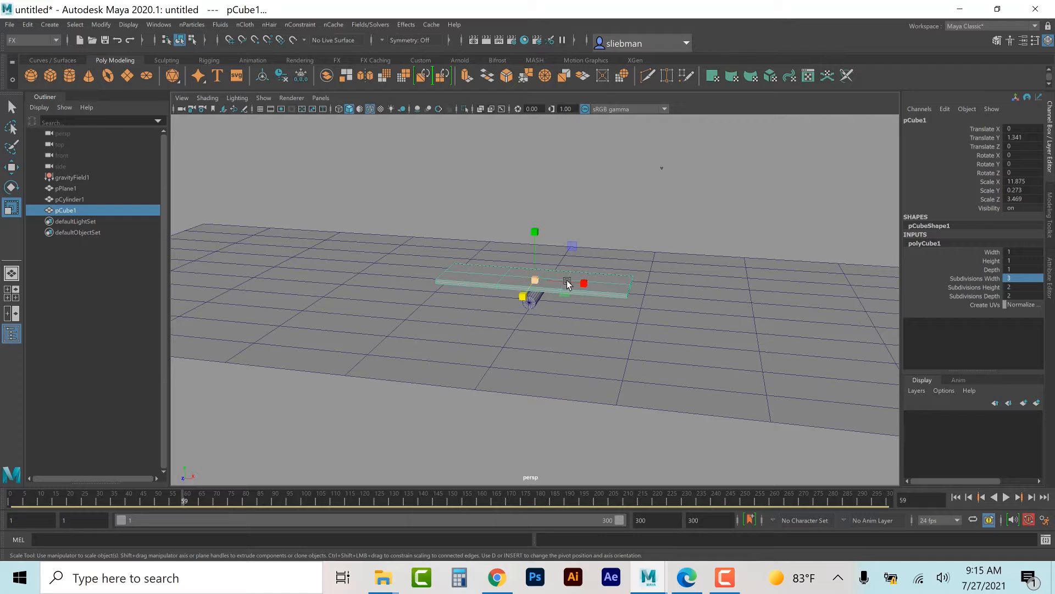
- Lengthen the plank to about 15.4 in X and move it to about -5.3 in X and 3.0 in Y
{"action": "left_click_drag", "start_coordinate": [584, 284], "coordinate": [498, 283]}
{"action": "key", "text": "w"}
{"action": "left_click_drag", "start_coordinate": [448, 228], "coordinate": [448, 209]}
- Scale the axle cylinder up uniformly, raise it slightly toward the plank, and select the plank
{"action": "left_click", "coordinate": [522, 310]}
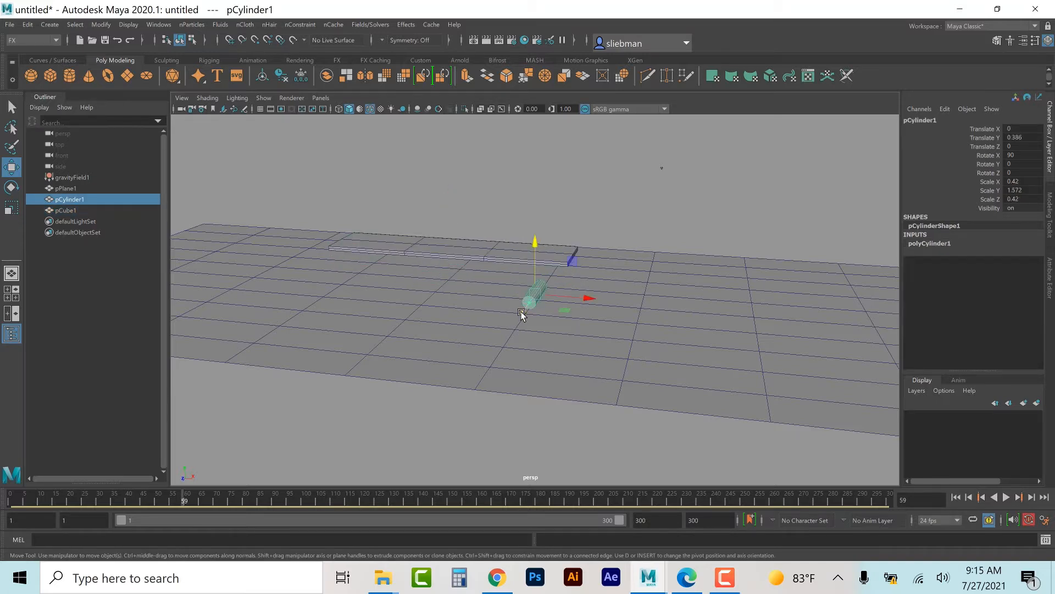
{"action": "key", "text": "r"}
{"action": "left_click_drag", "start_coordinate": [535, 293], "coordinate": [570, 289]}
{"action": "key", "text": "w"}
{"action": "left_click_drag", "start_coordinate": [535, 243], "coordinate": [538, 236]}
{"action": "left_click", "coordinate": [563, 254]}
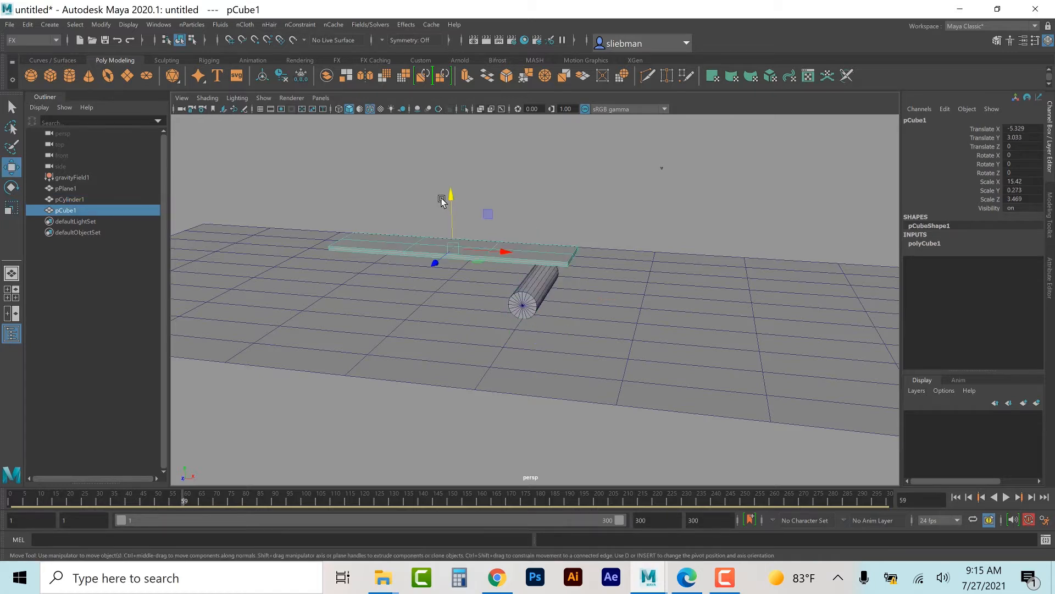
- Lower the plank onto the axle at about 1.8 in Y and shift it to about -4.5 in X
{"action": "left_click_drag", "start_coordinate": [451, 197], "coordinate": [456, 217]}
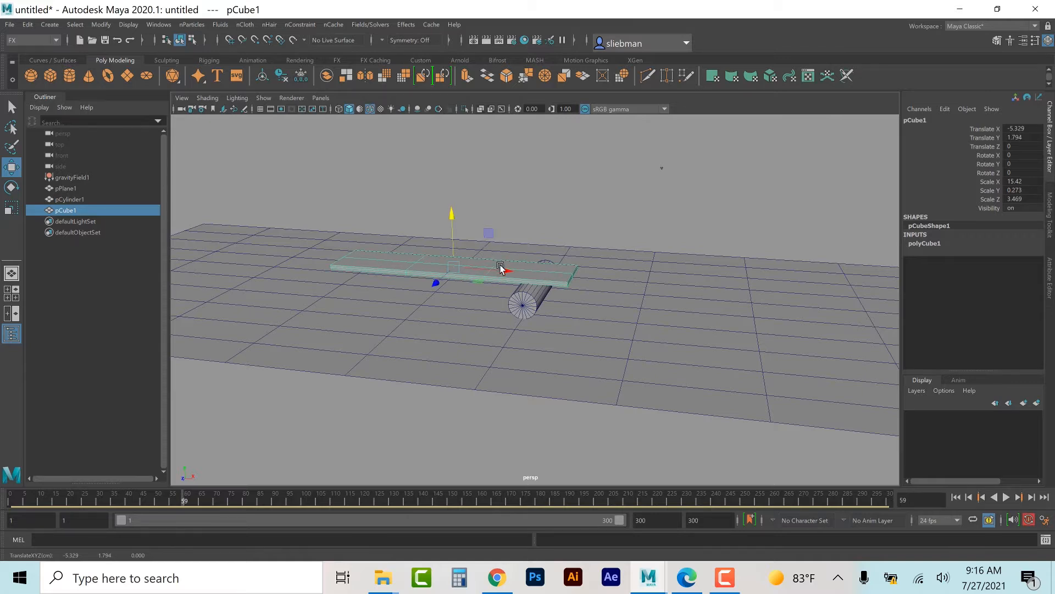
{"action": "left_click_drag", "start_coordinate": [502, 268], "coordinate": [513, 269]}
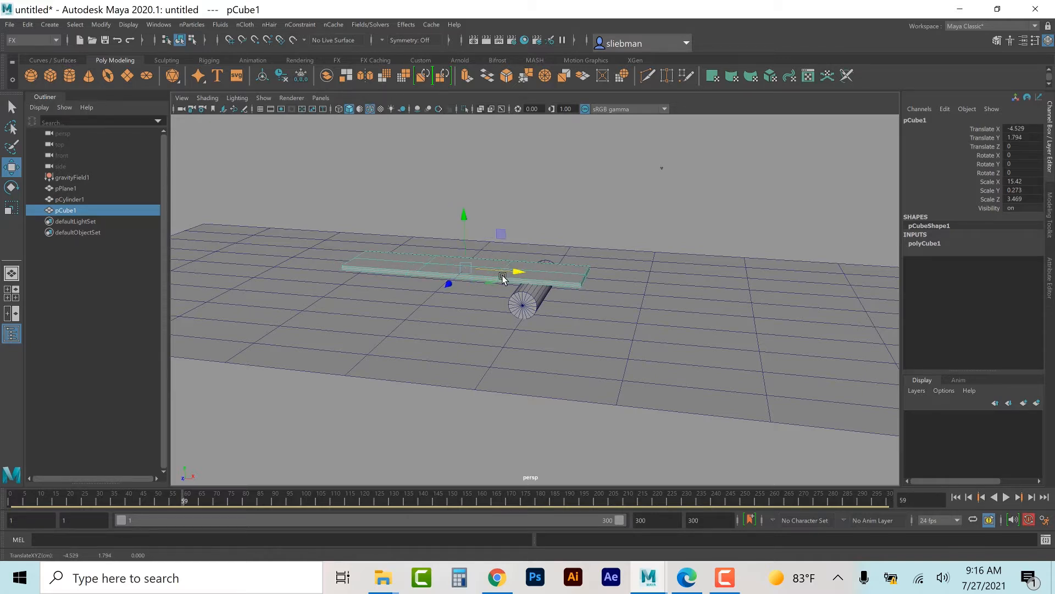
{"action": "left_click", "coordinate": [402, 194]}
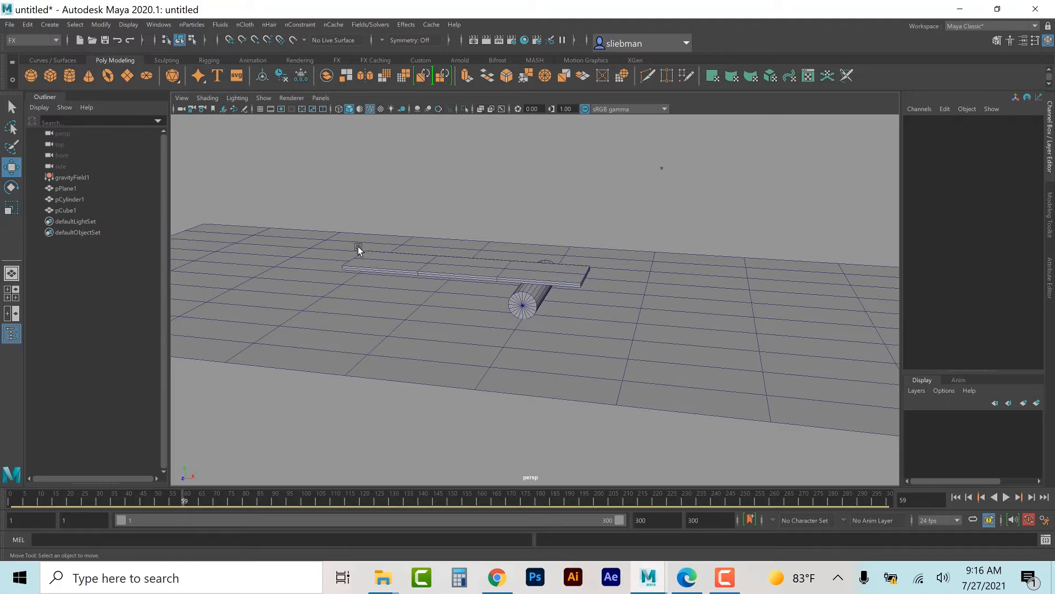
- Create a polygon sphere, scale it uniformly to about 1.49 and raise it to about 3.3 in Y above the plank
{"action": "left_click", "coordinate": [31, 78]}
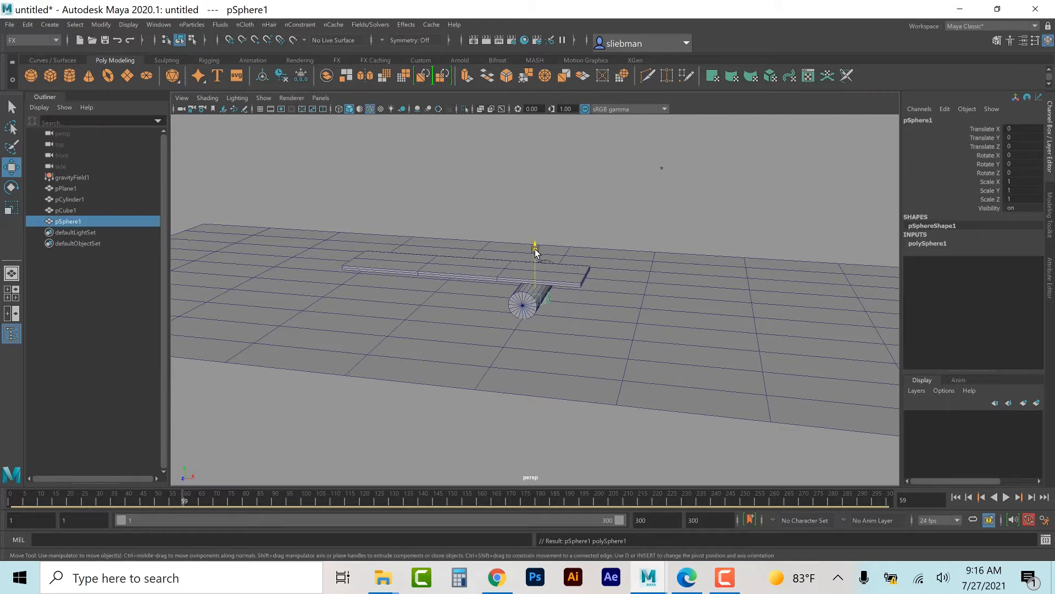
{"action": "left_click_drag", "start_coordinate": [536, 250], "coordinate": [528, 207]}
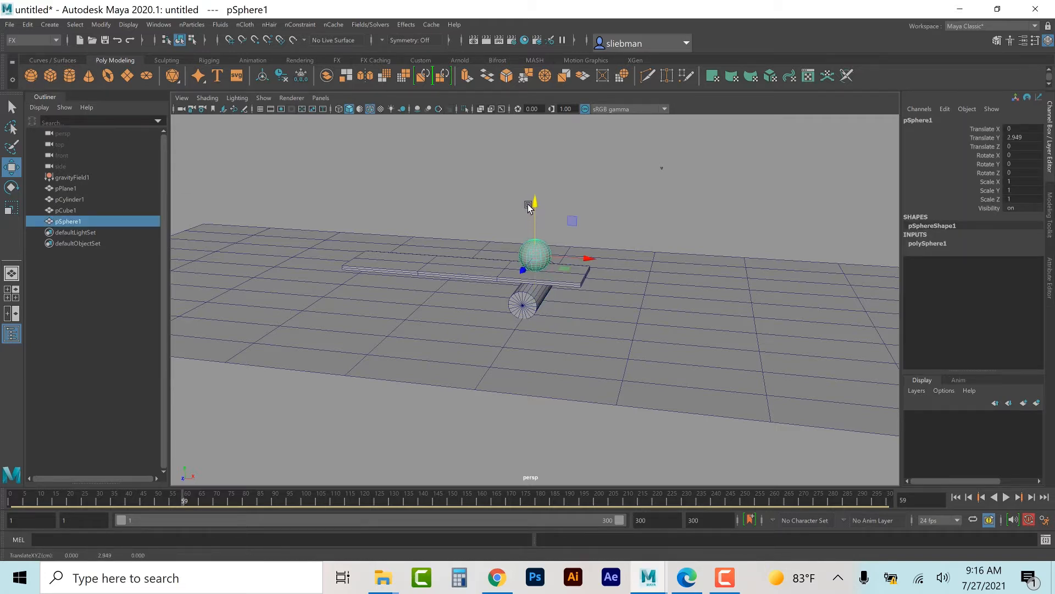
{"action": "key", "text": "r"}
{"action": "left_click_drag", "start_coordinate": [536, 252], "coordinate": [549, 247]}
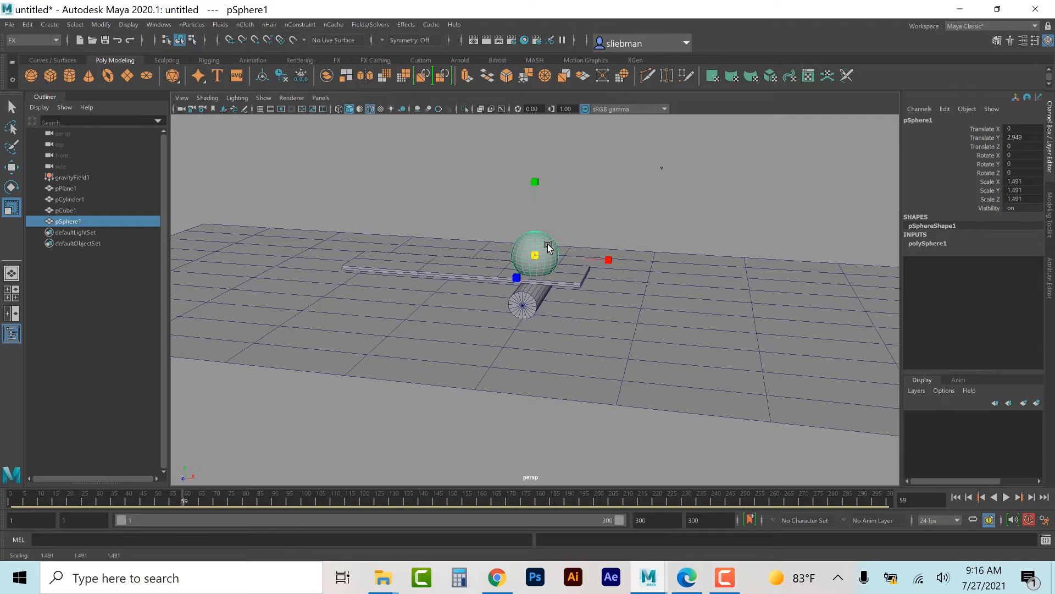
{"action": "key", "text": "w"}
{"action": "left_click_drag", "start_coordinate": [532, 210], "coordinate": [535, 205]}
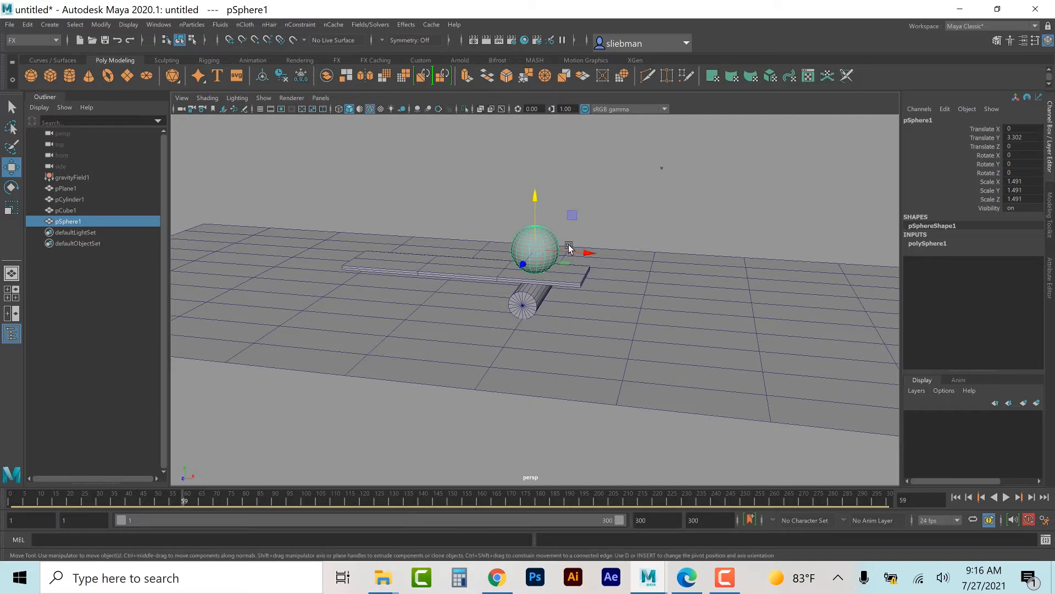
- In the front view, select the faces of the sphere's upper half and delete them to form a bowl
{"action": "key", "text": "space"}
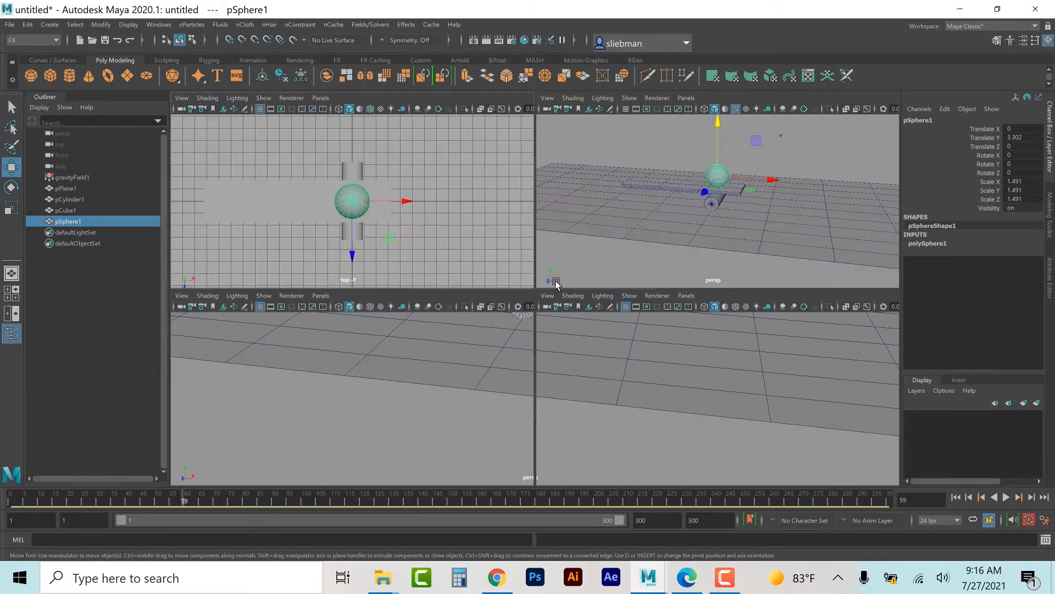
{"action": "key", "text": "space"}
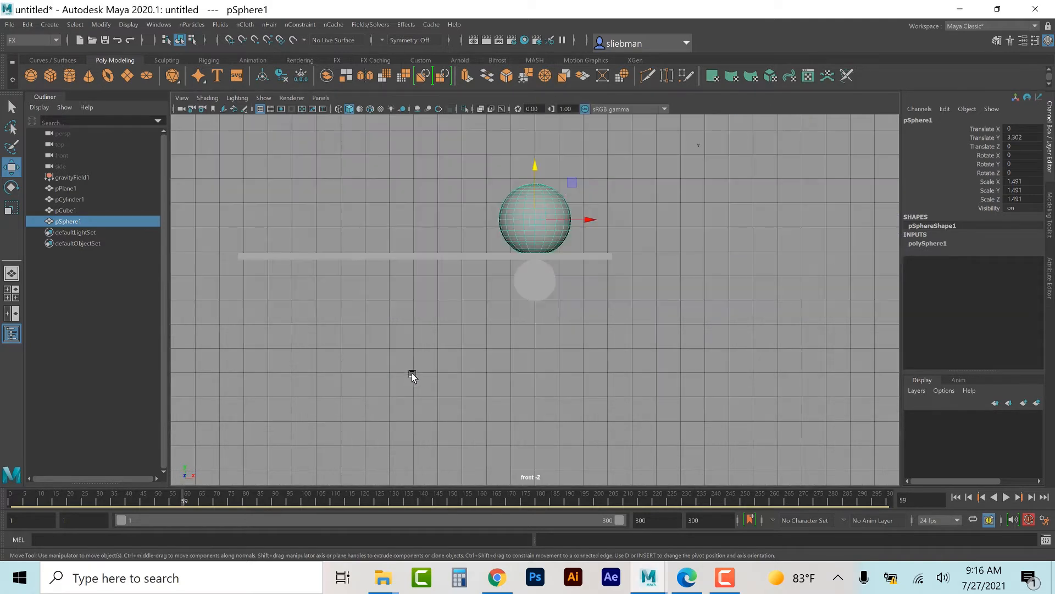
{"action": "right_click", "coordinate": [507, 209]}
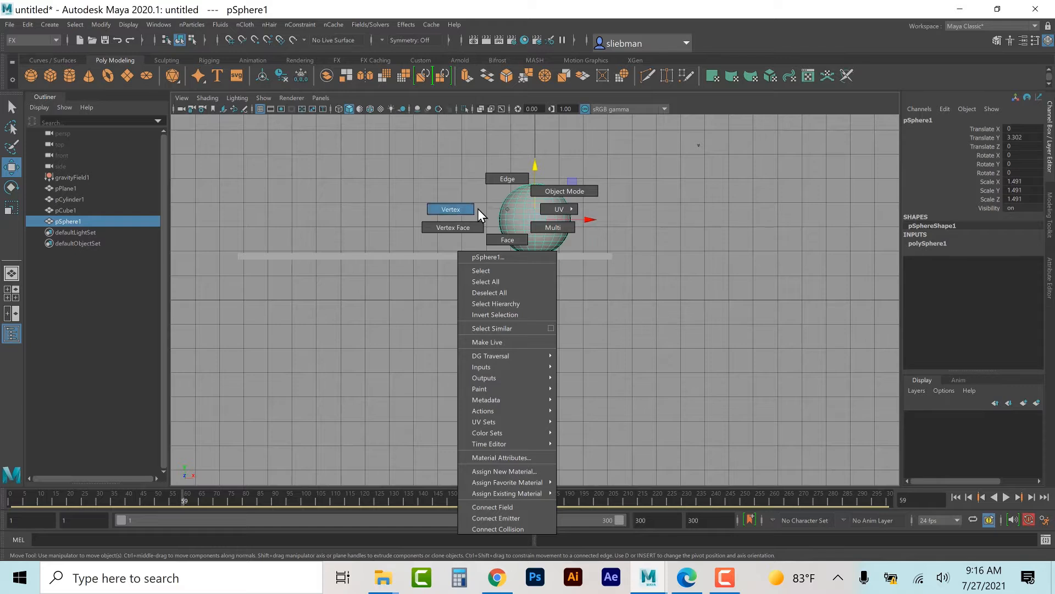
{"action": "left_click", "coordinate": [481, 193]}
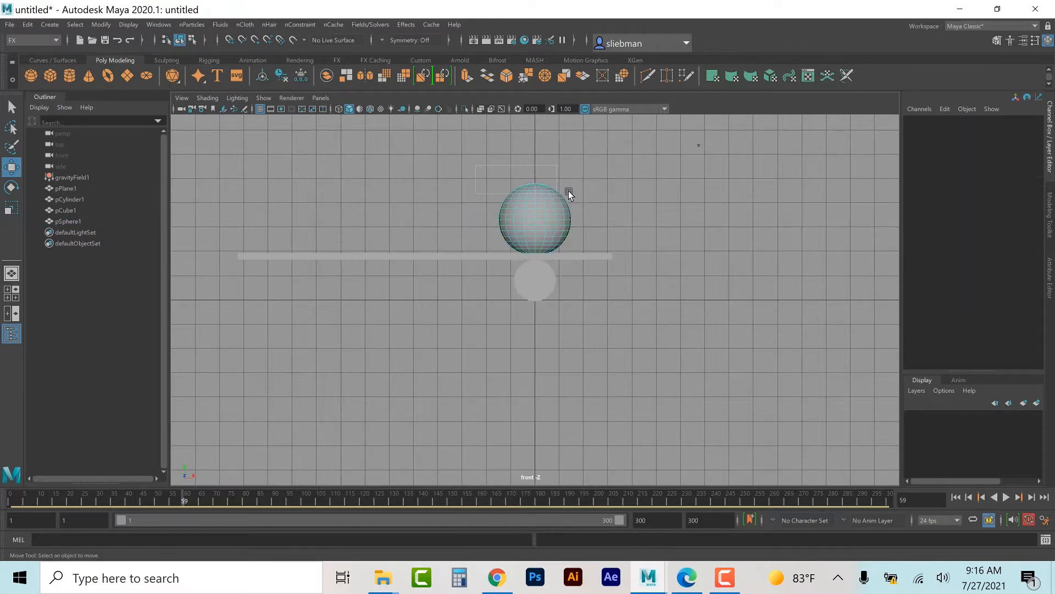
{"action": "left_click_drag", "start_coordinate": [568, 190], "coordinate": [611, 216]}
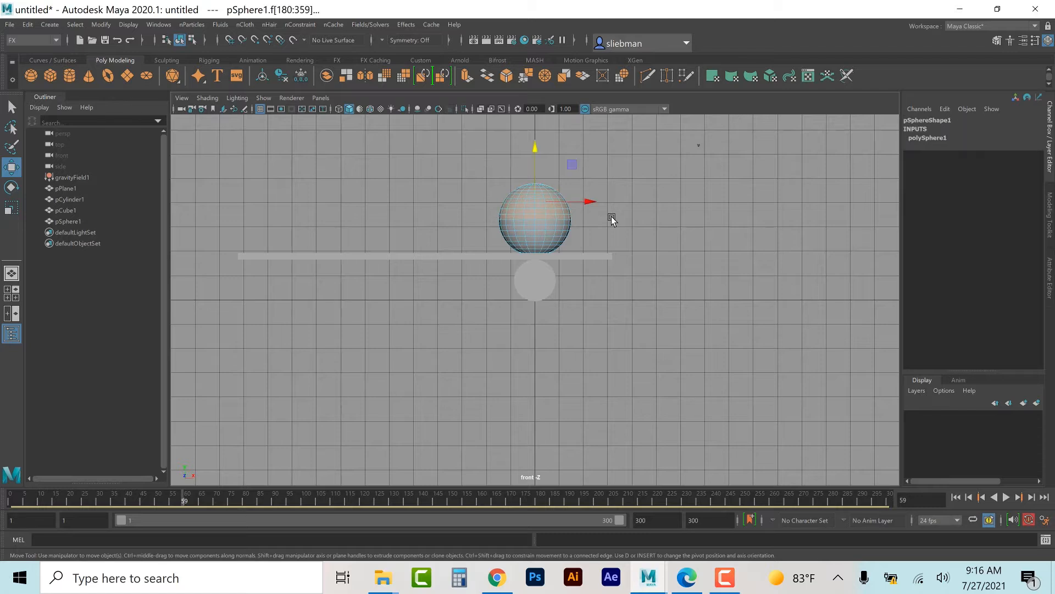
{"action": "key", "text": "Delete"}
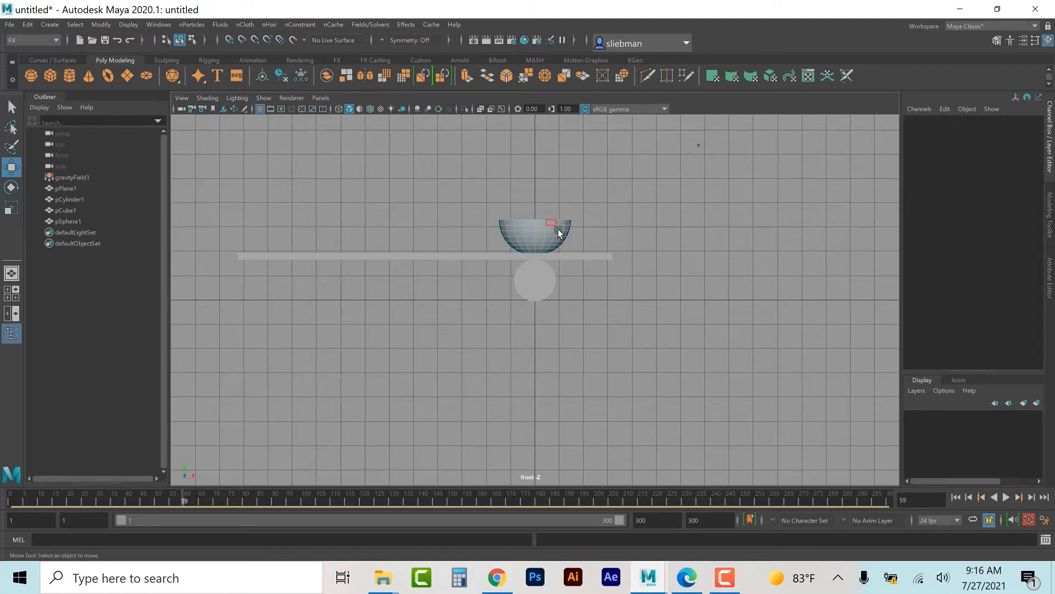
- Return the bowl to object mode and move it over the plank's far end, about -11.4 in X and 3.4 in Y
{"action": "right_click_drag", "start_coordinate": [533, 248], "coordinate": [562, 224]}
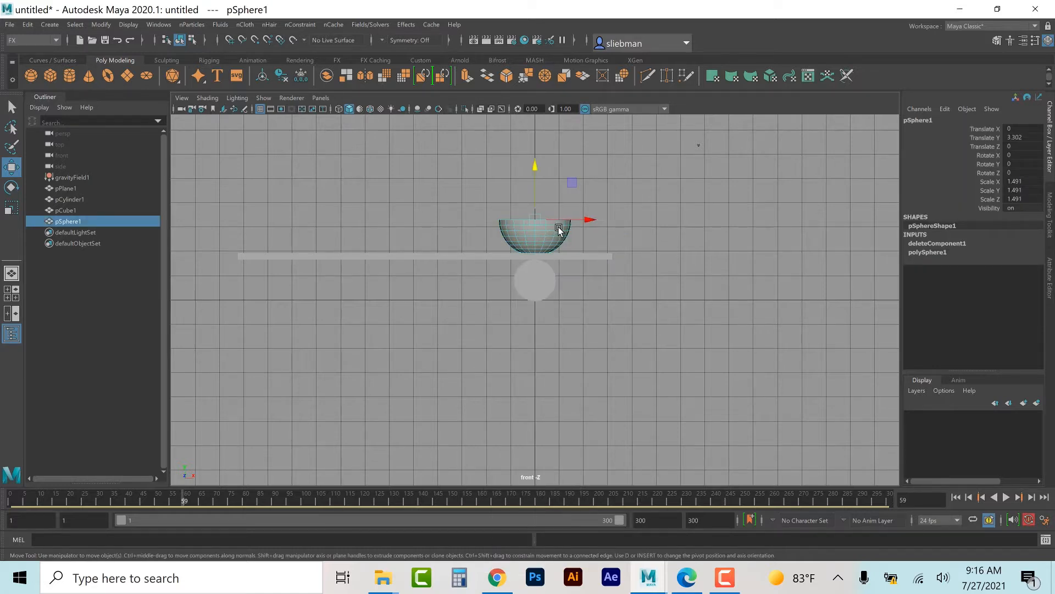
{"action": "left_click_drag", "start_coordinate": [587, 220], "coordinate": [264, 224]}
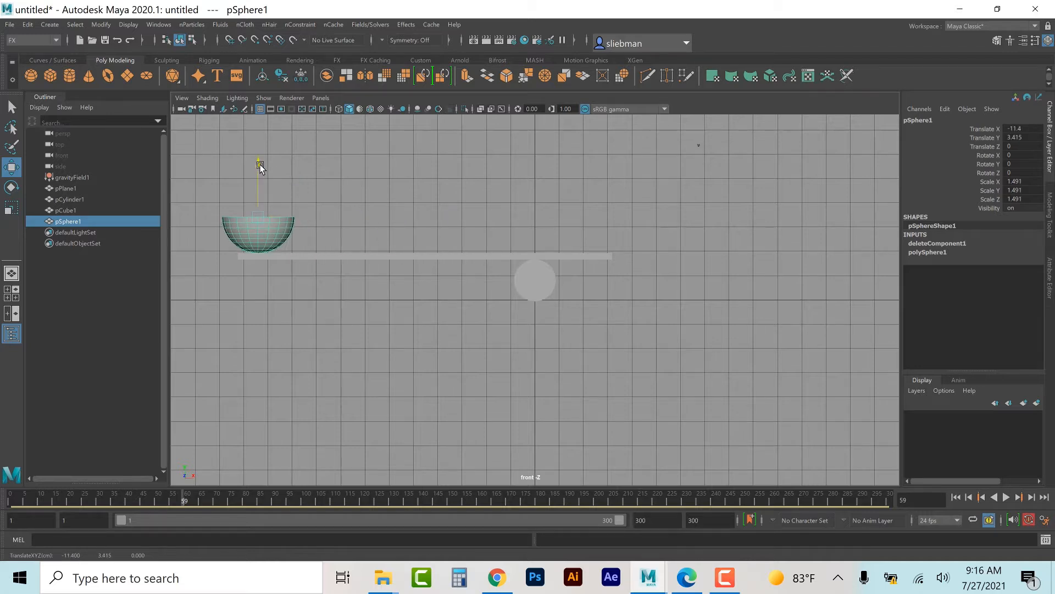
{"action": "left_click", "coordinate": [343, 192]}
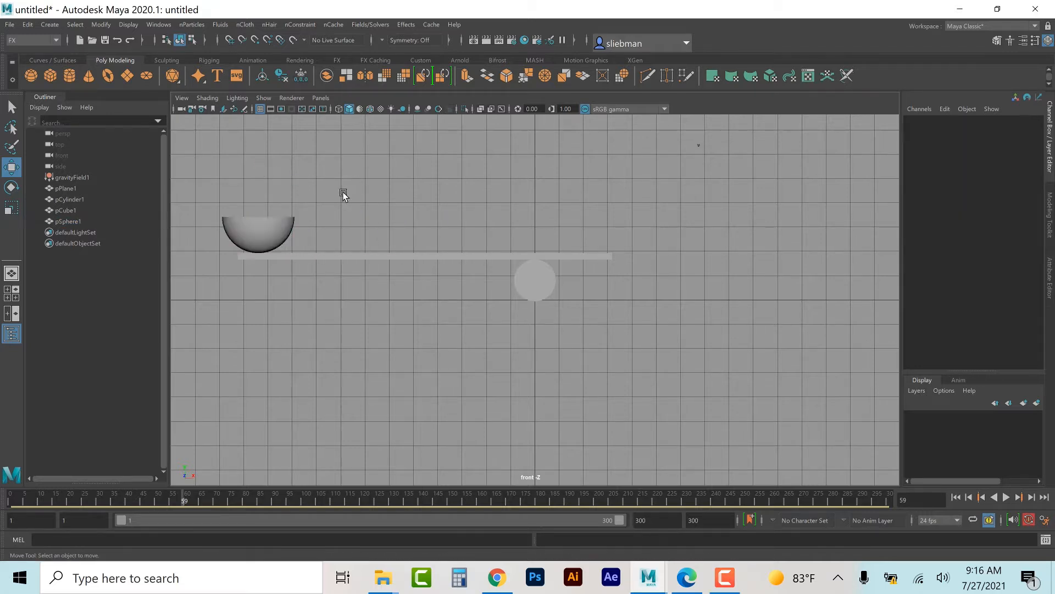
- Parent the bowl to the plank, and the plank to the axle cylinder
{"action": "left_click", "coordinate": [265, 231]}
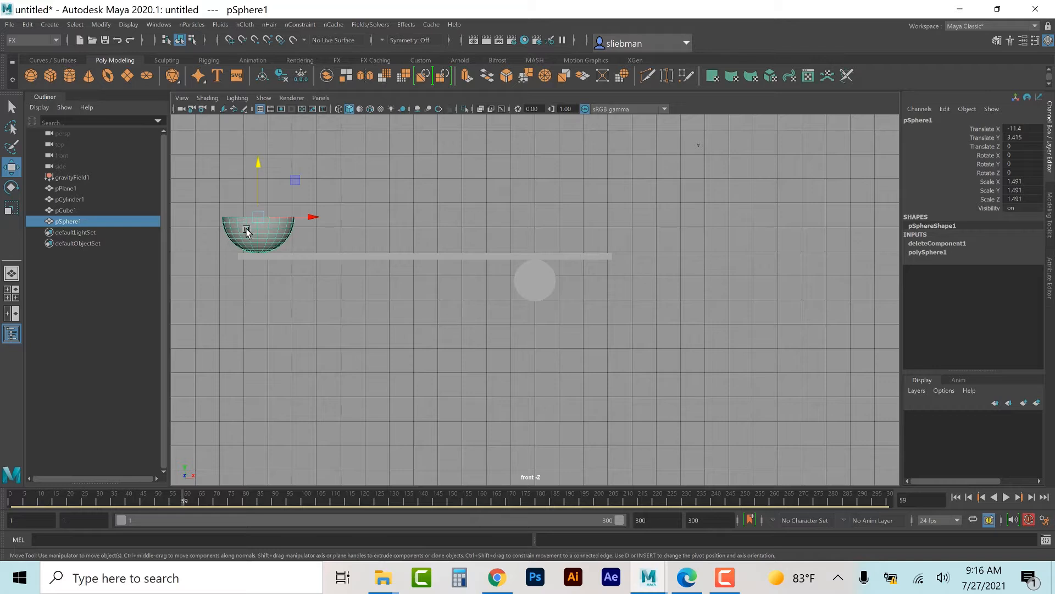
{"action": "left_click", "coordinate": [346, 256], "text": "shift"}
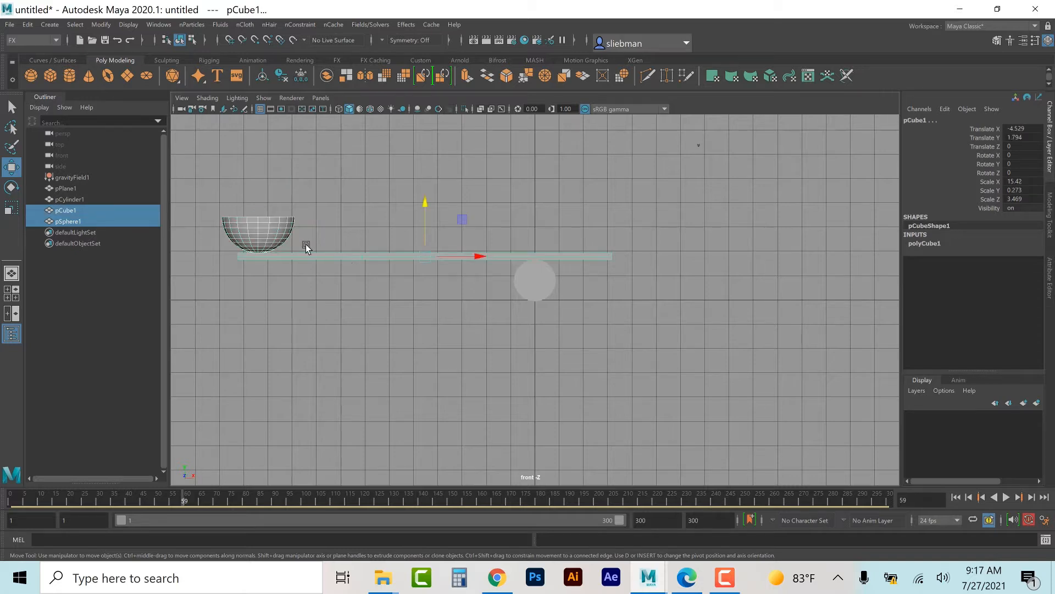
{"action": "left_click", "coordinate": [27, 26]}
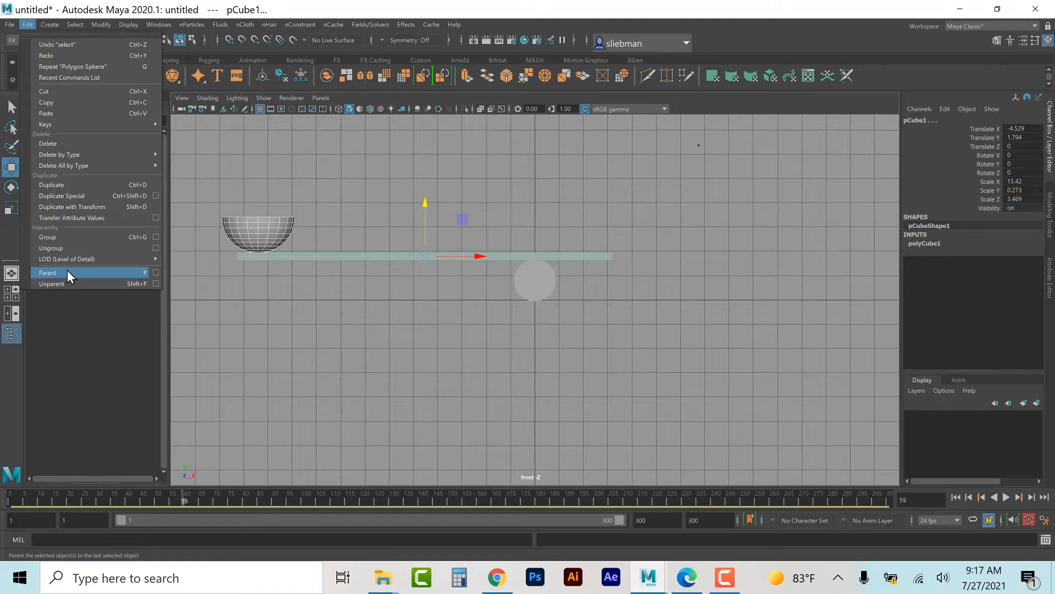
{"action": "left_click", "coordinate": [138, 270]}
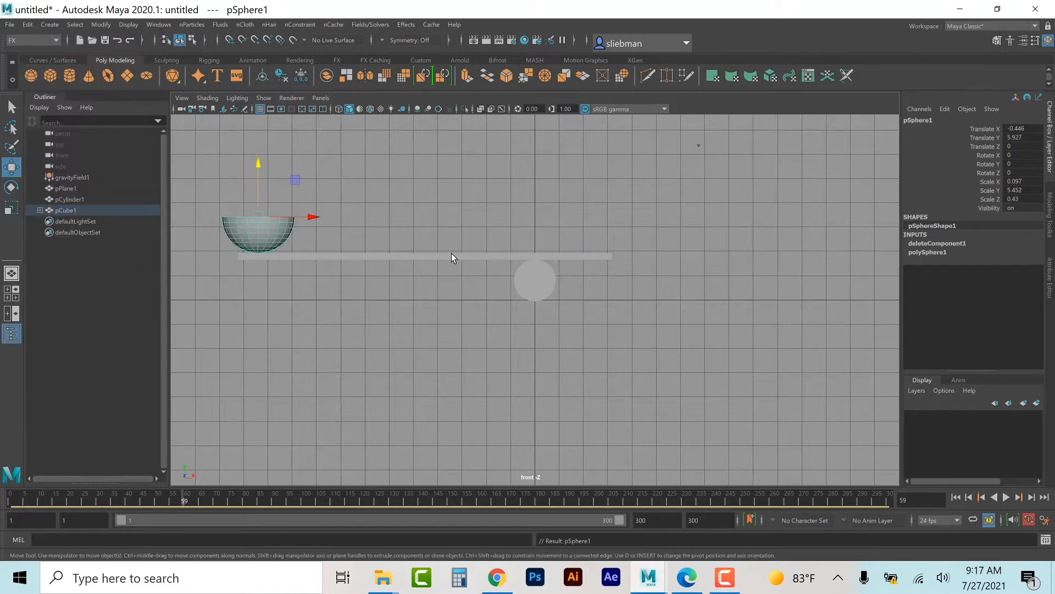
{"action": "left_click", "coordinate": [541, 291], "text": "shift"}
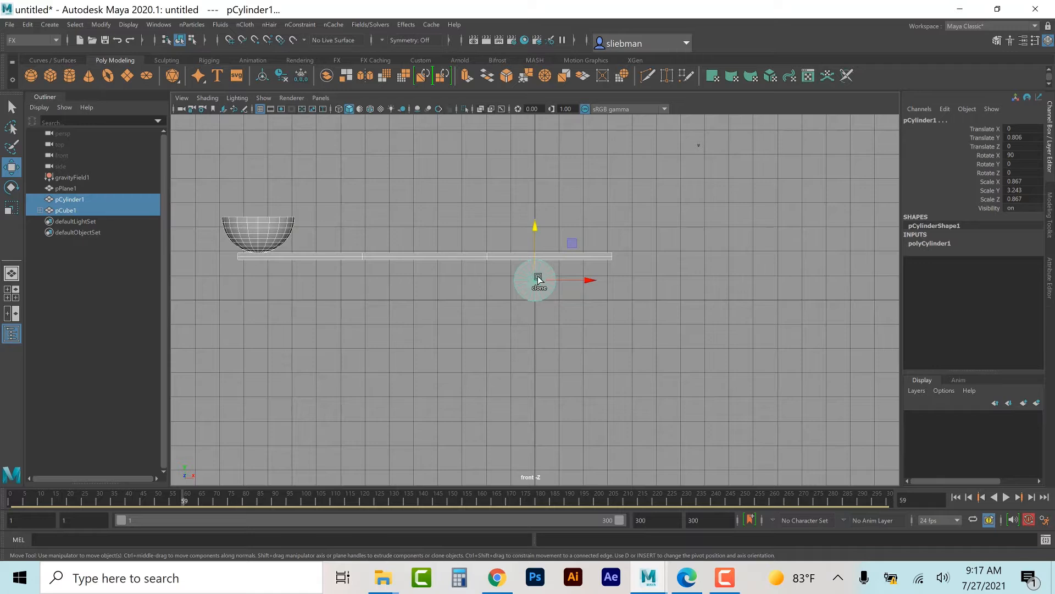
{"action": "key", "text": "p"}
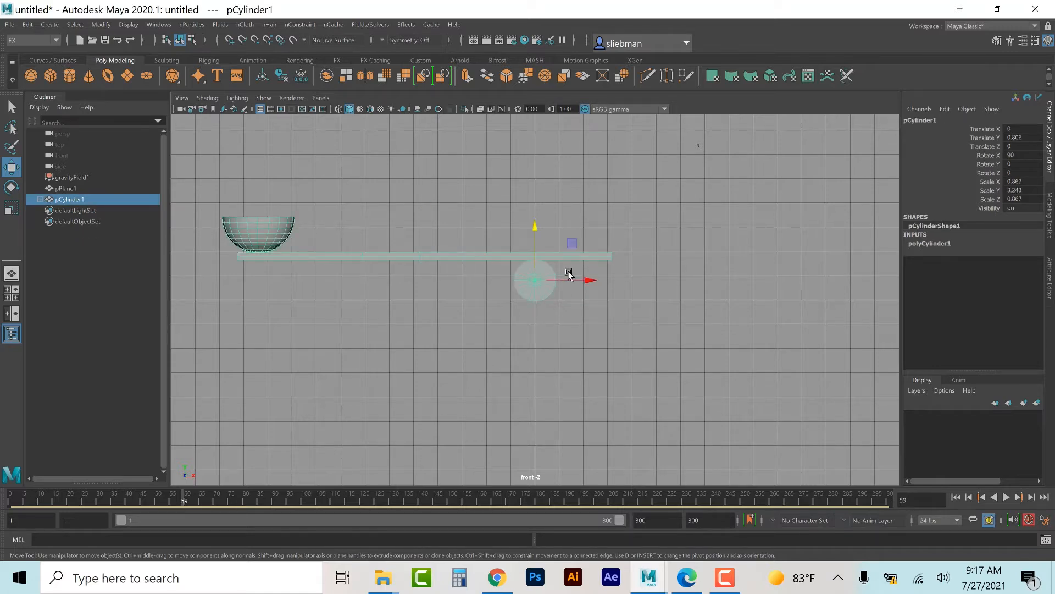
- Test the hierarchy by rotating the axle cylinder about -9 degrees in Z, and undo the rotation
{"action": "mouse_move", "coordinate": [590, 280]}
{"action": "left_mouse_down"}
{"action": "mouse_move", "coordinate": [730, 252]}
{"action": "mouse_move", "coordinate": [566, 276]}
{"action": "mouse_move", "coordinate": [627, 261]}
{"action": "mouse_move", "coordinate": [586, 275]}
{"action": "left_mouse_up"}
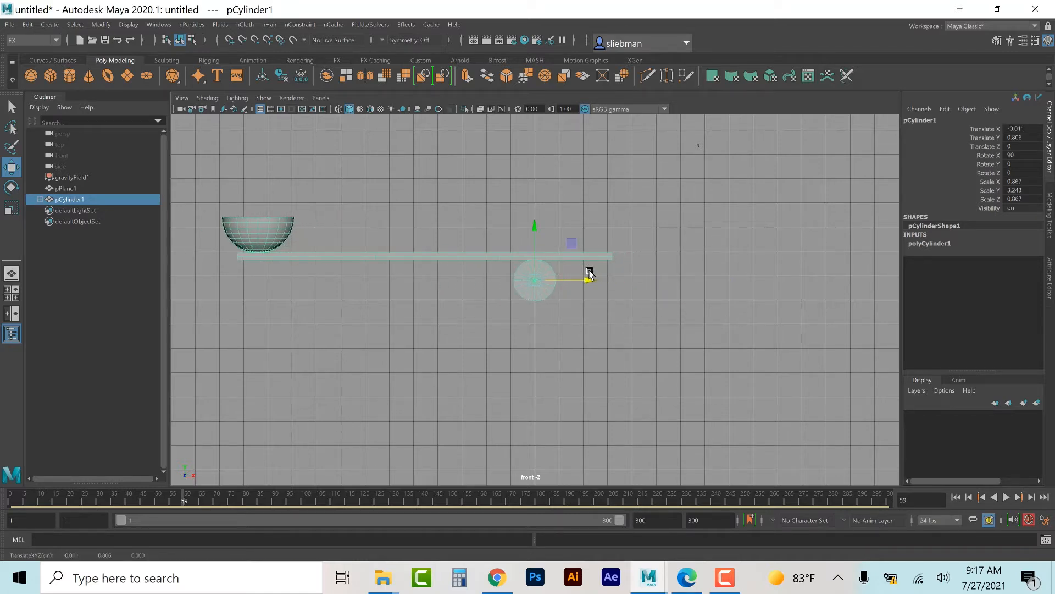
{"action": "key", "text": "e"}
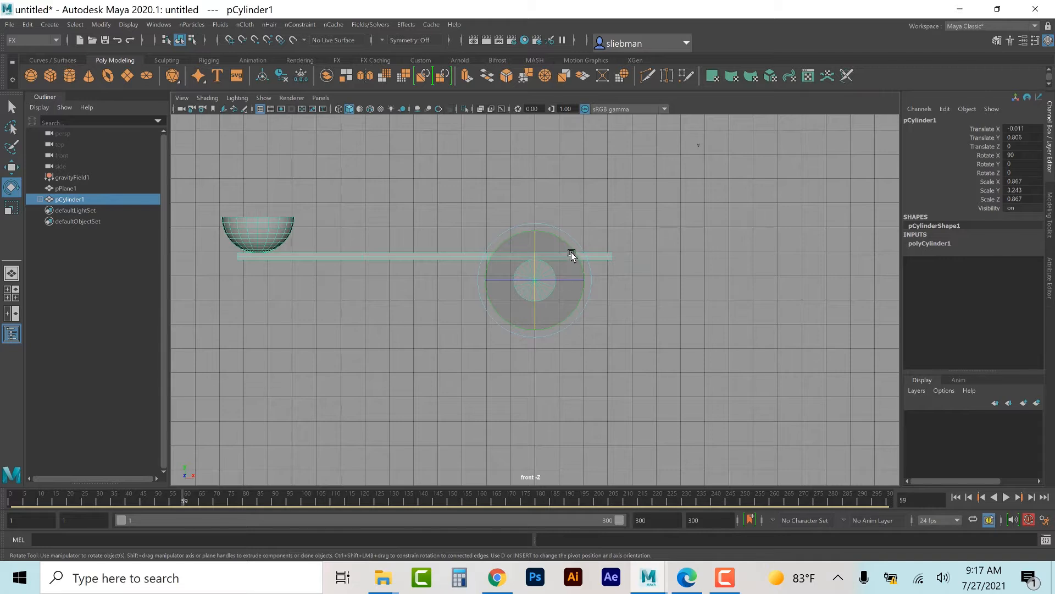
{"action": "left_click_drag", "start_coordinate": [573, 248], "coordinate": [618, 230]}
{"action": "key", "text": "ctrl+z"}
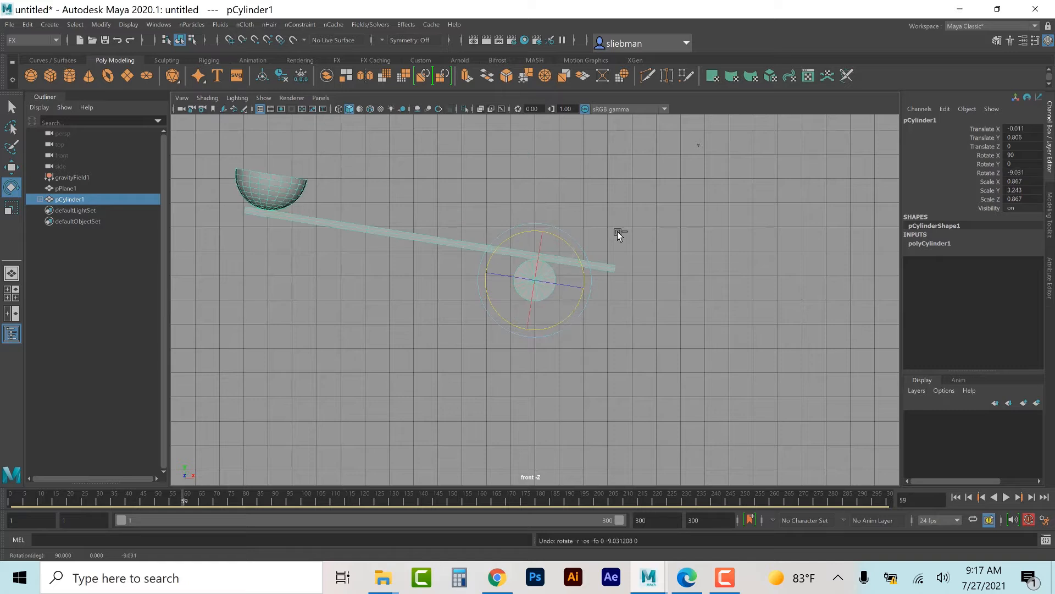
{"action": "key", "text": "w"}
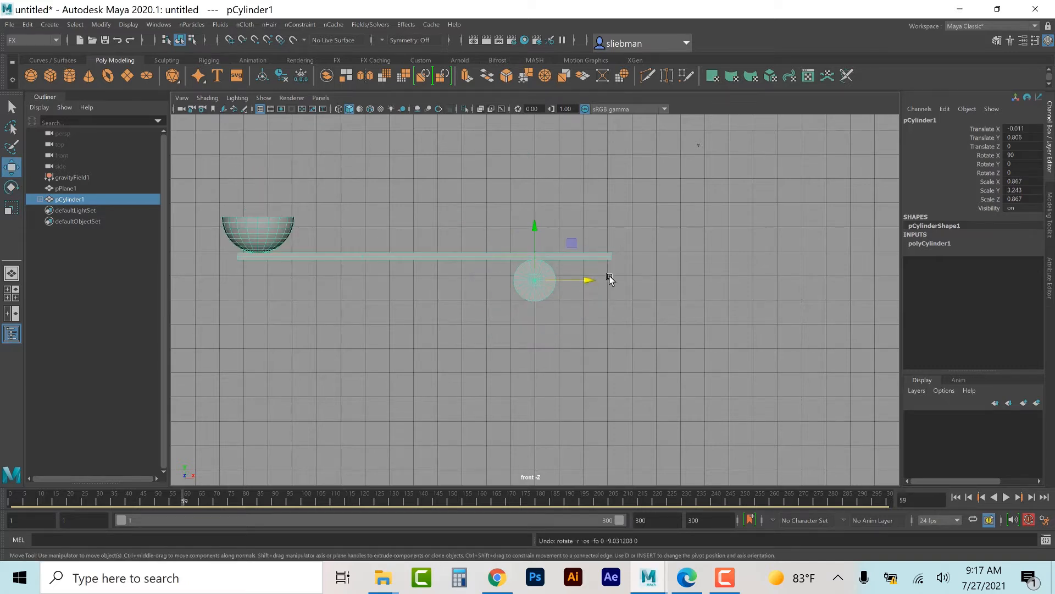
- In the perspective view, move the whole catapult to the floor's edge at about -30.7 in X
{"action": "scroll", "coordinate": [609, 279], "scroll_direction": "down", "scroll_amount": 2}
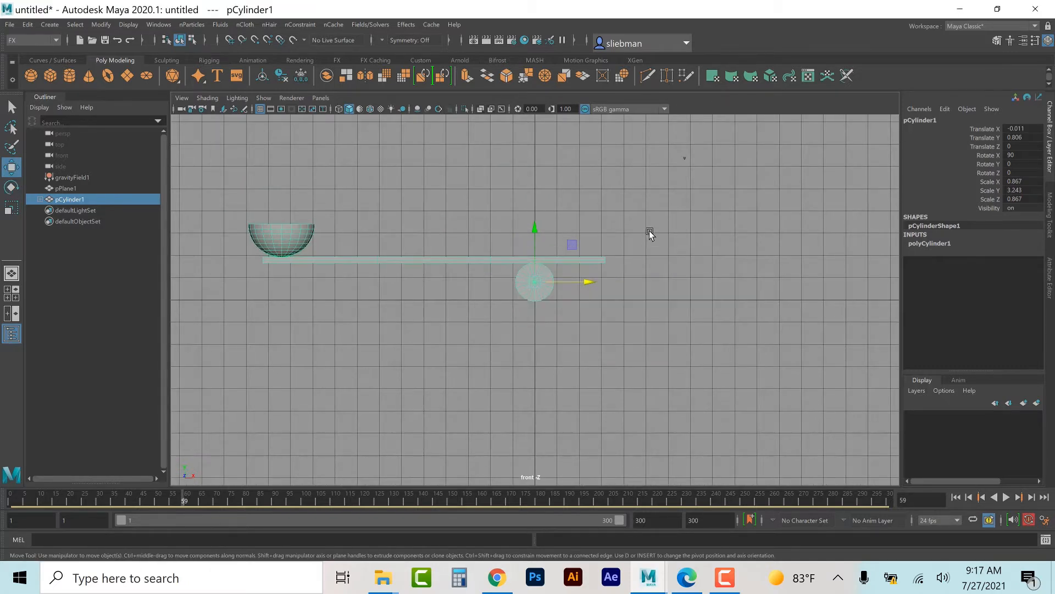
{"action": "key", "text": "space"}
{"action": "key", "text": "space"}
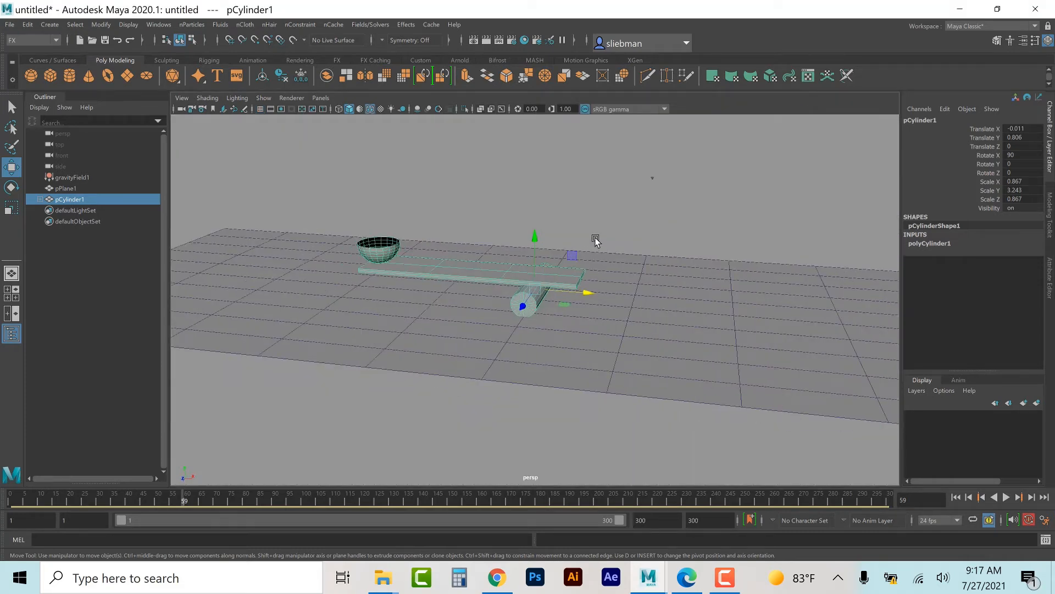
{"action": "left_click_drag", "start_coordinate": [586, 291], "coordinate": [222, 267]}
{"action": "scroll", "coordinate": [338, 313], "scroll_direction": "down", "scroll_amount": 3}
{"action": "left_click_drag", "start_coordinate": [339, 314], "coordinate": [404, 288], "text": "alt"}
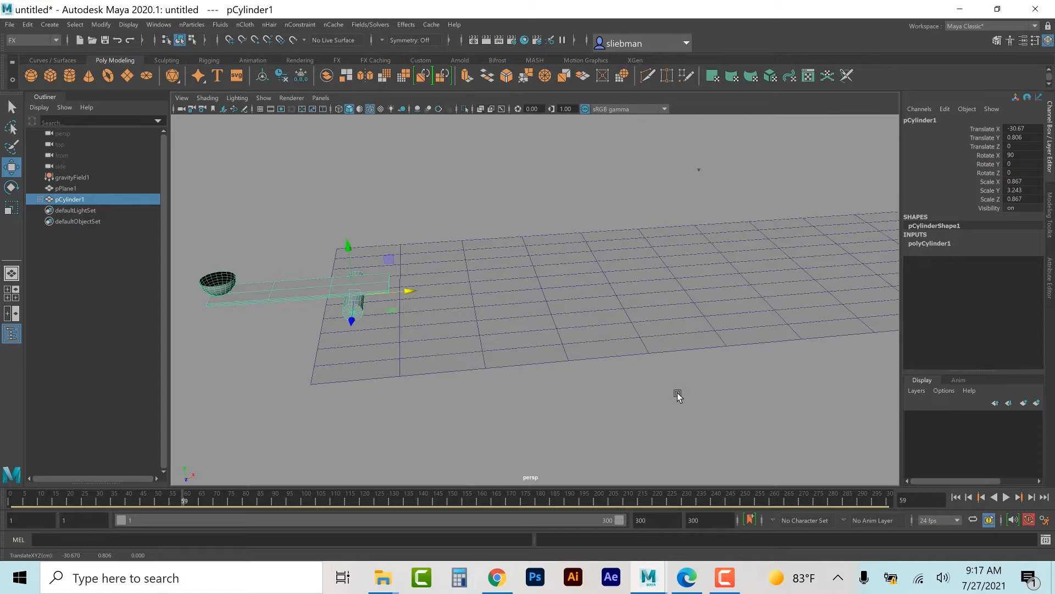
{"action": "left_click", "coordinate": [678, 392]}
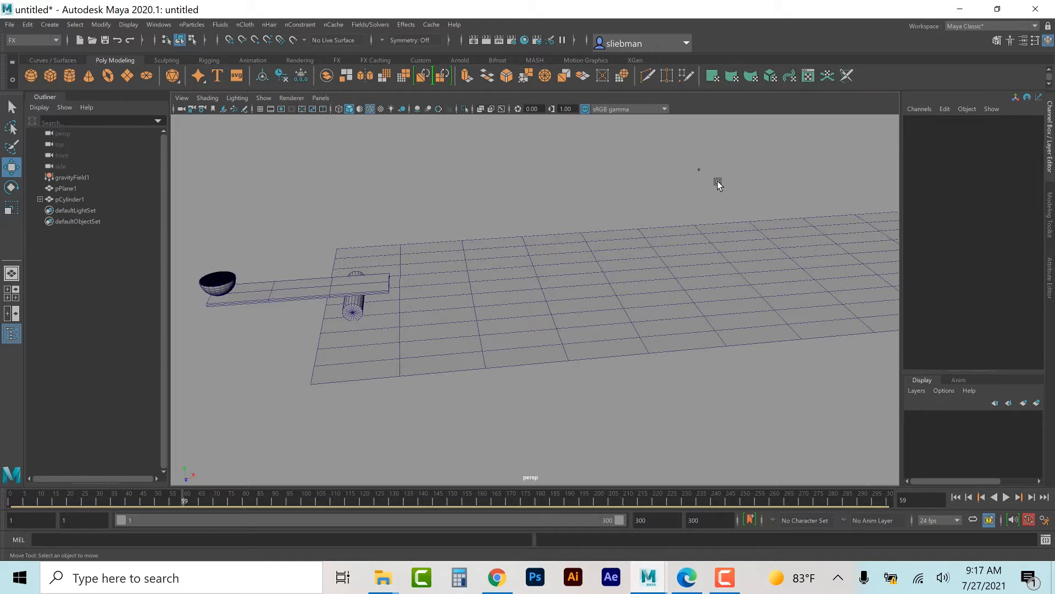
- Create a second polygon sphere and place it over the bowl at about -42.2 in X and 4.4 in Y
{"action": "left_click", "coordinate": [32, 77]}
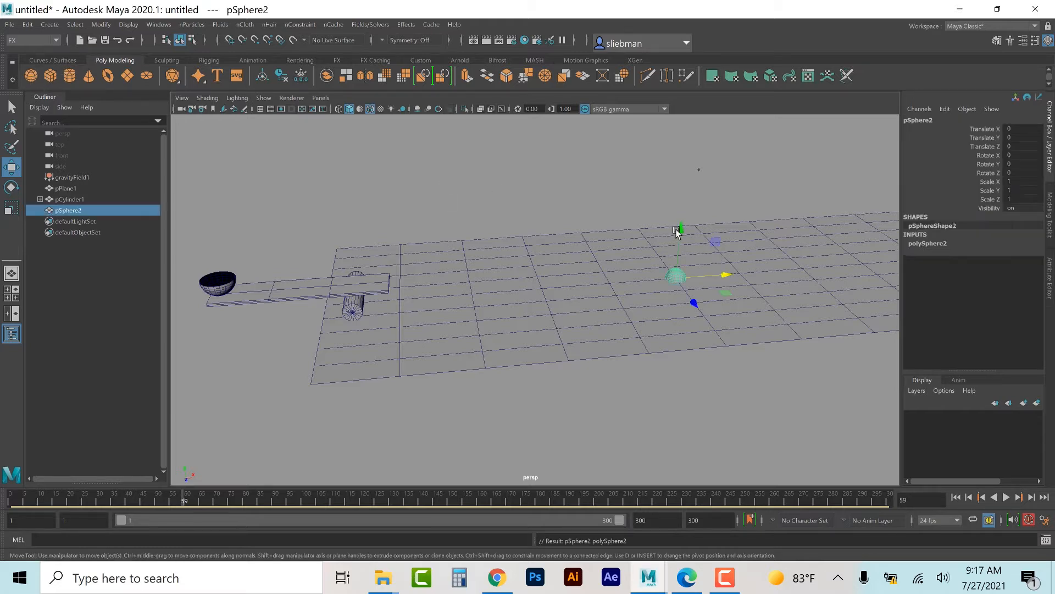
{"action": "left_click_drag", "start_coordinate": [681, 228], "coordinate": [681, 170]}
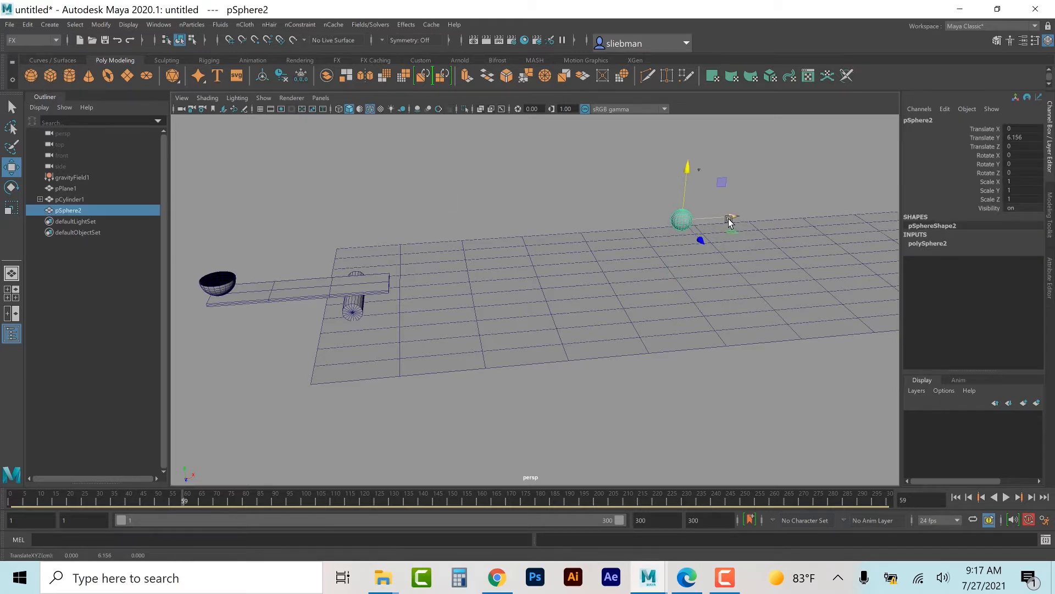
{"action": "left_click_drag", "start_coordinate": [728, 224], "coordinate": [272, 313]}
{"action": "left_click_drag", "start_coordinate": [202, 197], "coordinate": [202, 219]}
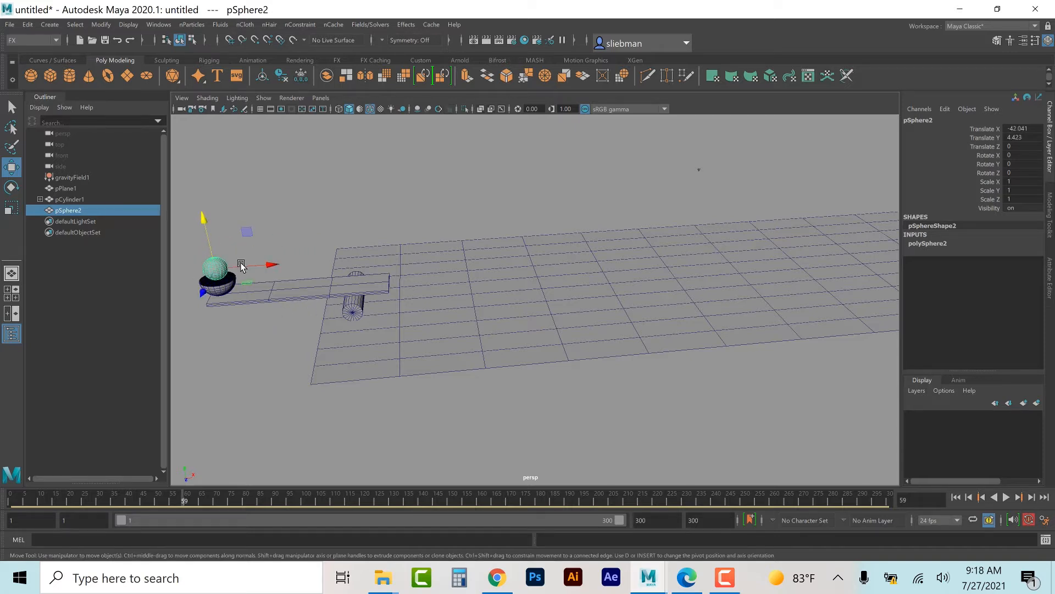
{"action": "left_click", "coordinate": [240, 263]}
{"action": "left_click", "coordinate": [219, 258]}
{"action": "left_click_drag", "start_coordinate": [278, 263], "coordinate": [271, 267]}
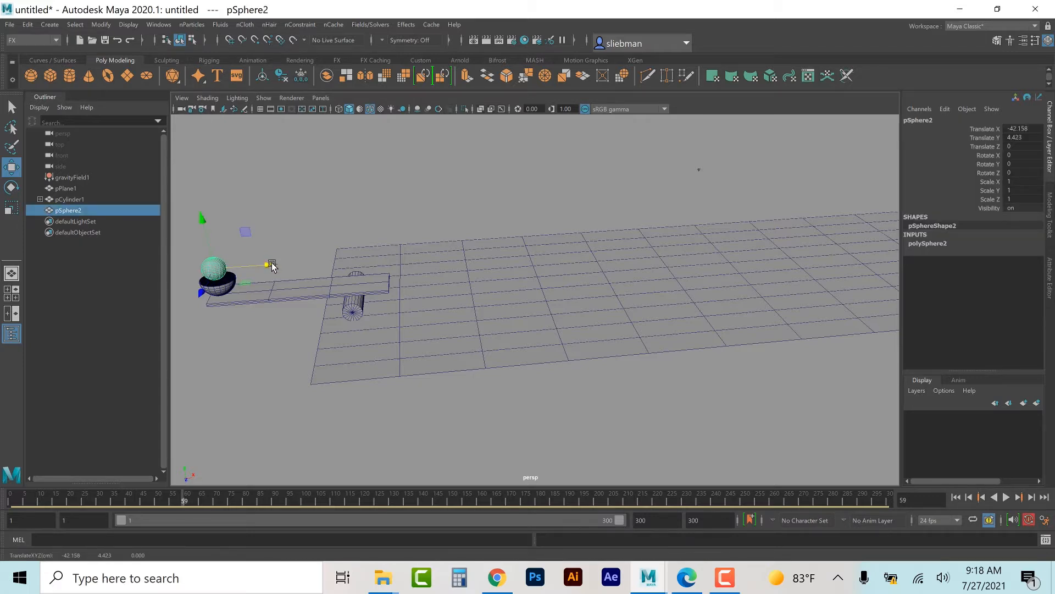
- Raise the ball above the bowl to about 5.34 in Y
{"action": "left_click", "coordinate": [516, 291]}
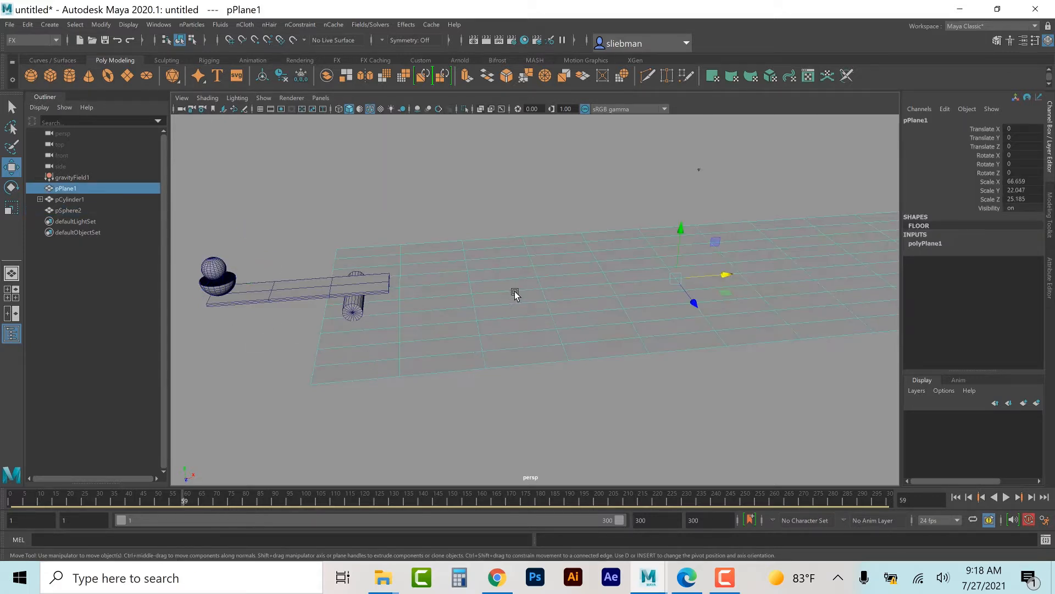
{"action": "left_click", "coordinate": [356, 311]}
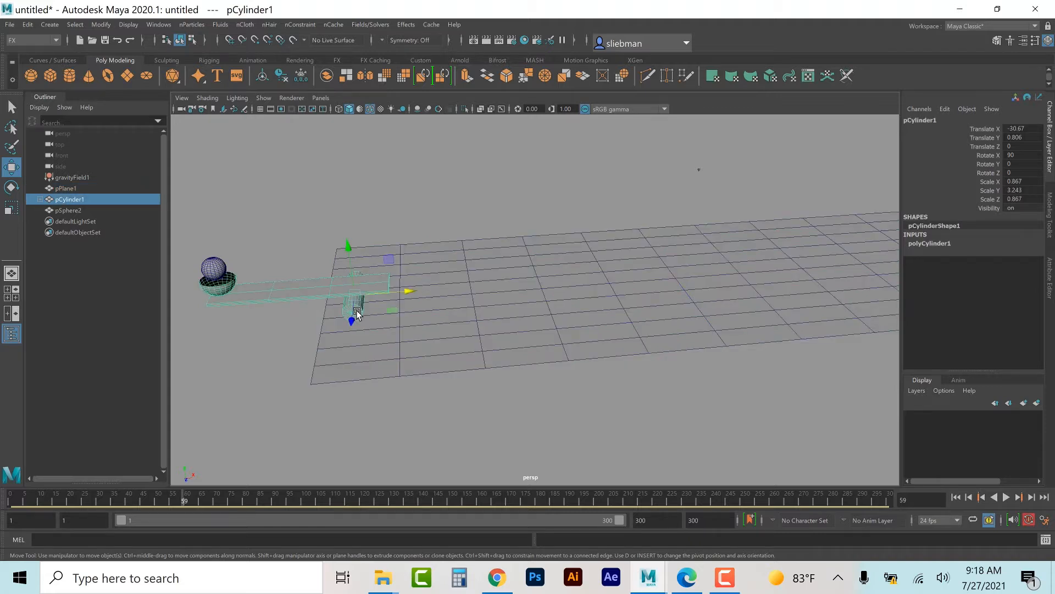
{"action": "left_click", "coordinate": [272, 296]}
{"action": "left_click", "coordinate": [230, 285]}
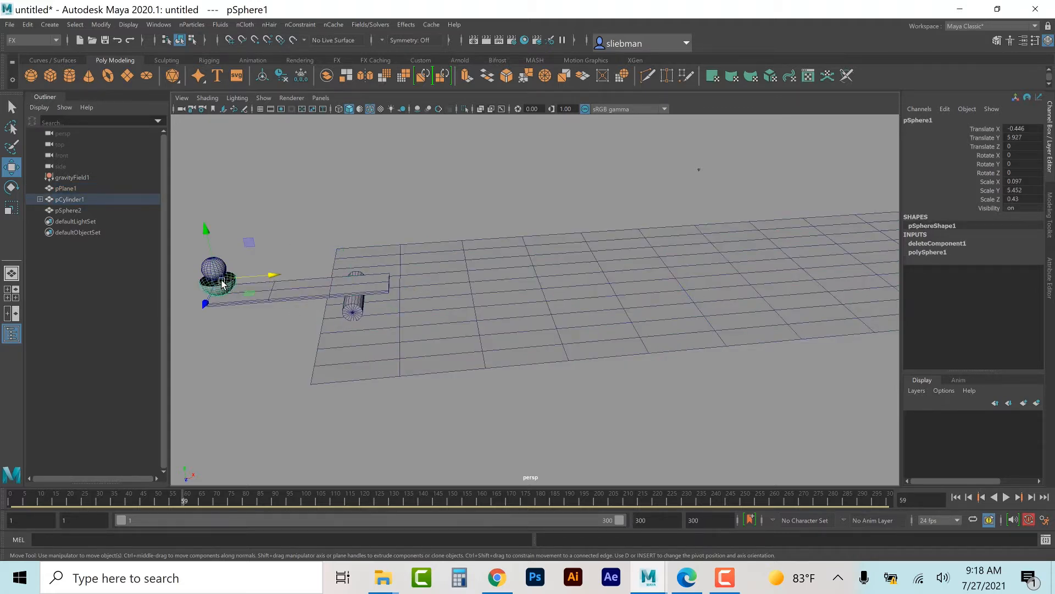
{"action": "left_click", "coordinate": [203, 265]}
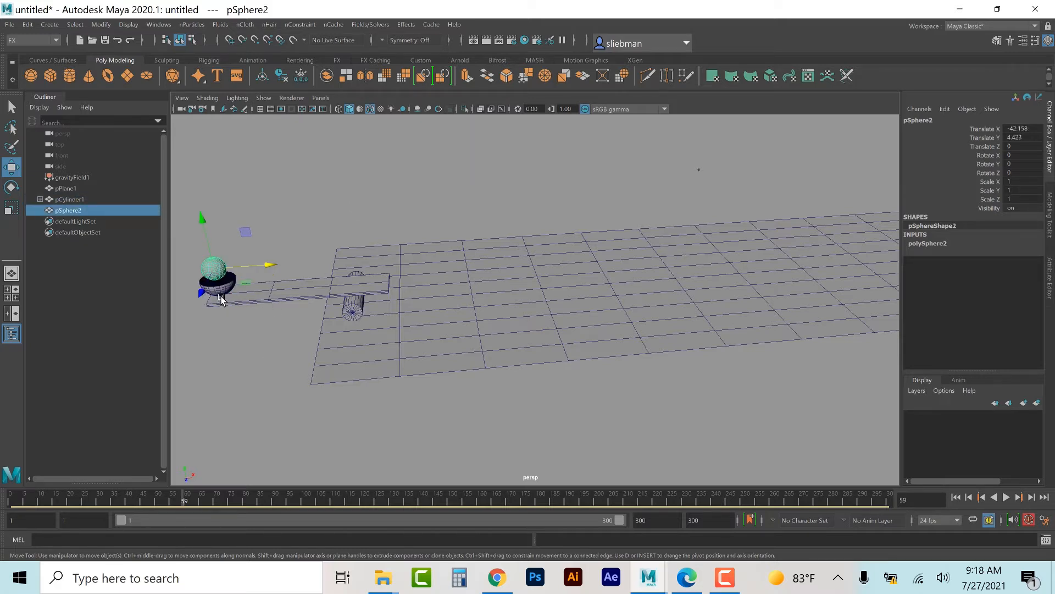
{"action": "left_click_drag", "start_coordinate": [202, 217], "coordinate": [200, 208]}
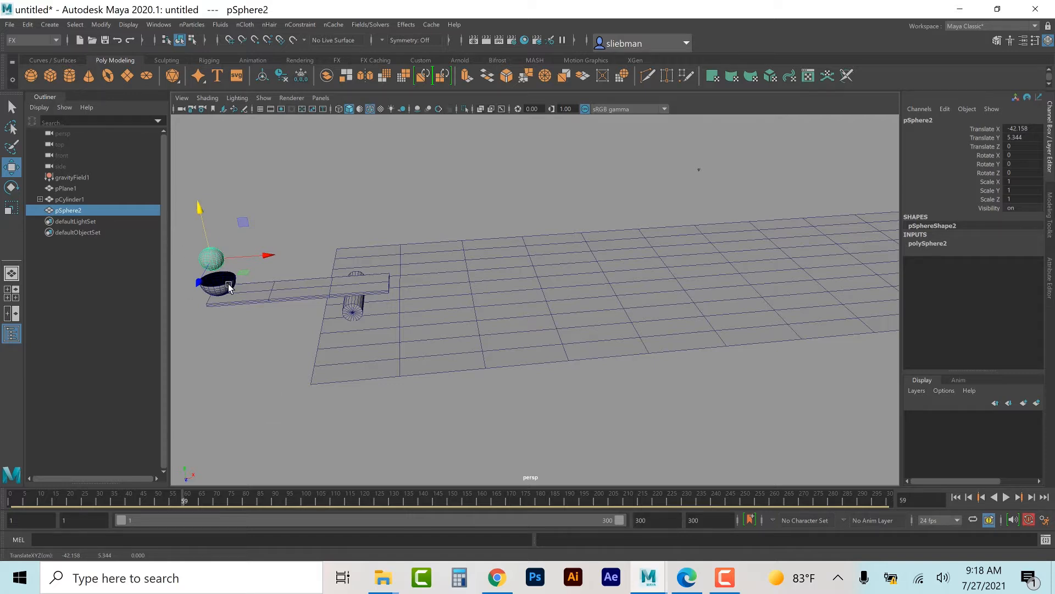
- Rename the floor plane as FLOOR and make it a passive rigid body
{"action": "left_click", "coordinate": [556, 321]}
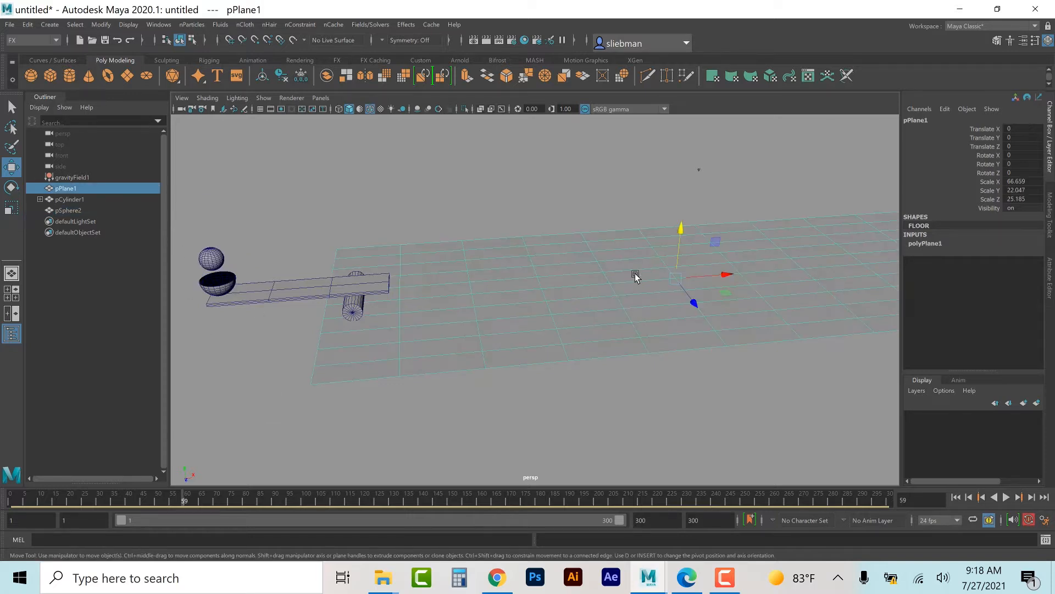
{"action": "double_click", "coordinate": [940, 121]}
{"action": "type", "text": "FLOOR"}
{"action": "key", "text": "Return"}
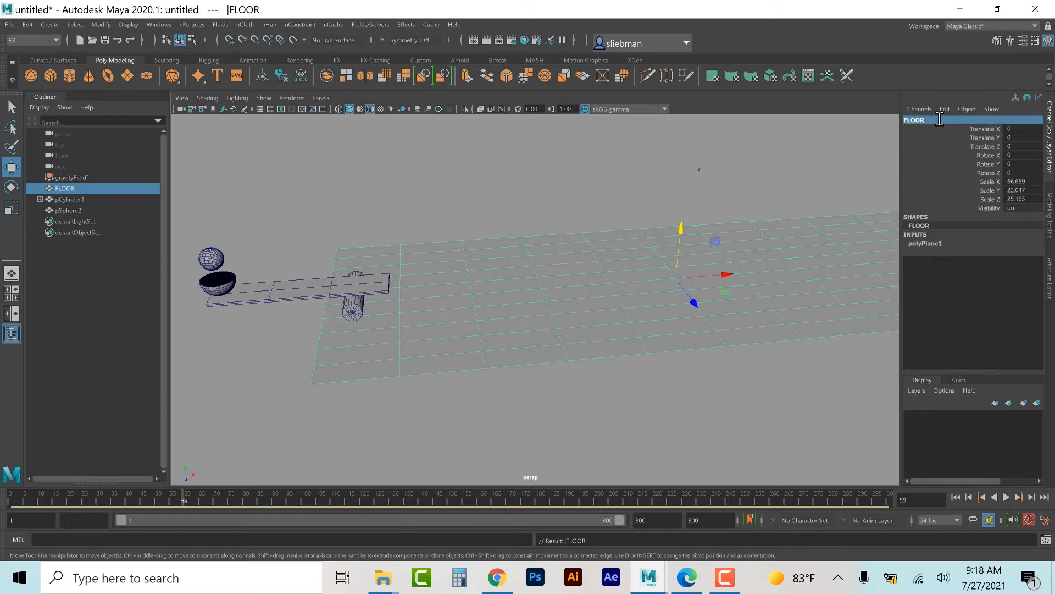
{"action": "left_click", "coordinate": [362, 26]}
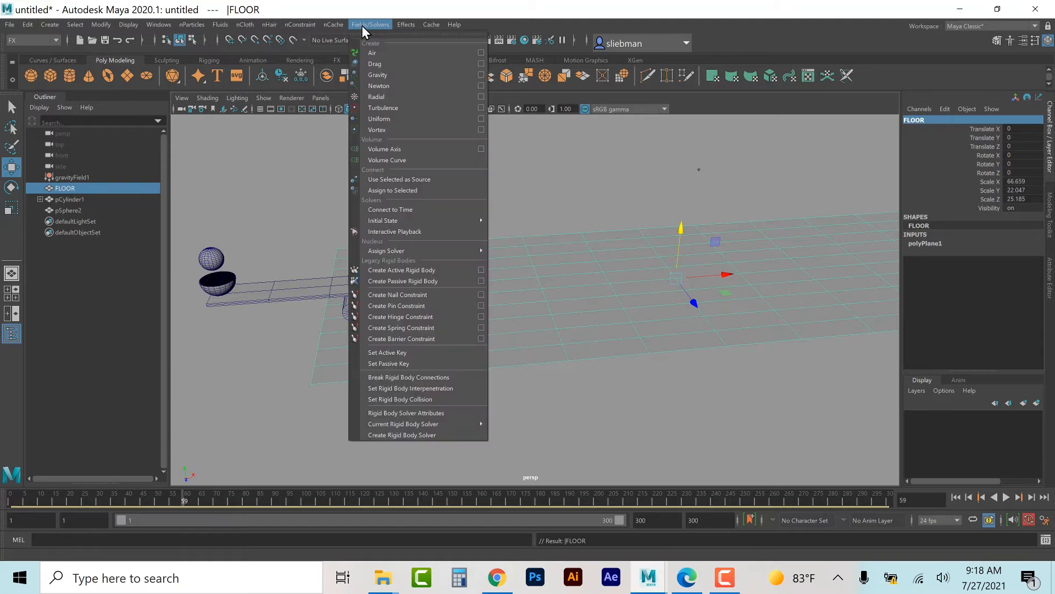
{"action": "left_click", "coordinate": [382, 279]}
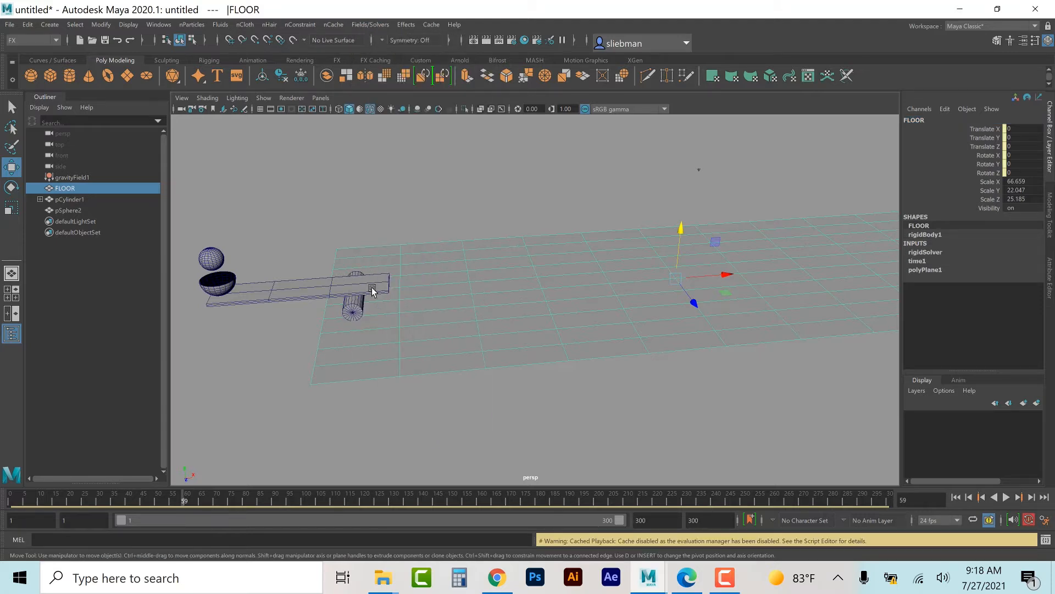
- Make the catapult's bowl a passive rigid body
{"action": "left_click", "coordinate": [209, 288]}
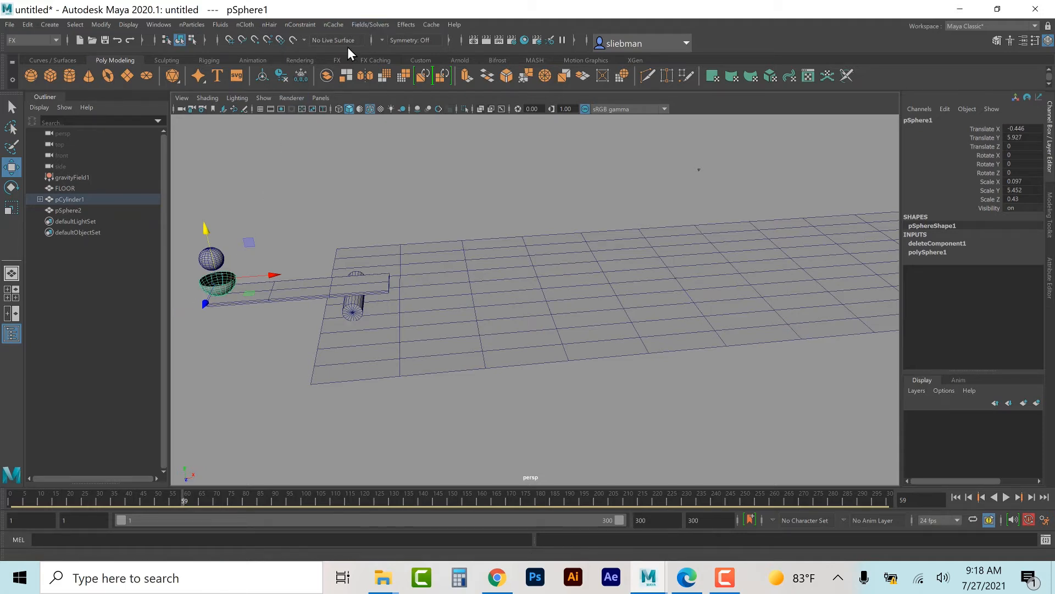
{"action": "left_click", "coordinate": [230, 220]}
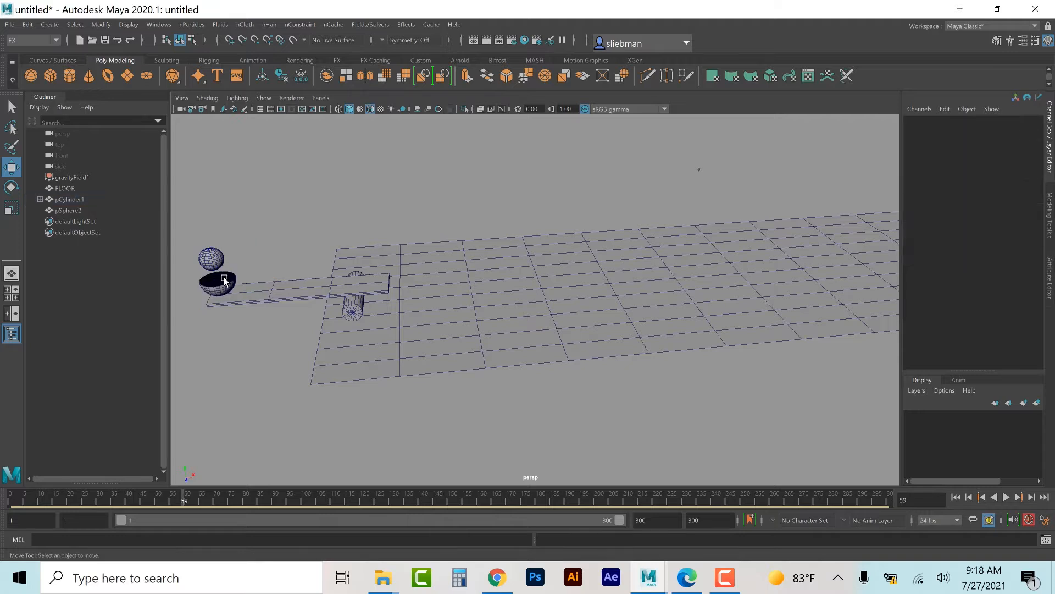
{"action": "left_click", "coordinate": [225, 281]}
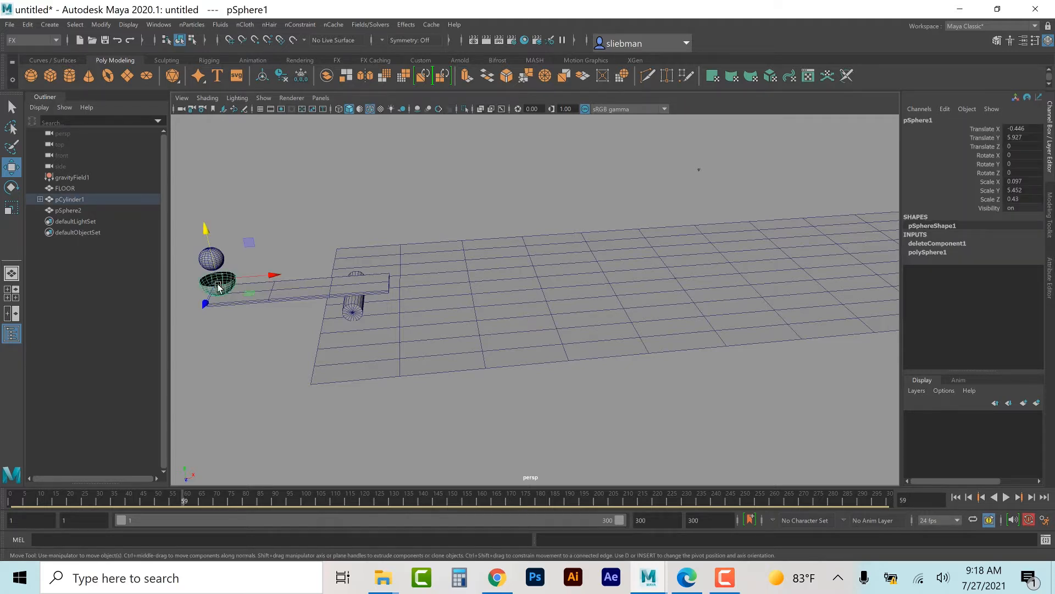
{"action": "left_click", "coordinate": [372, 24]}
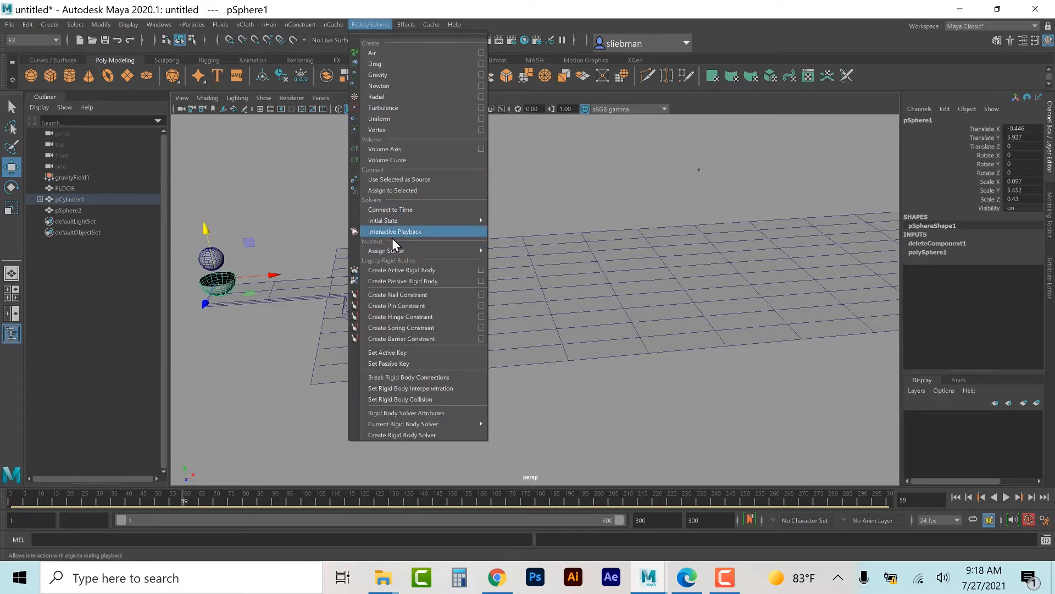
{"action": "left_click", "coordinate": [393, 280]}
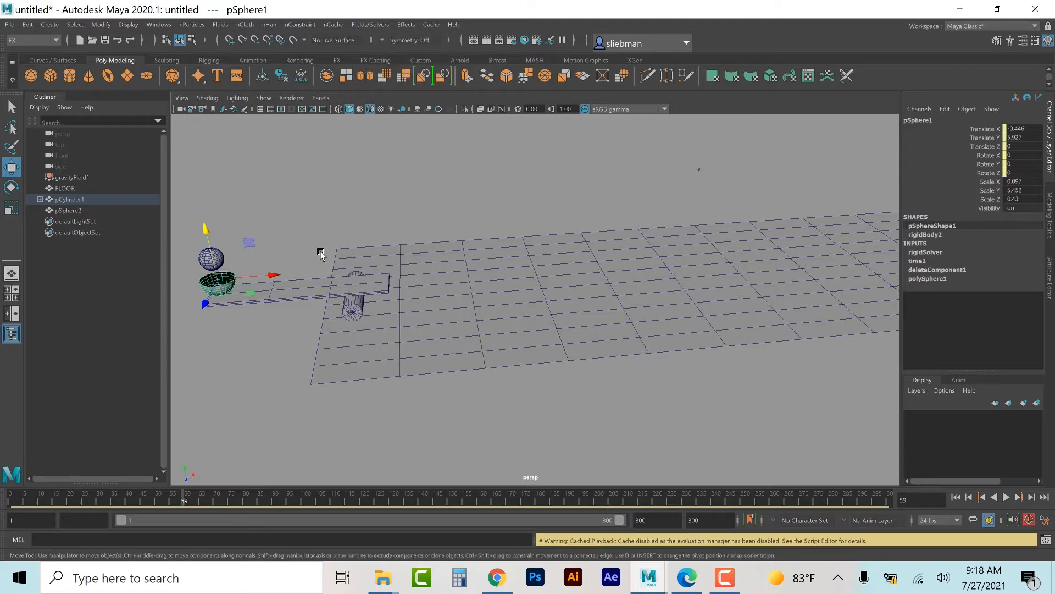
- Rename the ball above the bowl as Projectile
{"action": "left_click", "coordinate": [302, 183]}
{"action": "left_click", "coordinate": [206, 260]}
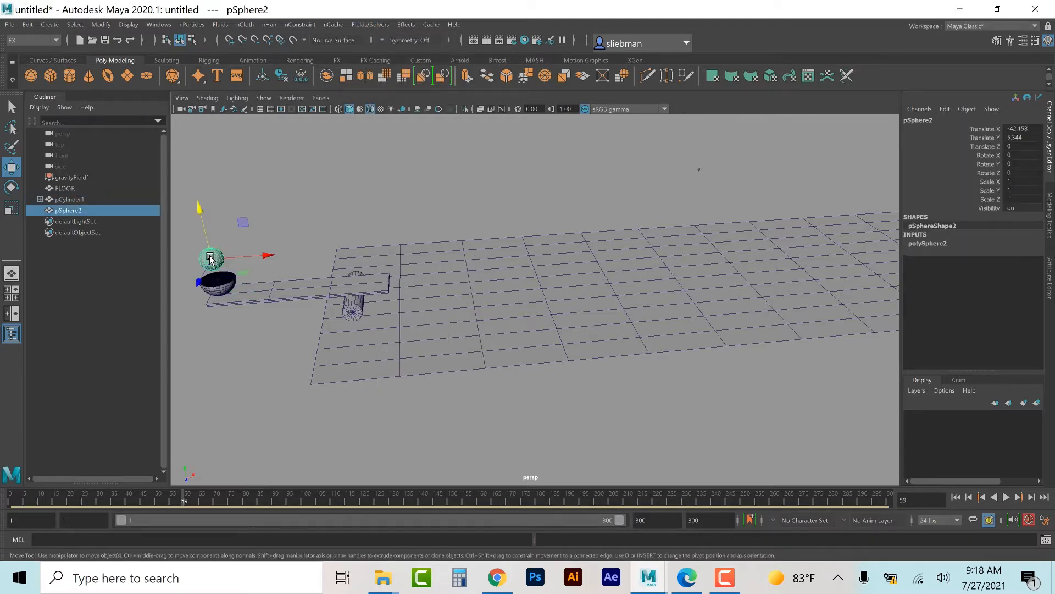
{"action": "left_click", "coordinate": [937, 120]}
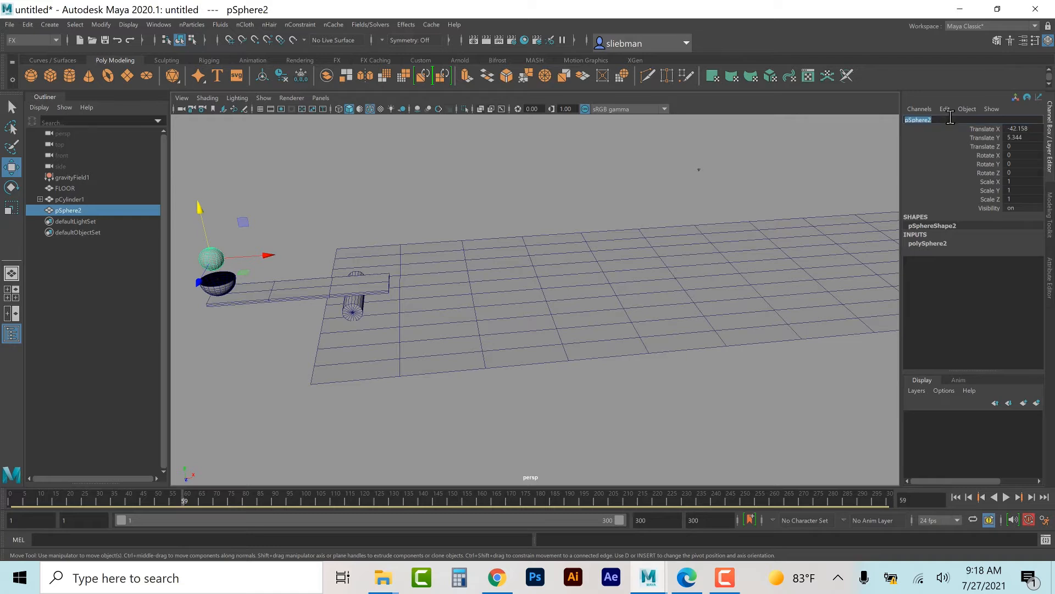
{"action": "type", "text": "Projectile"}
{"action": "key", "text": "Return"}
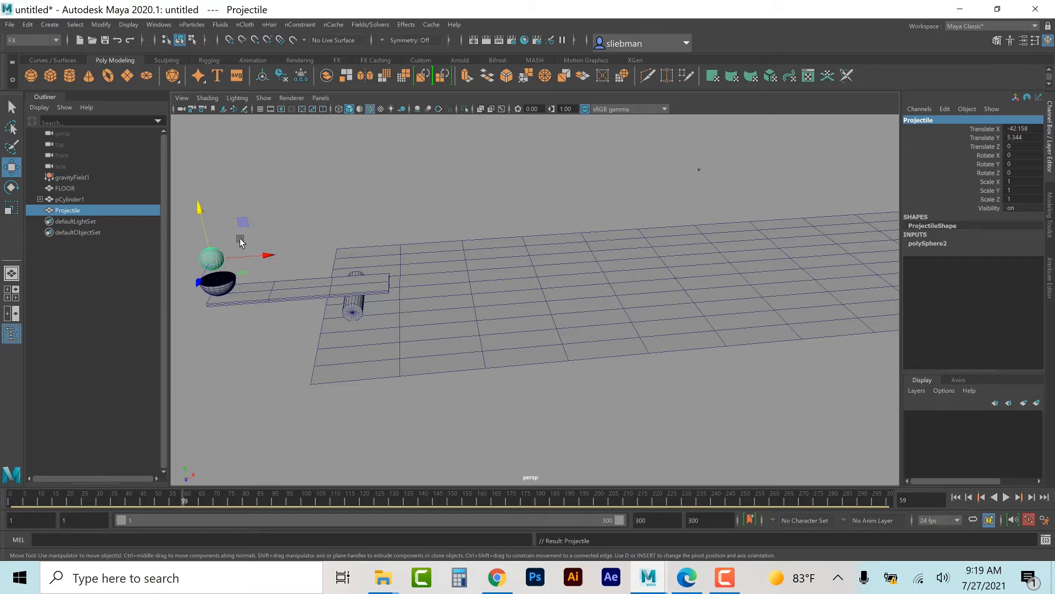
- Add a gravity field to the projectile and raise the field's icon to about 11.6 in Y
{"action": "left_click", "coordinate": [377, 25]}
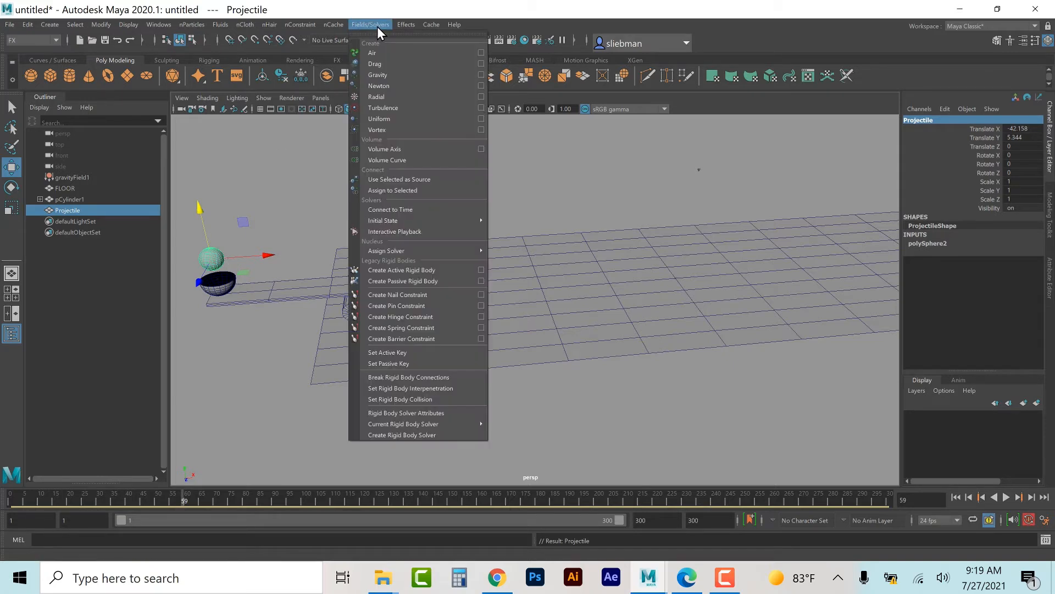
{"action": "left_click", "coordinate": [381, 75]}
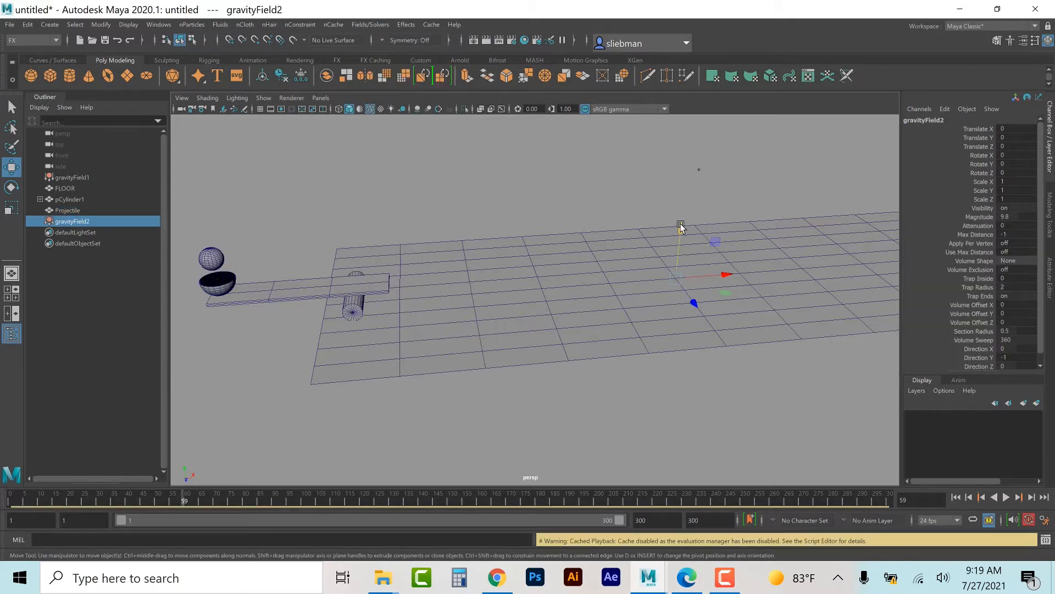
{"action": "left_click_drag", "start_coordinate": [680, 228], "coordinate": [710, 106]}
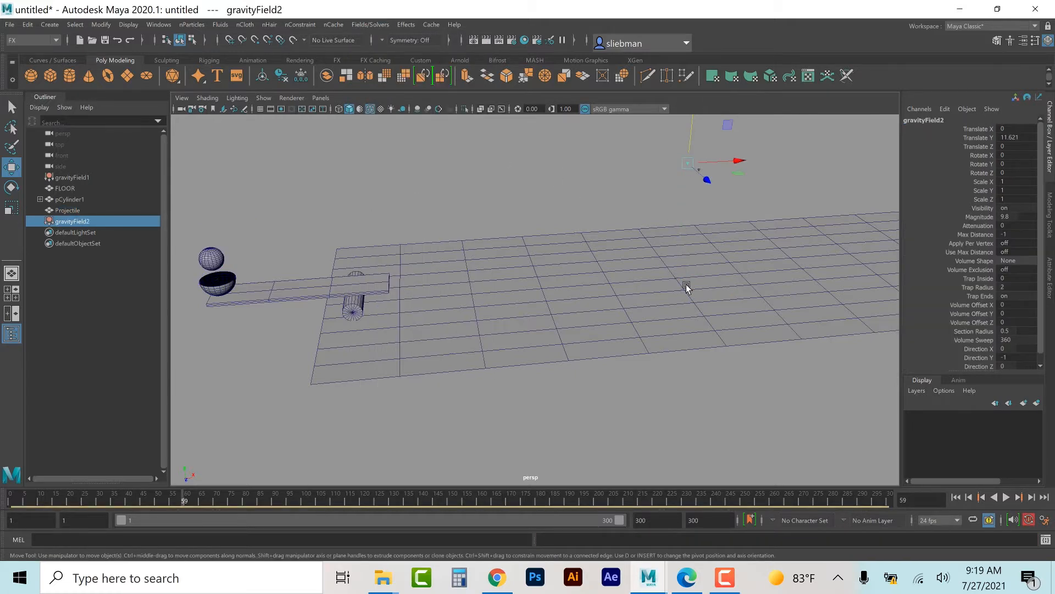
{"action": "left_click", "coordinate": [390, 171]}
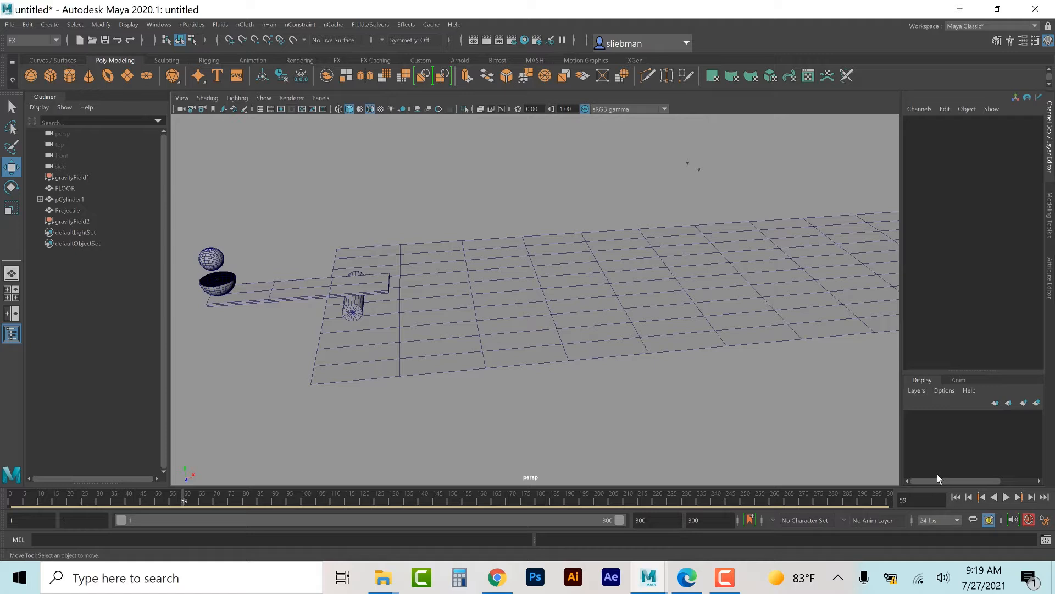
- Play the simulation from the first frame to check the projectile's fall into the bowl, and rewind to frame 1
{"action": "left_click", "coordinate": [957, 500]}
{"action": "left_click", "coordinate": [1006, 497]}
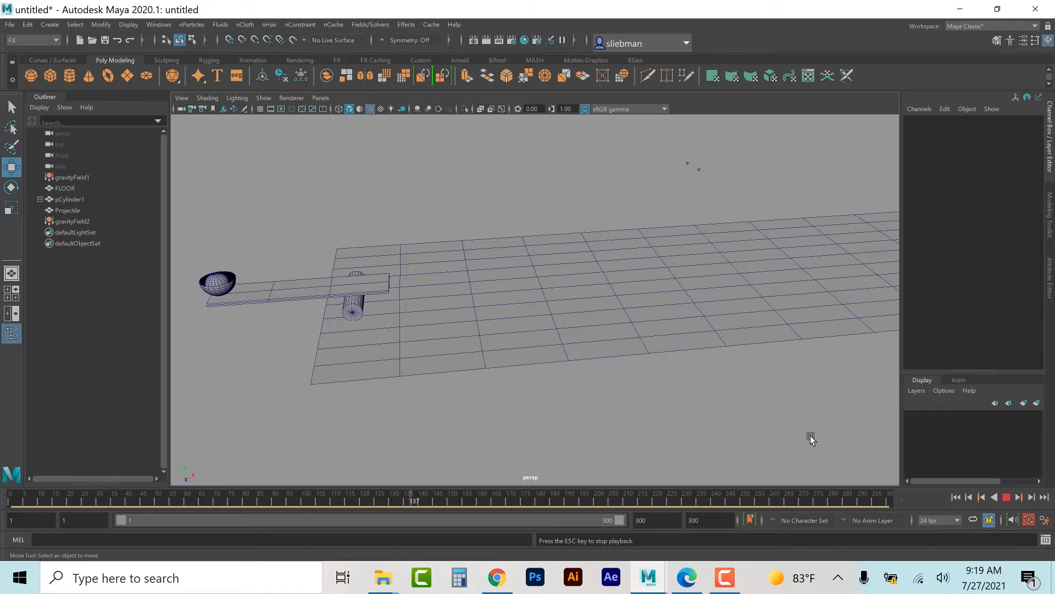
{"action": "left_click", "coordinate": [1006, 496]}
{"action": "left_click", "coordinate": [957, 497]}
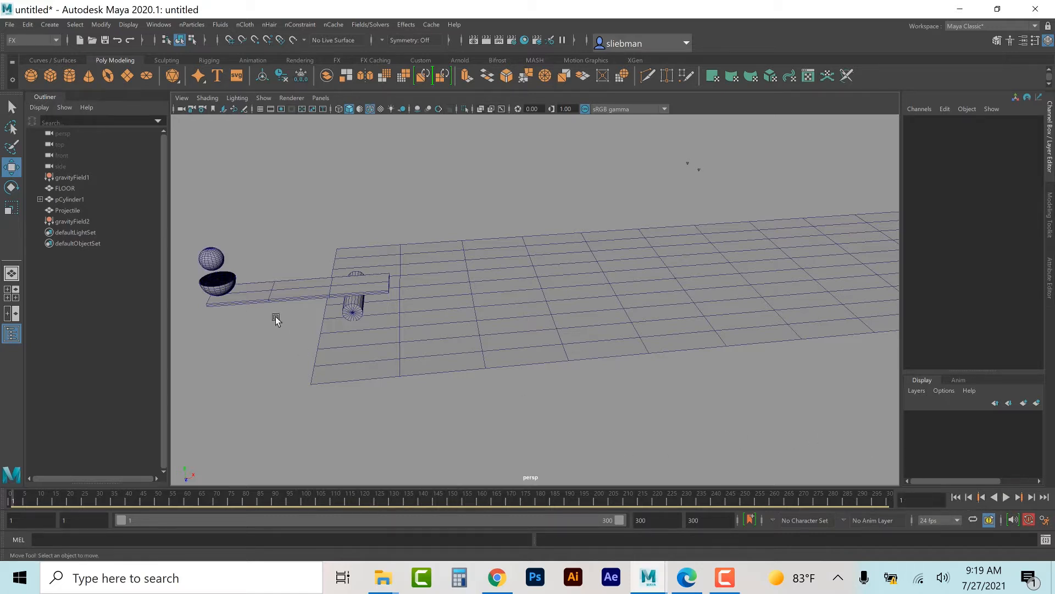
- Frame the bowl up close and display its face normals
{"action": "left_click", "coordinate": [215, 278]}
{"action": "left_click", "coordinate": [209, 289]}
{"action": "left_click", "coordinate": [210, 288]}
{"action": "key", "text": "f"}
{"action": "left_click", "coordinate": [227, 288]}
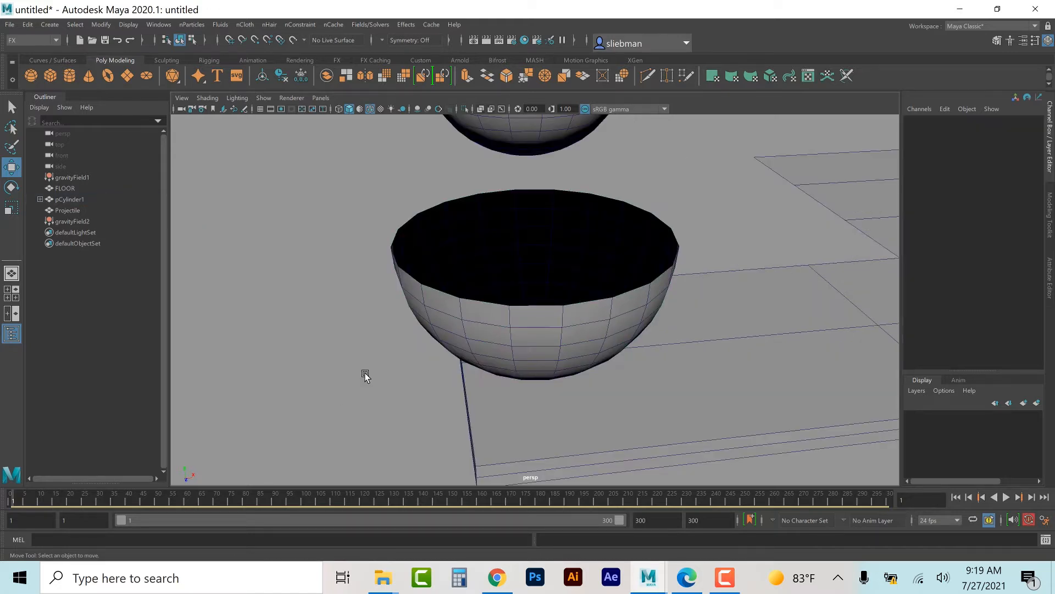
{"action": "left_click", "coordinate": [587, 258]}
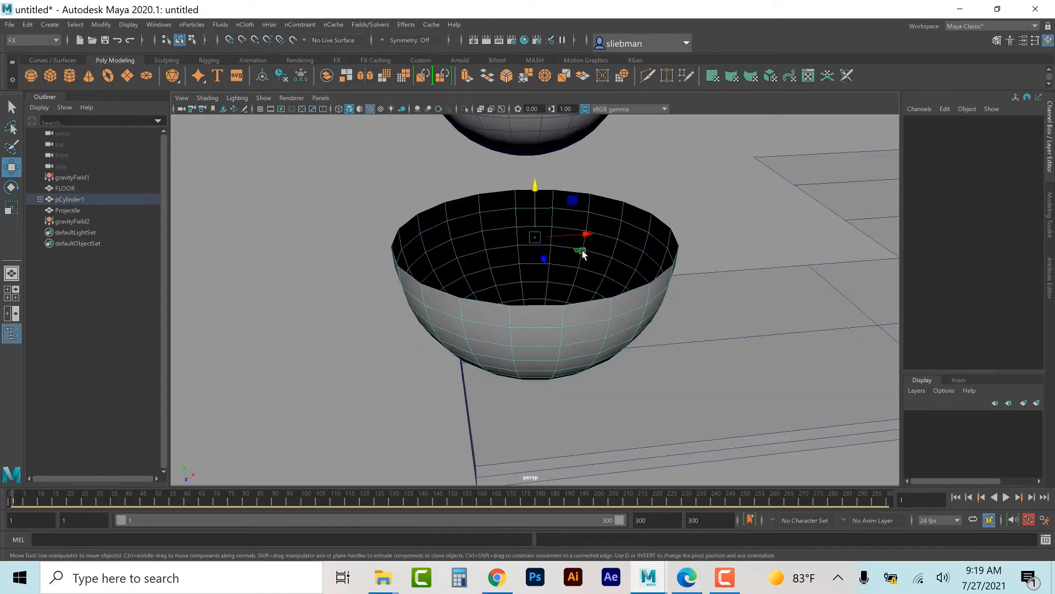
{"action": "left_click", "coordinate": [128, 26]}
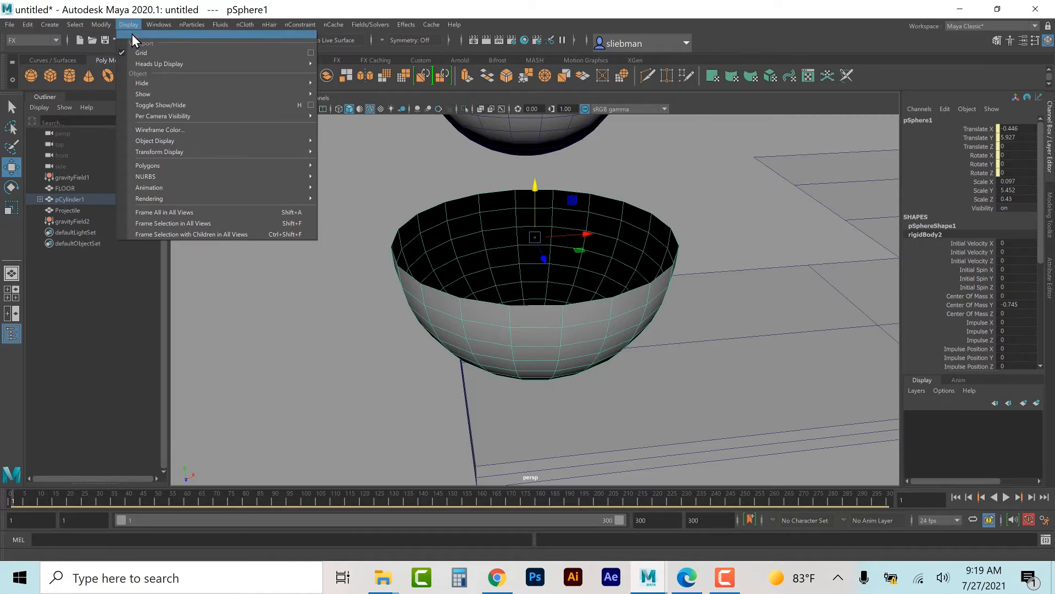
{"action": "mouse_move", "coordinate": [153, 164]}
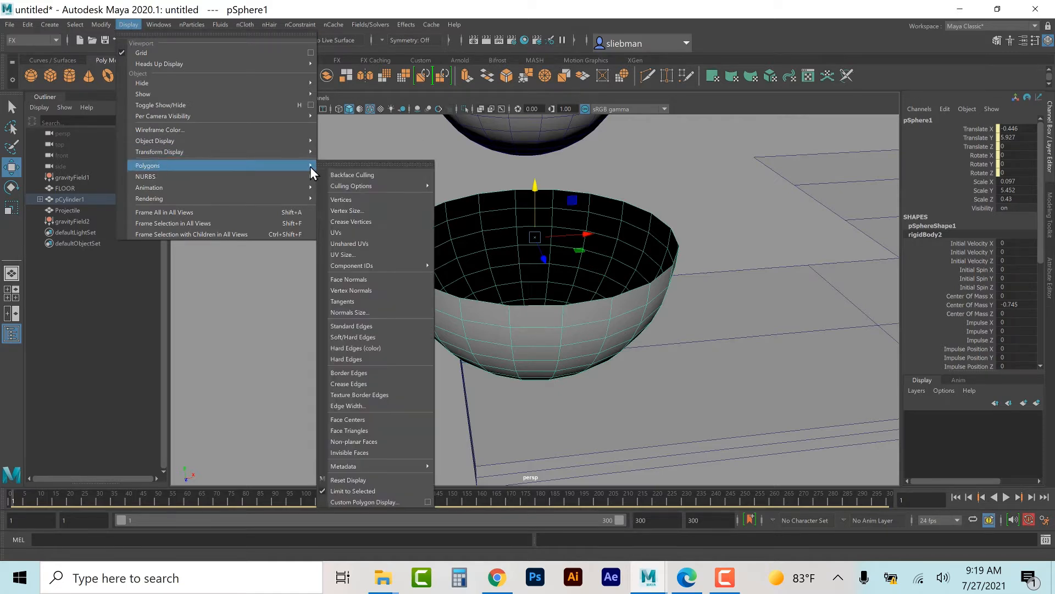
{"action": "left_click", "coordinate": [335, 280]}
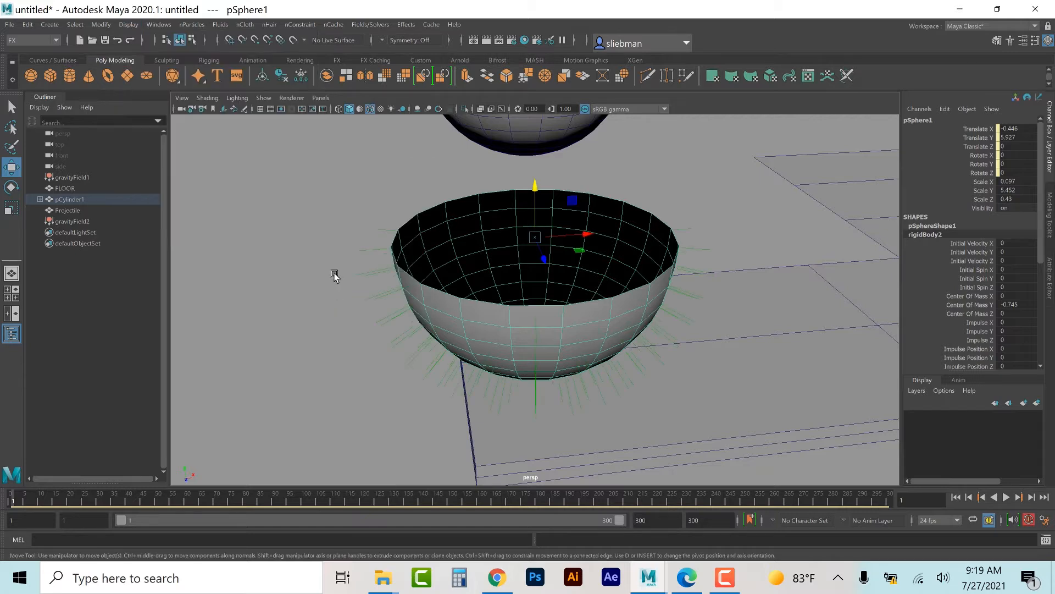
{"action": "left_click", "coordinate": [409, 380]}
{"action": "left_click", "coordinate": [455, 303]}
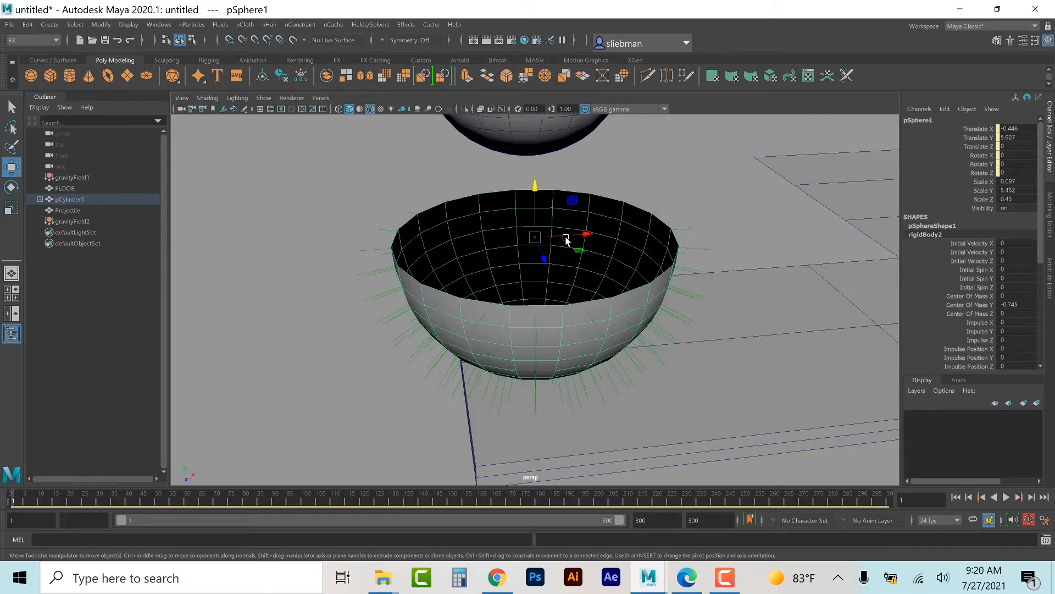
- Switch to the Modeling menu set and reverse the bowl's normals to point inward
{"action": "left_click", "coordinate": [51, 41]}
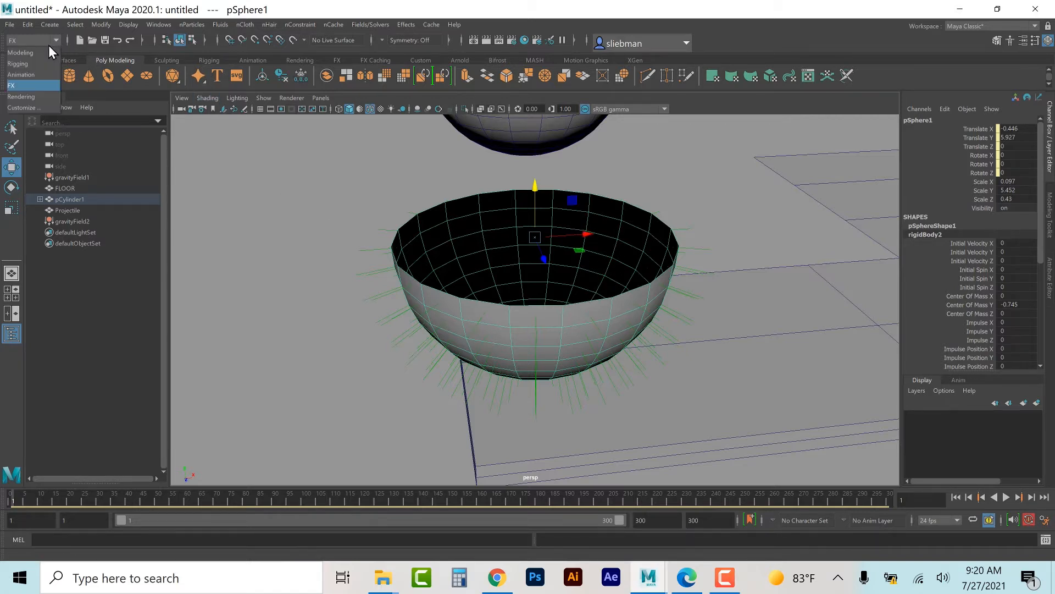
{"action": "left_click", "coordinate": [48, 52]}
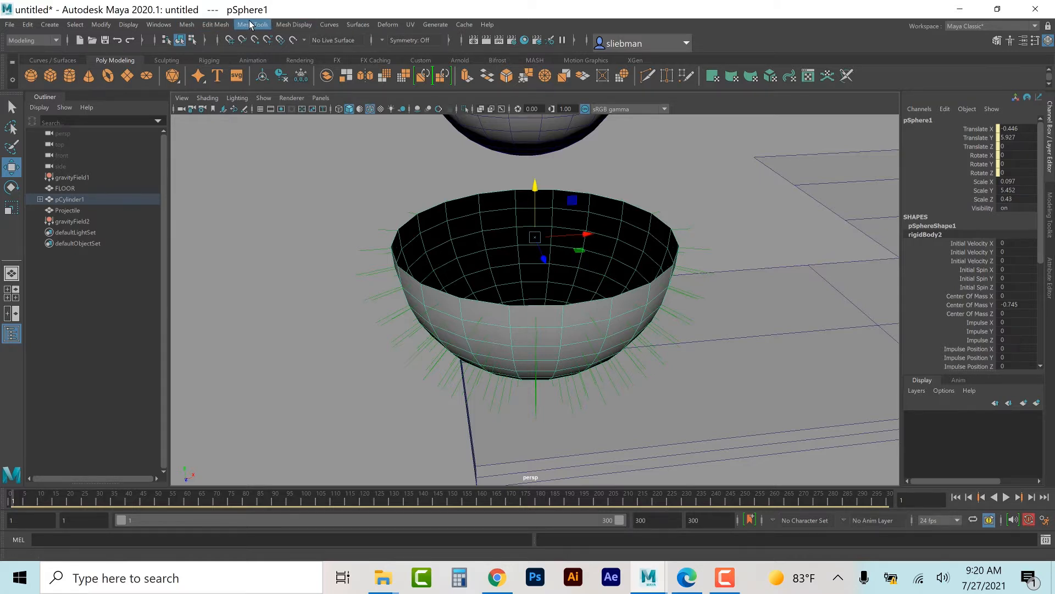
{"action": "left_click", "coordinate": [277, 26]}
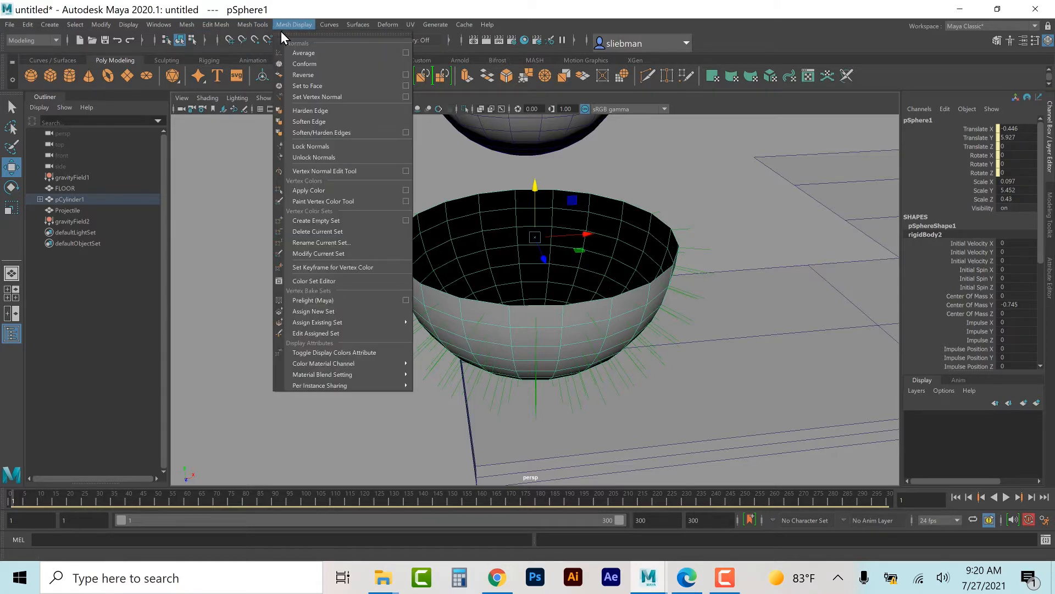
{"action": "left_click", "coordinate": [296, 77]}
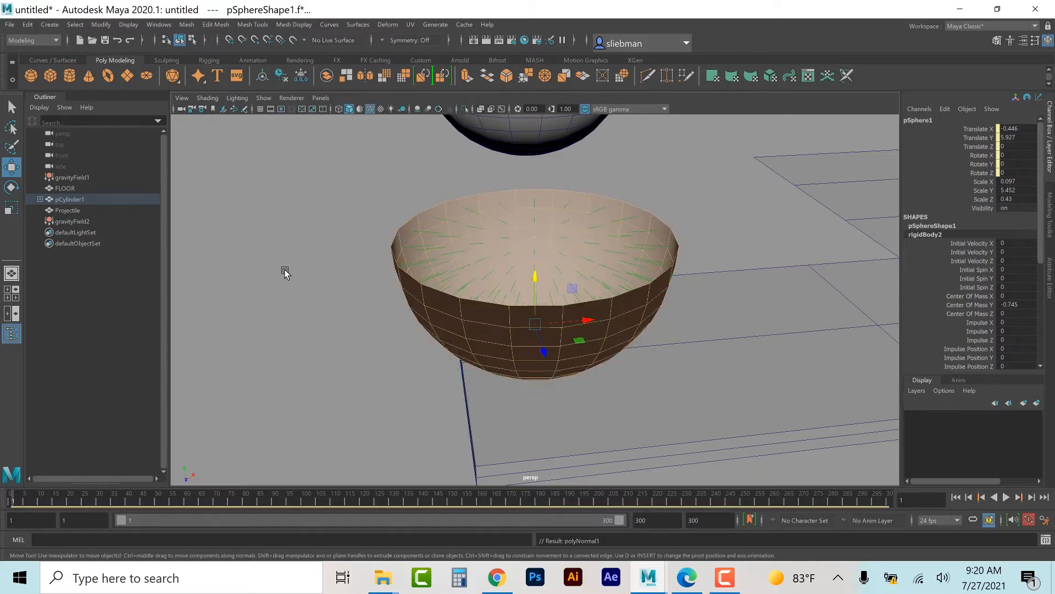
{"action": "left_click", "coordinate": [284, 275]}
{"action": "left_click", "coordinate": [408, 249]}
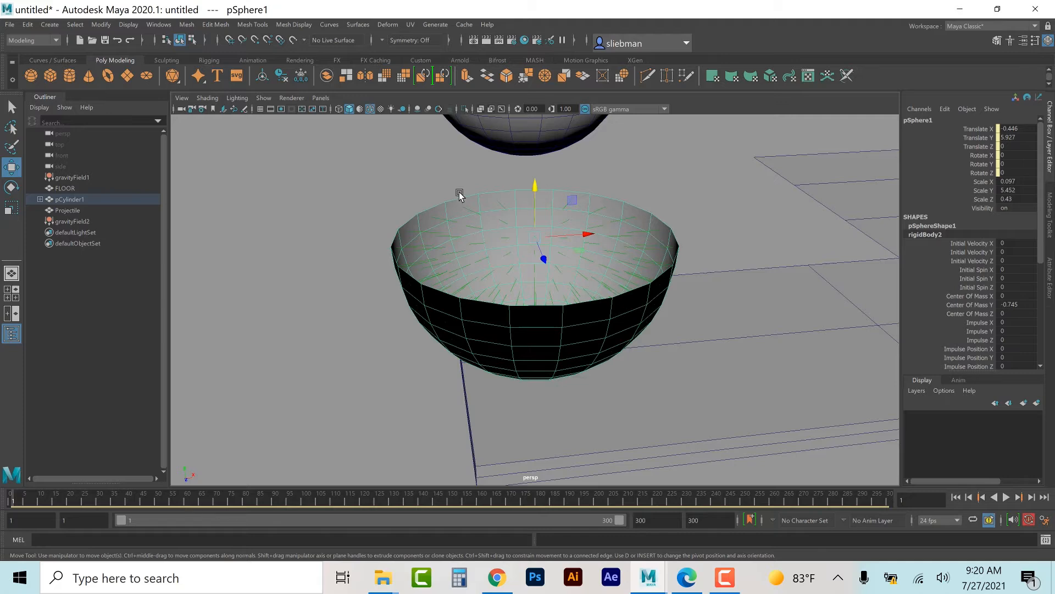
{"action": "left_click", "coordinate": [389, 173]}
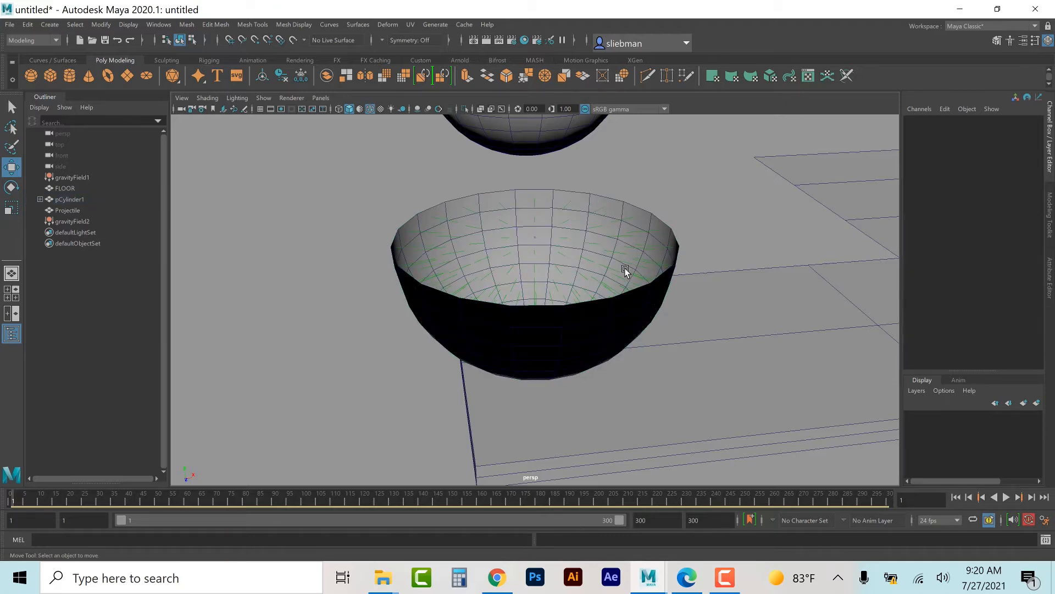
- Select the bowl and turn off its face normals display
{"action": "mouse_move", "coordinate": [504, 256]}
{"action": "left_mouse_down", "text": "alt"}
{"action": "mouse_move", "coordinate": [500, 276]}
{"action": "mouse_move", "coordinate": [506, 254]}
{"action": "mouse_move", "coordinate": [504, 263]}
{"action": "left_mouse_up", "text": "alt"}
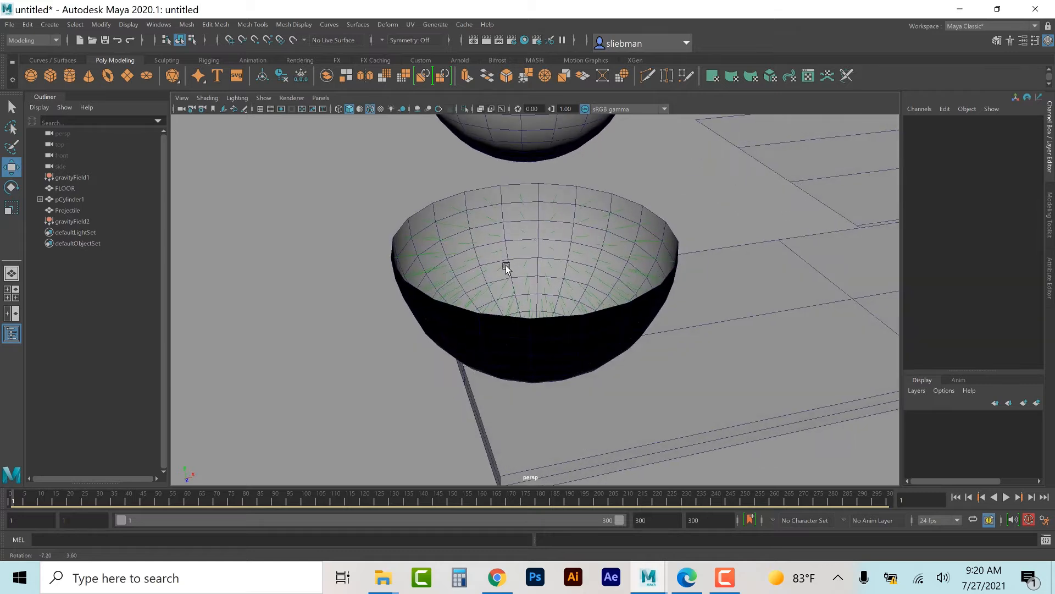
{"action": "left_click", "coordinate": [483, 230]}
{"action": "left_click", "coordinate": [126, 26]}
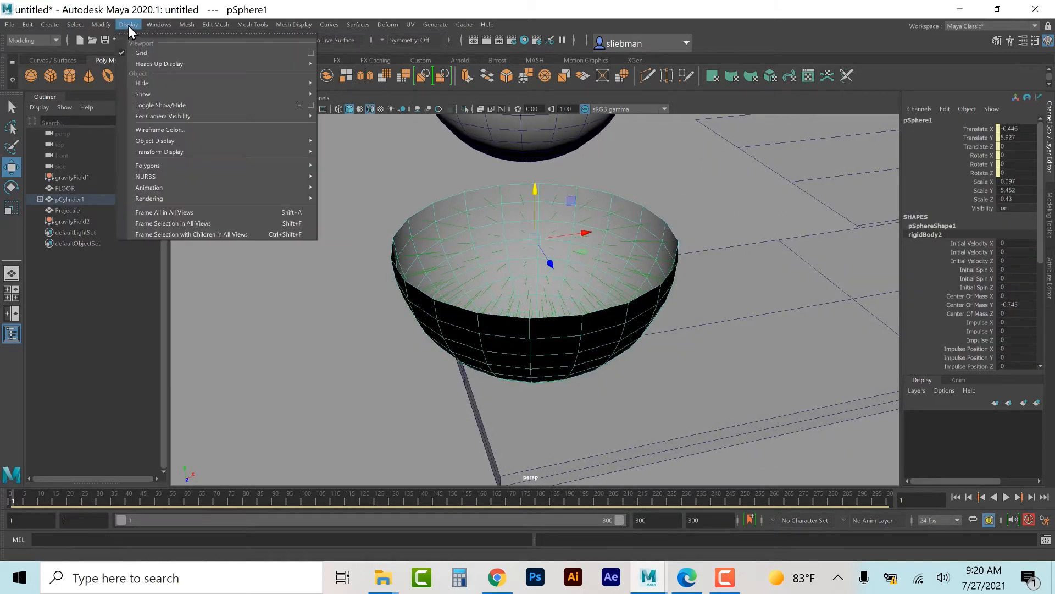
{"action": "mouse_move", "coordinate": [156, 164]}
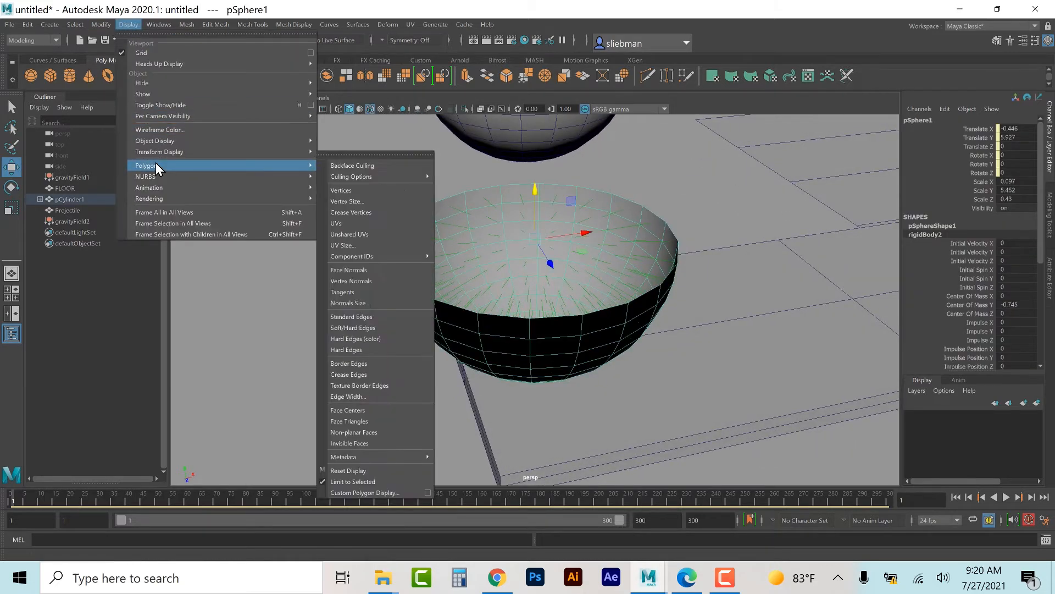
{"action": "left_click", "coordinate": [338, 269]}
{"action": "left_click", "coordinate": [337, 271]}
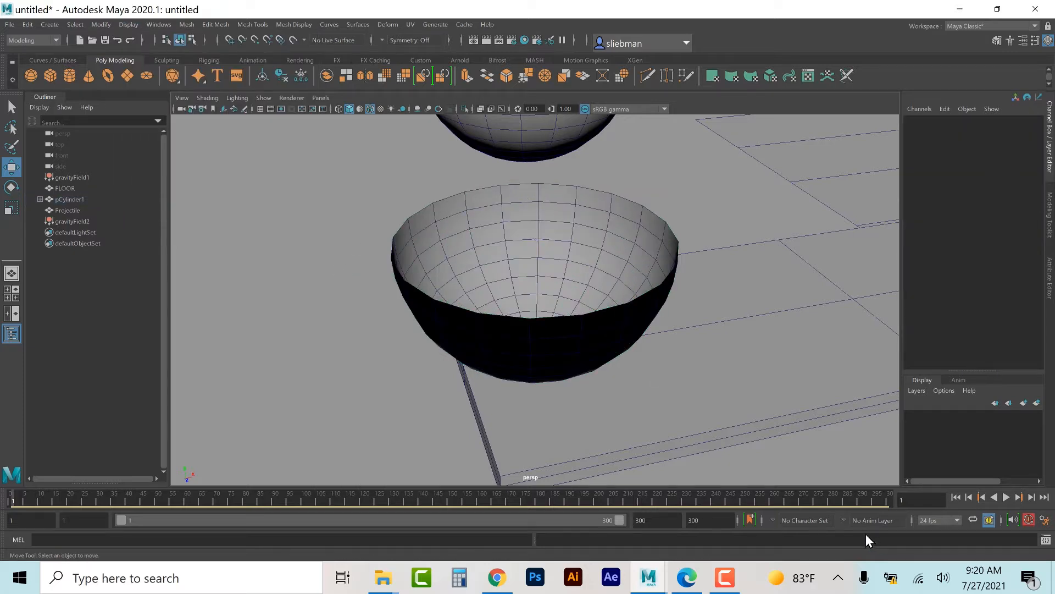
- Play the simulation twice from different viewing angles to check the projectile's fall into the bowl, rewinding to frame 1 each time
{"action": "scroll", "coordinate": [812, 342], "scroll_direction": "down", "scroll_amount": 5}
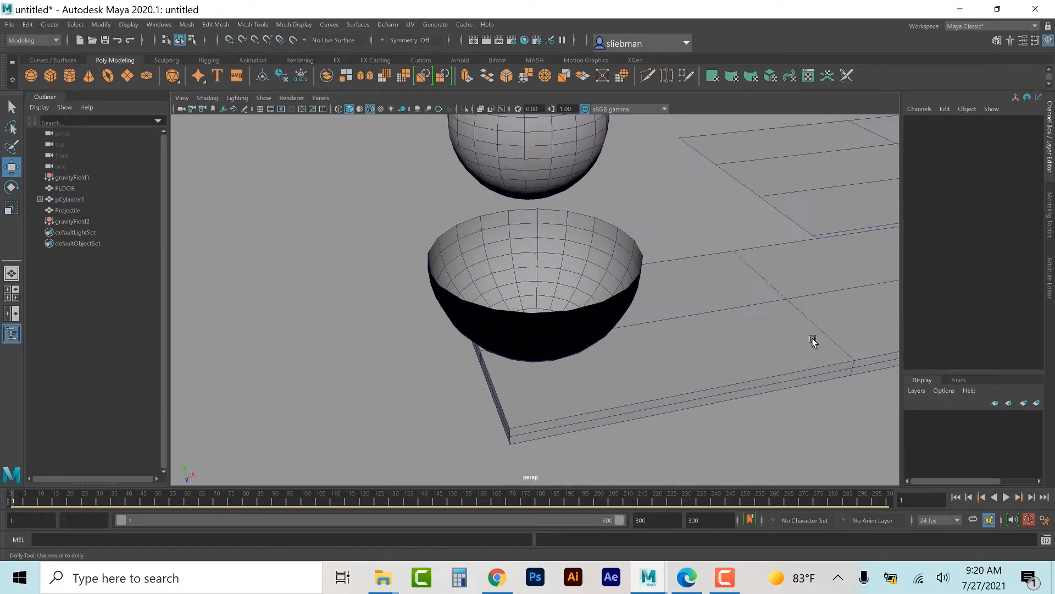
{"action": "left_click", "coordinate": [1007, 497]}
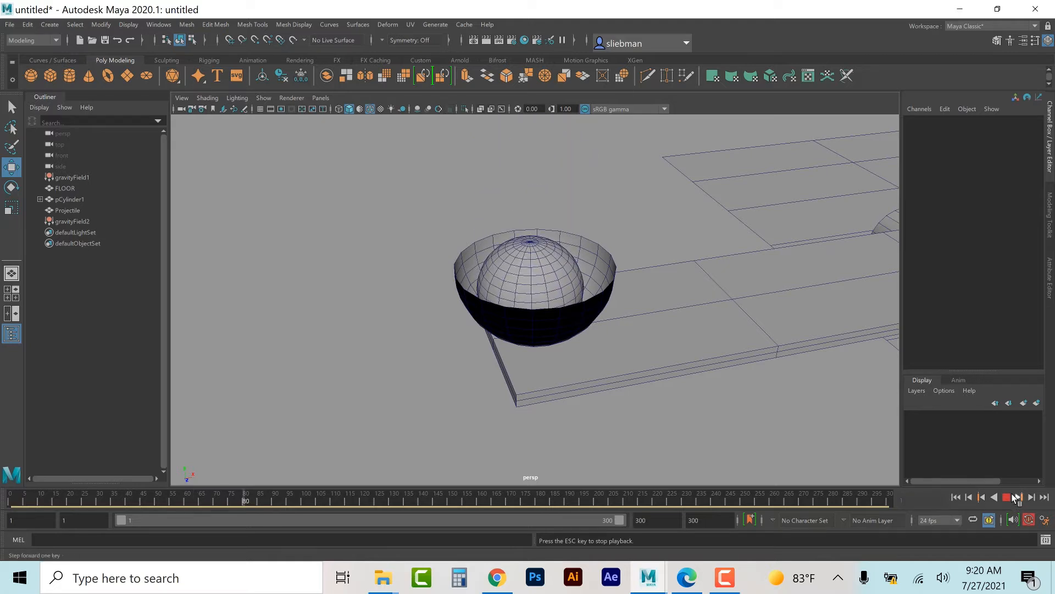
{"action": "left_click", "coordinate": [1007, 497]}
{"action": "left_click", "coordinate": [956, 497]}
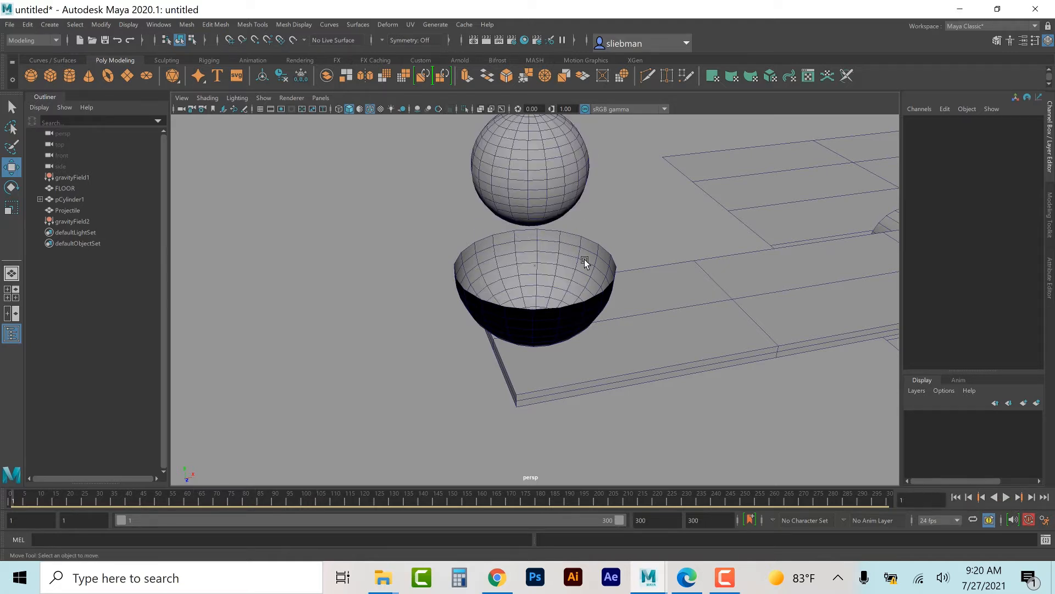
{"action": "mouse_move", "coordinate": [618, 328]}
{"action": "left_mouse_down", "text": "alt"}
{"action": "mouse_move", "coordinate": [596, 297]}
{"action": "mouse_move", "coordinate": [605, 319]}
{"action": "left_mouse_up", "text": "alt"}
{"action": "left_click", "coordinate": [1007, 497]}
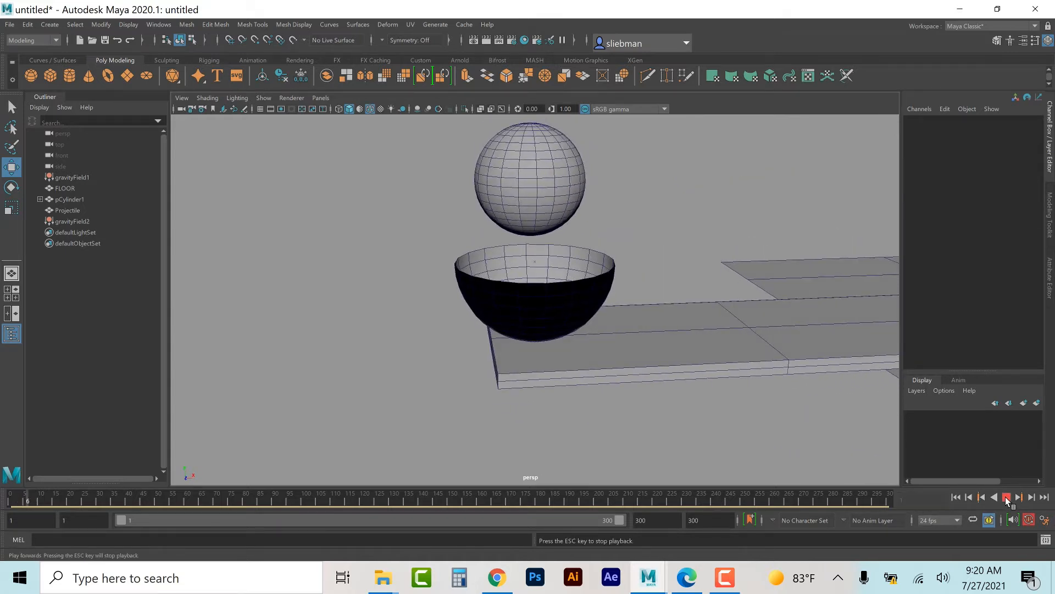
{"action": "left_click", "coordinate": [1006, 497]}
{"action": "left_click", "coordinate": [956, 497]}
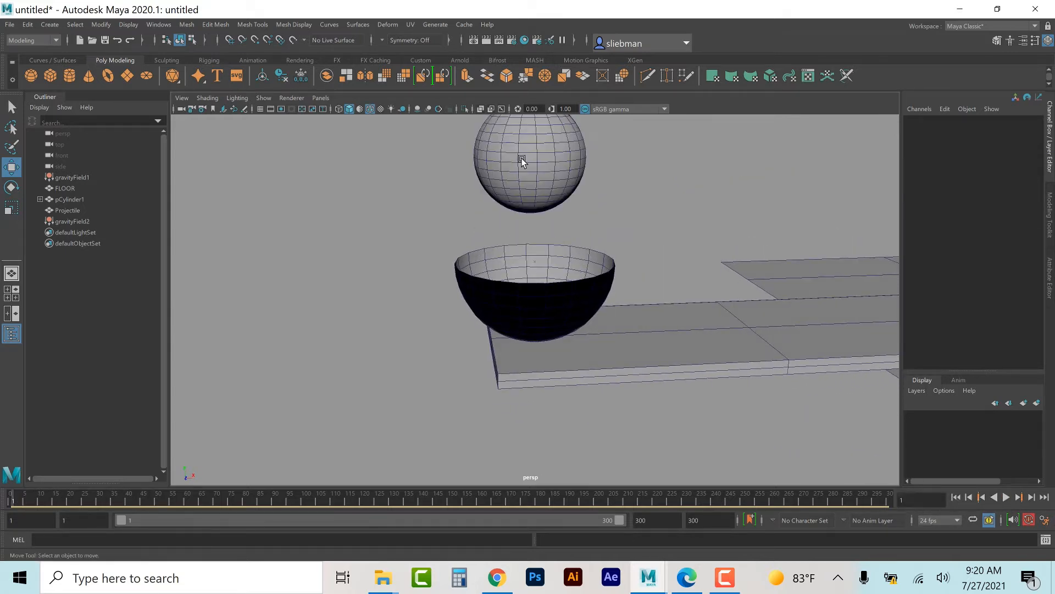
- Set the projectile's rigid body static friction to 0.081, dynamic friction to 0.043 and bounciness to 0.766, and the bowl's bounciness to 0.701
{"action": "left_click", "coordinate": [519, 151]}
{"action": "key", "text": "ctrl+a"}
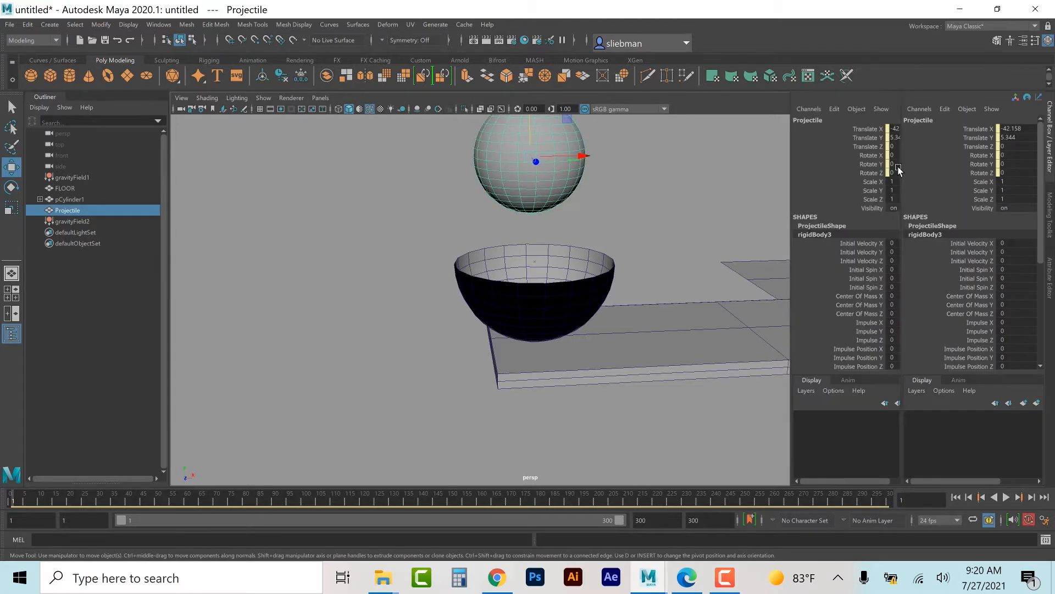
{"action": "left_click", "coordinate": [922, 118]}
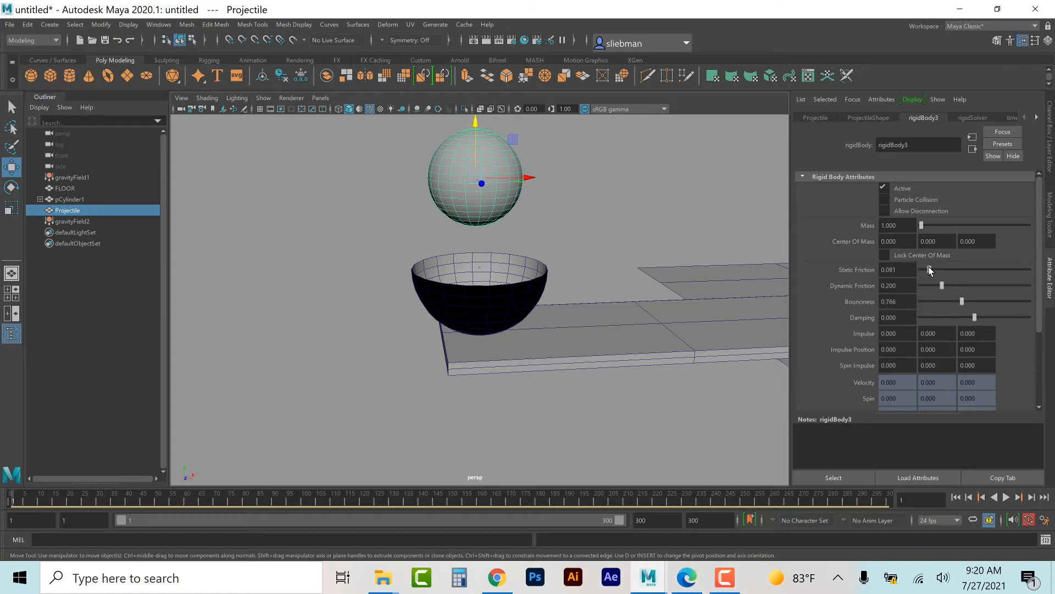
{"action": "left_click", "coordinate": [468, 260]}
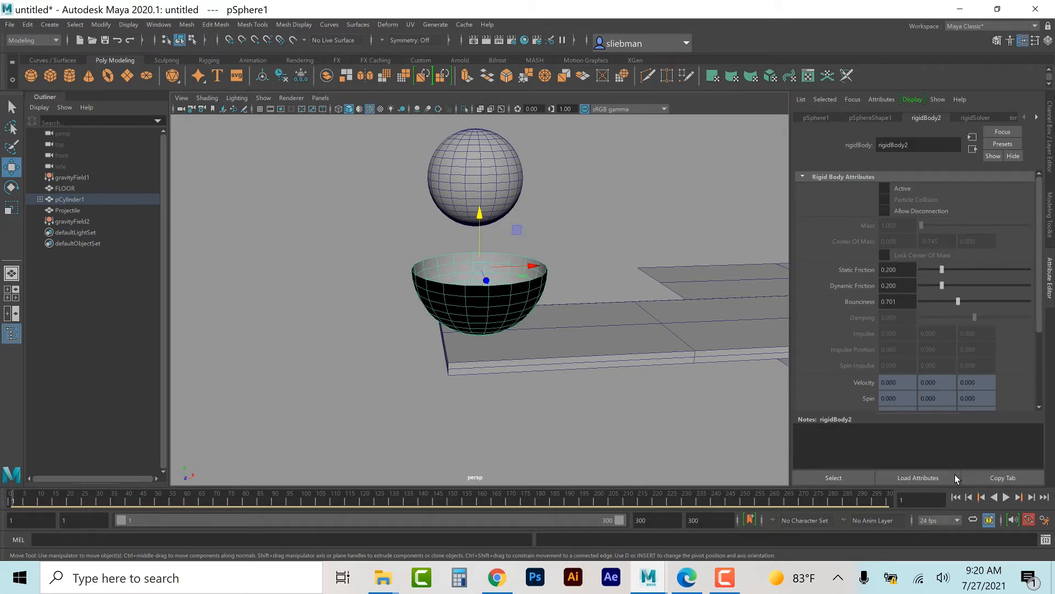
- Replay the simulation from frame 1 and examine where the projectile meets the bowl from underneath and from the side
{"action": "left_click", "coordinate": [1006, 496]}
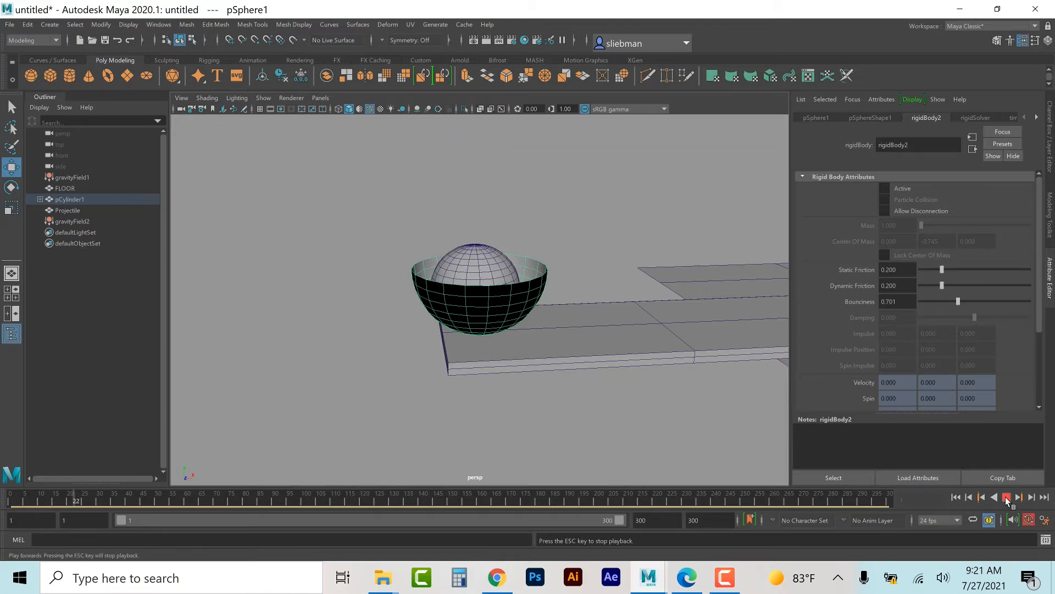
{"action": "left_click", "coordinate": [1007, 497]}
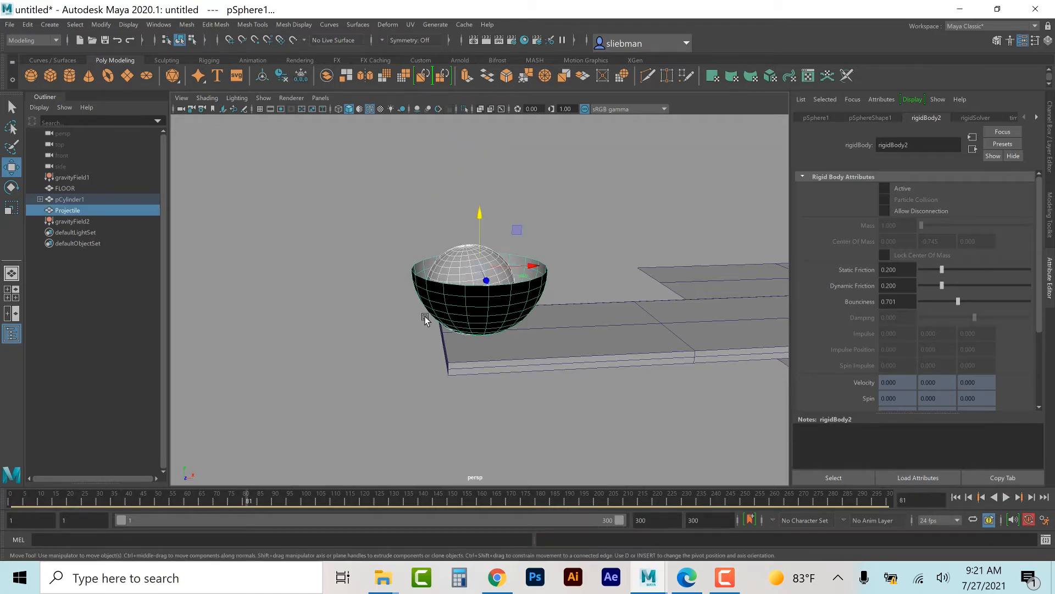
{"action": "left_click", "coordinate": [955, 498]}
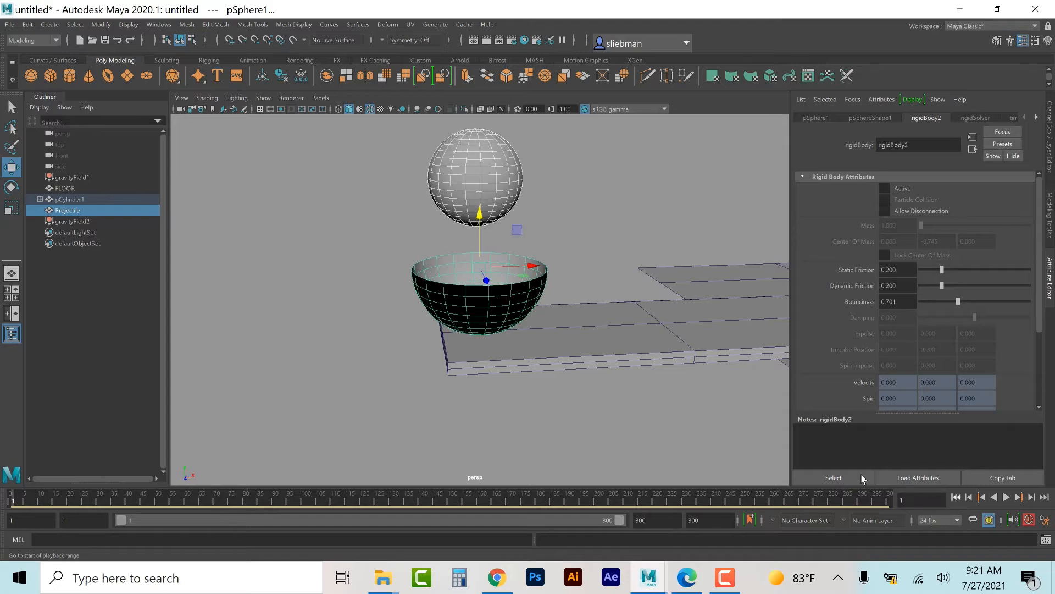
{"action": "left_click", "coordinate": [733, 452]}
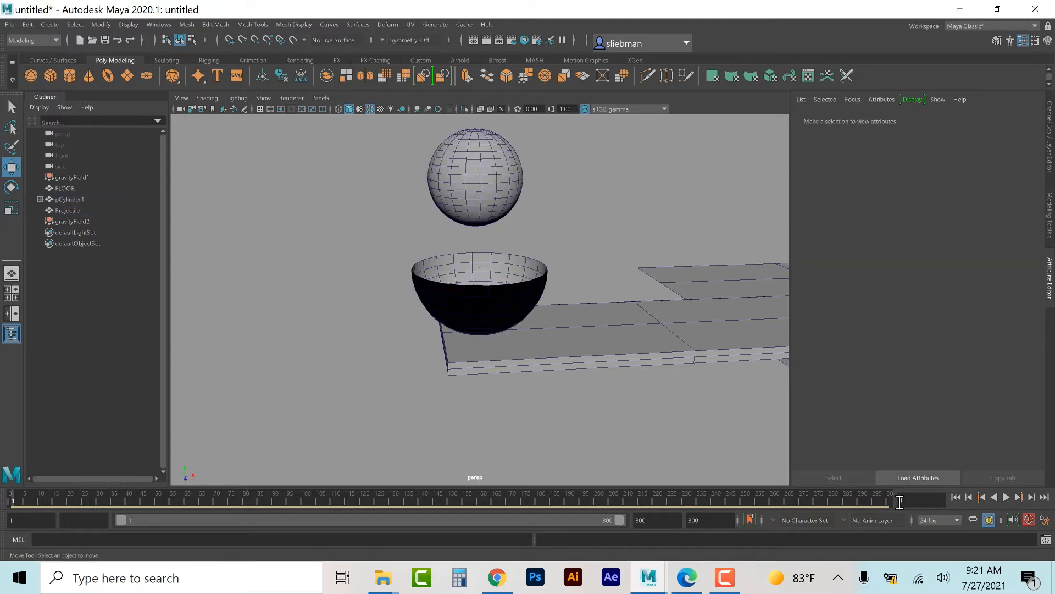
{"action": "left_click", "coordinate": [1006, 497]}
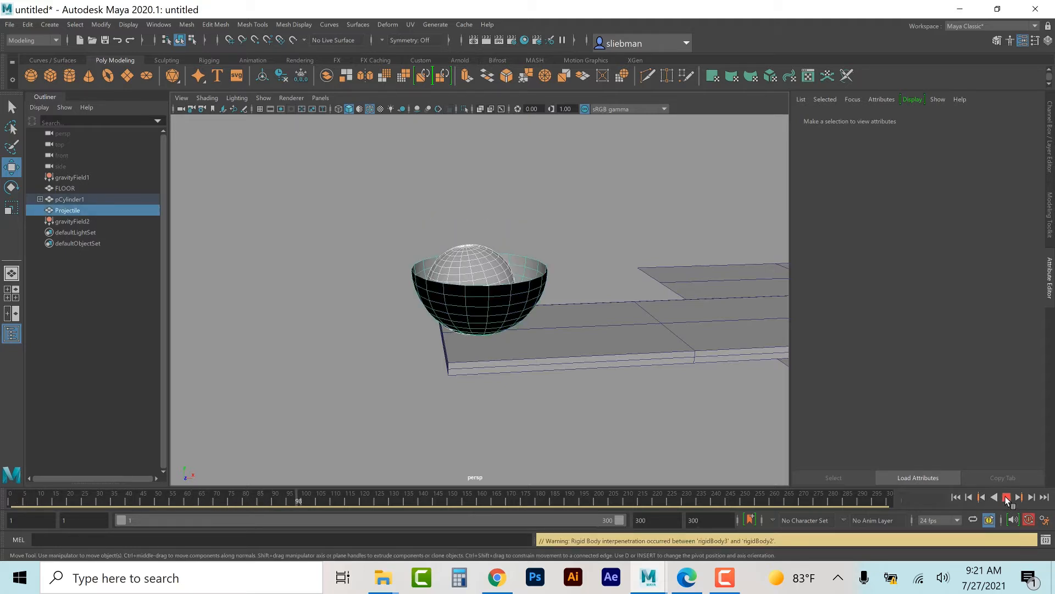
{"action": "left_click", "coordinate": [1007, 497]}
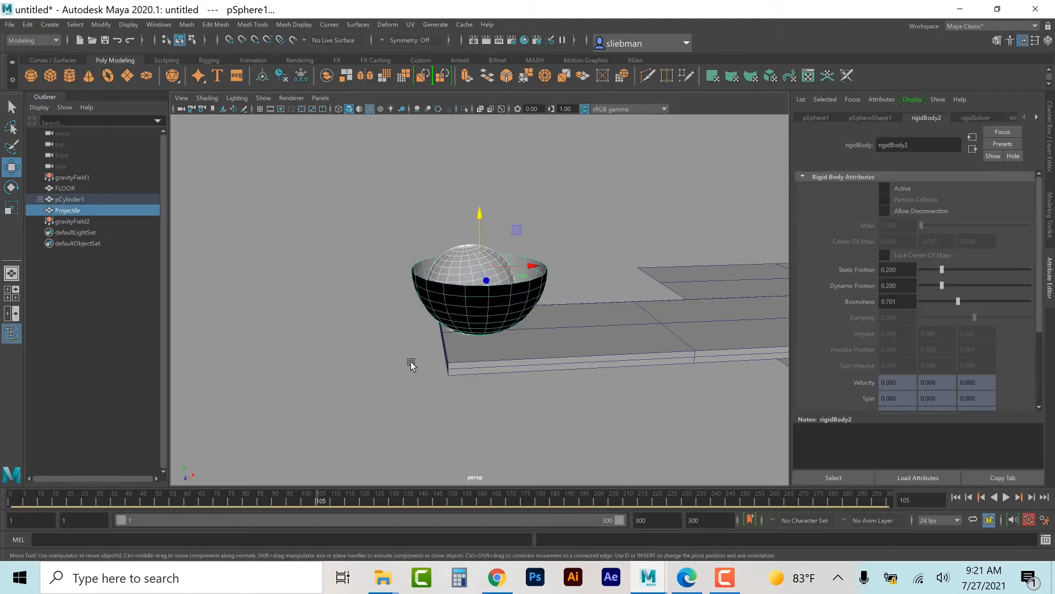
{"action": "left_click_drag", "start_coordinate": [463, 369], "coordinate": [516, 353], "text": "alt"}
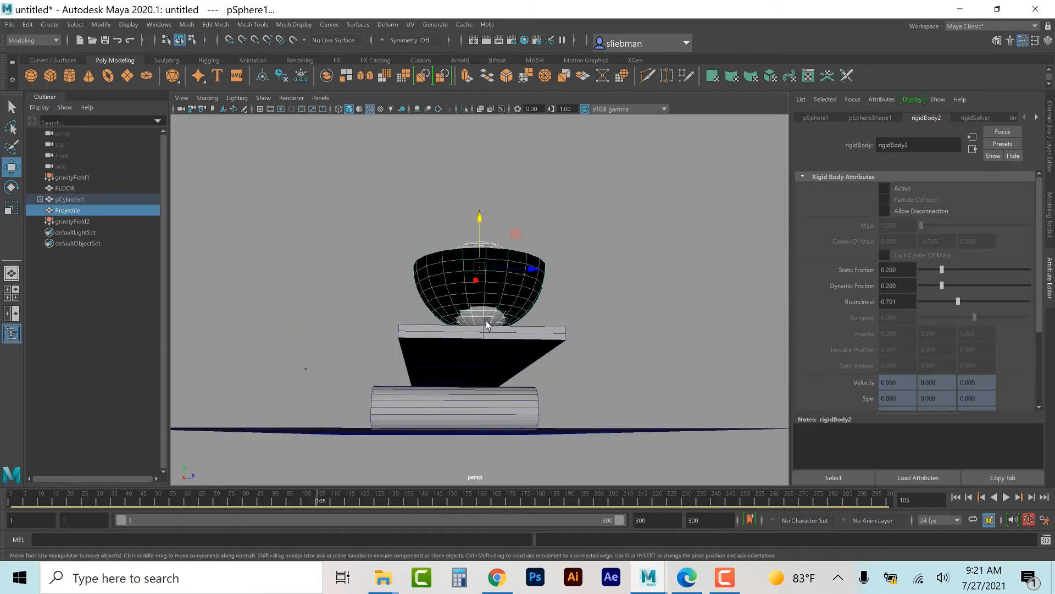
{"action": "left_click_drag", "start_coordinate": [655, 337], "coordinate": [625, 334], "text": "alt"}
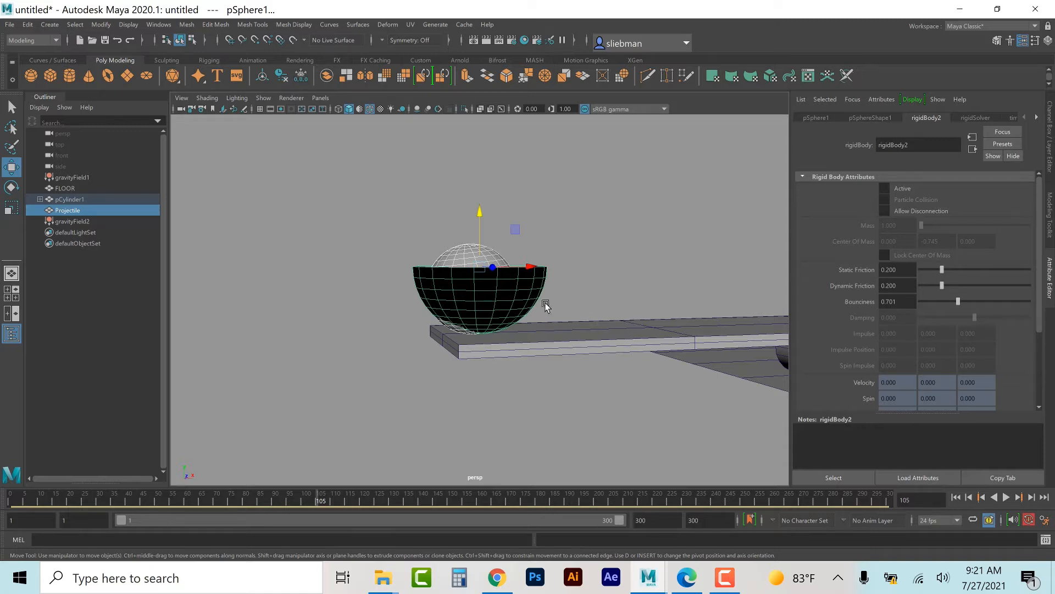
- Set the rigid solver's collision tolerance to 0.1
{"action": "left_click", "coordinate": [467, 247]}
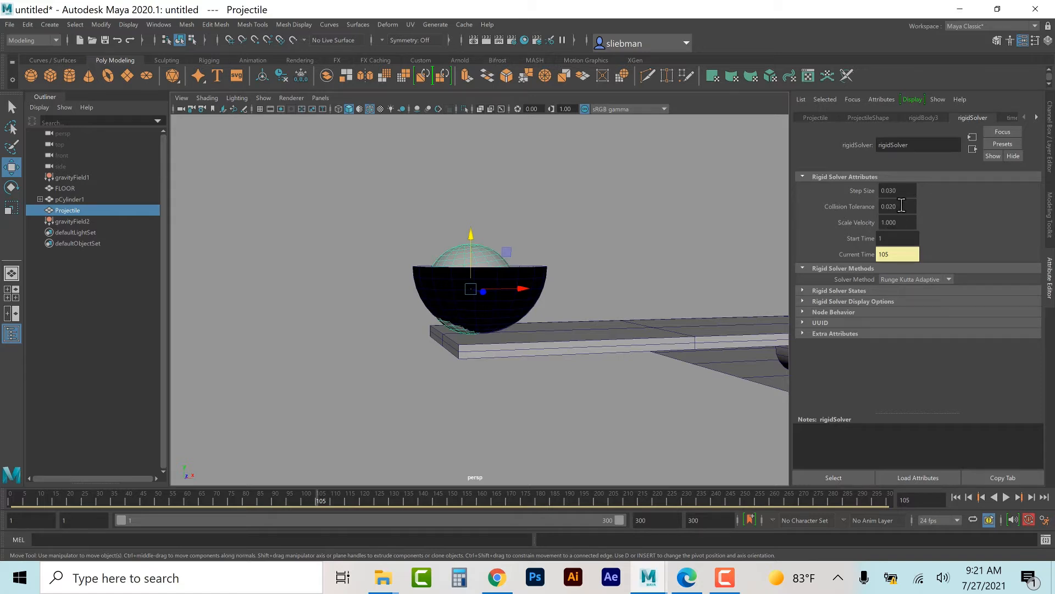
{"action": "left_click", "coordinate": [526, 278]}
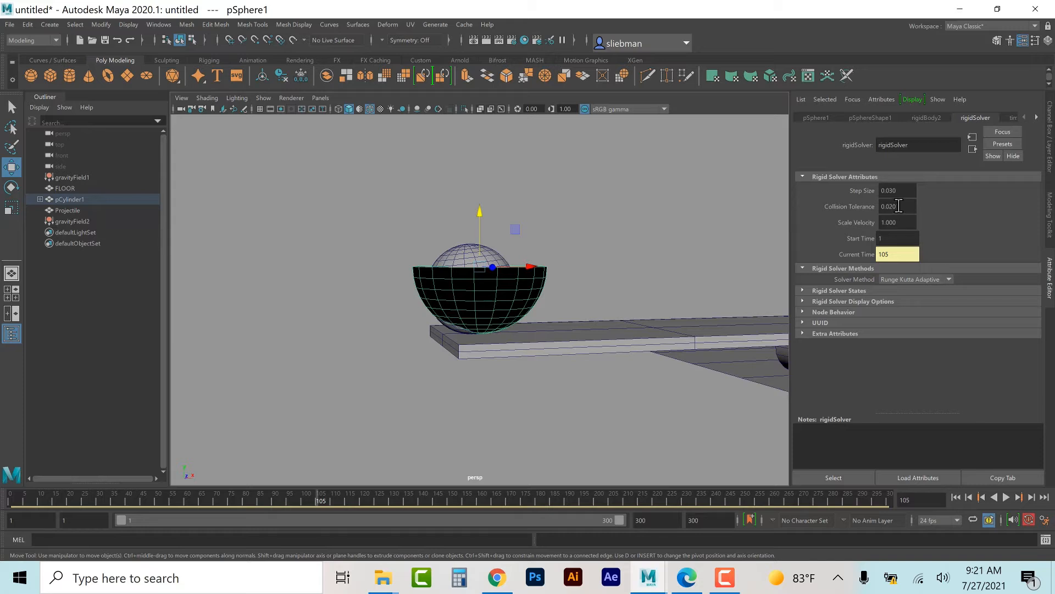
{"action": "left_click_drag", "start_coordinate": [889, 207], "coordinate": [893, 207]}
{"action": "double_click", "coordinate": [904, 209]}
{"action": "key", "text": "BackSpace"}
{"action": "type", "text": ".1"}
{"action": "key", "text": "Return"}
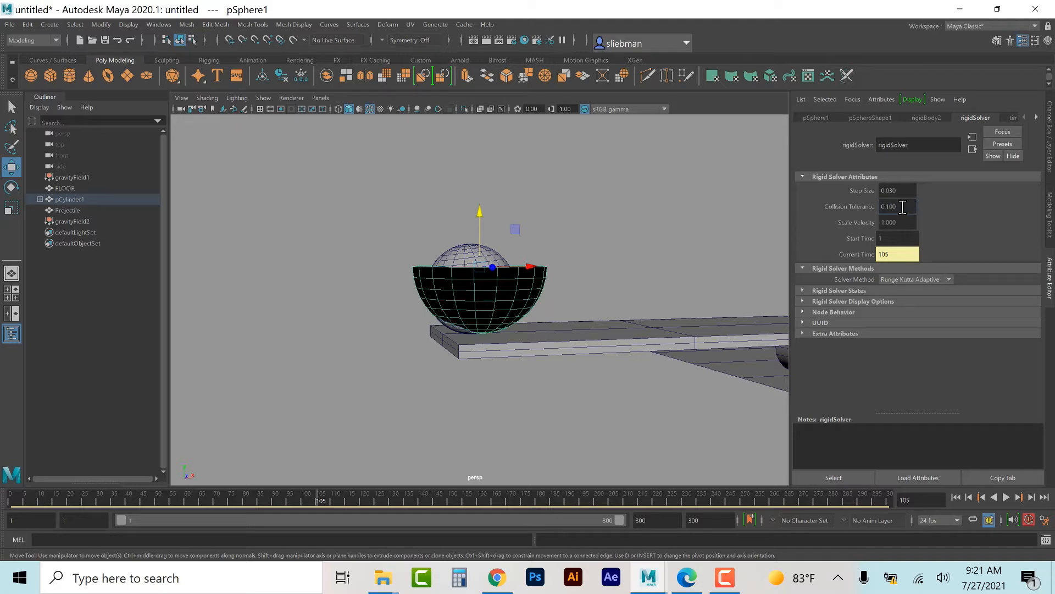
- Play the simulation from frame 1 to test the new collision tolerance, and rewind it
{"action": "left_click", "coordinate": [956, 497]}
{"action": "left_click", "coordinate": [1006, 497]}
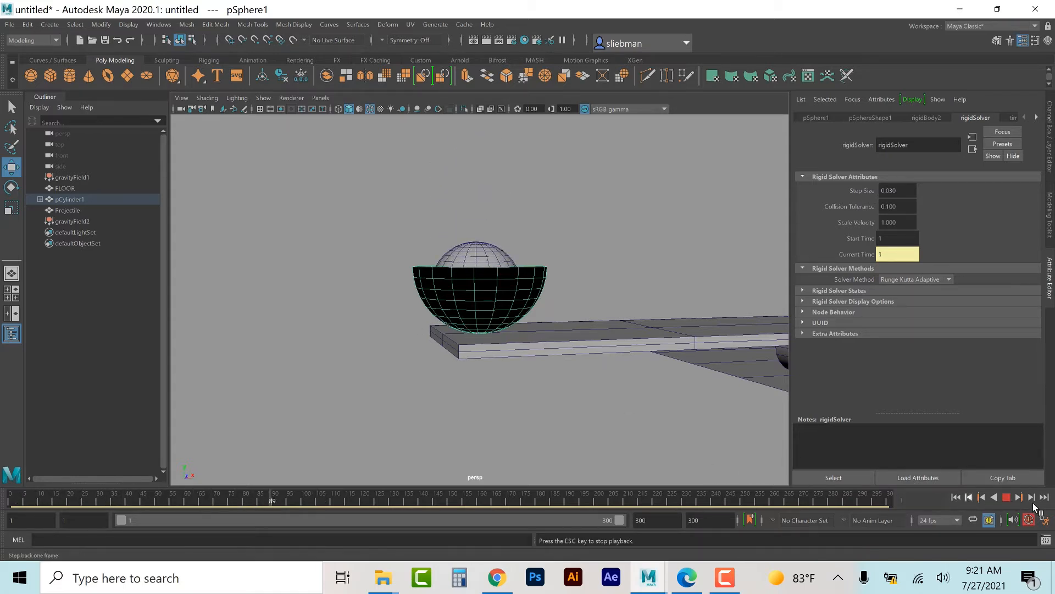
{"action": "left_click", "coordinate": [1007, 497]}
{"action": "left_click", "coordinate": [956, 497]}
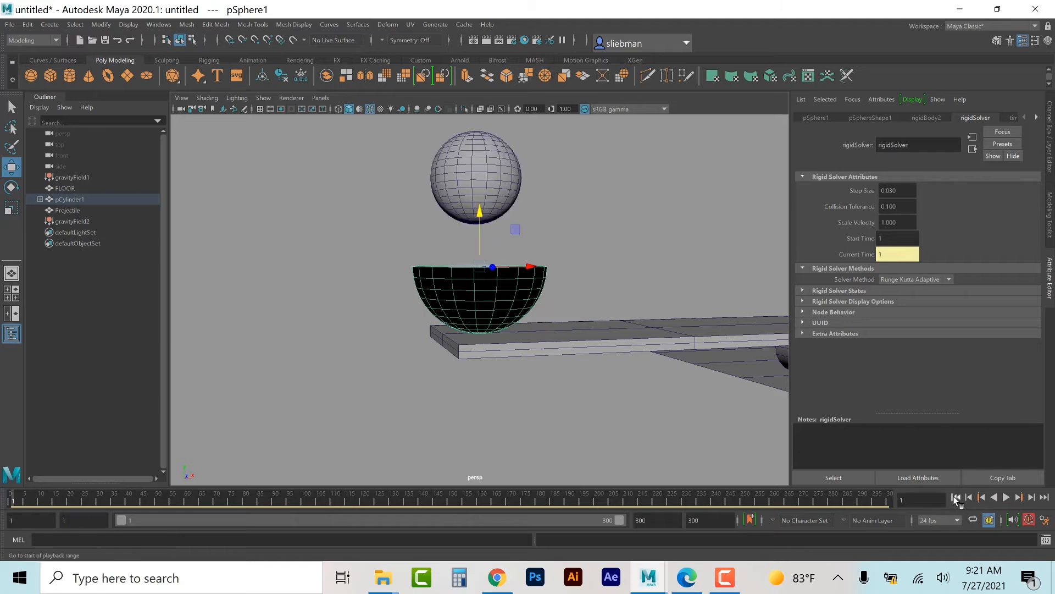
- Rotate the projectile to about 57° in X and -24° in Z
{"action": "left_click", "coordinate": [507, 181]}
{"action": "key", "text": "e"}
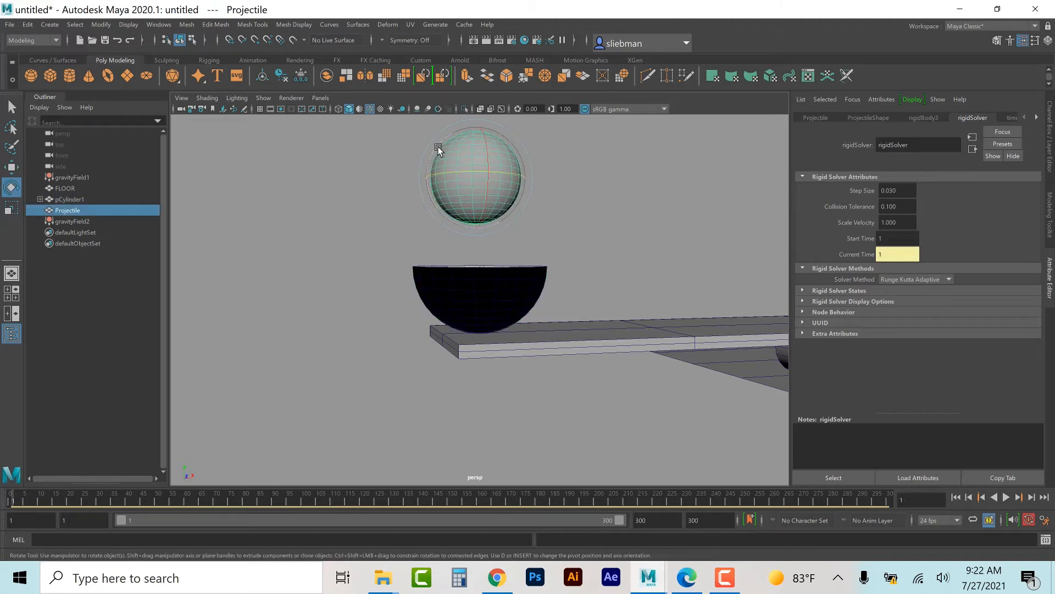
{"action": "left_click_drag", "start_coordinate": [436, 148], "coordinate": [472, 196]}
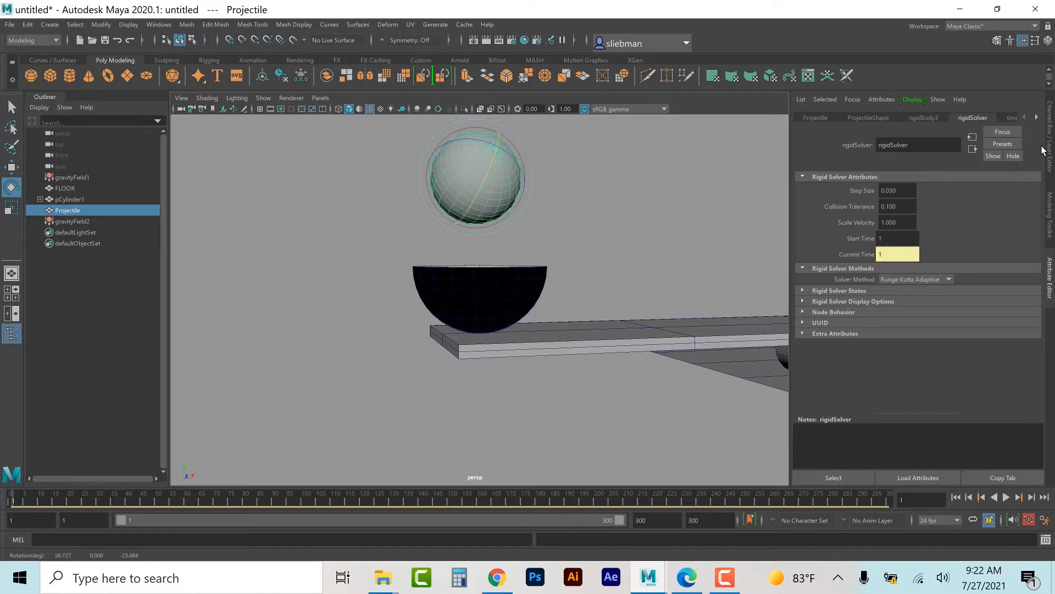
- View the bowl from above and play the simulation to check how the rotated projectile lands
{"action": "left_click", "coordinate": [1038, 118]}
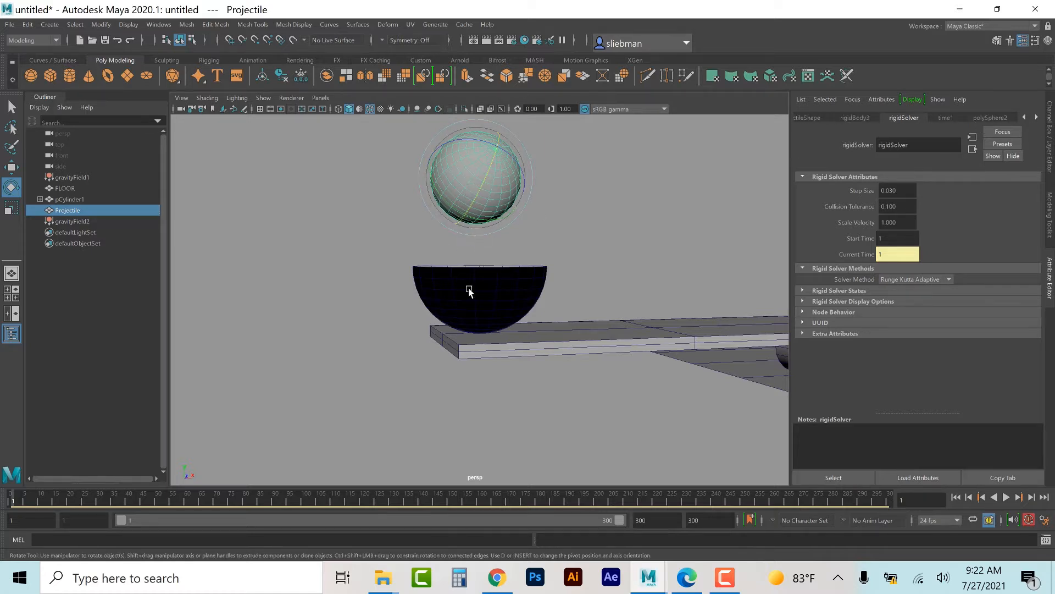
{"action": "mouse_move", "coordinate": [448, 353]}
{"action": "left_mouse_down", "text": "alt"}
{"action": "mouse_move", "coordinate": [431, 363]}
{"action": "mouse_move", "coordinate": [442, 367]}
{"action": "left_mouse_up", "text": "alt"}
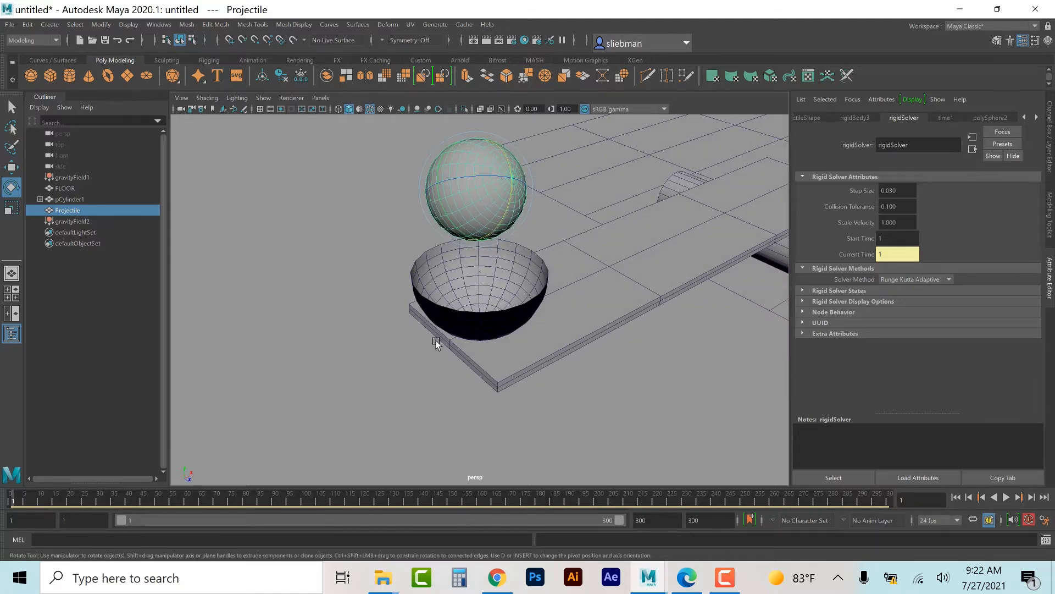
{"action": "left_click", "coordinate": [1037, 117]}
{"action": "left_click", "coordinate": [1037, 118]}
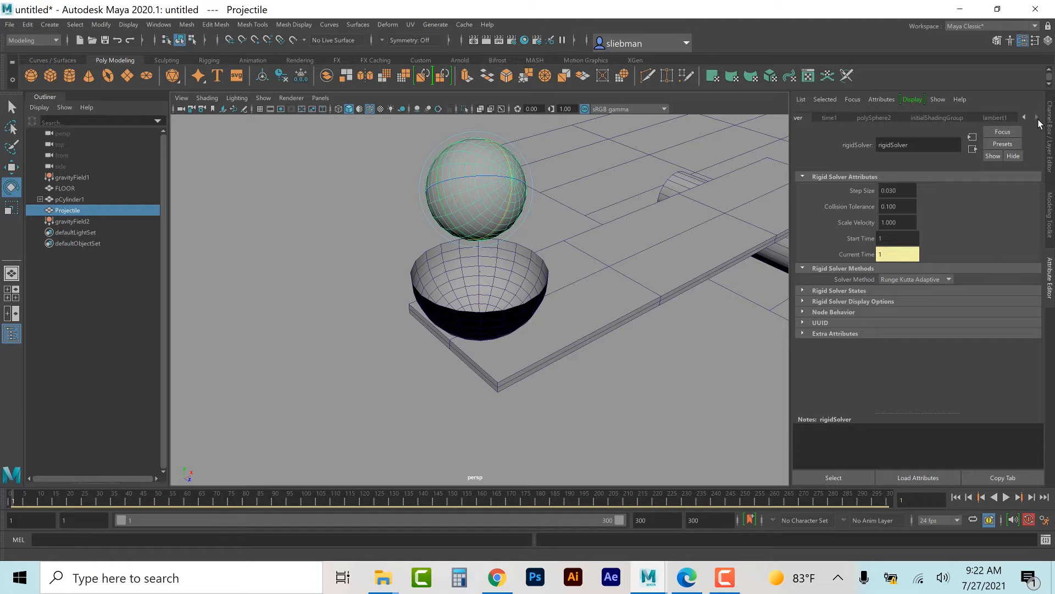
{"action": "left_click", "coordinate": [1007, 497]}
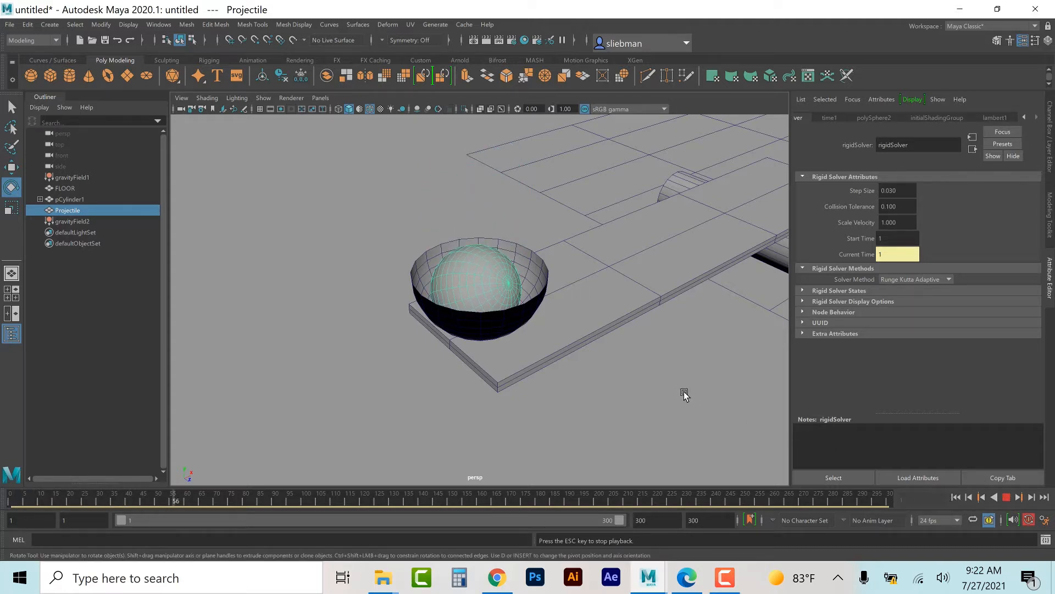
{"action": "left_click", "coordinate": [1007, 496]}
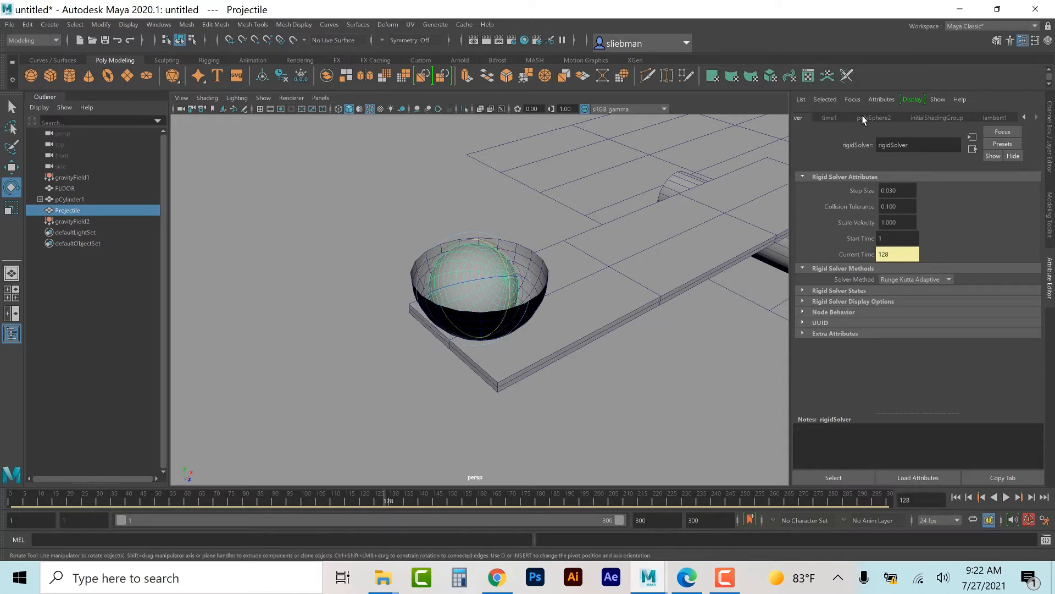
- Raise the projectile's rigid body mass to 18.528, bounciness to 1.086 and damping to 0.761
{"action": "left_click", "coordinate": [1024, 116]}
{"action": "left_click", "coordinate": [819, 117]}
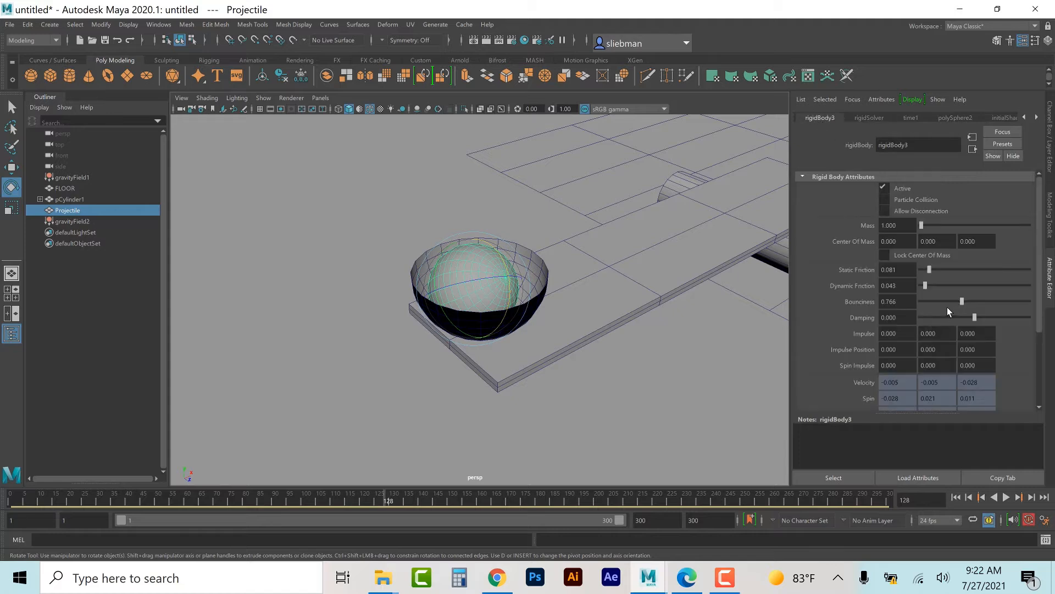
{"action": "left_click_drag", "start_coordinate": [973, 301], "coordinate": [979, 301]}
{"action": "left_click", "coordinate": [979, 318]}
- Play the simulation from frame 1 to check the heavier, bouncier projectile in the bowl, and rewind to frame 1
{"action": "left_click", "coordinate": [957, 498]}
{"action": "left_click", "coordinate": [1006, 498]}
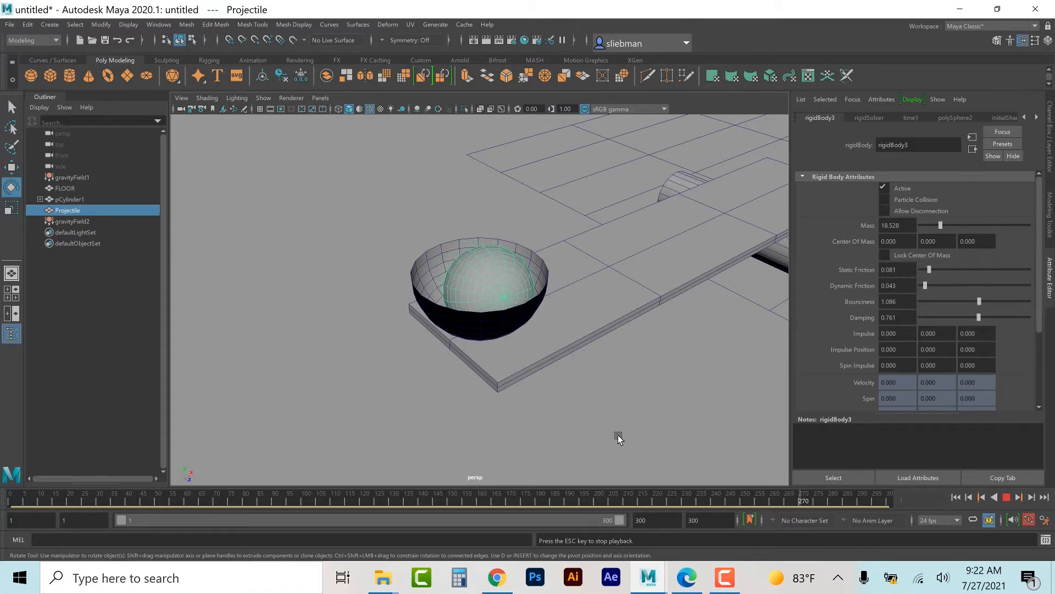
{"action": "left_click", "coordinate": [1006, 497]}
{"action": "left_click", "coordinate": [956, 497]}
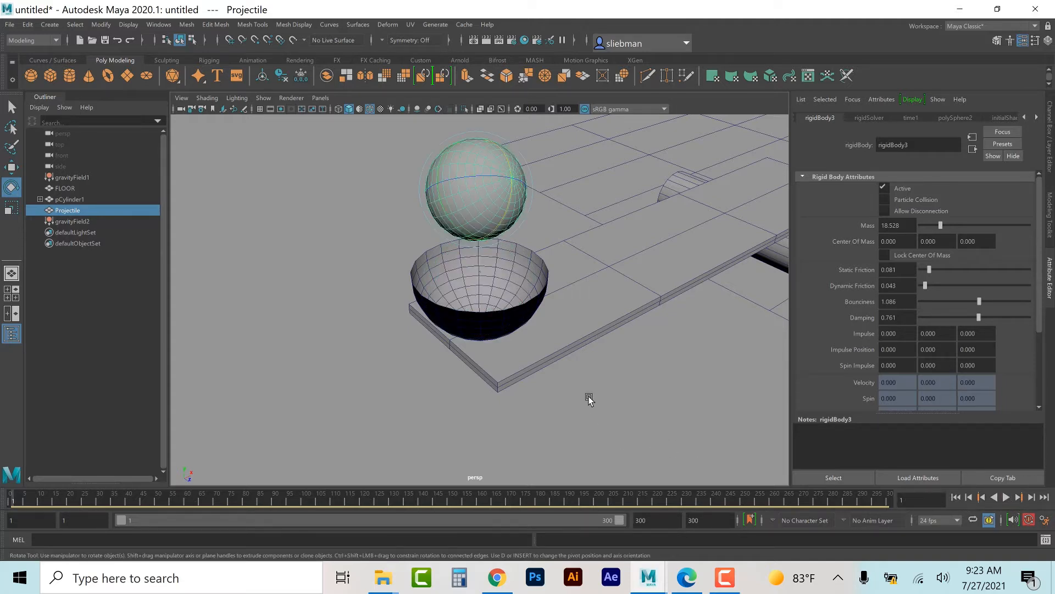
- Save the scene as Catapult_A in Maya Binary format inside the Catapult_Project scenes folder
{"action": "left_click", "coordinate": [9, 26]}
{"action": "left_click", "coordinate": [45, 82]}
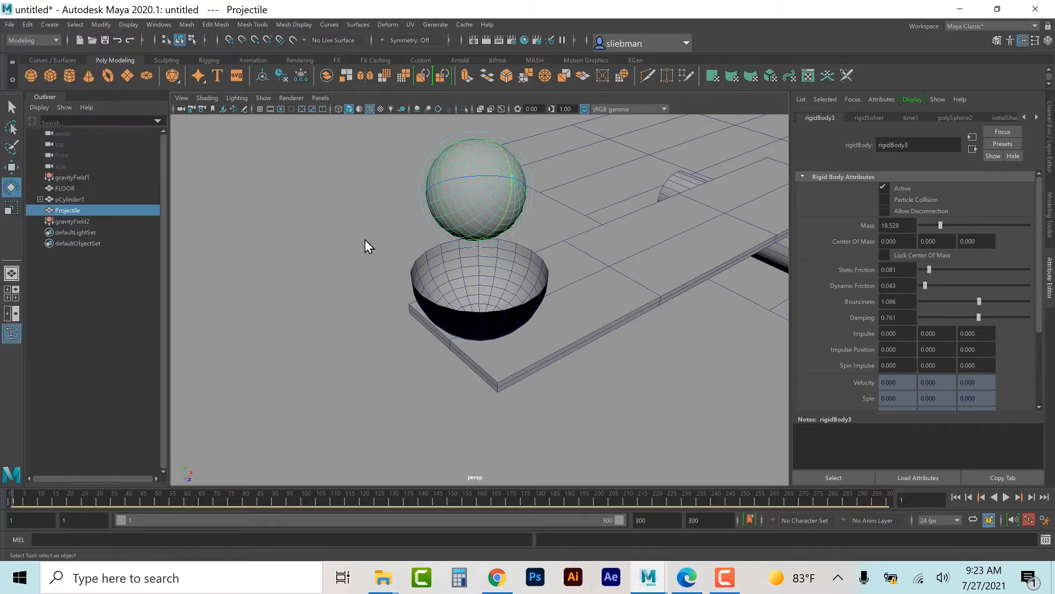
{"action": "type", "text": "Catapult_A"}
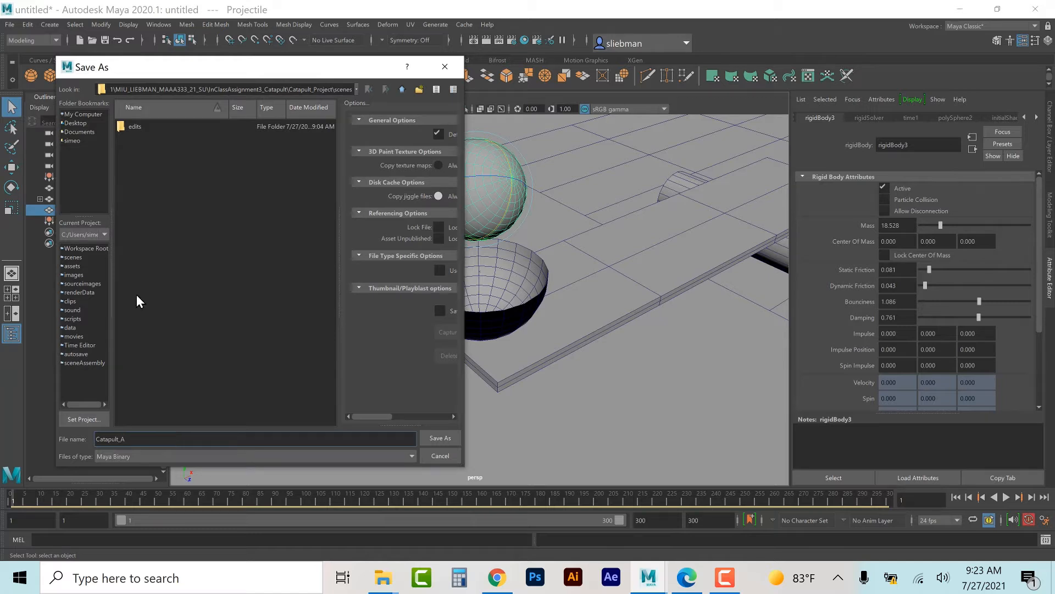
{"action": "left_click", "coordinate": [448, 437]}
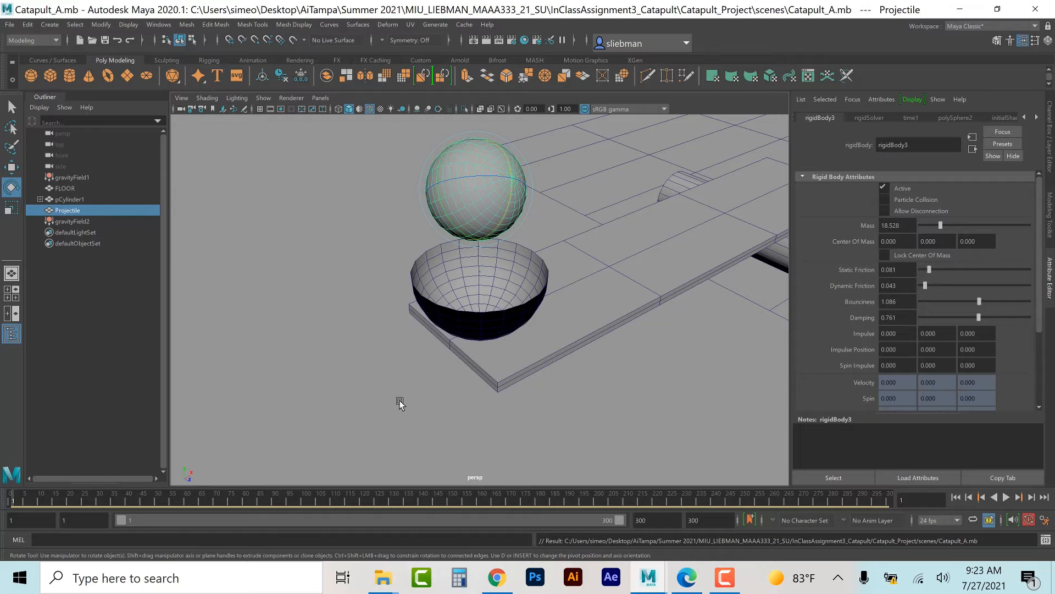
- View the whole catapult from the front and play the simulation to frame 69 to check how the projectile settles in the bowl
{"action": "mouse_move", "coordinate": [577, 407]}
{"action": "left_mouse_down", "text": "alt"}
{"action": "mouse_move", "coordinate": [541, 389]}
{"action": "mouse_move", "coordinate": [575, 396]}
{"action": "left_mouse_up", "text": "alt"}
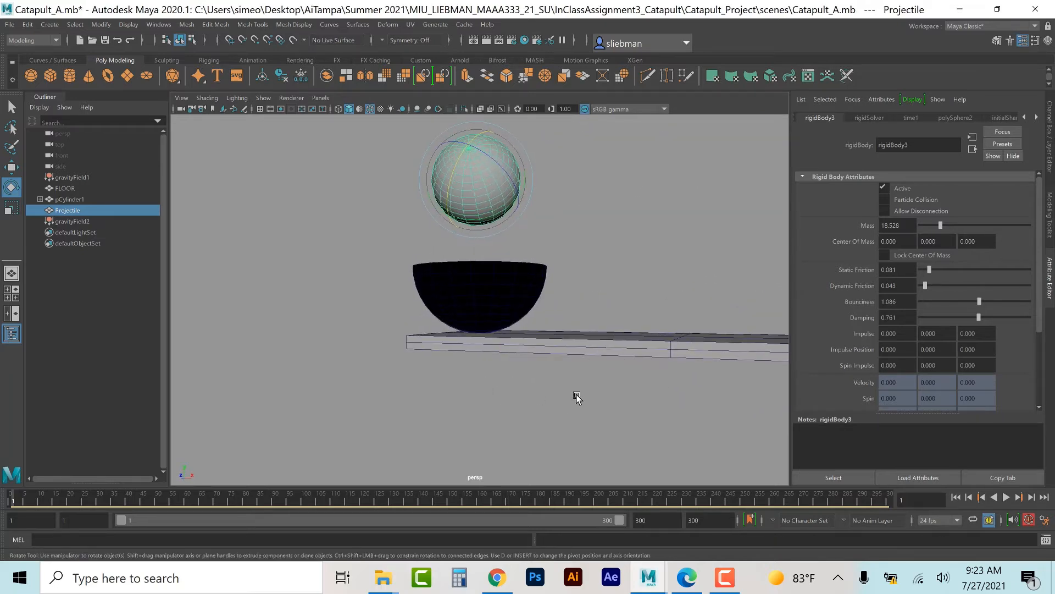
{"action": "key", "text": "space"}
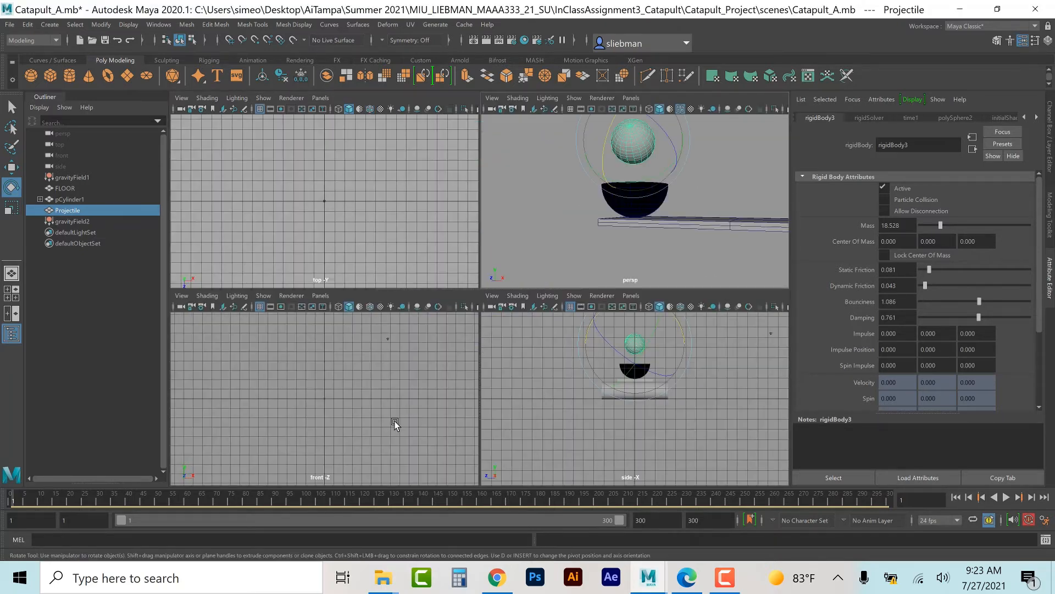
{"action": "key", "text": "space"}
{"action": "key", "text": "f"}
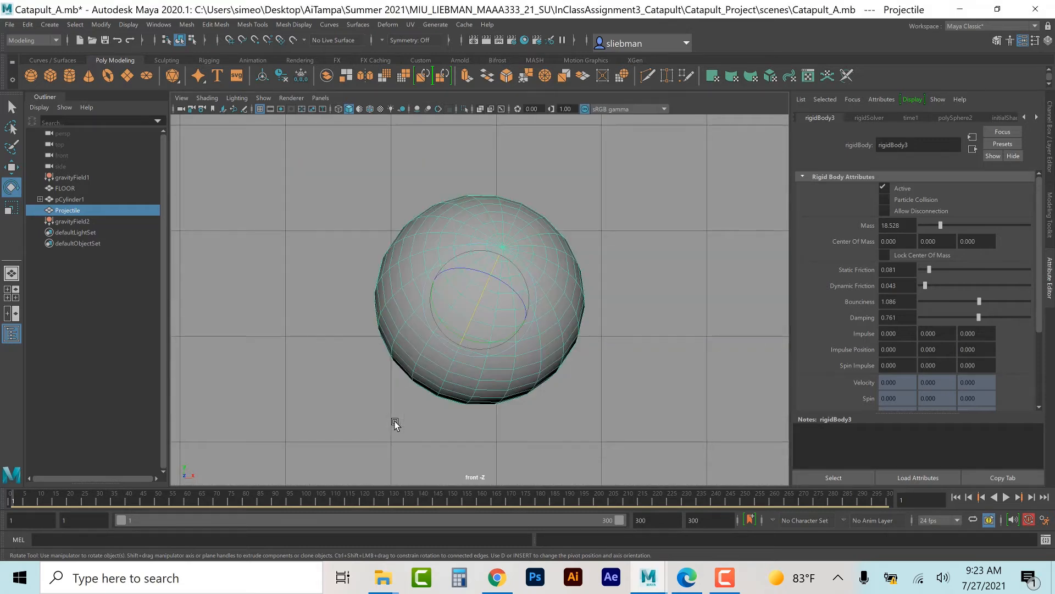
{"action": "scroll", "coordinate": [418, 421], "scroll_direction": "down", "scroll_amount": 6}
{"action": "middle_click_drag", "start_coordinate": [586, 408], "coordinate": [426, 376], "text": "alt"}
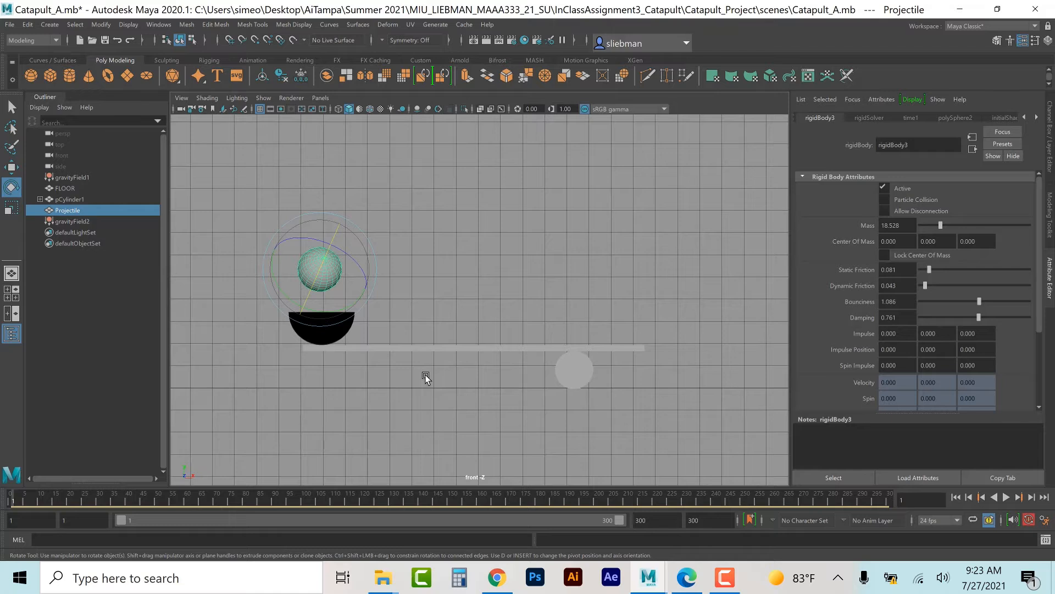
{"action": "left_click", "coordinate": [586, 364]}
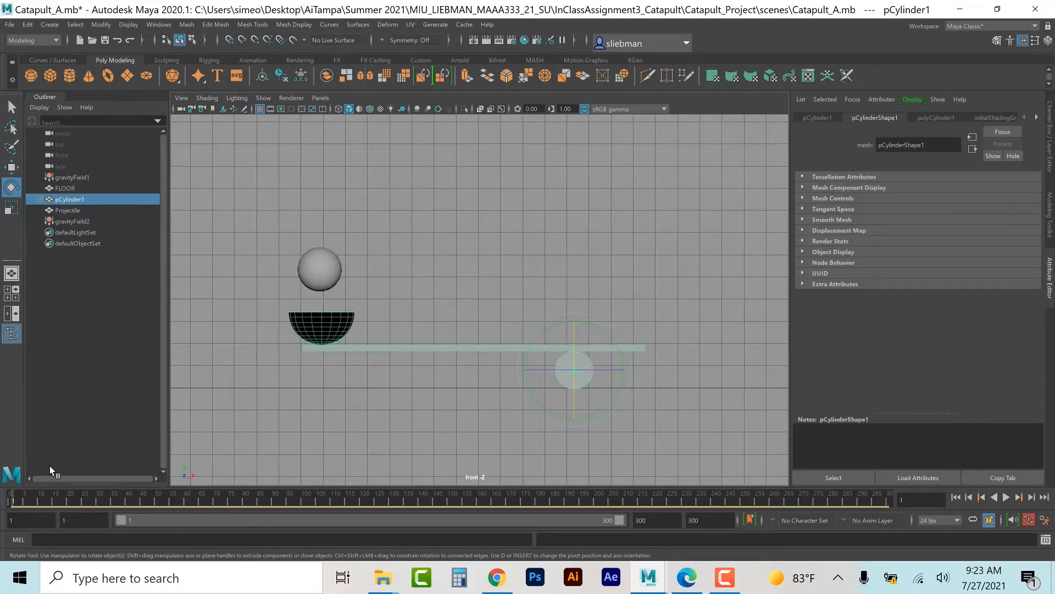
{"action": "left_click", "coordinate": [1006, 496]}
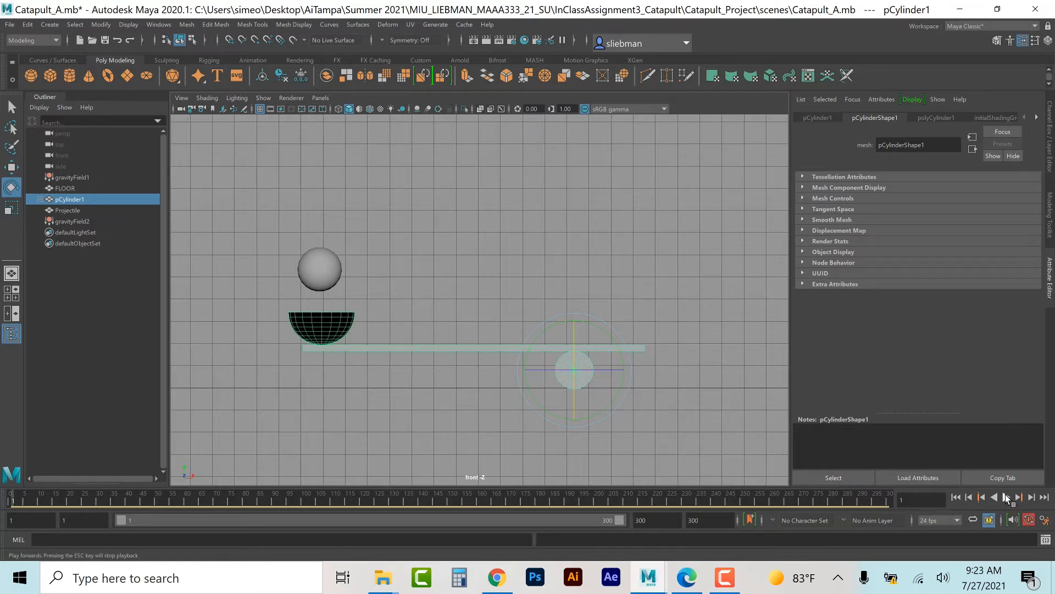
{"action": "left_click", "coordinate": [1006, 497]}
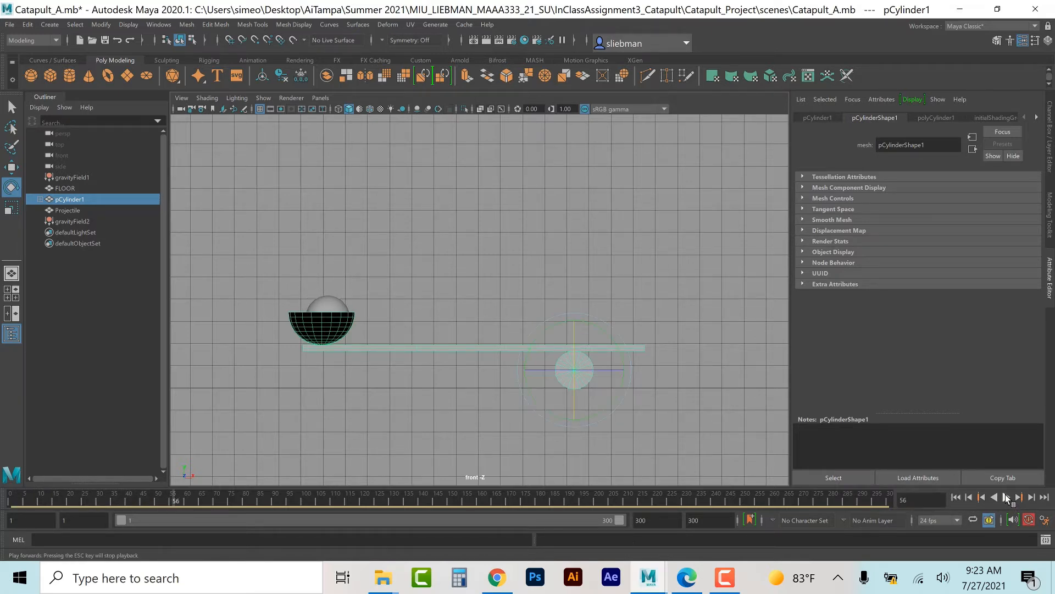
{"action": "left_click", "coordinate": [1006, 496]}
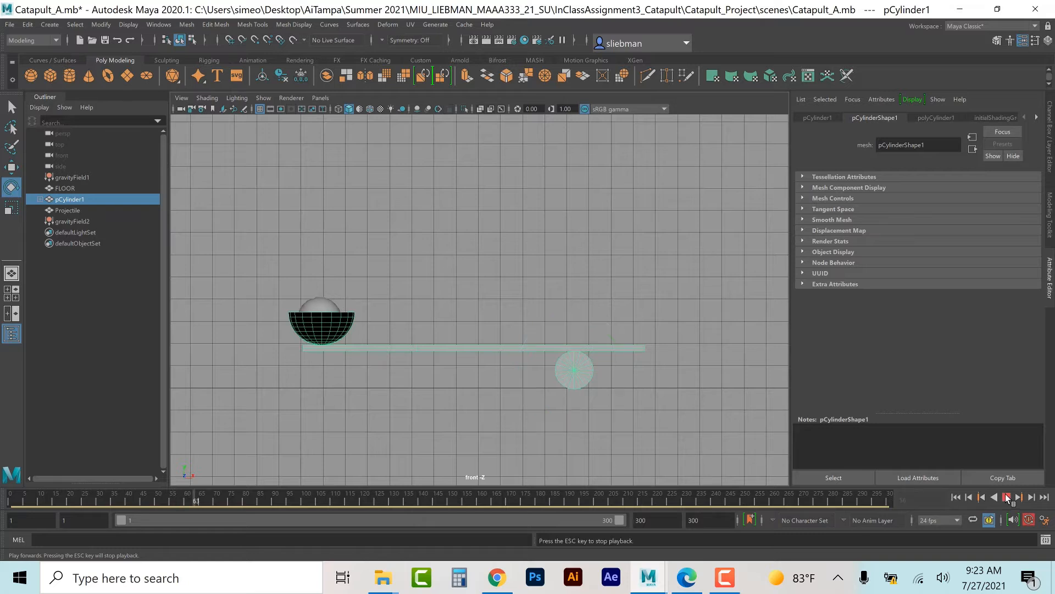
{"action": "left_click", "coordinate": [1006, 496]}
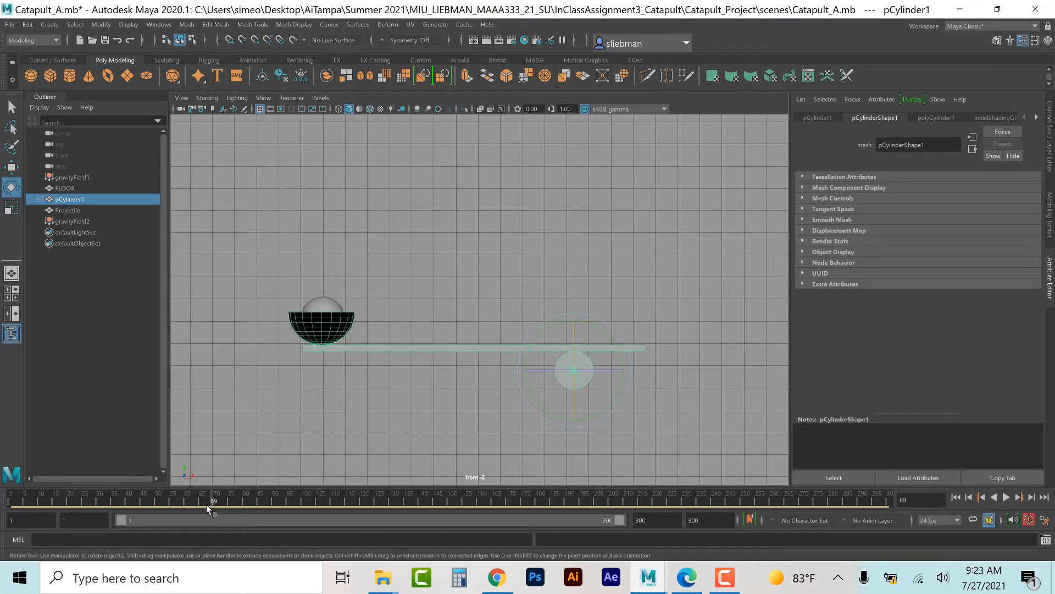
- Select the projectile, switch to the FX command set and examine the solver options such as Initial State, leaving nothing selected
{"action": "left_click", "coordinate": [325, 297]}
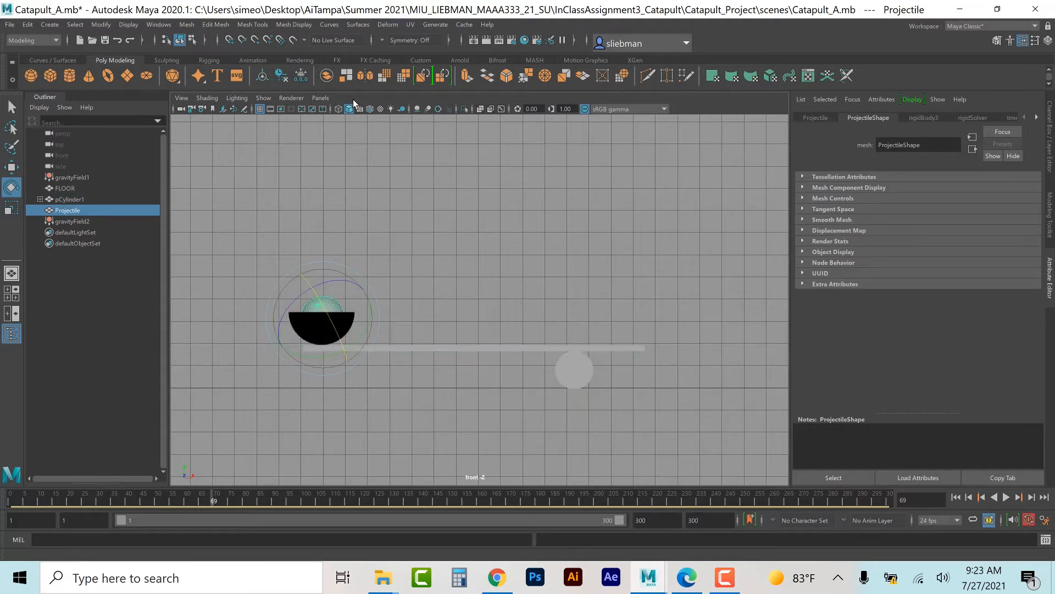
{"action": "left_click", "coordinate": [34, 40]}
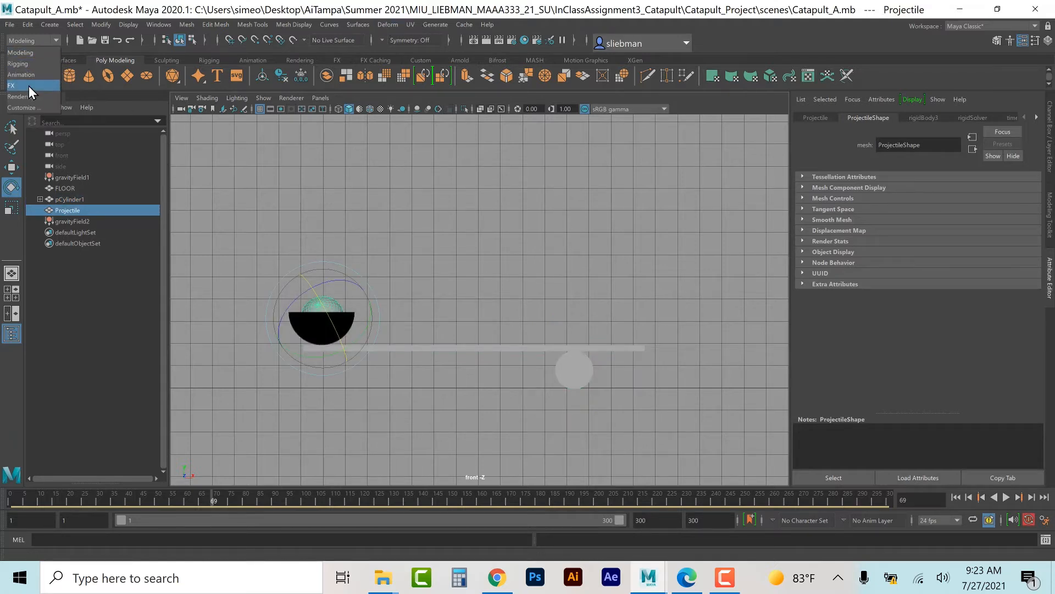
{"action": "left_click", "coordinate": [28, 85]}
{"action": "left_click", "coordinate": [364, 26]}
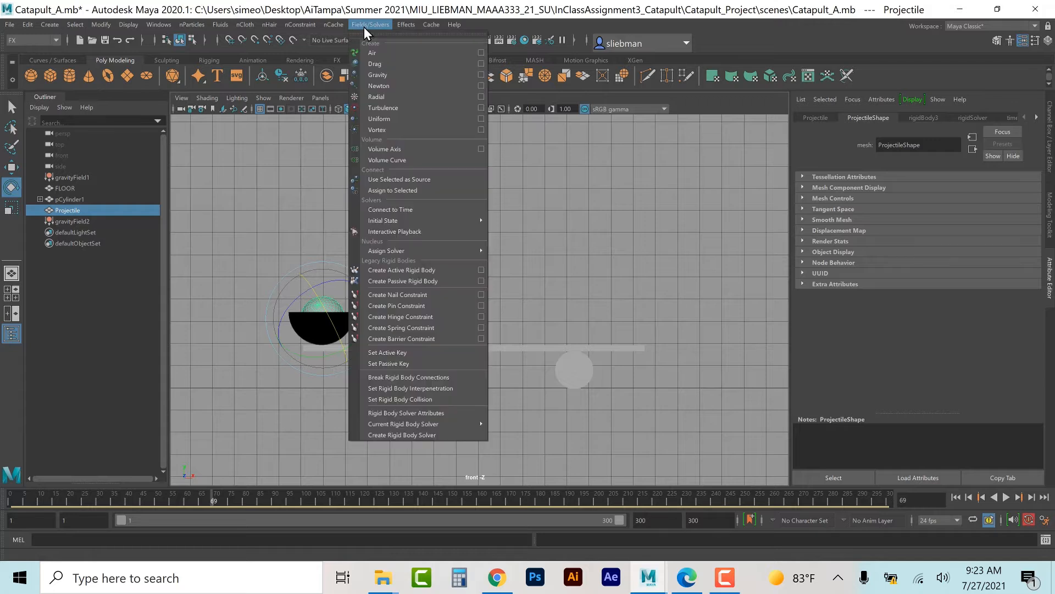
{"action": "left_click", "coordinate": [359, 25]}
{"action": "left_click", "coordinate": [331, 25]}
{"action": "left_click", "coordinate": [358, 24]}
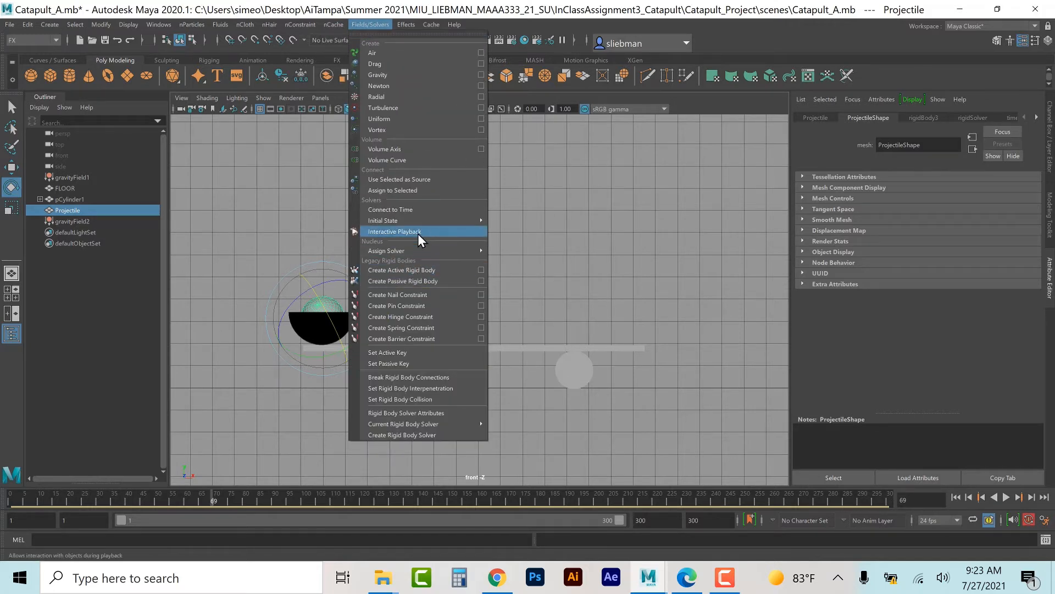
{"action": "mouse_move", "coordinate": [420, 222]}
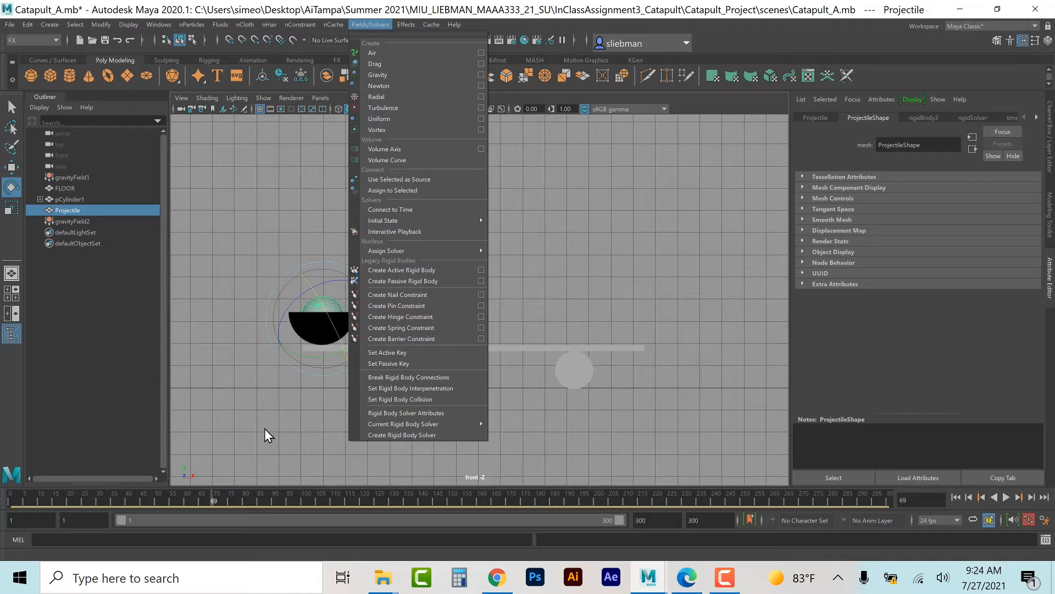
{"action": "left_click", "coordinate": [668, 259]}
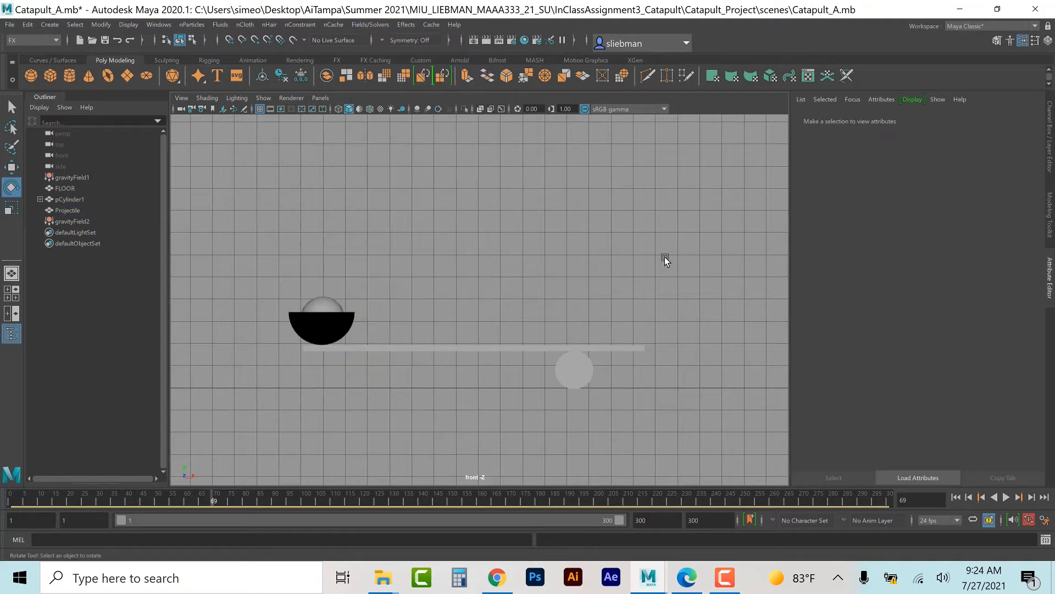
- Display wireframe on the shaded objects, select the catapult's pivot cylinder and advance the simulation to frame 70
{"action": "scroll", "coordinate": [611, 377], "scroll_direction": "down", "scroll_amount": 1}
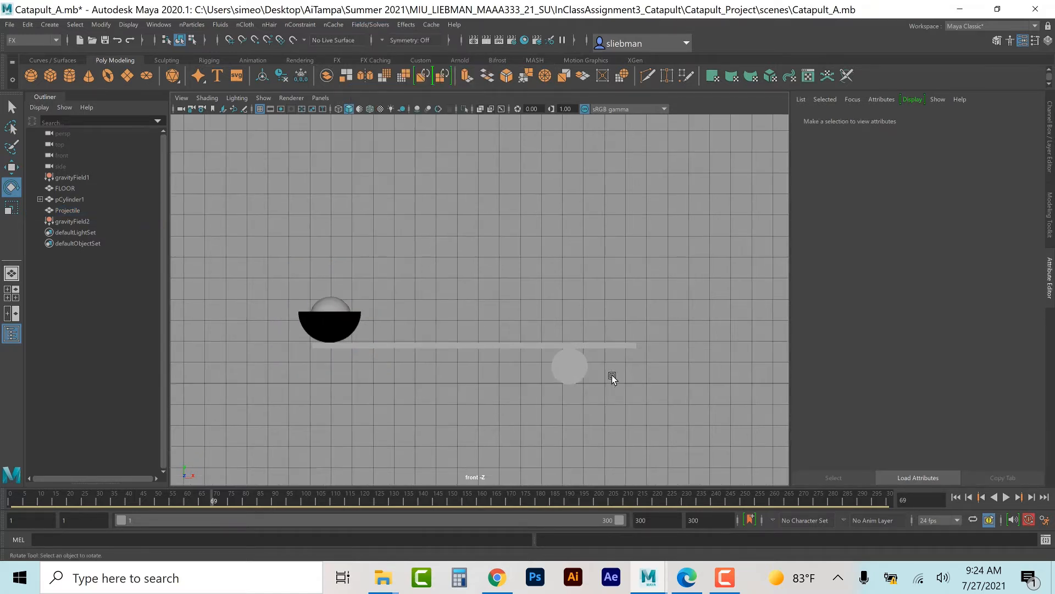
{"action": "middle_click_drag", "start_coordinate": [634, 382], "coordinate": [554, 325], "text": "alt"}
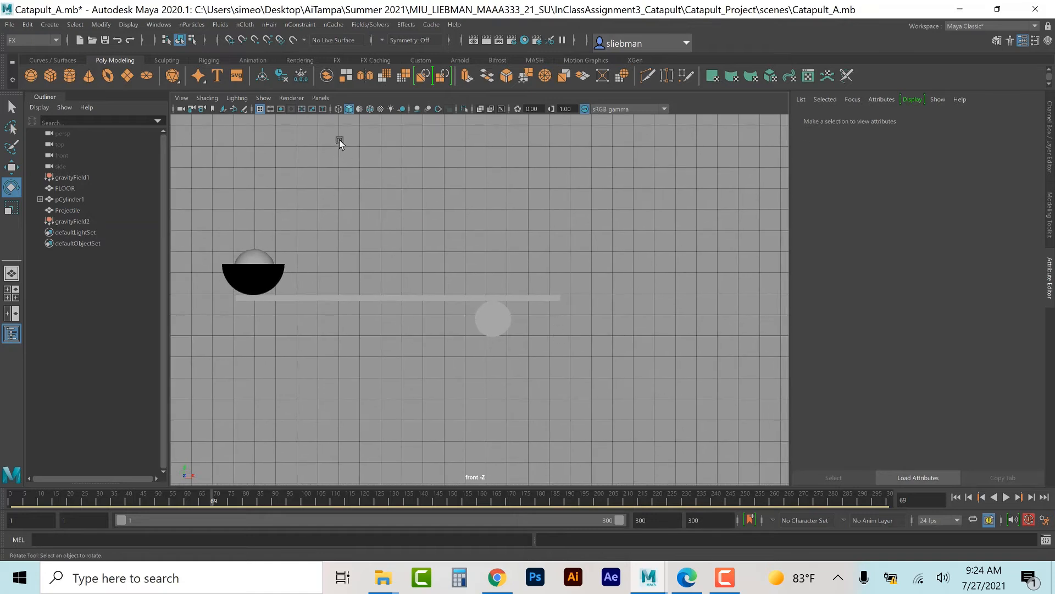
{"action": "left_click", "coordinate": [370, 108]}
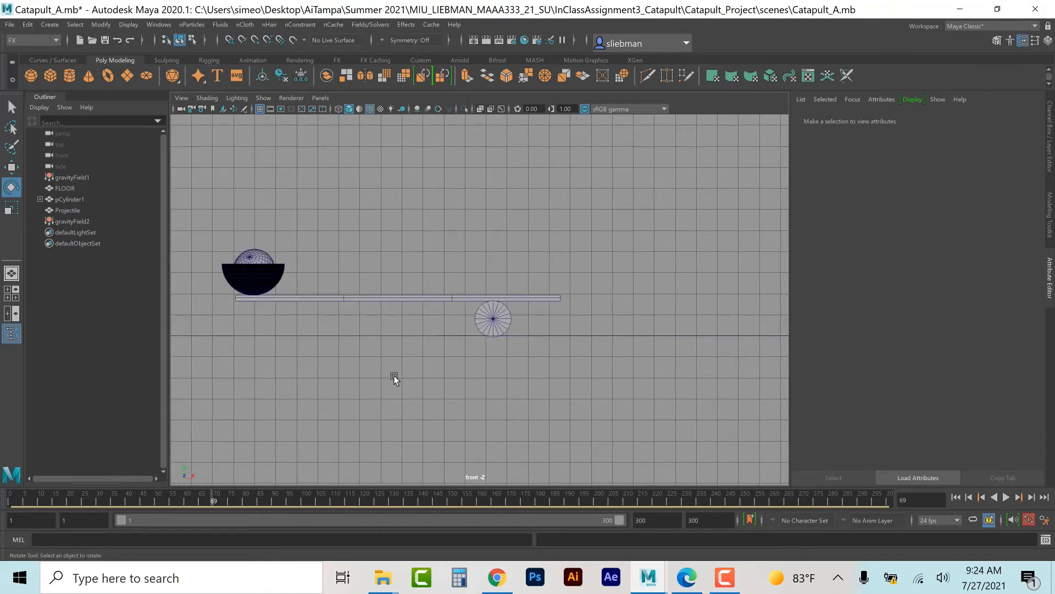
{"action": "left_click", "coordinate": [489, 318]}
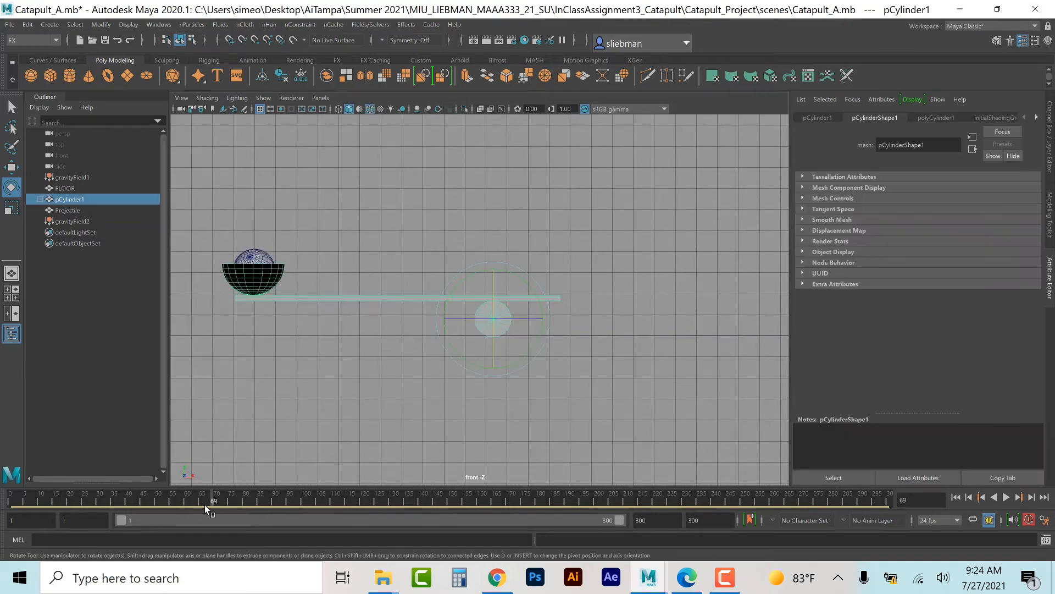
{"action": "key", "text": "alt+v"}
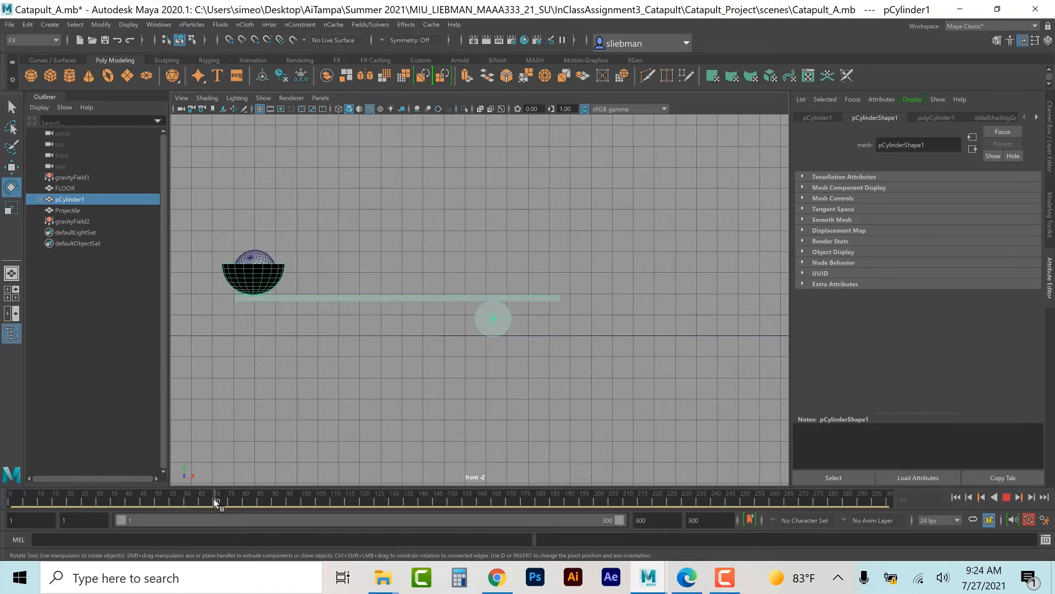
{"action": "left_click", "coordinate": [215, 502]}
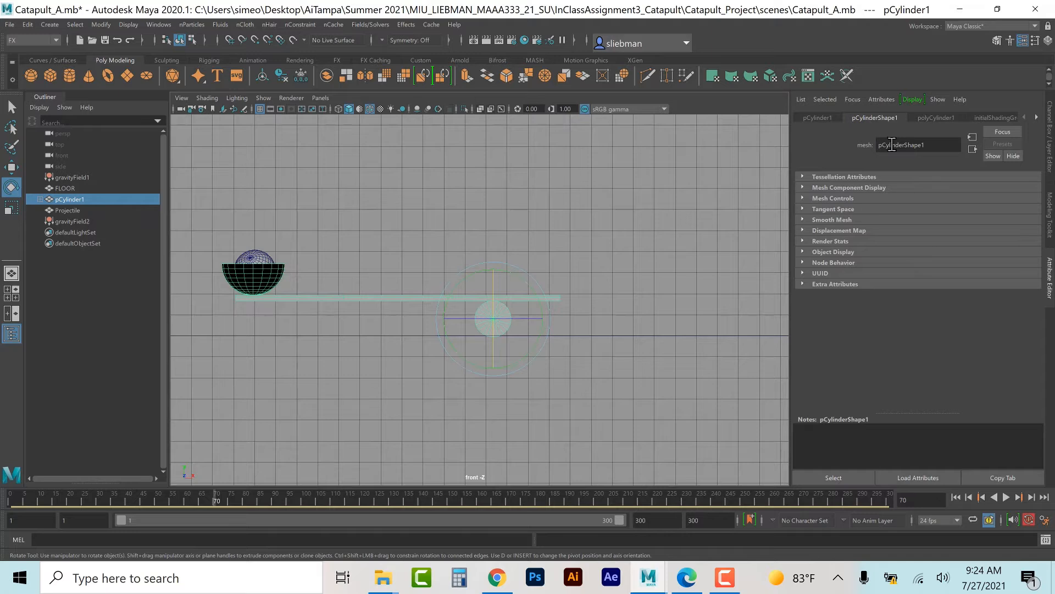
- Show the pivot cylinder's transform channels and try to freeze the transformations of the cylinder and its children
{"action": "key", "text": "ctrl+a"}
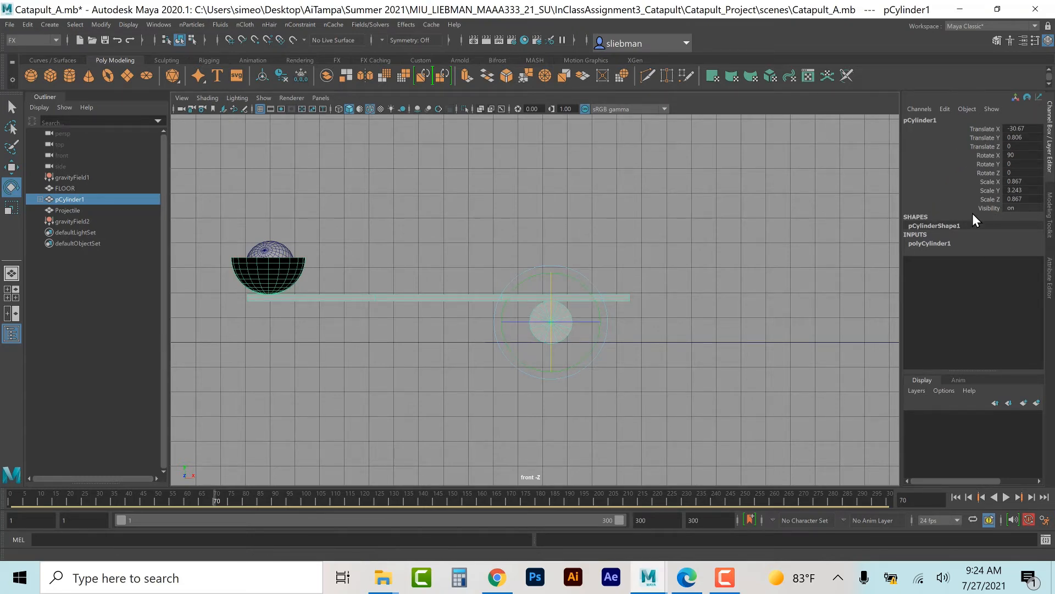
{"action": "left_click", "coordinate": [95, 23]}
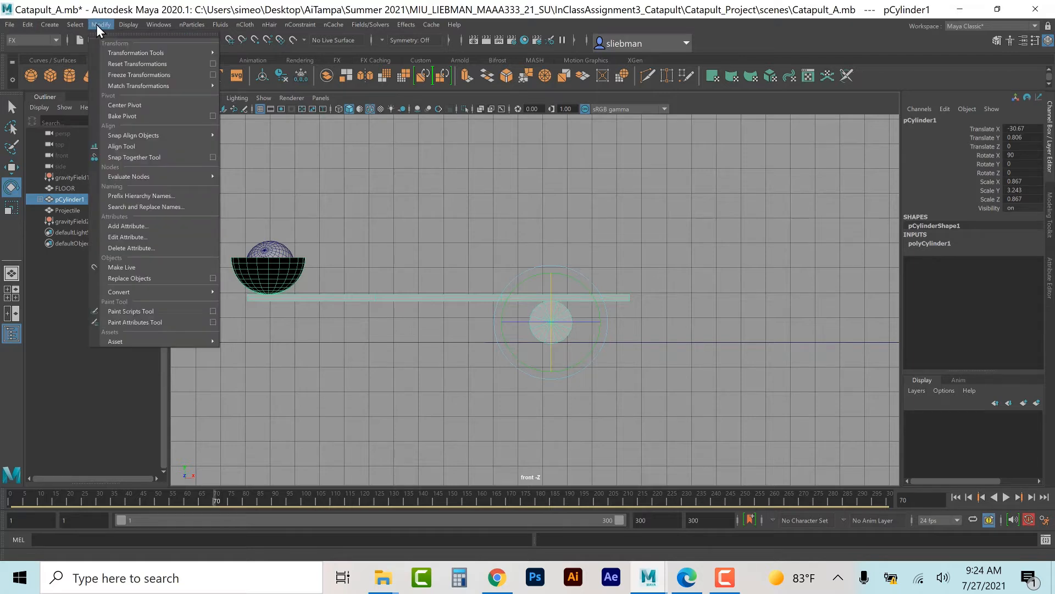
{"action": "left_click", "coordinate": [121, 75]}
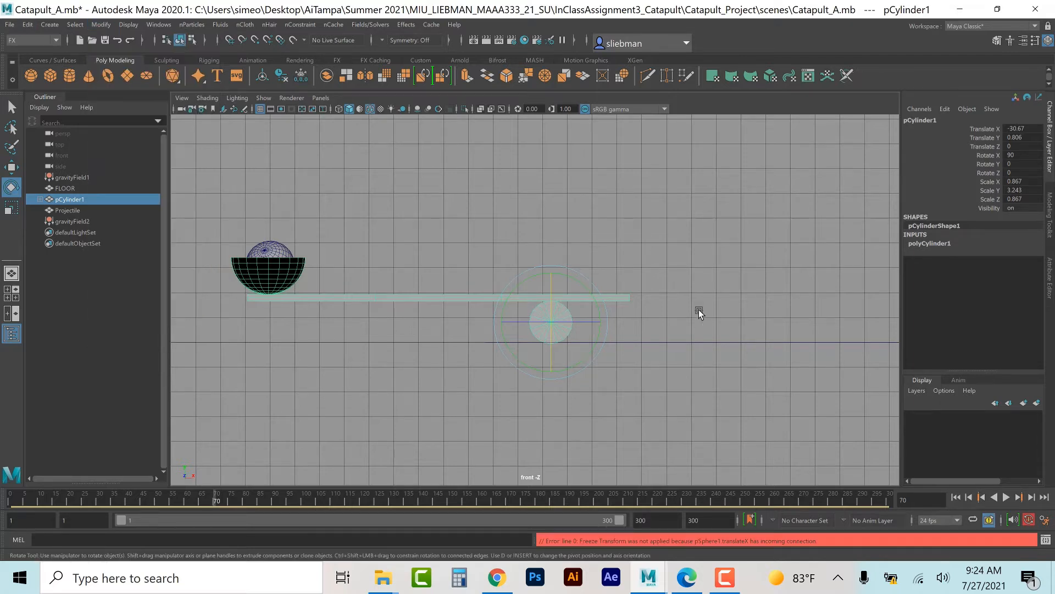
- Inspect the channels of the floor, cylinder and arm, try to freeze the bowl's transformations, and clear the selection
{"action": "left_click", "coordinate": [756, 341]}
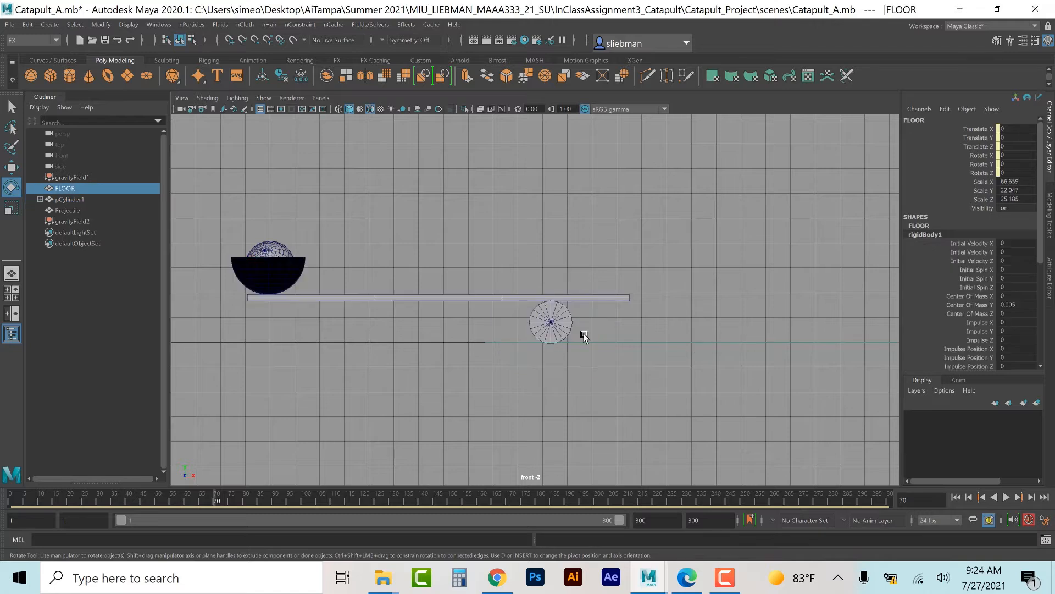
{"action": "left_click", "coordinate": [553, 319]}
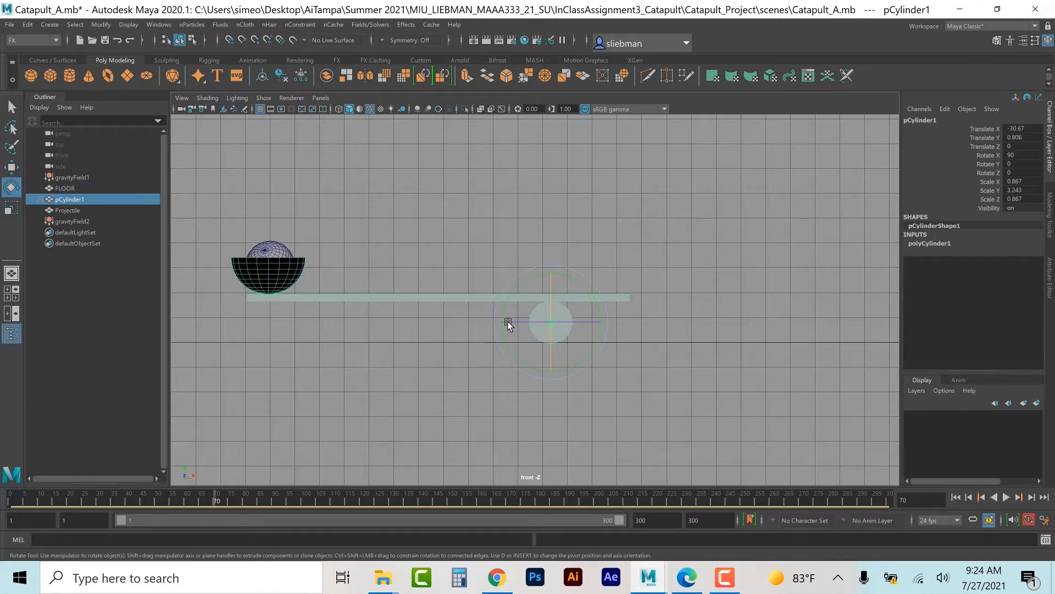
{"action": "left_click", "coordinate": [458, 299]}
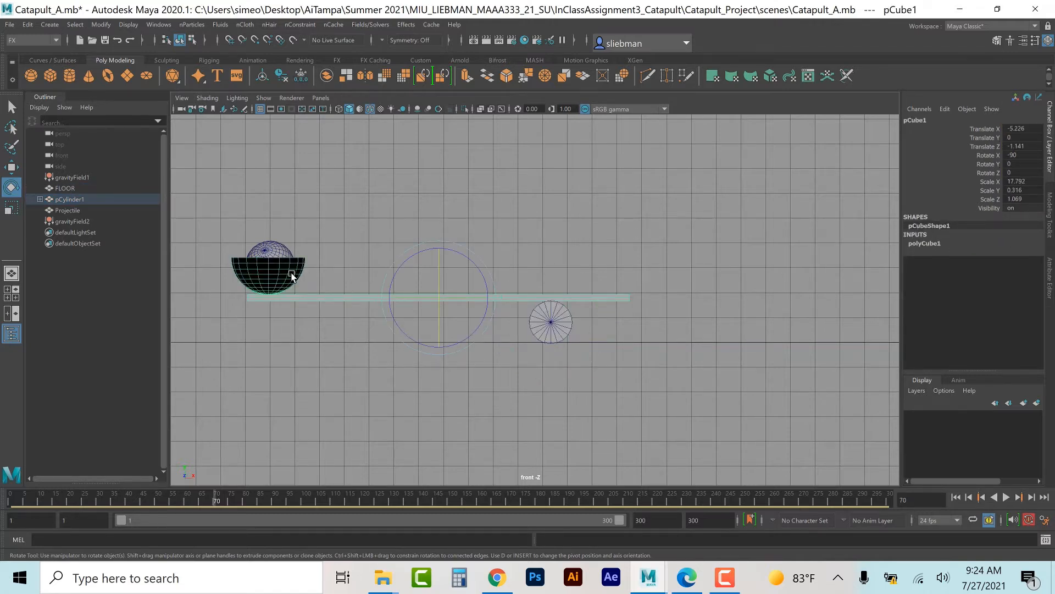
{"action": "left_click", "coordinate": [292, 276]}
{"action": "left_click", "coordinate": [101, 25]}
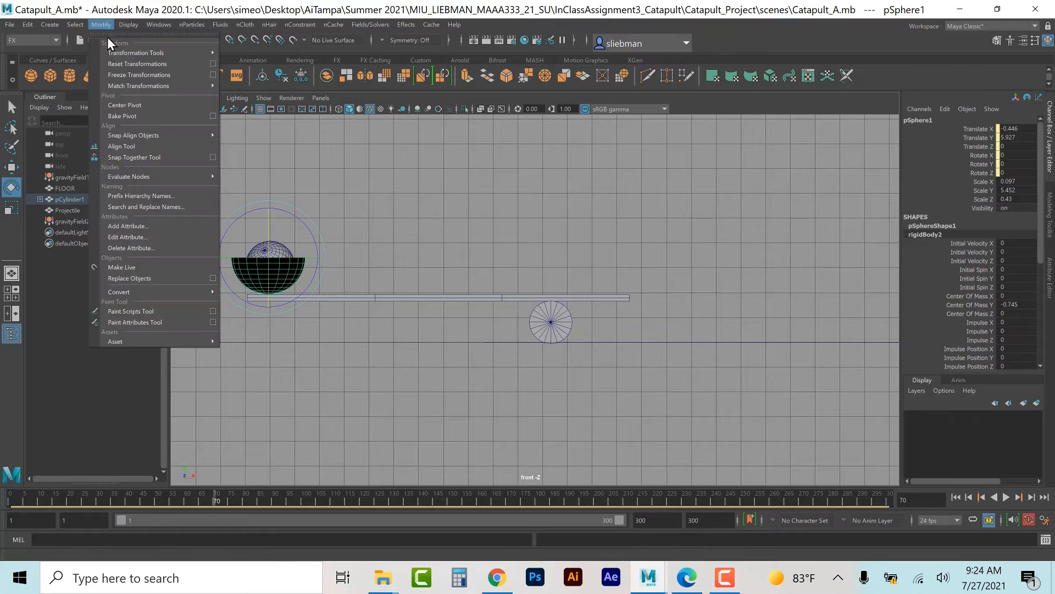
{"action": "left_click", "coordinate": [121, 74]}
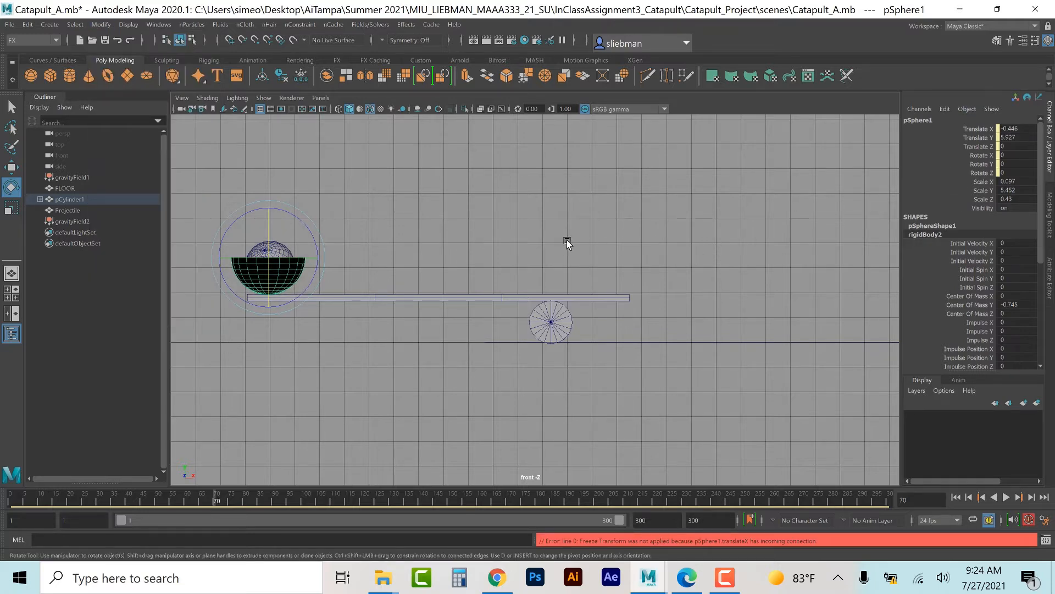
{"action": "left_click", "coordinate": [566, 239]}
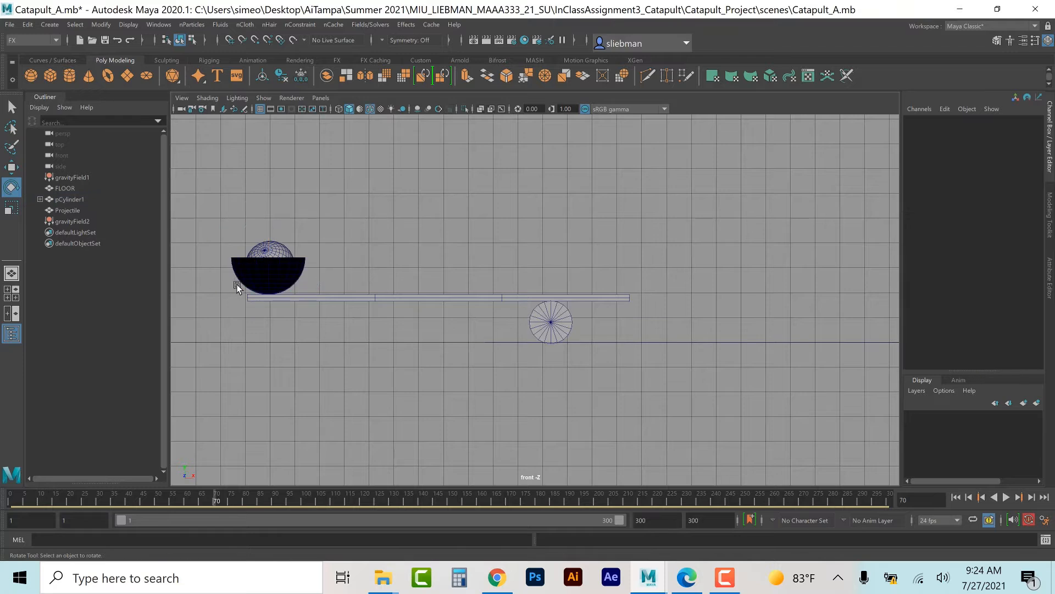
- Unparent the catapult beam from the cylinder and freeze the cylinder's transformations
{"action": "left_click", "coordinate": [542, 324]}
{"action": "left_click", "coordinate": [484, 300]}
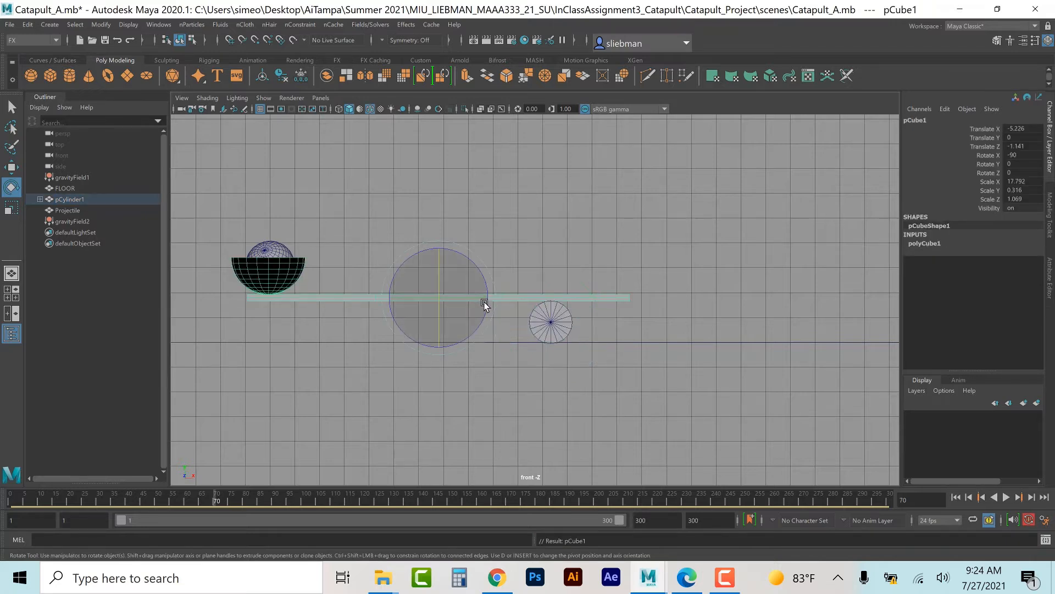
{"action": "left_click", "coordinate": [558, 327]}
{"action": "left_click", "coordinate": [558, 327]}
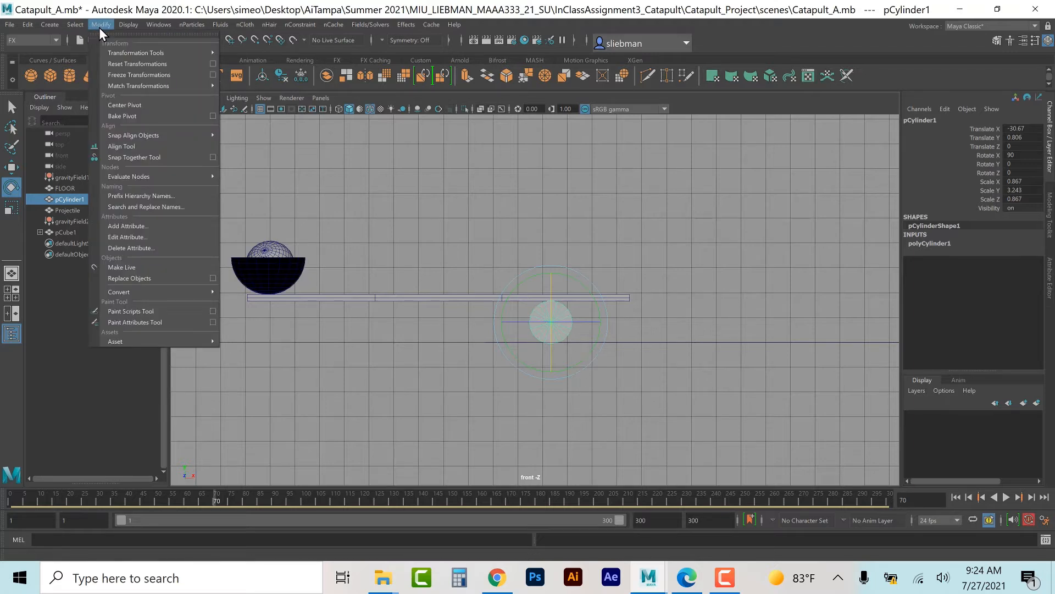
{"action": "left_click", "coordinate": [130, 75]}
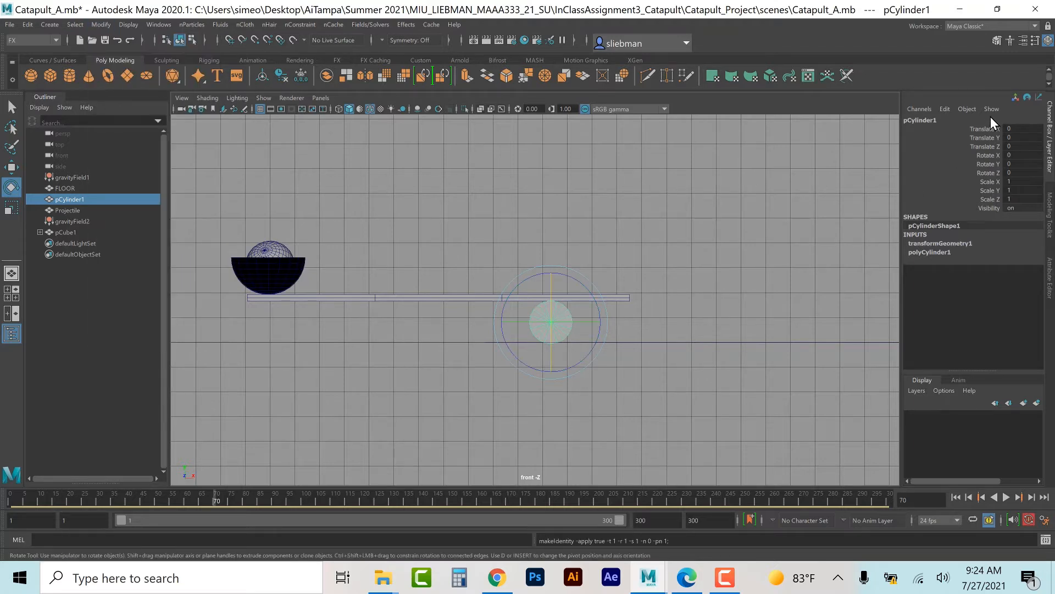
- Unparent the bowl from the beam and delete the bowl's rigid body
{"action": "left_click", "coordinate": [283, 273]}
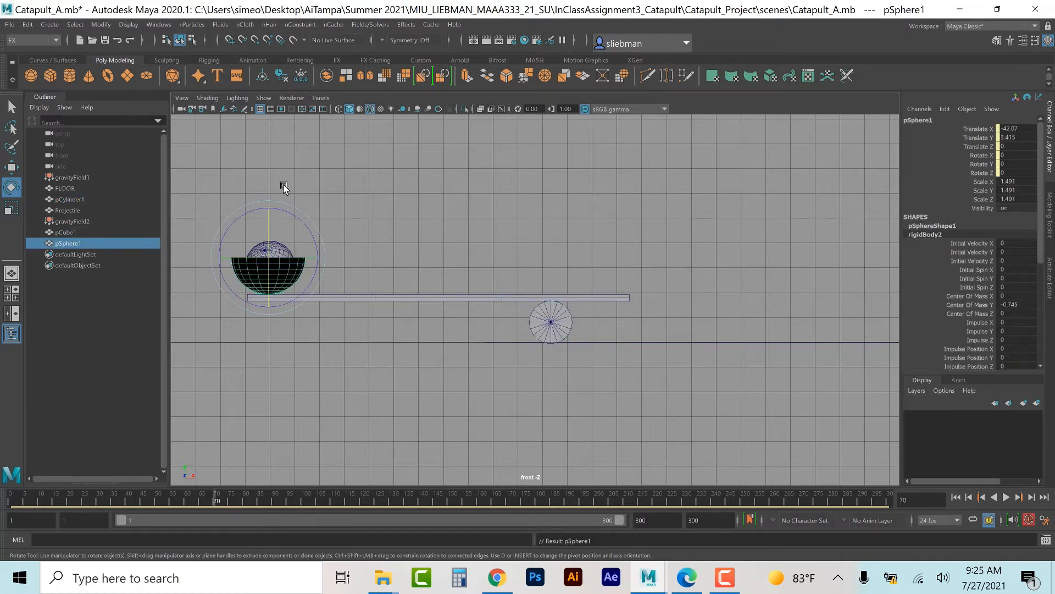
{"action": "left_click", "coordinate": [99, 25]}
{"action": "left_click", "coordinate": [114, 54]}
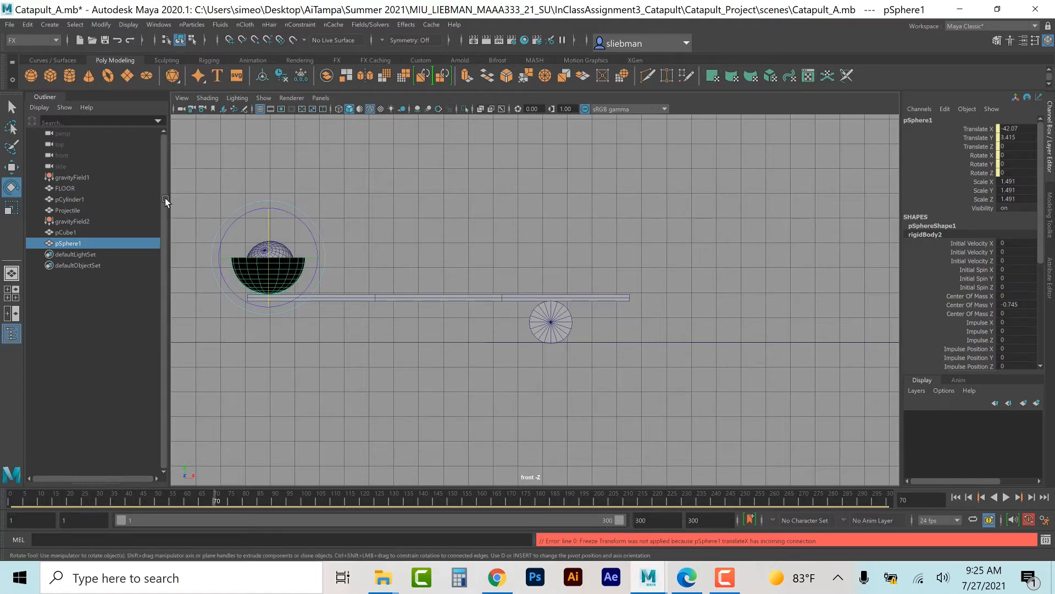
{"action": "left_click", "coordinate": [29, 25]}
{"action": "mouse_move", "coordinate": [48, 155]}
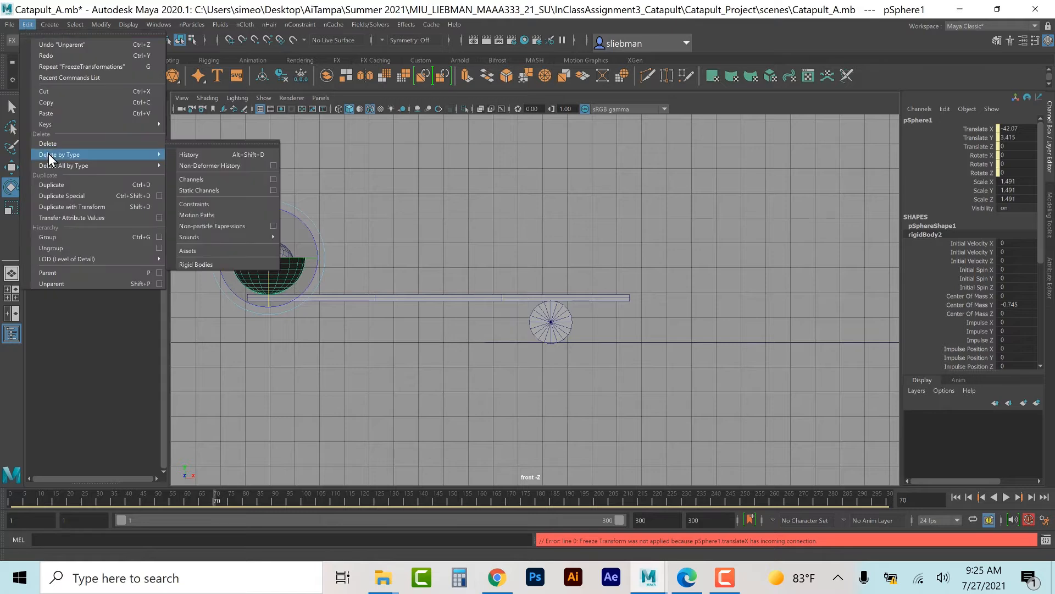
{"action": "left_click", "coordinate": [224, 266]}
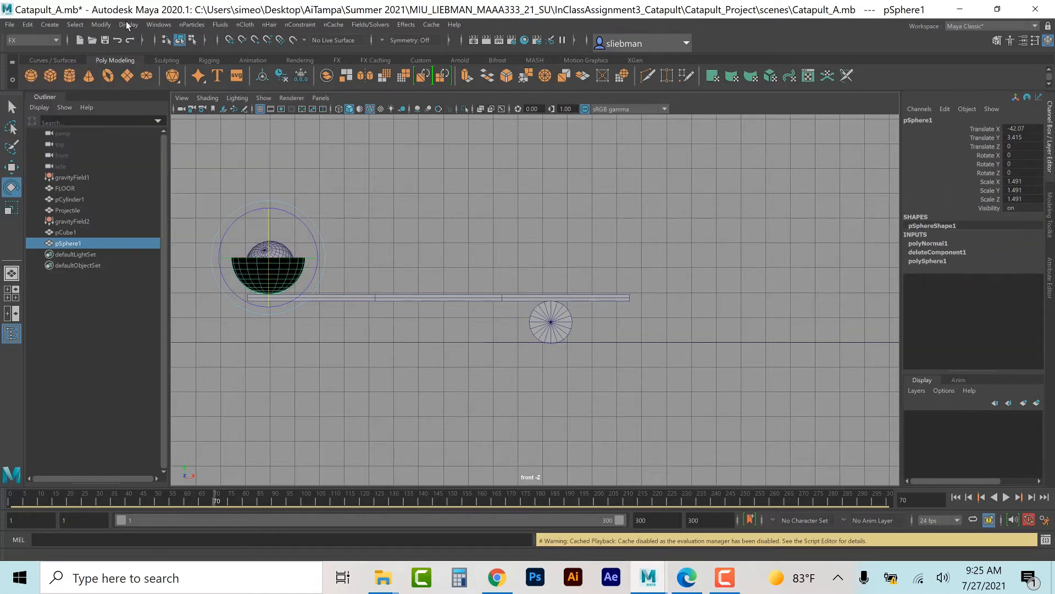
- Freeze the bowl's transformations and make it a passive rigid body
{"action": "left_click", "coordinate": [89, 24]}
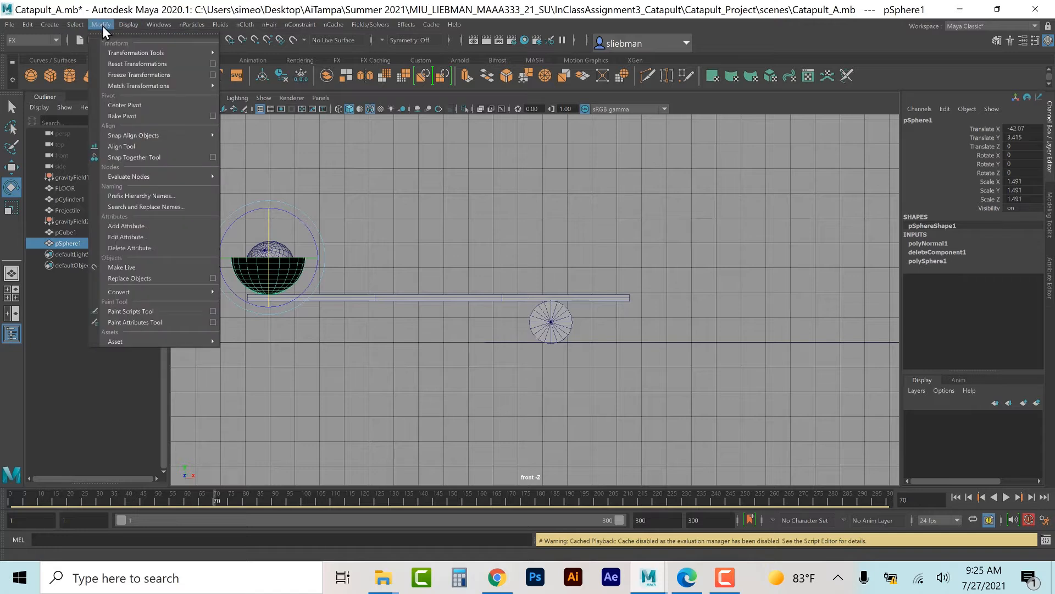
{"action": "left_click", "coordinate": [124, 77]}
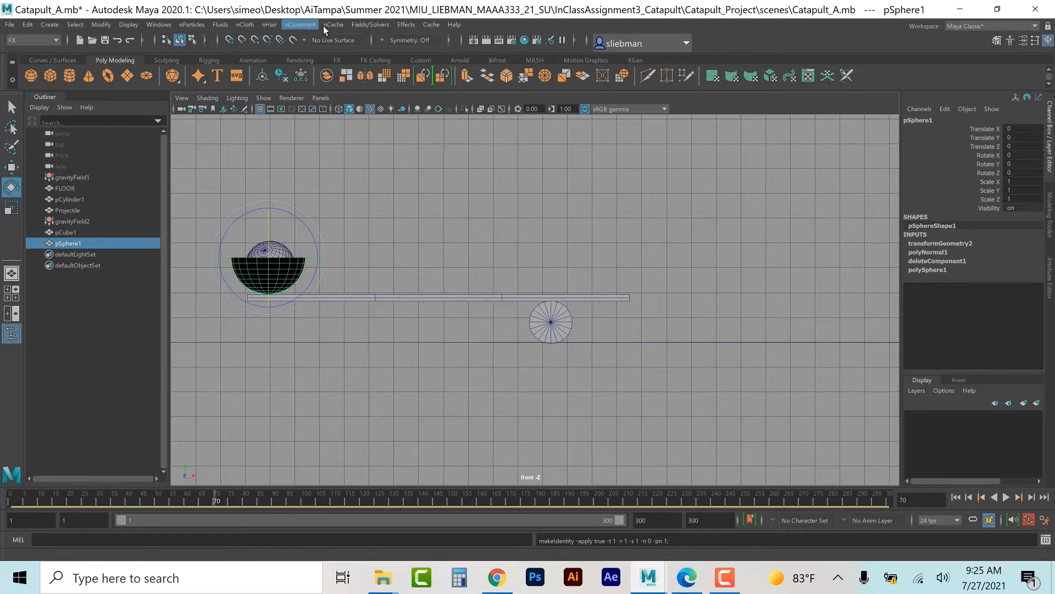
{"action": "left_click", "coordinate": [370, 24]}
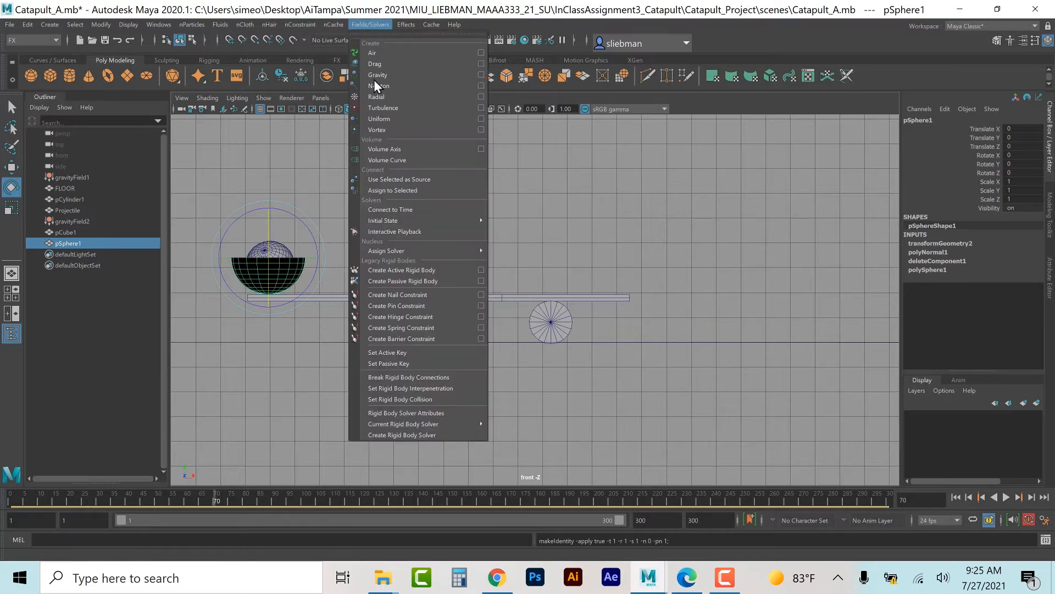
{"action": "left_click", "coordinate": [381, 281]}
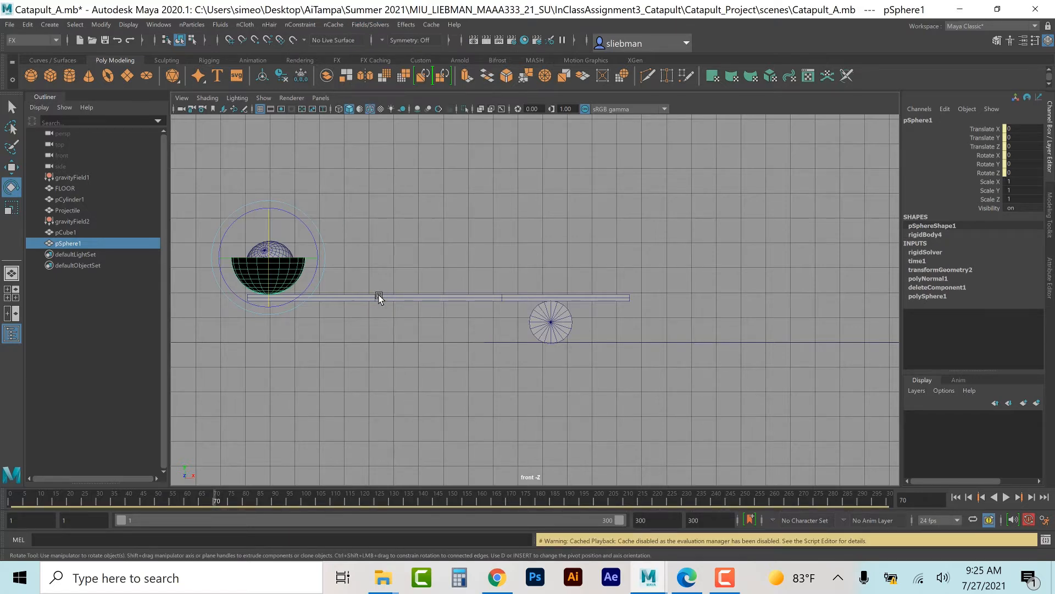
- Parent the bowl to the beam, and the beam to the cylinder
{"action": "left_click", "coordinate": [379, 294], "text": "shift"}
{"action": "key", "text": "p"}
{"action": "left_click", "coordinate": [379, 298]}
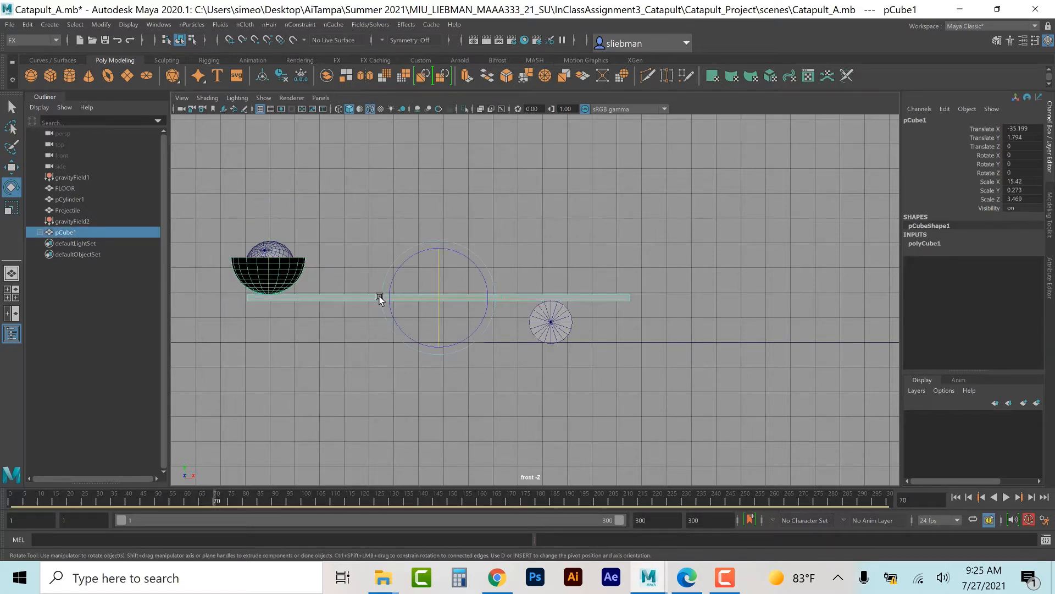
{"action": "left_click", "coordinate": [536, 325], "text": "shift"}
{"action": "key", "text": "p"}
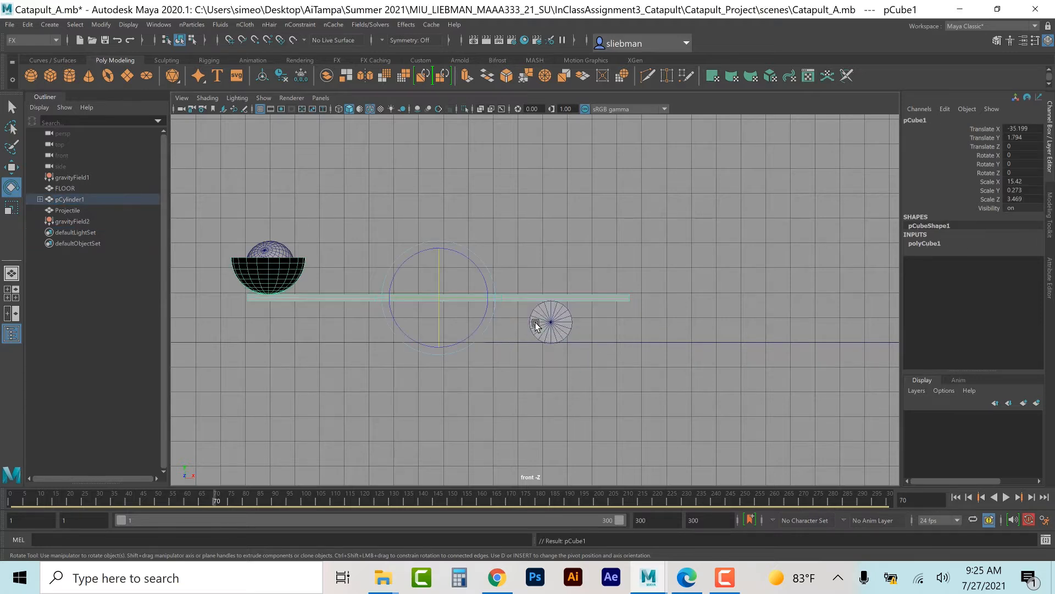
- Inspect the bowl's channel values and delete its rigid body again
{"action": "left_click", "coordinate": [305, 261]}
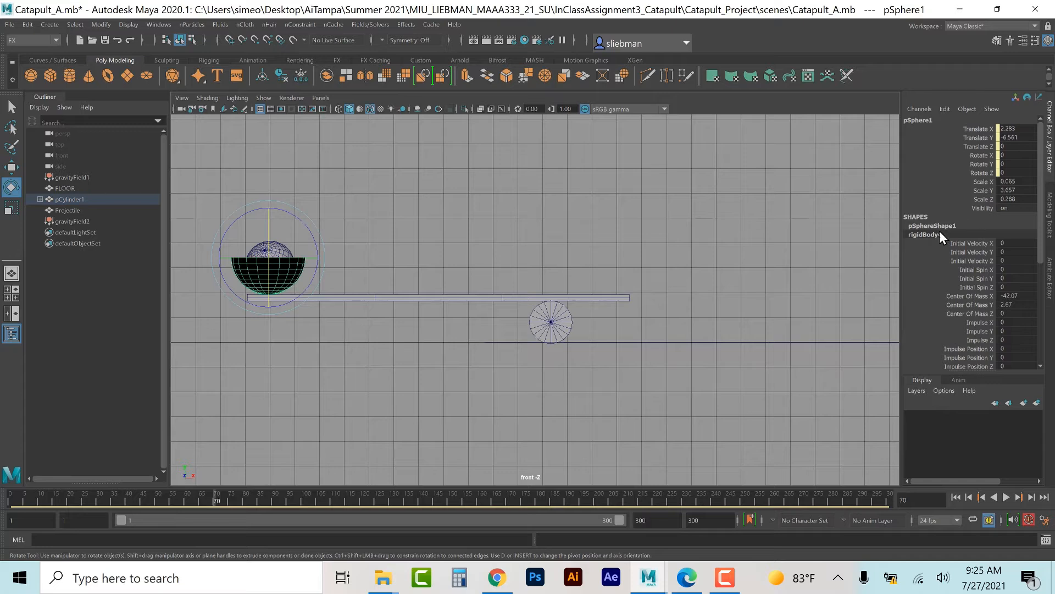
{"action": "left_click", "coordinate": [759, 266]}
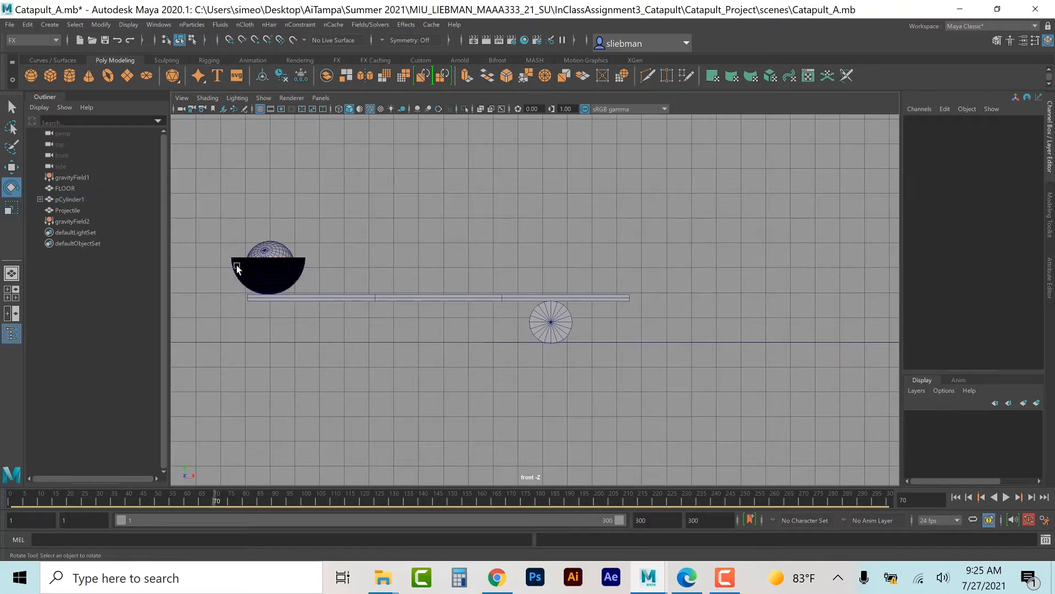
{"action": "left_click", "coordinate": [246, 266]}
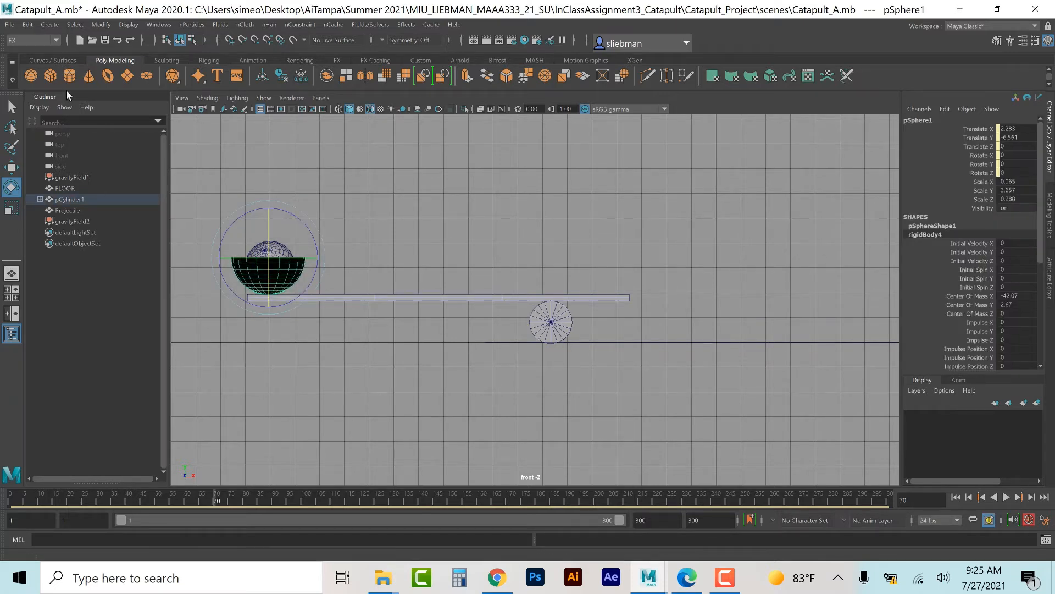
{"action": "left_click", "coordinate": [46, 23]}
{"action": "mouse_move", "coordinate": [27, 24]}
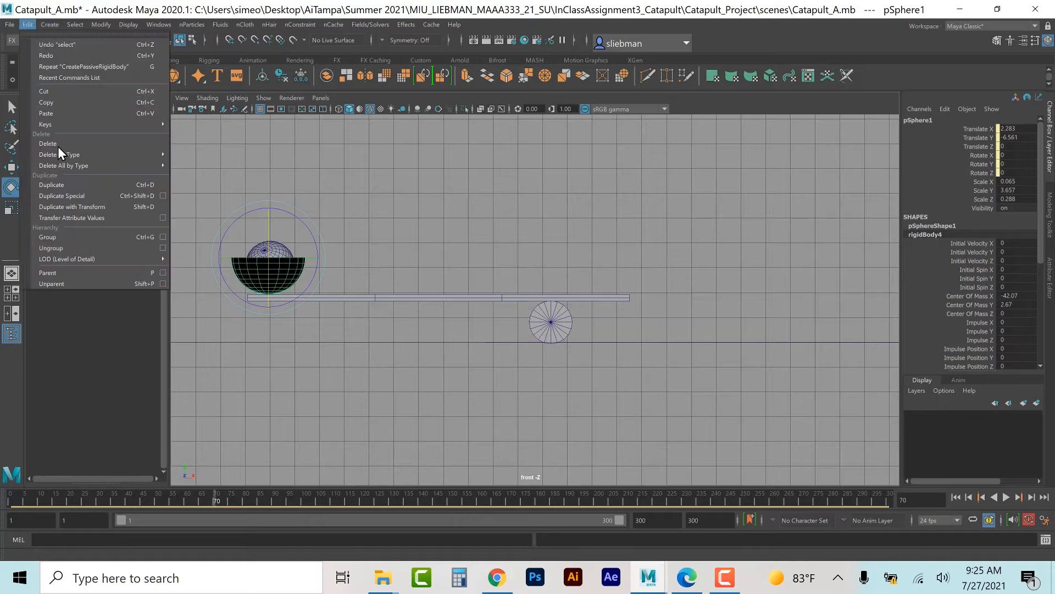
{"action": "mouse_move", "coordinate": [99, 154]}
{"action": "left_click", "coordinate": [203, 263]}
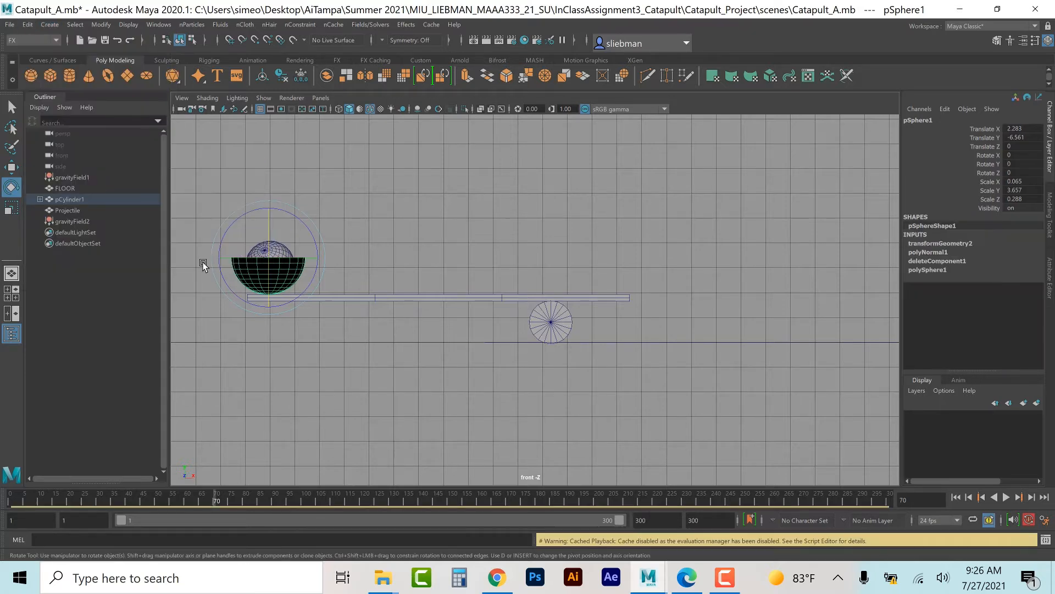
- Freeze the parented bowl's transformations and delete its construction history
{"action": "left_click", "coordinate": [101, 25]}
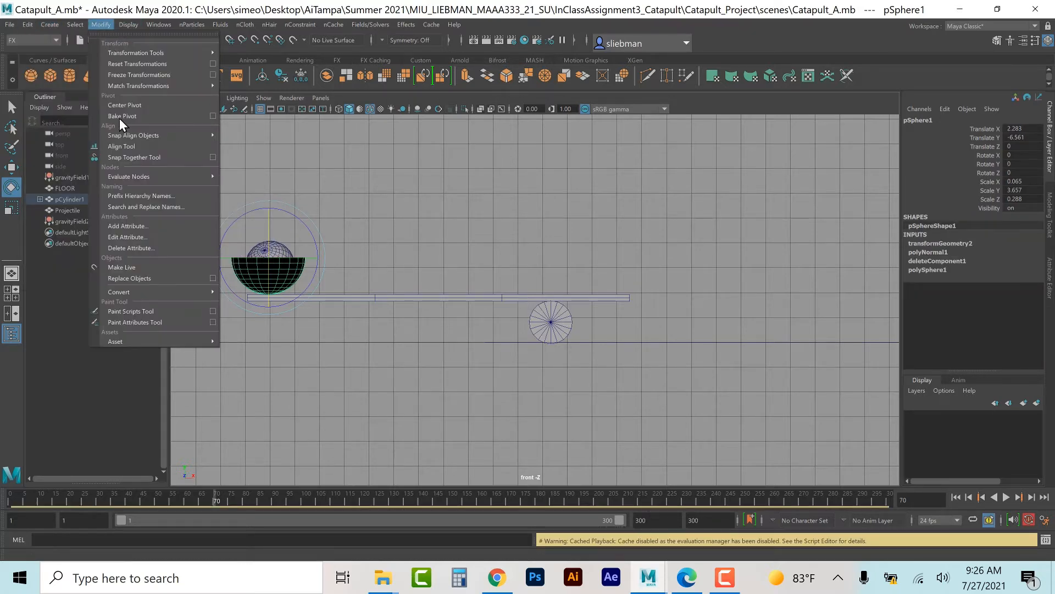
{"action": "left_click", "coordinate": [131, 75]}
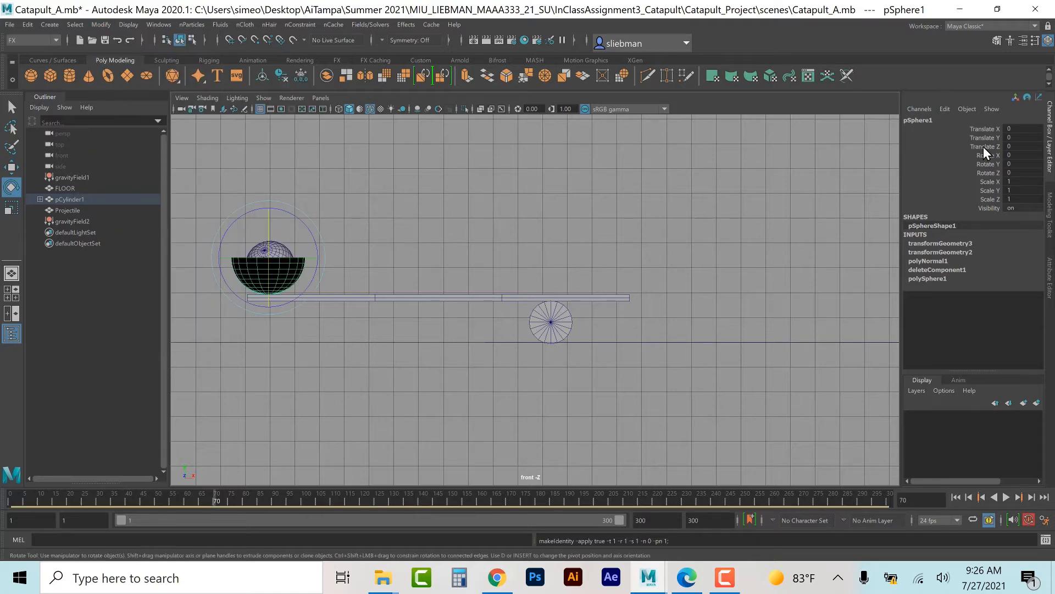
{"action": "left_click", "coordinate": [26, 24]}
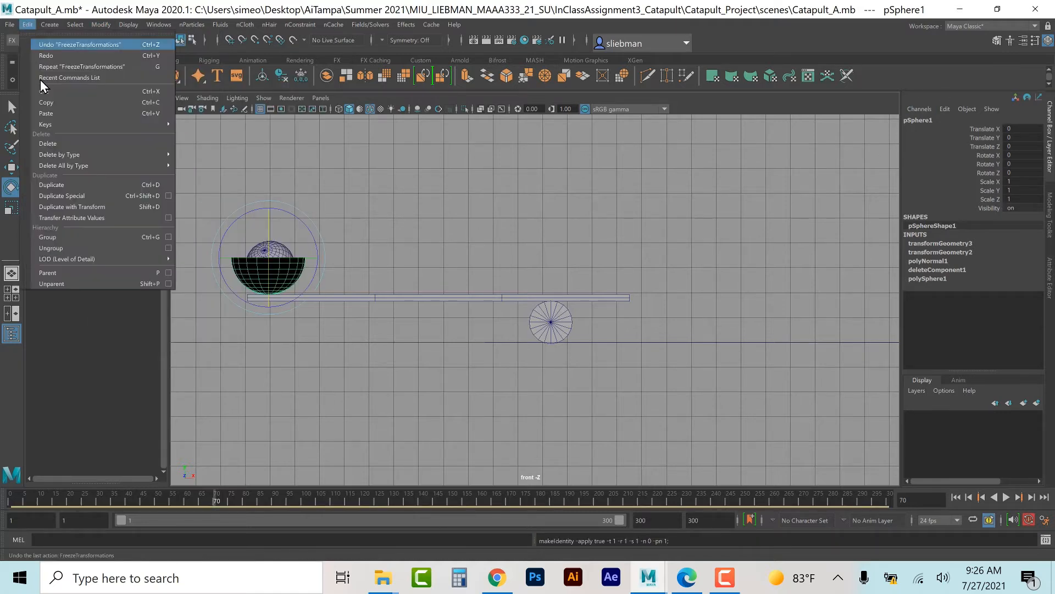
{"action": "mouse_move", "coordinate": [64, 156]}
{"action": "left_click", "coordinate": [252, 156]}
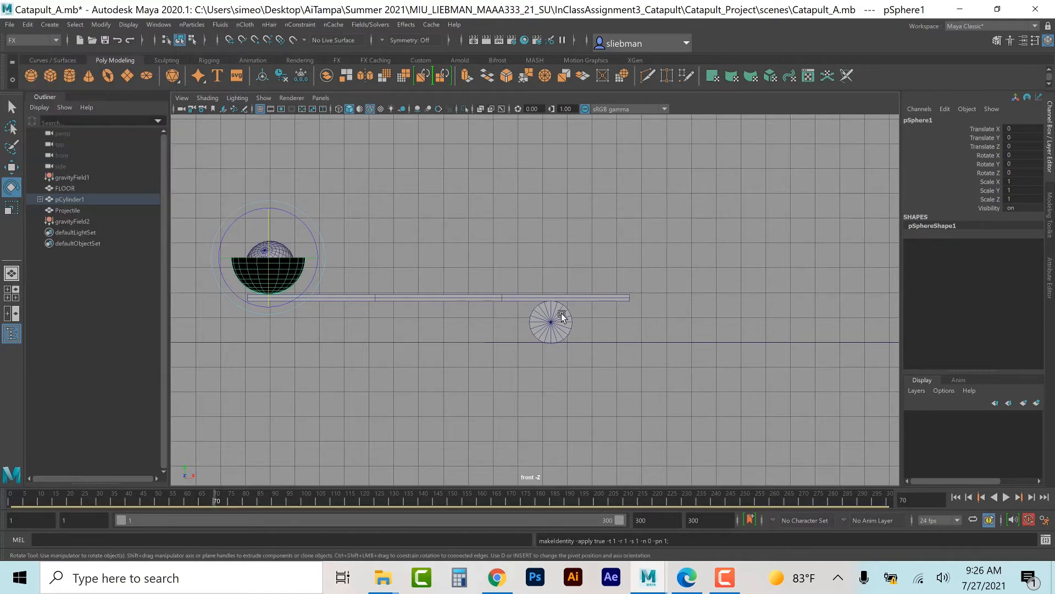
- Recreate the bowl's passive rigid body and parent the bowl to the beam
{"action": "left_click", "coordinate": [363, 24]}
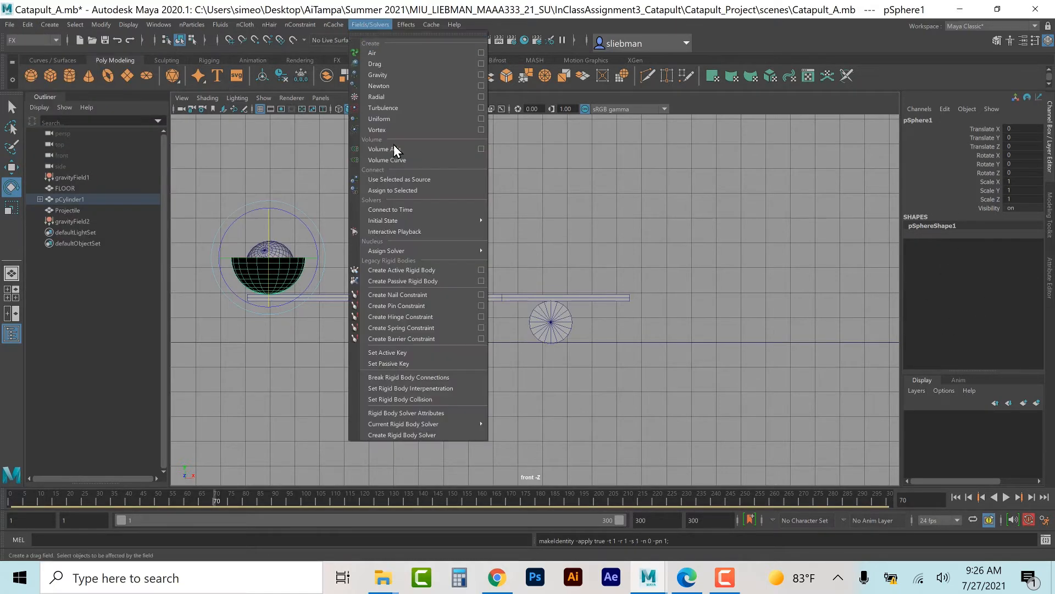
{"action": "left_click", "coordinate": [409, 280]}
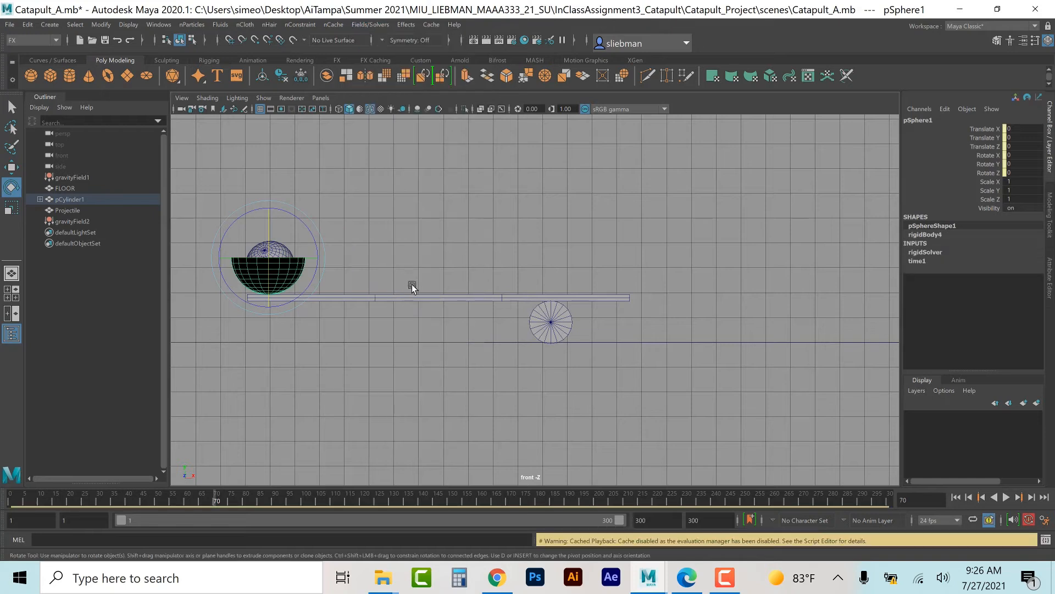
{"action": "left_click", "coordinate": [437, 297], "text": "shift"}
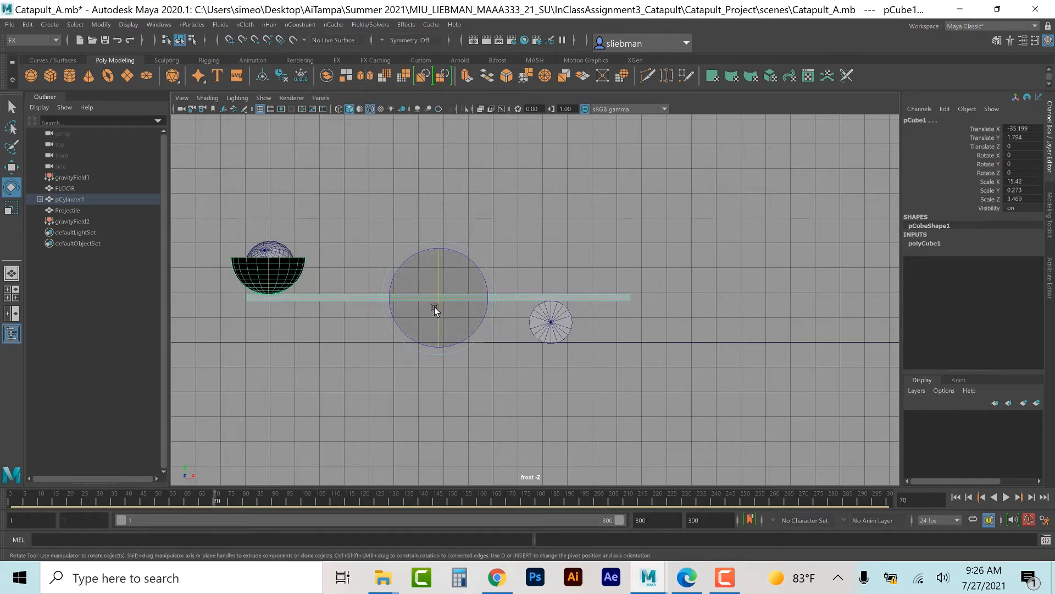
{"action": "key", "text": "p"}
- Check the bowl and cylinder channels, and key the cylinder's Rotate X, Y and Z at frame 70
{"action": "left_click", "coordinate": [548, 331]}
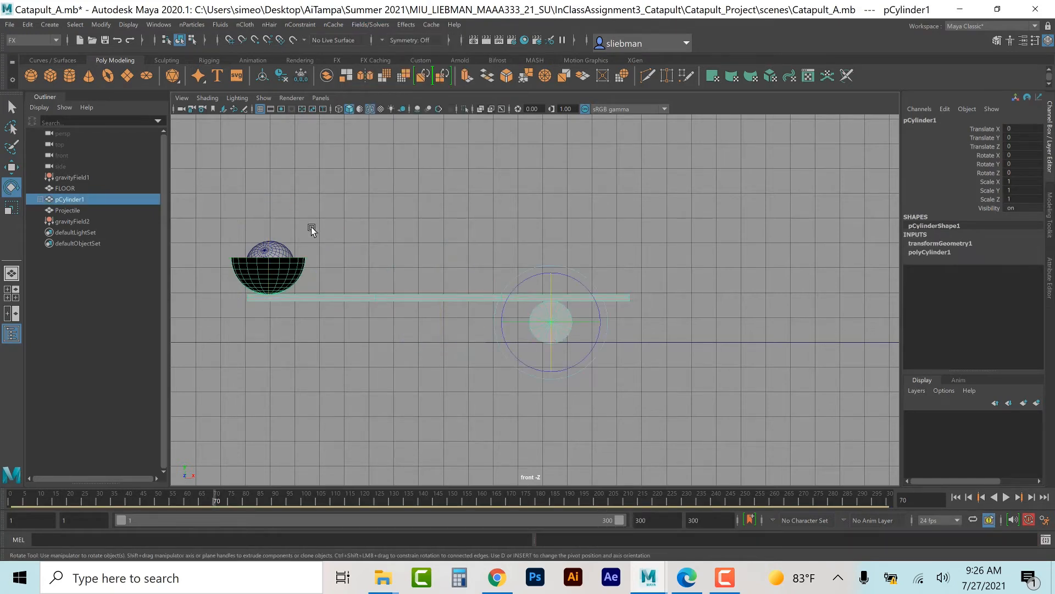
{"action": "left_click", "coordinate": [302, 267]}
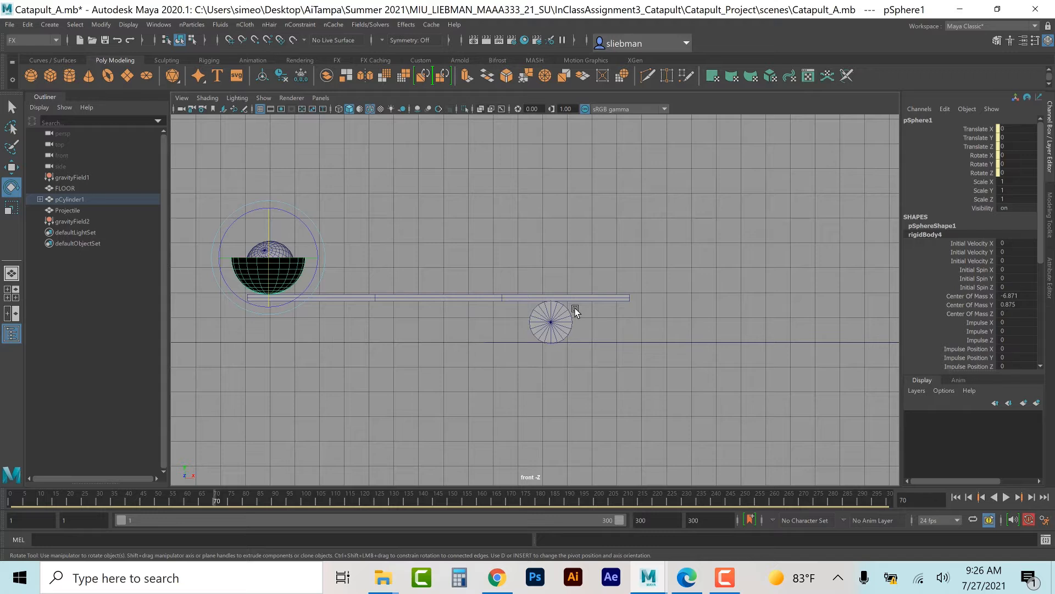
{"action": "left_click", "coordinate": [564, 323]}
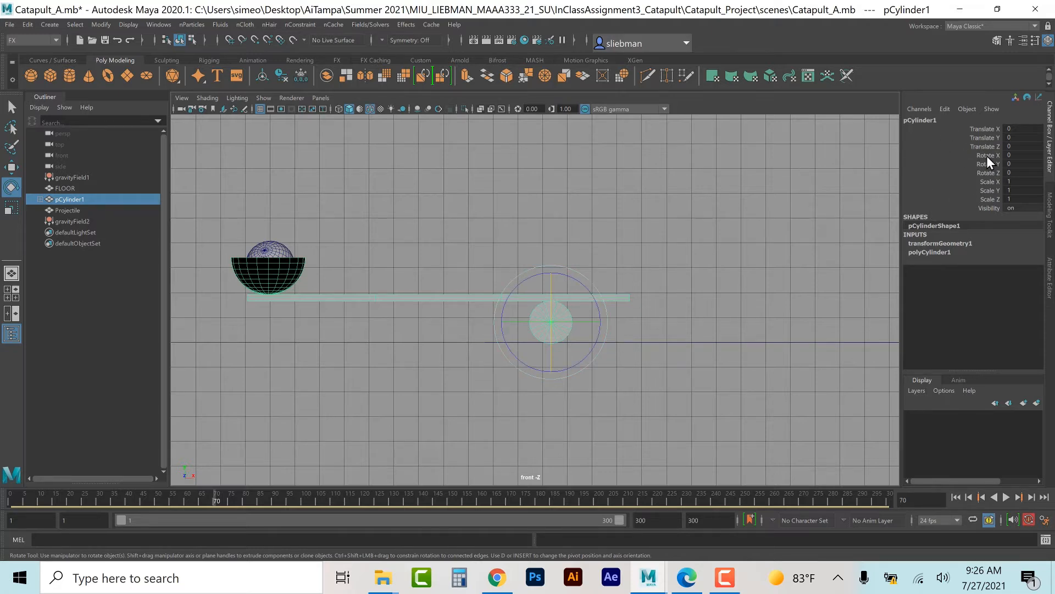
{"action": "left_click_drag", "start_coordinate": [987, 155], "coordinate": [987, 172]}
{"action": "right_click", "coordinate": [987, 169]}
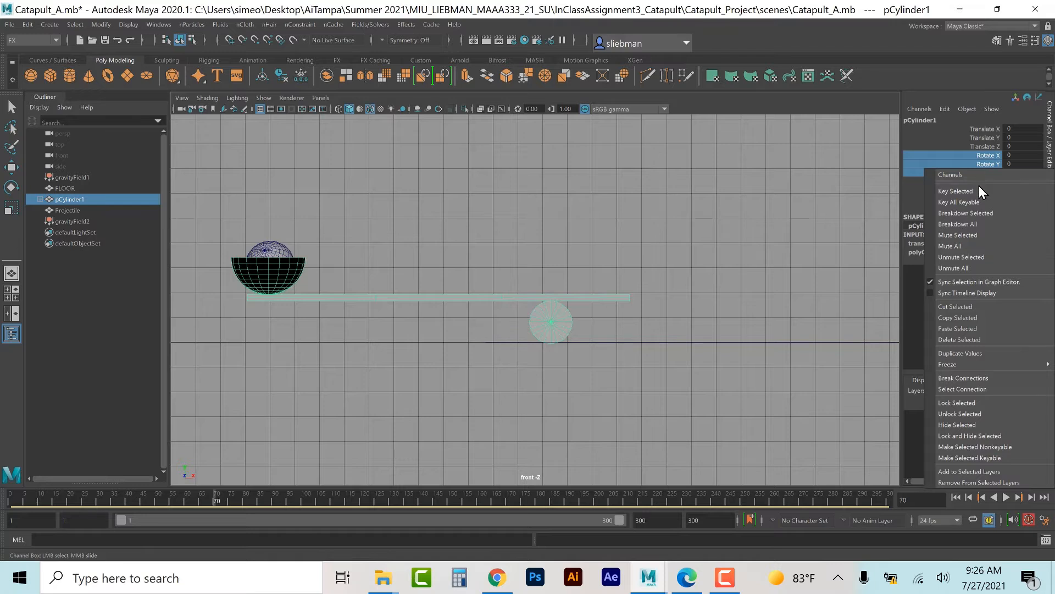
{"action": "left_click", "coordinate": [978, 190]}
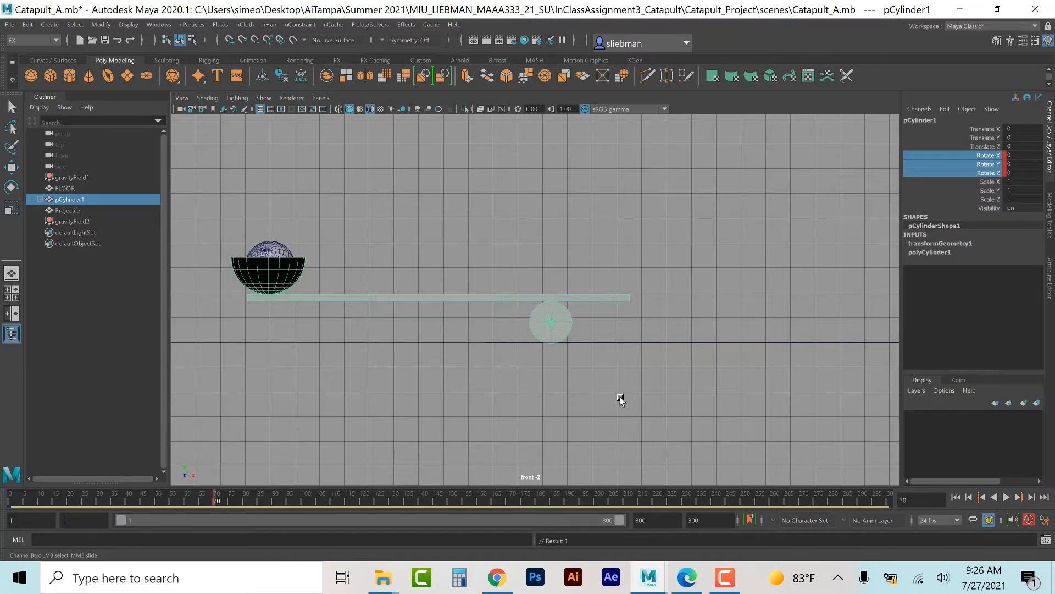
- At frame 80, rotate the cylinder to about 6.8° in Z so the bowl end of the arm dips
{"action": "left_click", "coordinate": [246, 501]}
{"action": "left_click", "coordinate": [11, 187]}
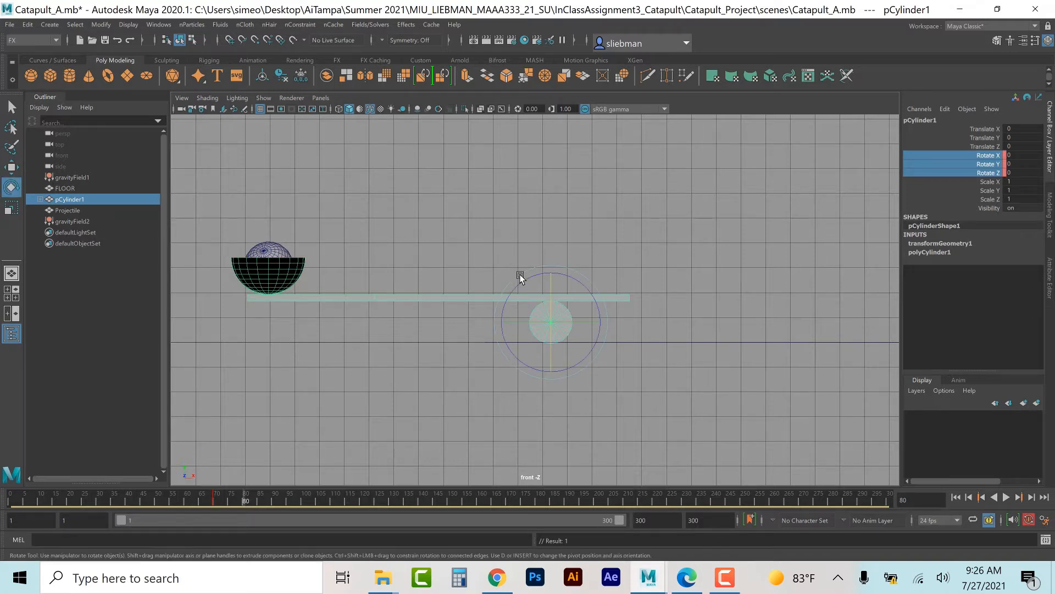
{"action": "left_click_drag", "start_coordinate": [530, 273], "coordinate": [526, 275]}
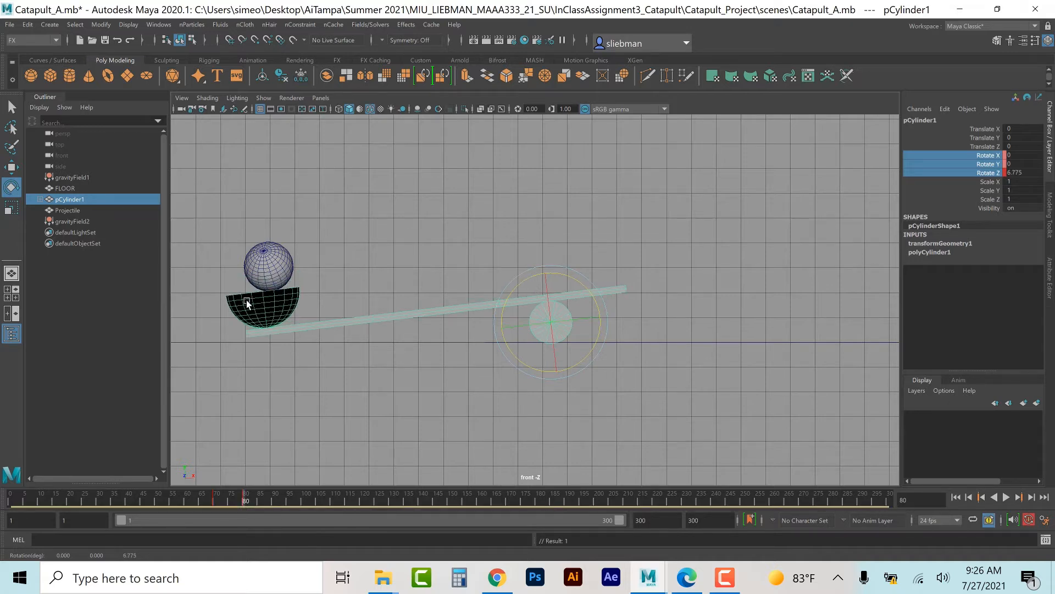
- At frame 91, rotate the cylinder to about -65.3° in Z to swing the arm up, and return to the start frame
{"action": "left_click", "coordinate": [283, 499]}
{"action": "left_click", "coordinate": [274, 499]}
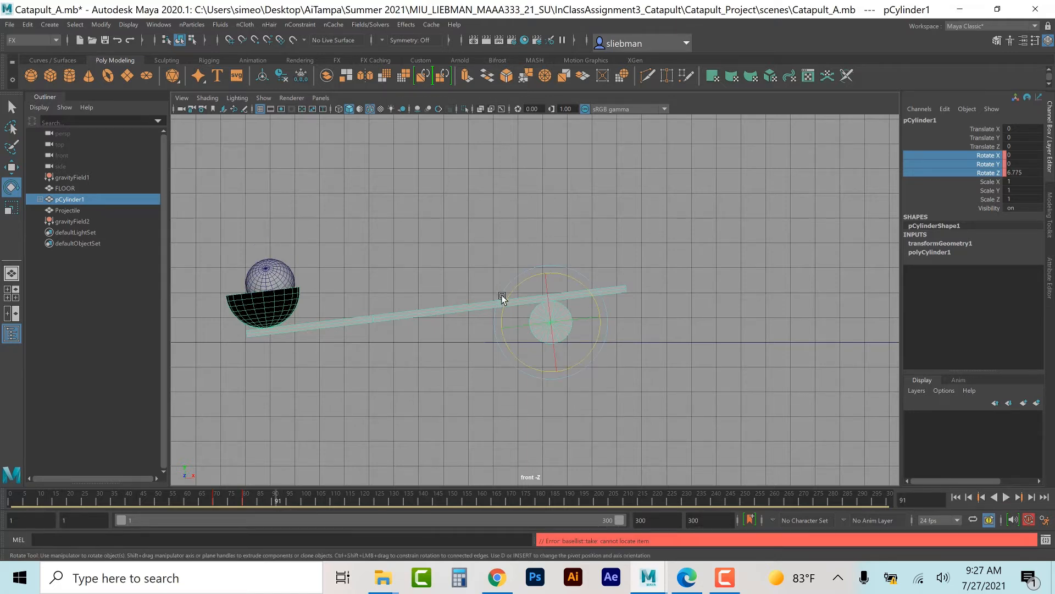
{"action": "left_click_drag", "start_coordinate": [516, 282], "coordinate": [583, 268]}
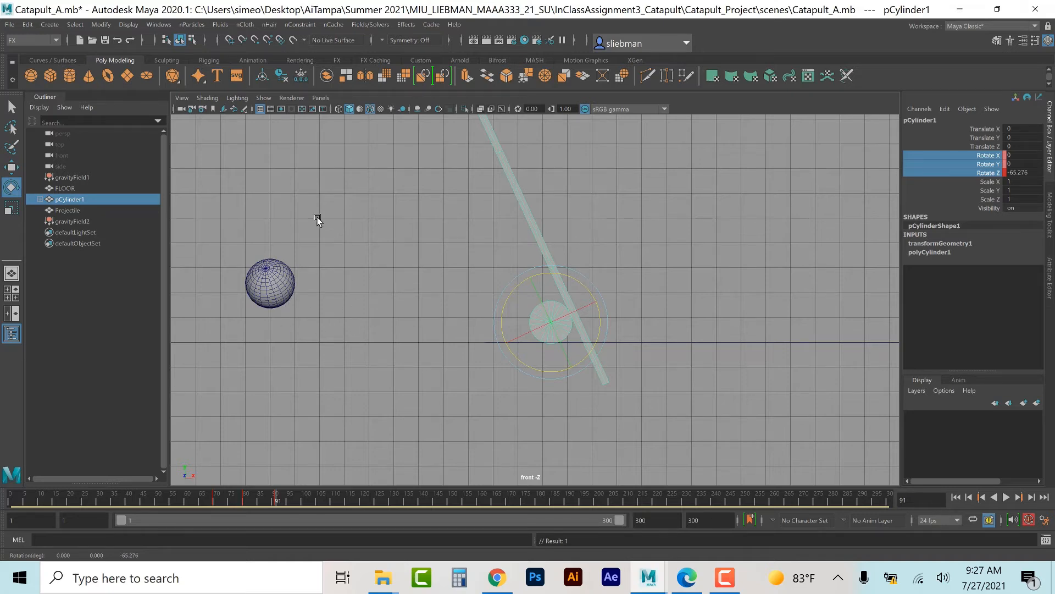
{"action": "left_click", "coordinate": [956, 498]}
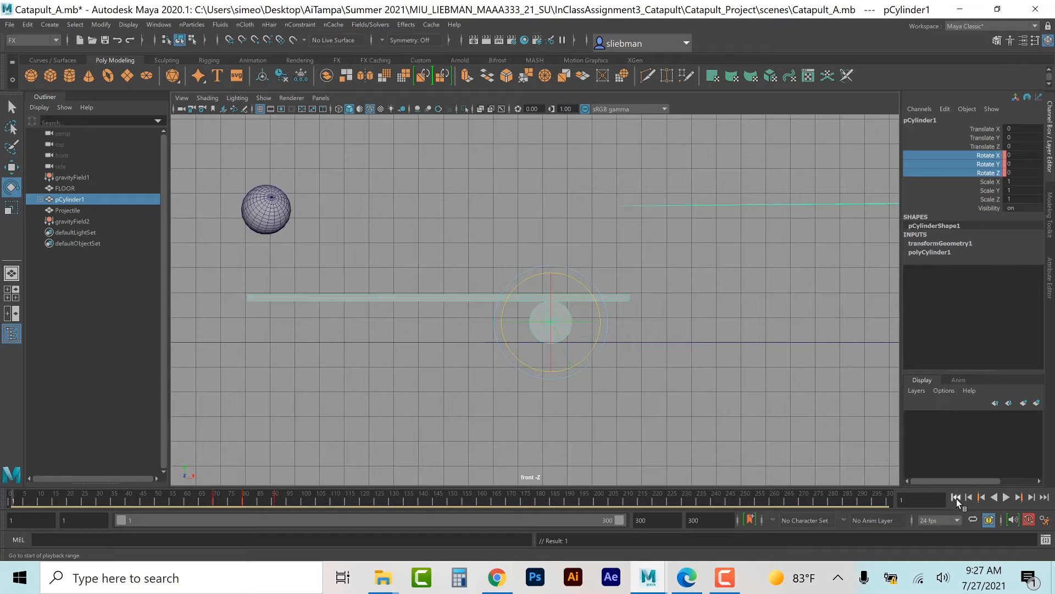
- Switch to the perspective view and try to delete the bowl's rigid body at the start frame
{"action": "left_click_drag", "start_coordinate": [586, 304], "coordinate": [708, 263]}
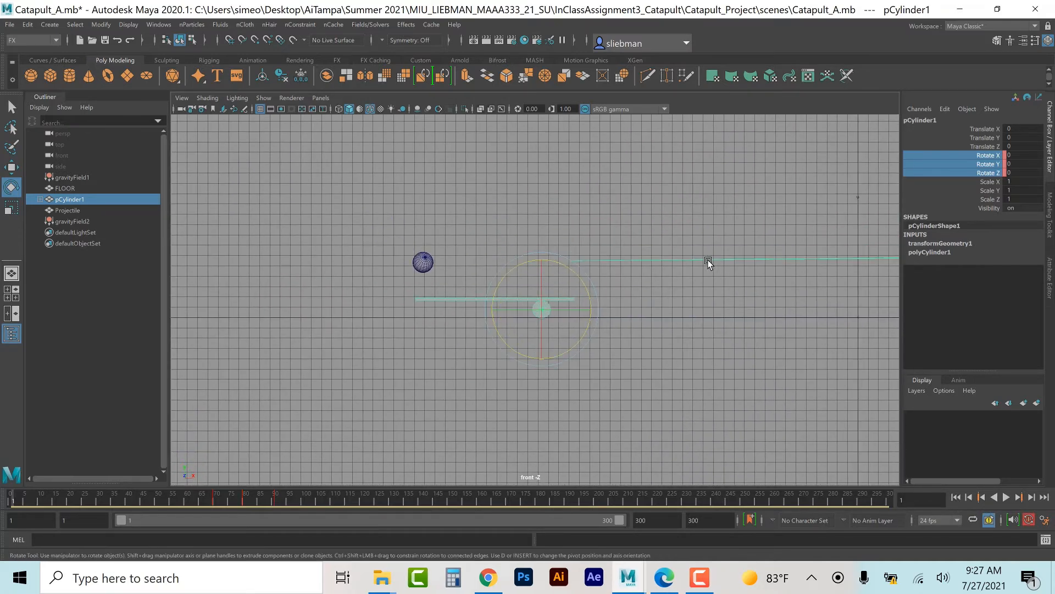
{"action": "key", "text": "space"}
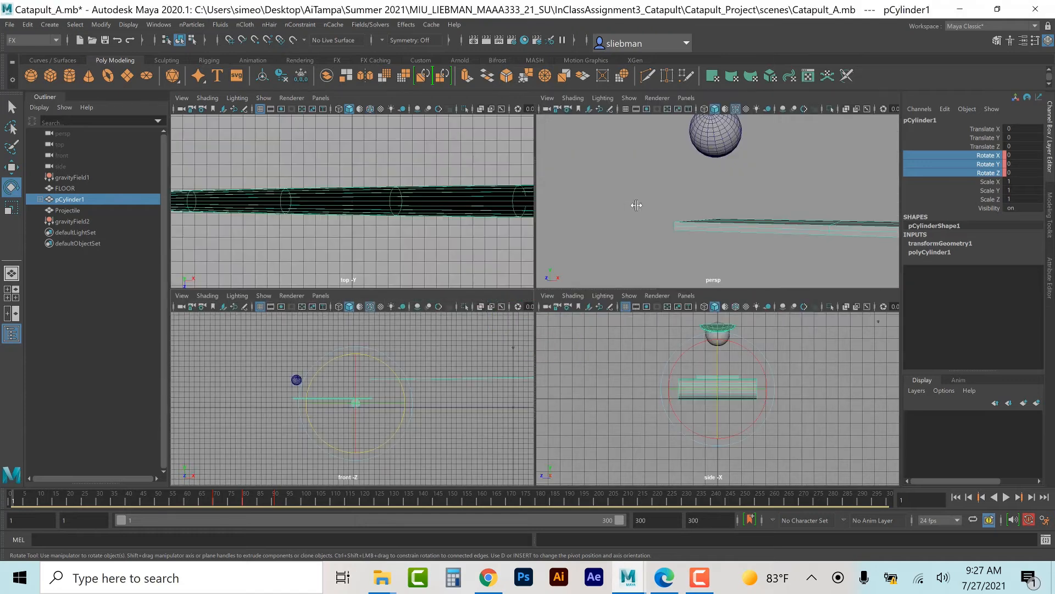
{"action": "key", "text": "space"}
{"action": "left_click_drag", "start_coordinate": [634, 222], "coordinate": [742, 302], "text": "alt"}
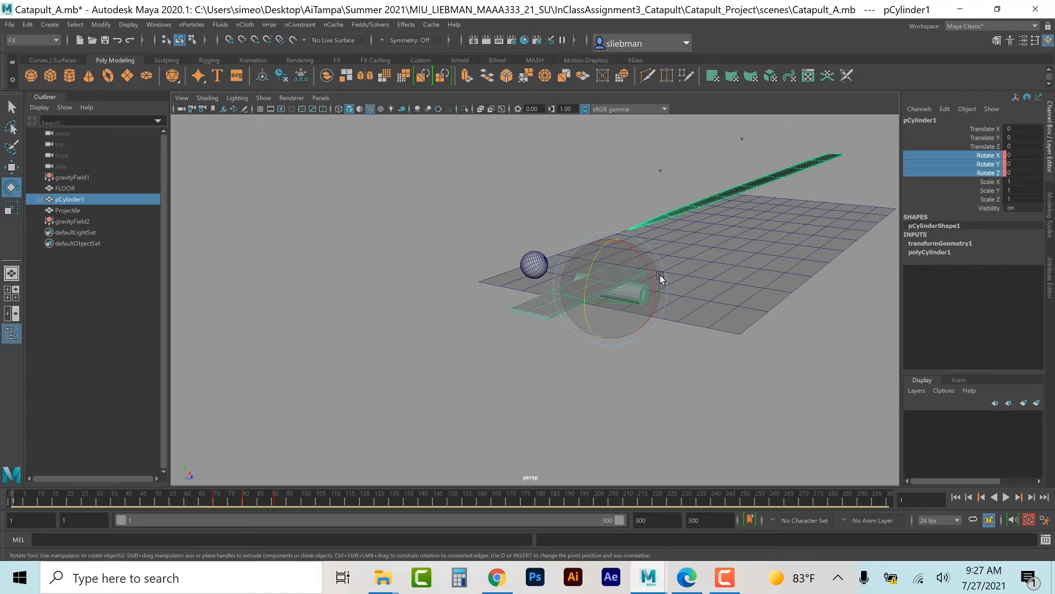
{"action": "left_click", "coordinate": [696, 204]}
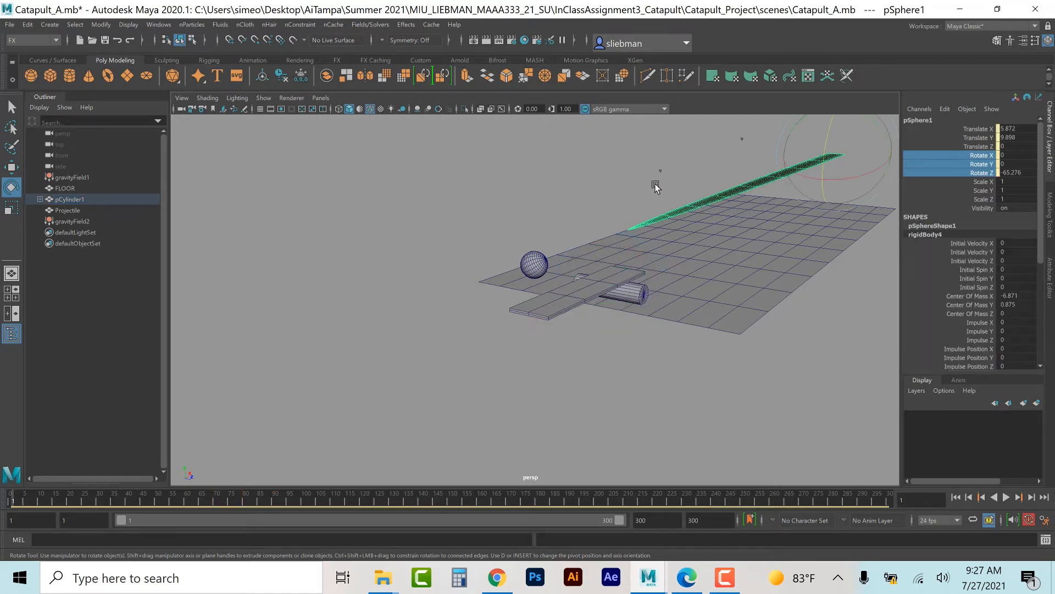
{"action": "left_click", "coordinate": [31, 25]}
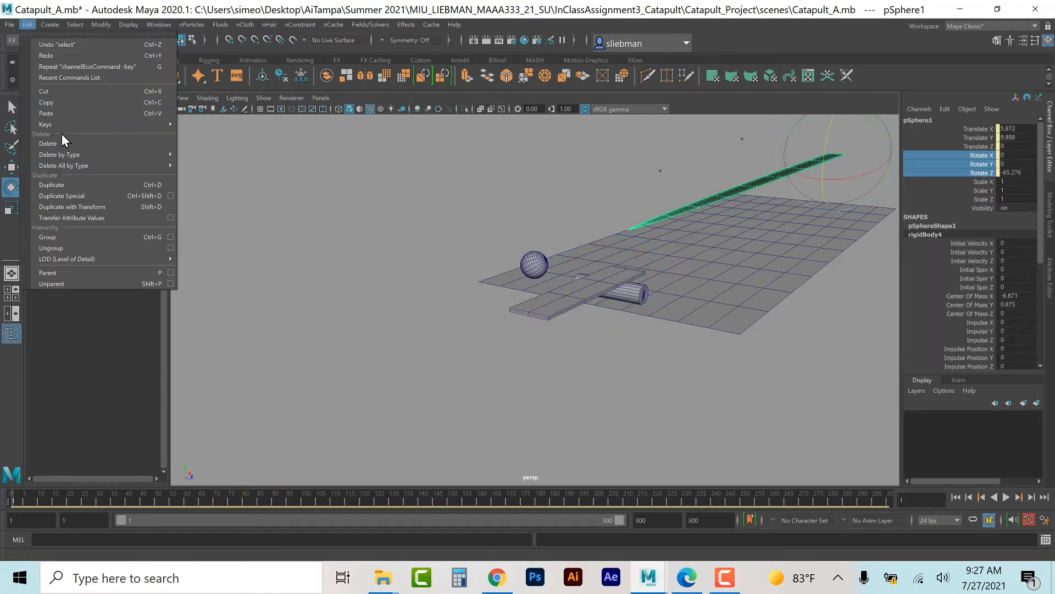
{"action": "mouse_move", "coordinate": [64, 153]}
{"action": "left_click", "coordinate": [213, 262]}
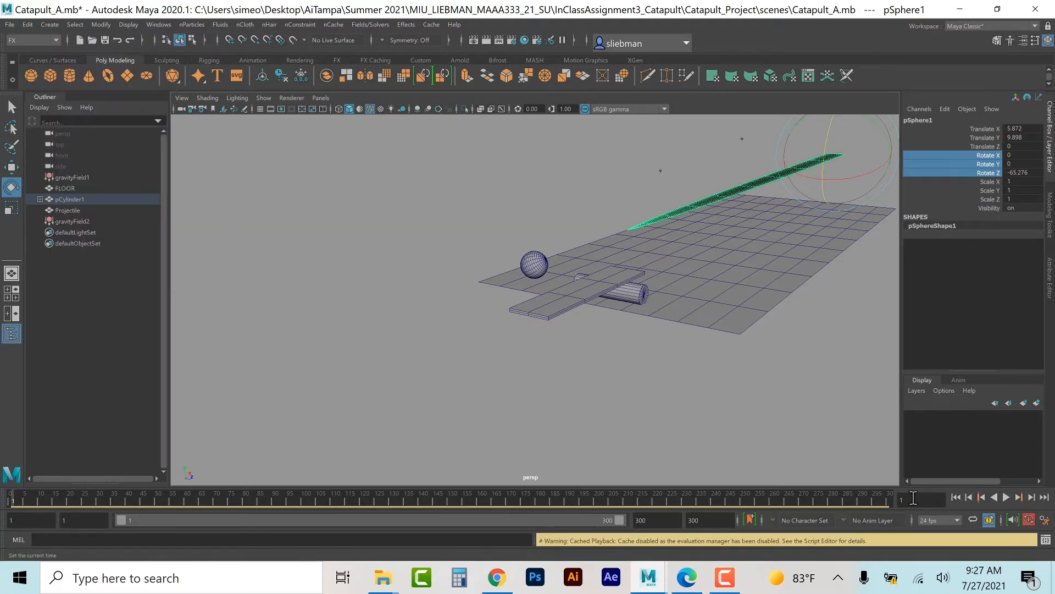
{"action": "left_click", "coordinate": [723, 386]}
{"action": "left_click", "coordinate": [763, 182]}
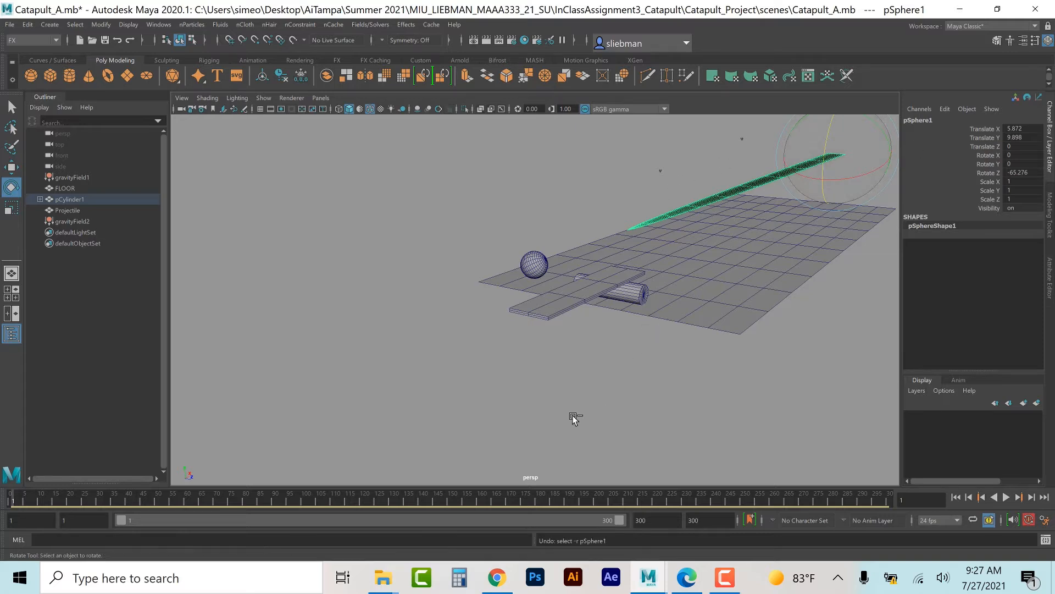
- Undo the bowl's rigid body deletion and the cylinder rotations keyed at frames 91 and 80
{"action": "key", "text": "ctrl+z"}
{"action": "key", "text": "ctrl+z"}
{"action": "key", "text": "ctrl+z"}
{"action": "key", "text": "ctrl+z"}
{"action": "key", "text": "ctrl+z"}
{"action": "key", "text": "ctrl+z"}
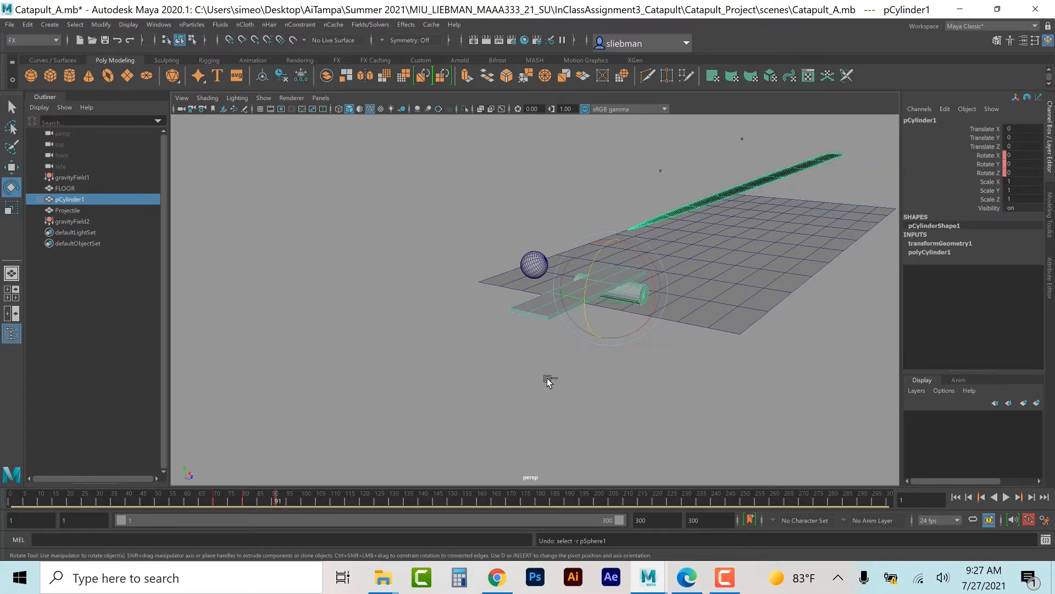
{"action": "key", "text": "ctrl+z"}
{"action": "key", "text": "ctrl+z"}
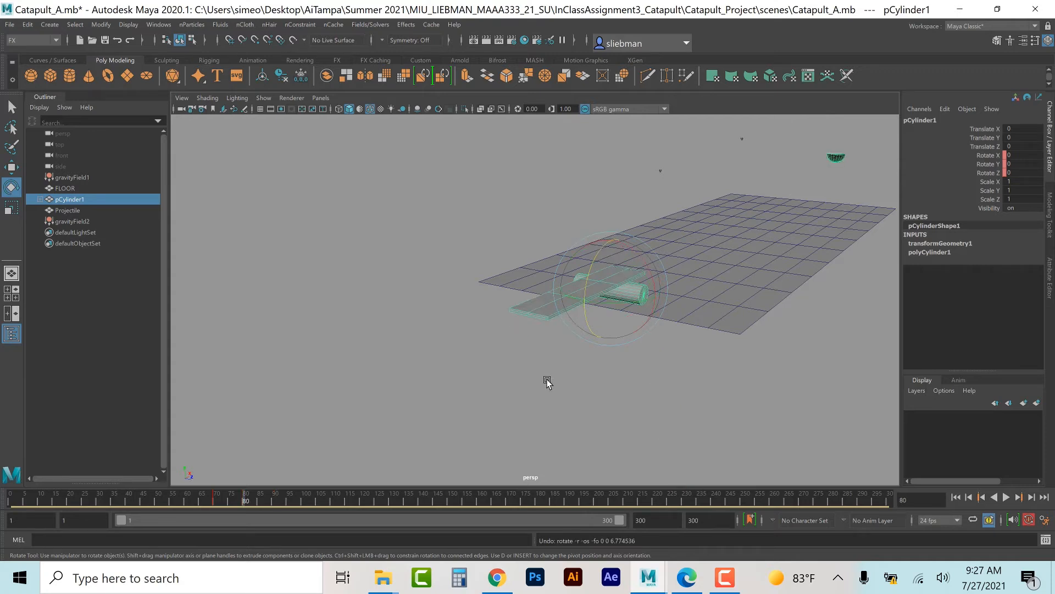
- Delete the bowl's rigid body and set its translate and rotate values to 0
{"action": "left_click", "coordinate": [547, 384]}
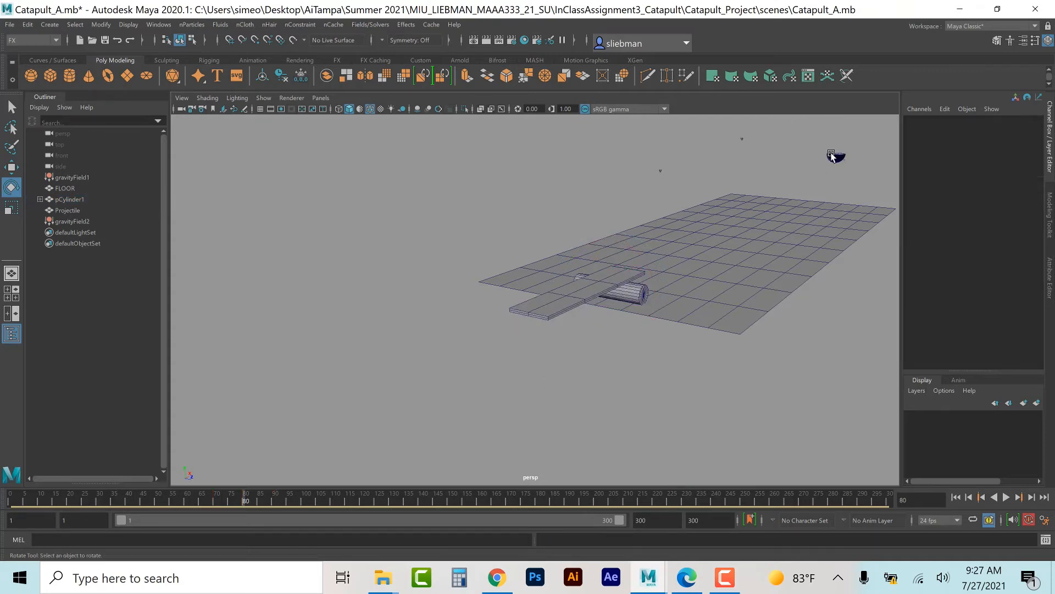
{"action": "left_click", "coordinate": [830, 159]}
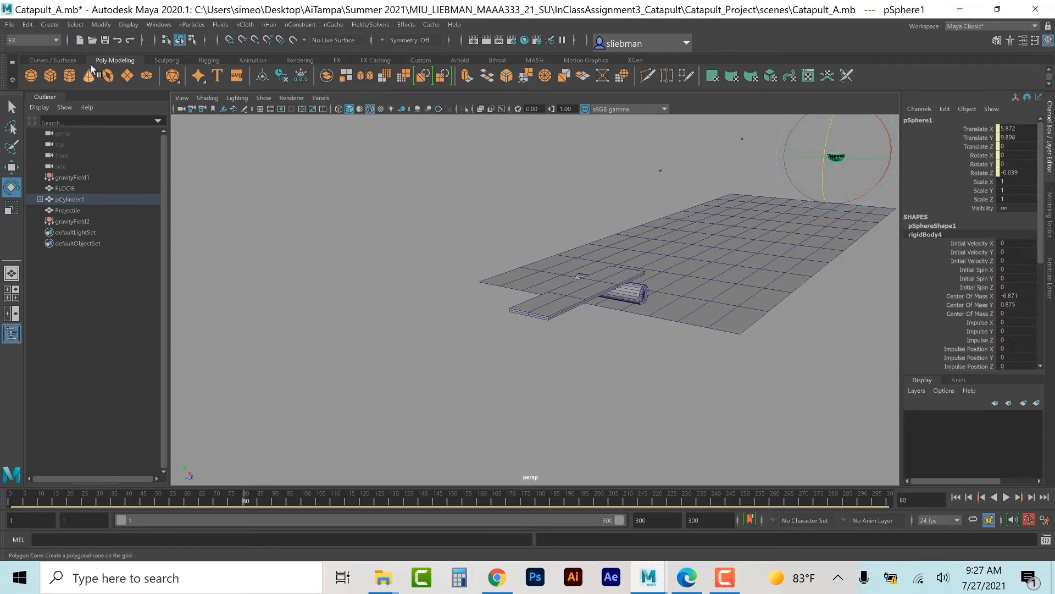
{"action": "left_click", "coordinate": [29, 25]}
{"action": "mouse_move", "coordinate": [78, 154]}
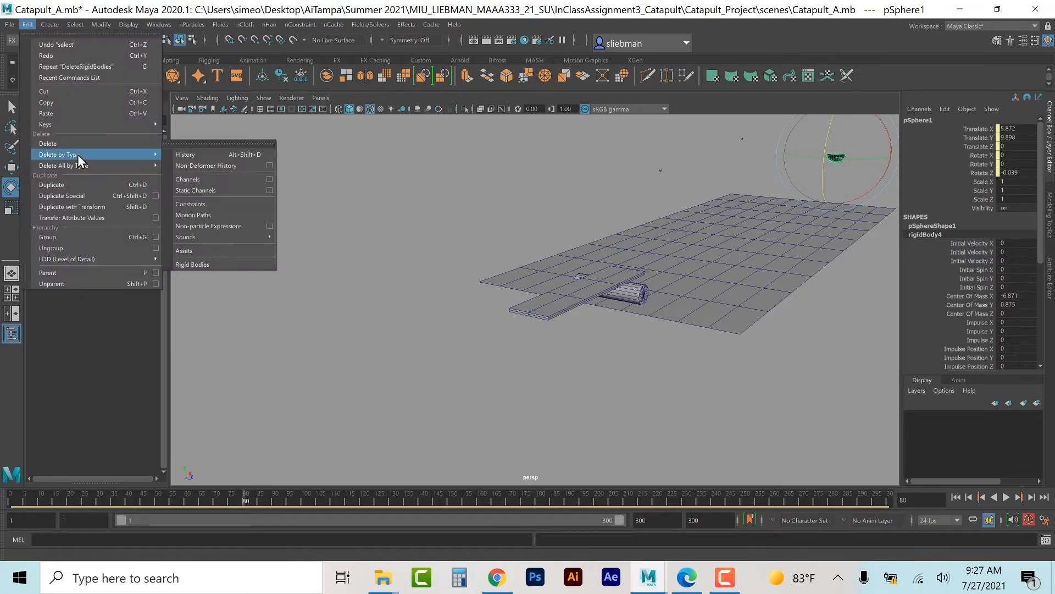
{"action": "left_click", "coordinate": [209, 264]}
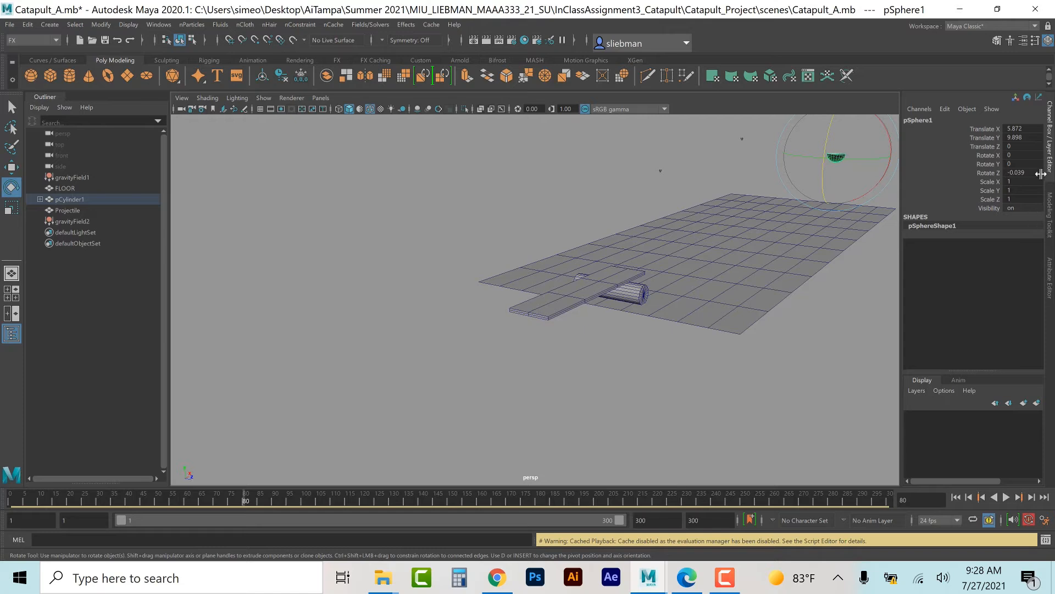
{"action": "left_click_drag", "start_coordinate": [1024, 128], "coordinate": [1022, 172]}
{"action": "type", "text": "0"}
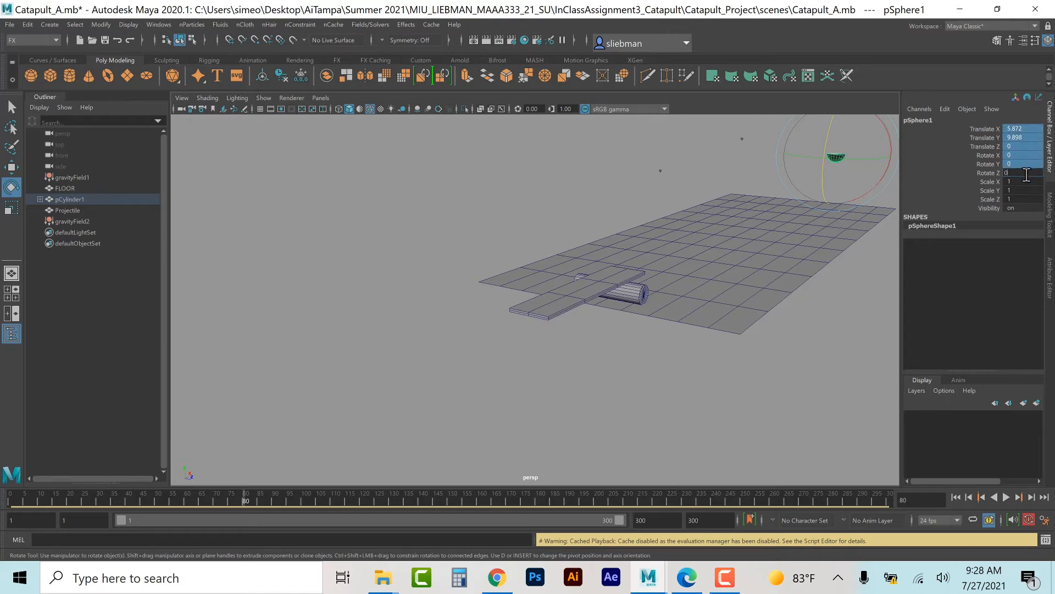
{"action": "key", "text": "Return"}
- Rotate the cylinder in Z to about 14.3° at frame 80 and about -56.6° at frame 95
{"action": "left_click", "coordinate": [641, 300]}
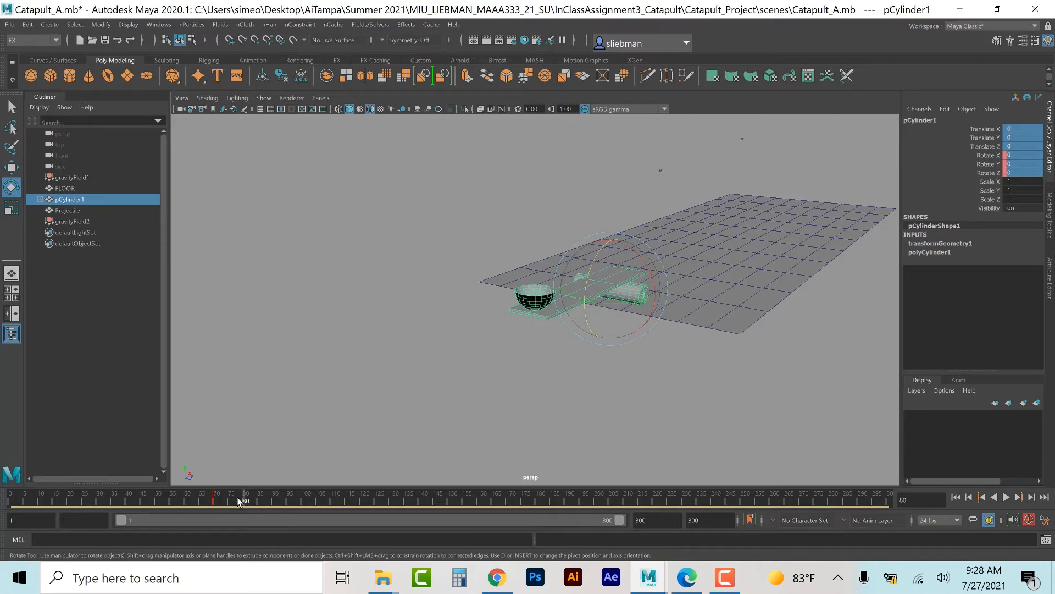
{"action": "left_click_drag", "start_coordinate": [598, 255], "coordinate": [593, 264]}
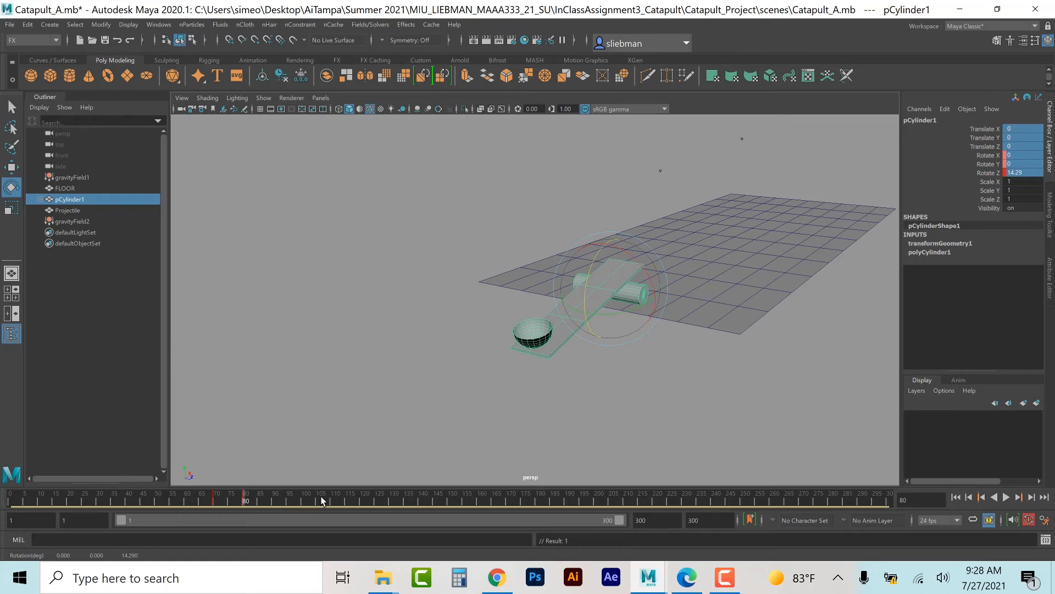
{"action": "left_click", "coordinate": [289, 499]}
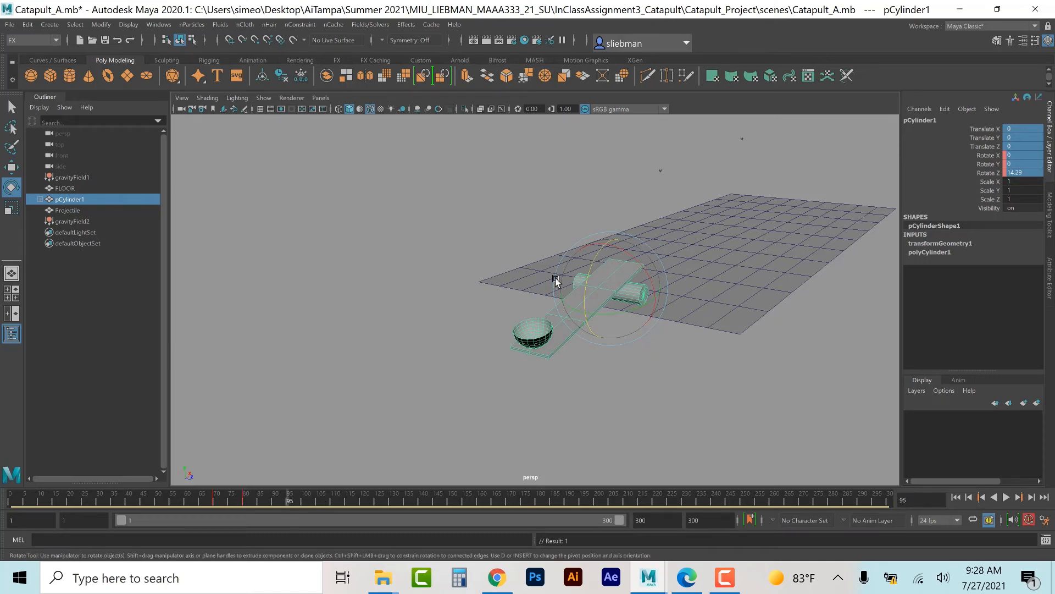
{"action": "left_click_drag", "start_coordinate": [611, 235], "coordinate": [619, 234]}
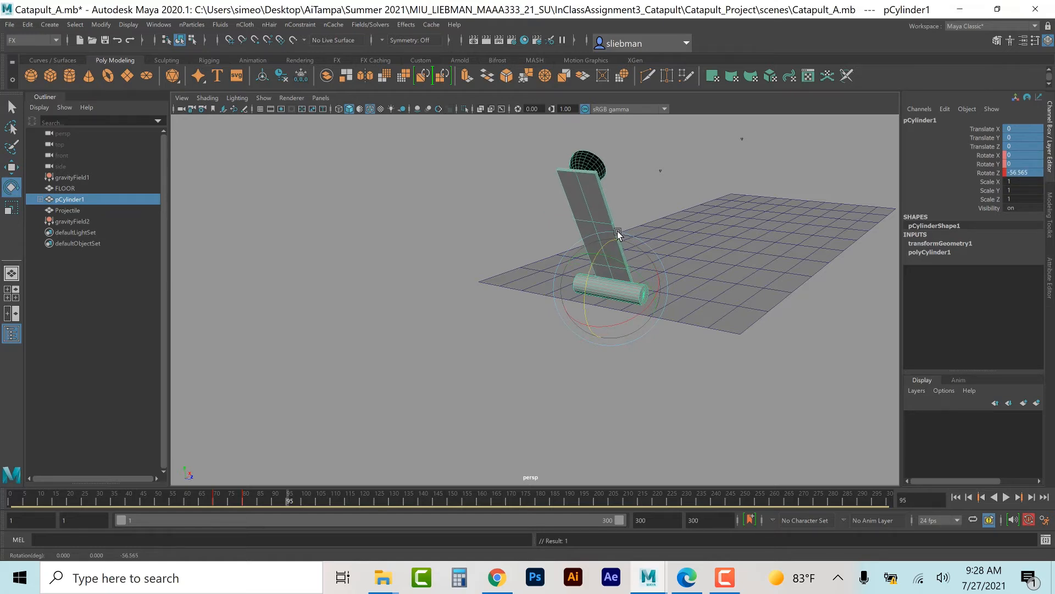
- Play the animation from the start frame to check the arm's swing with the bowl attached, and return to the start
{"action": "left_click", "coordinate": [956, 497]}
{"action": "left_click", "coordinate": [468, 377]}
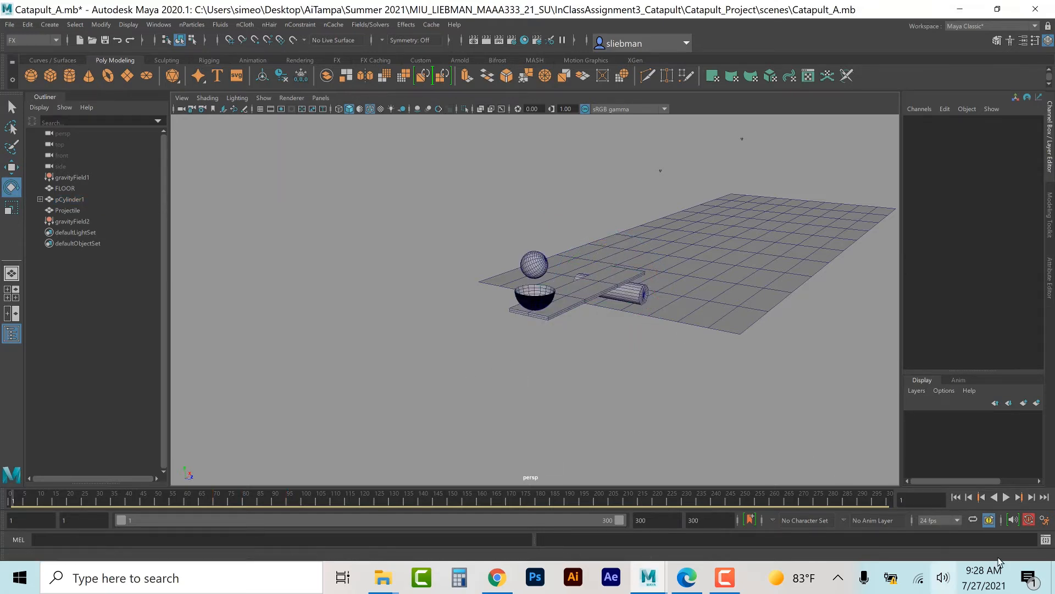
{"action": "left_click", "coordinate": [1007, 498]}
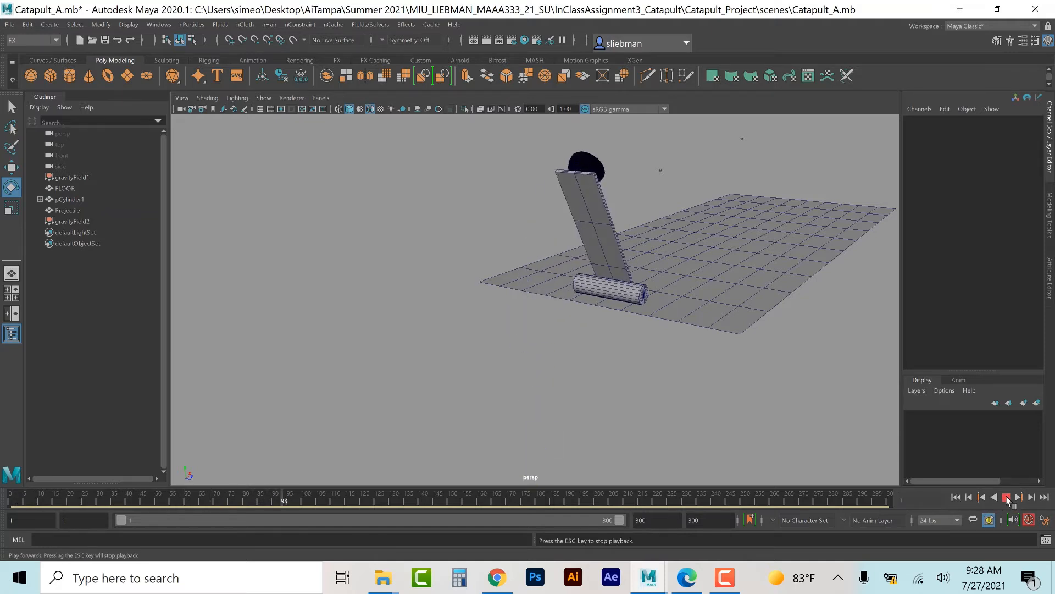
{"action": "left_click", "coordinate": [971, 498]}
{"action": "left_click", "coordinate": [956, 497]}
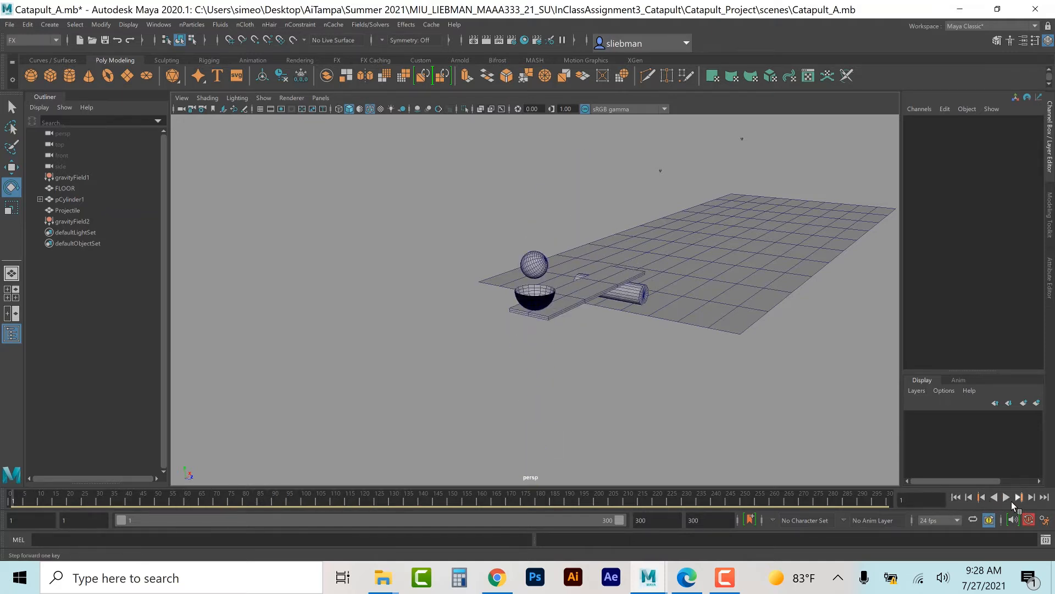
{"action": "left_click", "coordinate": [1007, 497]}
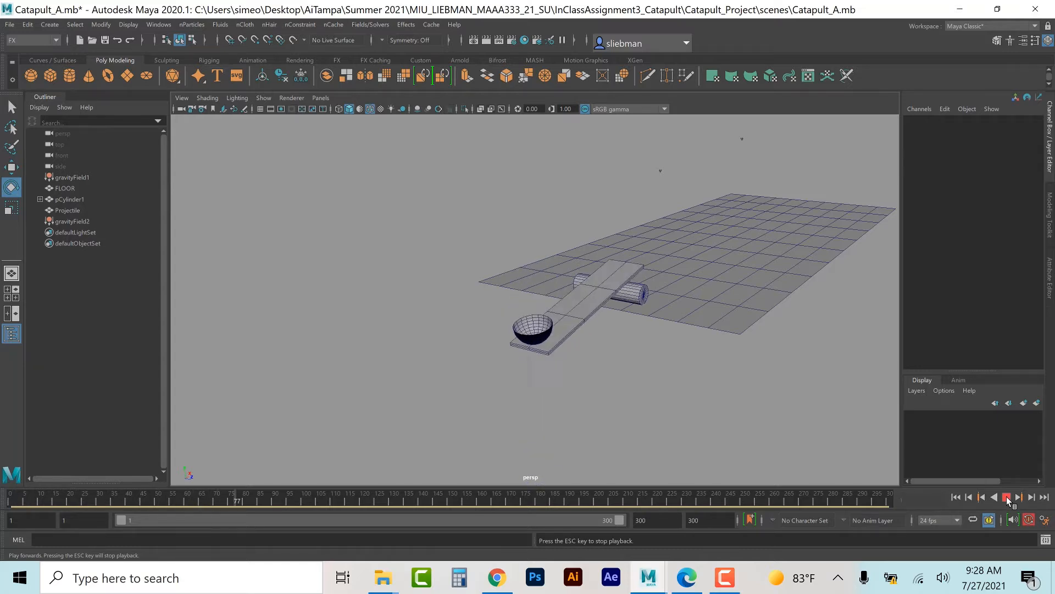
{"action": "left_click", "coordinate": [1006, 498]}
{"action": "left_click", "coordinate": [957, 497]}
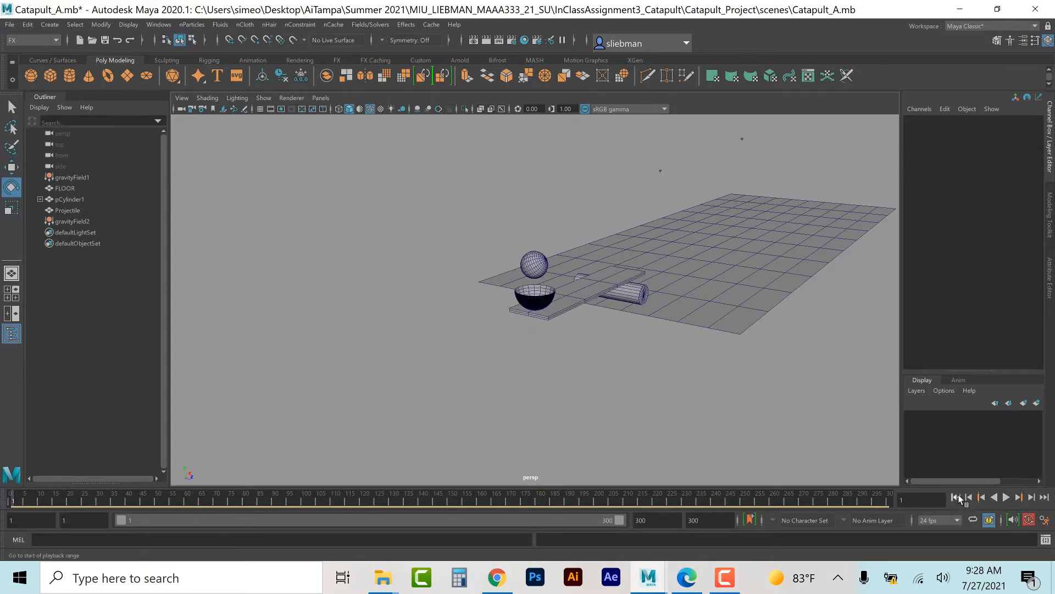
- Make the bowl a passive rigid body at the start frame
{"action": "left_click", "coordinate": [522, 301]}
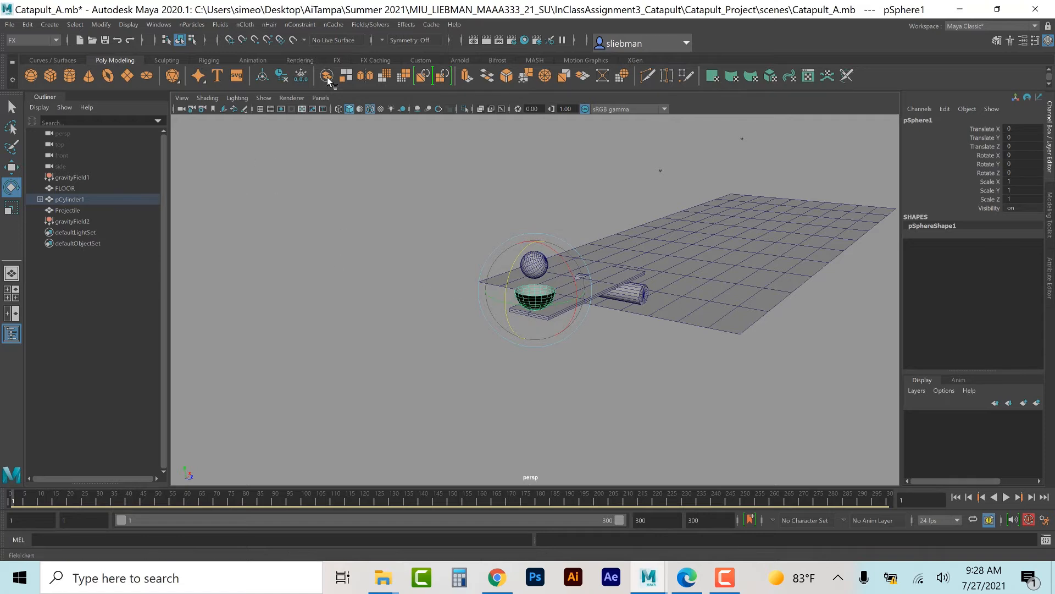
{"action": "left_click", "coordinate": [356, 26]}
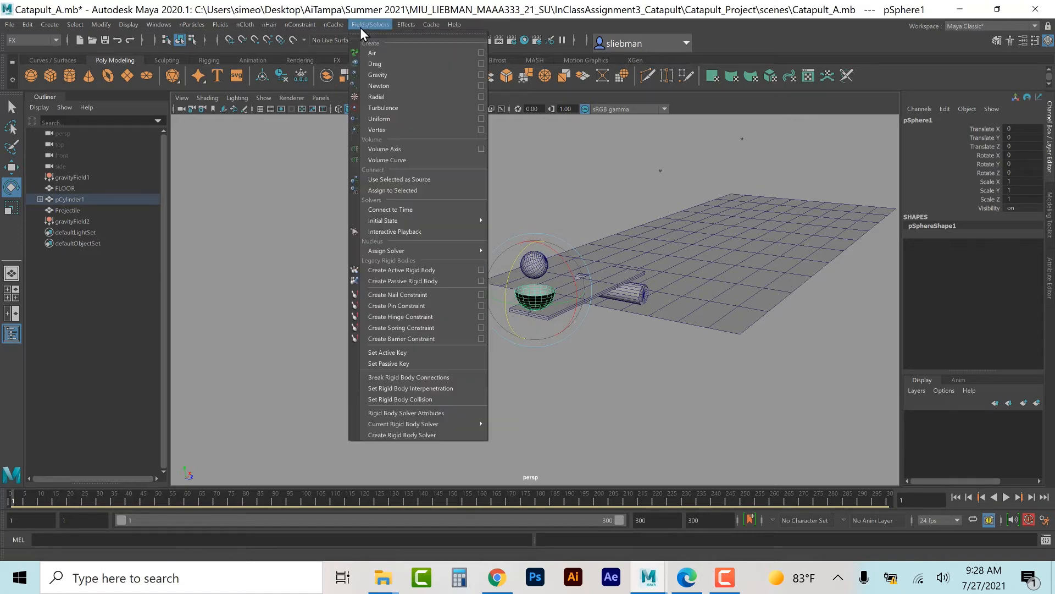
{"action": "left_click", "coordinate": [391, 277]}
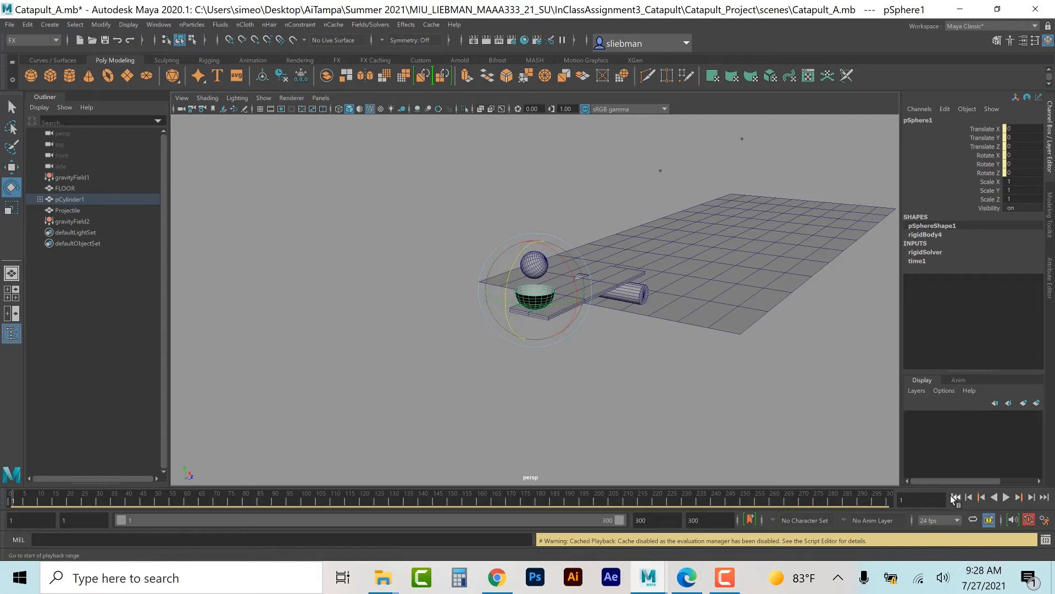
- Play the simulation to check the projectile's launch and where it lands on the floor
{"action": "left_click_drag", "start_coordinate": [780, 344], "coordinate": [624, 379], "text": "alt"}
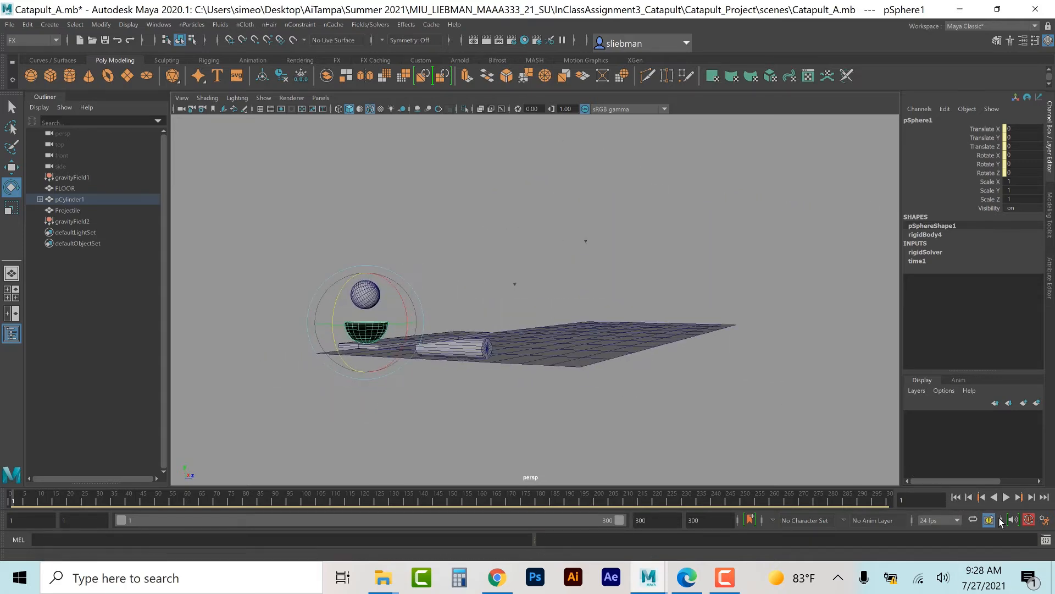
{"action": "left_click", "coordinate": [1006, 498]}
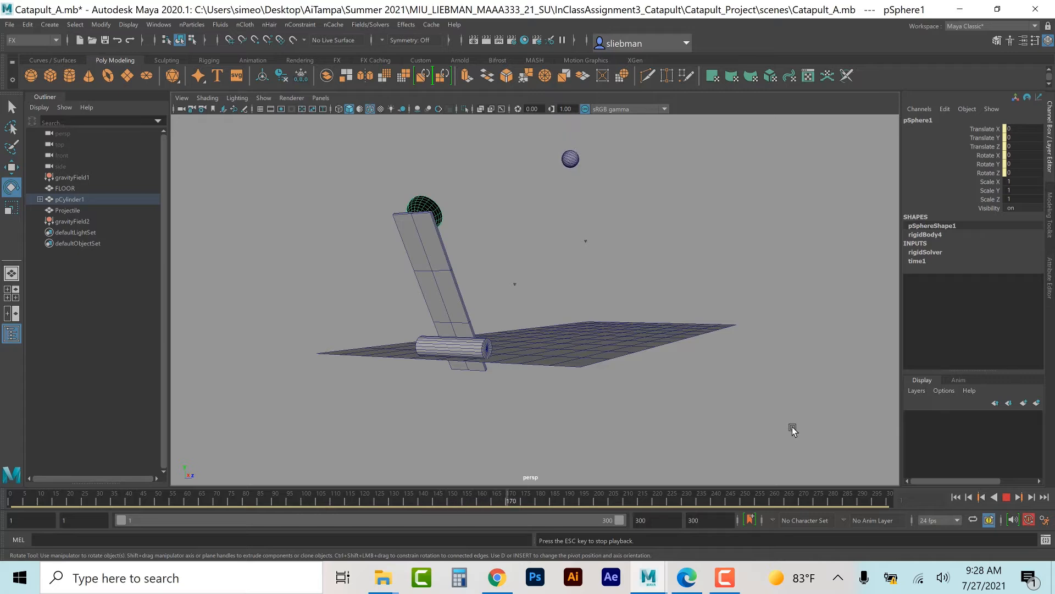
{"action": "left_click", "coordinate": [1007, 498]}
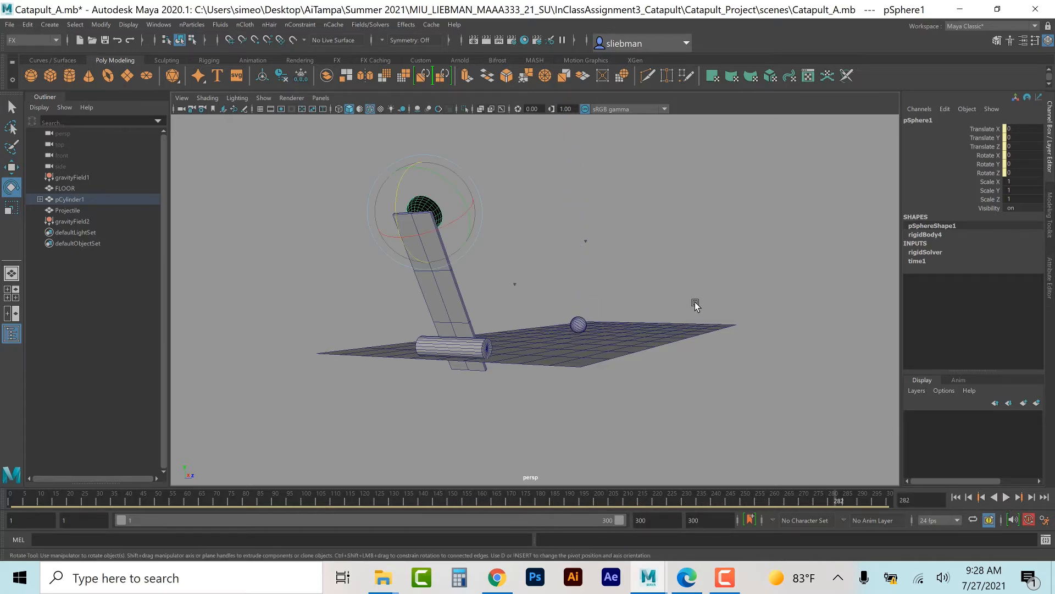
{"action": "left_click_drag", "start_coordinate": [695, 302], "coordinate": [675, 322], "text": "alt"}
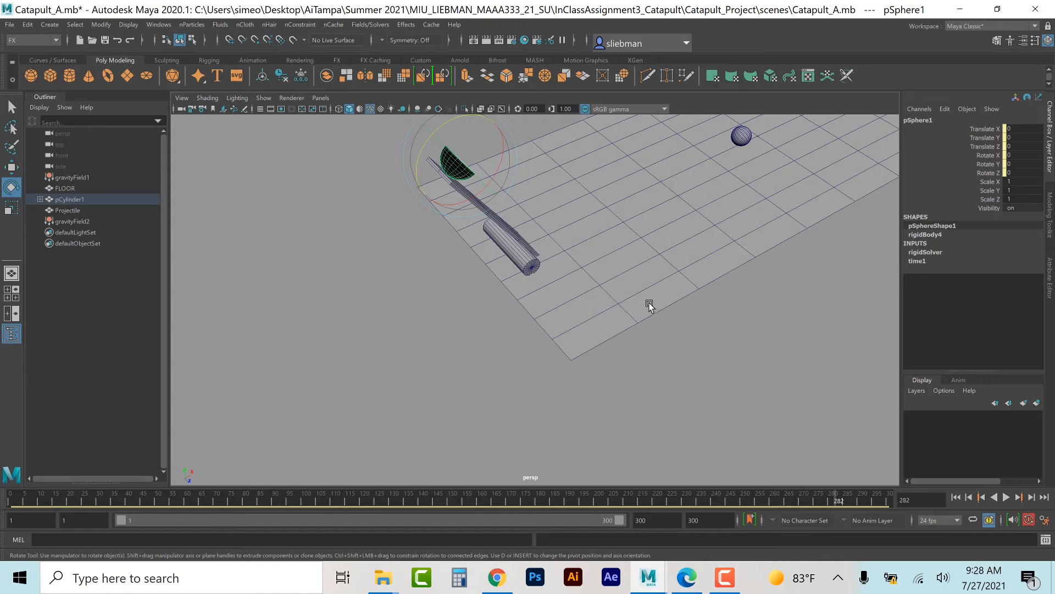
- Try to move the cylinder's rotation key from frame 95 to frame 88 and return to the start frame
{"action": "left_click", "coordinate": [534, 266]}
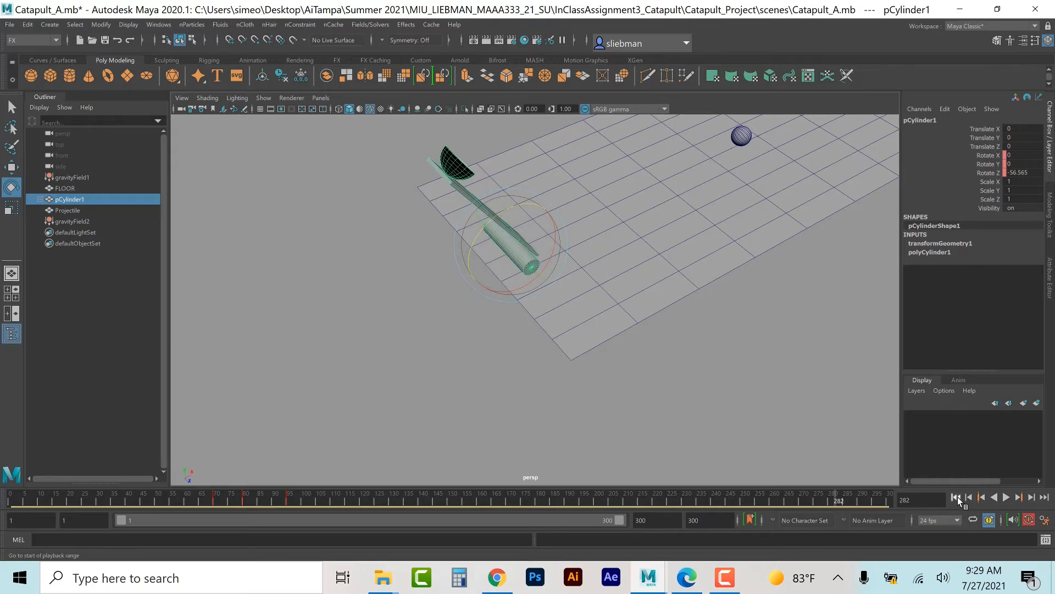
{"action": "left_click", "coordinate": [957, 497]}
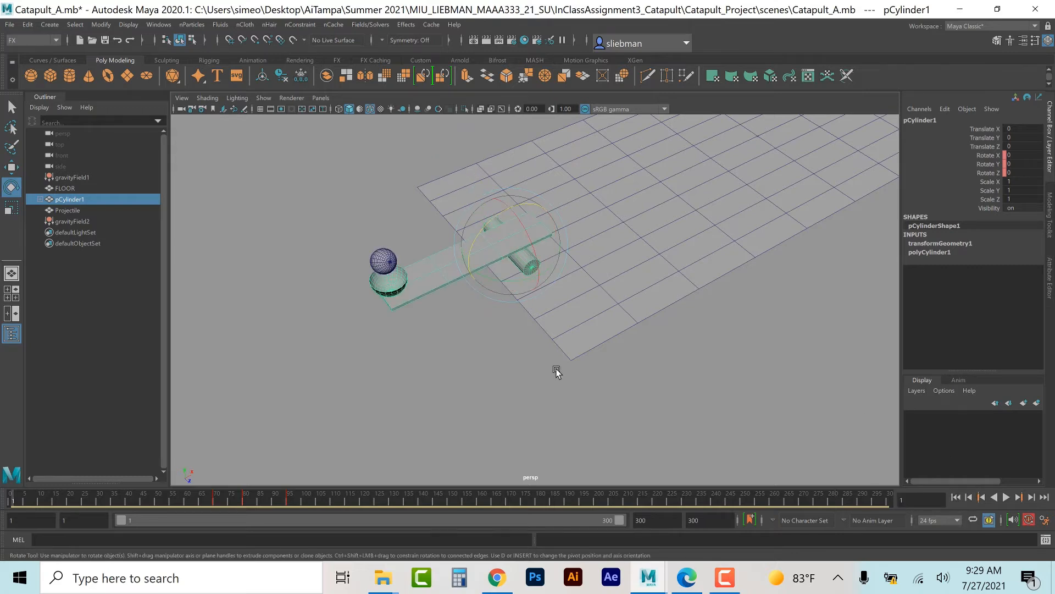
{"action": "left_click", "coordinate": [288, 496]}
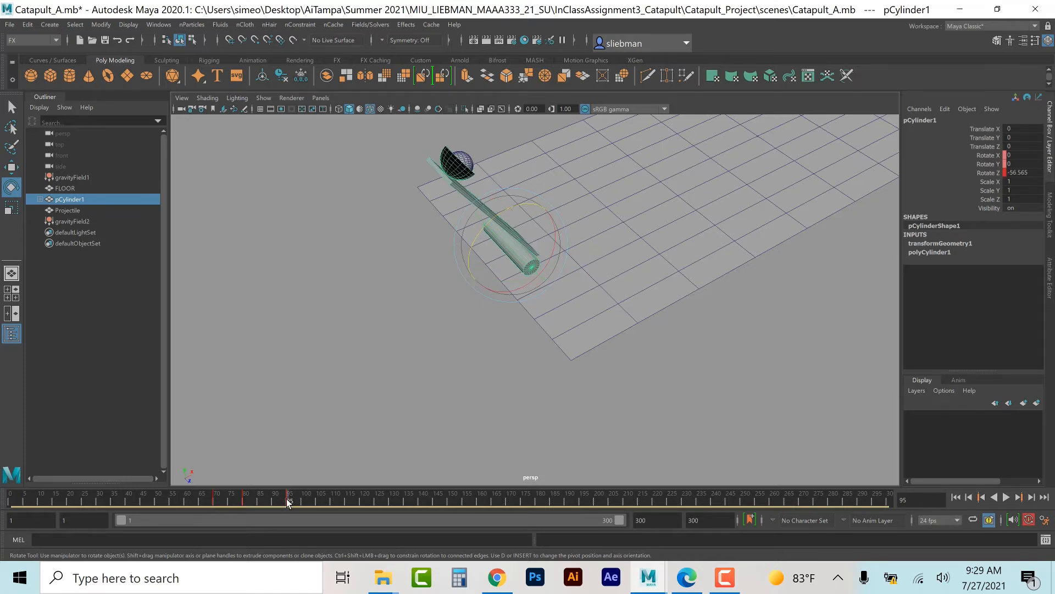
{"action": "right_click", "coordinate": [289, 502]}
{"action": "left_click", "coordinate": [312, 289]}
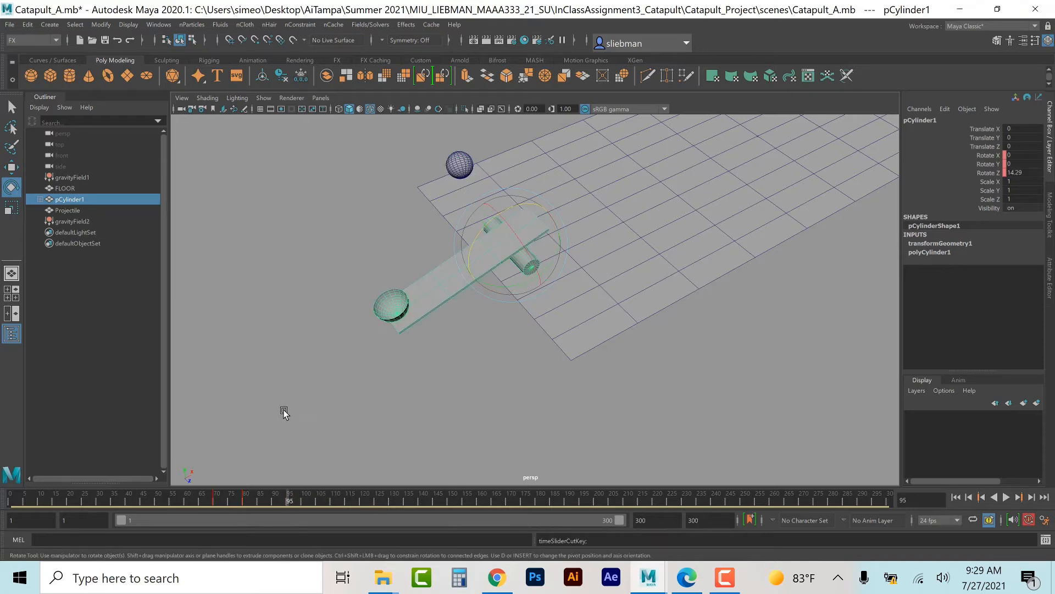
{"action": "right_click", "coordinate": [270, 501]}
{"action": "mouse_move", "coordinate": [298, 312]}
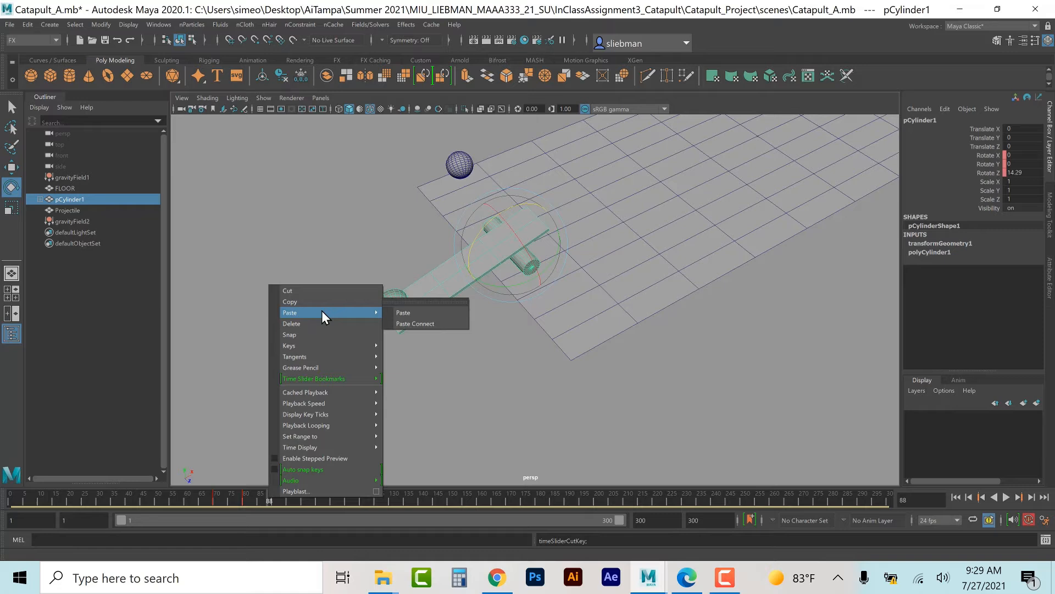
{"action": "left_click", "coordinate": [401, 302]}
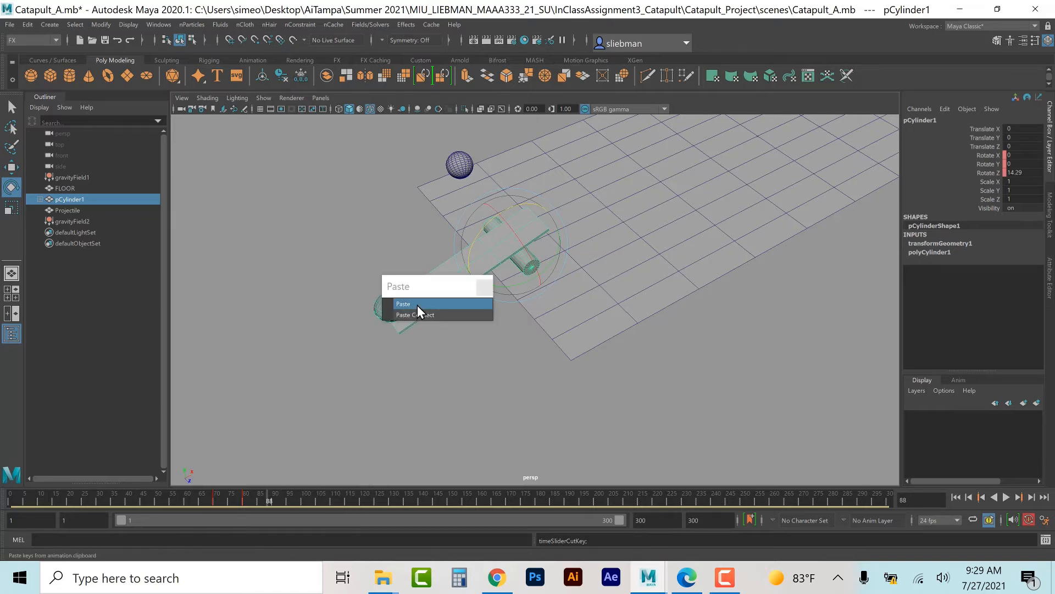
{"action": "left_click", "coordinate": [417, 304]}
{"action": "left_click", "coordinate": [483, 286]}
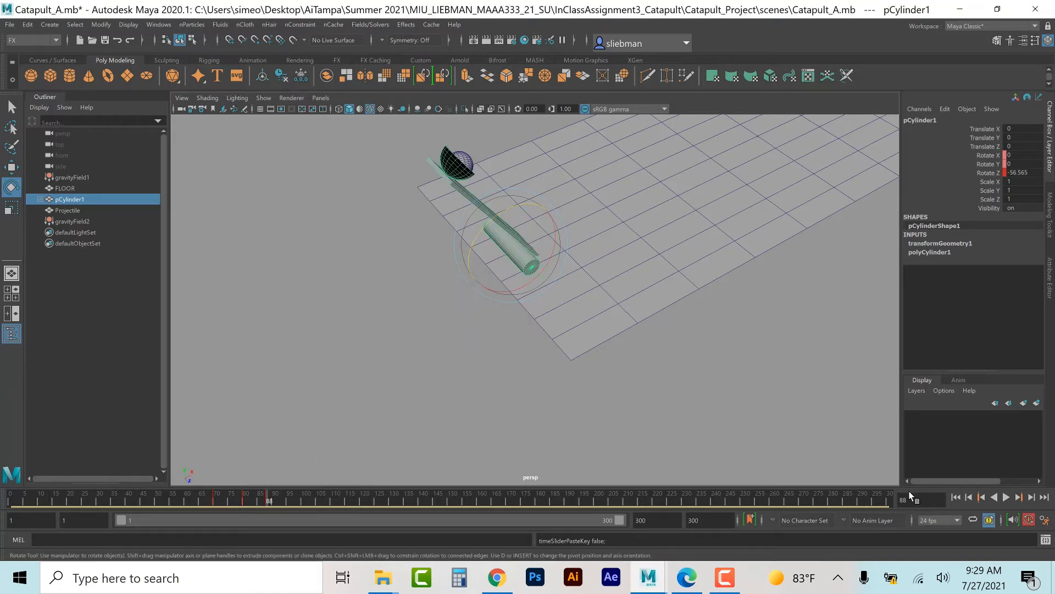
{"action": "left_click", "coordinate": [957, 498]}
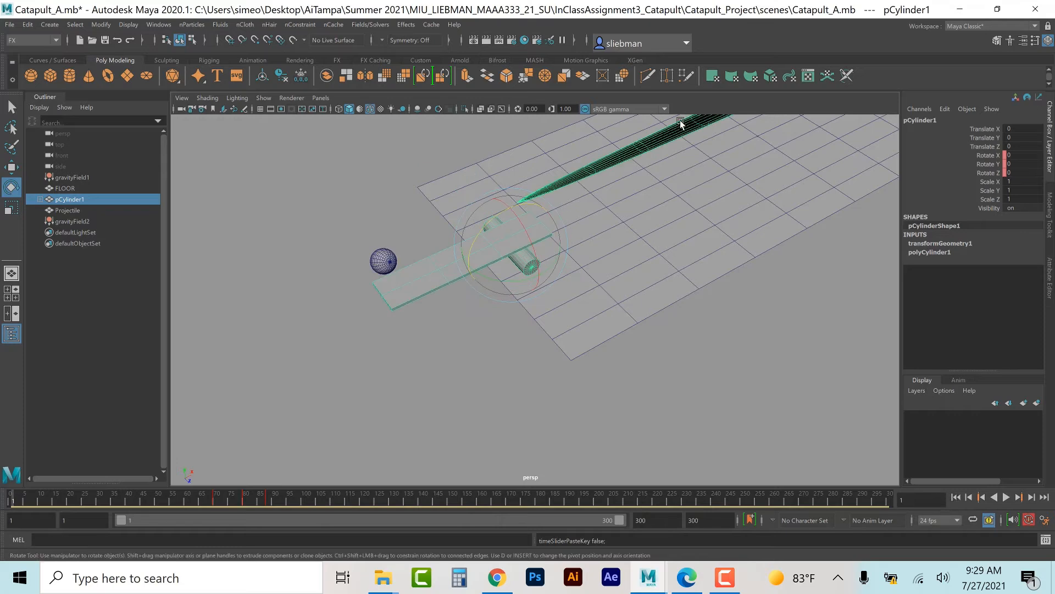
- Undo the key move and the bowl's passive rigid body, and return to the start frame with nothing selected
{"action": "left_click_drag", "start_coordinate": [479, 372], "coordinate": [492, 364], "text": "alt"}
{"action": "key", "text": "ctrl+z"}
{"action": "key", "text": "ctrl+z"}
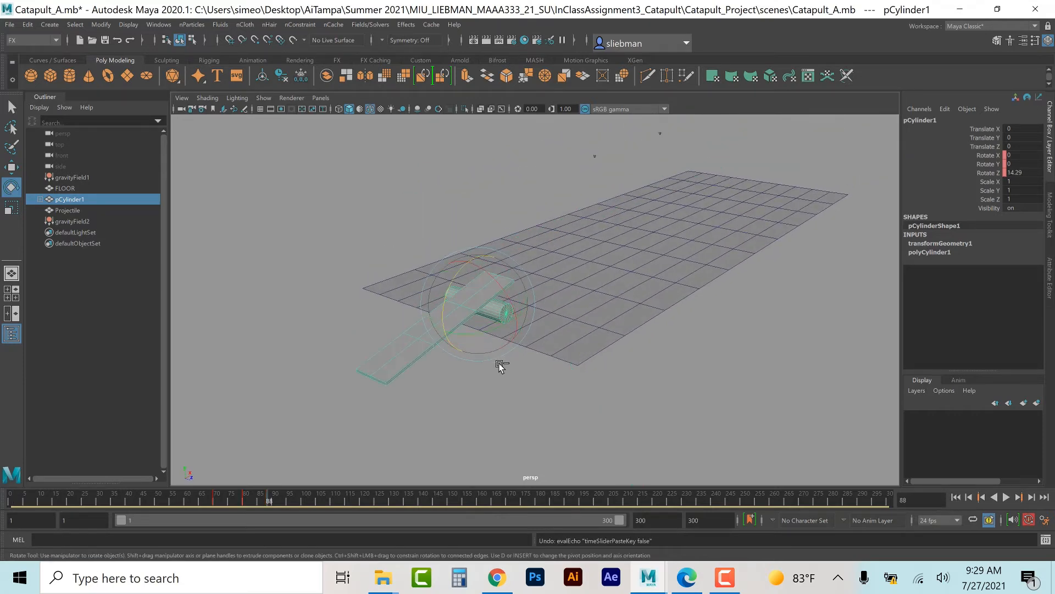
{"action": "left_click", "coordinate": [954, 496]}
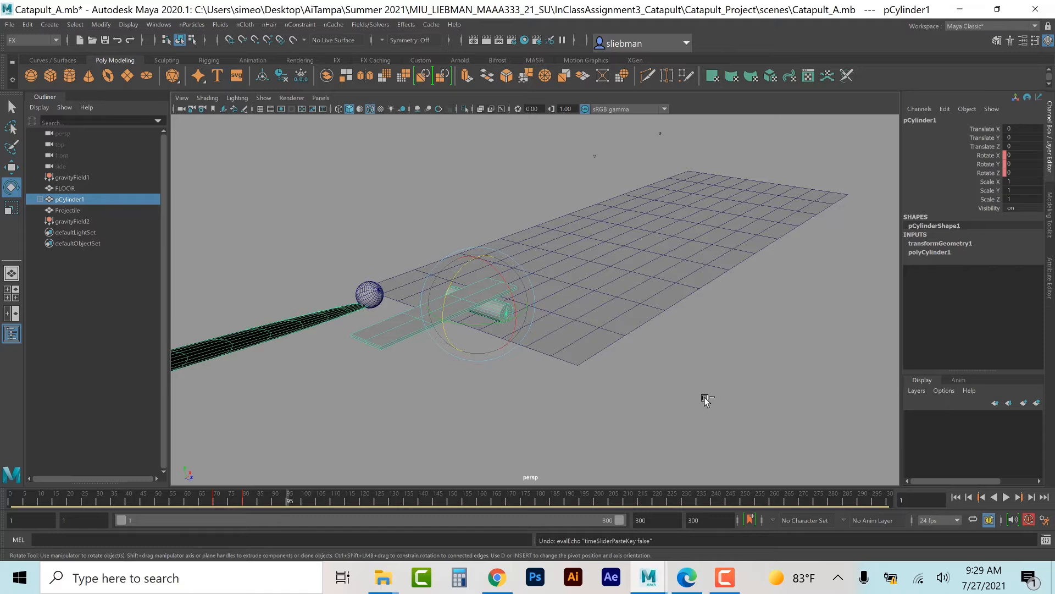
{"action": "left_click", "coordinate": [625, 345]}
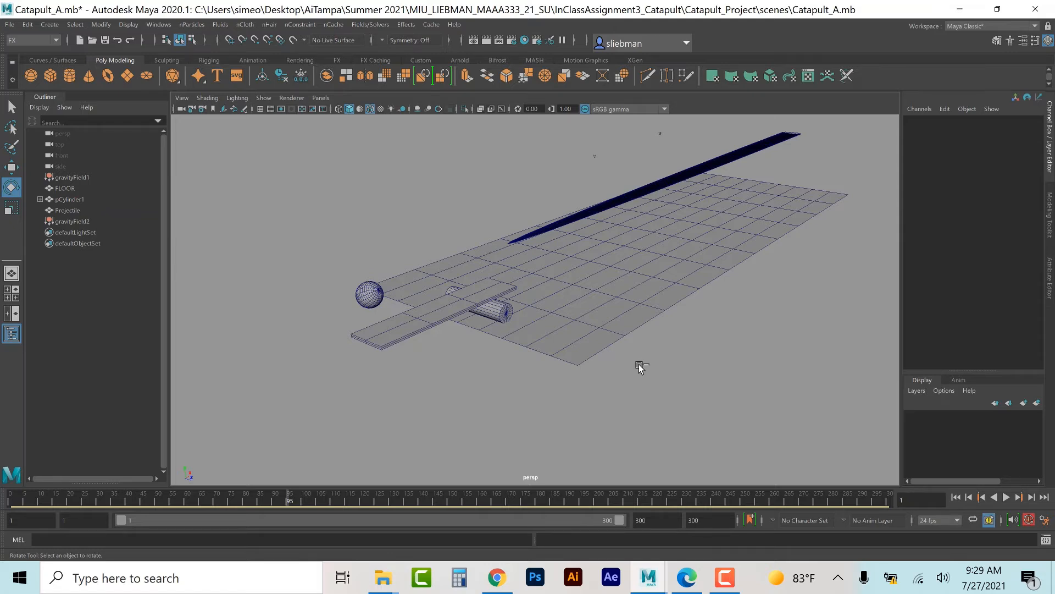
{"action": "left_click", "coordinate": [479, 311]}
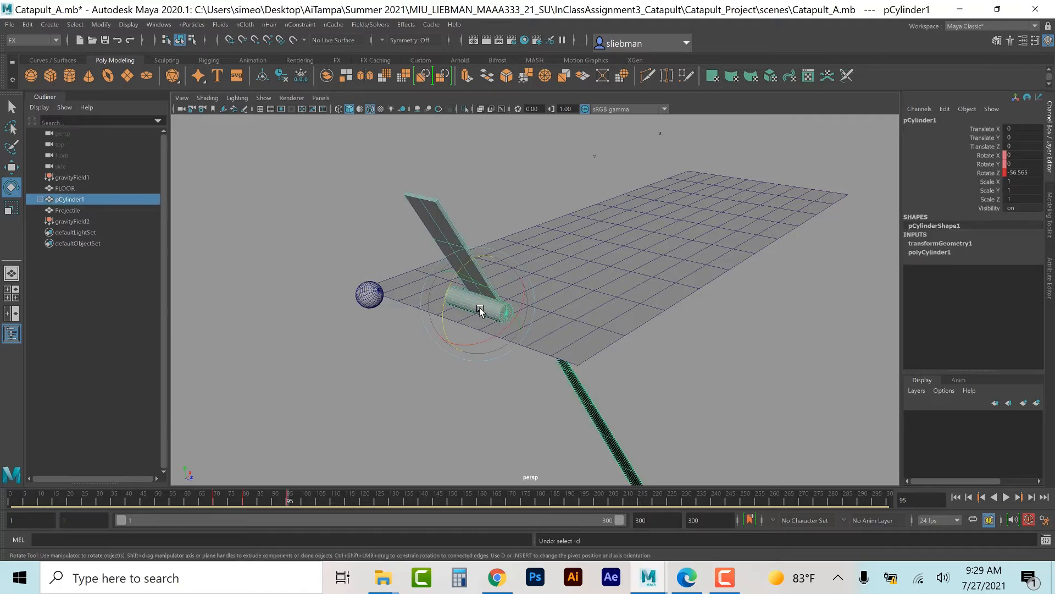
{"action": "key", "text": "alt+v"}
{"action": "key", "text": "ctrl+z"}
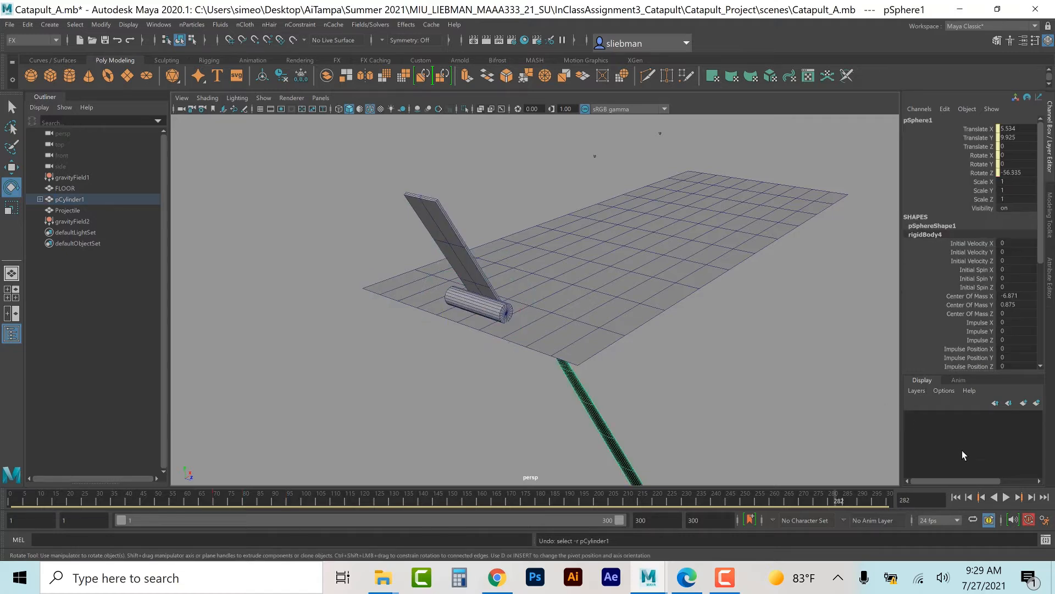
{"action": "left_click", "coordinate": [957, 497]}
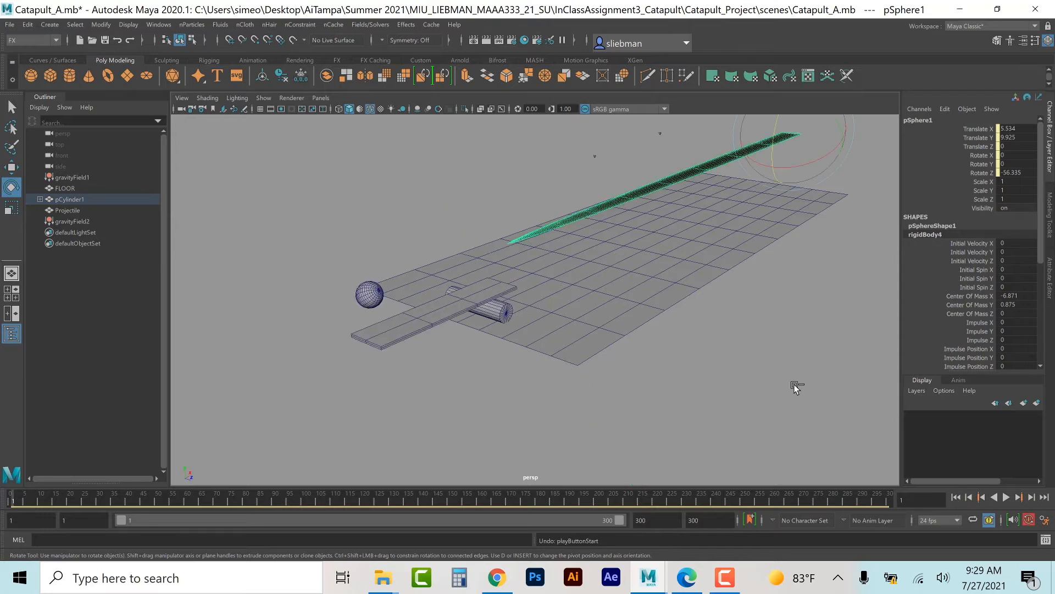
{"action": "left_click", "coordinate": [771, 379]}
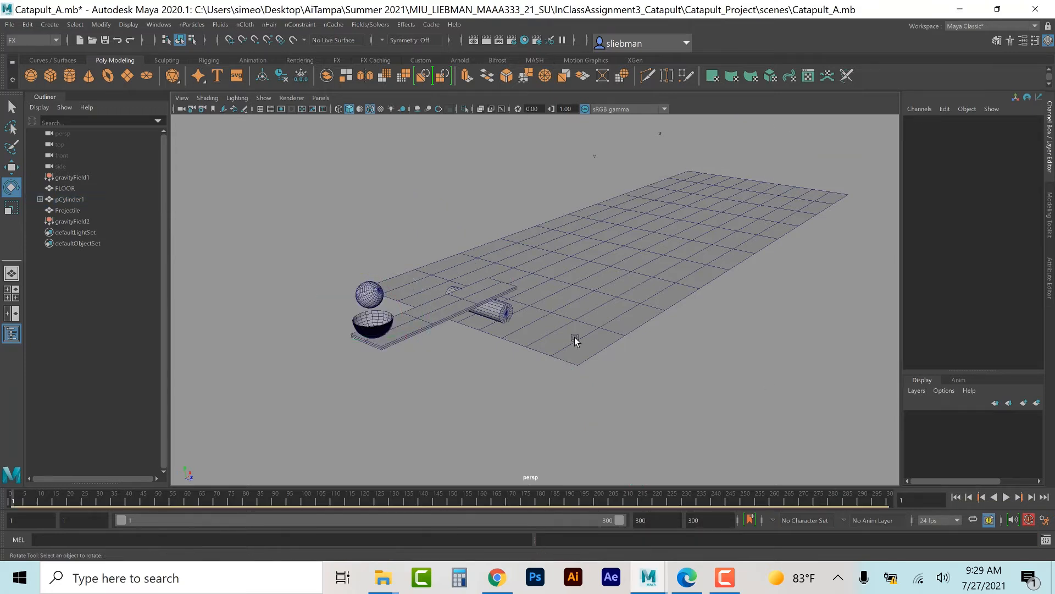
- Play the animation to check that the bowl follows the arm without its rigid body, and return to the start frame
{"action": "left_click", "coordinate": [500, 313]}
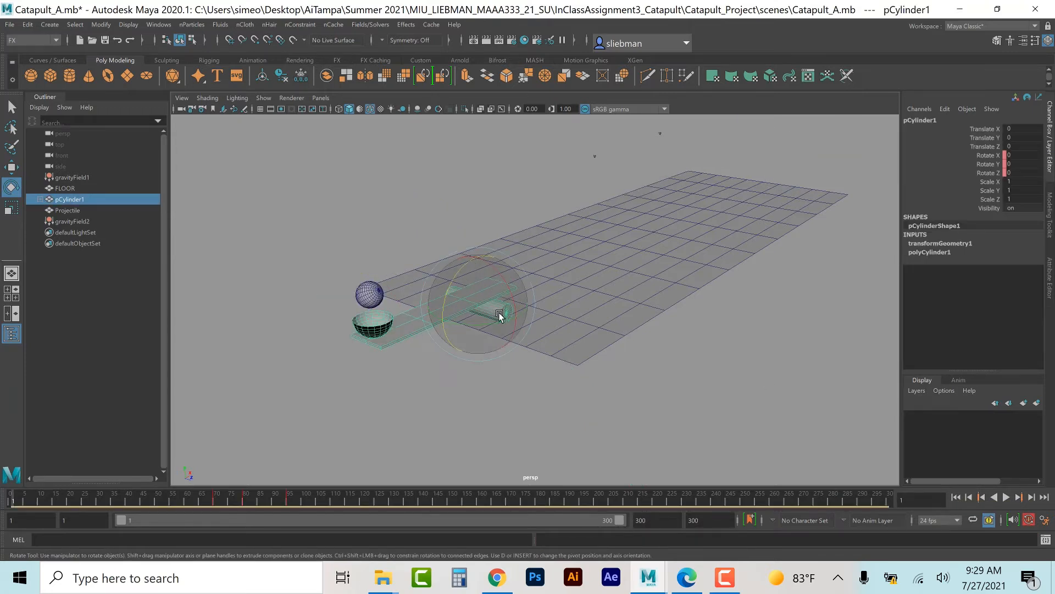
{"action": "left_click", "coordinate": [357, 327]}
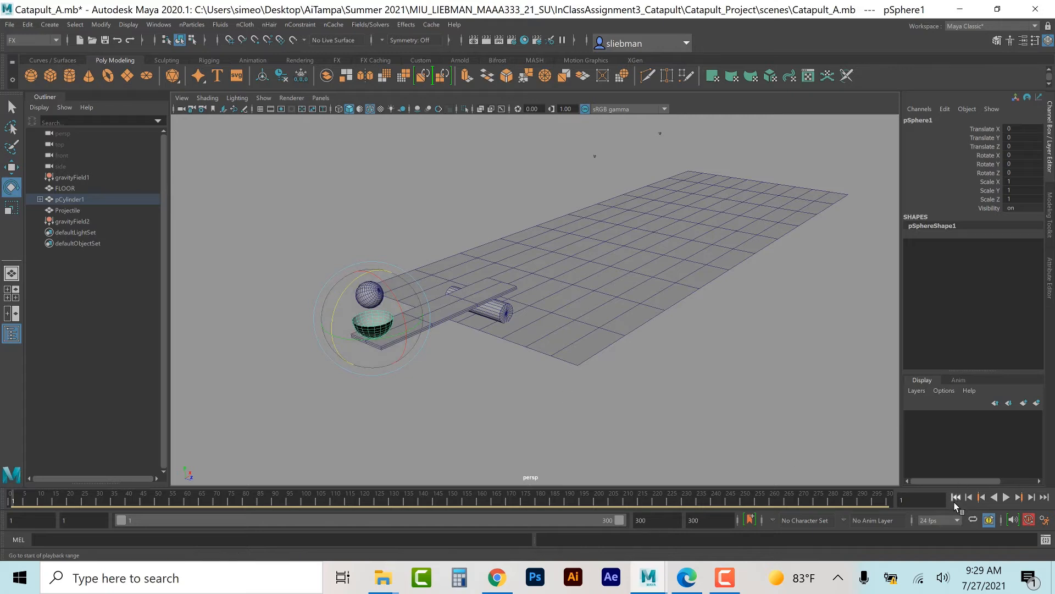
{"action": "left_click", "coordinate": [1007, 497]}
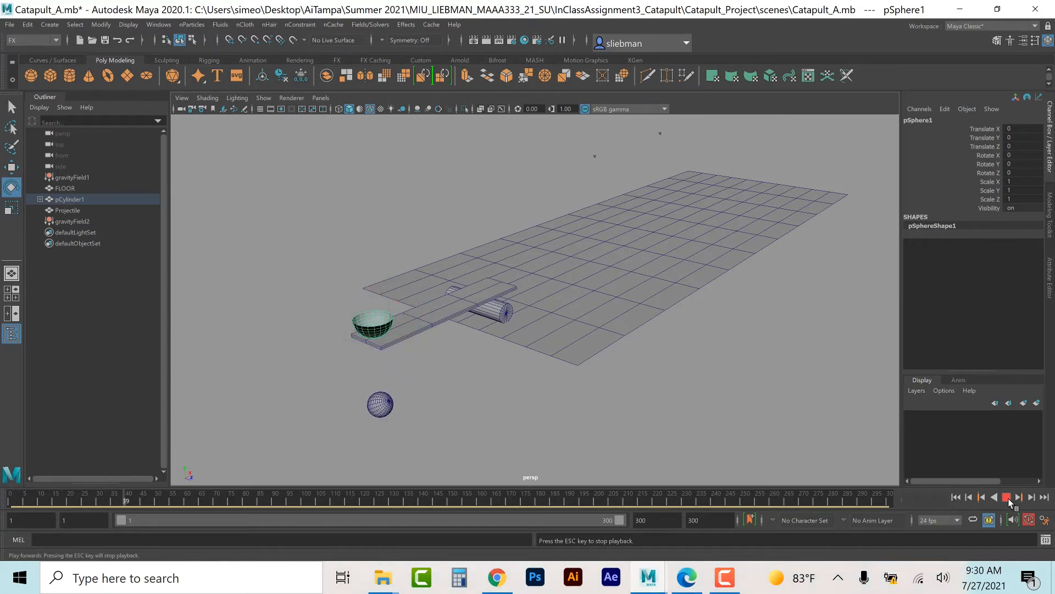
{"action": "left_click", "coordinate": [1007, 497]}
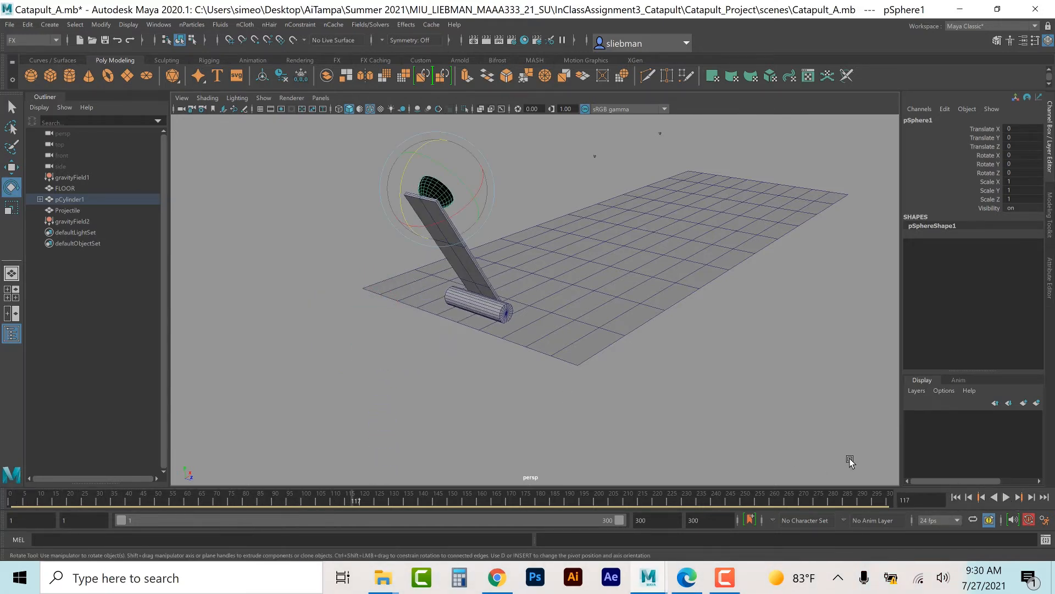
{"action": "left_click", "coordinate": [956, 497]}
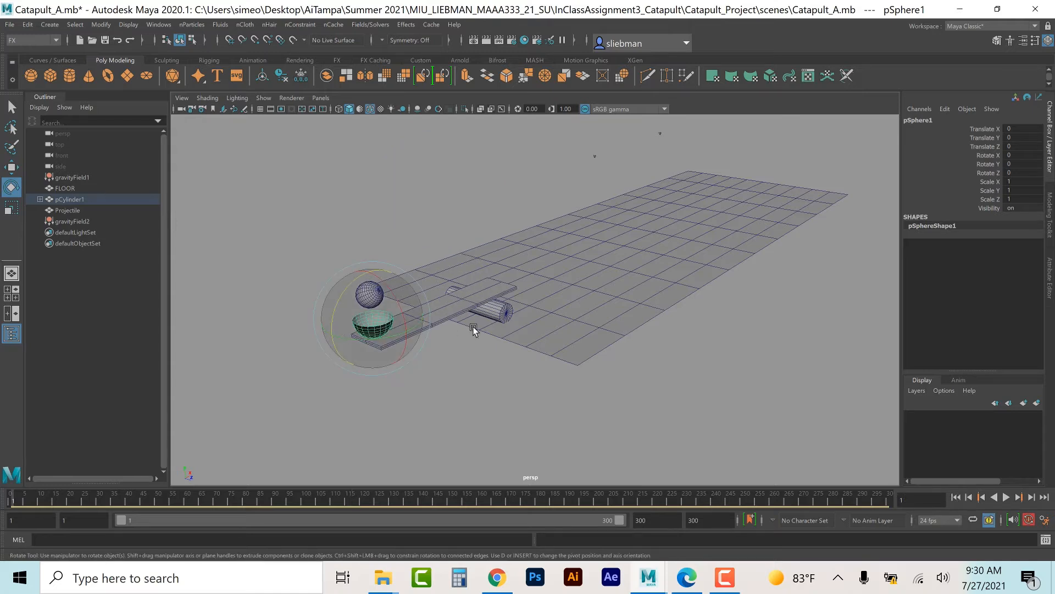
- Move the cylinder's rotation key from frame 95 to frame 88 by cutting and pasting it on the timeline
{"action": "left_click", "coordinate": [495, 318]}
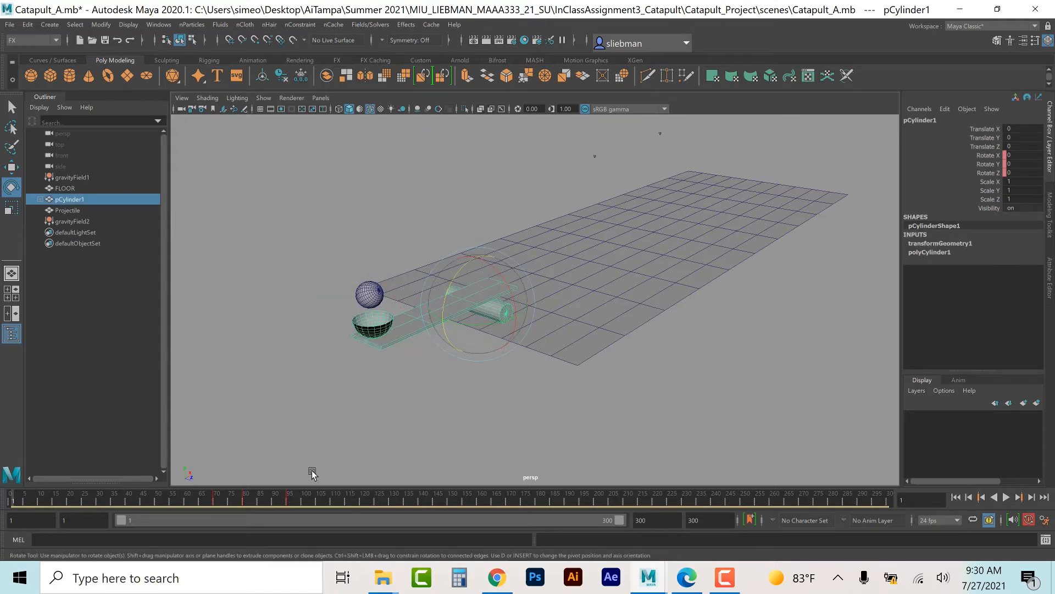
{"action": "left_click", "coordinate": [289, 503]}
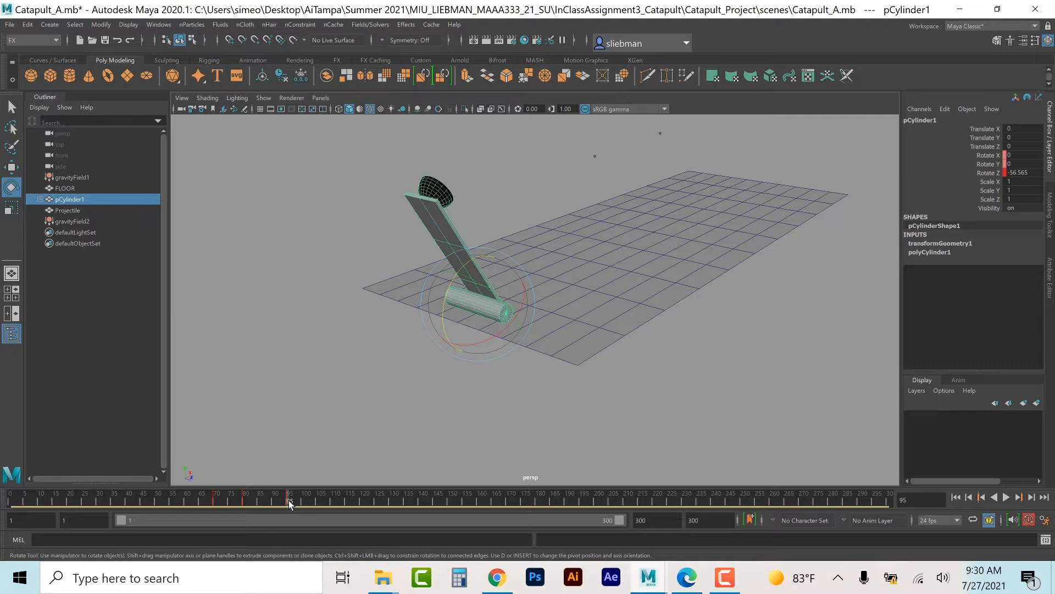
{"action": "right_click", "coordinate": [290, 504]}
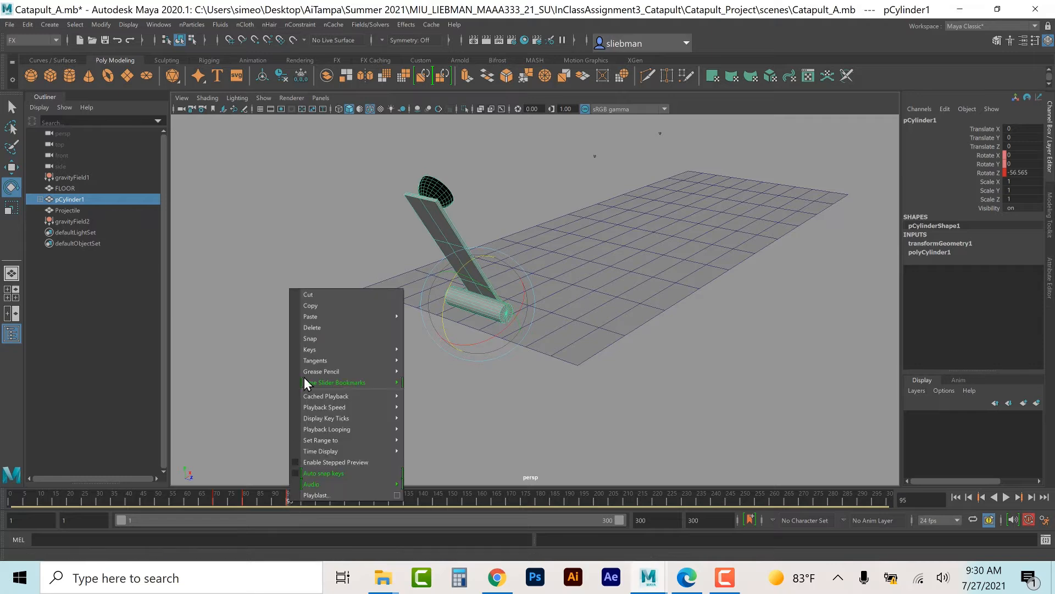
{"action": "left_click", "coordinate": [321, 294]}
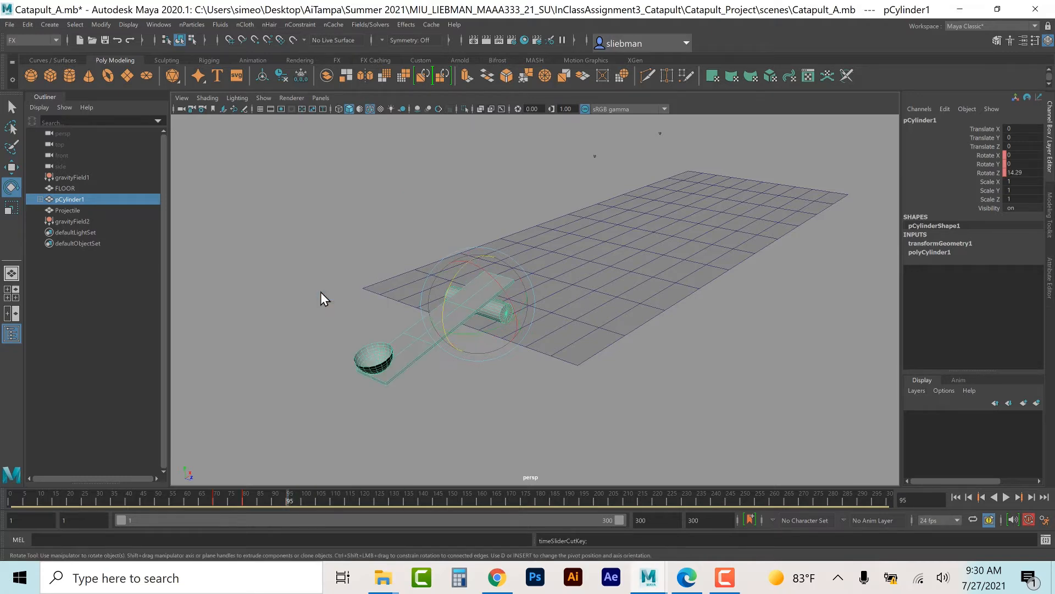
{"action": "left_click", "coordinate": [268, 501]}
{"action": "right_click", "coordinate": [268, 499]}
{"action": "mouse_move", "coordinate": [301, 319]}
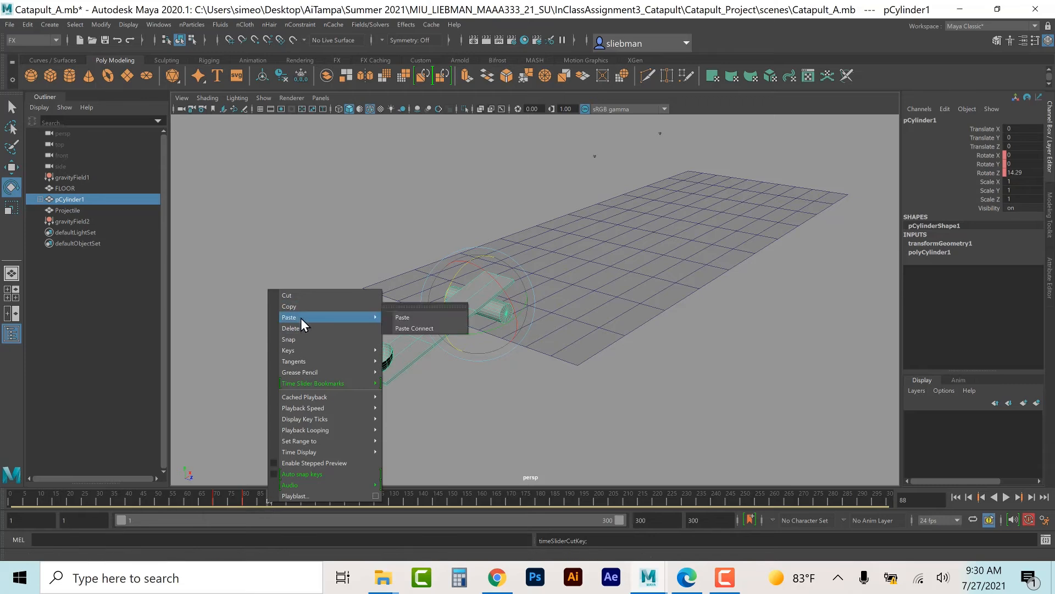
{"action": "left_click", "coordinate": [401, 319]}
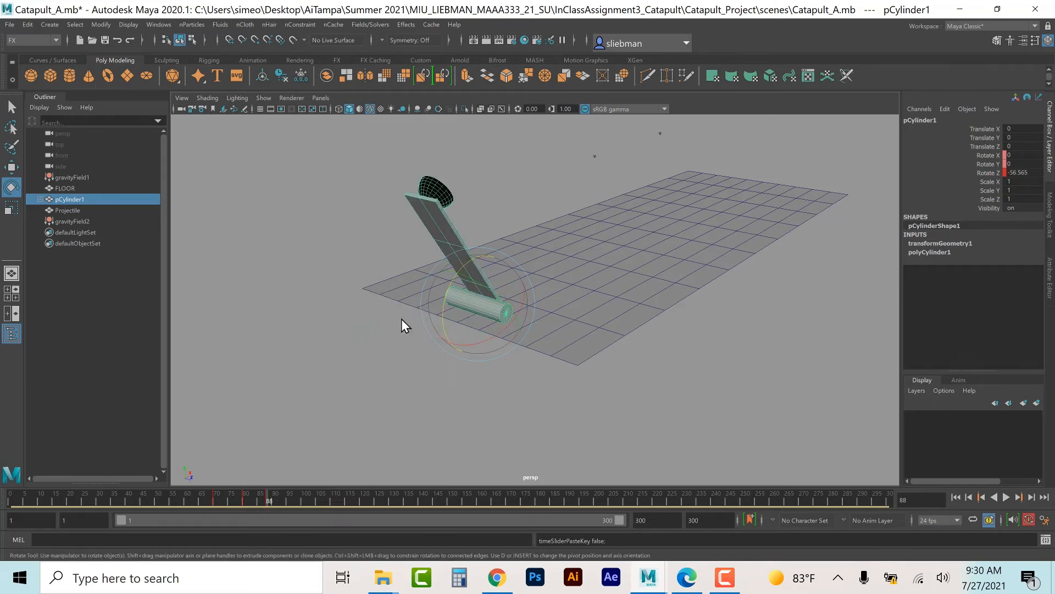
- Make the bowl a passive rigid body at the start frame
{"action": "left_click", "coordinate": [956, 497]}
{"action": "left_click", "coordinate": [441, 406]}
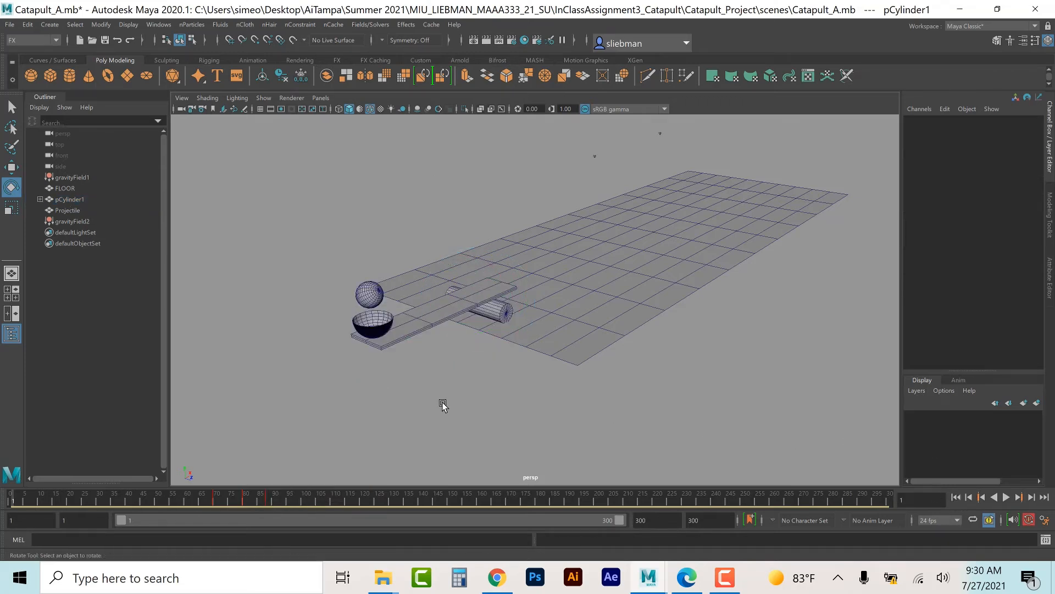
{"action": "left_click", "coordinate": [368, 320]}
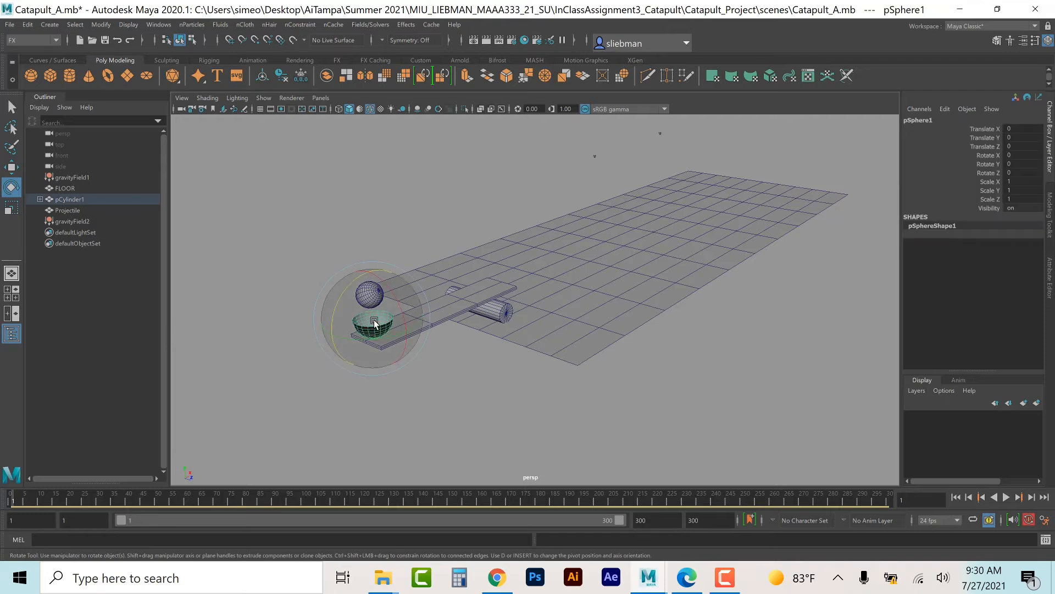
{"action": "left_click", "coordinate": [361, 25]}
{"action": "left_click", "coordinate": [404, 280]}
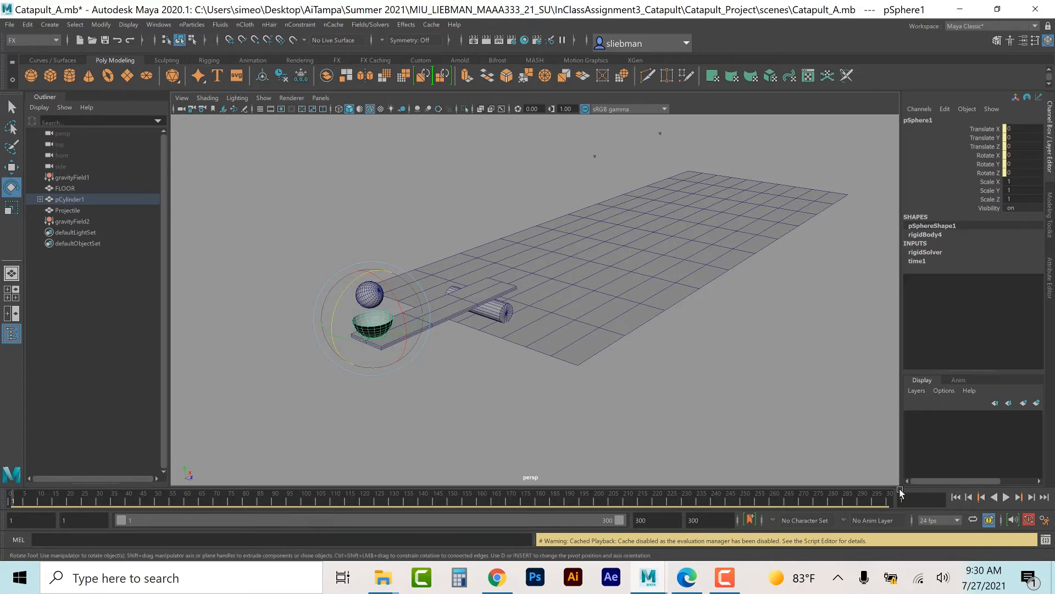
- Play the simulation from the start several times to check how far the faster arm swing throws the projectile
{"action": "left_click", "coordinate": [1006, 497]}
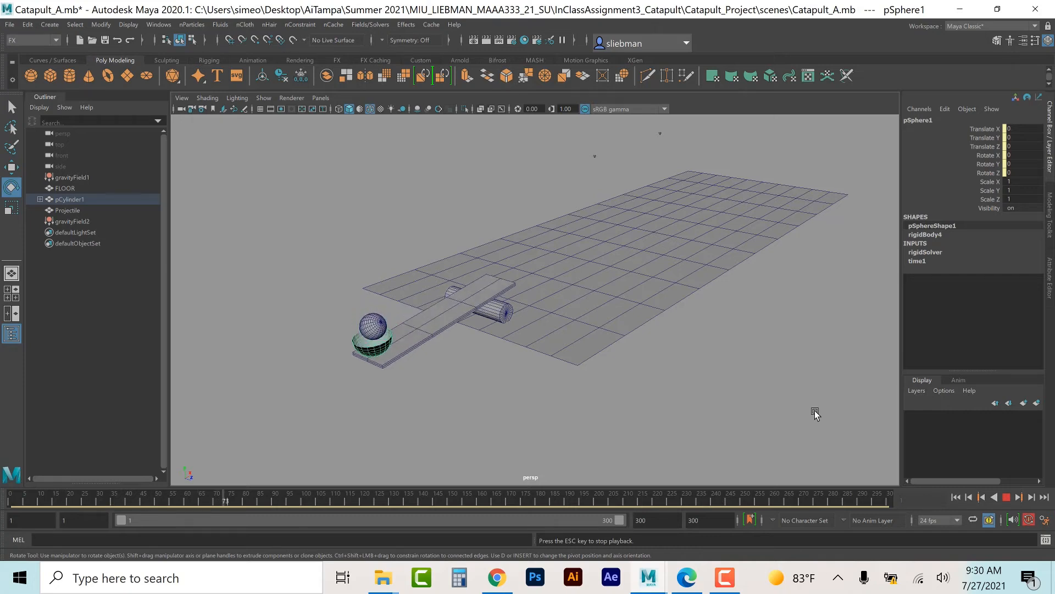
{"action": "scroll", "coordinate": [807, 410], "scroll_direction": "down", "scroll_amount": 5}
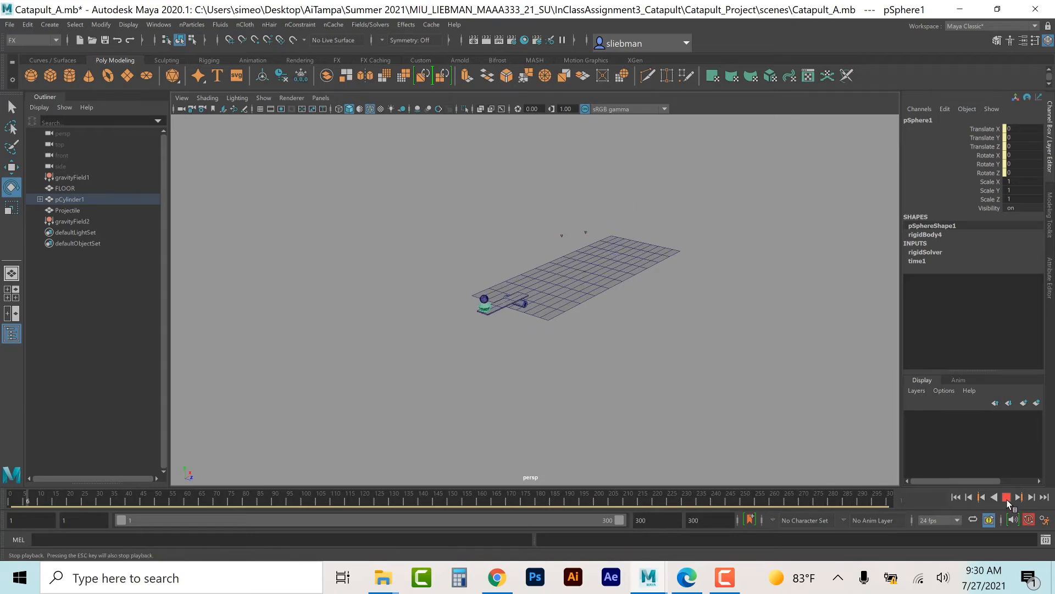
{"action": "left_click", "coordinate": [968, 500]}
{"action": "key", "text": "alt+v"}
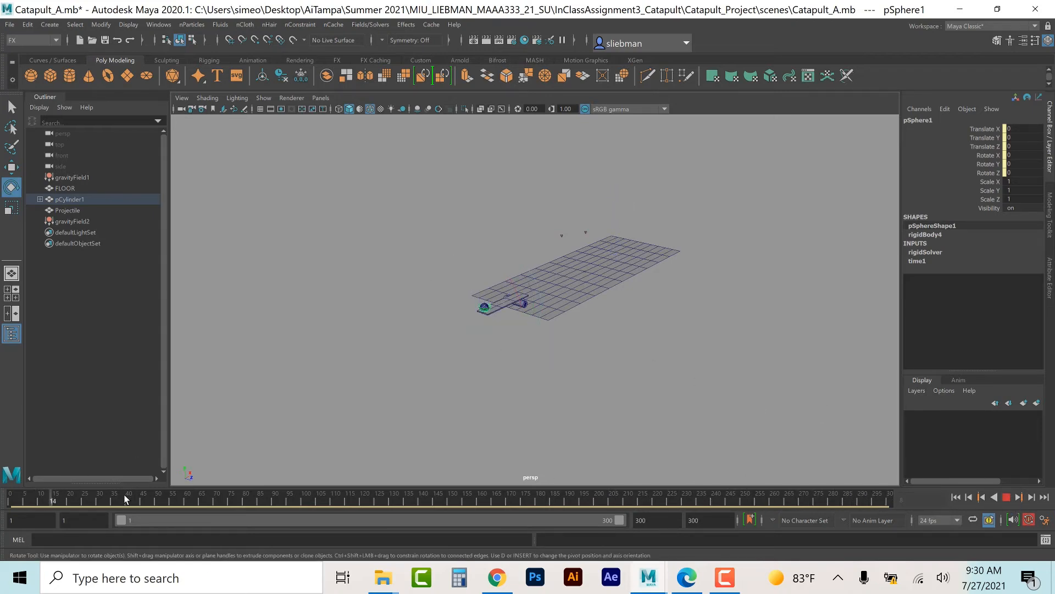
{"action": "left_click_drag", "start_coordinate": [605, 488], "coordinate": [6, 509]}
{"action": "key", "text": "alt+v"}
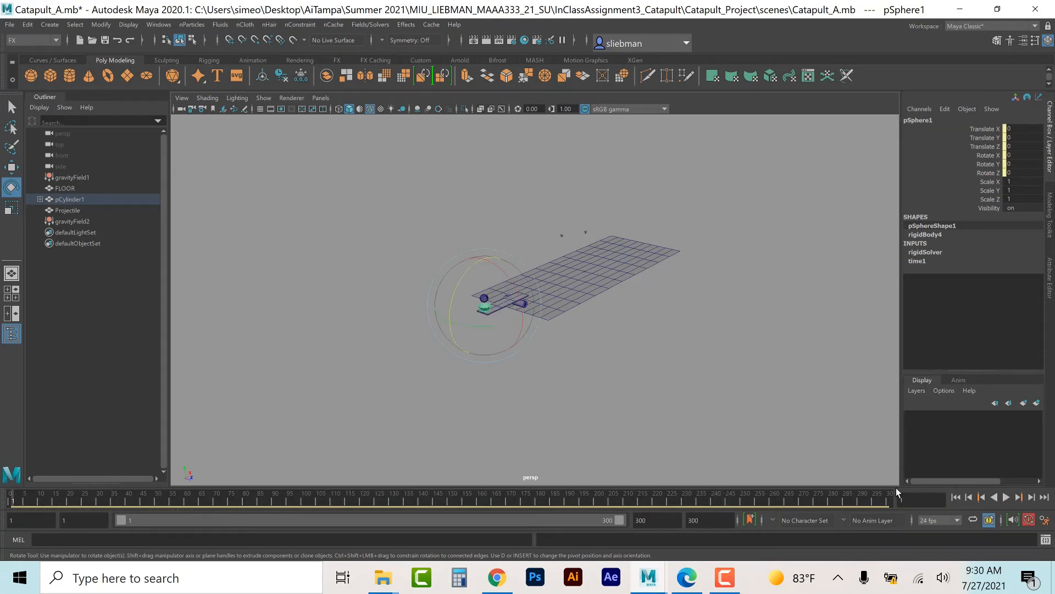
{"action": "left_click", "coordinate": [1007, 497]}
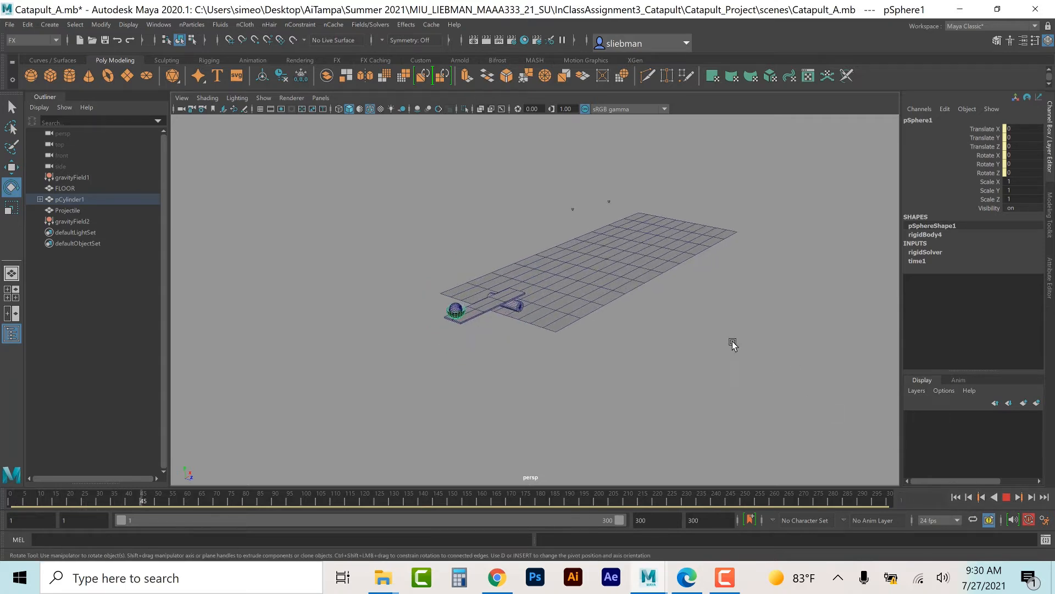
{"action": "scroll", "coordinate": [659, 335], "scroll_direction": "up", "scroll_amount": 3}
{"action": "scroll", "coordinate": [622, 358], "scroll_direction": "up", "scroll_amount": 1}
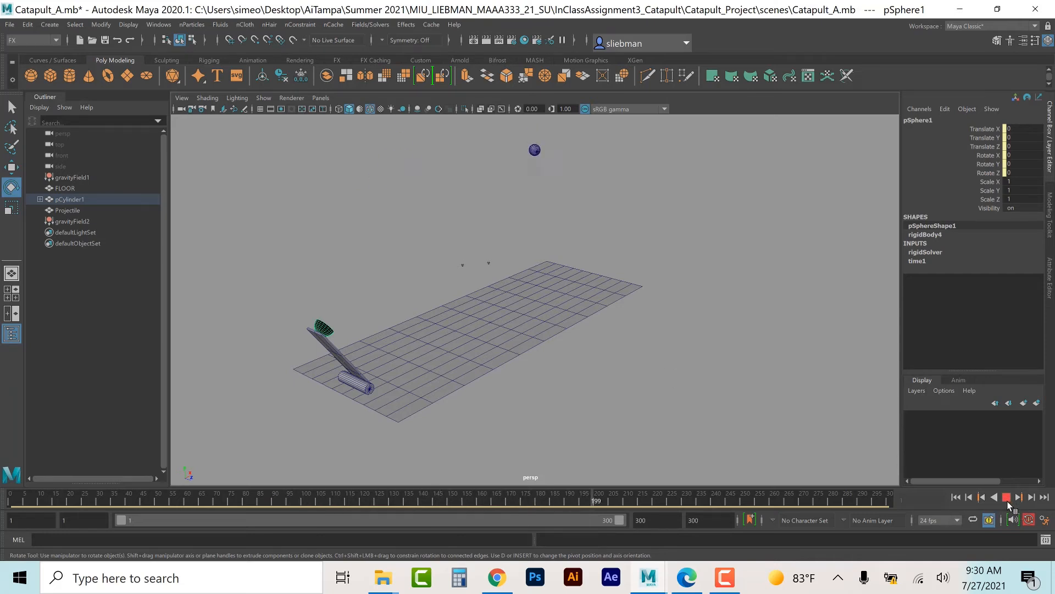
- Stop the playback, create a polygon cube, scale it uniformly to about 2.755 and raise it to about 1.858 on Y
{"action": "left_click", "coordinate": [1008, 499]}
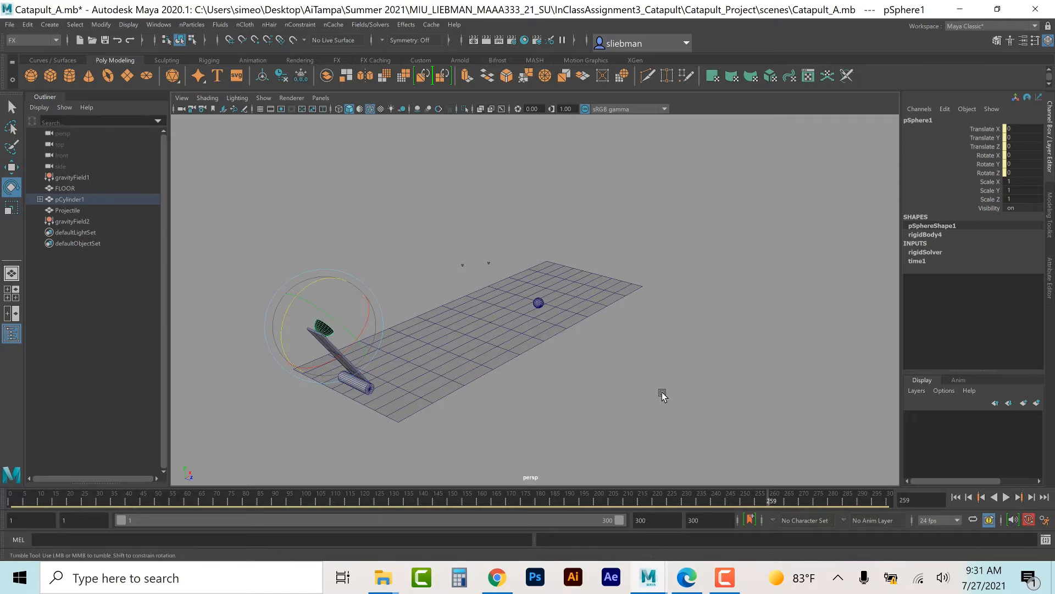
{"action": "left_click_drag", "start_coordinate": [662, 391], "coordinate": [627, 386], "text": "alt"}
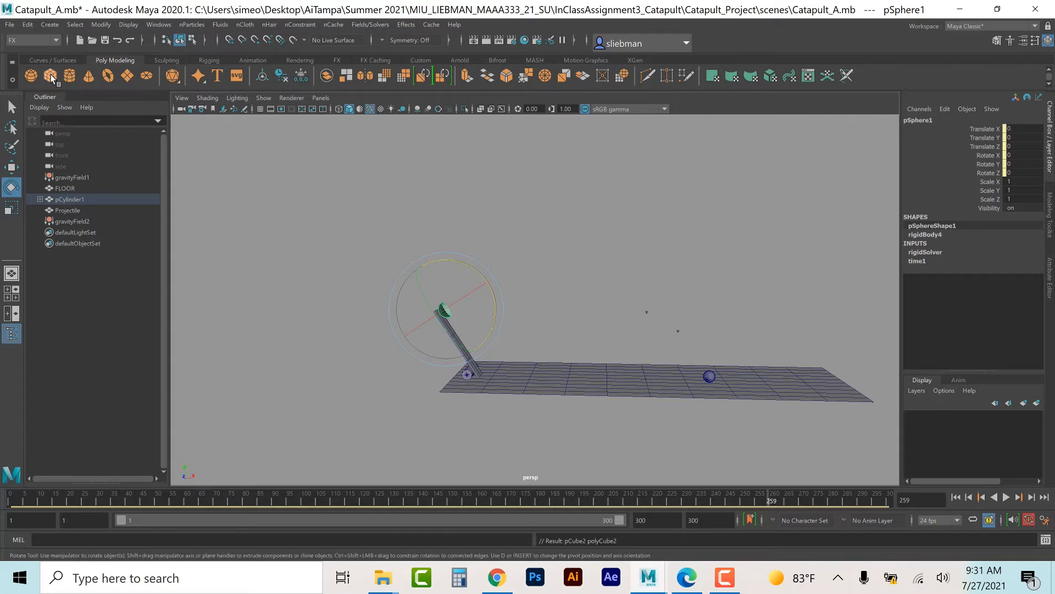
{"action": "left_click", "coordinate": [50, 75]}
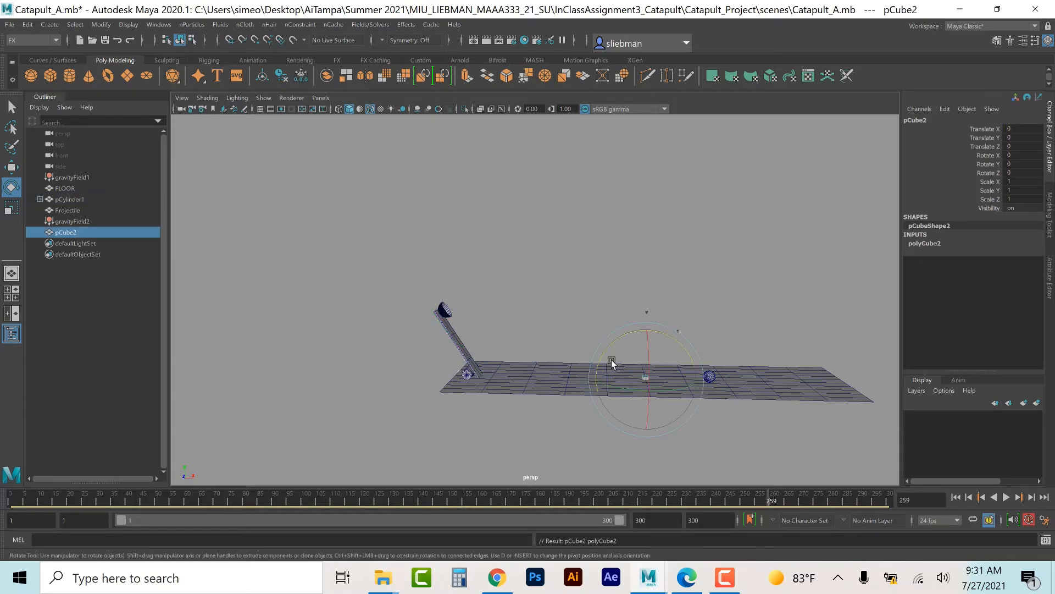
{"action": "key", "text": "g"}
{"action": "key", "text": "r"}
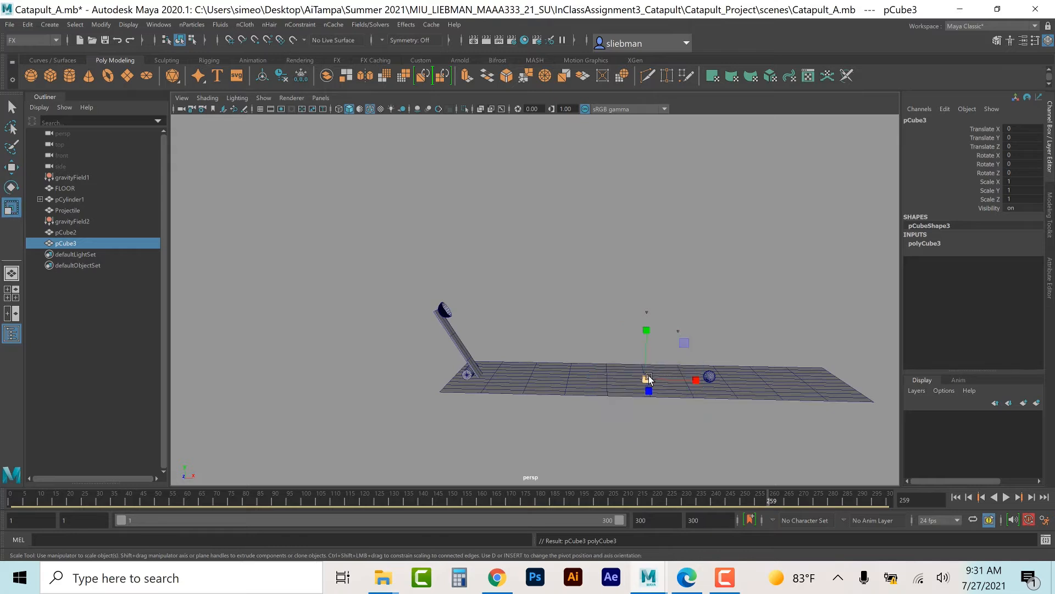
{"action": "left_click_drag", "start_coordinate": [649, 378], "coordinate": [784, 379]}
{"action": "key", "text": "w"}
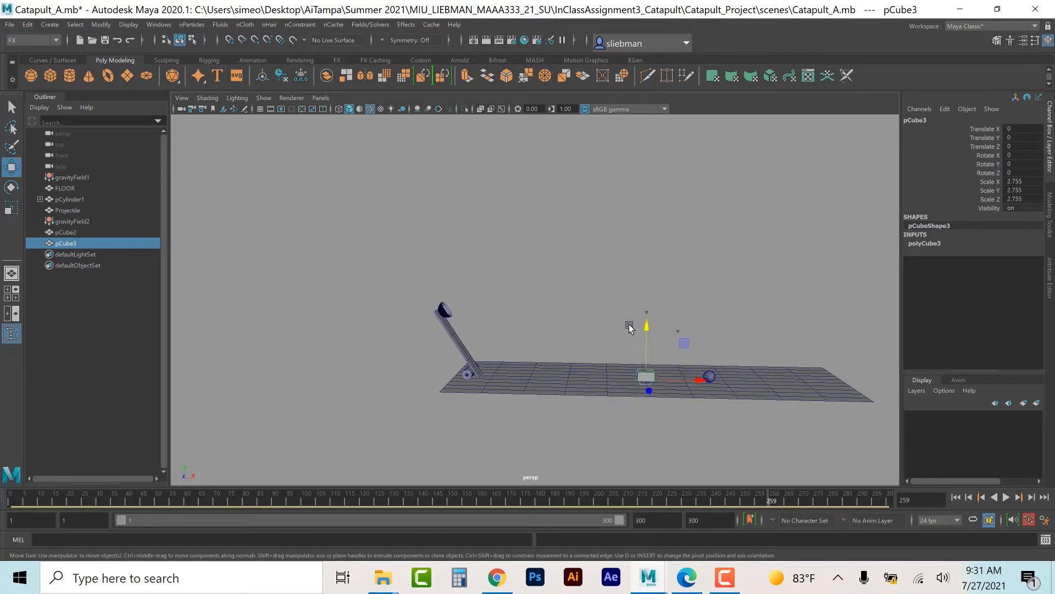
{"action": "left_click_drag", "start_coordinate": [646, 321], "coordinate": [649, 312]}
- Set the enlarged cube's width, height and depth subdivisions to 2 and move it along the floor to about 19.313 on X
{"action": "left_click", "coordinate": [934, 244]}
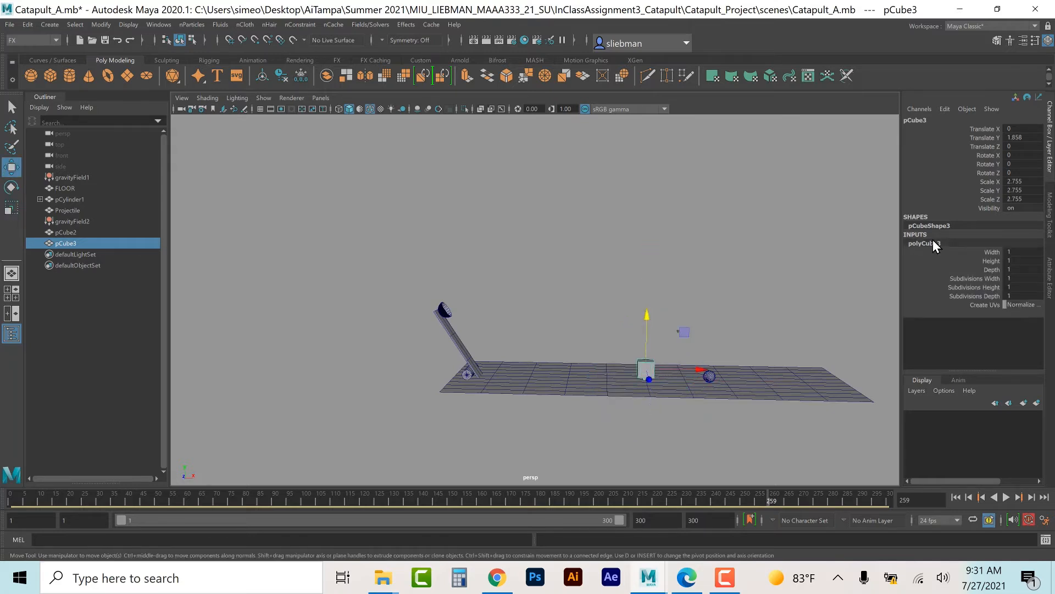
{"action": "left_click_drag", "start_coordinate": [1013, 281], "coordinate": [1016, 295]}
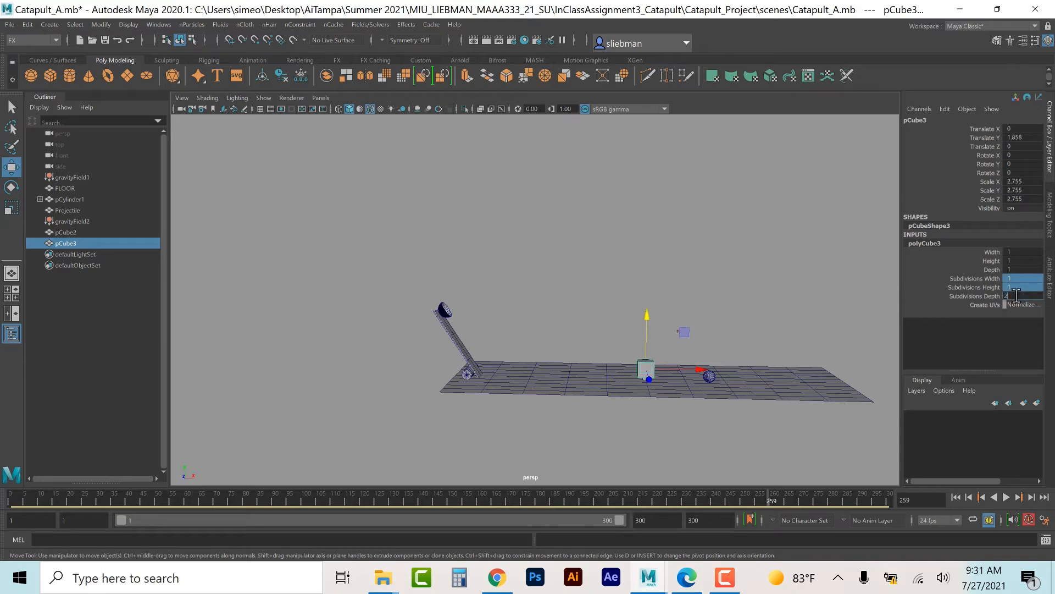
{"action": "type", "text": "2"}
{"action": "key", "text": "Return"}
{"action": "left_click_drag", "start_coordinate": [697, 372], "coordinate": [814, 384]}
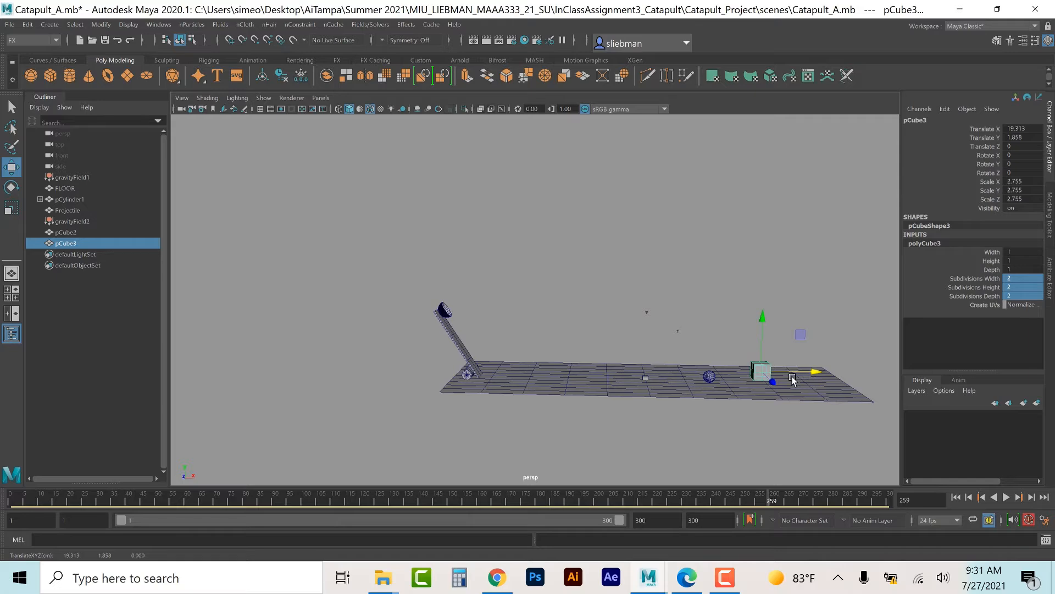
- Stretch the cube across the floor to a Z scale of about 5.012, making it a long block
{"action": "key", "text": "f"}
{"action": "left_click_drag", "start_coordinate": [614, 379], "coordinate": [509, 400], "text": "alt"}
{"action": "scroll", "coordinate": [509, 397], "scroll_direction": "down", "scroll_amount": 6}
{"action": "key", "text": "r"}
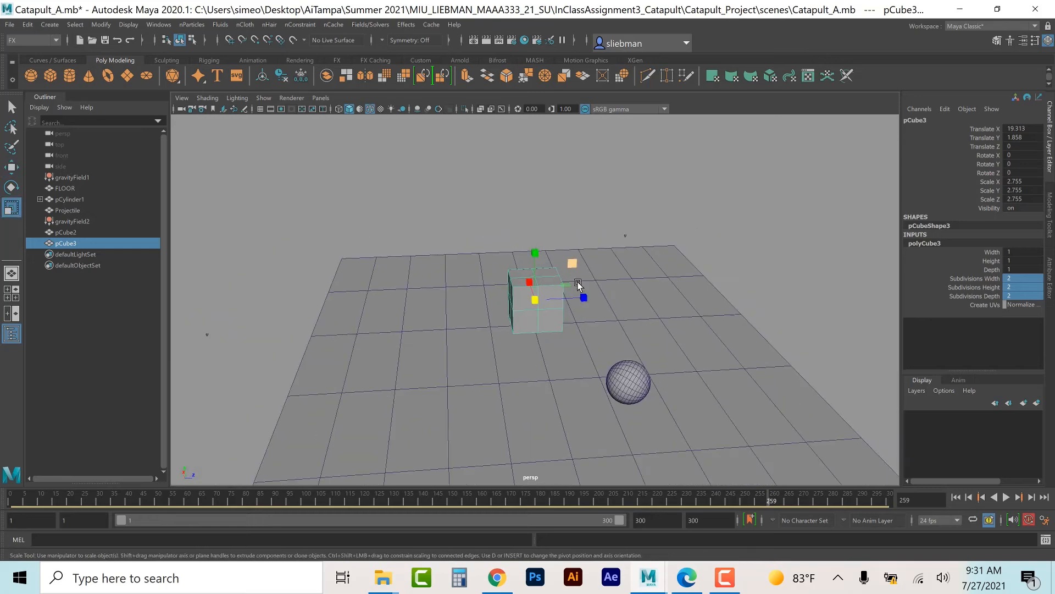
{"action": "left_click_drag", "start_coordinate": [584, 295], "coordinate": [598, 298]}
{"action": "left_click_drag", "start_coordinate": [624, 297], "coordinate": [627, 297]}
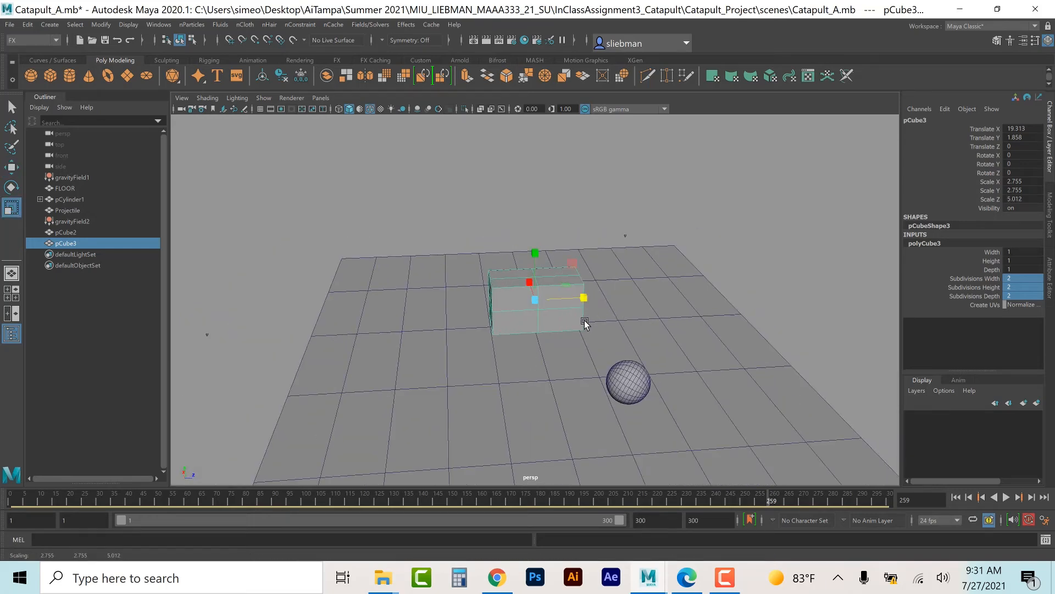
- Delete the small spare cube lying near the middle of the floor
{"action": "left_click_drag", "start_coordinate": [539, 338], "coordinate": [522, 332], "text": "alt"}
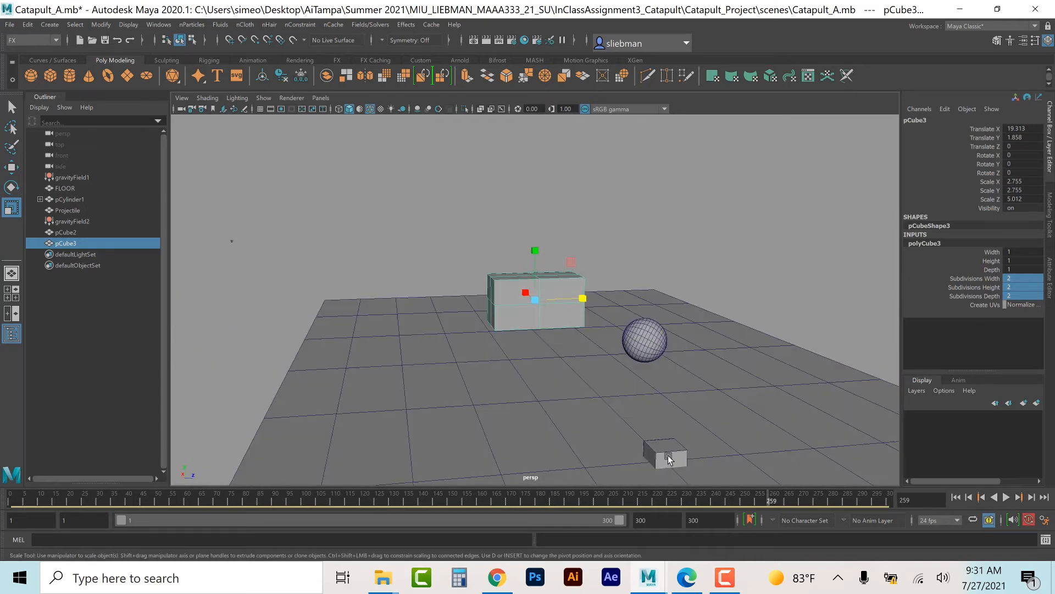
{"action": "left_click", "coordinate": [684, 456]}
{"action": "key", "text": "Delete"}
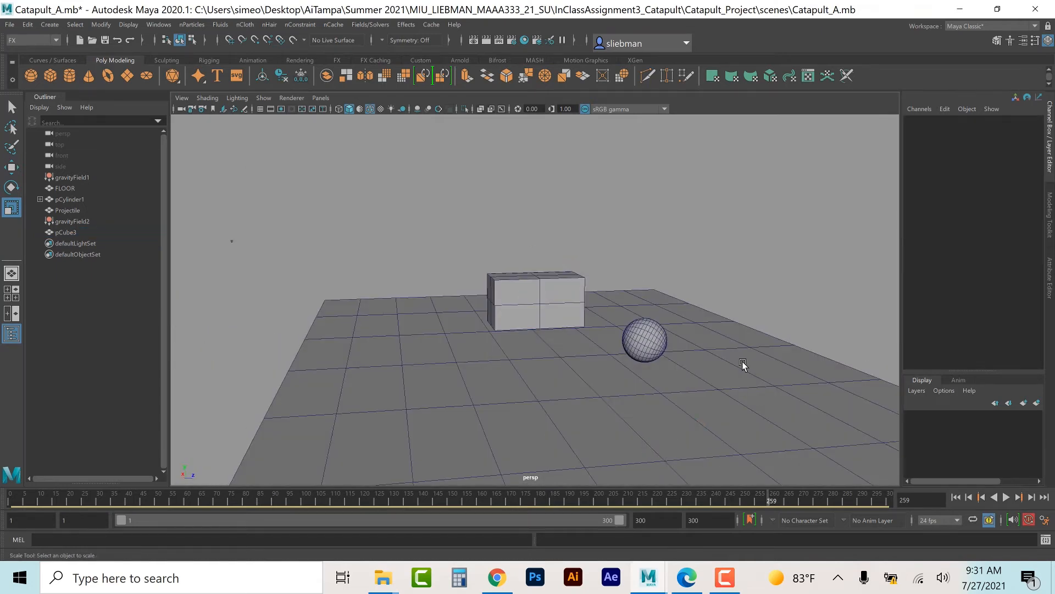
- Duplicate the block twice and place one copy on each side of it, at about -5.279 and 5.315 on Z
{"action": "left_click", "coordinate": [565, 321]}
{"action": "left_click_drag", "start_coordinate": [522, 344], "coordinate": [523, 348], "text": "alt"}
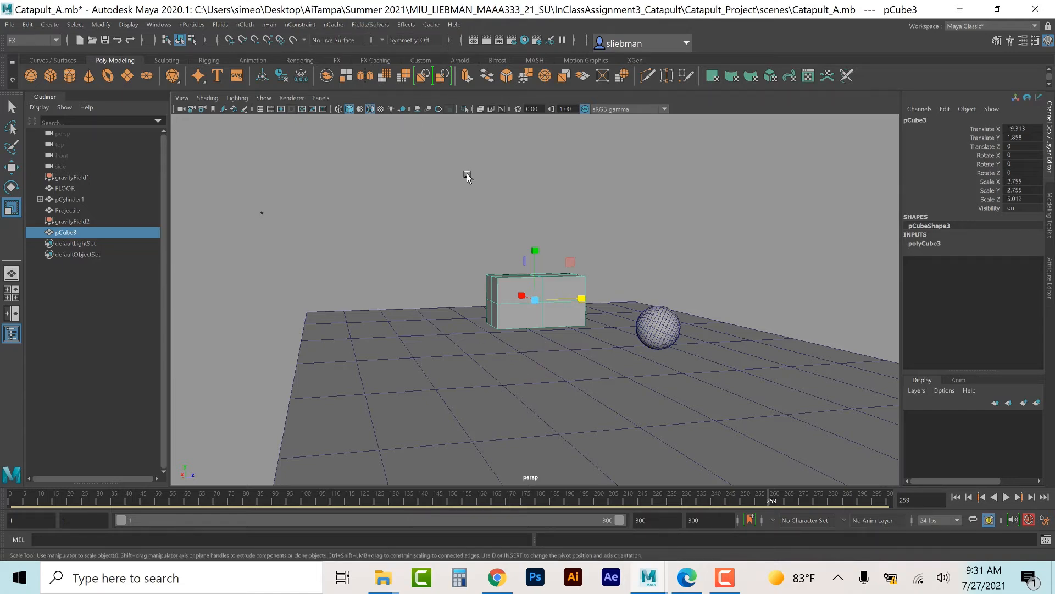
{"action": "left_click", "coordinate": [31, 26]}
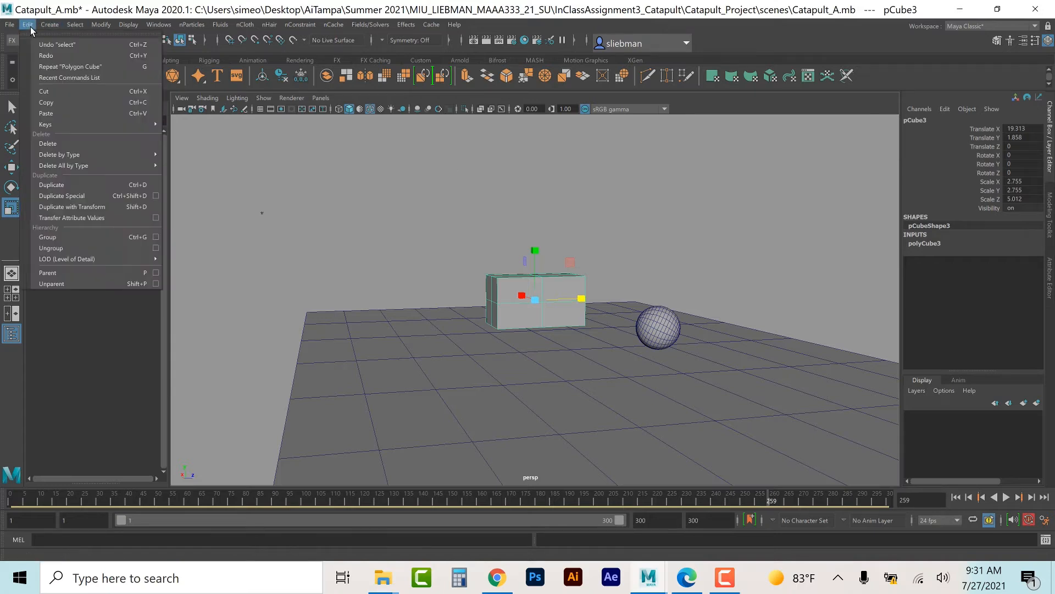
{"action": "left_click", "coordinate": [66, 184]}
{"action": "key", "text": "w"}
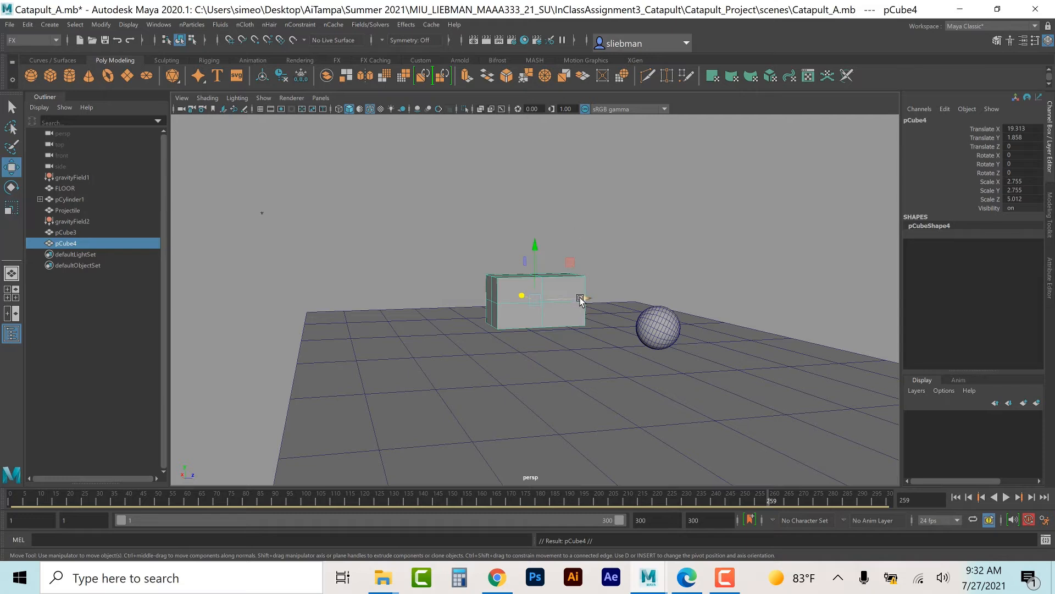
{"action": "left_click_drag", "start_coordinate": [580, 299], "coordinate": [490, 306]}
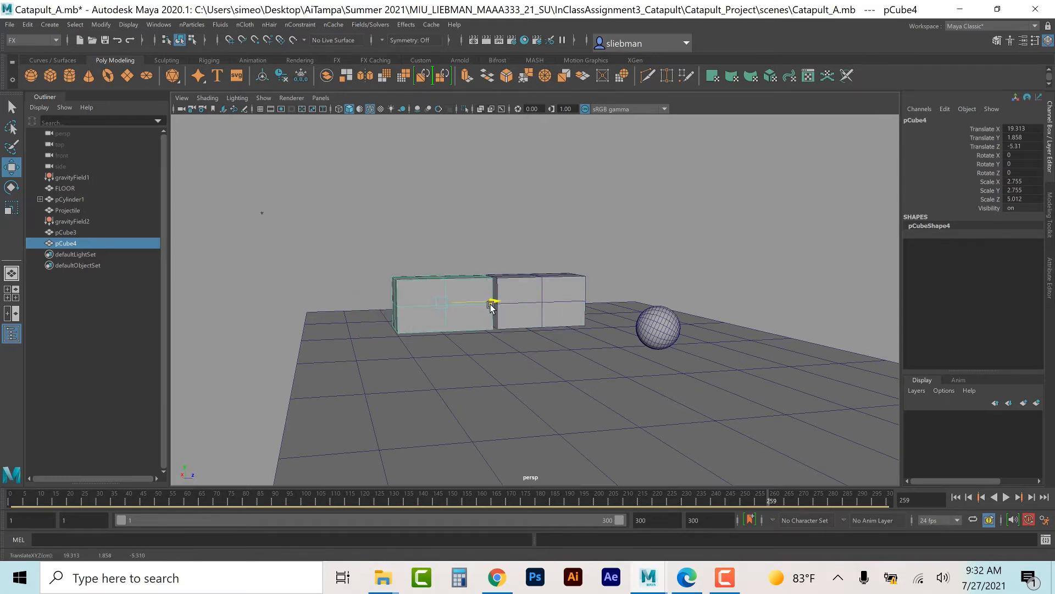
{"action": "key", "text": "ctrl+d"}
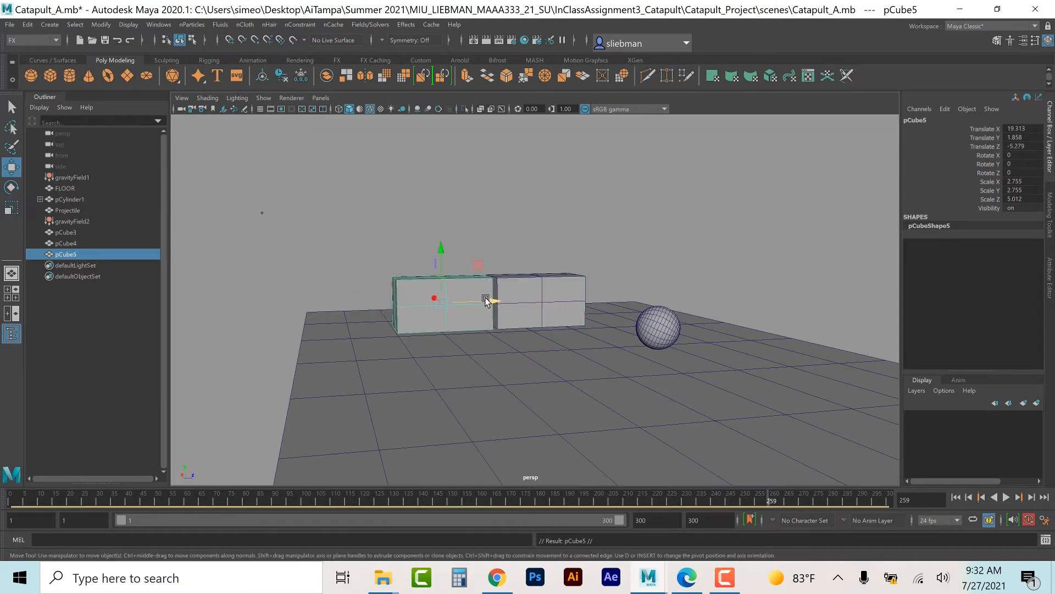
{"action": "left_click_drag", "start_coordinate": [491, 301], "coordinate": [664, 272]}
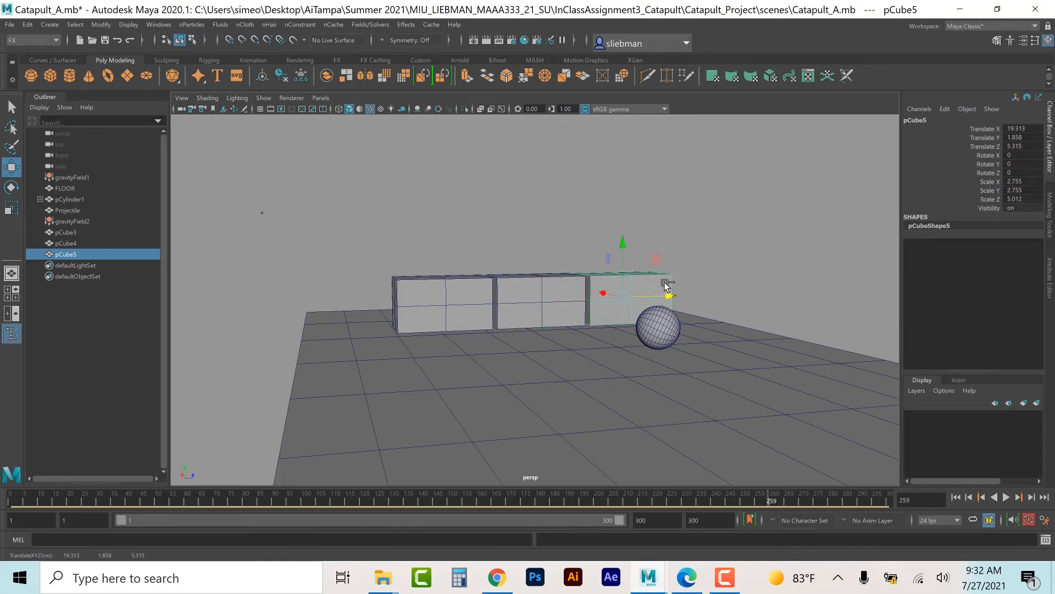
- Build a second row of two duplicated blocks centred over the seams of the bottom row, at about 4.784 on Y
{"action": "key", "text": "ctrl+d"}
{"action": "left_click_drag", "start_coordinate": [621, 238], "coordinate": [619, 197]}
{"action": "left_click_drag", "start_coordinate": [669, 247], "coordinate": [539, 257]}
{"action": "key", "text": "ctrl+d"}
- Duplicate a second-row block and centre the copy on top of the stack at about 7.86 on Y and 0.112 on Z
{"action": "key", "text": "ctrl+d"}
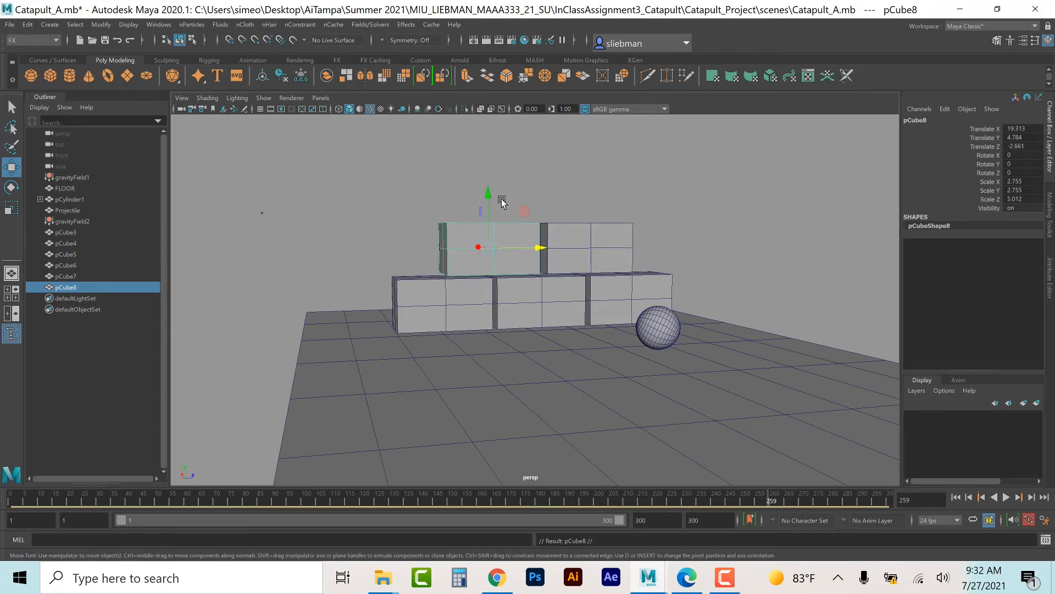
{"action": "left_click_drag", "start_coordinate": [490, 196], "coordinate": [490, 137]}
{"action": "left_click_drag", "start_coordinate": [540, 196], "coordinate": [586, 194]}
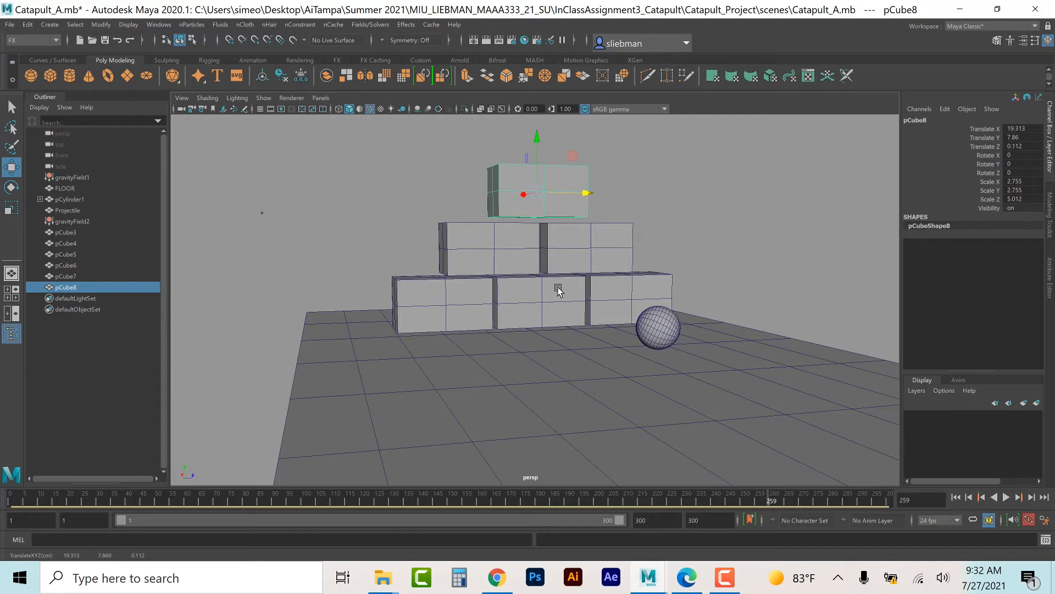
- Select all six stacked blocks, open the Dynamic Relationships Editor and enlarge it to show every block's fields
{"action": "left_click_drag", "start_coordinate": [516, 312], "coordinate": [516, 306], "text": "alt"}
{"action": "left_click_drag", "start_coordinate": [423, 177], "coordinate": [603, 295]}
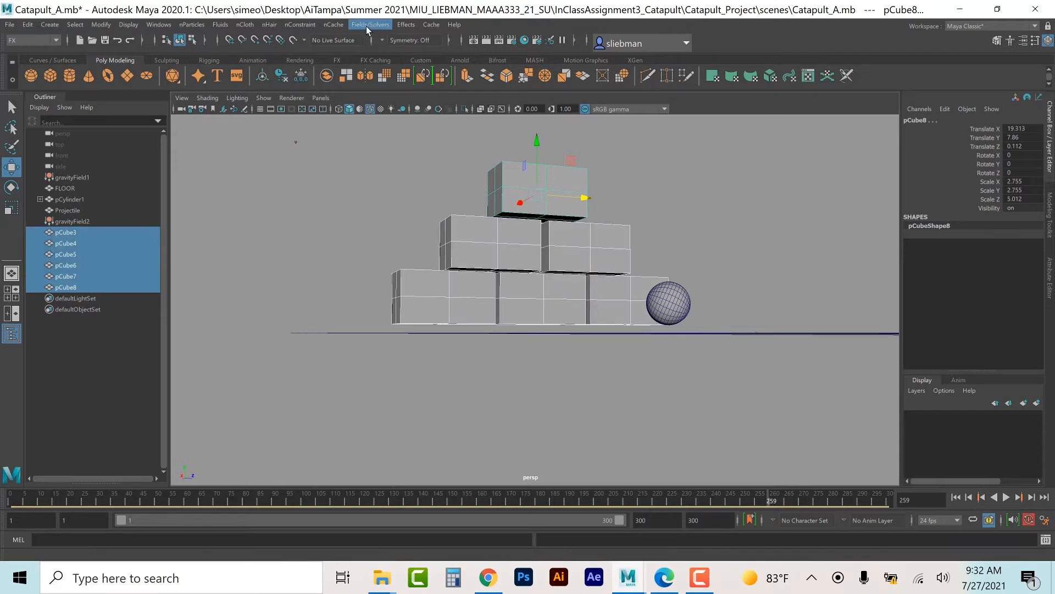
{"action": "left_click", "coordinate": [160, 24]}
{"action": "mouse_move", "coordinate": [189, 109]}
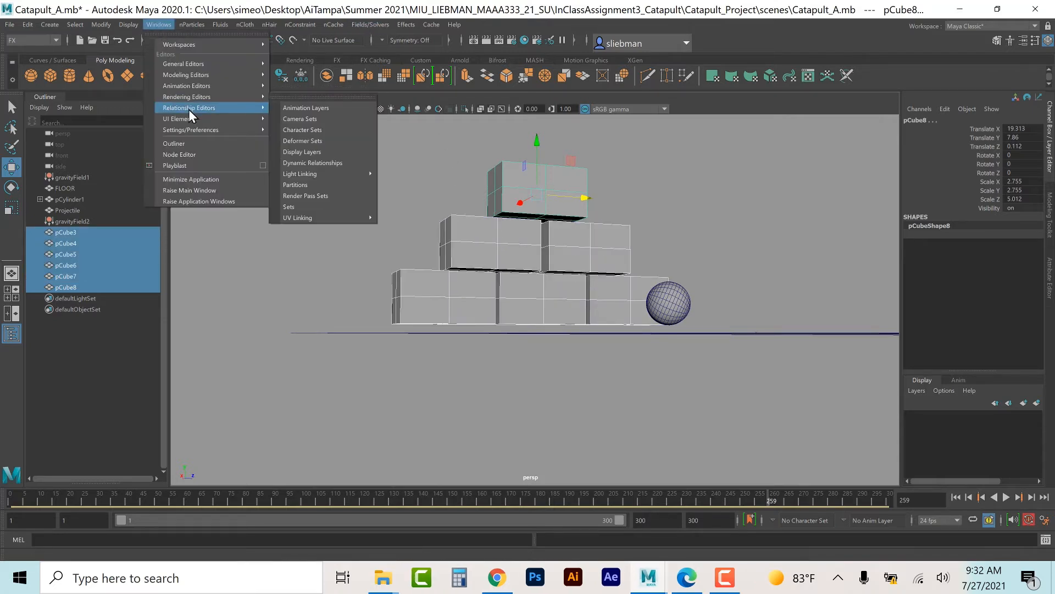
{"action": "left_click", "coordinate": [325, 163]}
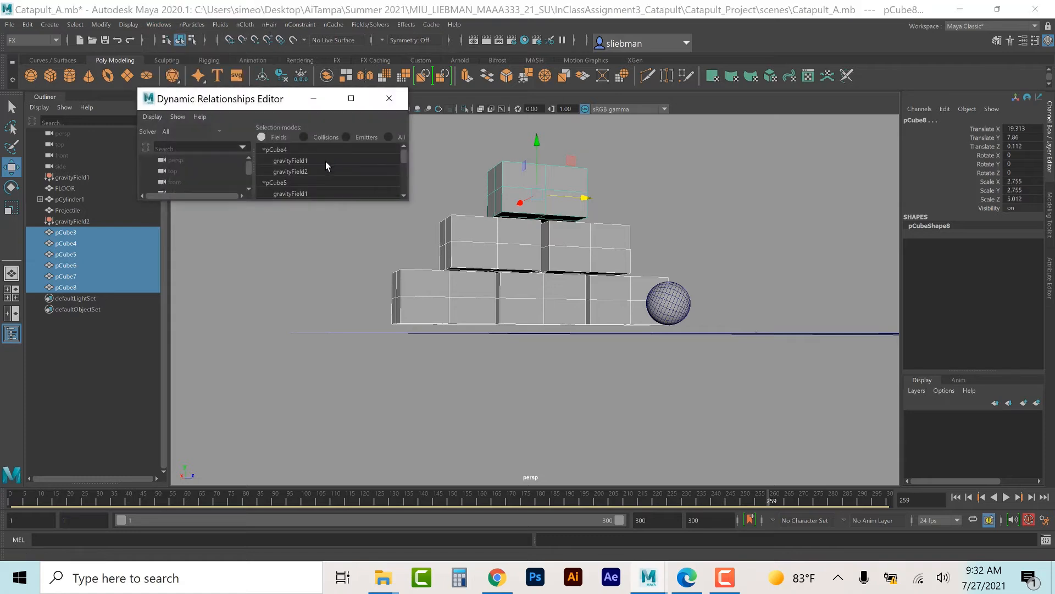
{"action": "left_click_drag", "start_coordinate": [355, 200], "coordinate": [387, 507]}
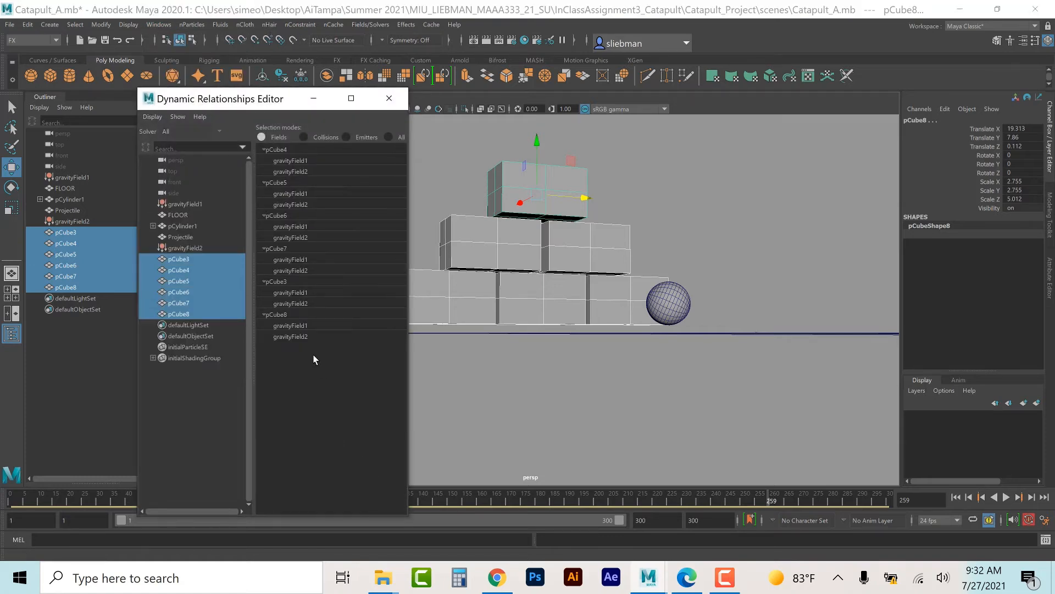
- Connect gravityField2 to each of the six blocks, pCube3 to pCube8, and close the Dynamic Relationships Editor
{"action": "left_click", "coordinate": [305, 171]}
{"action": "left_click", "coordinate": [302, 204]}
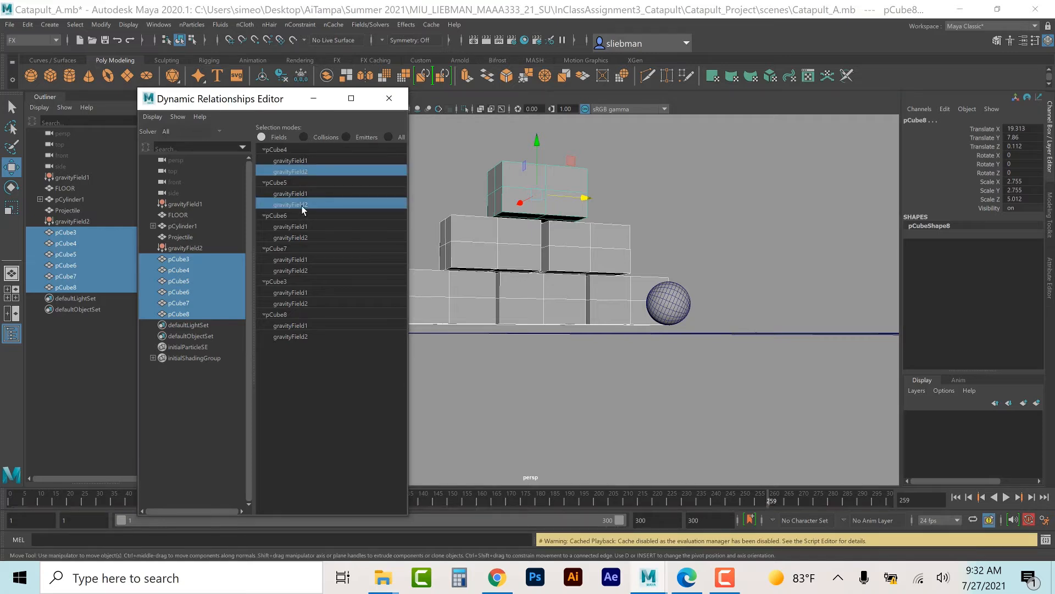
{"action": "left_click", "coordinate": [302, 237]}
{"action": "left_click", "coordinate": [302, 270]}
{"action": "left_click", "coordinate": [302, 304]}
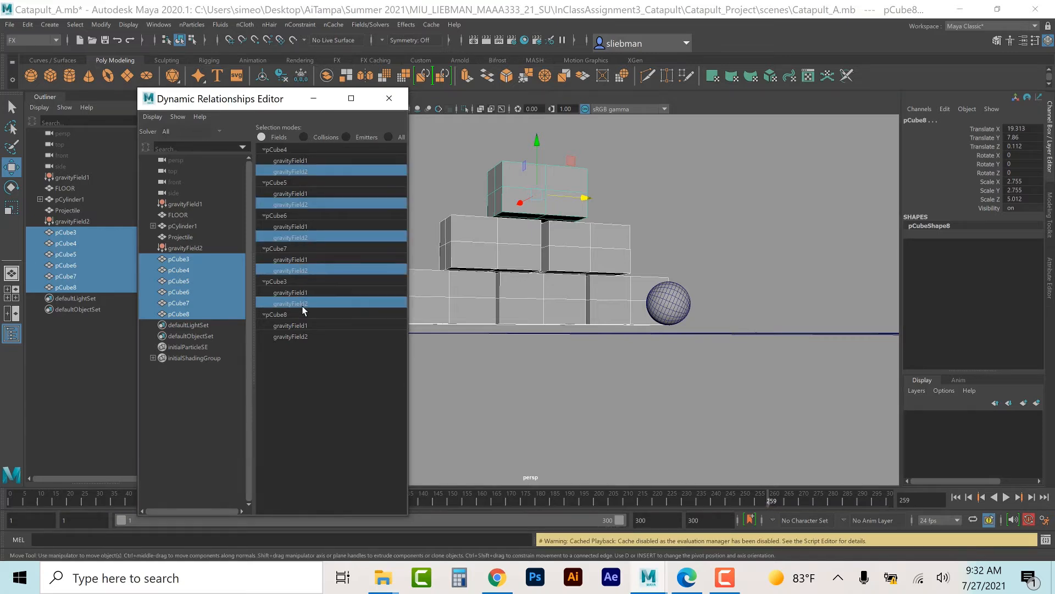
{"action": "left_click", "coordinate": [295, 341]}
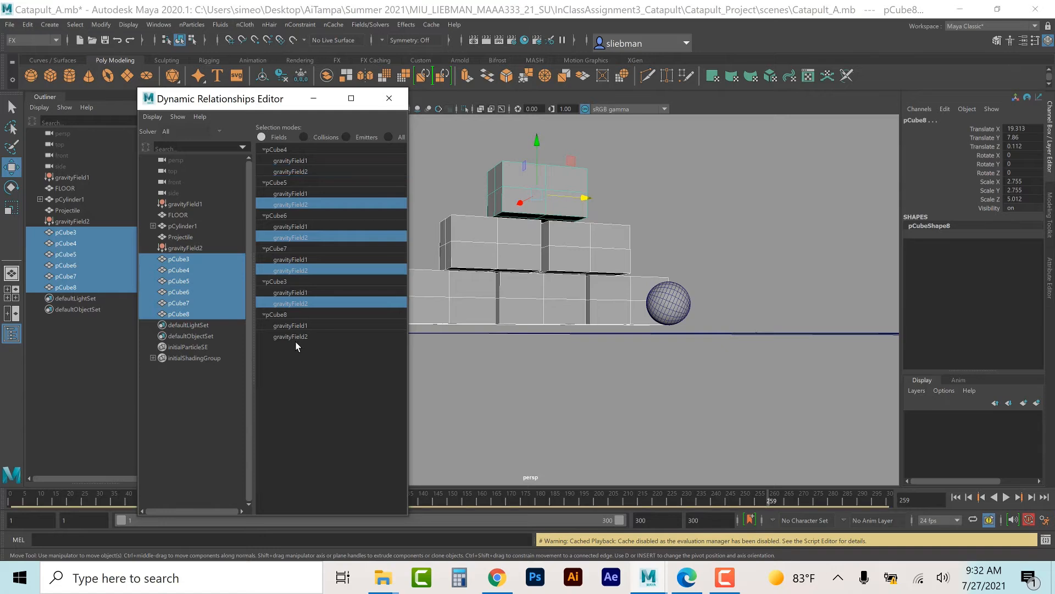
{"action": "left_click", "coordinate": [299, 338]}
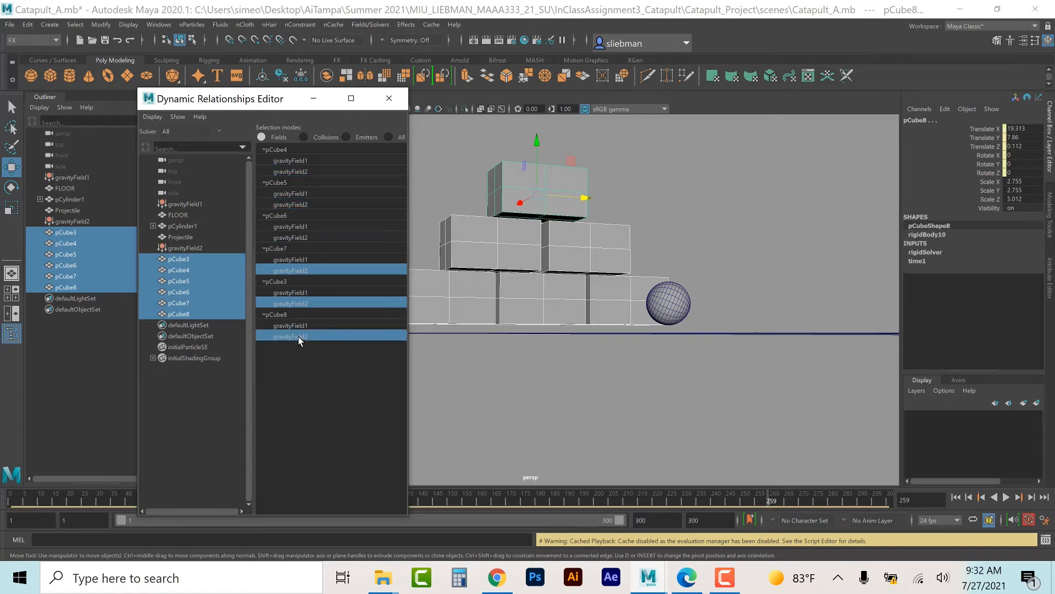
{"action": "left_click", "coordinate": [296, 203]}
{"action": "left_click", "coordinate": [292, 237]}
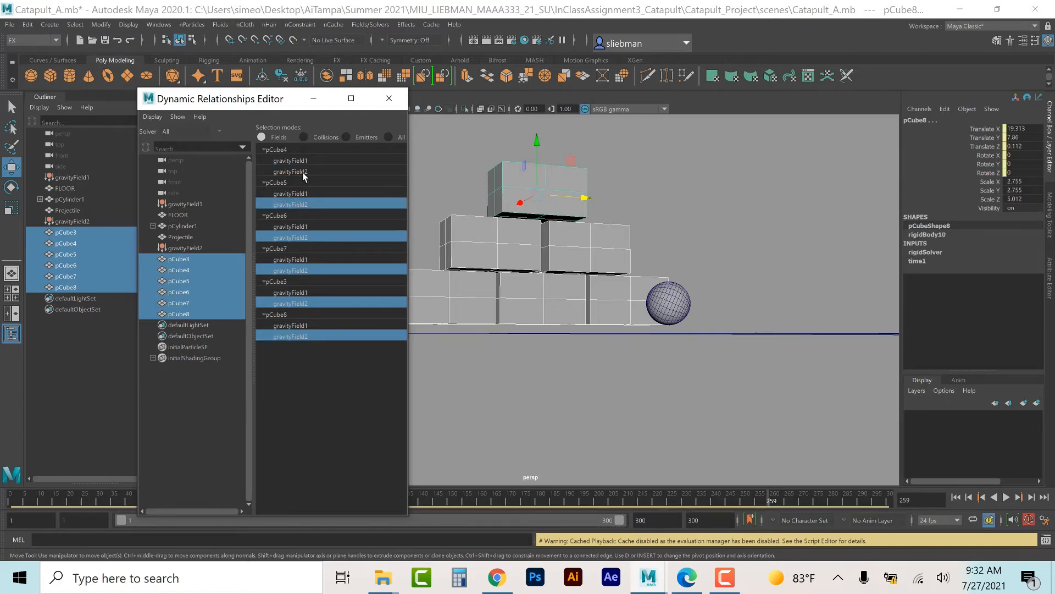
{"action": "left_click", "coordinate": [304, 171]}
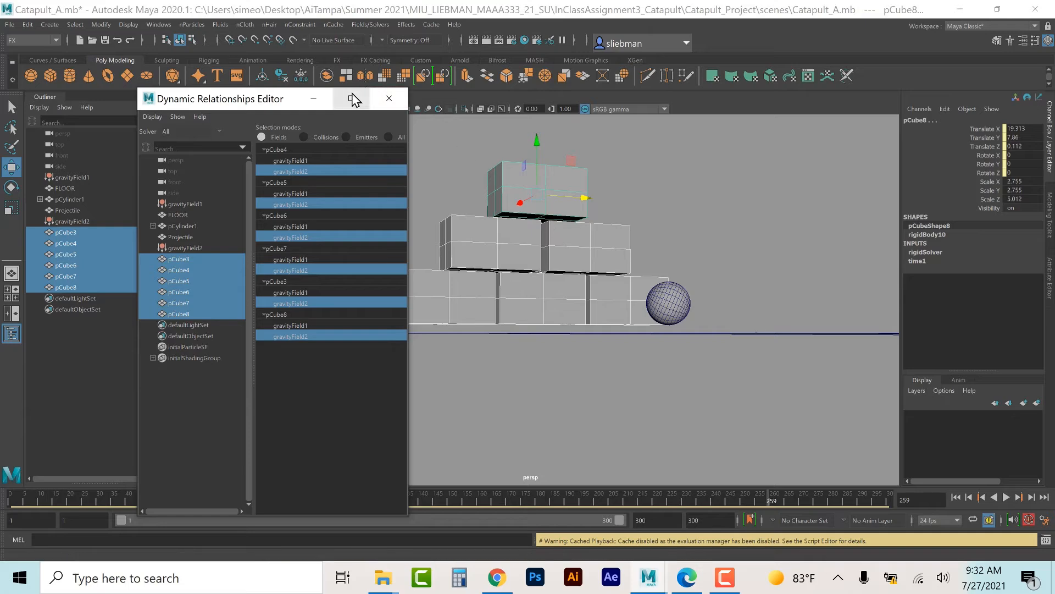
{"action": "left_click", "coordinate": [389, 98]}
- Play the simulation from the start frame to check how the stacked blocks settle under gravity, stopping around frame 39
{"action": "left_click", "coordinate": [694, 220]}
{"action": "left_click_drag", "start_coordinate": [694, 220], "coordinate": [697, 229], "text": "alt"}
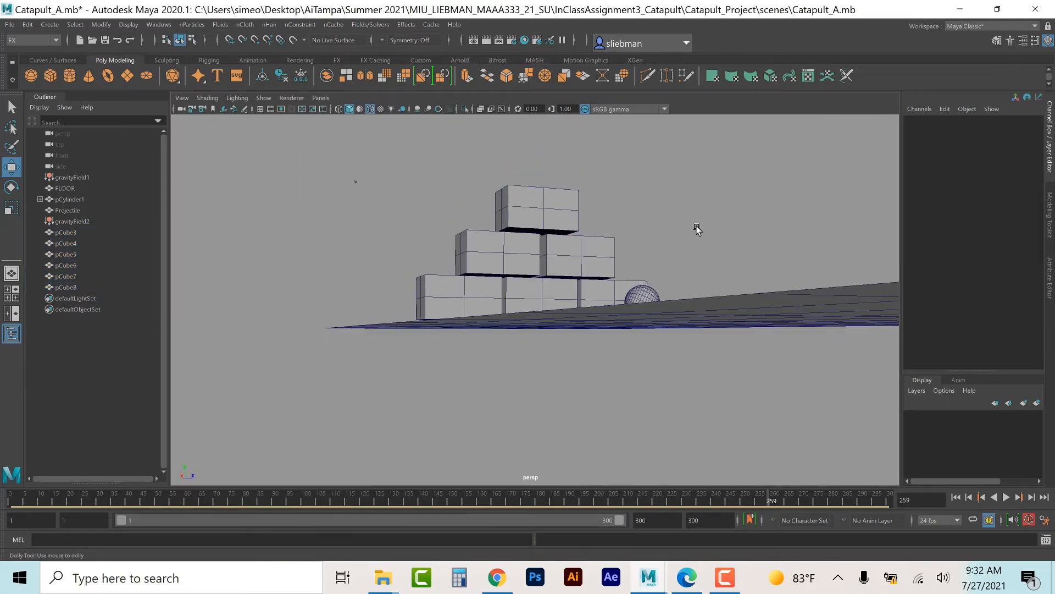
{"action": "left_click_drag", "start_coordinate": [724, 325], "coordinate": [681, 326], "text": "alt"}
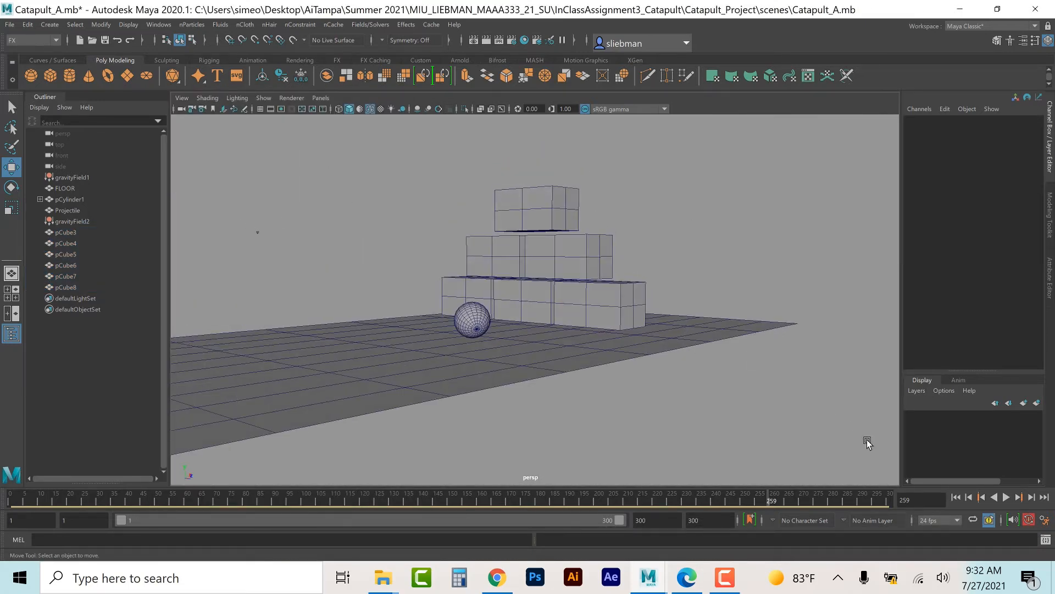
{"action": "left_click", "coordinate": [960, 498]}
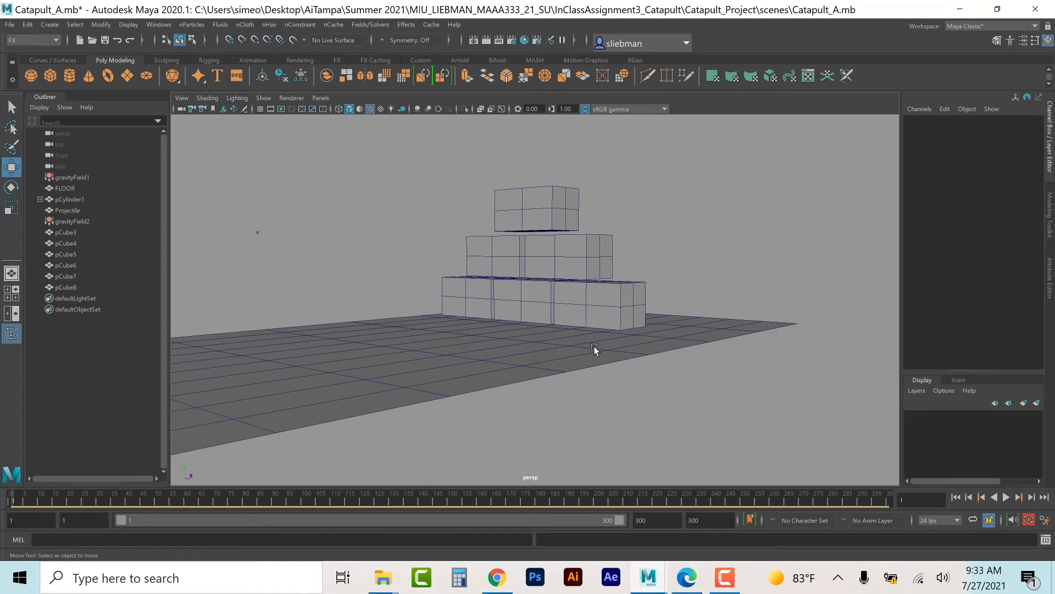
{"action": "left_click", "coordinate": [1007, 498]}
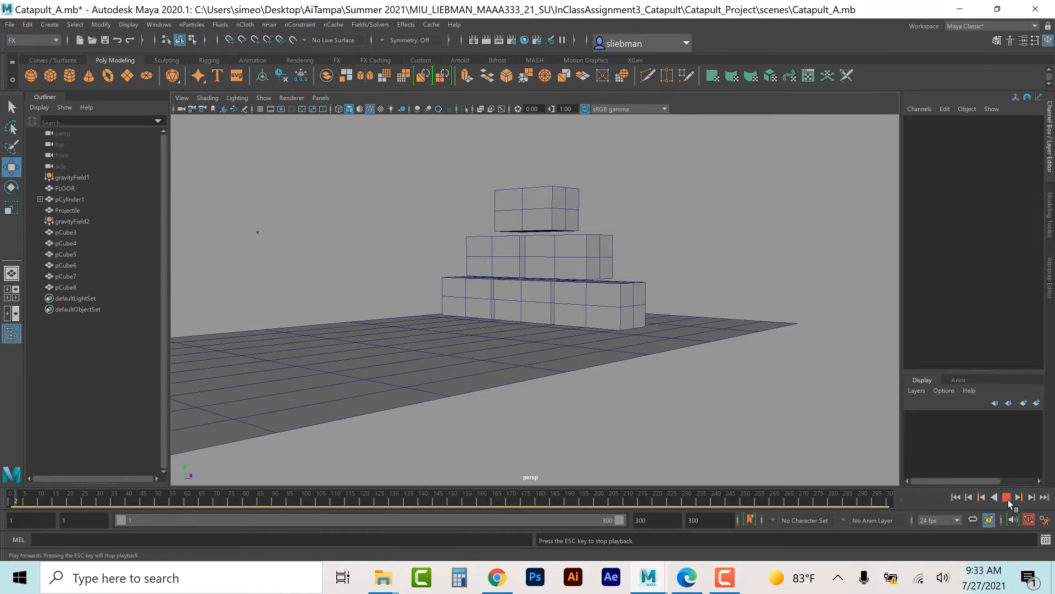
{"action": "key", "text": "Escape"}
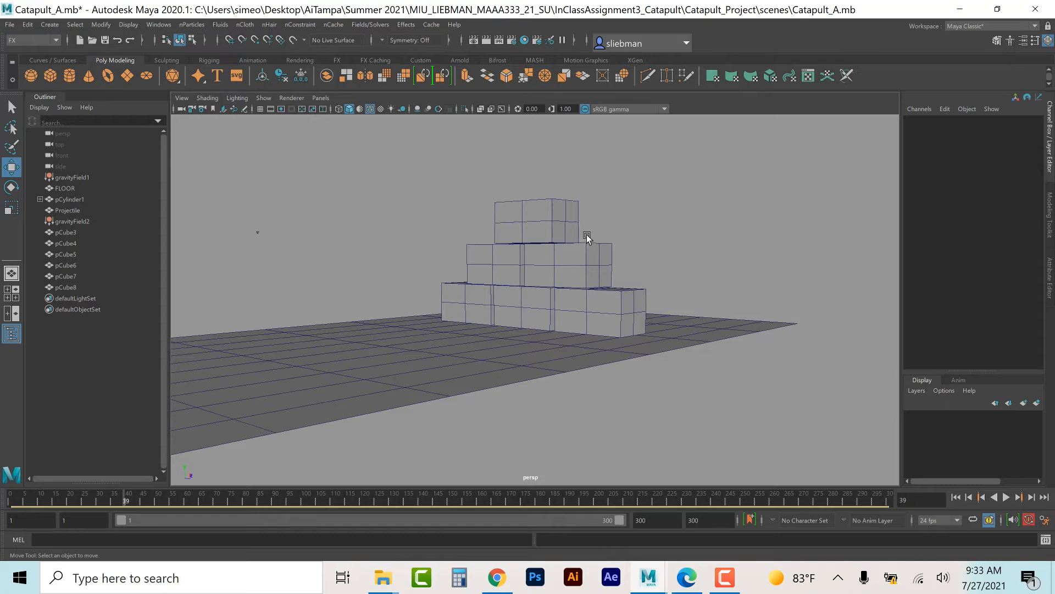
- Play the simulation again from the start frame and stop it around frame 57, once the blocks have settled
{"action": "left_click", "coordinate": [957, 498]}
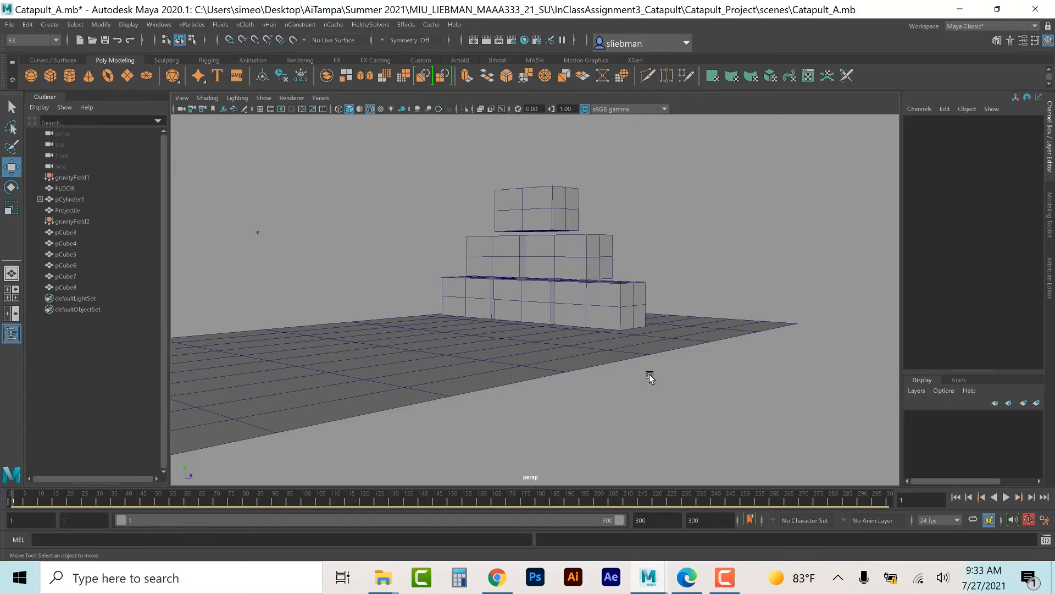
{"action": "left_click", "coordinate": [1006, 498]}
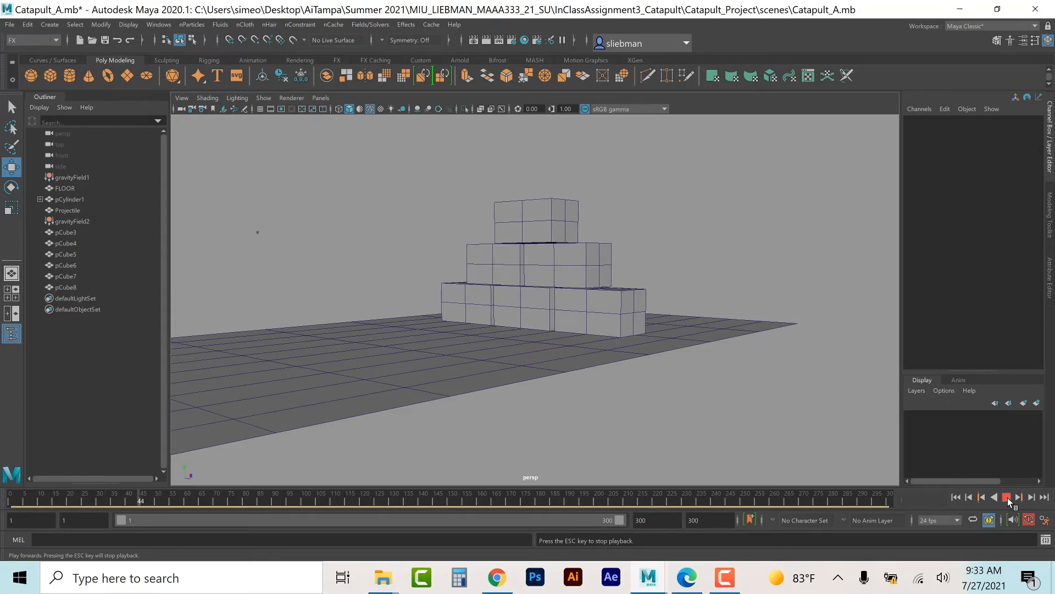
{"action": "left_click", "coordinate": [1006, 498]}
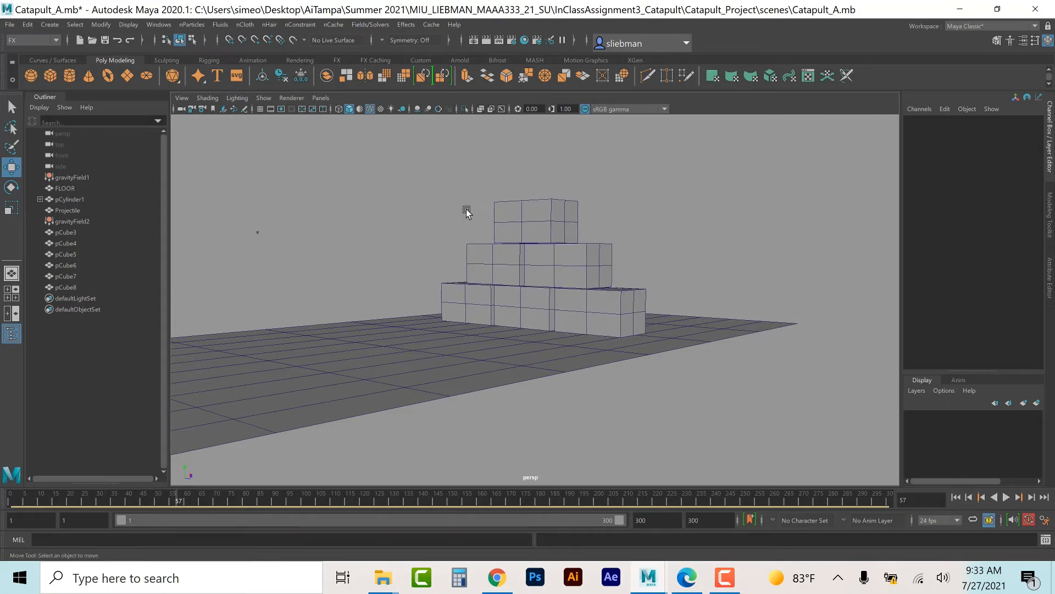
- Set the current settled positions as the initial state for the six stacked blocks, then return to the start frame and clear the selection
{"action": "left_click_drag", "start_coordinate": [469, 218], "coordinate": [605, 298]}
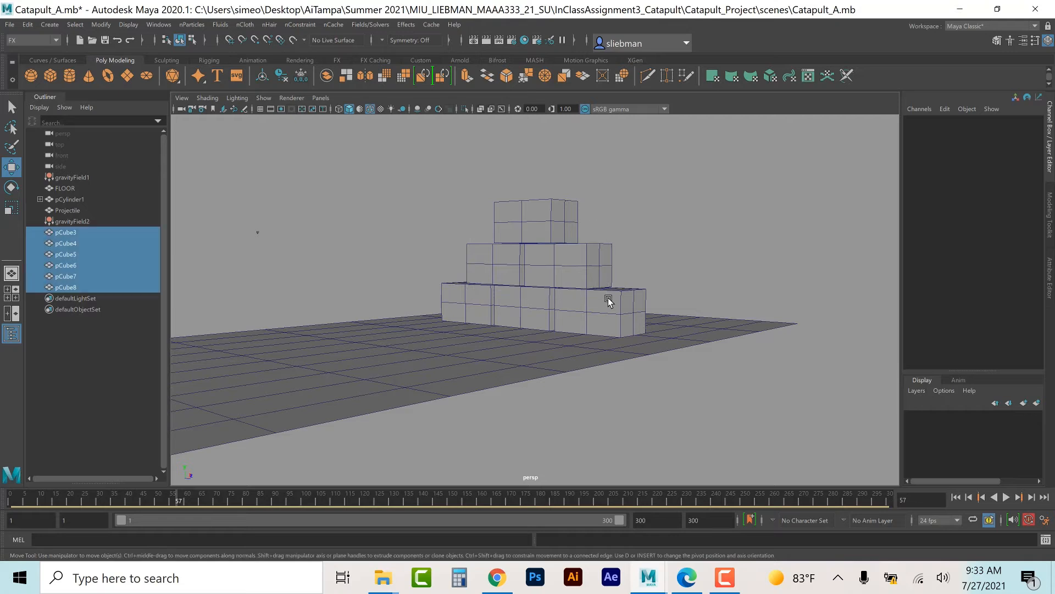
{"action": "left_click", "coordinate": [379, 25]}
{"action": "mouse_move", "coordinate": [408, 219]}
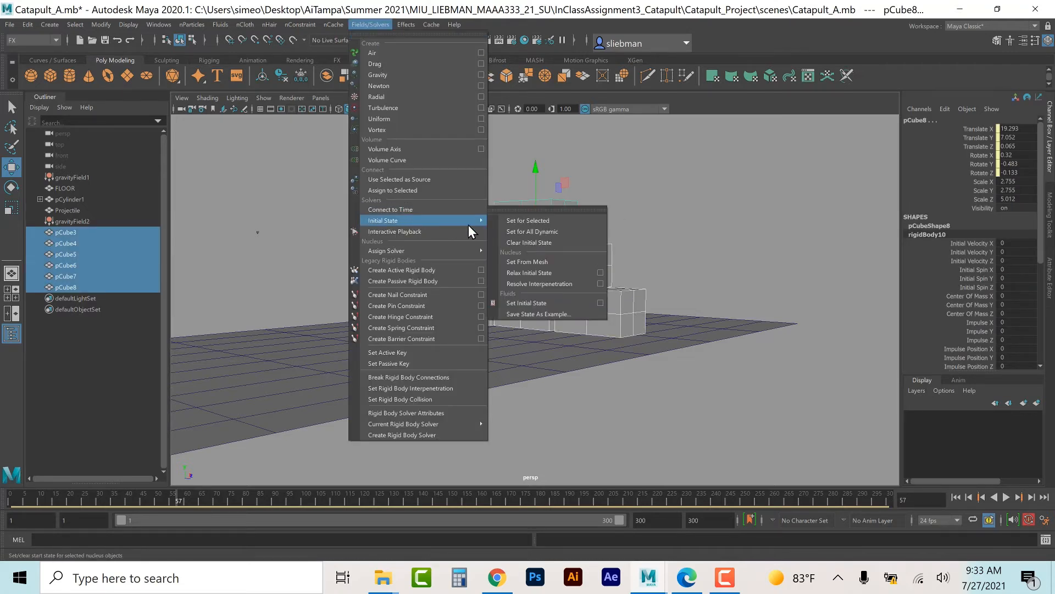
{"action": "left_click", "coordinate": [538, 222]}
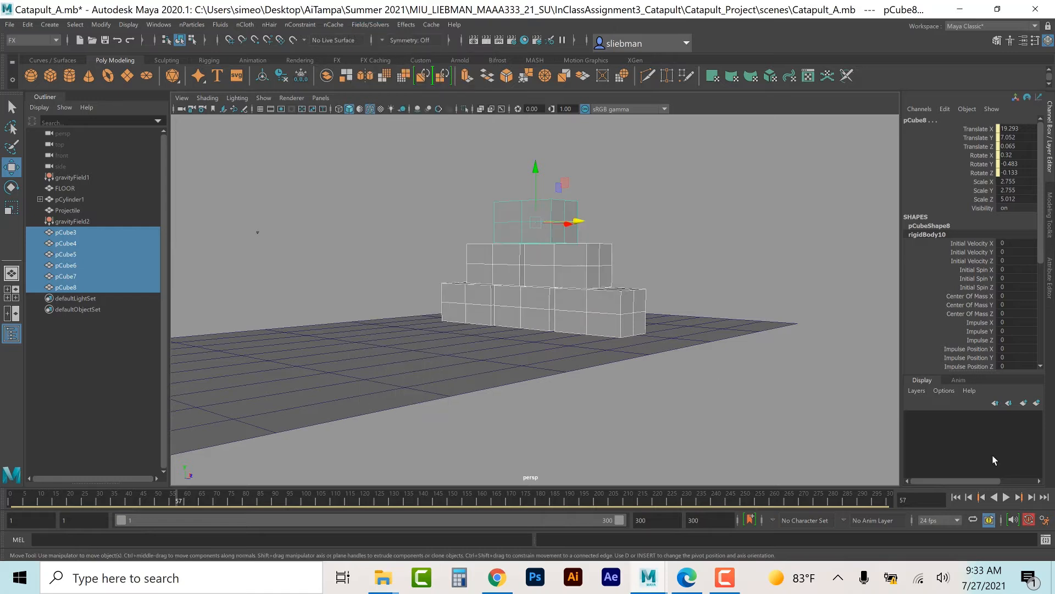
{"action": "left_click", "coordinate": [955, 497]}
{"action": "left_click", "coordinate": [752, 198]}
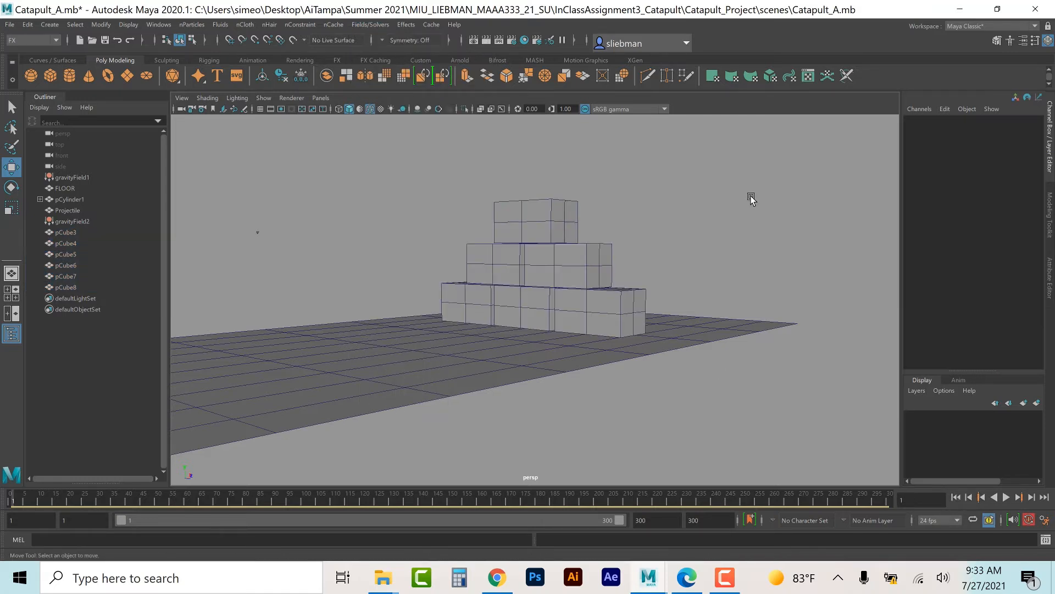
- Frame the whole catapult, floor and block wall, play the full simulation, and rewind to the start frame
{"action": "scroll", "coordinate": [739, 253], "scroll_direction": "down", "scroll_amount": 6}
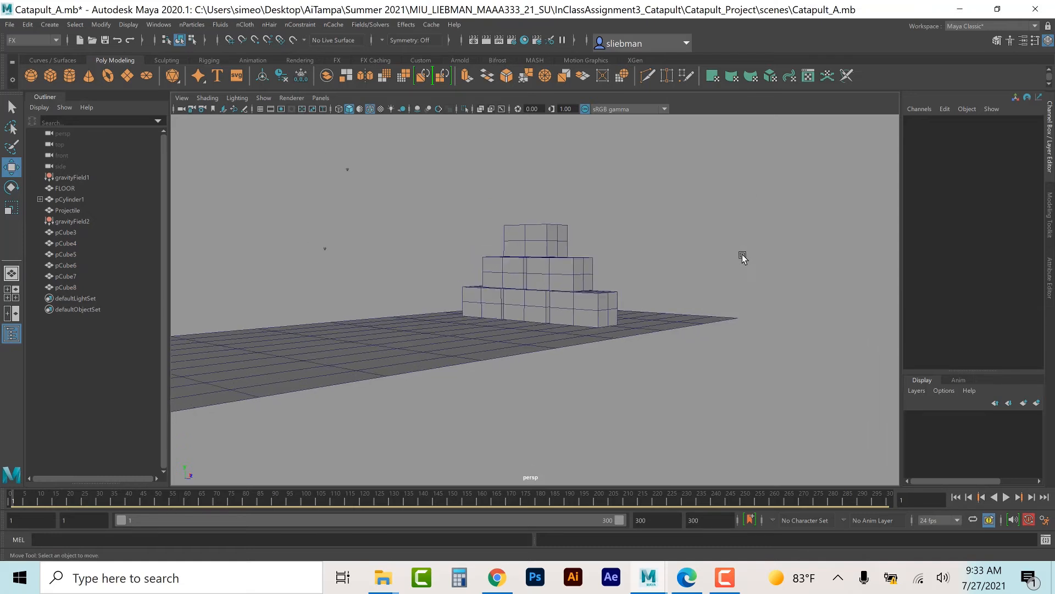
{"action": "left_click_drag", "start_coordinate": [437, 339], "coordinate": [522, 353], "text": "alt"}
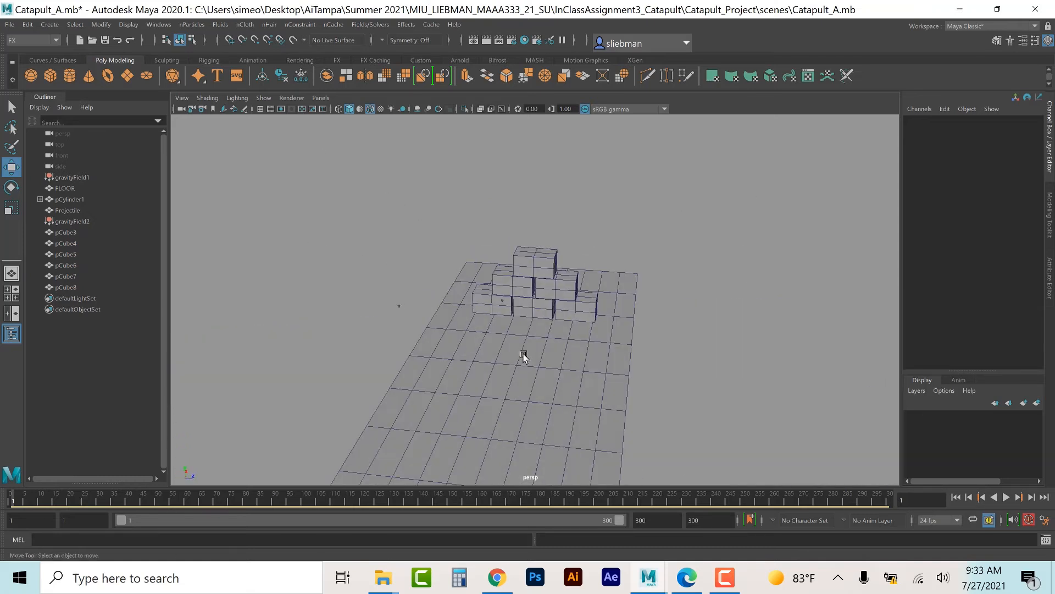
{"action": "scroll", "coordinate": [523, 363], "scroll_direction": "down", "scroll_amount": 5}
{"action": "left_click_drag", "start_coordinate": [522, 407], "coordinate": [688, 377], "text": "alt"}
{"action": "left_click", "coordinate": [1006, 497]}
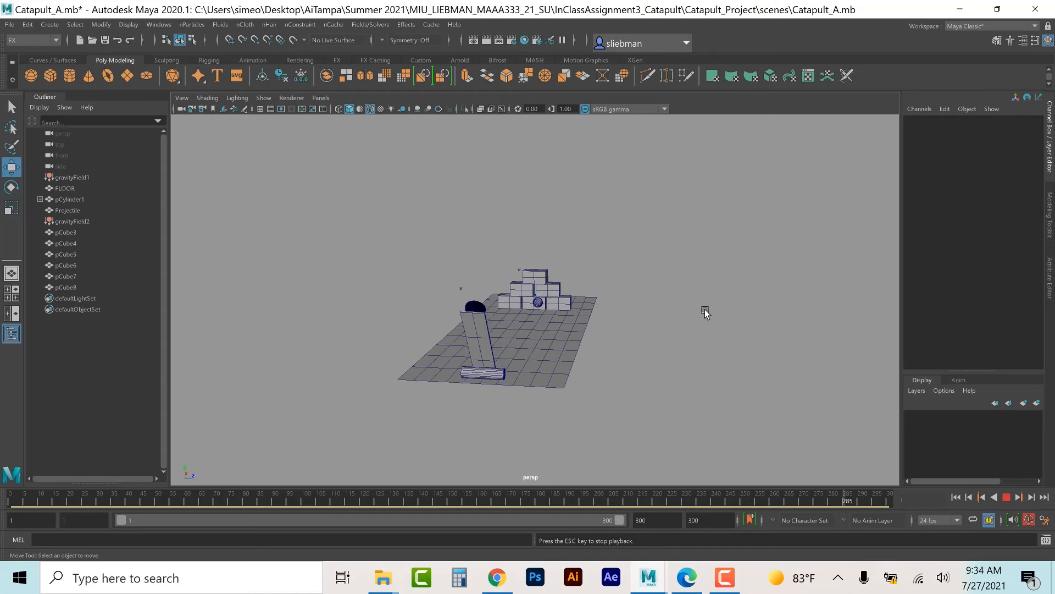
{"action": "left_click", "coordinate": [1006, 497]}
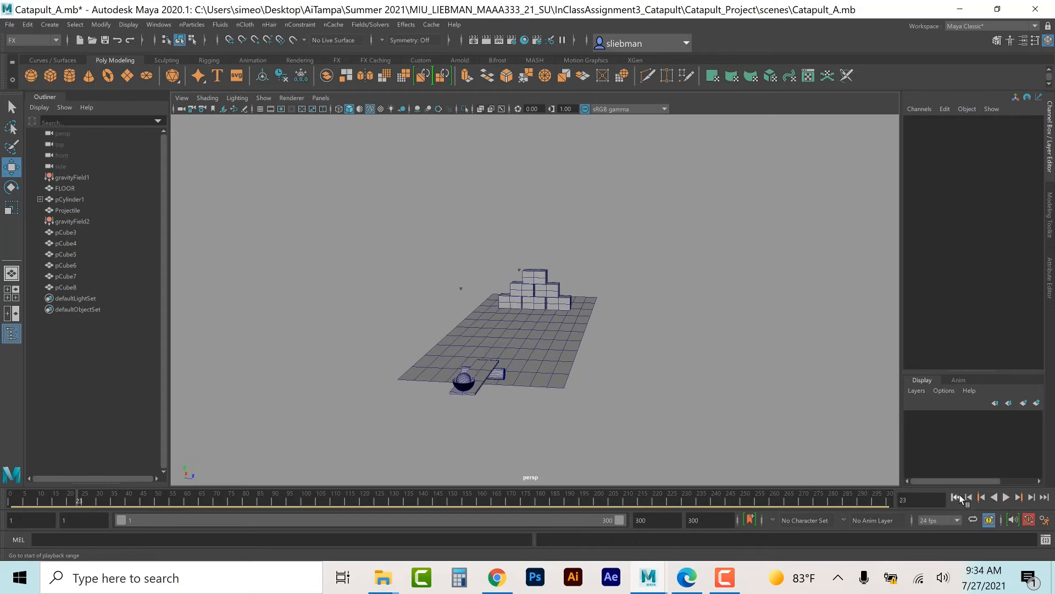
{"action": "left_click", "coordinate": [960, 498]}
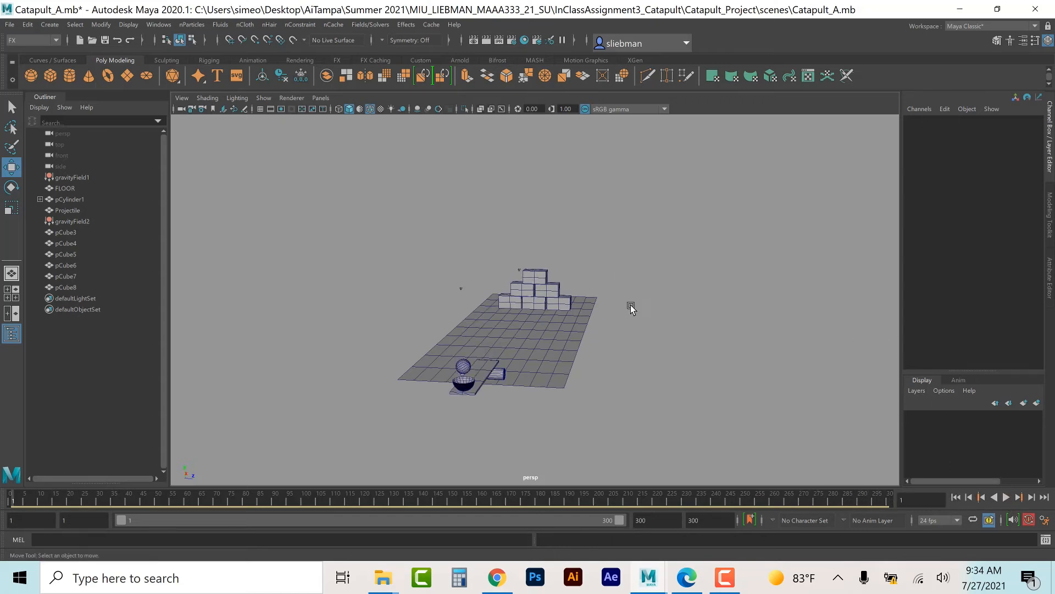
- Create a playblast from an angled view of the catapult and block wall, watch it, and close the player
{"action": "left_click_drag", "start_coordinate": [631, 304], "coordinate": [654, 337], "text": "alt"}
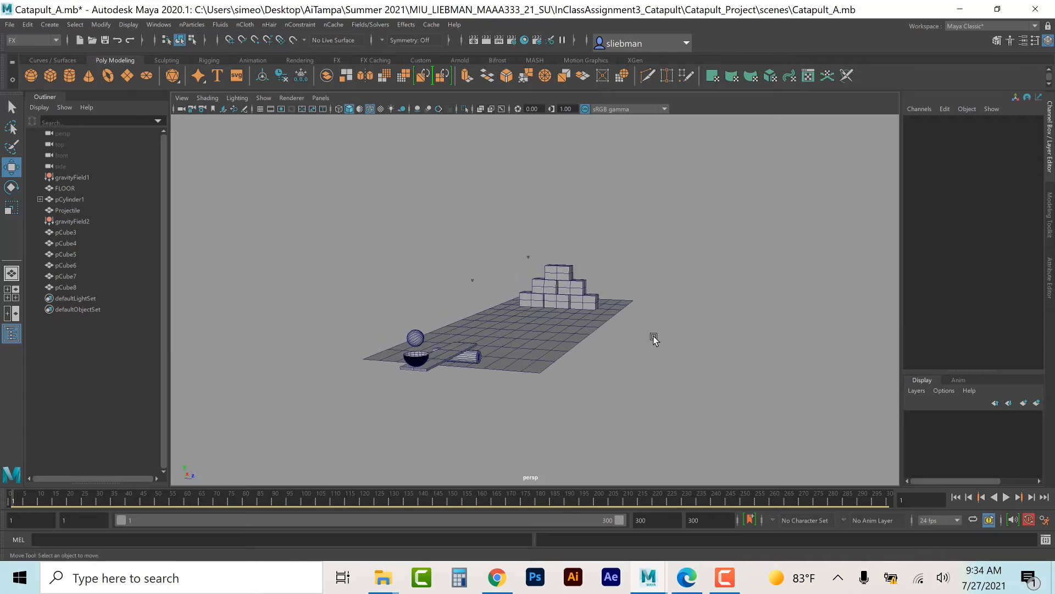
{"action": "scroll", "coordinate": [653, 340], "scroll_direction": "up", "scroll_amount": 2}
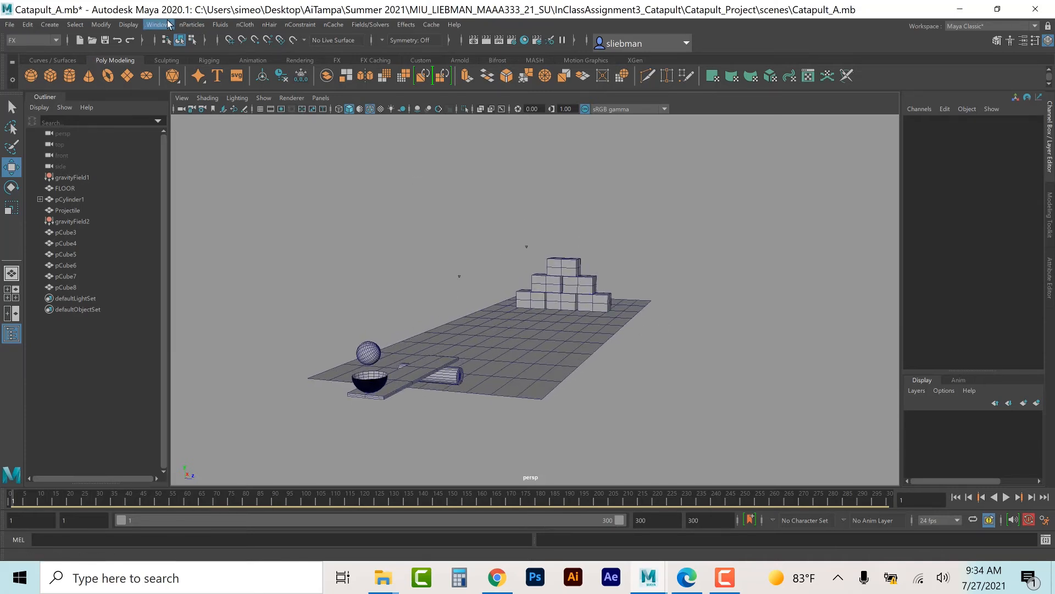
{"action": "left_click", "coordinate": [158, 25]}
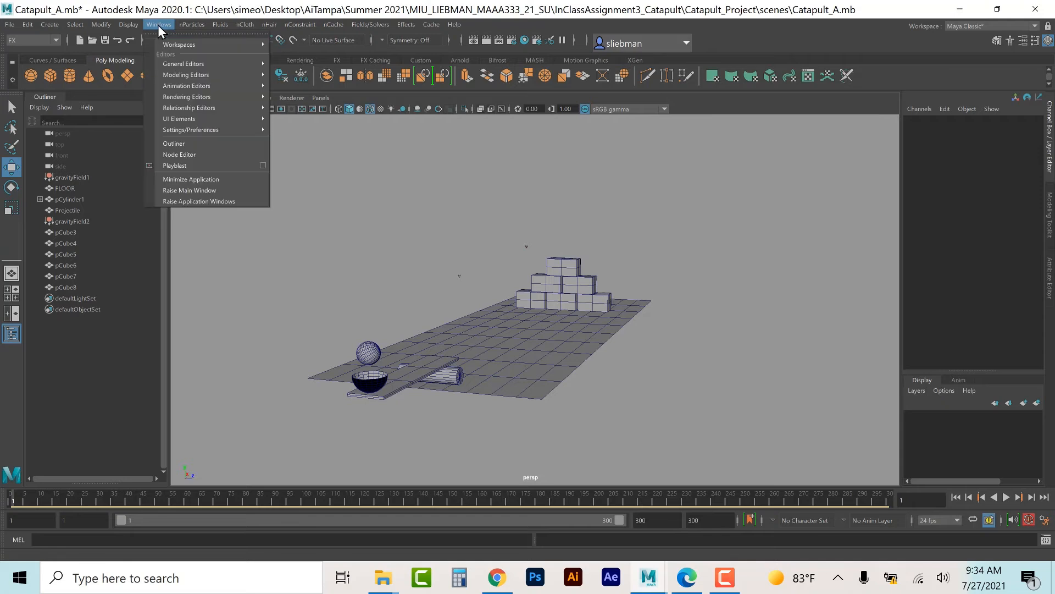
{"action": "left_click", "coordinate": [174, 165]}
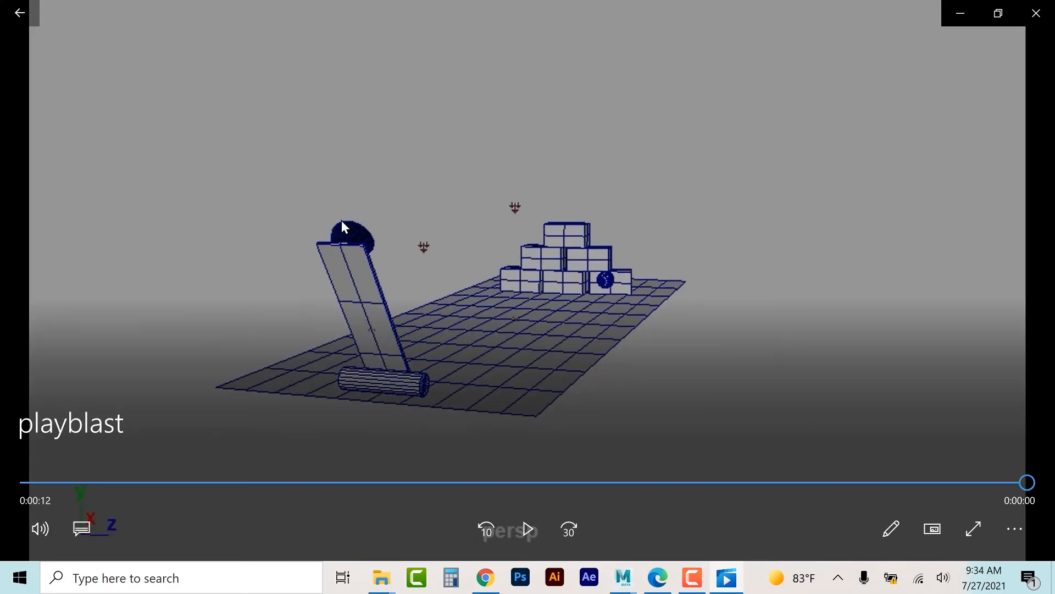
{"action": "left_click", "coordinate": [1038, 16]}
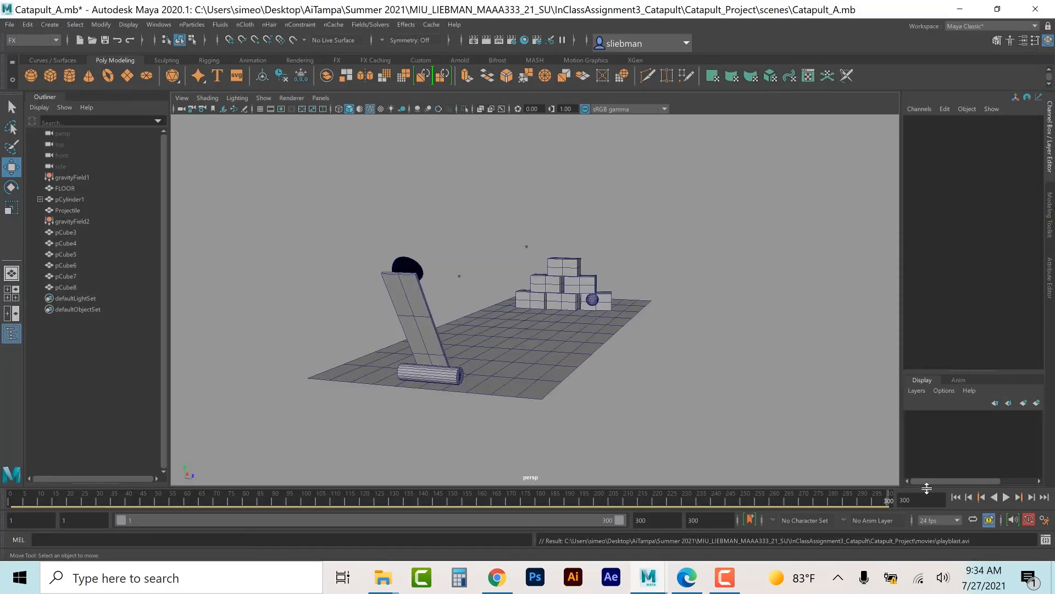
- Set the Projectile's rigid body mass to 43.147, dynamic friction to 0.203 and bounciness to 1.335, and test the shot from the start frame
{"action": "left_click", "coordinate": [956, 496]}
{"action": "left_click", "coordinate": [372, 353]}
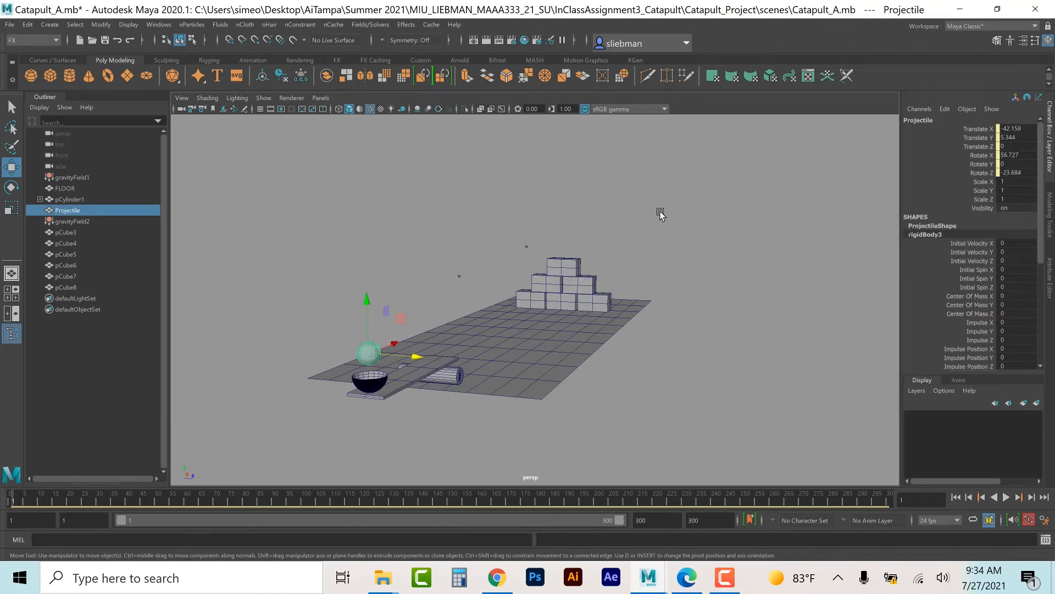
{"action": "key", "text": "ctrl+a"}
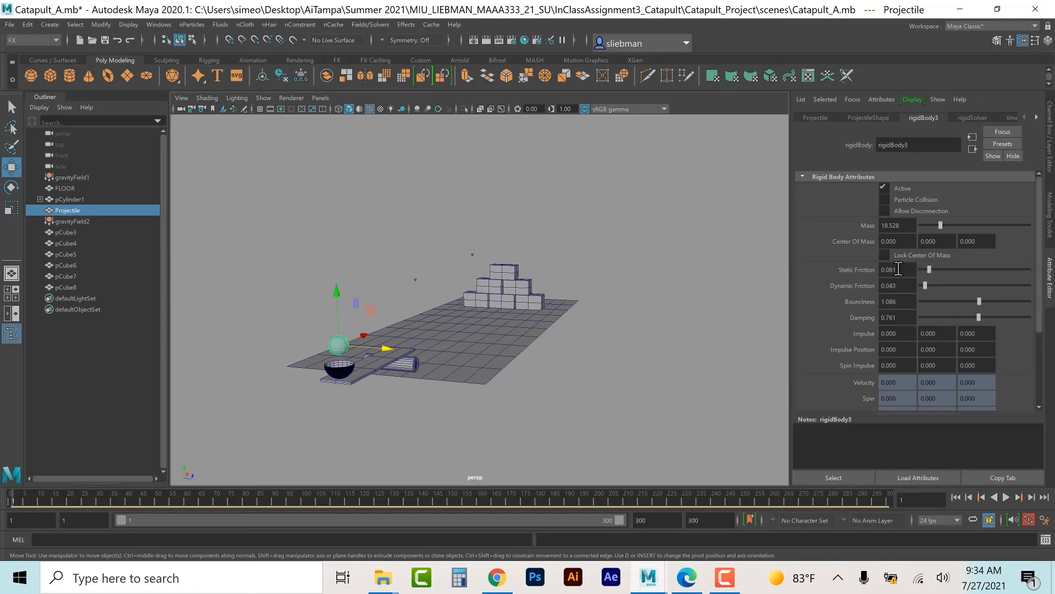
{"action": "left_click_drag", "start_coordinate": [952, 226], "coordinate": [968, 226]}
{"action": "left_click_drag", "start_coordinate": [988, 302], "coordinate": [993, 301]}
{"action": "left_click", "coordinate": [1007, 497]}
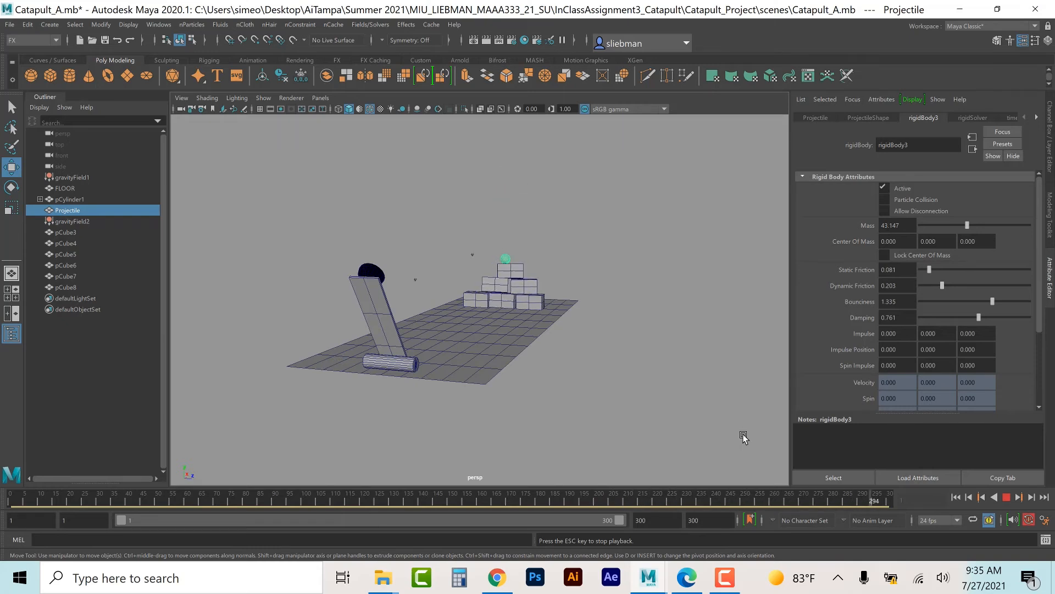
{"action": "left_click", "coordinate": [1001, 497]}
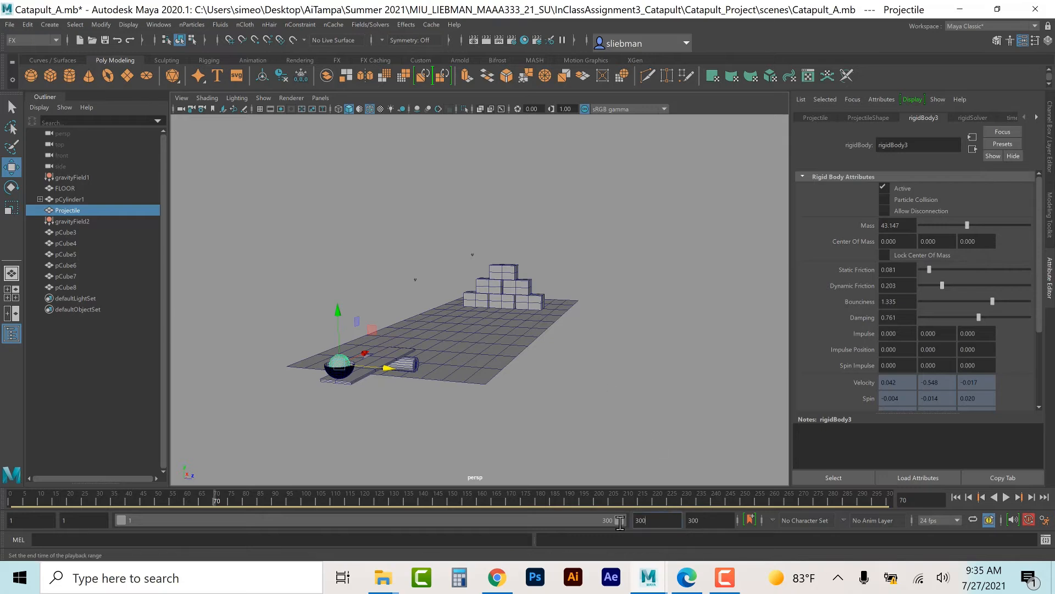
- Extend both the playback range and the animation end time to frame 400
{"action": "left_click_drag", "start_coordinate": [620, 522], "coordinate": [613, 527]}
{"action": "type", "text": "400"}
{"action": "key", "text": "Return"}
{"action": "left_click", "coordinate": [707, 517]}
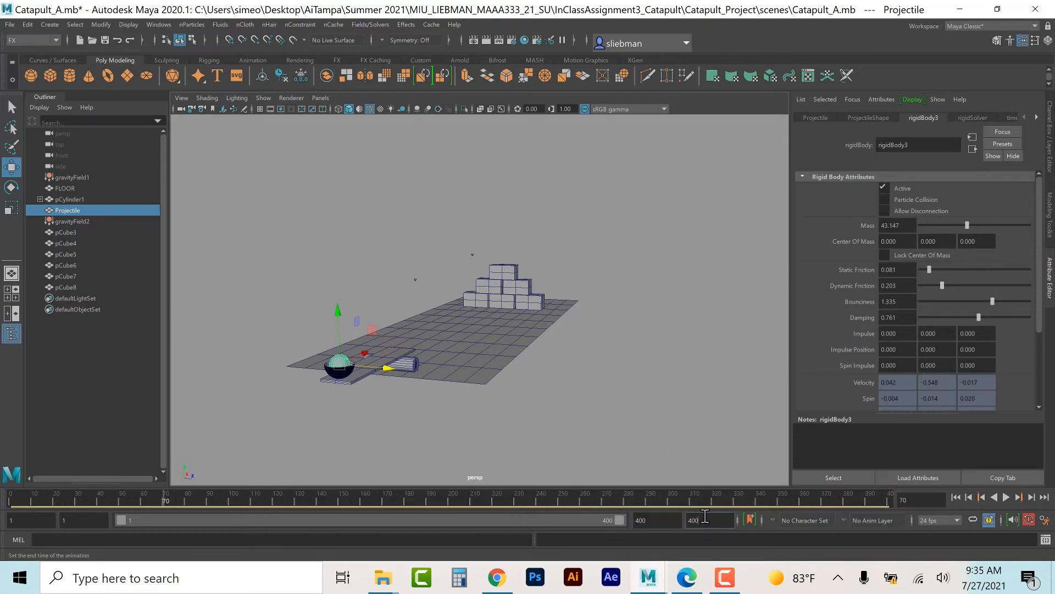
- Create a new playblast of the 400-frame shot from the start frame, overwriting movies/playblast.avi, then watch it and close the player
{"action": "left_click", "coordinate": [956, 497]}
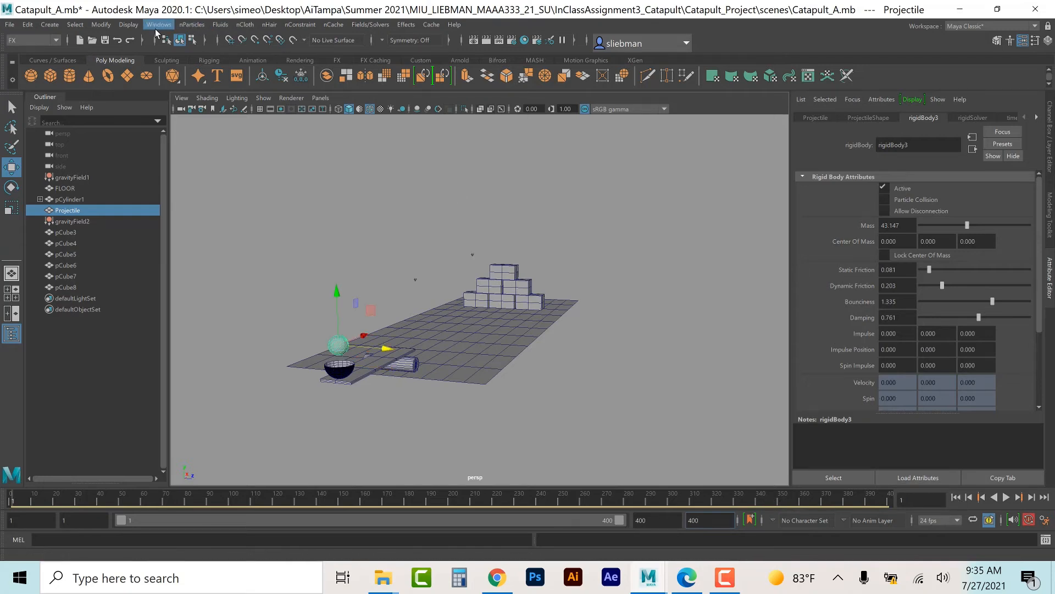
{"action": "left_click", "coordinate": [158, 24]}
{"action": "left_click", "coordinate": [187, 165]}
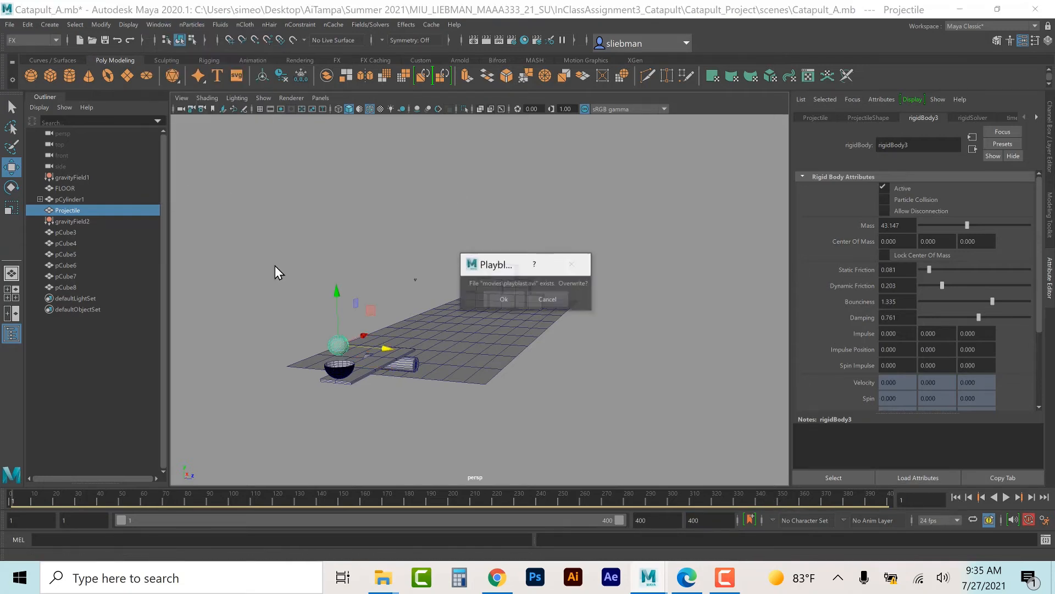
{"action": "left_click", "coordinate": [503, 299]}
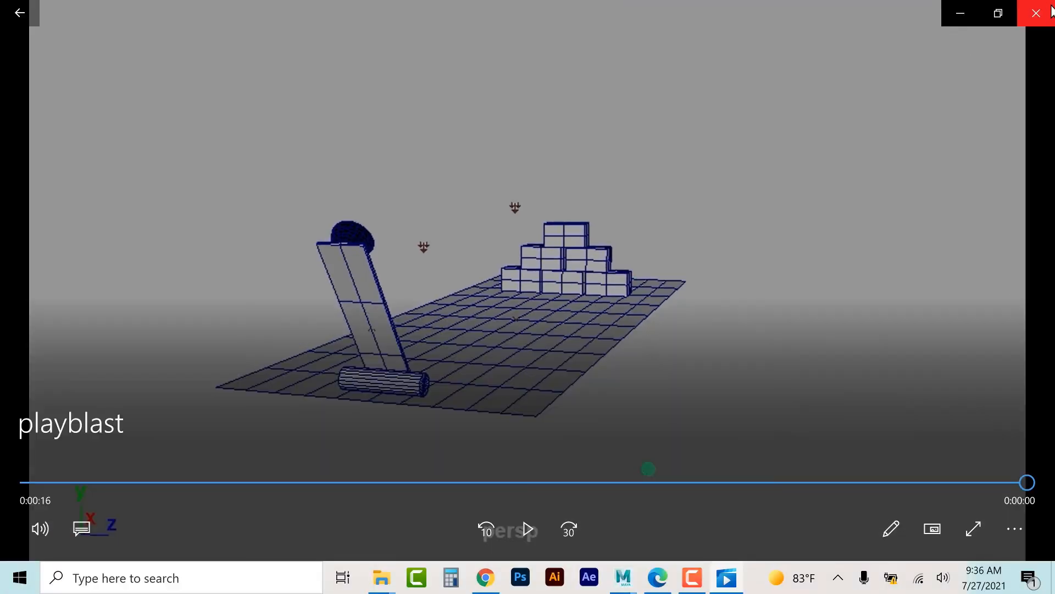
{"action": "left_click", "coordinate": [1051, 11]}
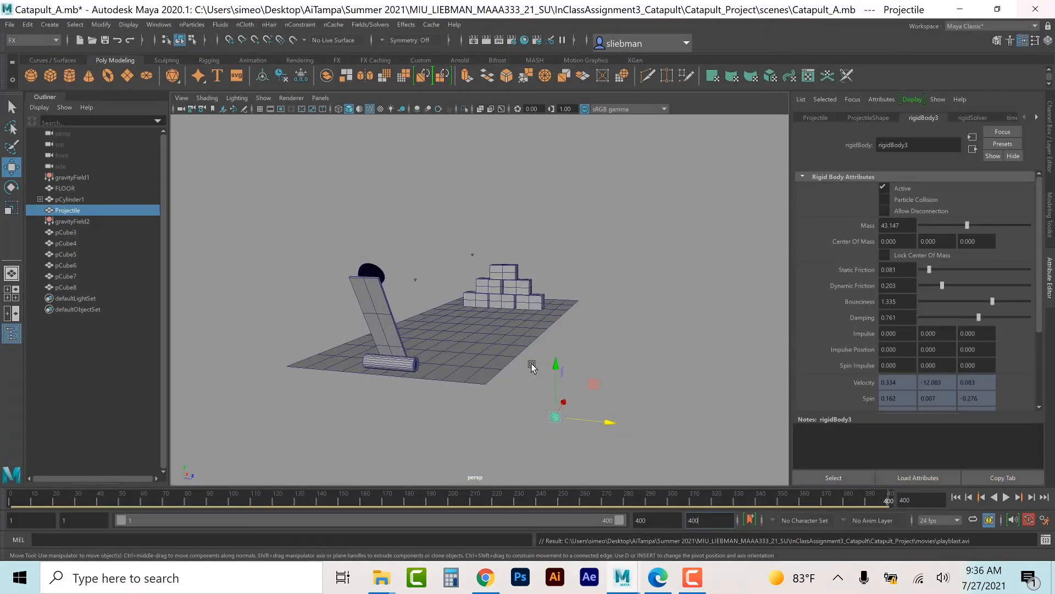
- Rewind to the start frame and lengthen the FLOOR along X by scaling it to about 80.3
{"action": "left_click", "coordinate": [493, 369]}
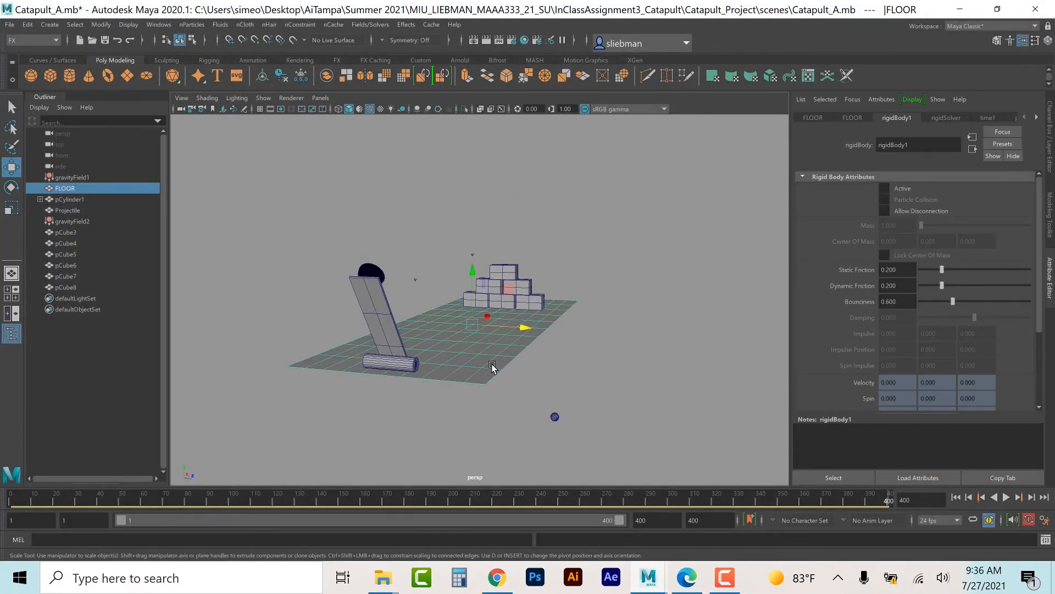
{"action": "key", "text": "r"}
{"action": "left_click", "coordinate": [957, 498]}
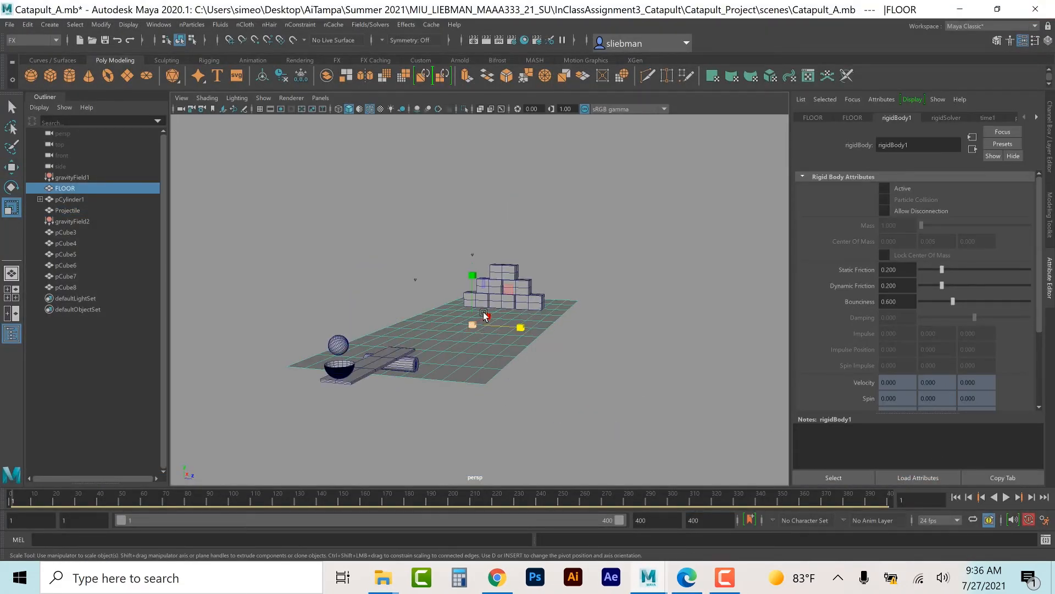
{"action": "left_click_drag", "start_coordinate": [485, 315], "coordinate": [493, 309]}
{"action": "left_click_drag", "start_coordinate": [609, 372], "coordinate": [583, 385], "text": "alt"}
{"action": "left_click_drag", "start_coordinate": [457, 331], "coordinate": [471, 323]}
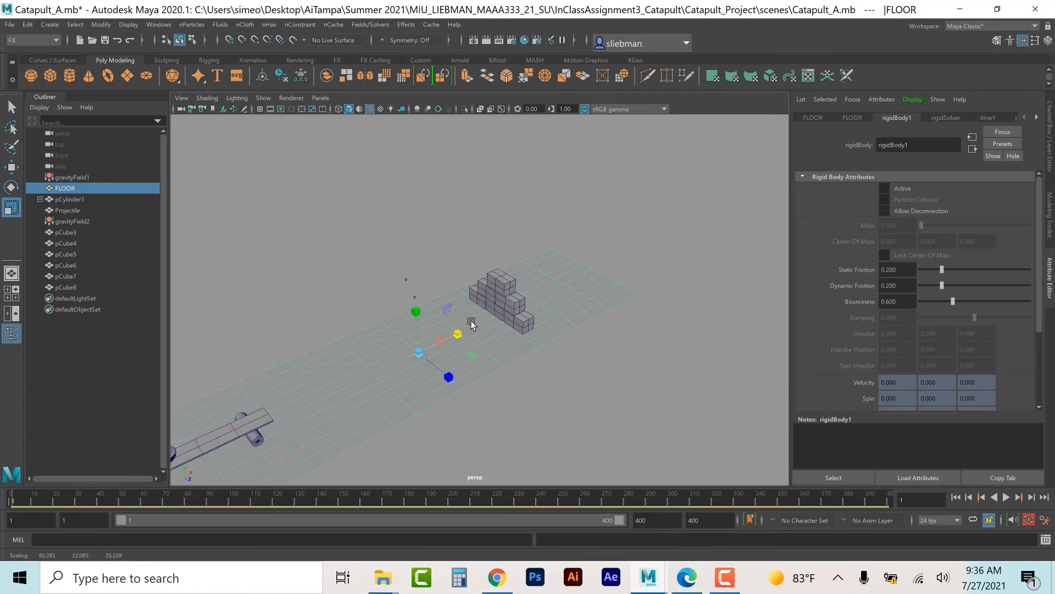
- Select only the six stacked blocks, move them along X to the far end of the lengthened floor, and deselect them
{"action": "left_click_drag", "start_coordinate": [456, 227], "coordinate": [581, 358]}
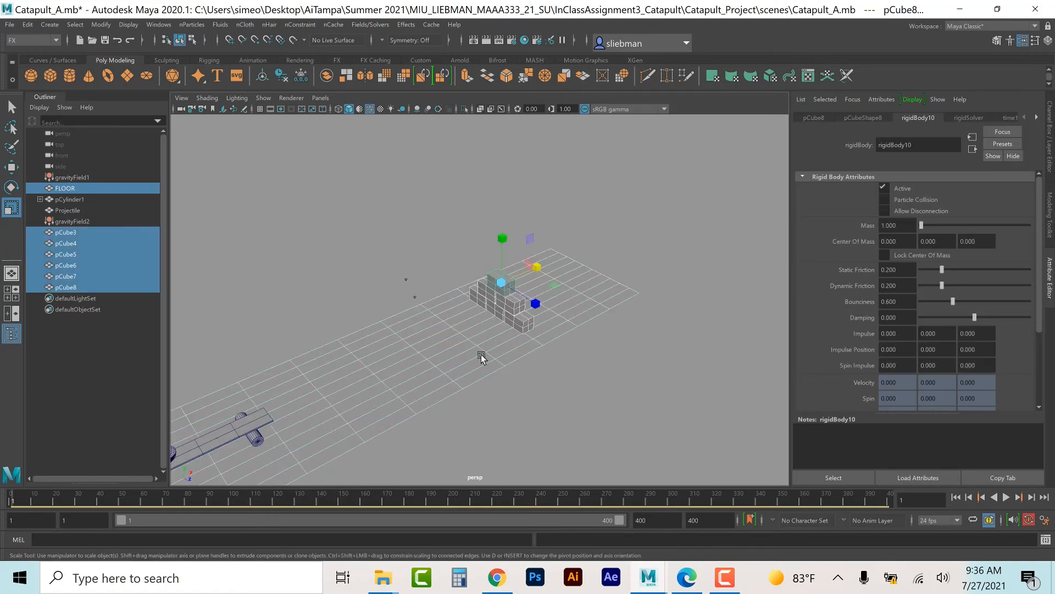
{"action": "left_click", "coordinate": [480, 354], "text": "shift"}
{"action": "key", "text": "w"}
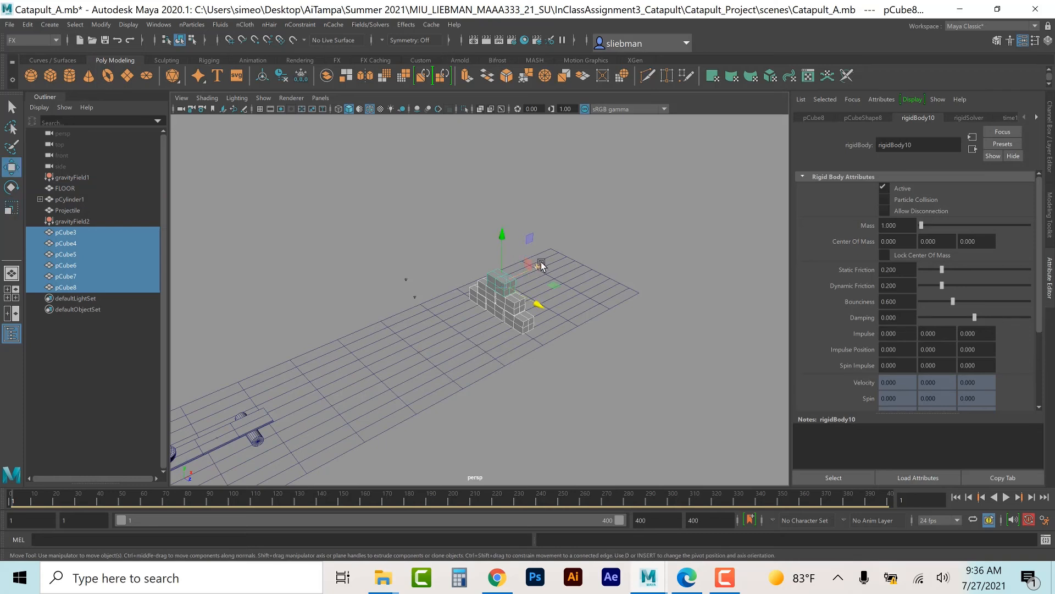
{"action": "left_click_drag", "start_coordinate": [541, 262], "coordinate": [598, 238]}
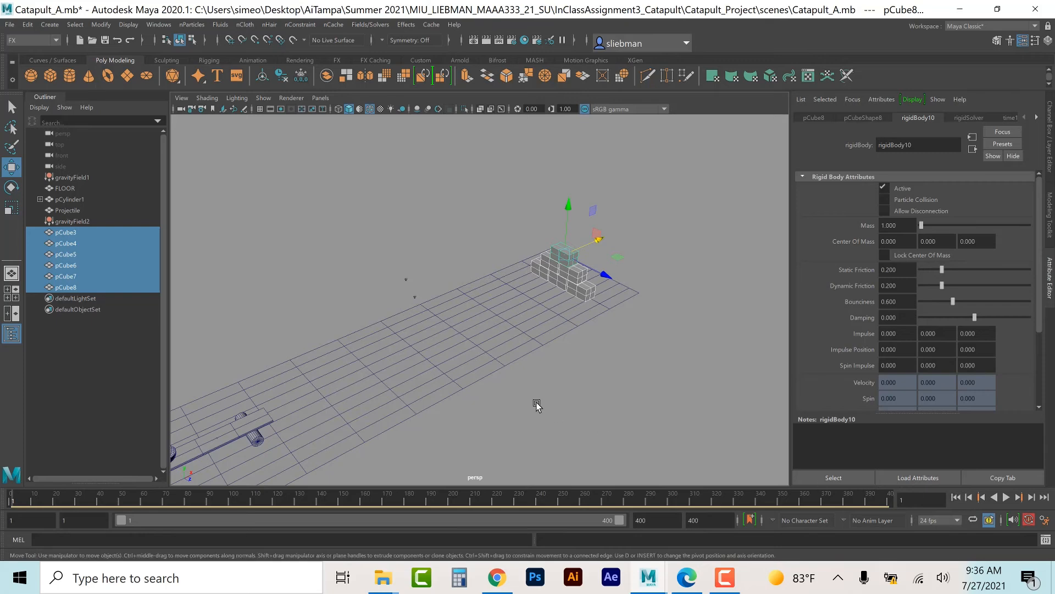
{"action": "key", "text": "5"}
{"action": "mouse_move", "coordinate": [533, 400]}
{"action": "left_mouse_down", "text": "alt"}
{"action": "mouse_move", "coordinate": [565, 370]}
{"action": "mouse_move", "coordinate": [621, 362]}
{"action": "mouse_move", "coordinate": [612, 372]}
{"action": "left_mouse_up", "text": "alt"}
{"action": "left_click", "coordinate": [609, 363]}
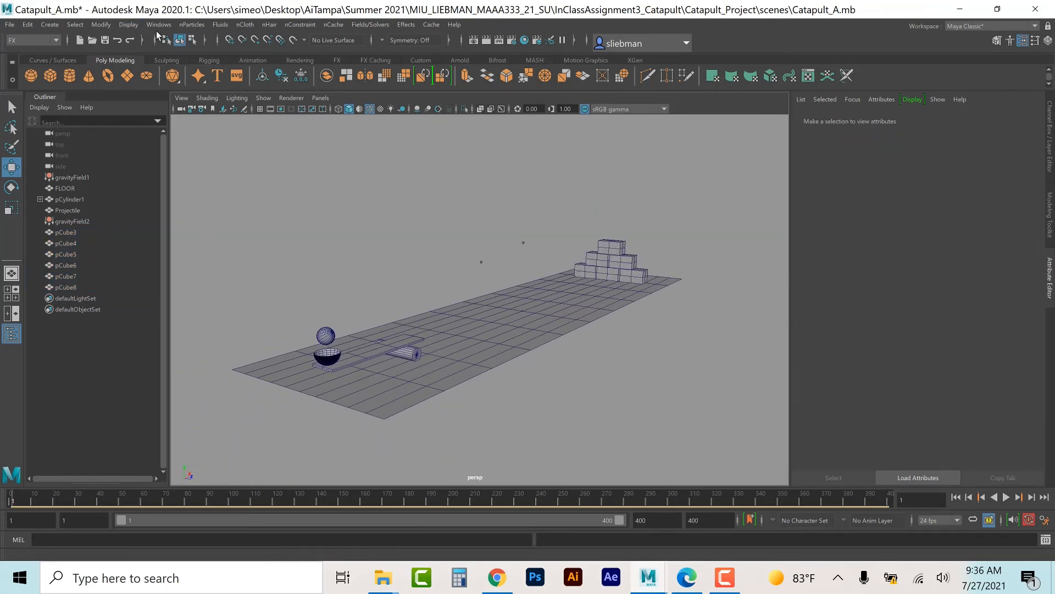
- Create a playblast of the shot with the relocated wall and extended floor, overwriting the existing playblast.avi
{"action": "left_click", "coordinate": [159, 24]}
{"action": "left_click", "coordinate": [175, 165]}
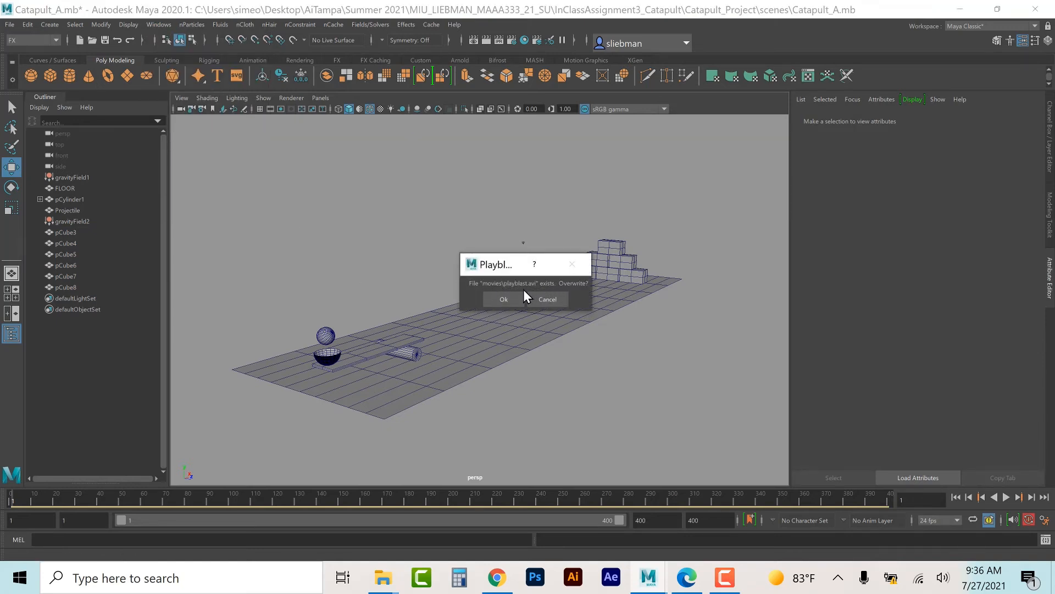
{"action": "left_click", "coordinate": [503, 300]}
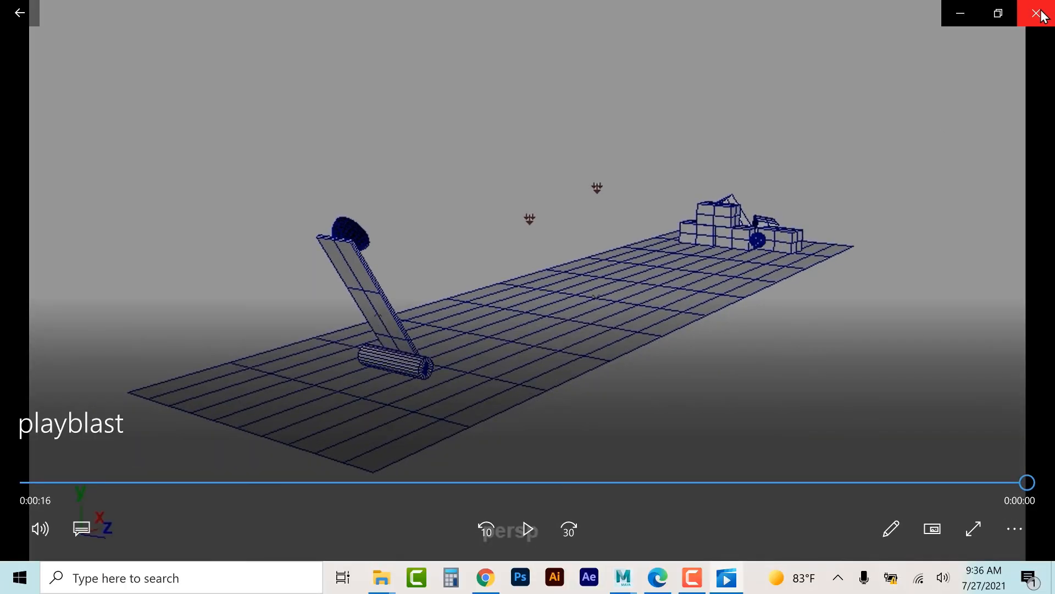
- Close the playblast player, rewind to the start frame, and lower the bounciness of the catapult bowl's rigid body toward zero
{"action": "left_click", "coordinate": [1042, 13]}
{"action": "left_click", "coordinate": [956, 497]}
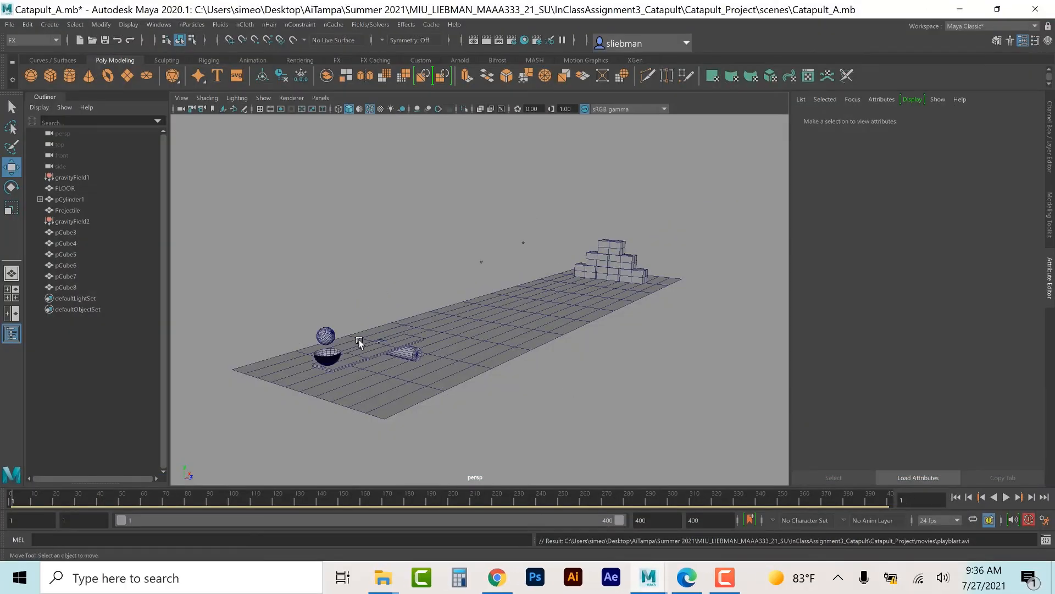
{"action": "left_click", "coordinate": [328, 365]}
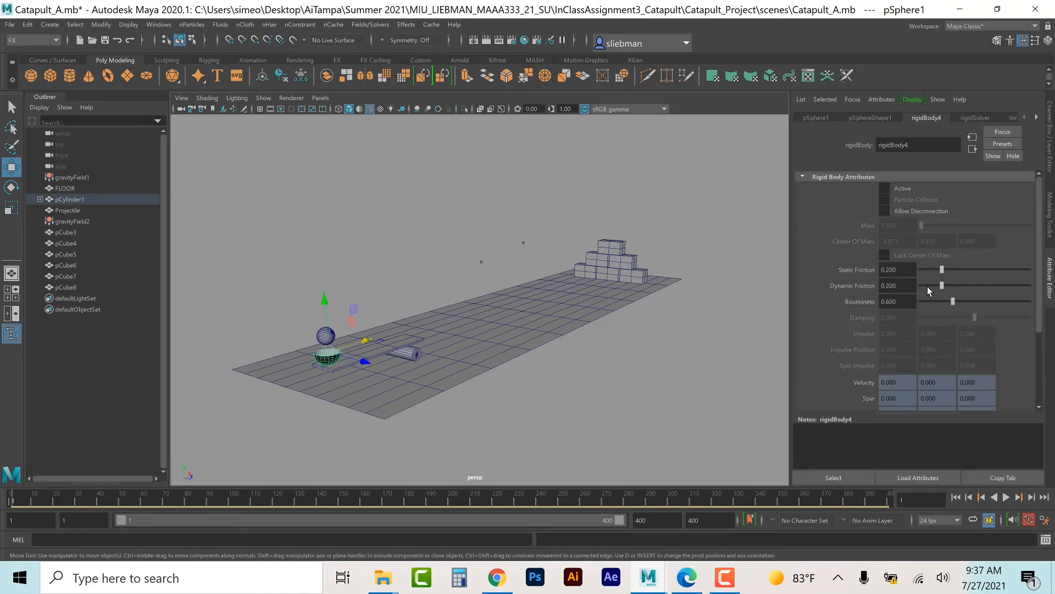
{"action": "left_click_drag", "start_coordinate": [932, 302], "coordinate": [913, 303]}
{"action": "left_click", "coordinate": [639, 356]}
- Playblast the shot with the less bouncy bowl, overwriting movies/playblast.avi, then close the player and rewind to the start frame
{"action": "left_click", "coordinate": [160, 24]}
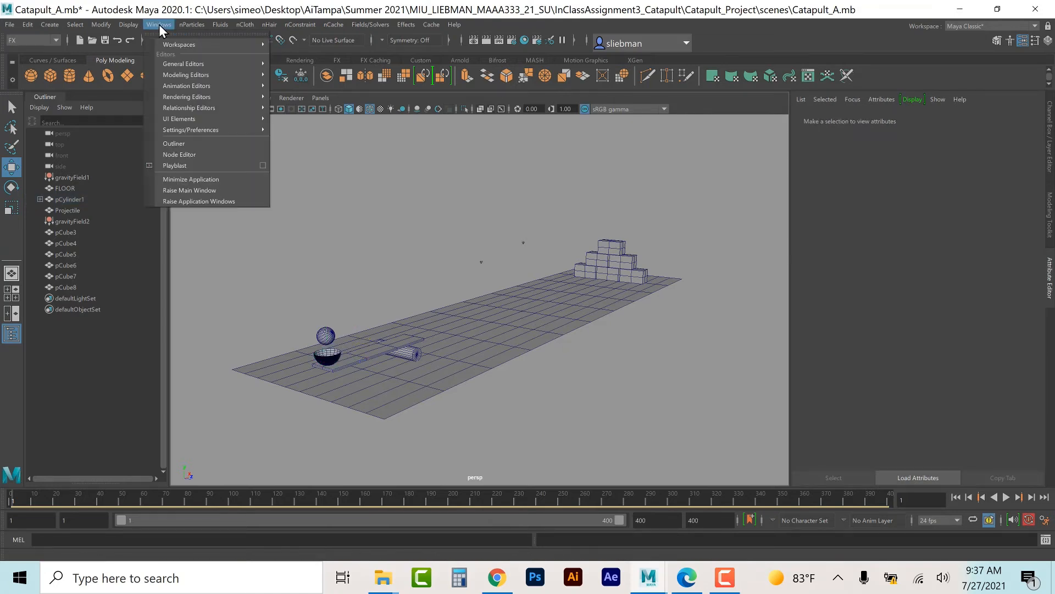
{"action": "left_click", "coordinate": [181, 161]}
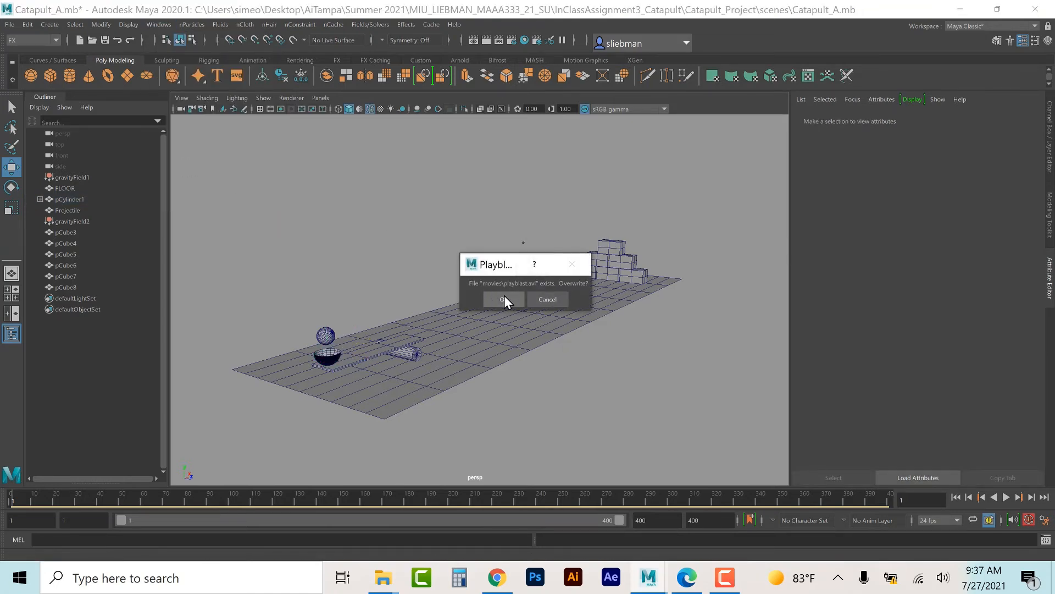
{"action": "left_click", "coordinate": [504, 298]}
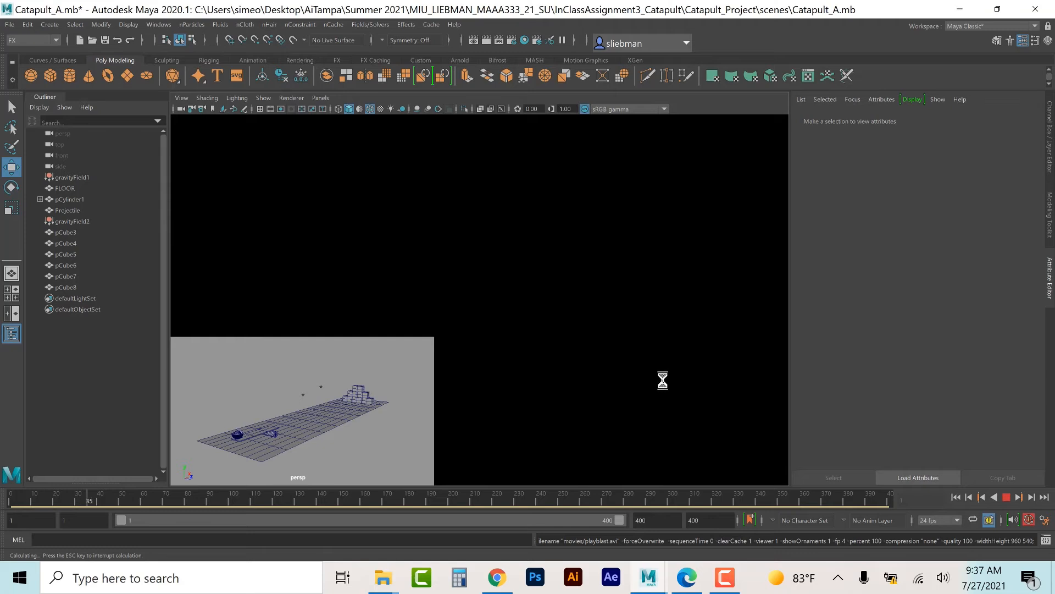
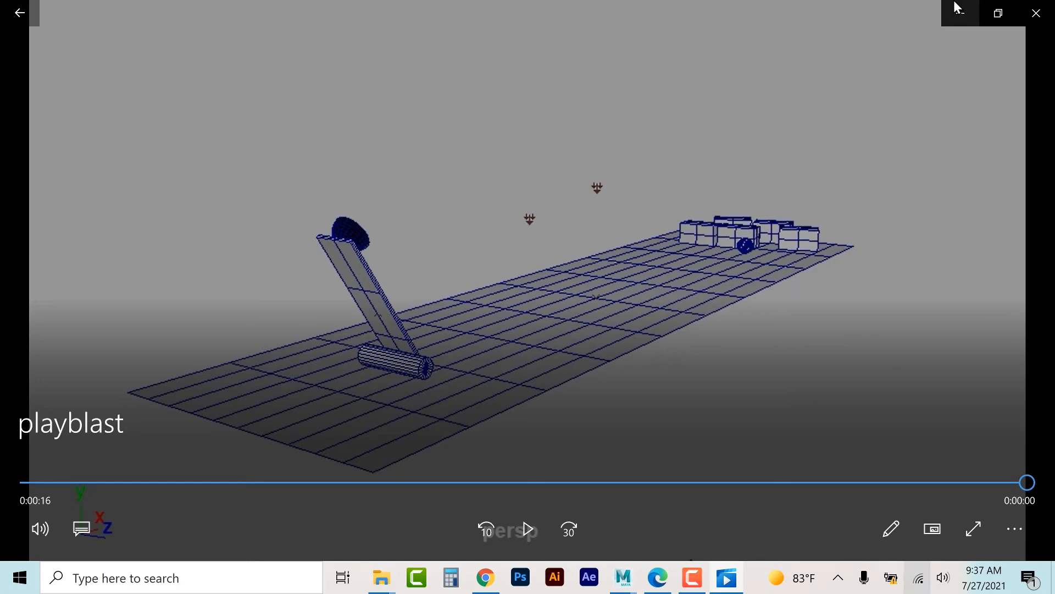
{"action": "left_click", "coordinate": [1036, 13]}
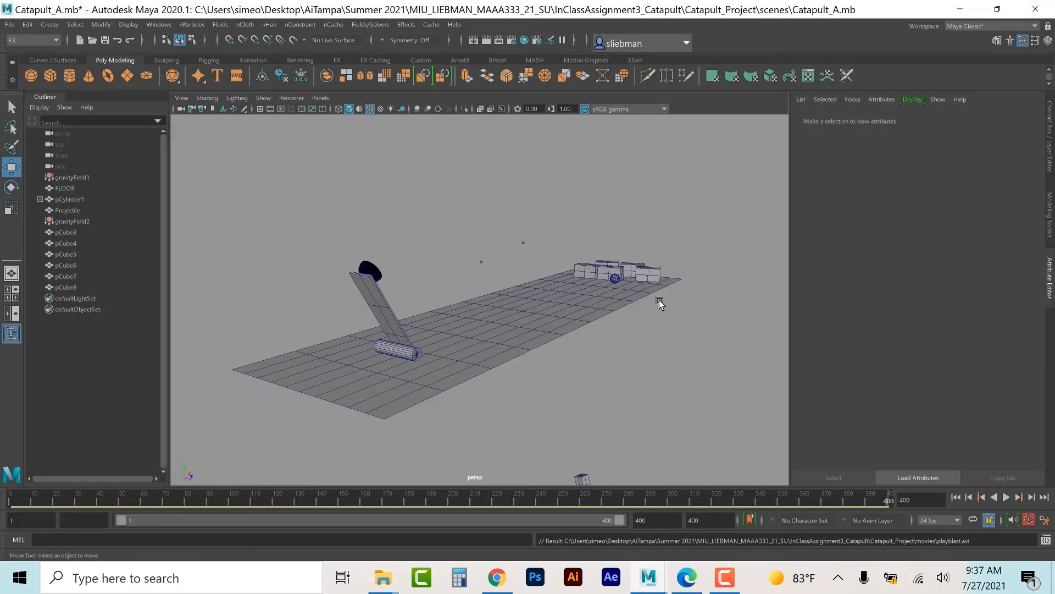
{"action": "left_click", "coordinate": [956, 497]}
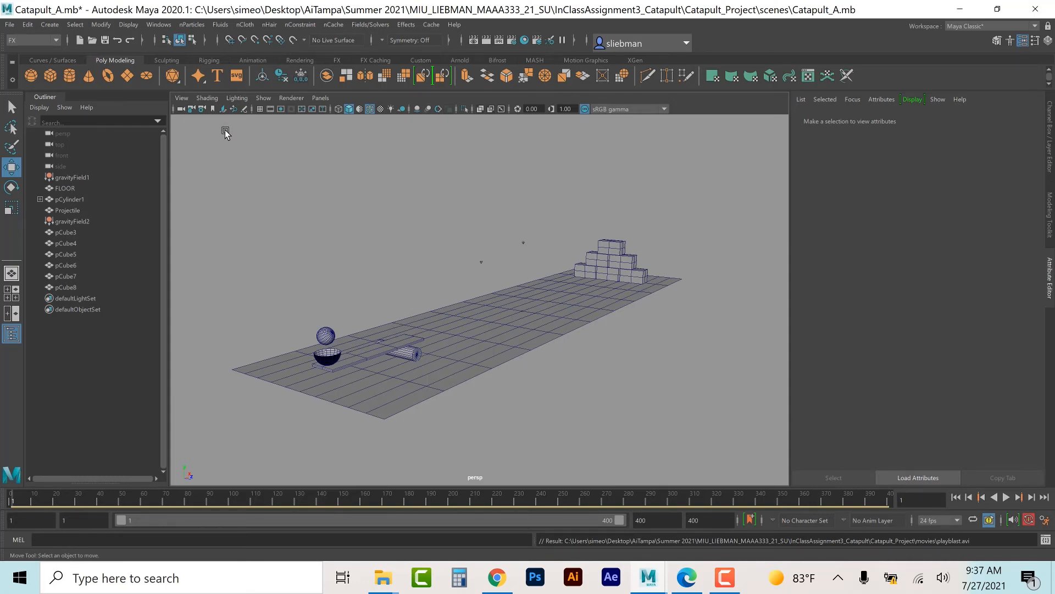
- Turn on screen-space ambient occlusion in the perspective view, play the simulation to check it, then stop and rewind to the start frame
{"action": "left_click", "coordinate": [417, 109]}
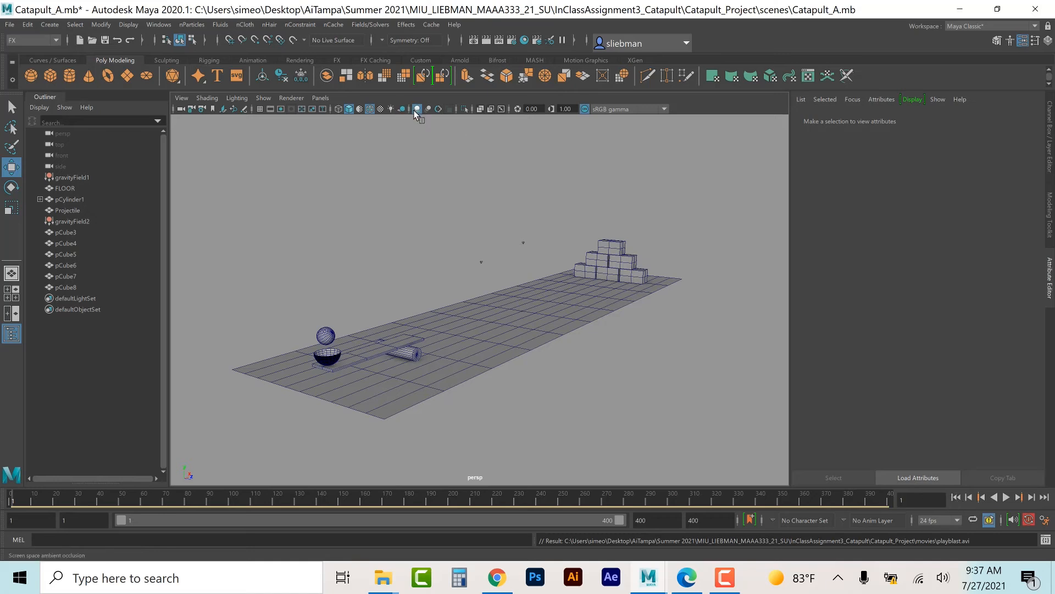
{"action": "left_click", "coordinate": [1007, 497]}
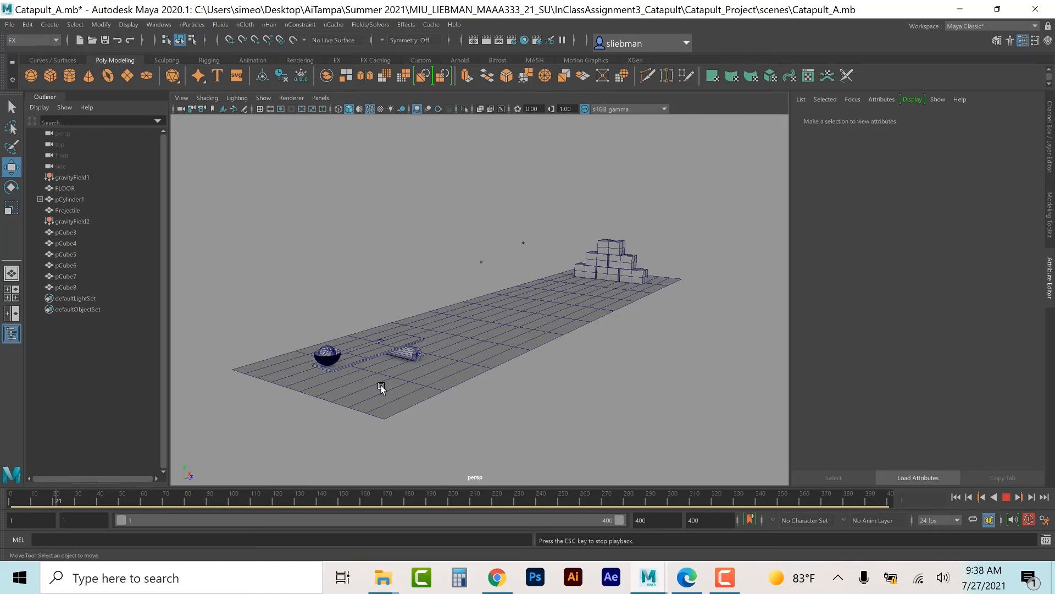
{"action": "scroll", "coordinate": [645, 375], "scroll_direction": "up", "scroll_amount": 2}
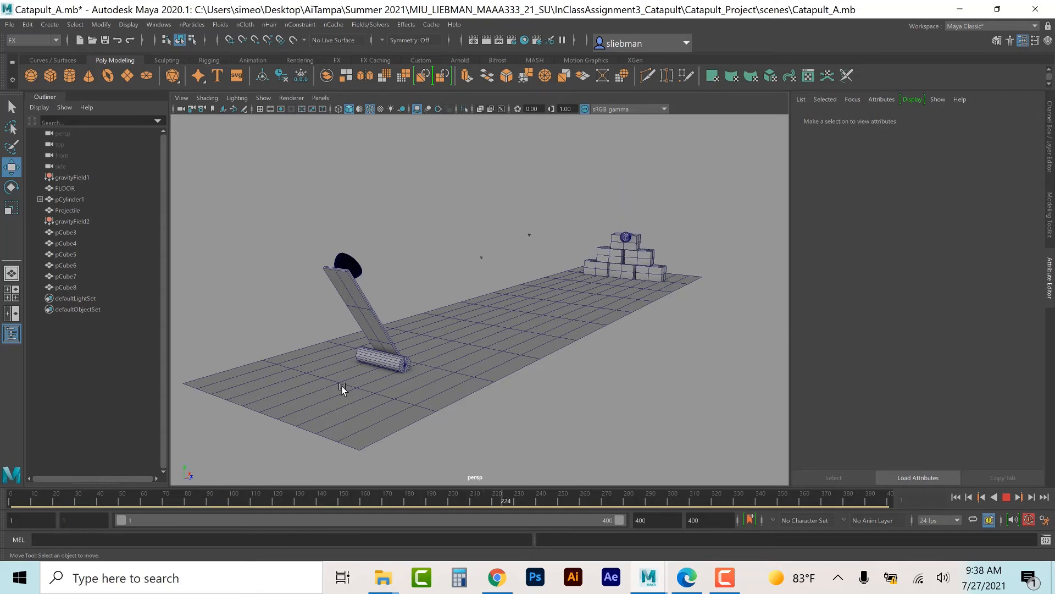
{"action": "left_click", "coordinate": [1006, 501]}
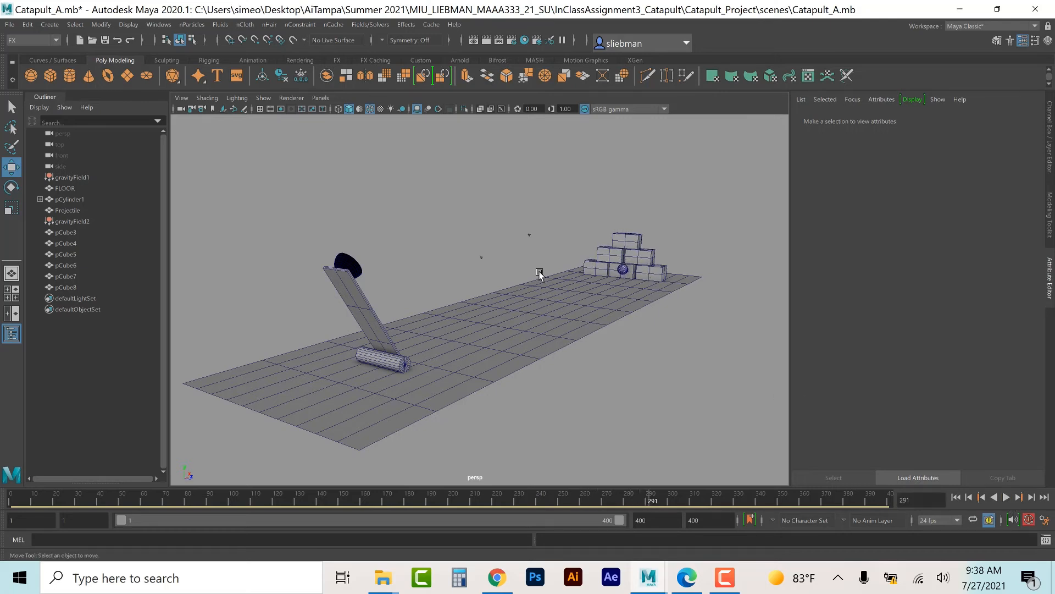
{"action": "left_click", "coordinate": [956, 498]}
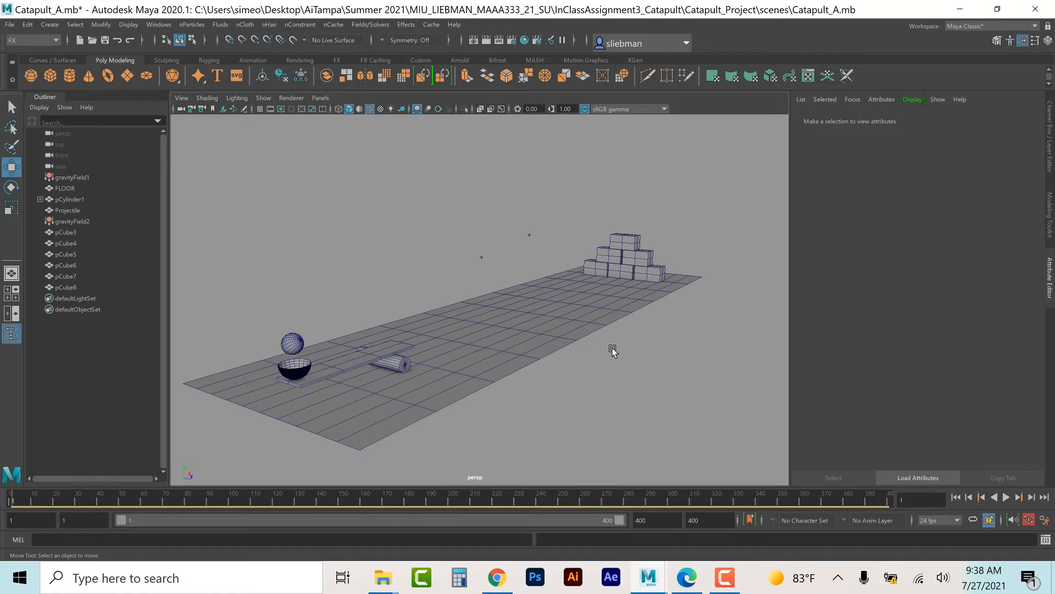
- Create a spot light and place its origin high above and beyond the catapult end of the floor
{"action": "left_click_drag", "start_coordinate": [615, 351], "coordinate": [645, 348], "text": "alt"}
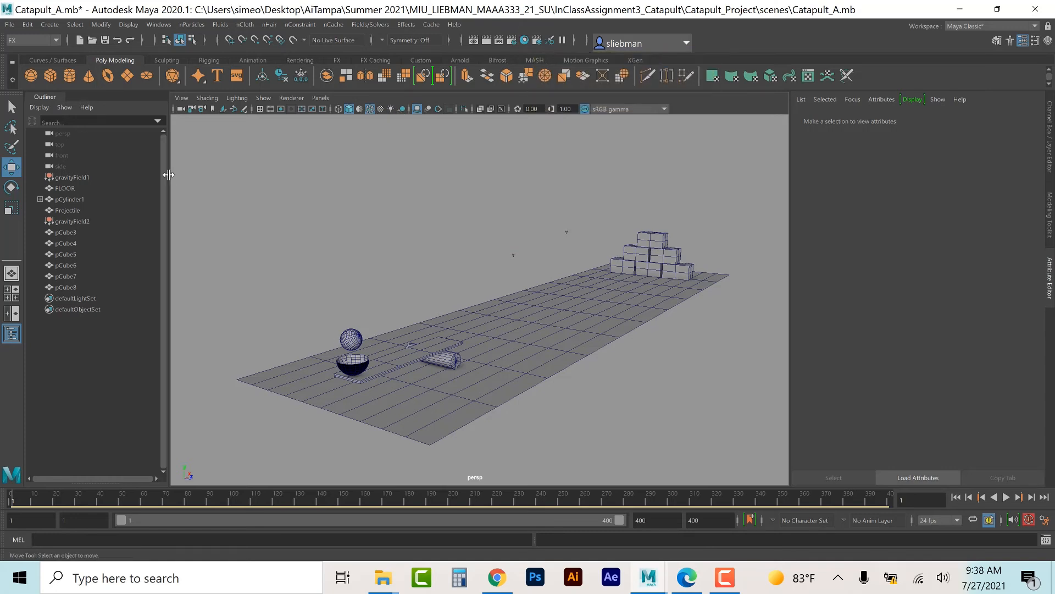
{"action": "left_click", "coordinate": [58, 25]}
{"action": "mouse_move", "coordinate": [78, 84]}
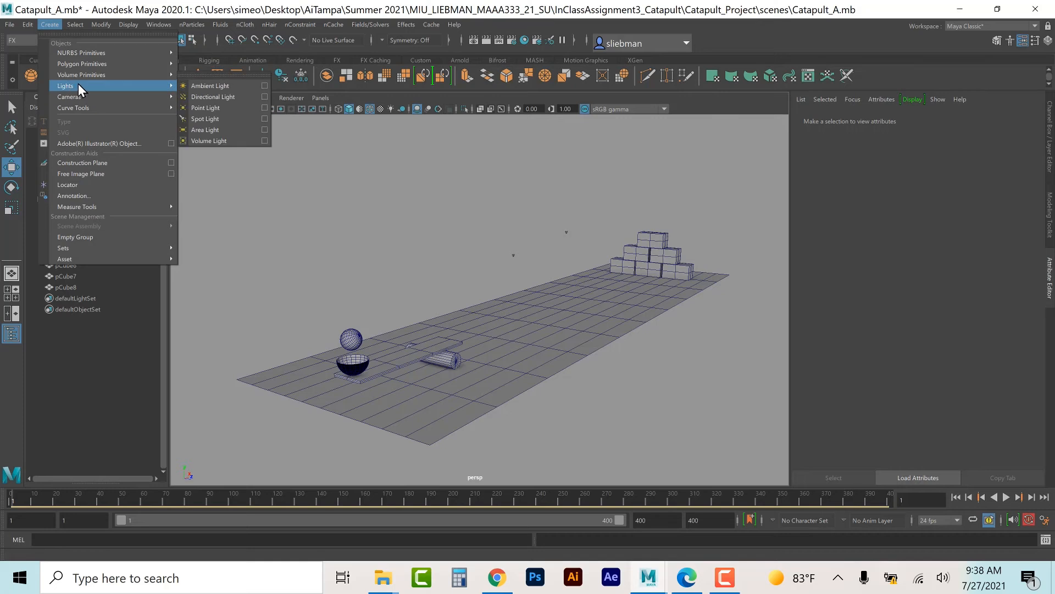
{"action": "left_click", "coordinate": [209, 120]}
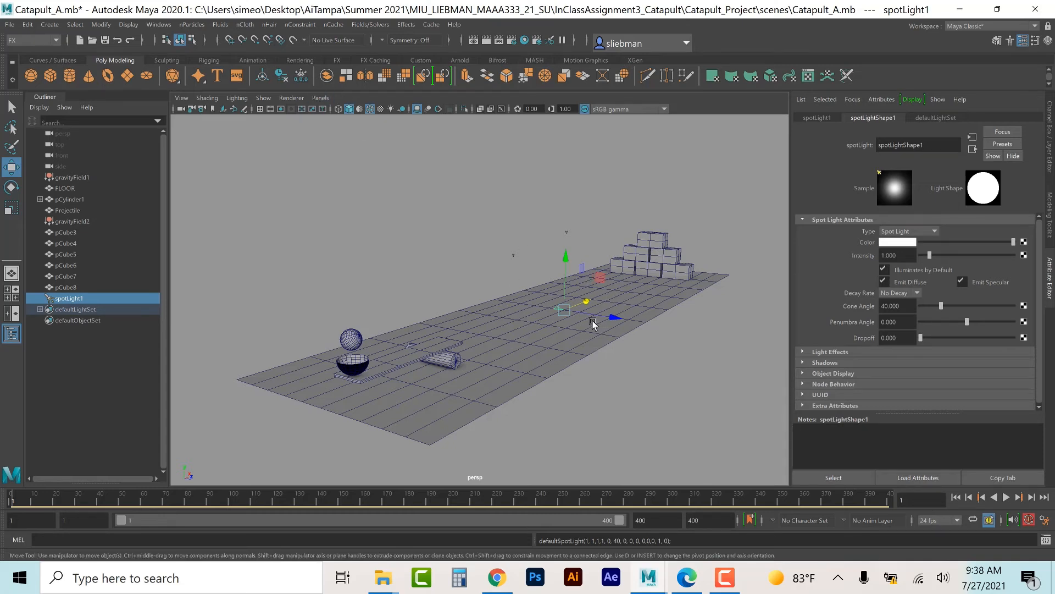
{"action": "key", "text": "t"}
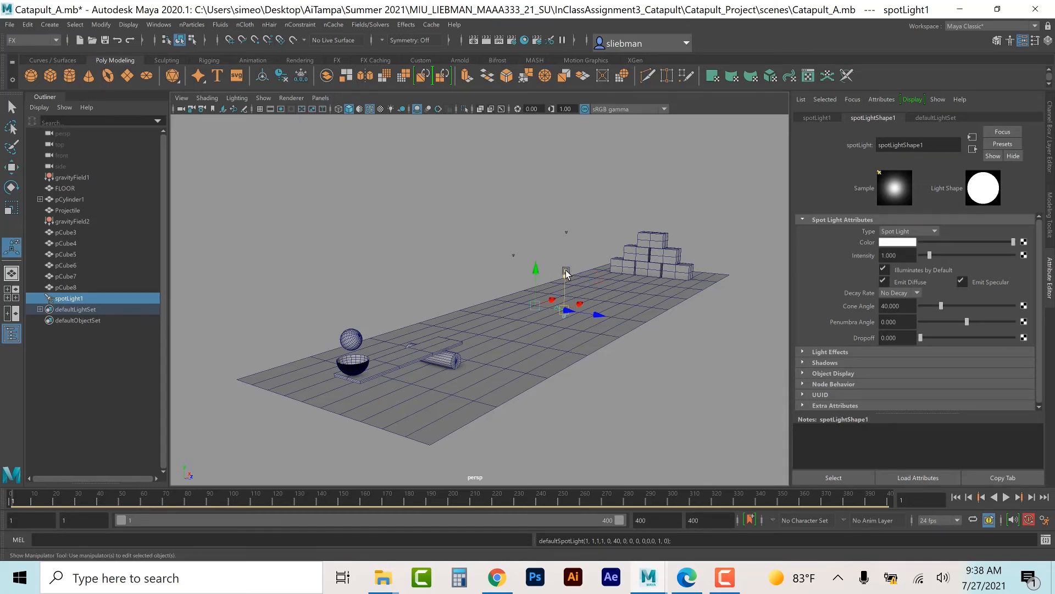
{"action": "left_click_drag", "start_coordinate": [566, 273], "coordinate": [310, 277]}
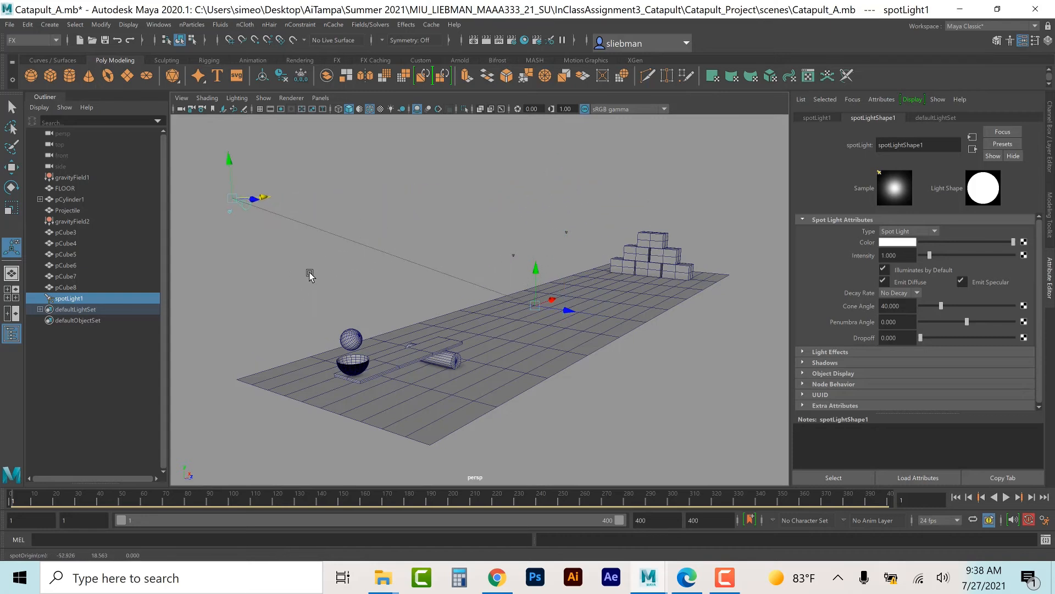
{"action": "left_click_drag", "start_coordinate": [229, 160], "coordinate": [237, 79]}
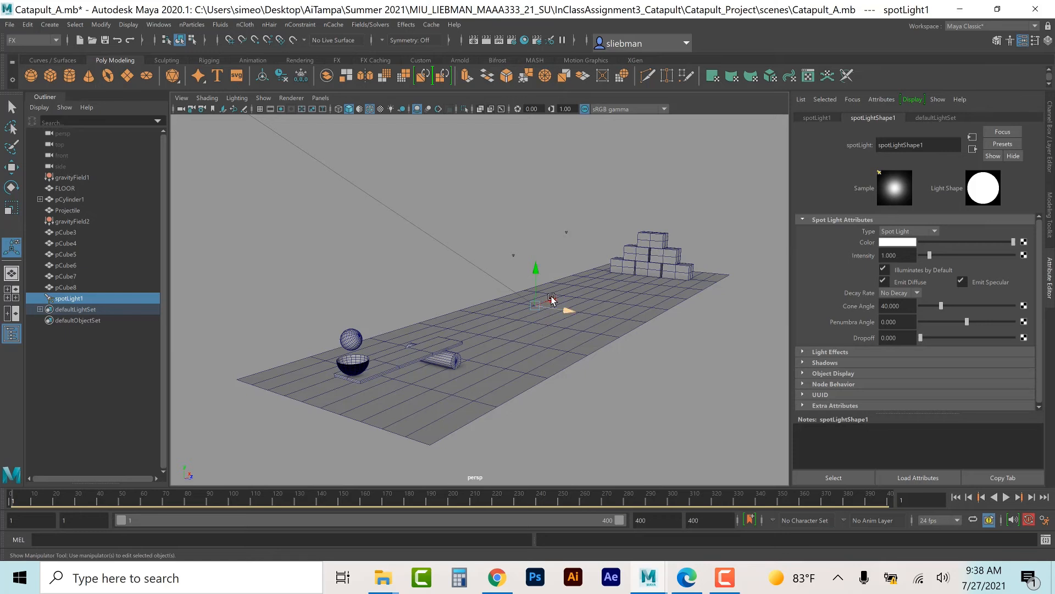
- Move the spot light's aim point along the floor toward the catapult, with the viewport displaying all scene lights
{"action": "left_click_drag", "start_coordinate": [552, 299], "coordinate": [513, 314]}
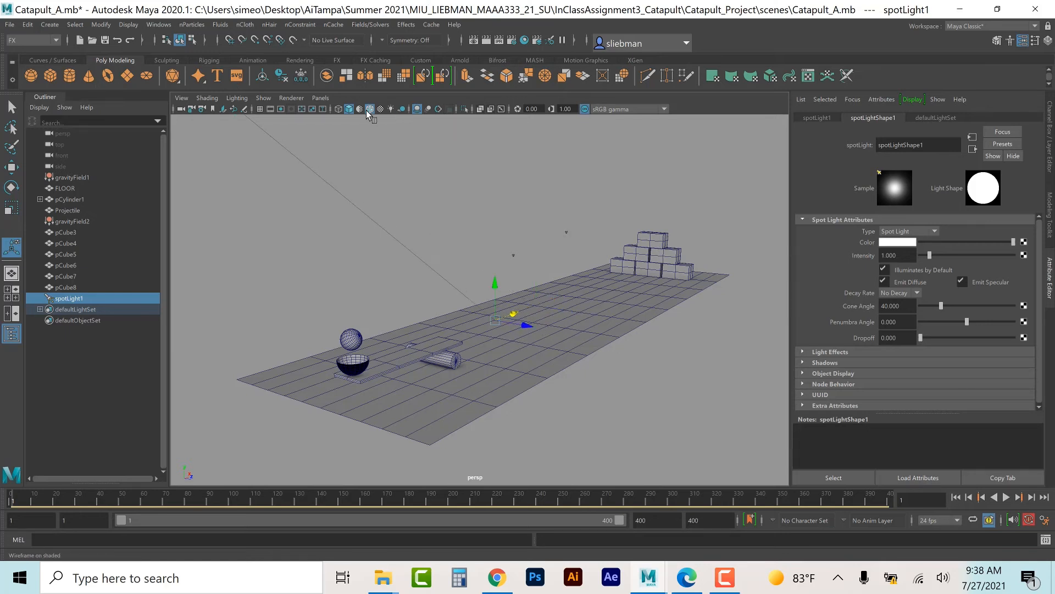
{"action": "left_click", "coordinate": [391, 109]}
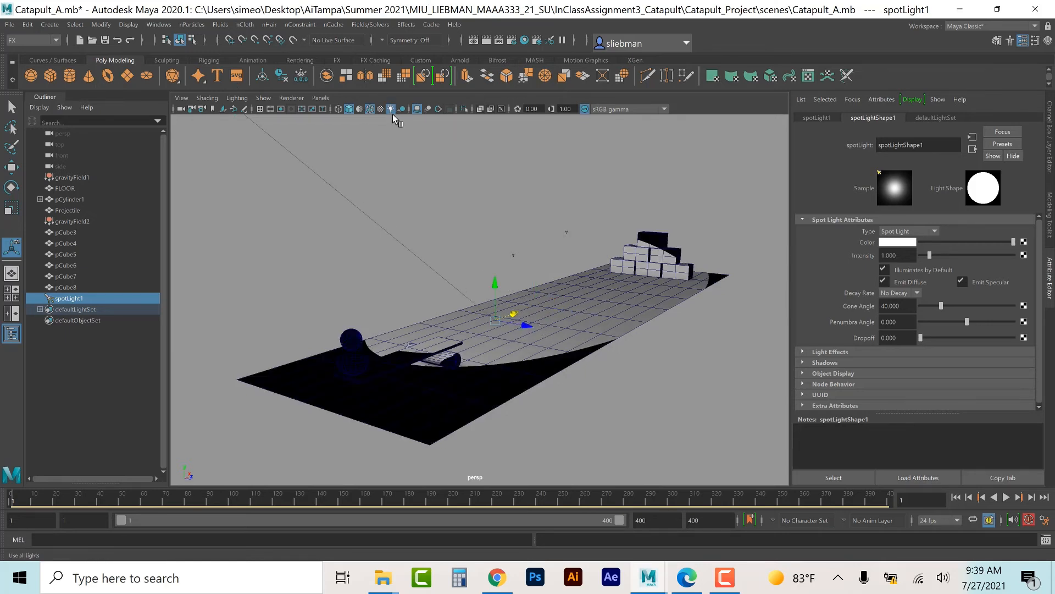
{"action": "left_click_drag", "start_coordinate": [519, 325], "coordinate": [517, 347]}
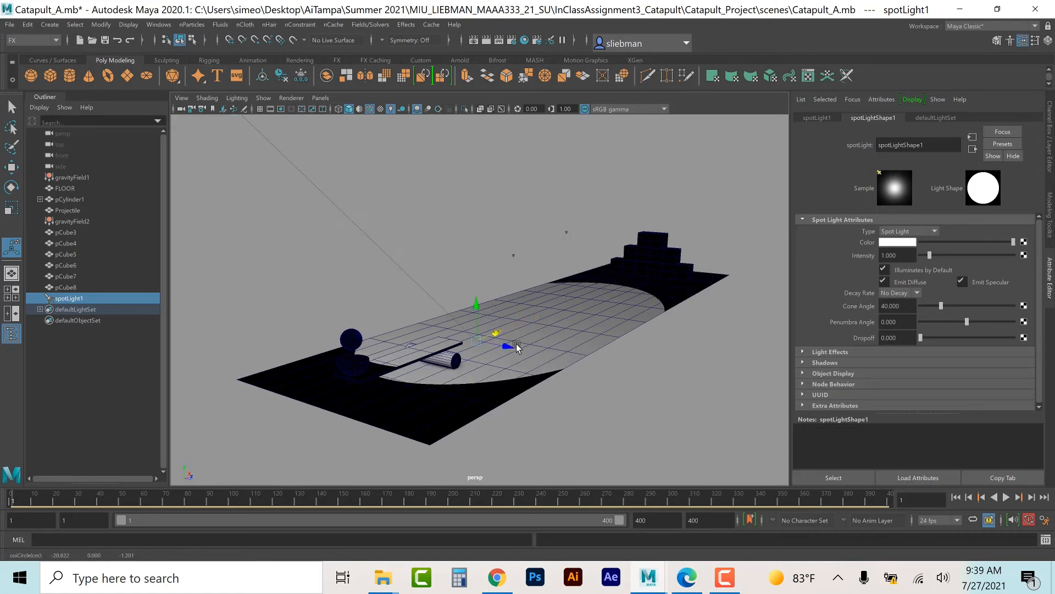
- Set the spot light's cone angle to 60.179 and penumbra angle to 9.586, tint it pale yellow with hue 49.390, and deselect it
{"action": "left_click_drag", "start_coordinate": [941, 307], "coordinate": [1009, 320]}
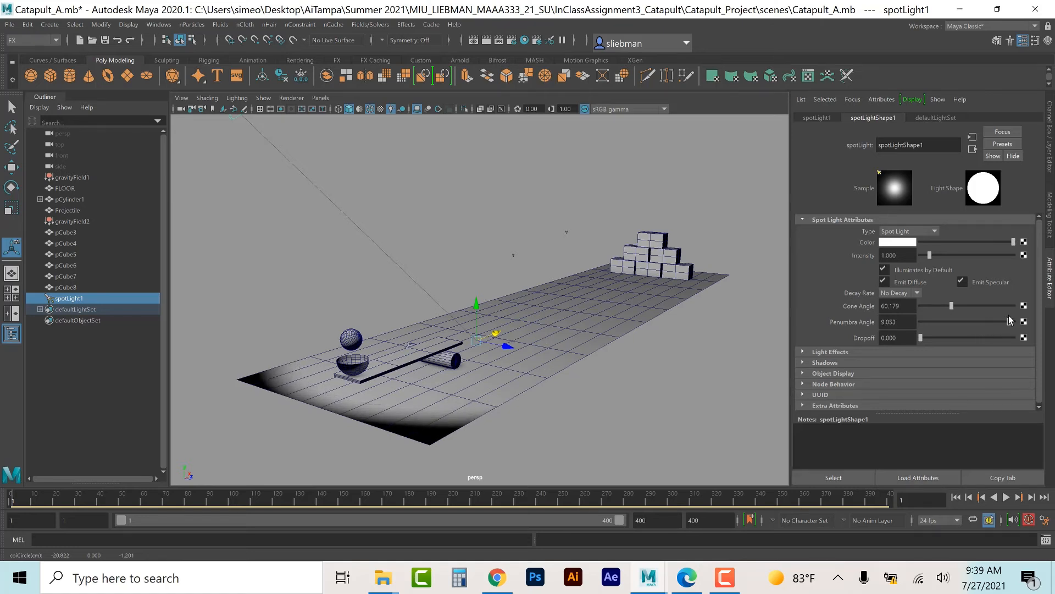
{"action": "left_click", "coordinate": [907, 243]}
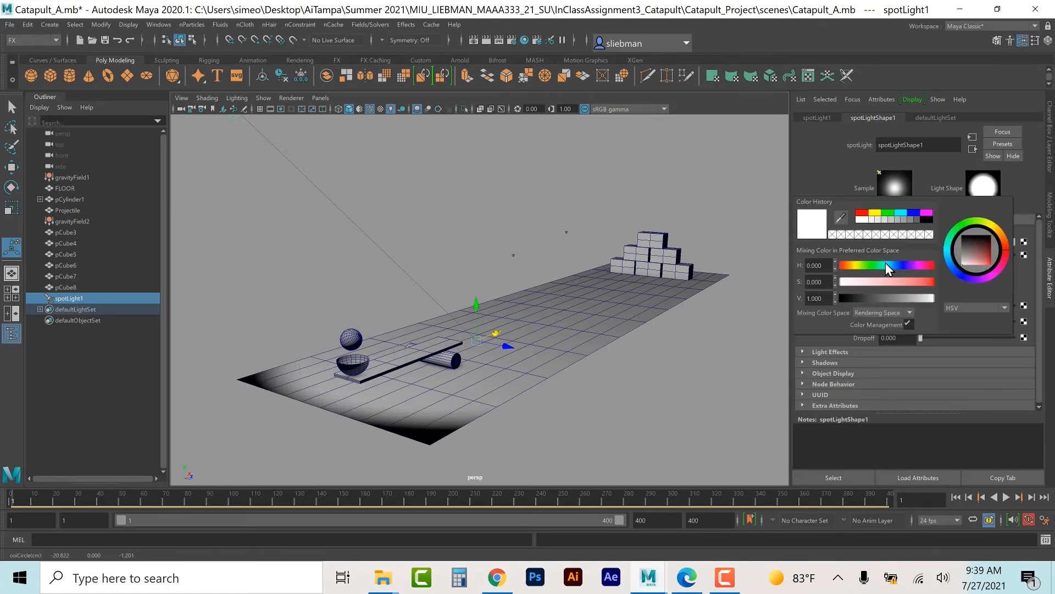
{"action": "left_click", "coordinate": [853, 265]}
{"action": "left_click", "coordinate": [912, 278]}
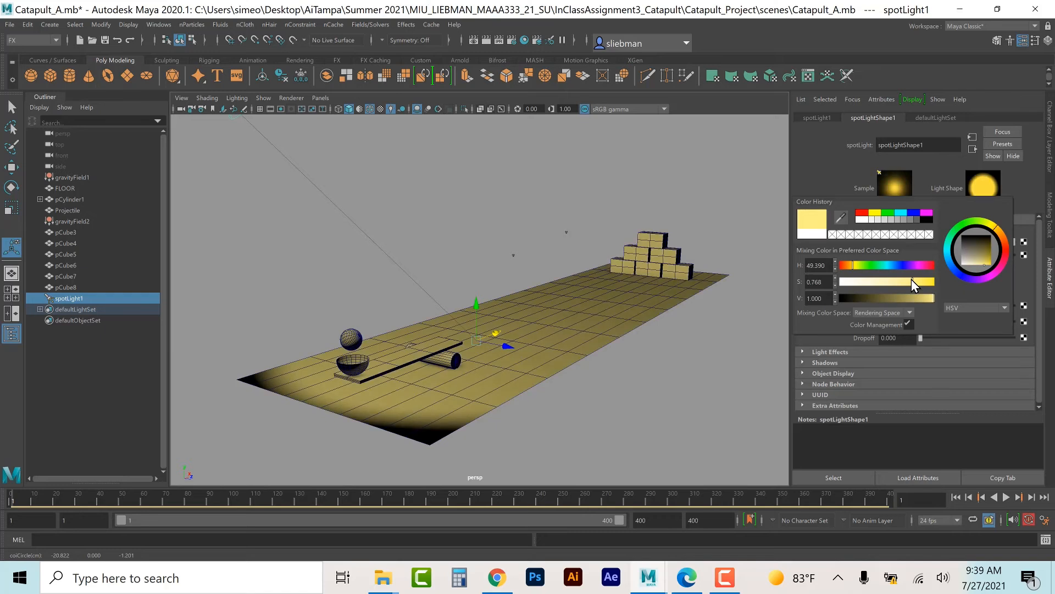
{"action": "left_click", "coordinate": [899, 281]}
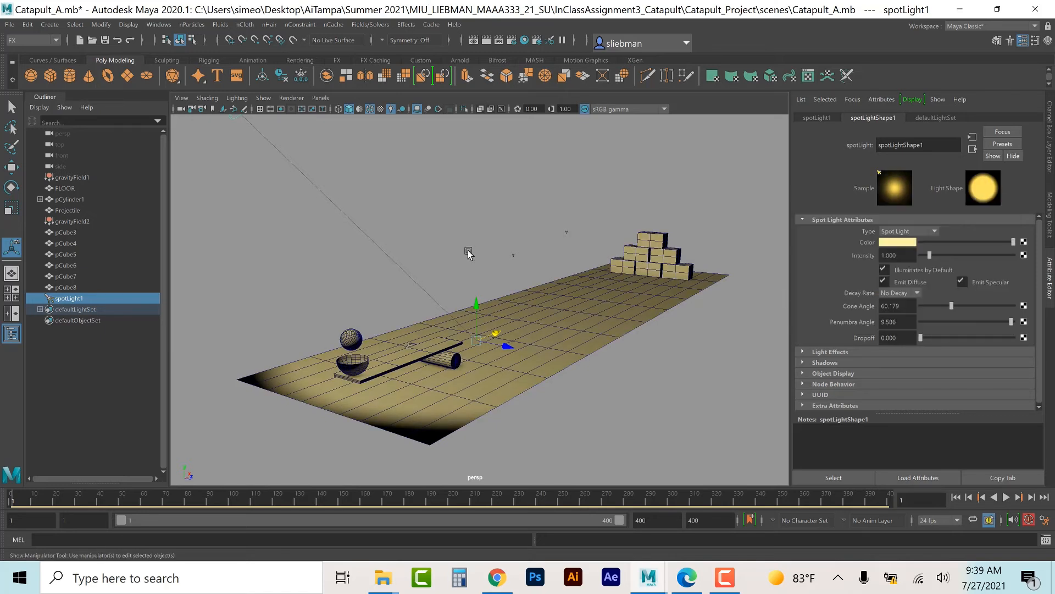
{"action": "left_click", "coordinate": [486, 234]}
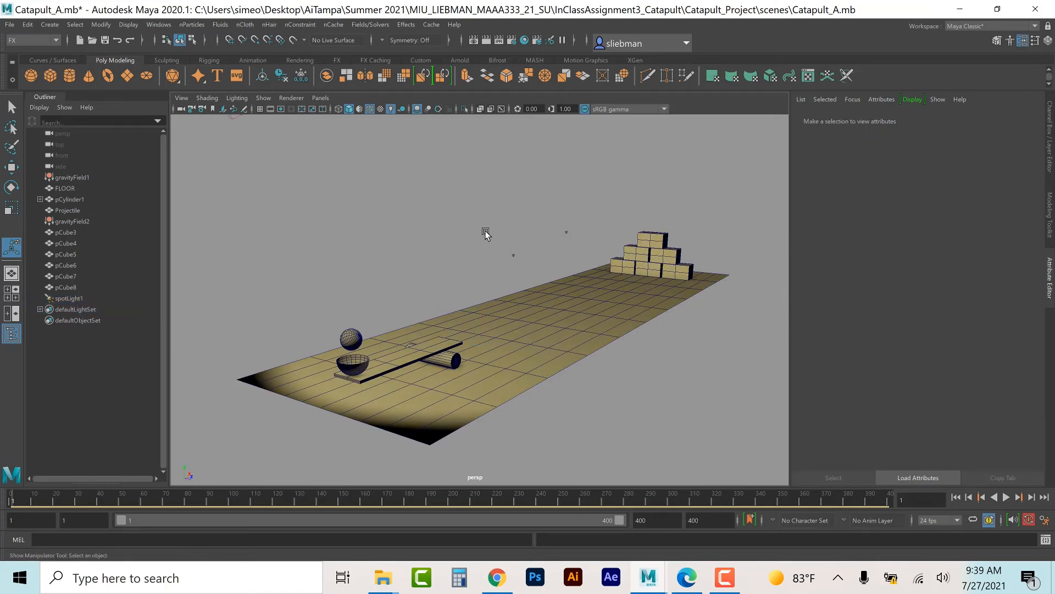
- Create a point light and move it high above the middle of the floor
{"action": "left_click", "coordinate": [50, 25]}
{"action": "mouse_move", "coordinate": [69, 87]}
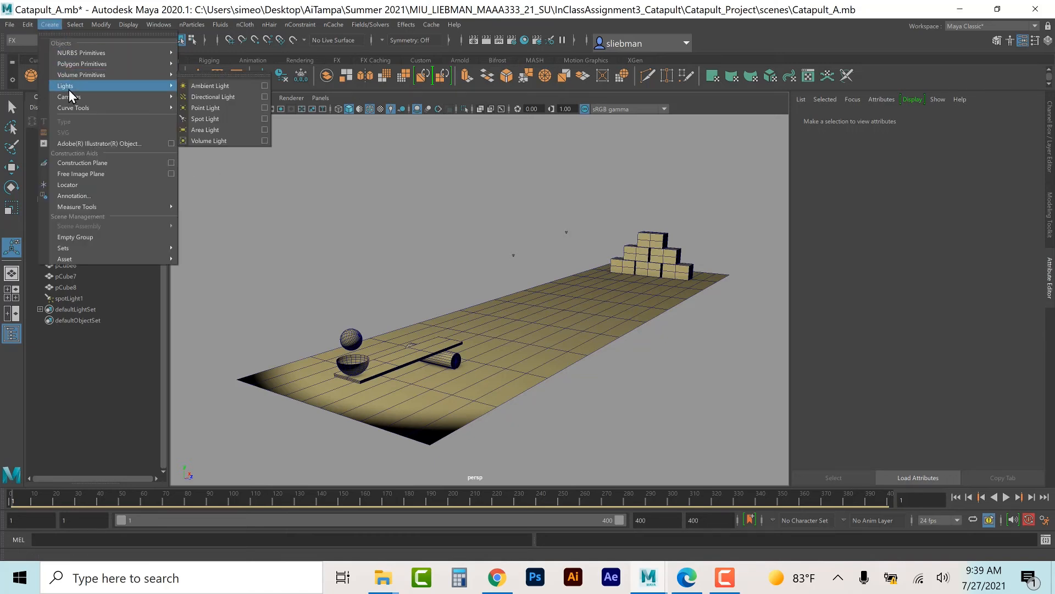
{"action": "left_click", "coordinate": [216, 108]}
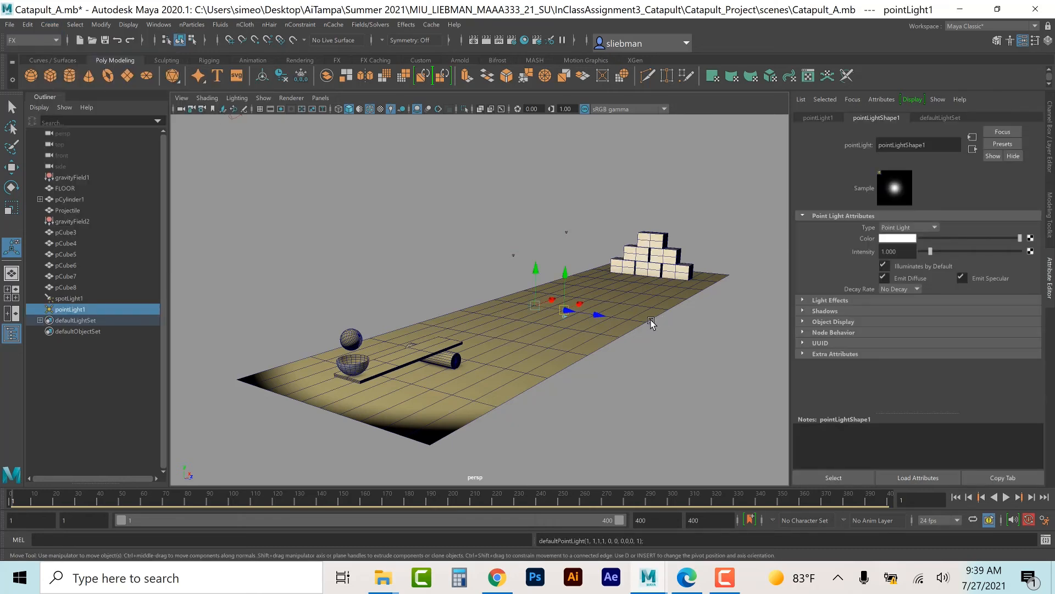
{"action": "key", "text": "w"}
{"action": "left_click_drag", "start_coordinate": [607, 318], "coordinate": [510, 96]}
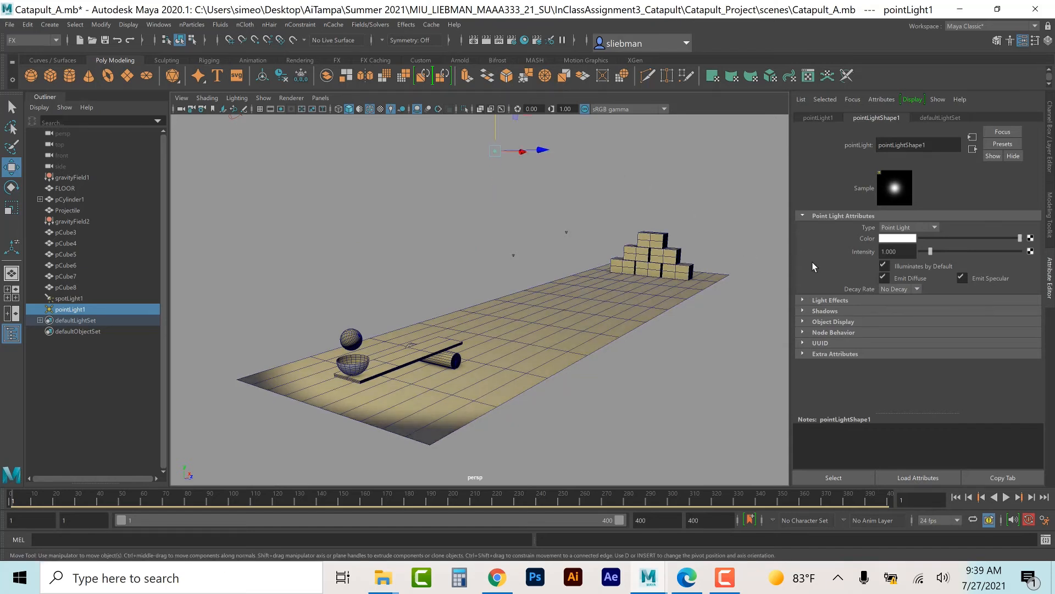
- Look through the point light's shadow settings and change its color to pale blue with hue 208.536 and saturation 0.494
{"action": "left_click", "coordinate": [826, 312]}
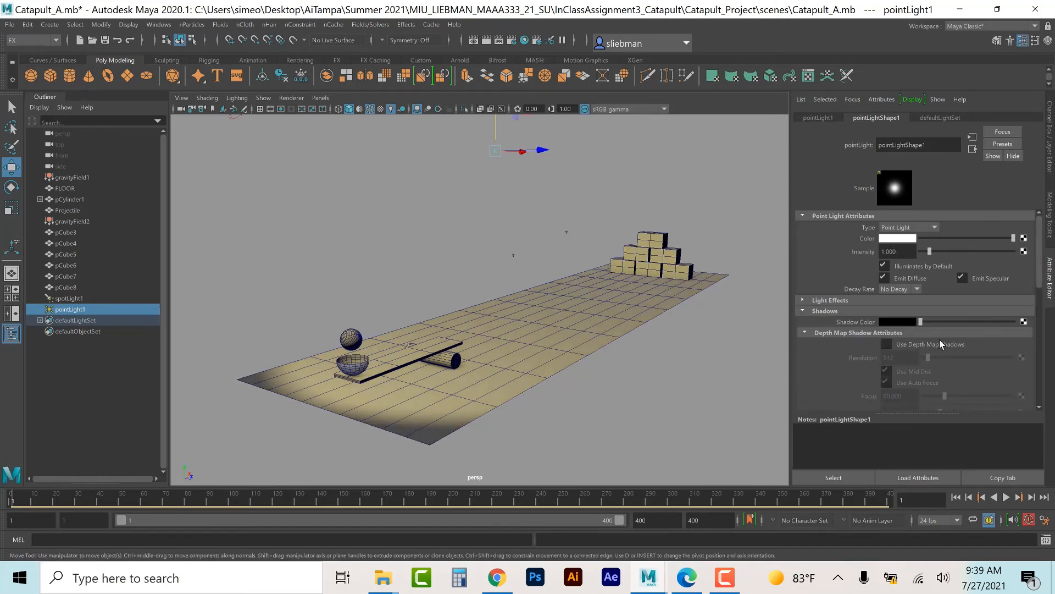
{"action": "scroll", "coordinate": [856, 345], "scroll_direction": "down", "scroll_amount": 8}
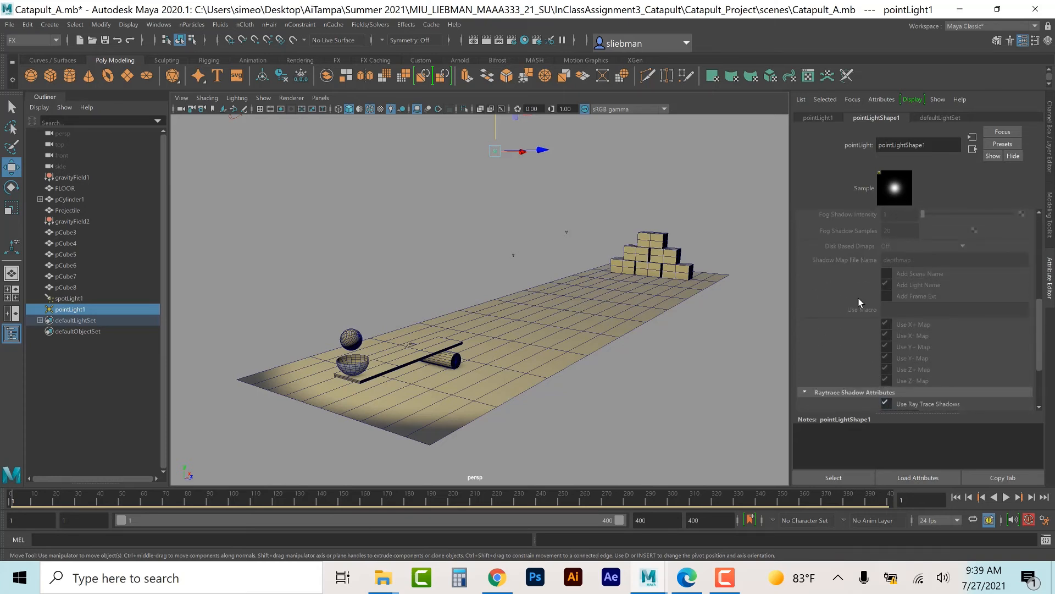
{"action": "scroll", "coordinate": [859, 298], "scroll_direction": "up", "scroll_amount": 8}
{"action": "left_click", "coordinate": [886, 237]}
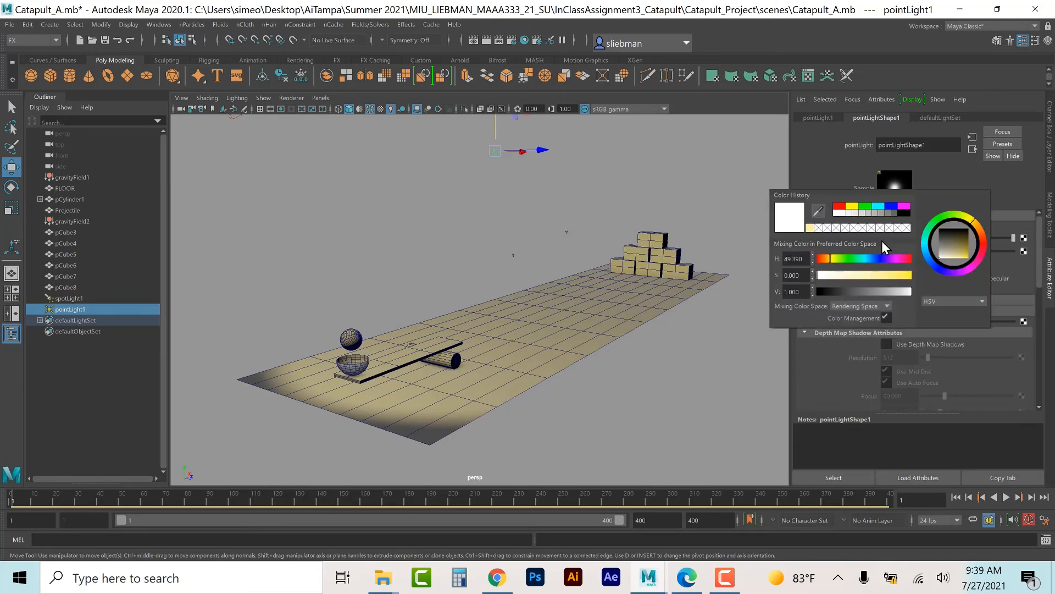
{"action": "left_click", "coordinate": [872, 257]}
{"action": "left_click", "coordinate": [865, 272]}
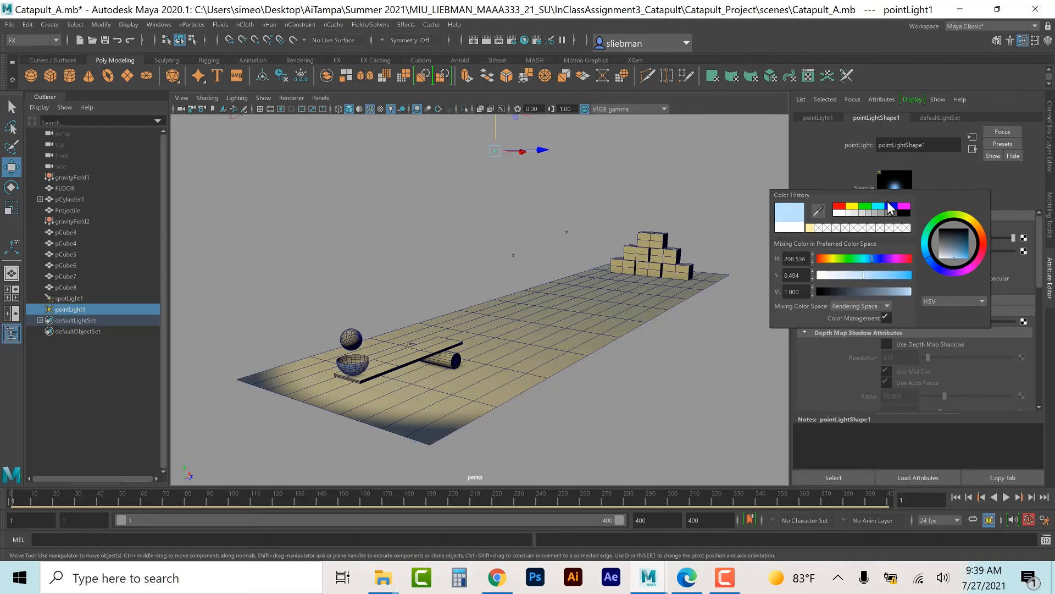
{"action": "scroll", "coordinate": [849, 372], "scroll_direction": "down", "scroll_amount": 5}
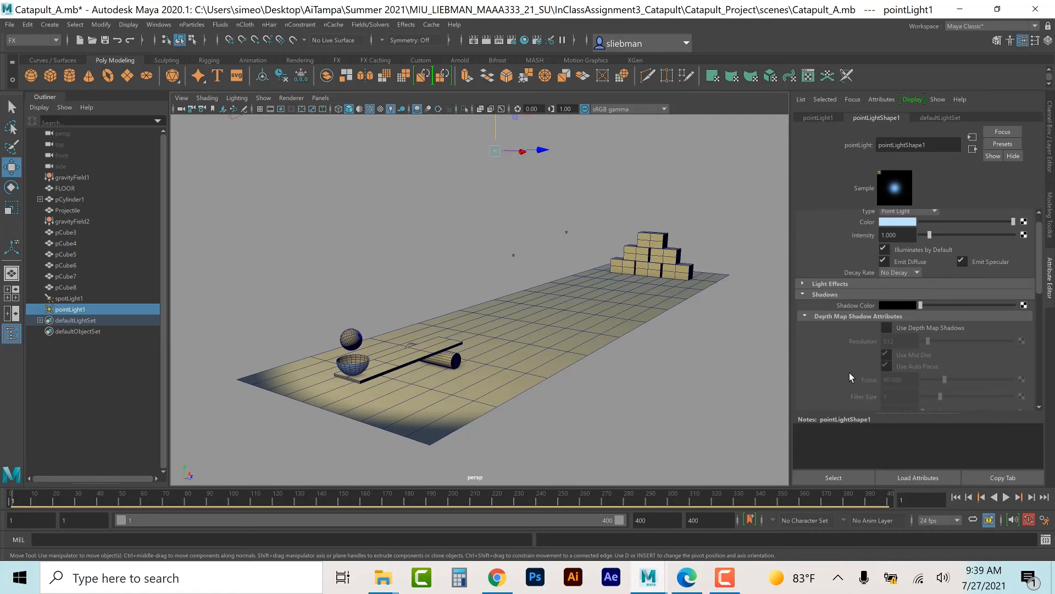
- Add a directional light high above and beyond the block wall, aimed back at the middle of the floor, with an intensity of 0.276
{"action": "left_click", "coordinate": [52, 25]}
{"action": "mouse_move", "coordinate": [65, 85]}
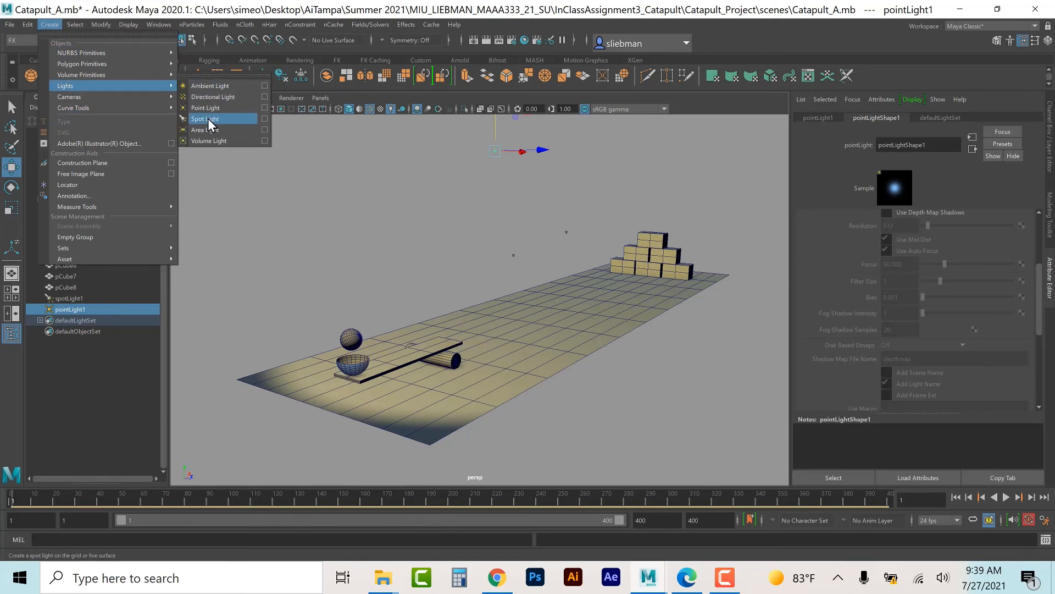
{"action": "left_click", "coordinate": [216, 97]}
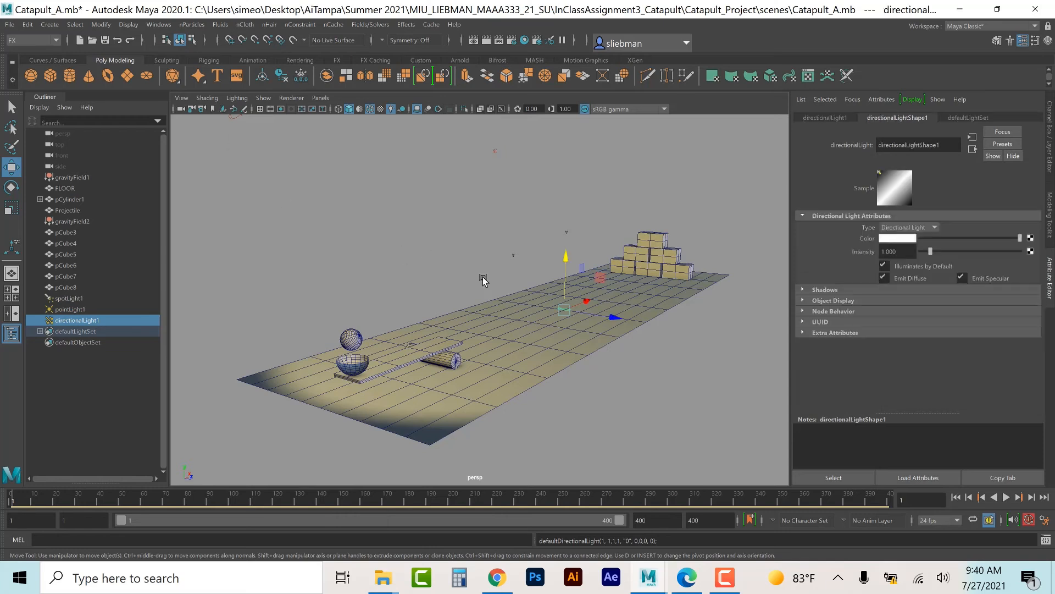
{"action": "key", "text": "t"}
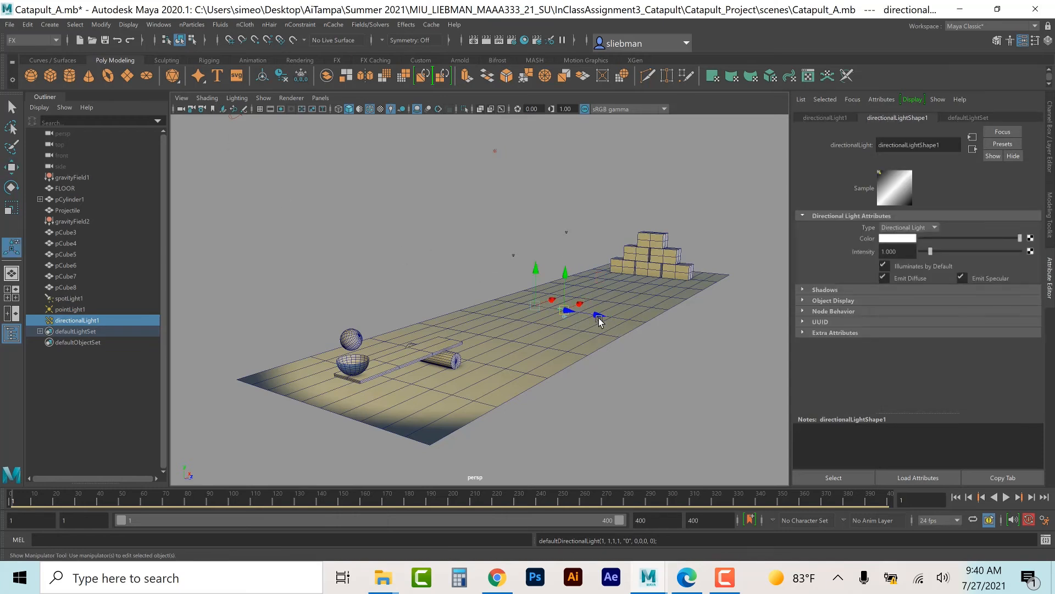
{"action": "left_click_drag", "start_coordinate": [599, 319], "coordinate": [746, 160]}
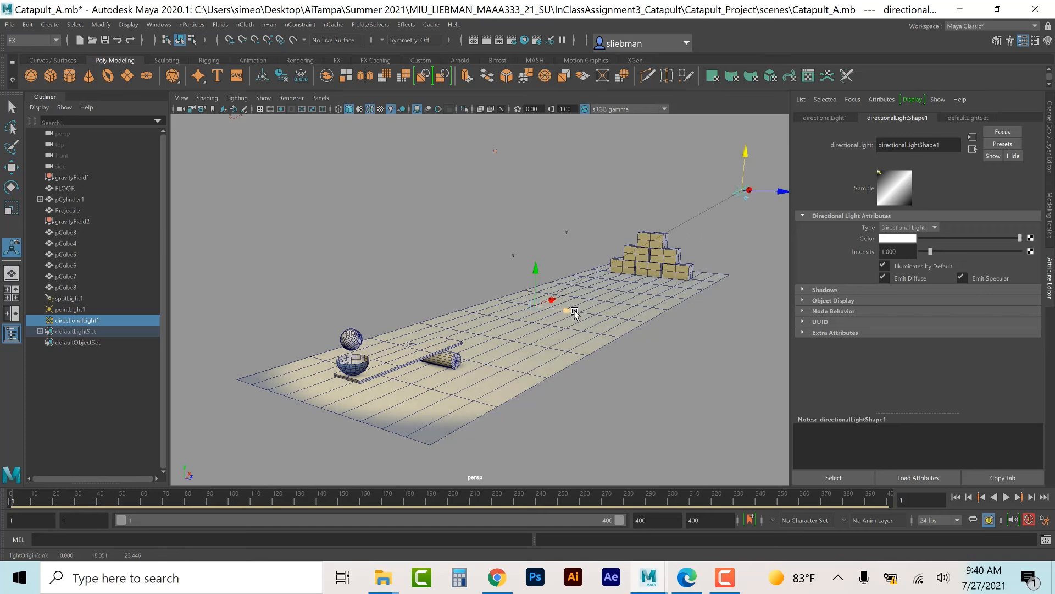
{"action": "left_click_drag", "start_coordinate": [574, 312], "coordinate": [586, 319]}
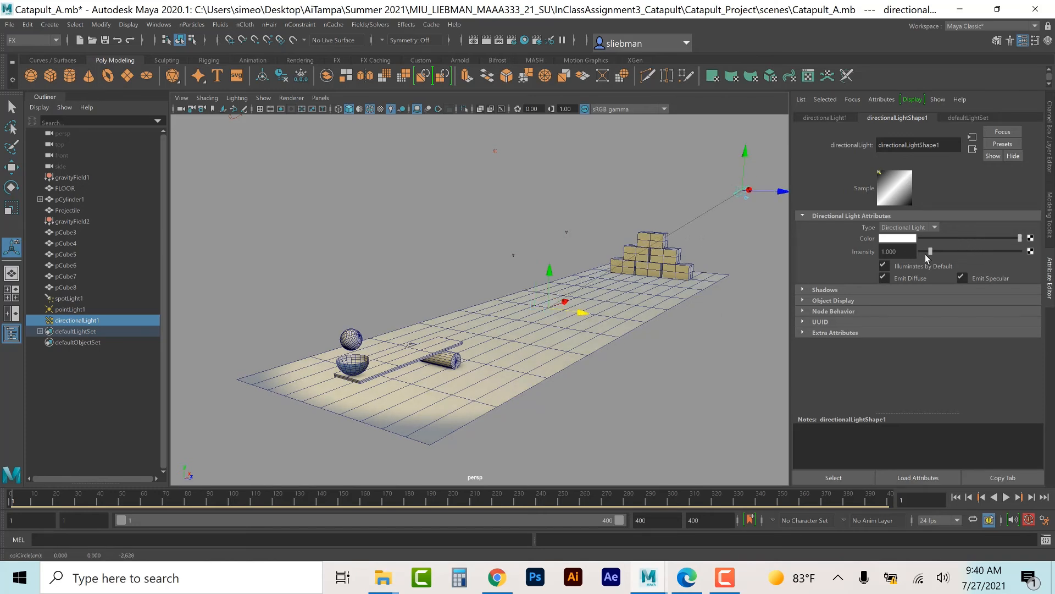
{"action": "left_click_drag", "start_coordinate": [926, 255], "coordinate": [924, 259]}
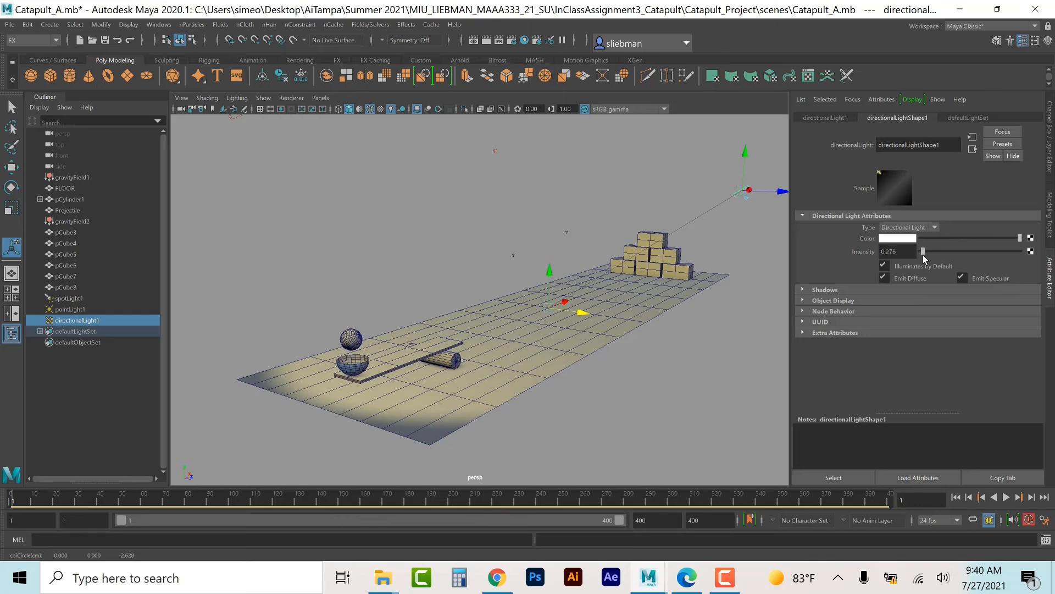
{"action": "left_click", "coordinate": [507, 224]}
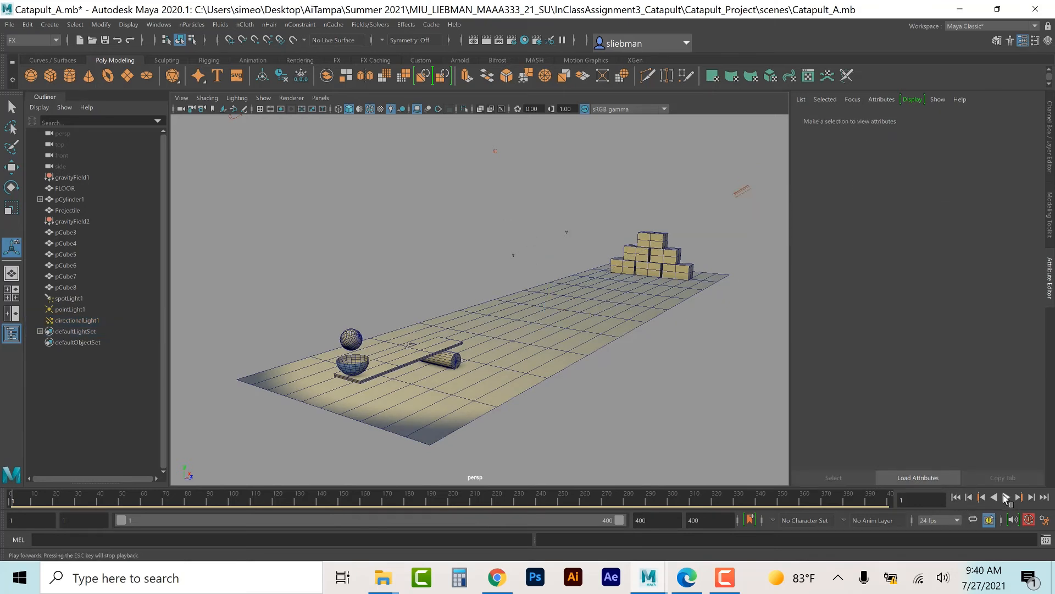
- Play the catapult simulation under the new lighting, stop it, and return to the start frame
{"action": "left_click", "coordinate": [1005, 498]}
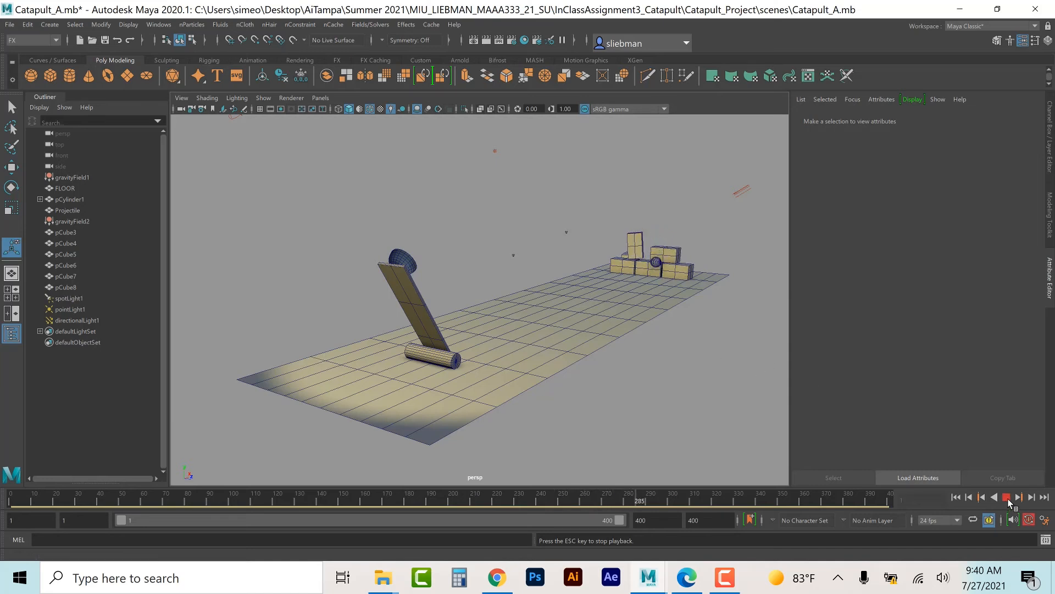
{"action": "left_click", "coordinate": [1008, 498]}
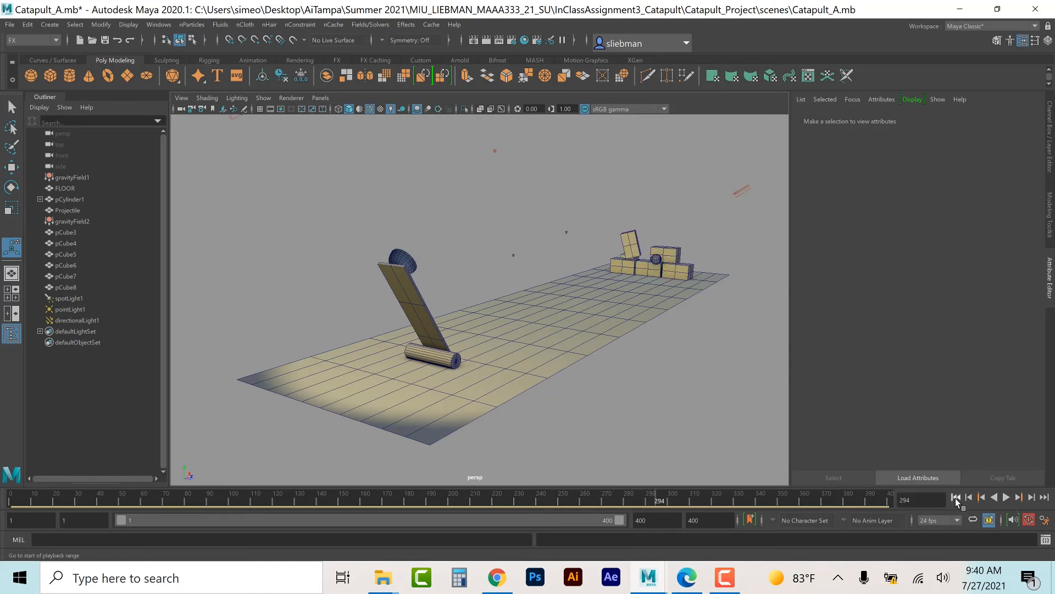
{"action": "left_click", "coordinate": [956, 497]}
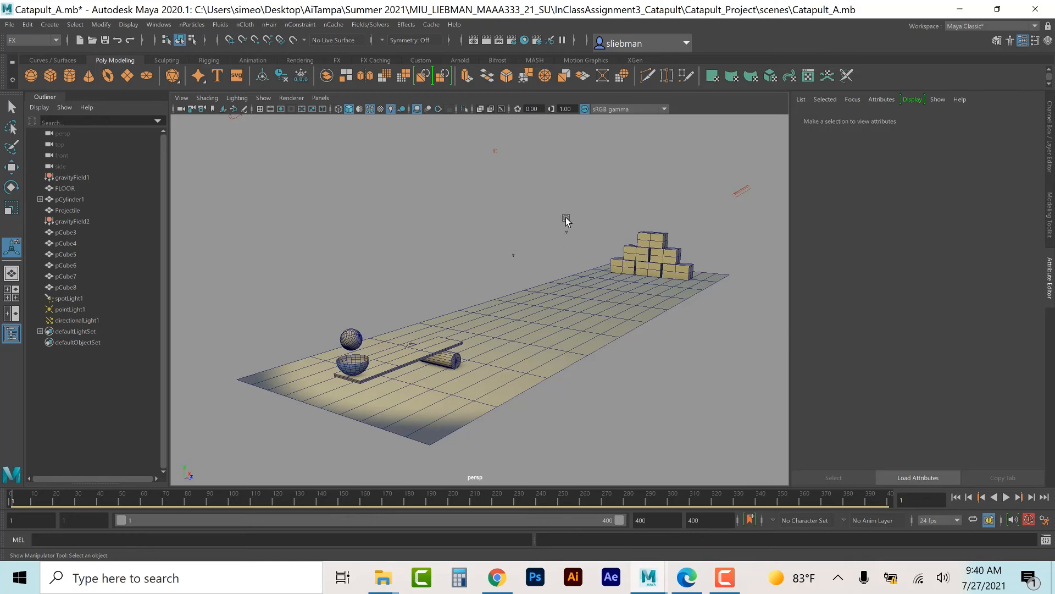
- Move the floor and the wall blocks together about 5.16 units along X, and turn off the wireframe display on shaded objects
{"action": "left_click_drag", "start_coordinate": [574, 208], "coordinate": [693, 329]}
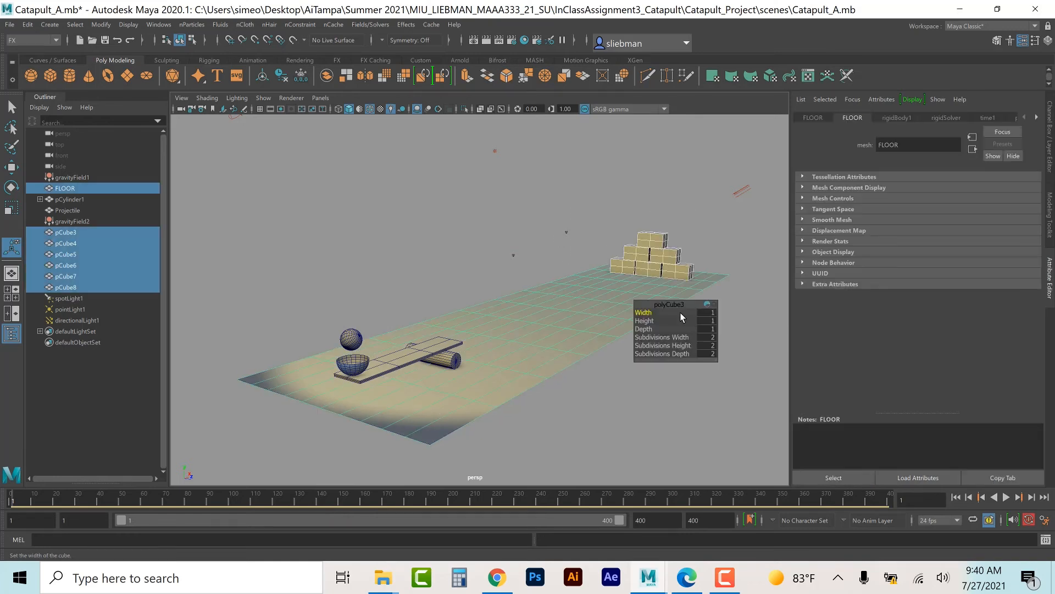
{"action": "key", "text": "w"}
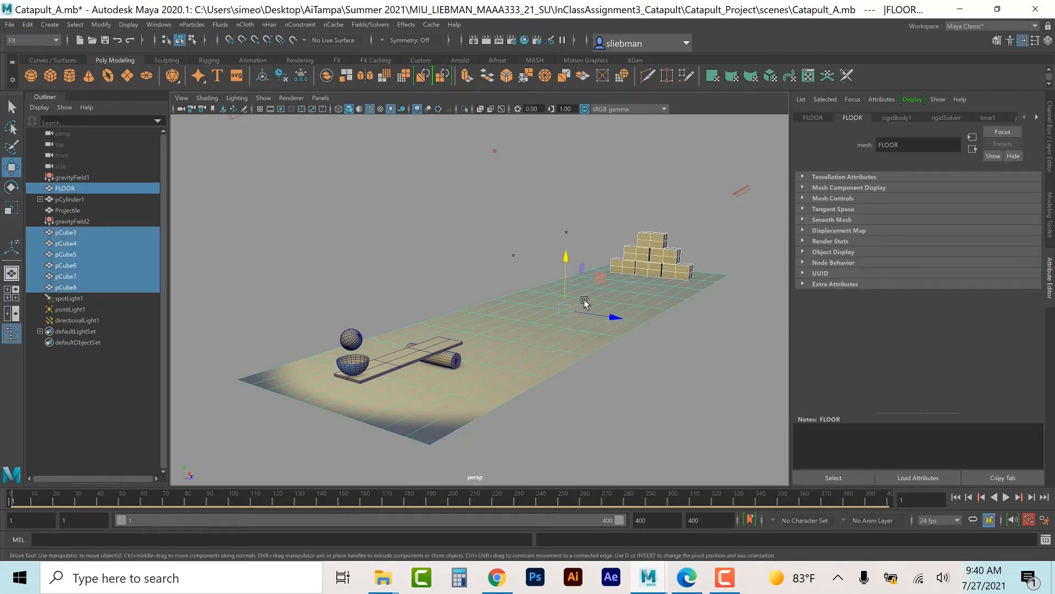
{"action": "left_click_drag", "start_coordinate": [583, 298], "coordinate": [598, 295]}
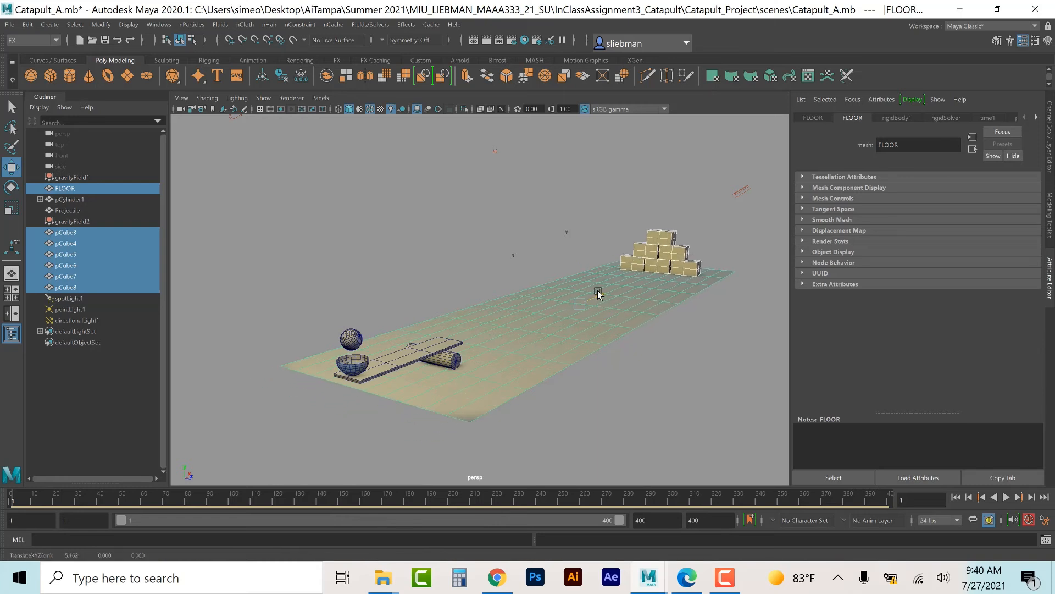
{"action": "left_click", "coordinate": [667, 405]}
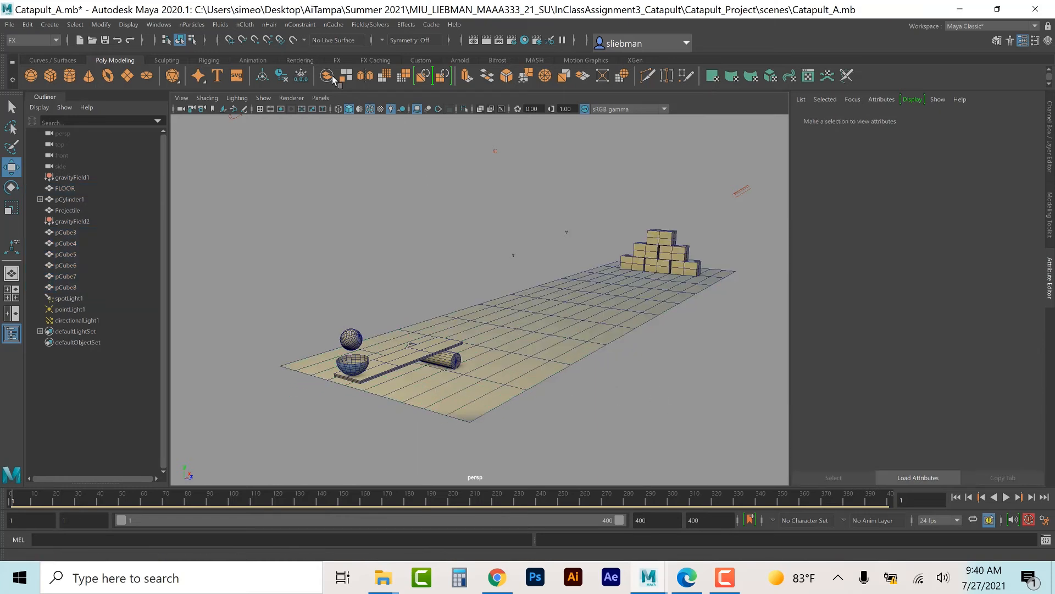
{"action": "left_click", "coordinate": [370, 109]}
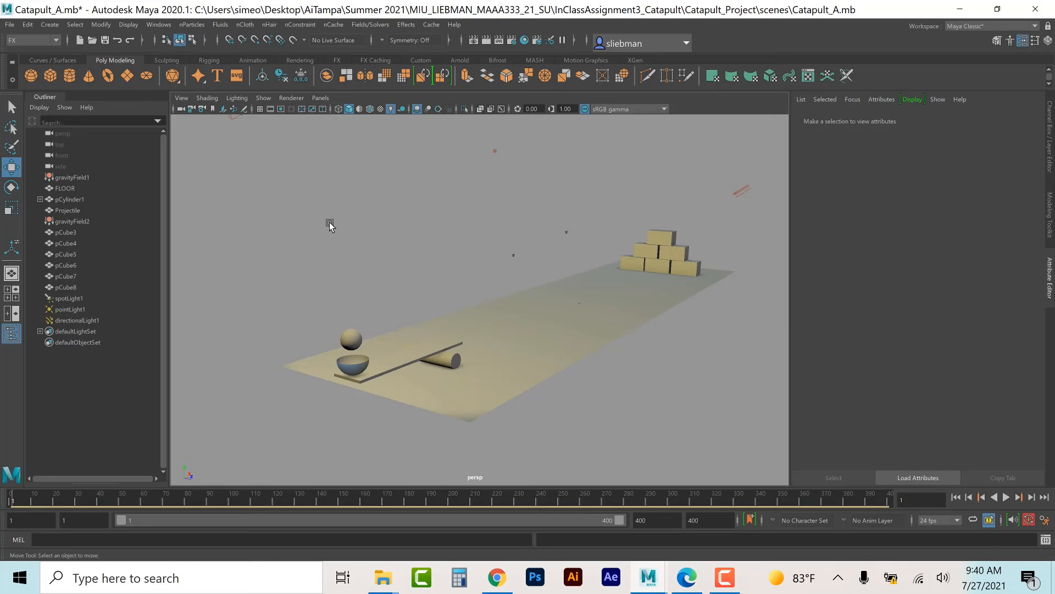
- Create a Blinn material in Hypershade and color it golden yellow with hue 43.914, saturation 1.000 and value 1.000
{"action": "left_click", "coordinate": [524, 40]}
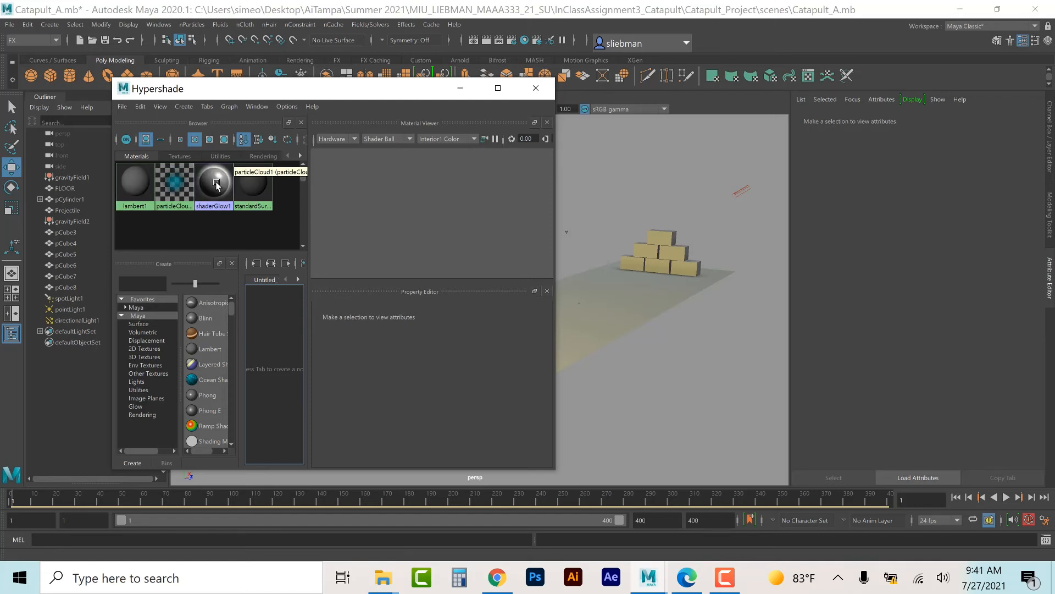
{"action": "left_click", "coordinate": [133, 188]}
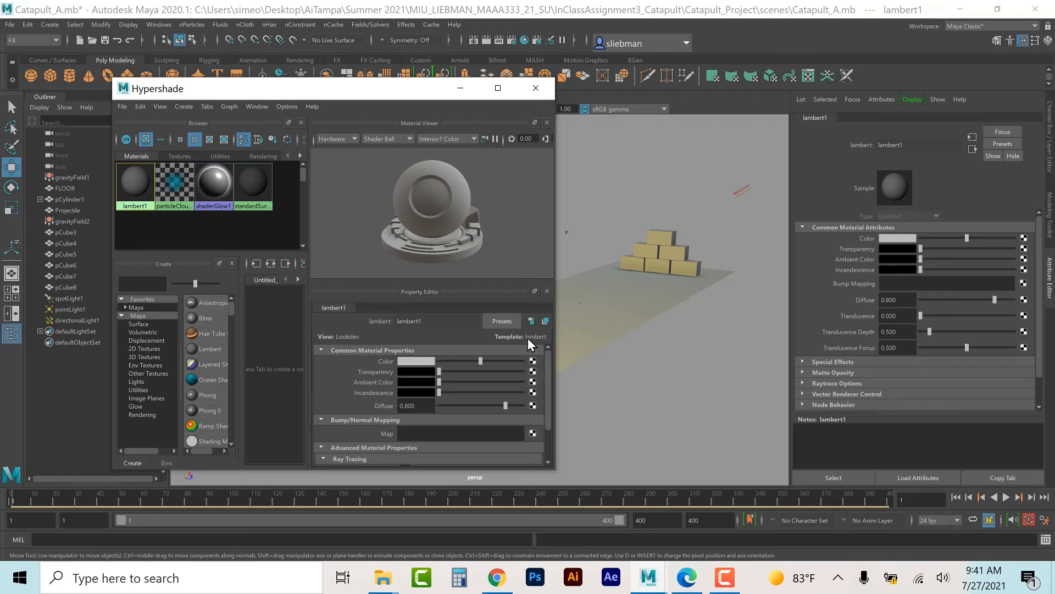
{"action": "left_click", "coordinate": [268, 235]}
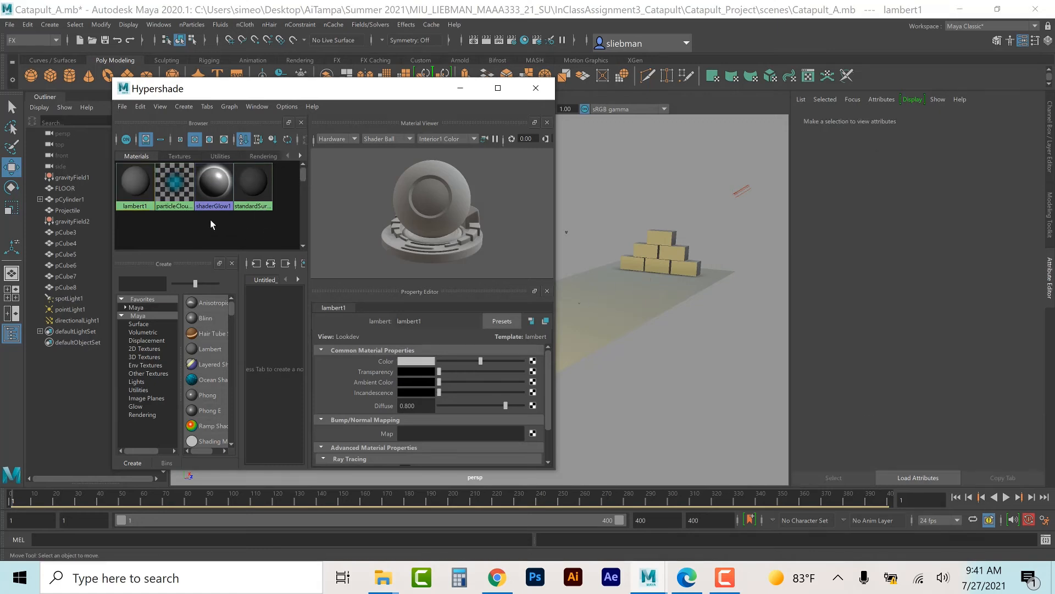
{"action": "left_click", "coordinate": [206, 319]}
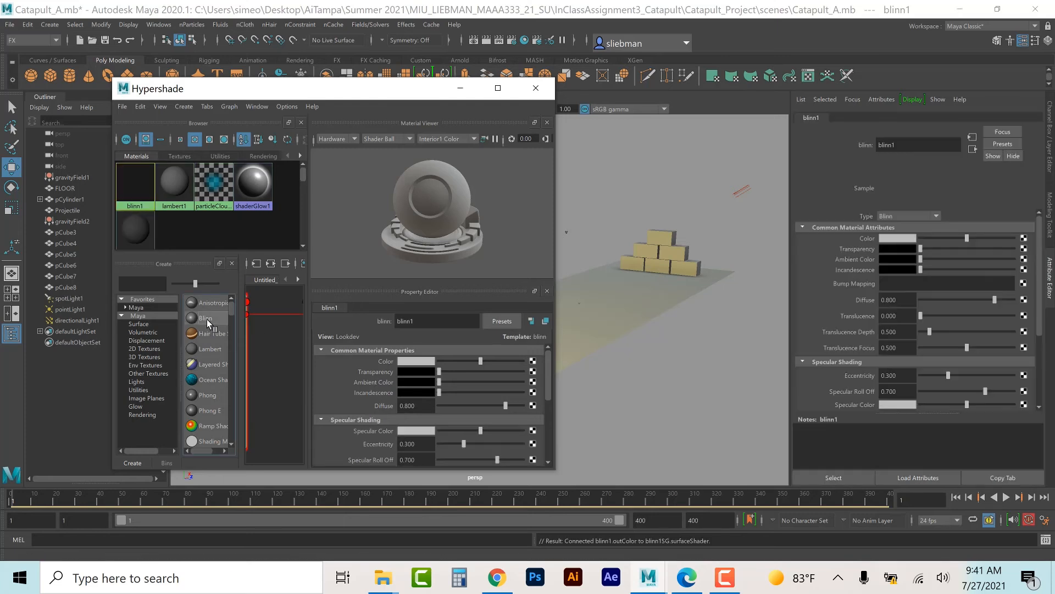
{"action": "left_click", "coordinate": [897, 240]}
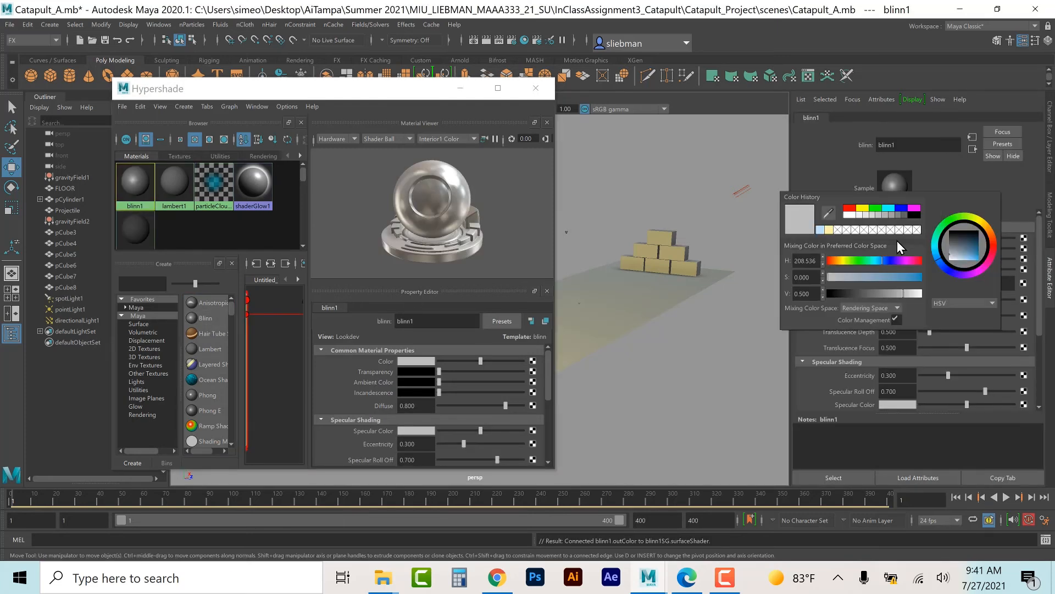
{"action": "left_click", "coordinate": [863, 208]}
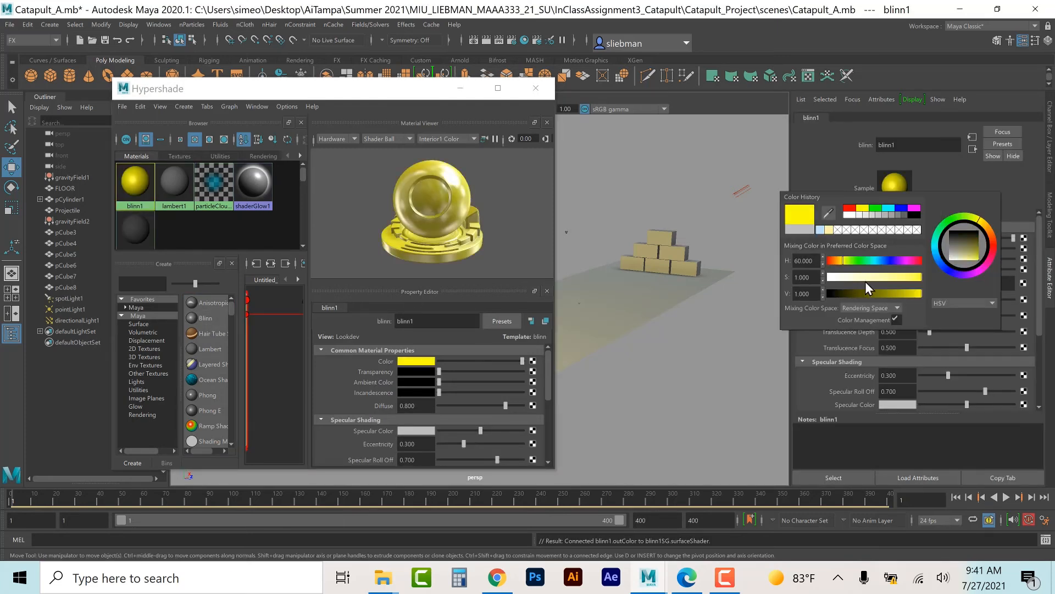
{"action": "left_click", "coordinate": [988, 230]}
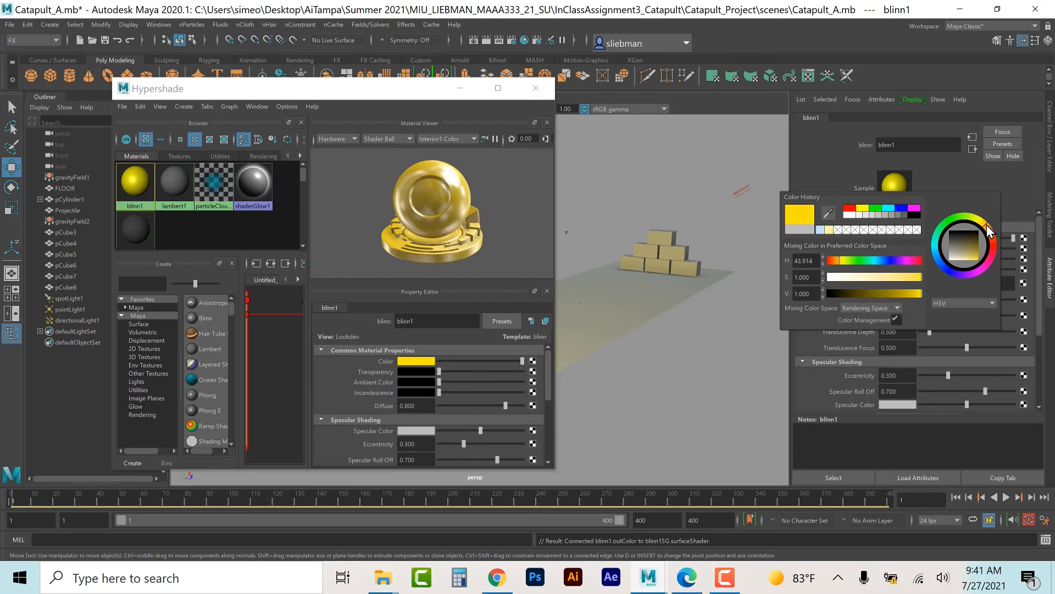
- Assign the golden yellow Blinn material to the floor and deselect it
{"action": "left_click_drag", "start_coordinate": [282, 91], "coordinate": [140, 114]}
{"action": "left_click", "coordinate": [538, 323]}
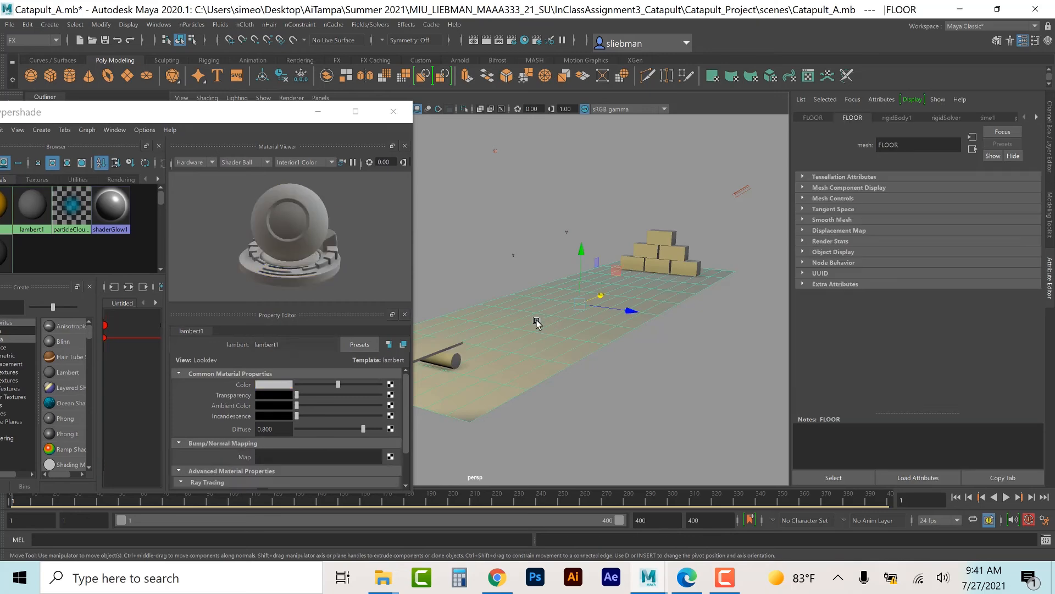
{"action": "left_click_drag", "start_coordinate": [113, 108], "coordinate": [191, 93]}
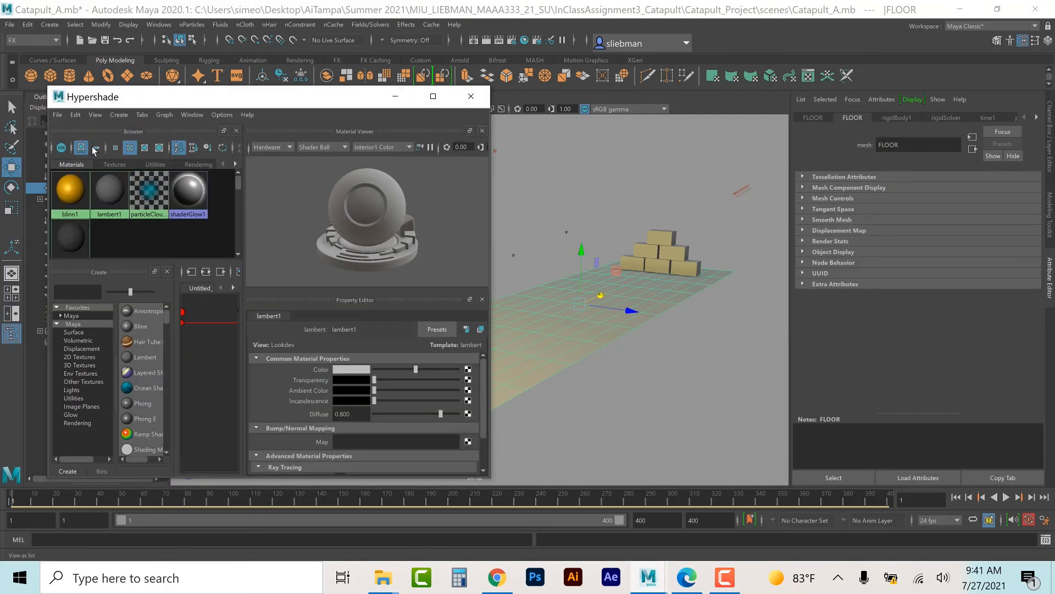
{"action": "right_click", "coordinate": [68, 196]}
{"action": "left_click", "coordinate": [75, 177]}
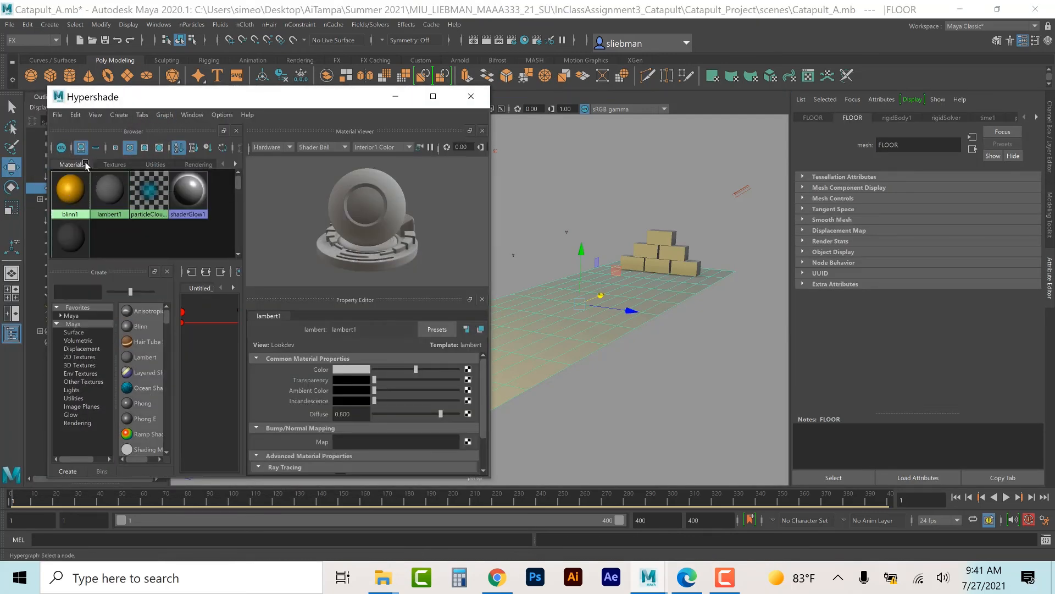
{"action": "left_click", "coordinate": [621, 334]}
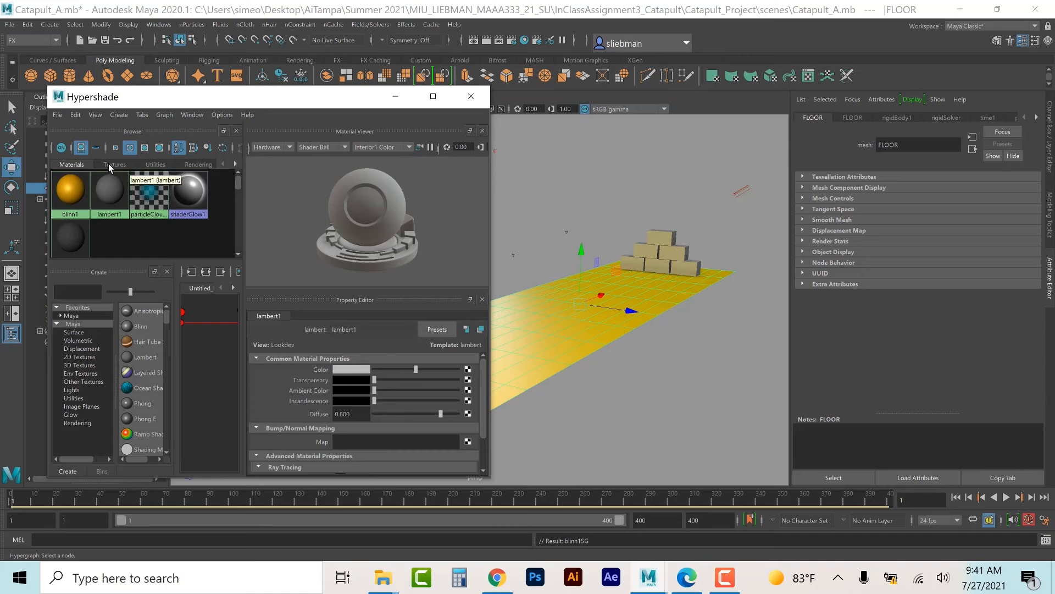
- Create a second Blinn material and color it a softened blue with hue 240.000 and value 1.000
{"action": "left_click", "coordinate": [140, 328]}
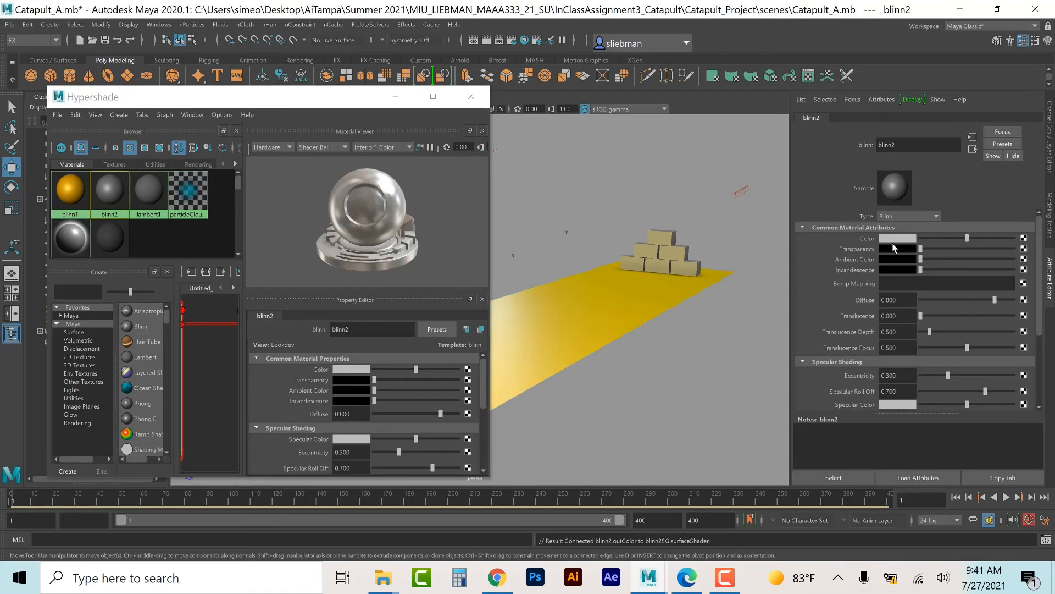
{"action": "left_click", "coordinate": [895, 239]}
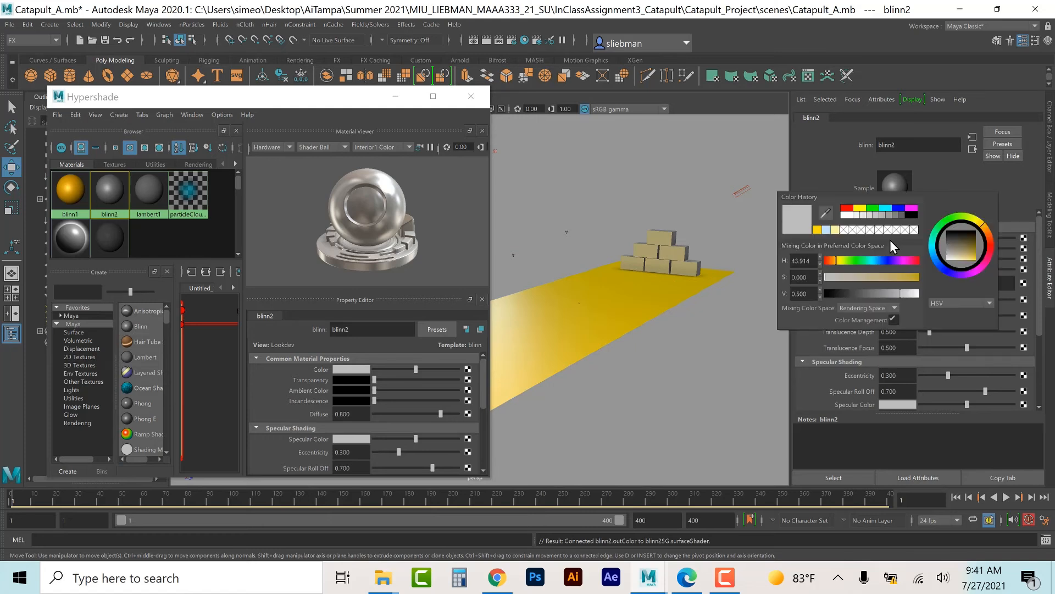
{"action": "left_click", "coordinate": [897, 207]}
{"action": "left_click", "coordinate": [892, 276]}
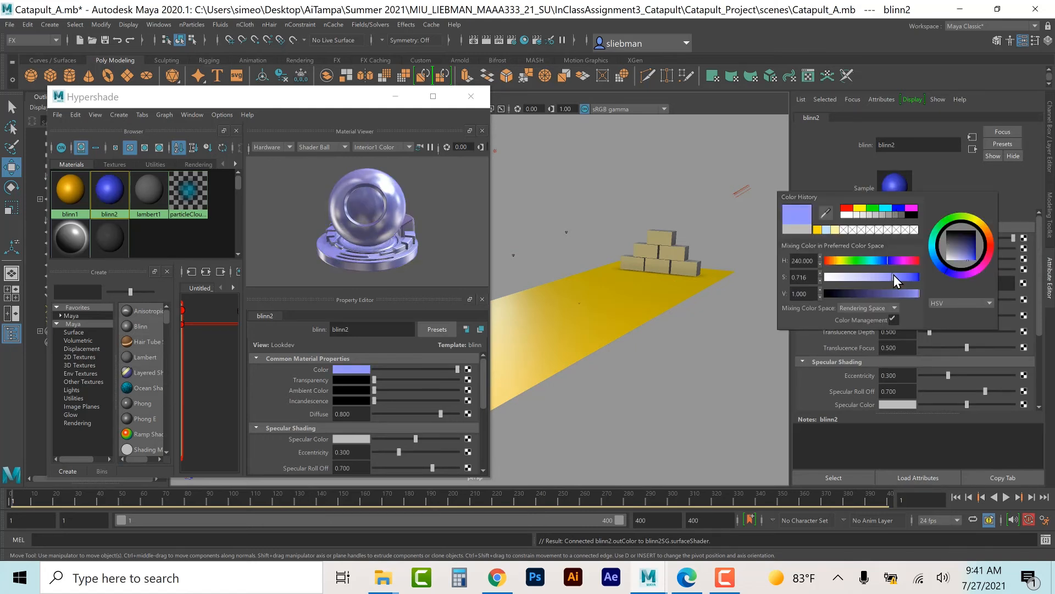
{"action": "left_click", "coordinate": [898, 277]}
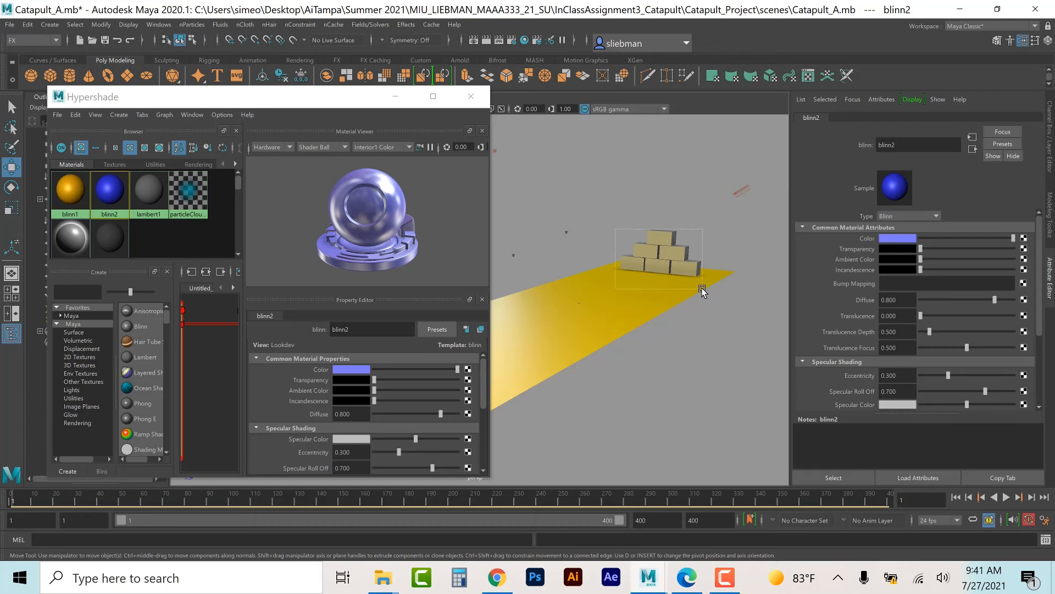
- Assign the blue Blinn material to the six wall blocks, clear the Hypershade window from the viewport, and deselect the blocks
{"action": "left_click", "coordinate": [631, 310]}
{"action": "key", "text": "ctrl+z"}
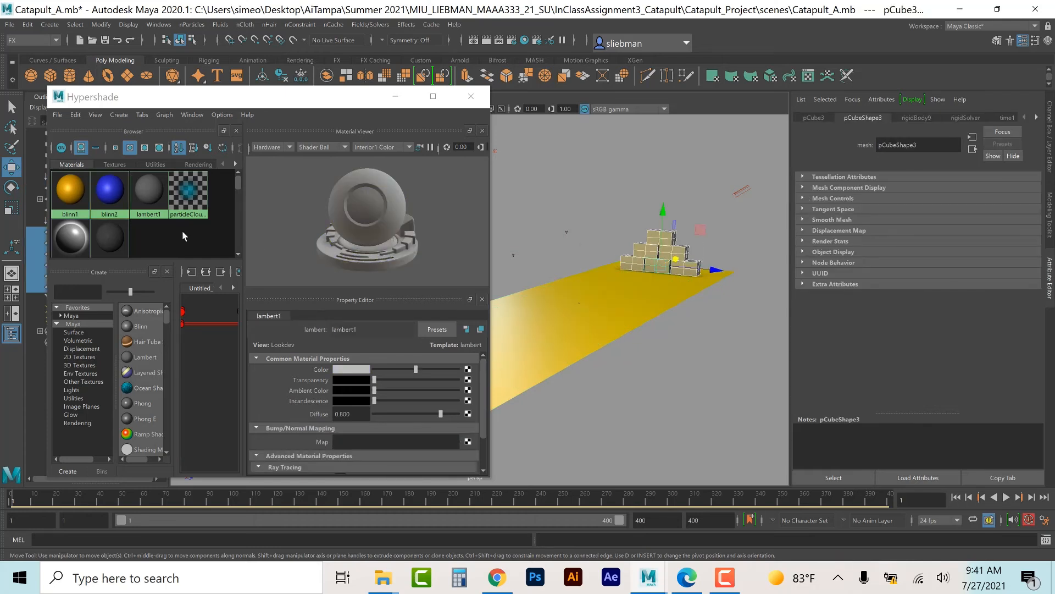
{"action": "right_click_drag", "start_coordinate": [113, 194], "coordinate": [118, 165]}
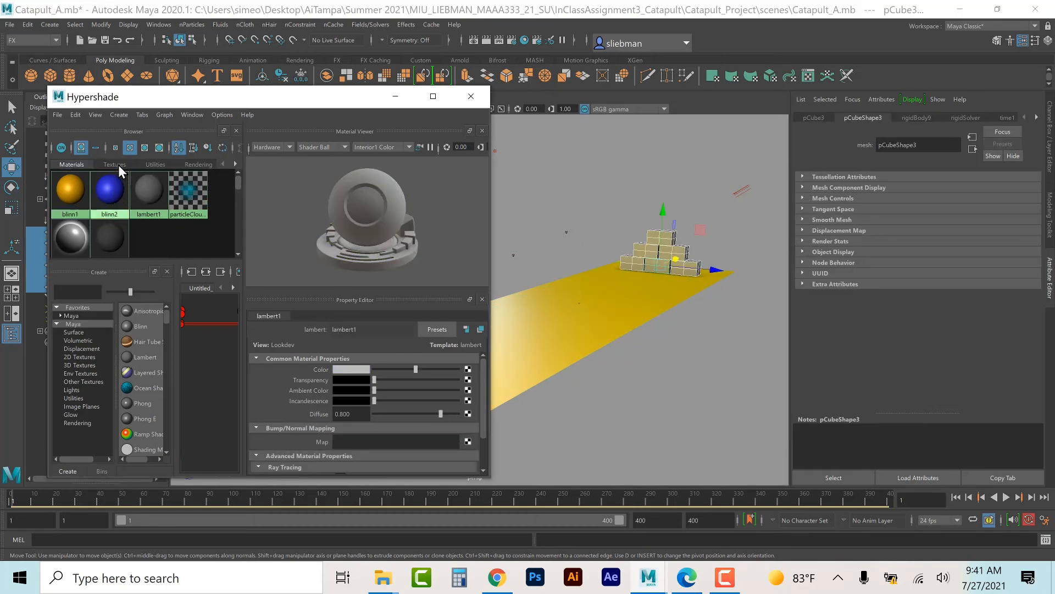
{"action": "left_click_drag", "start_coordinate": [367, 96], "coordinate": [398, 478]}
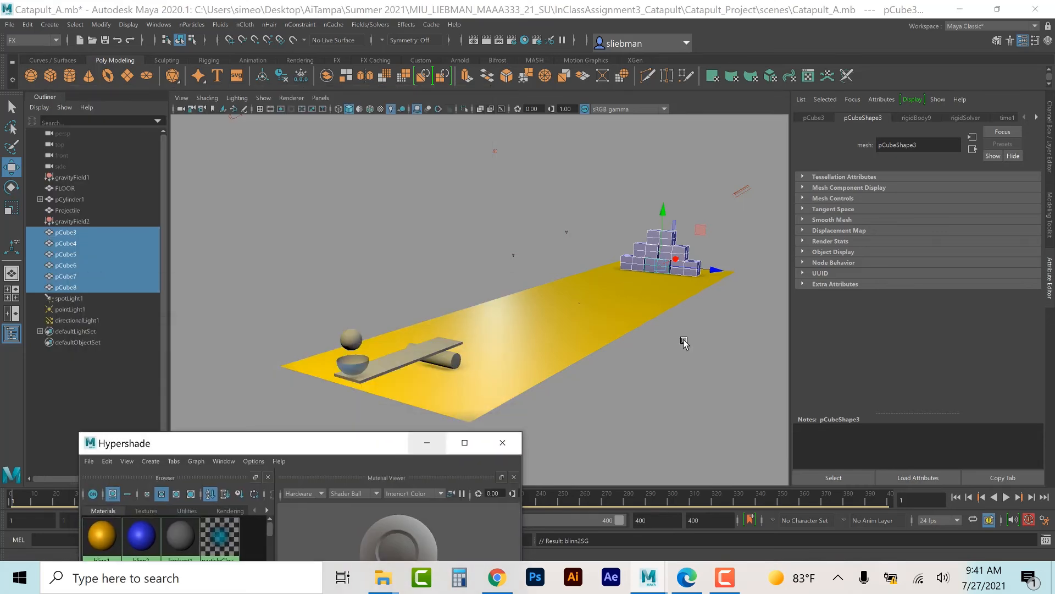
{"action": "left_click", "coordinate": [460, 237]}
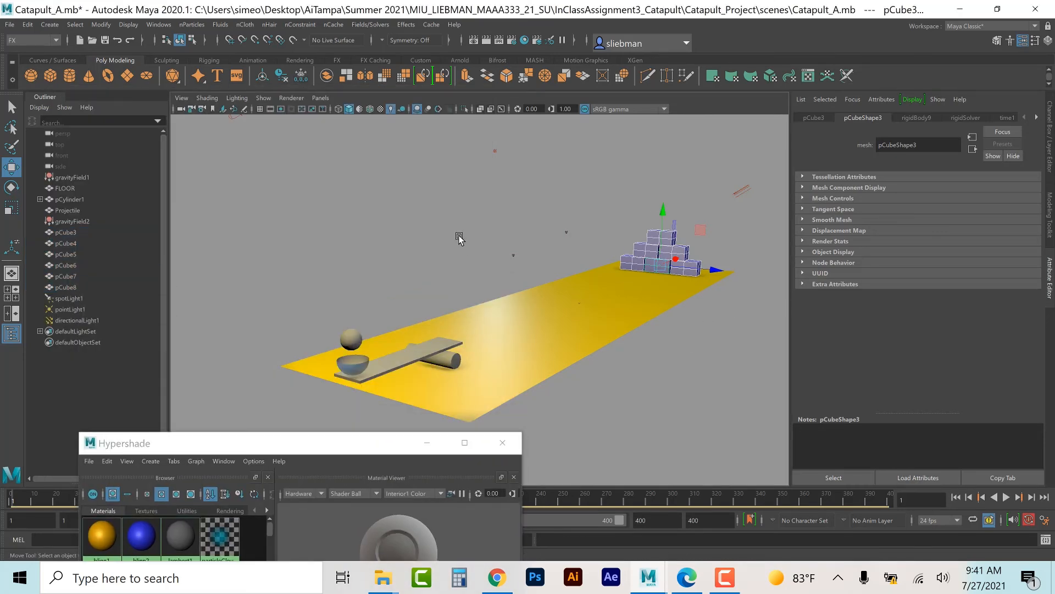
- Assign the blue Blinn material to the catapult's arm, bowl and cylinder
{"action": "left_click", "coordinate": [454, 360]}
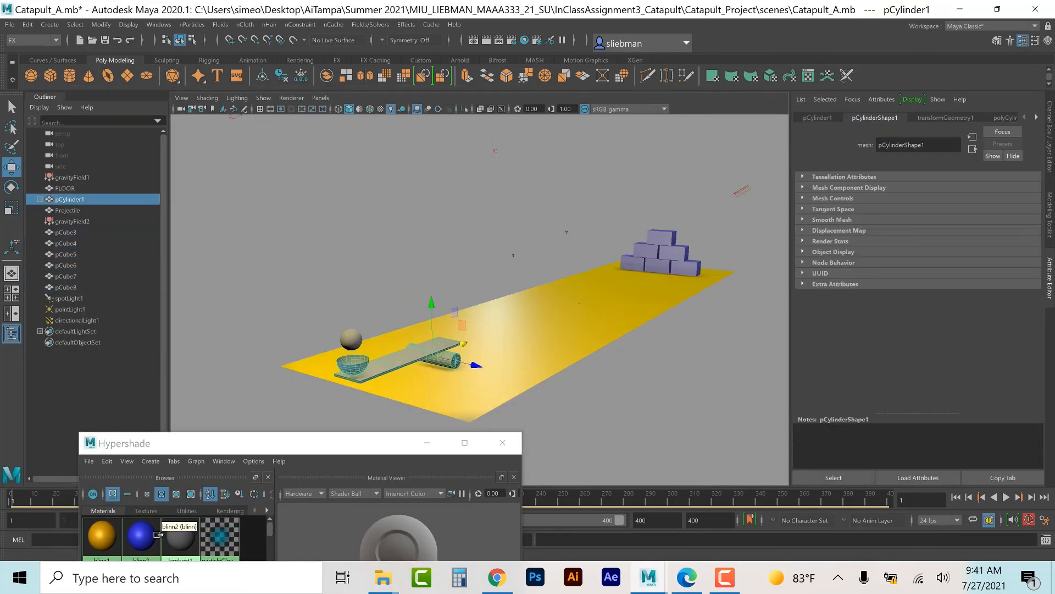
{"action": "right_click_drag", "start_coordinate": [141, 536], "coordinate": [168, 410]}
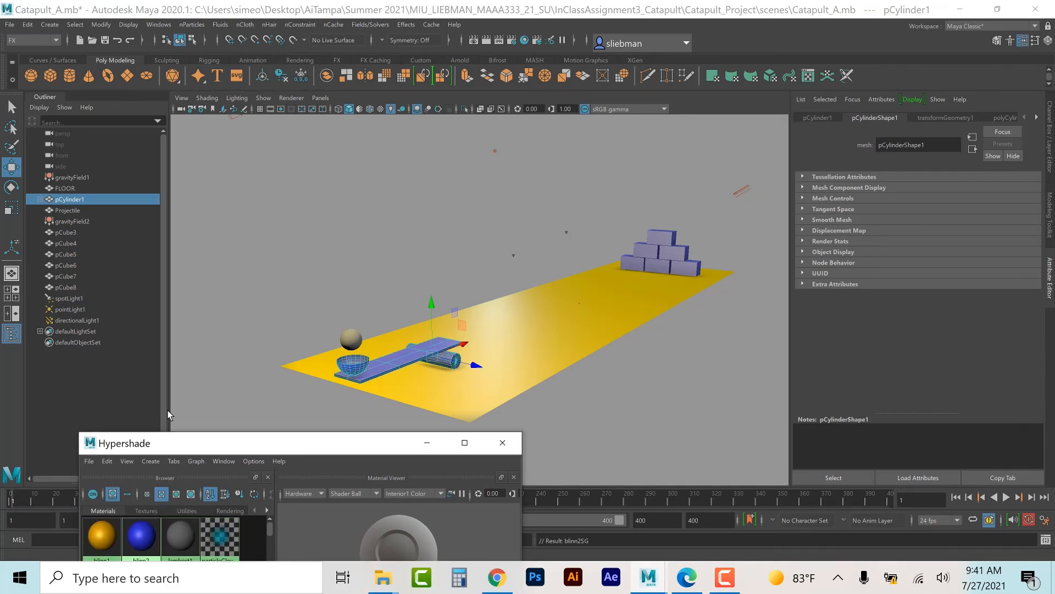
- Create a third Blinn material in Hypershade and connect a Checker texture to its color
{"action": "left_click_drag", "start_coordinate": [291, 450], "coordinate": [271, 195]}
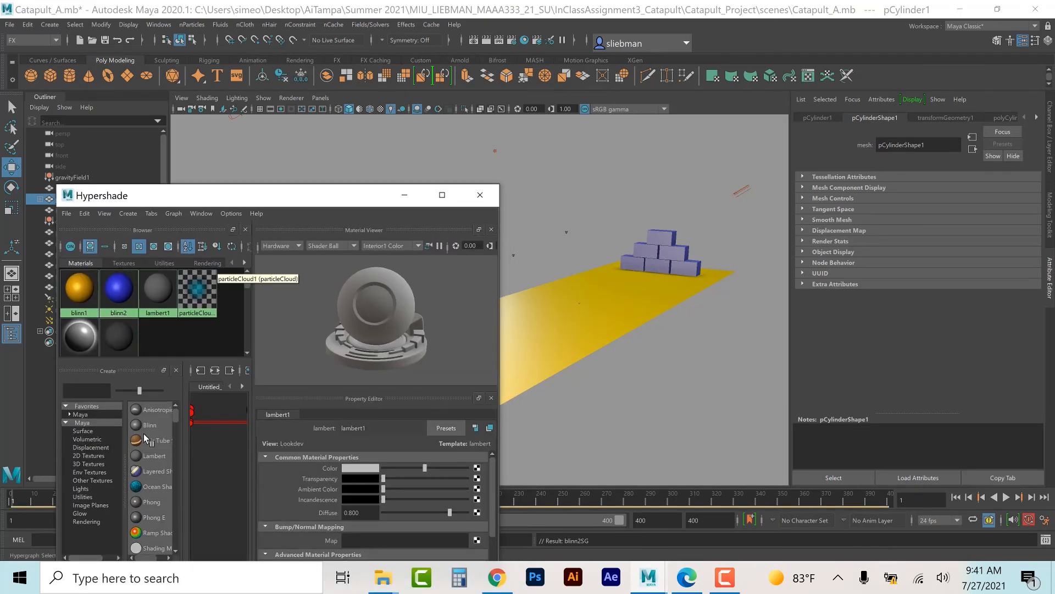
{"action": "left_click", "coordinate": [150, 426]}
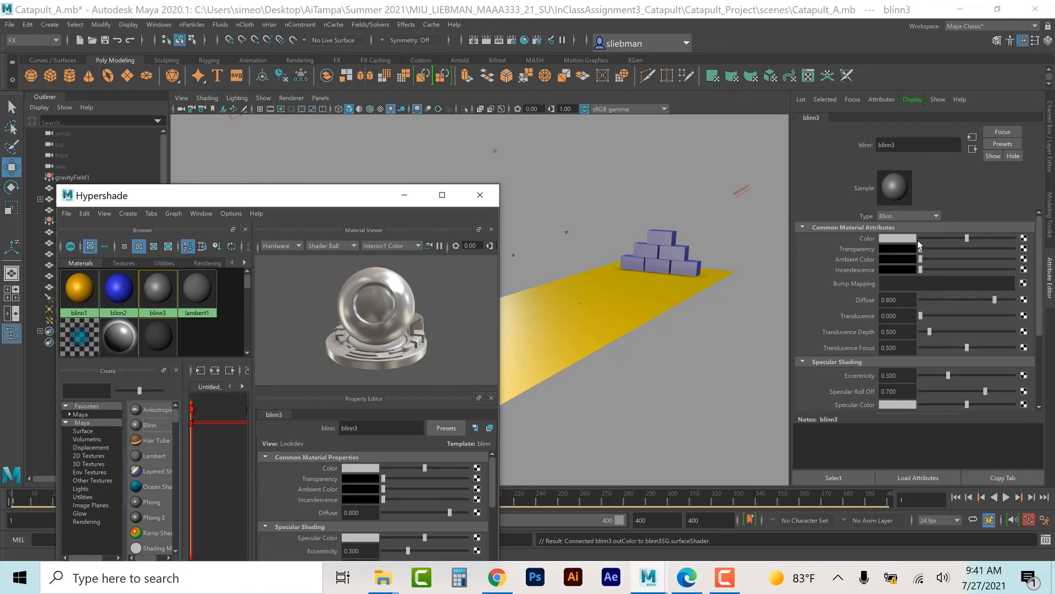
{"action": "left_click", "coordinate": [477, 467]}
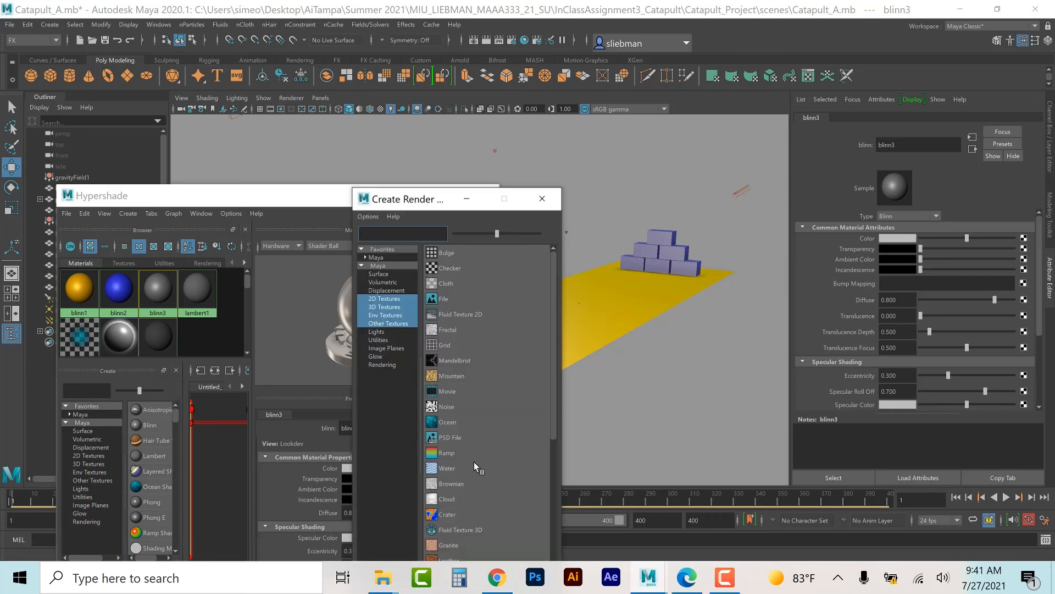
{"action": "left_click", "coordinate": [450, 268]}
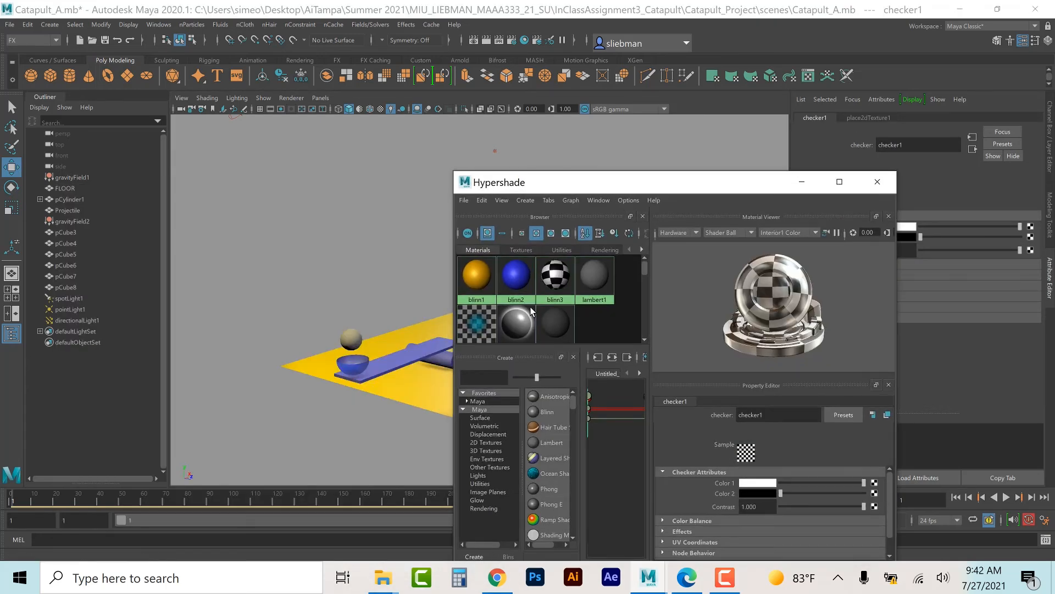
- Assign the checkered Blinn material to the projectile ball, close Hypershade, and deselect the ball
{"action": "left_click", "coordinate": [352, 336]}
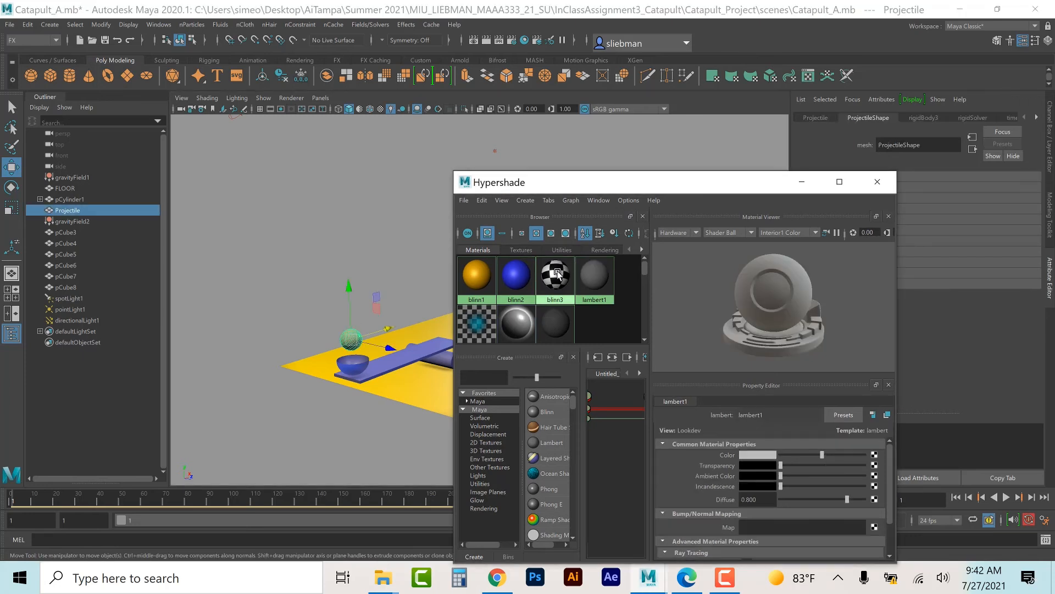
{"action": "right_click_drag", "start_coordinate": [555, 274], "coordinate": [567, 242]}
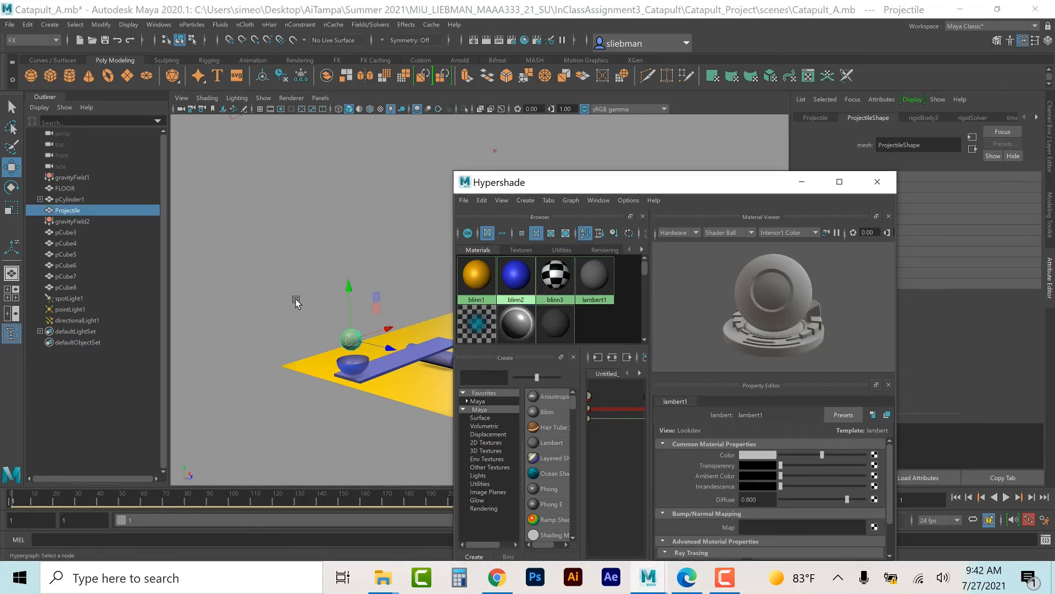
{"action": "left_click", "coordinate": [876, 177]}
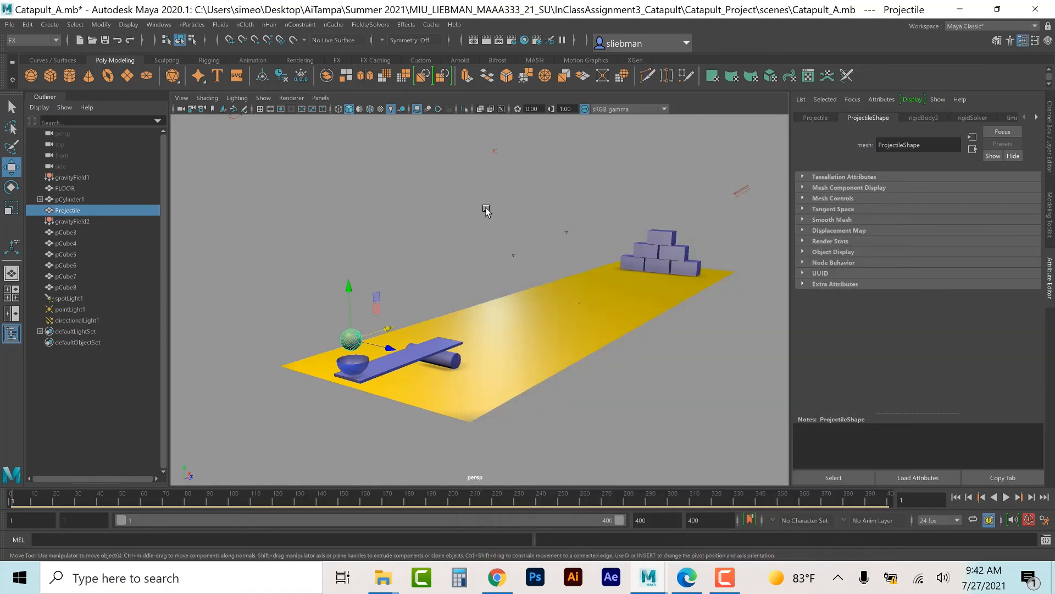
{"action": "left_click", "coordinate": [488, 210]}
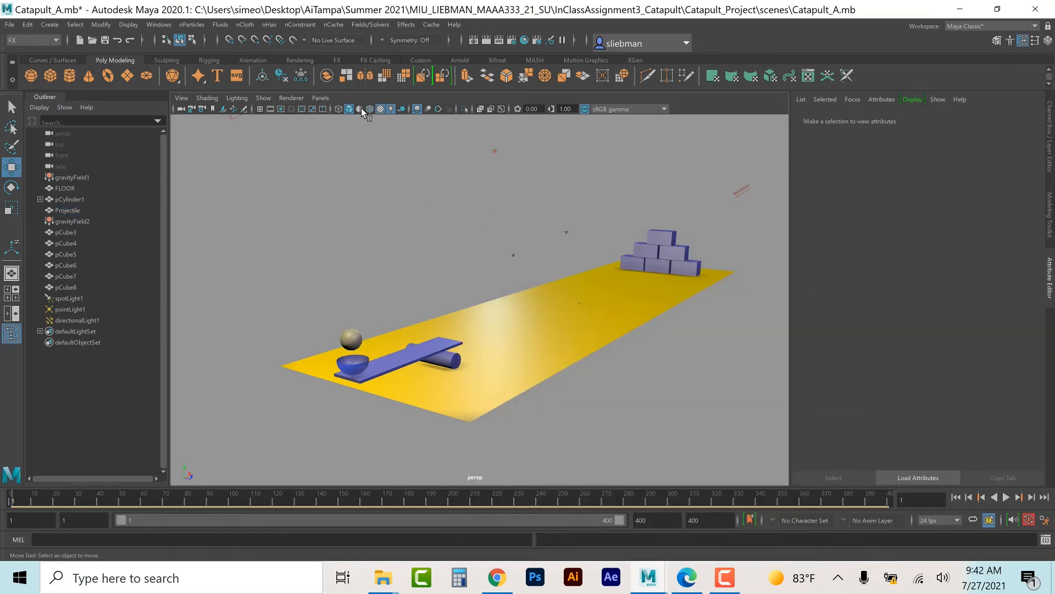
- Enable textured display in the viewport and play the catapult simulation until the ball reaches the wall
{"action": "left_click", "coordinate": [381, 108]}
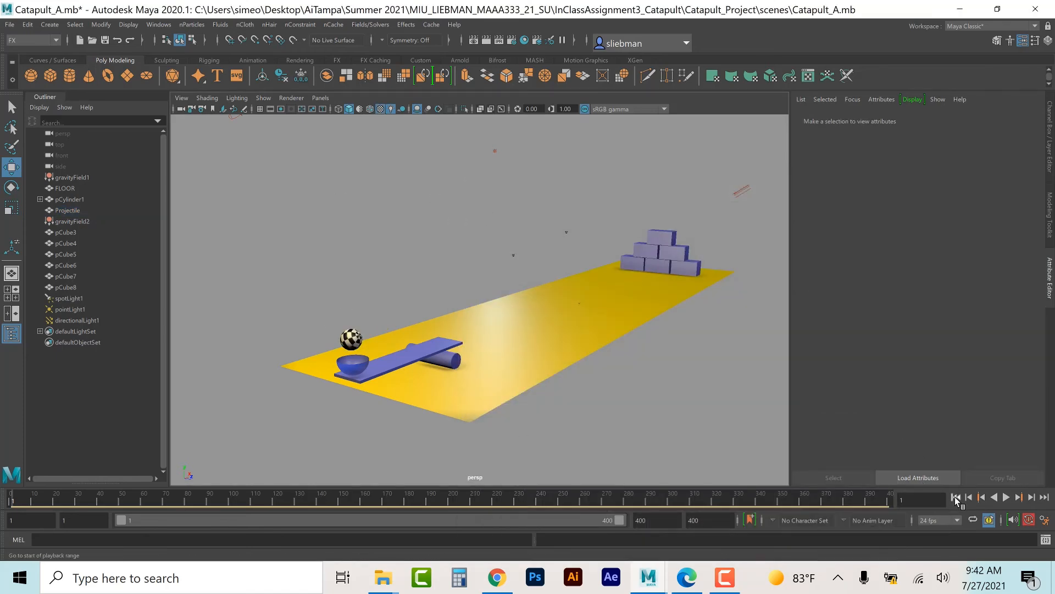
{"action": "left_click", "coordinate": [1005, 498]}
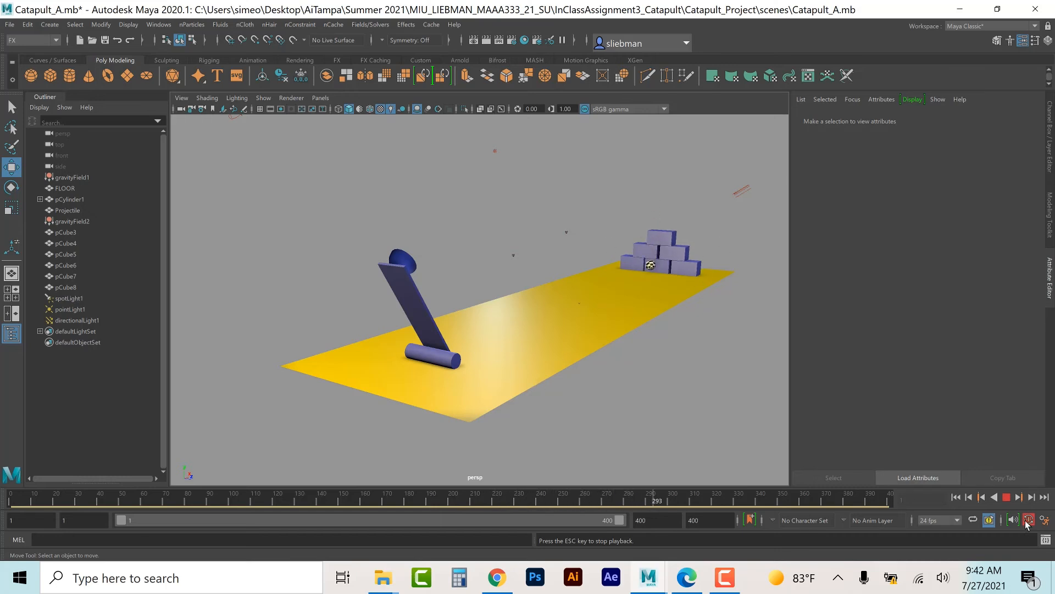
{"action": "left_click", "coordinate": [1008, 497]}
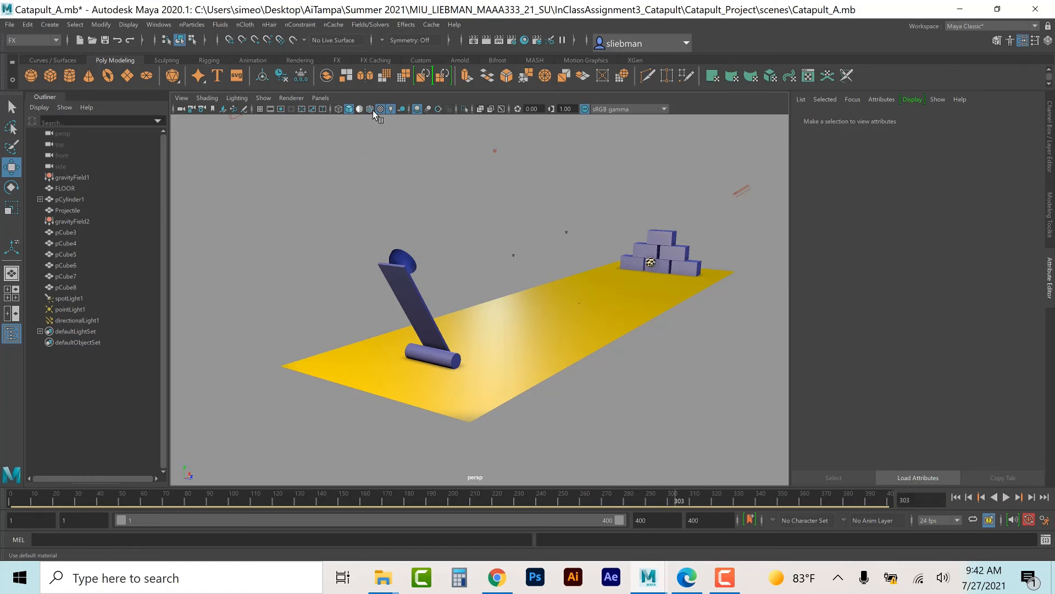
- Turn on viewport shadows and replay the simulation from the first frame
{"action": "left_click", "coordinate": [402, 110]}
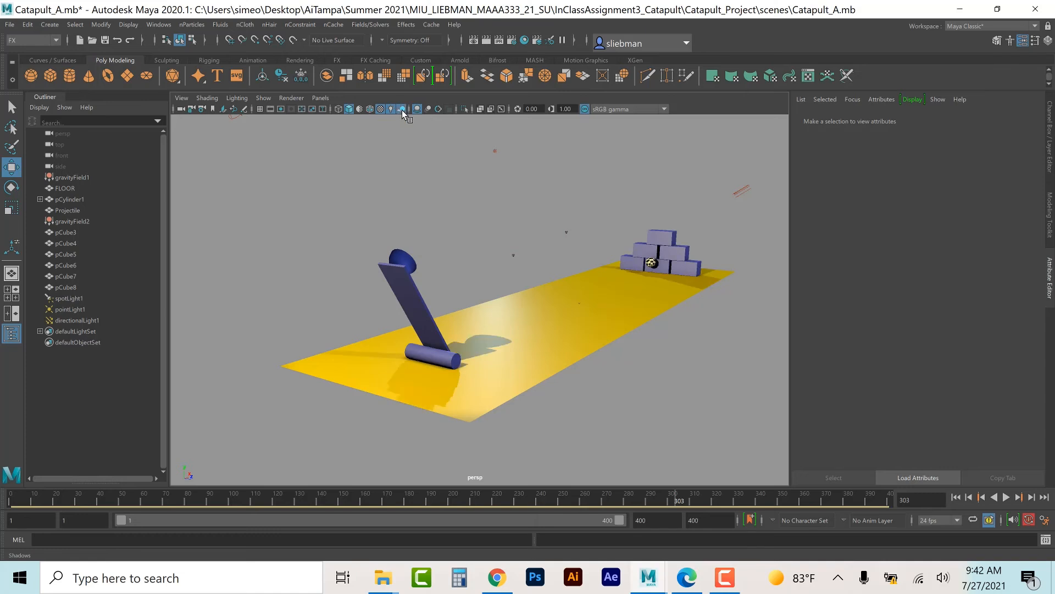
{"action": "left_click", "coordinate": [956, 497]}
{"action": "left_click", "coordinate": [1008, 497]}
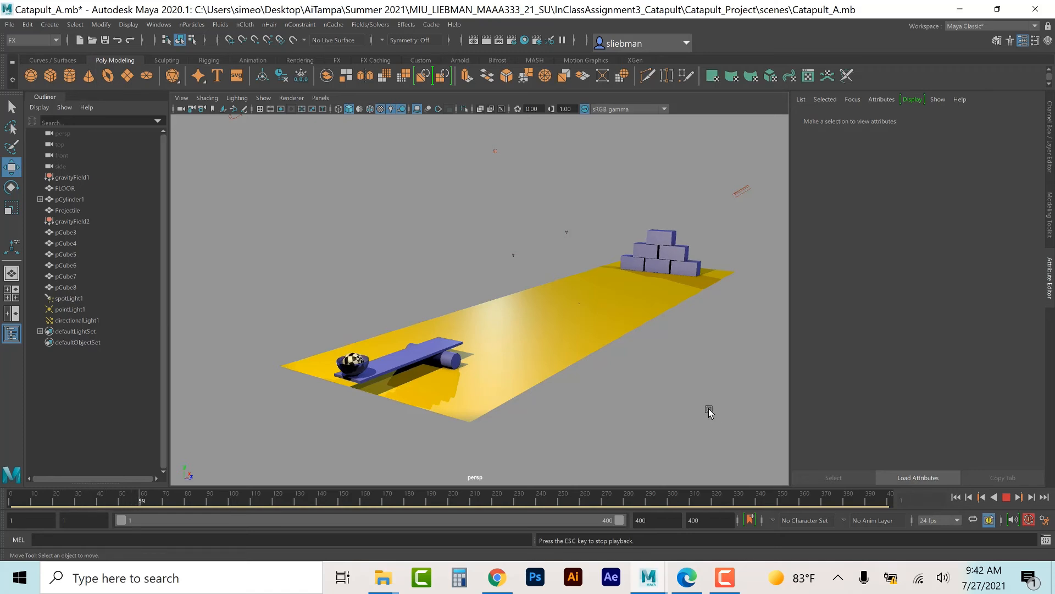
- Enable multisample anti-aliasing and toggle motion blur in the viewport, stopping playback and rewinding to the first frame
{"action": "left_click", "coordinate": [438, 109]}
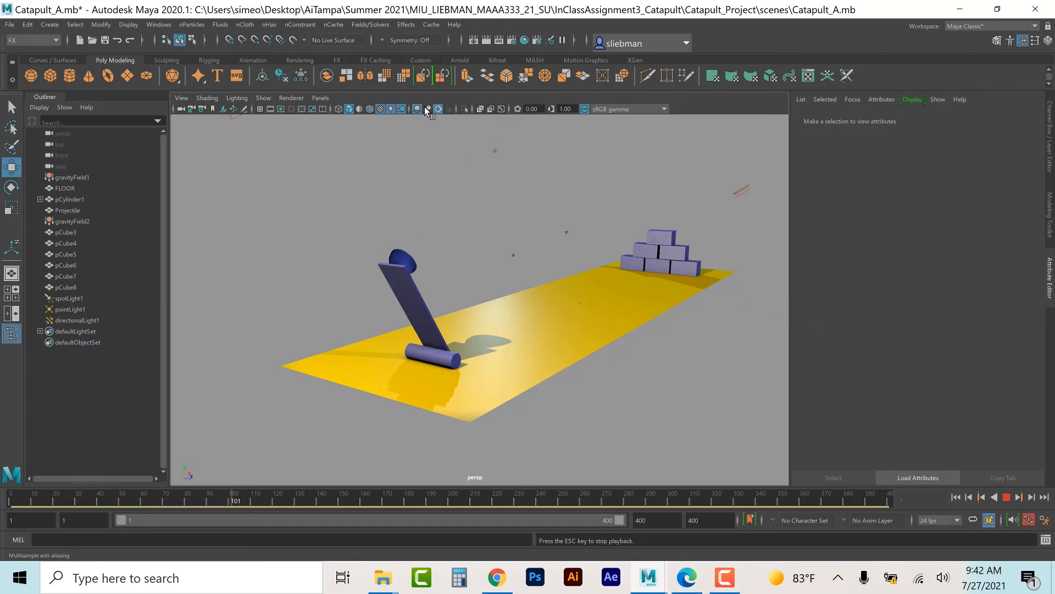
{"action": "left_click", "coordinate": [429, 108]}
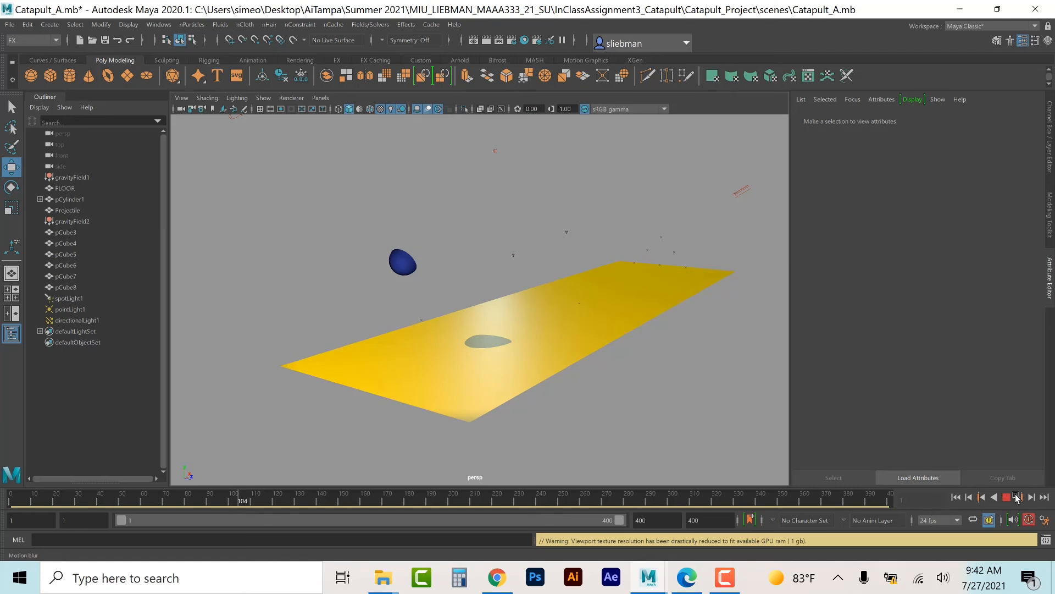
{"action": "left_click", "coordinate": [1007, 497]}
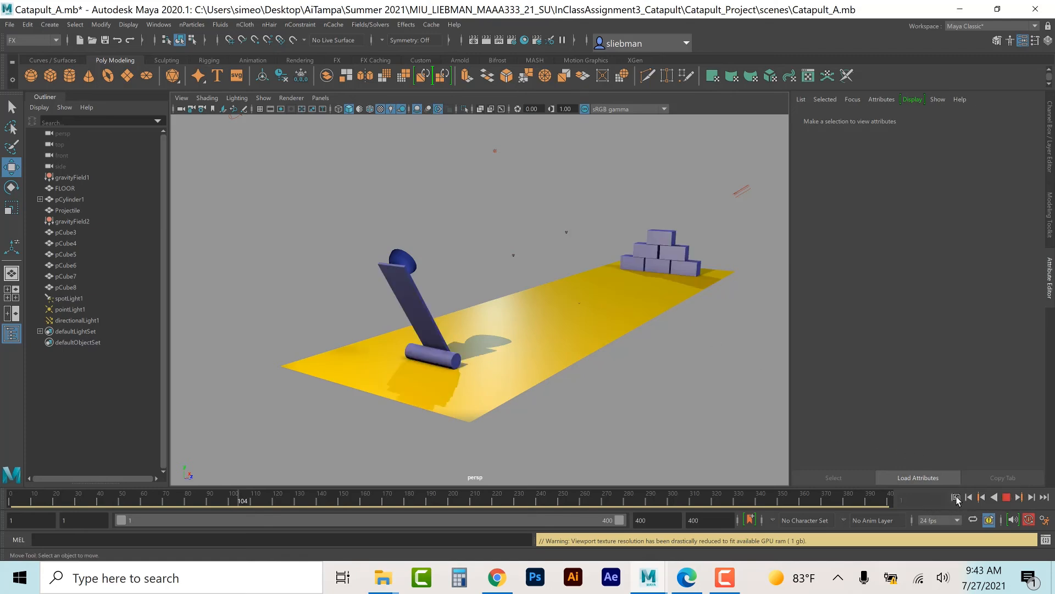
{"action": "key", "text": "alt+shift+v"}
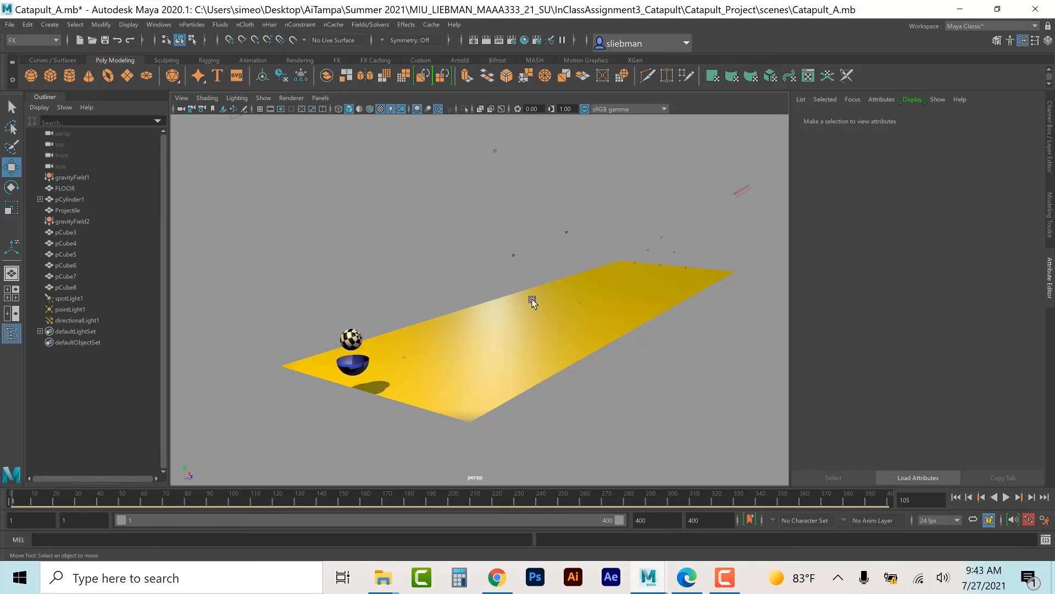
{"action": "left_click", "coordinate": [427, 109]}
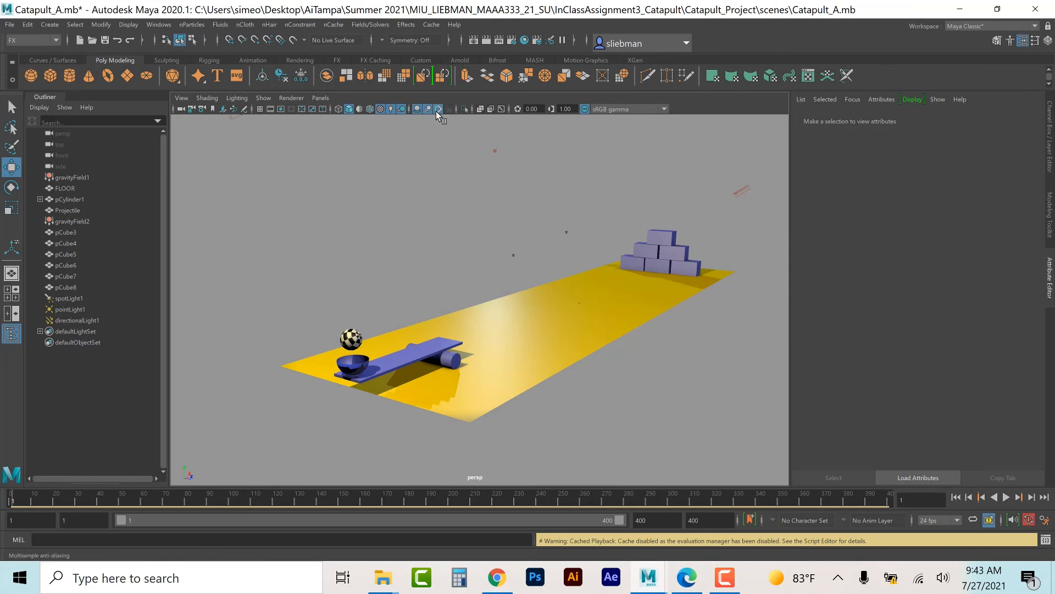
{"action": "left_click", "coordinate": [156, 25]}
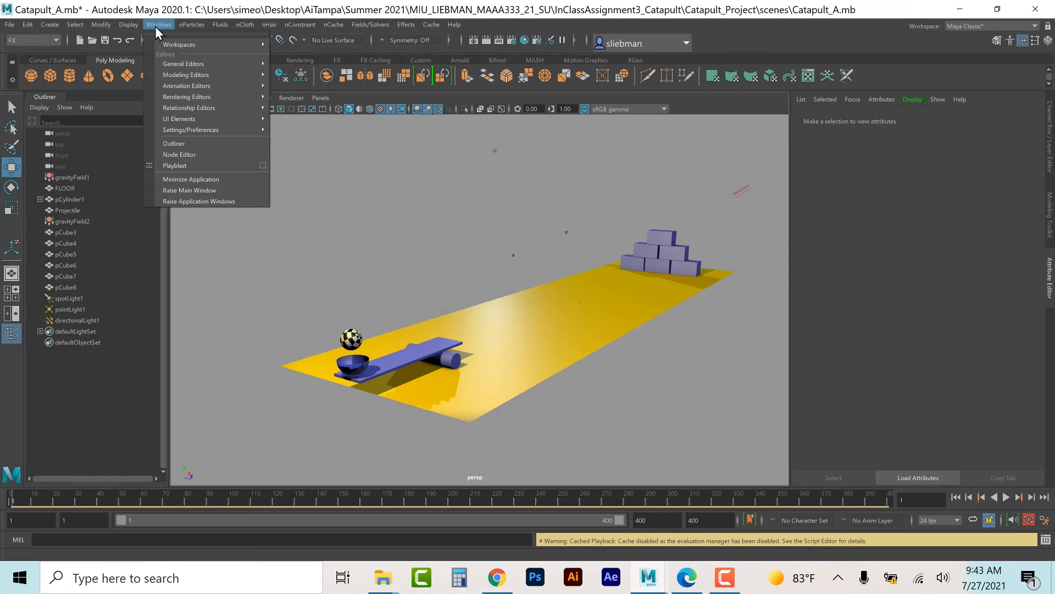
{"action": "left_click", "coordinate": [189, 165]}
{"action": "left_click", "coordinate": [550, 299]}
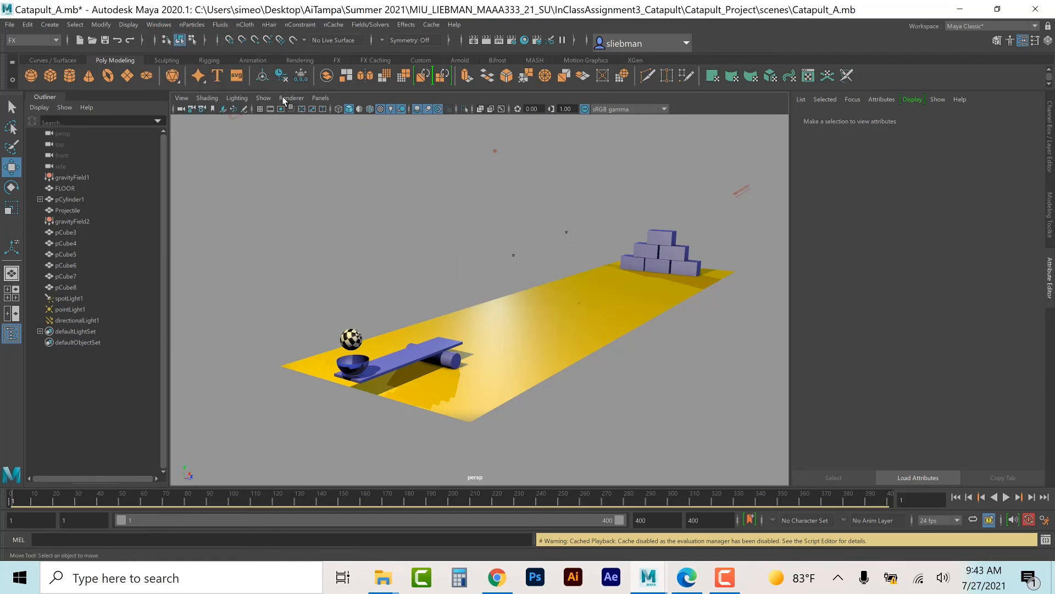
- Open the Playblast options and set the display size to From Render Settings
{"action": "left_click", "coordinate": [159, 24]}
{"action": "left_click", "coordinate": [263, 166]}
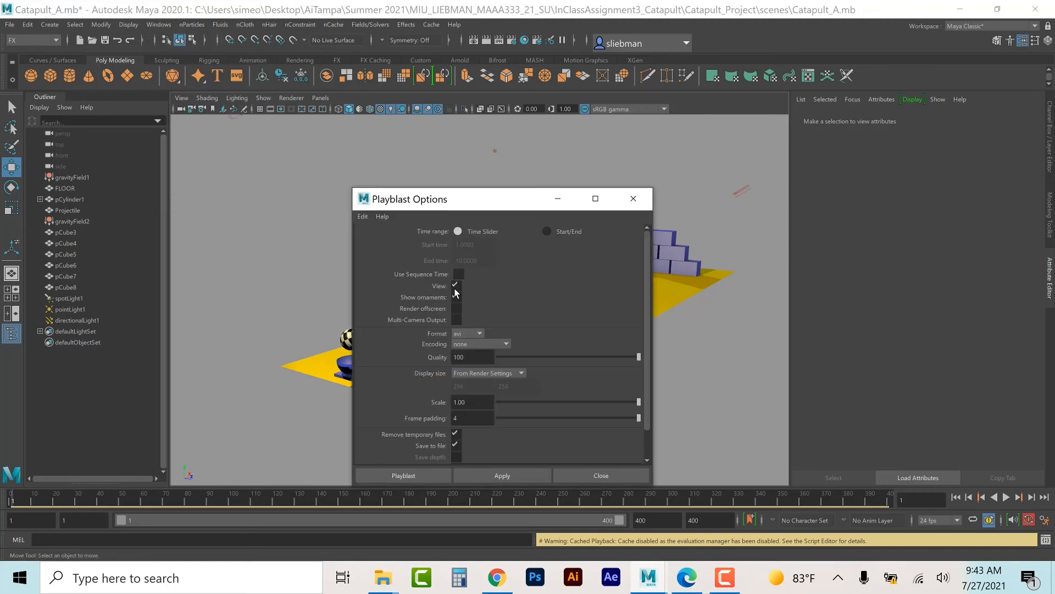
{"action": "left_click_drag", "start_coordinate": [482, 208], "coordinate": [497, 118]}
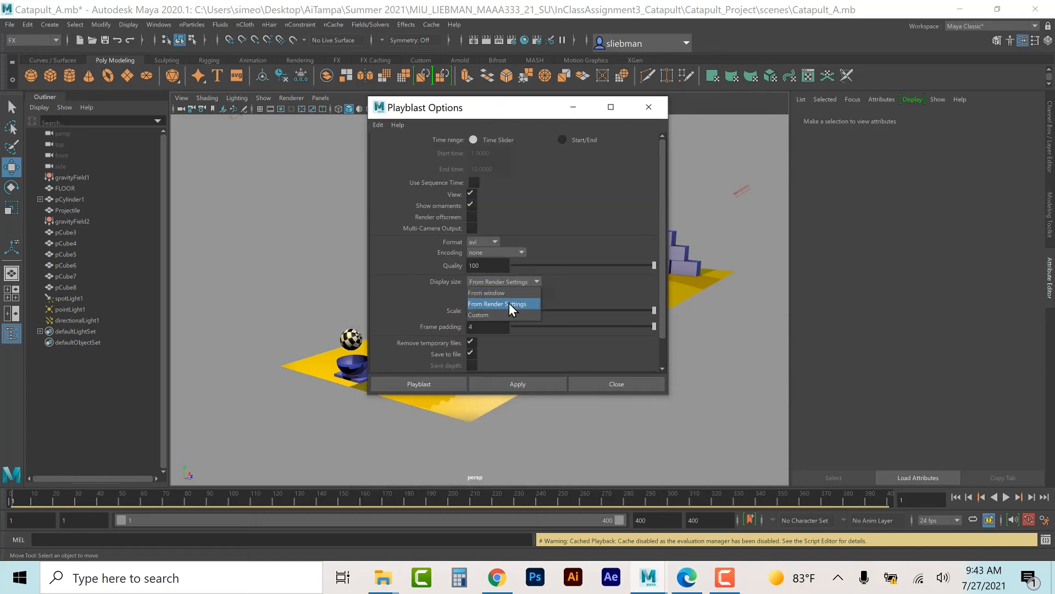
{"action": "left_click", "coordinate": [509, 303]}
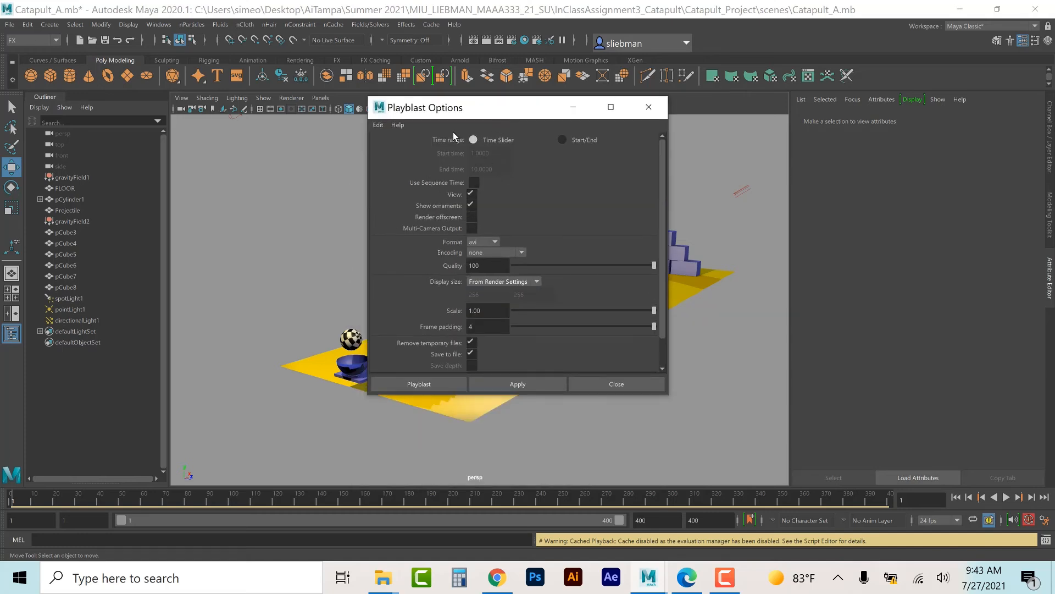
- In the Render Settings, set the image format to Targa (tga) and the frame/animation extension to name_#.ext
{"action": "left_click", "coordinate": [515, 41]}
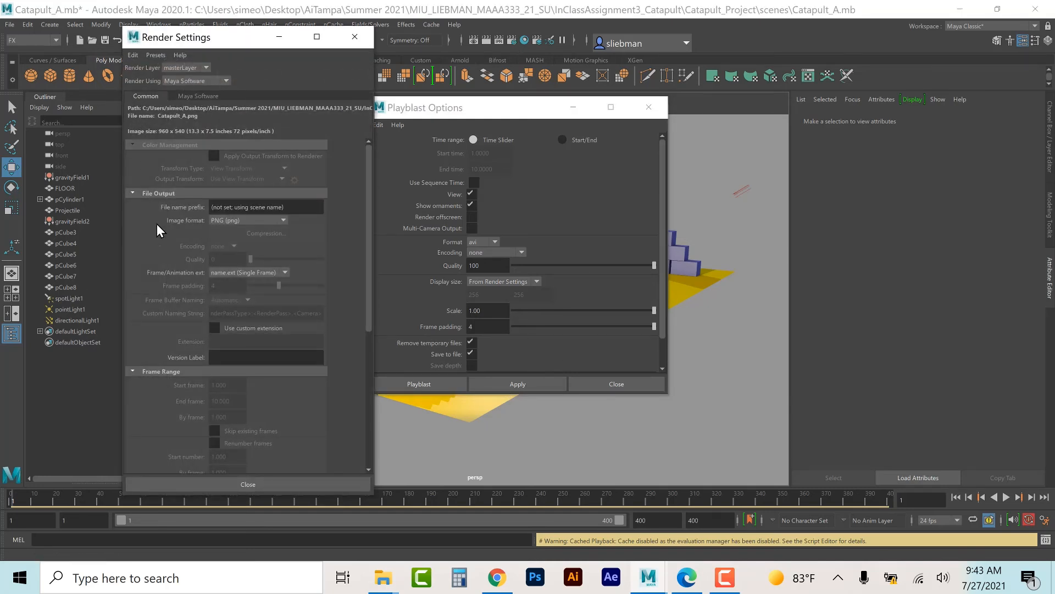
{"action": "left_click", "coordinate": [259, 220]}
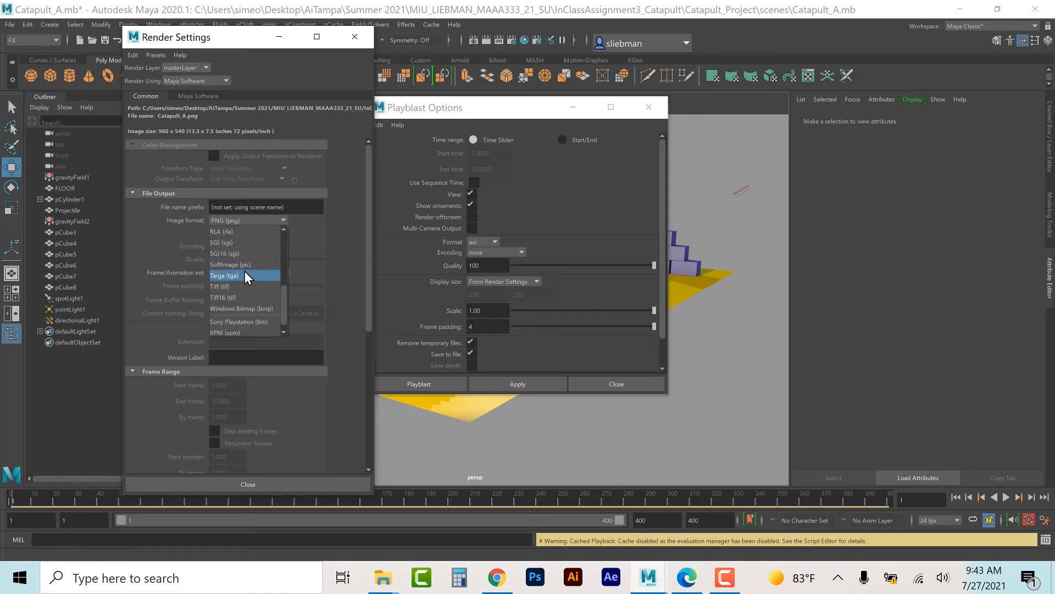
{"action": "left_click", "coordinate": [245, 275]}
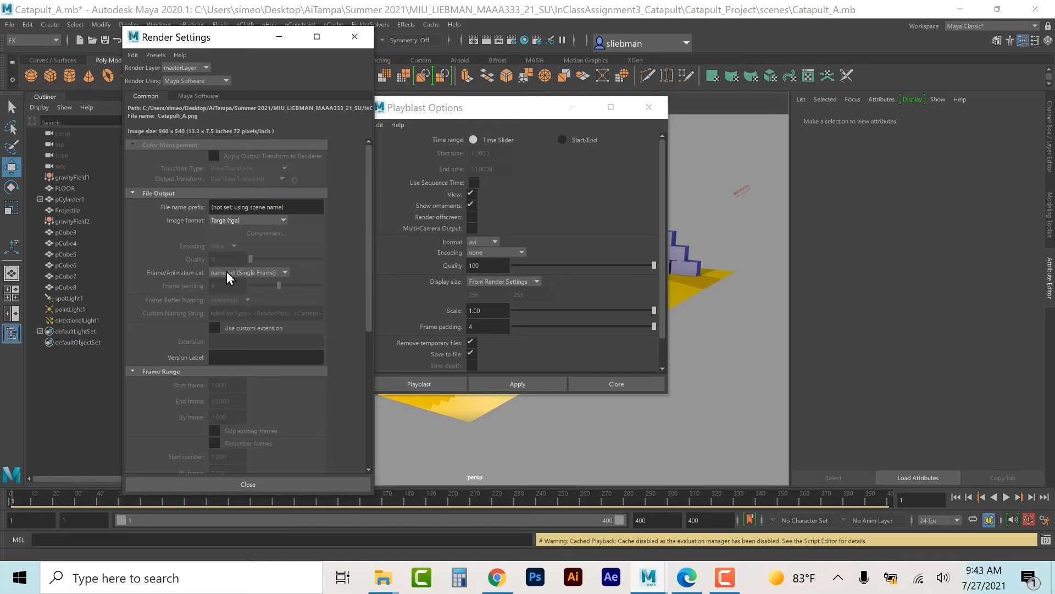
{"action": "left_click", "coordinate": [254, 273]}
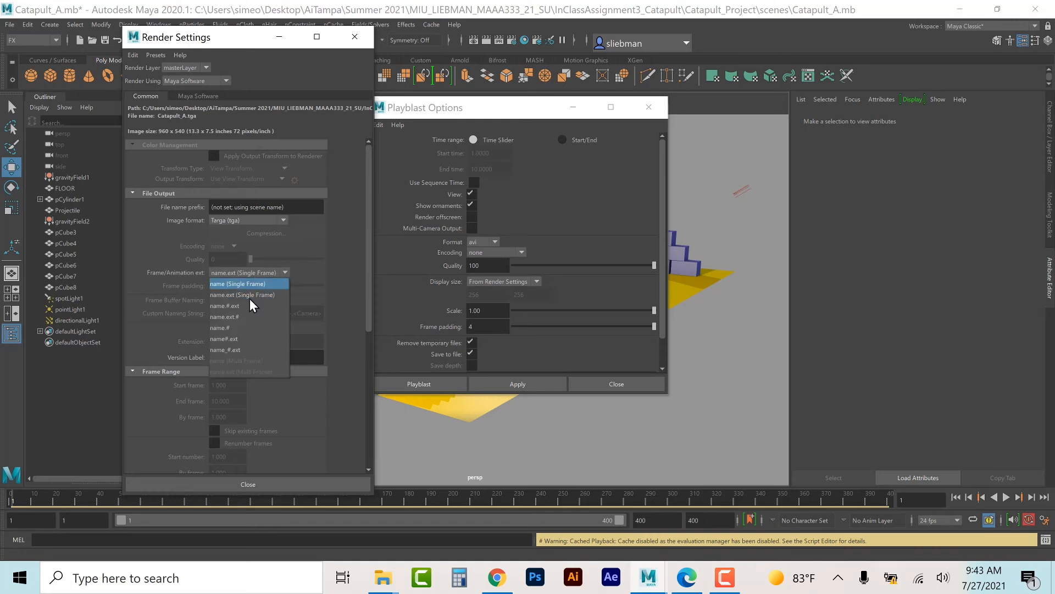
{"action": "left_click", "coordinate": [242, 348]}
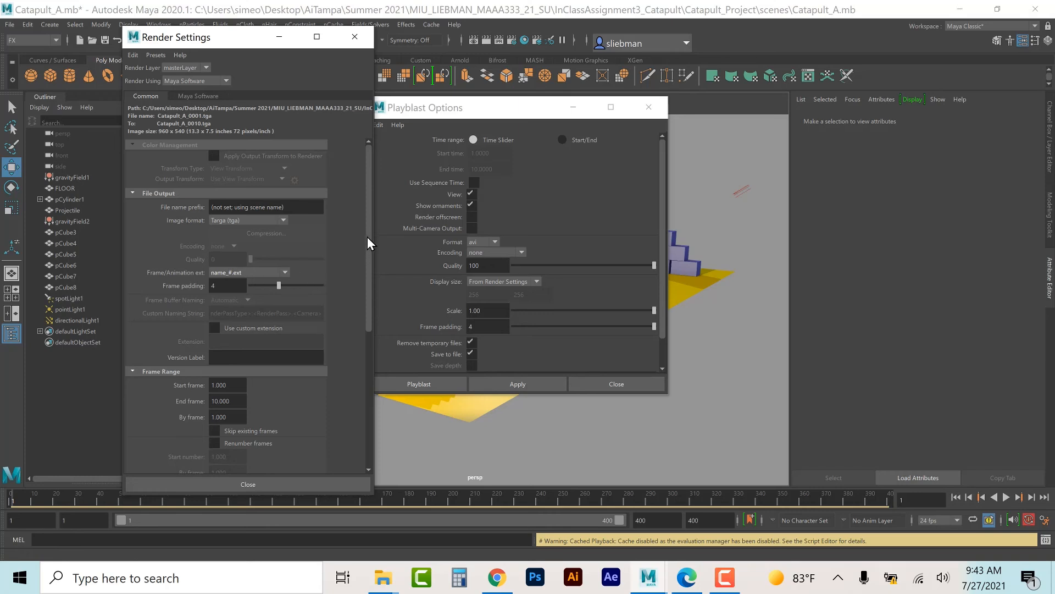
- Set the render end frame to 400 and the image size preset to HD 1080
{"action": "left_click_drag", "start_coordinate": [367, 237], "coordinate": [377, 322]}
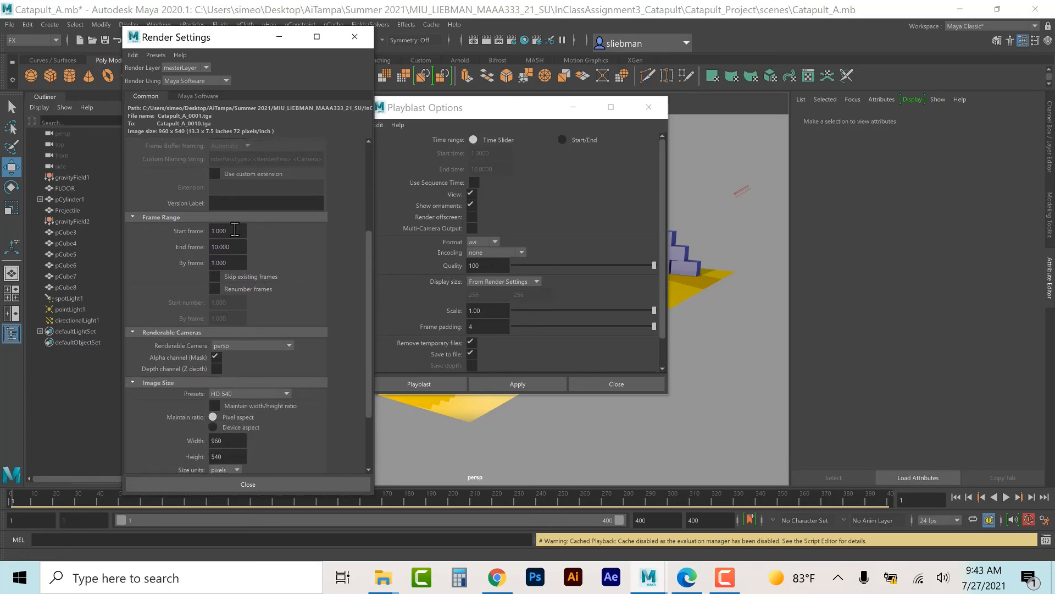
{"action": "left_click", "coordinate": [236, 247]}
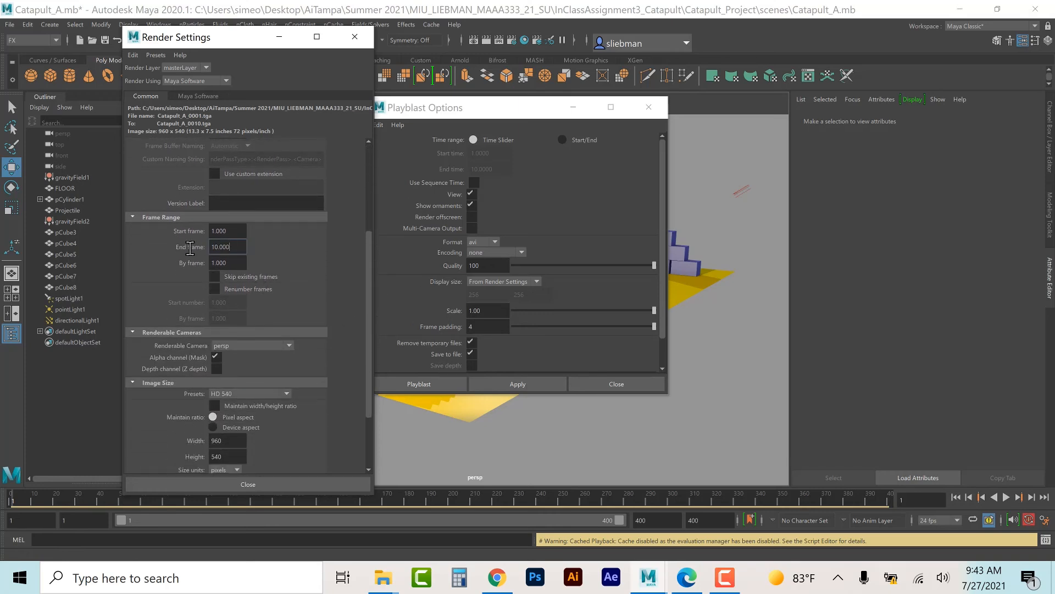
{"action": "double_click", "coordinate": [230, 247]}
{"action": "type", "text": "40"}
{"action": "left_click", "coordinate": [283, 394]}
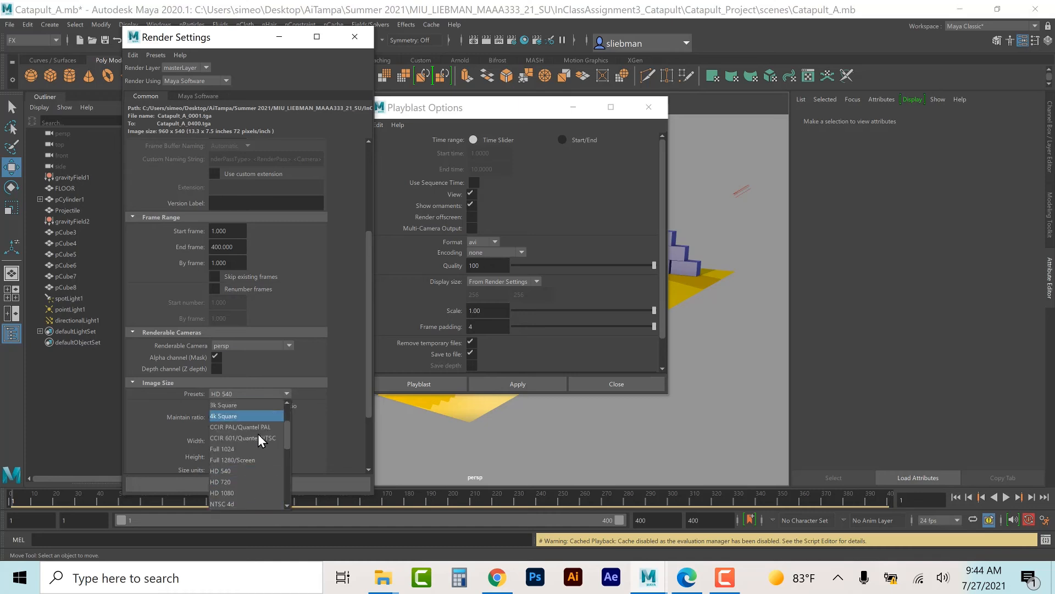
{"action": "left_click", "coordinate": [228, 493]}
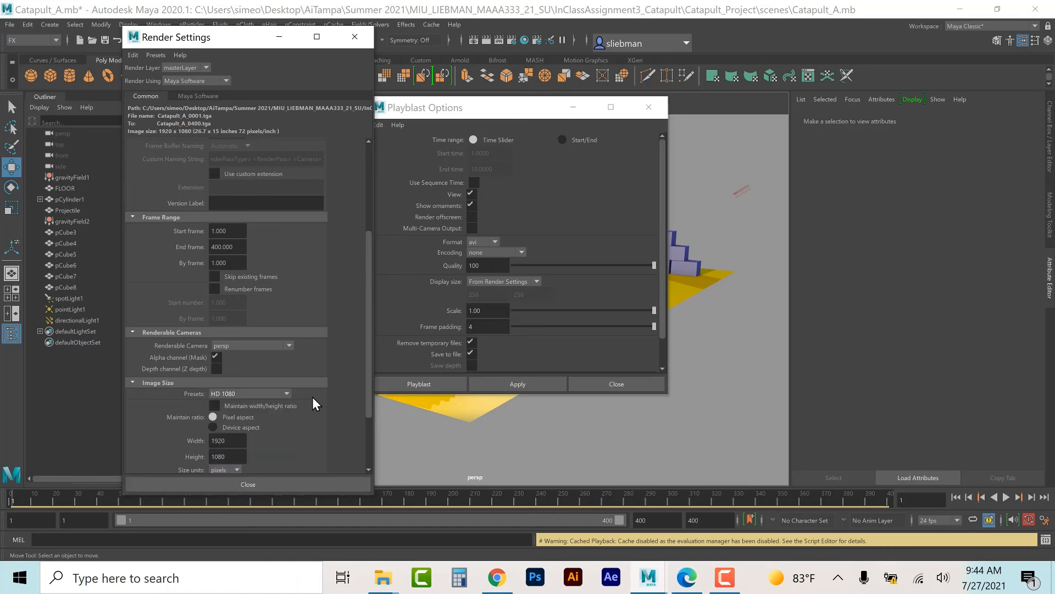
{"action": "left_click_drag", "start_coordinate": [366, 329], "coordinate": [328, 428]}
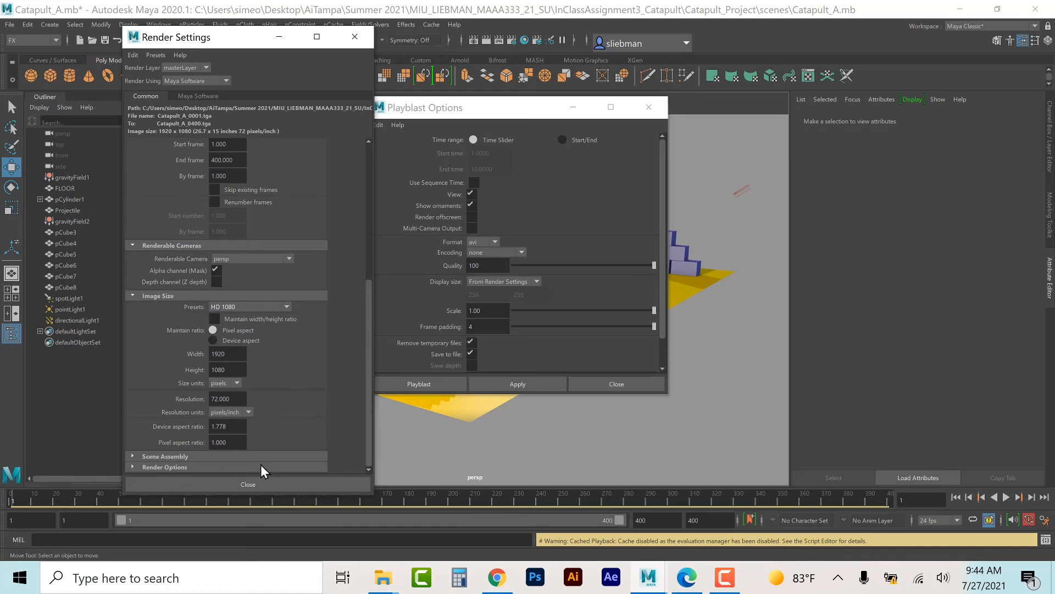
- Set the edge anti-aliasing in the Maya Software render settings to High quality
{"action": "left_click", "coordinate": [193, 96]}
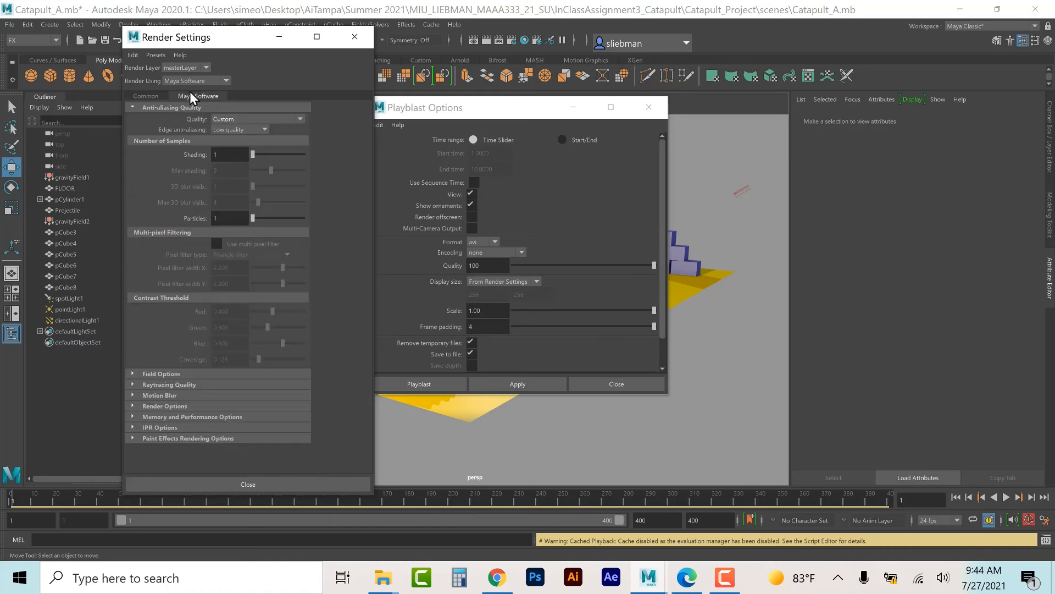
{"action": "left_click", "coordinate": [255, 130]}
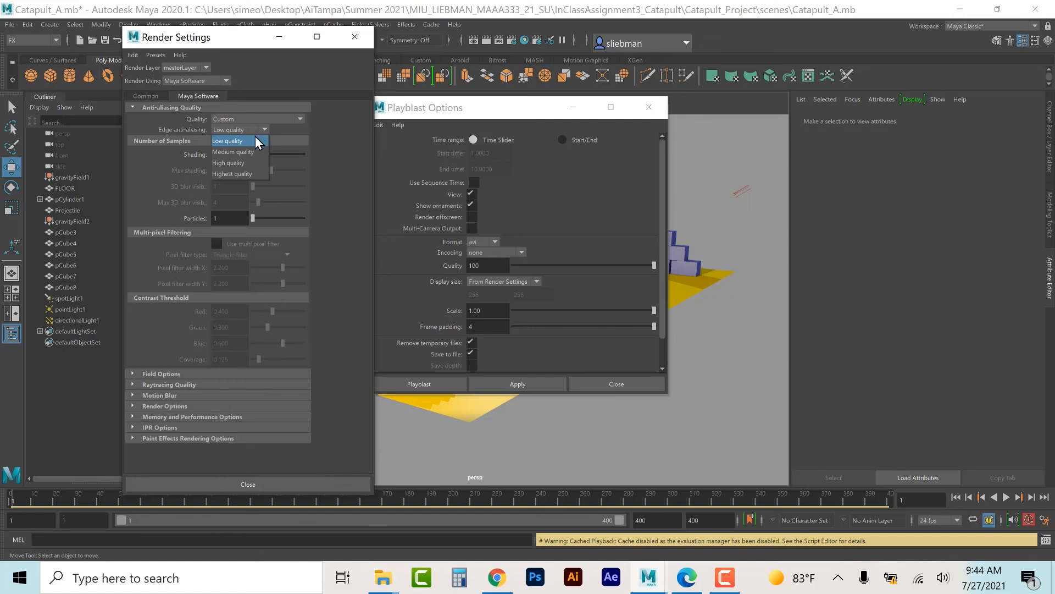
{"action": "left_click", "coordinate": [250, 160]}
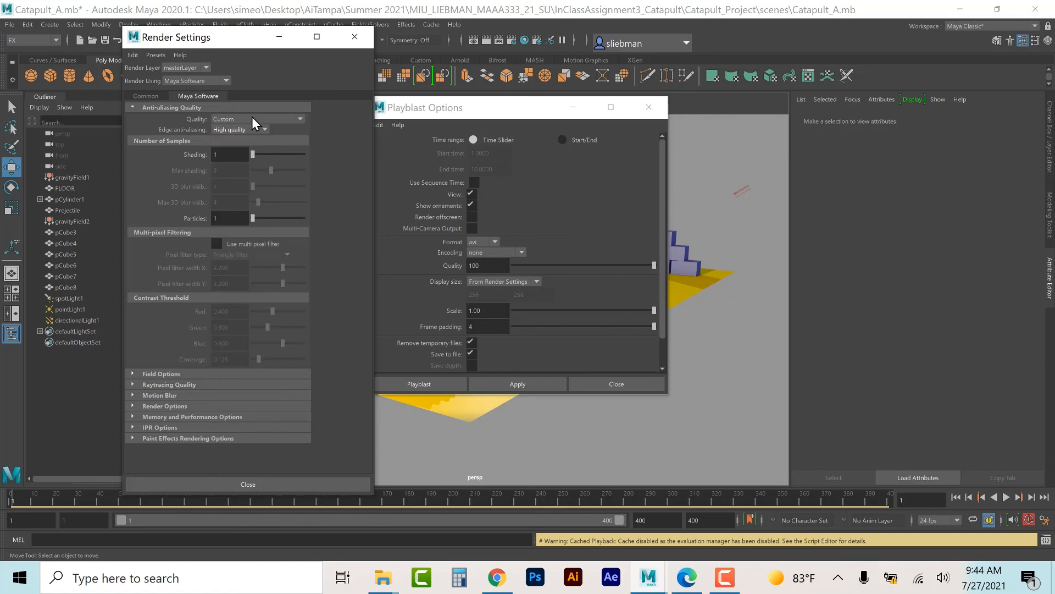
- Enable raytracing and motion blur for the Maya Software renderer and close the Render Settings
{"action": "left_click", "coordinate": [155, 384]}
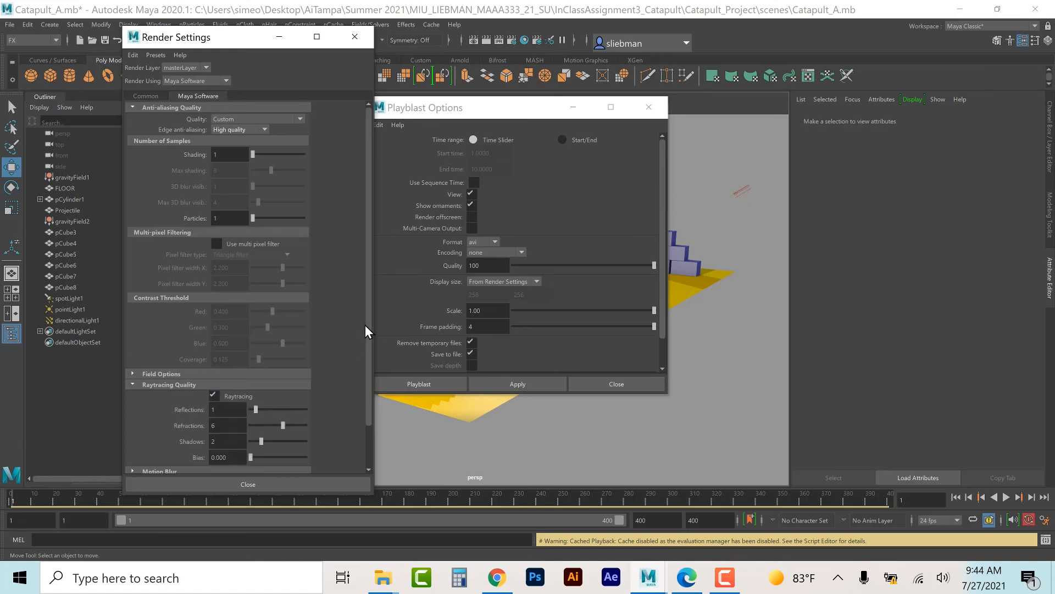
{"action": "scroll", "coordinate": [368, 363], "scroll_direction": "down", "scroll_amount": 2}
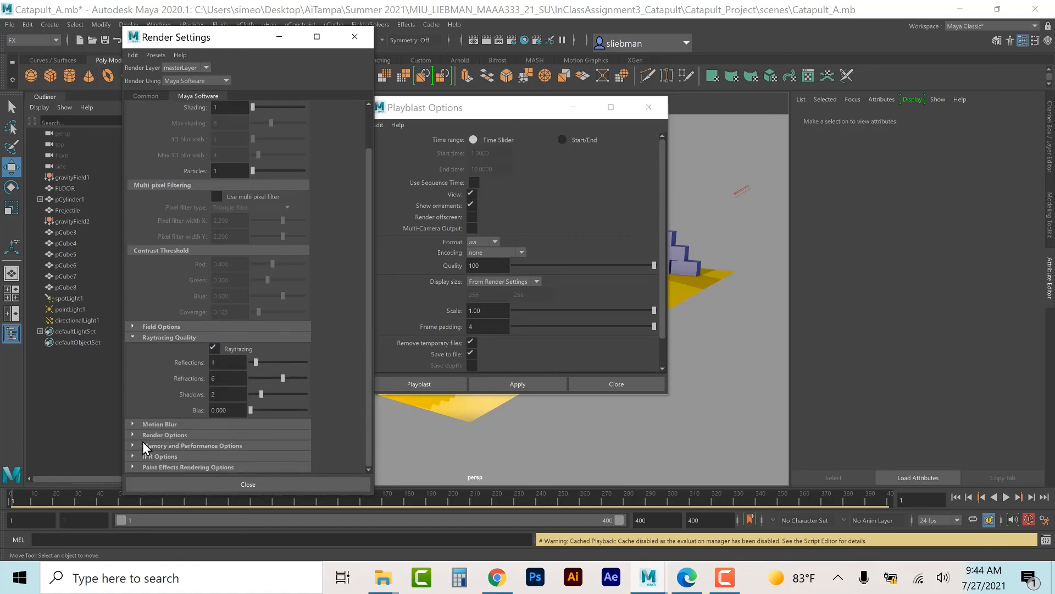
{"action": "left_click", "coordinate": [150, 425]}
{"action": "left_click", "coordinate": [214, 435]}
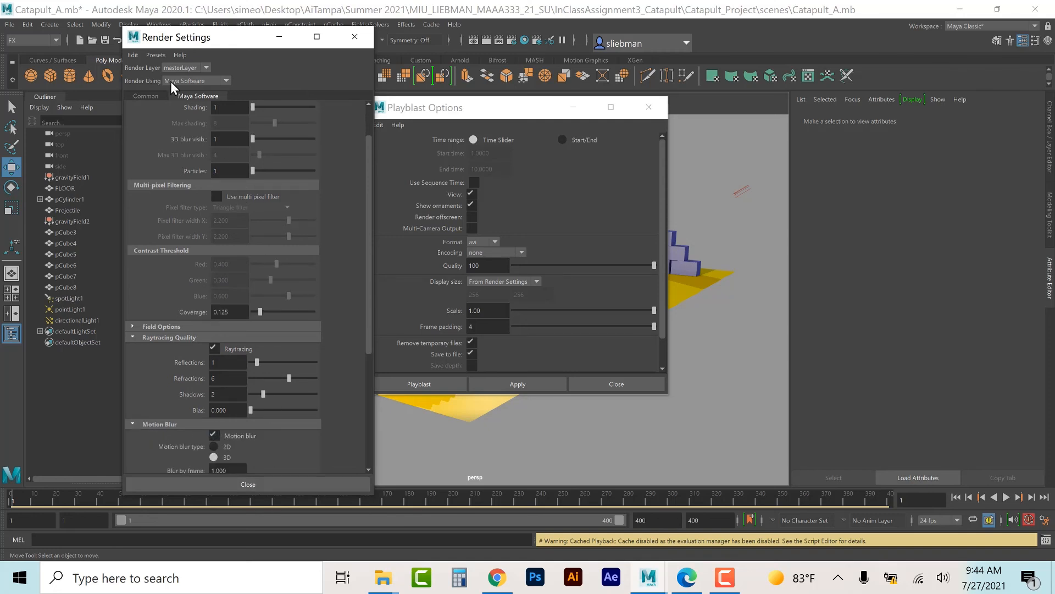
{"action": "left_click", "coordinate": [246, 484]}
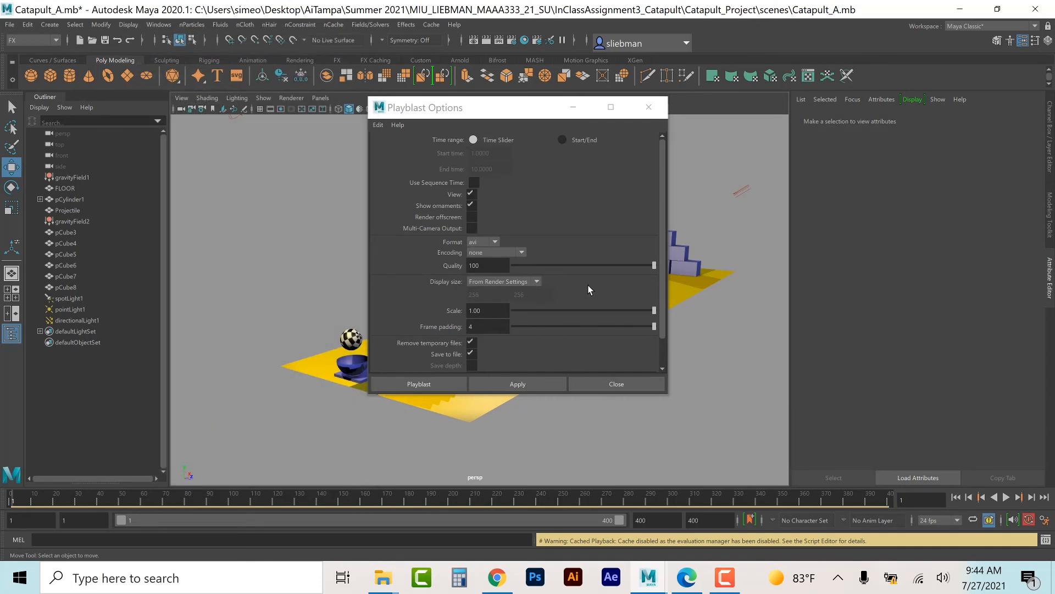
- Name the playblast movie file Catapult_playblast and run the playblast
{"action": "scroll", "coordinate": [588, 290], "scroll_direction": "down", "scroll_amount": 2}
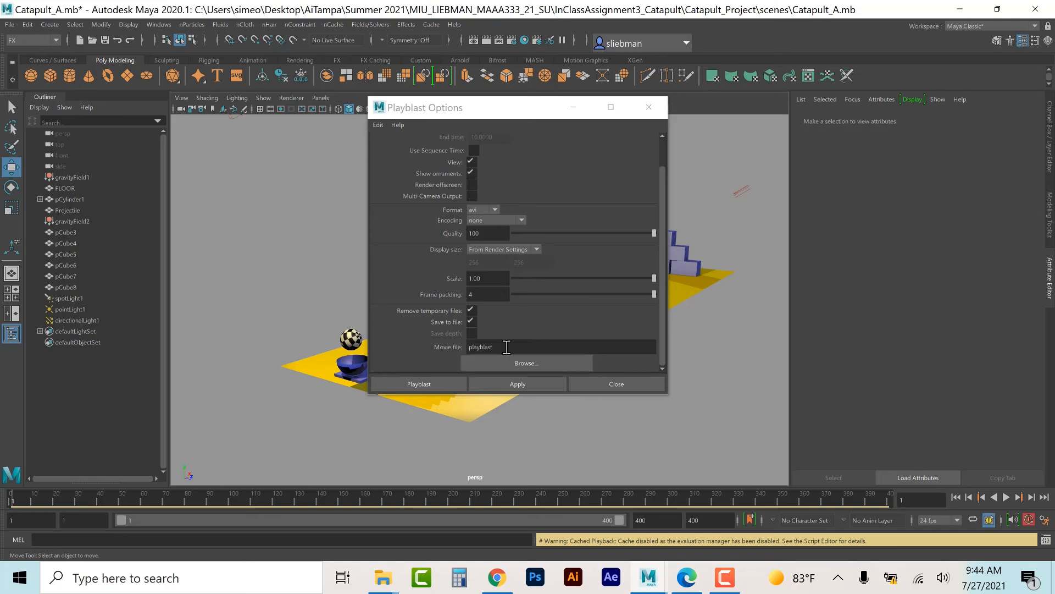
{"action": "left_click", "coordinate": [507, 347]}
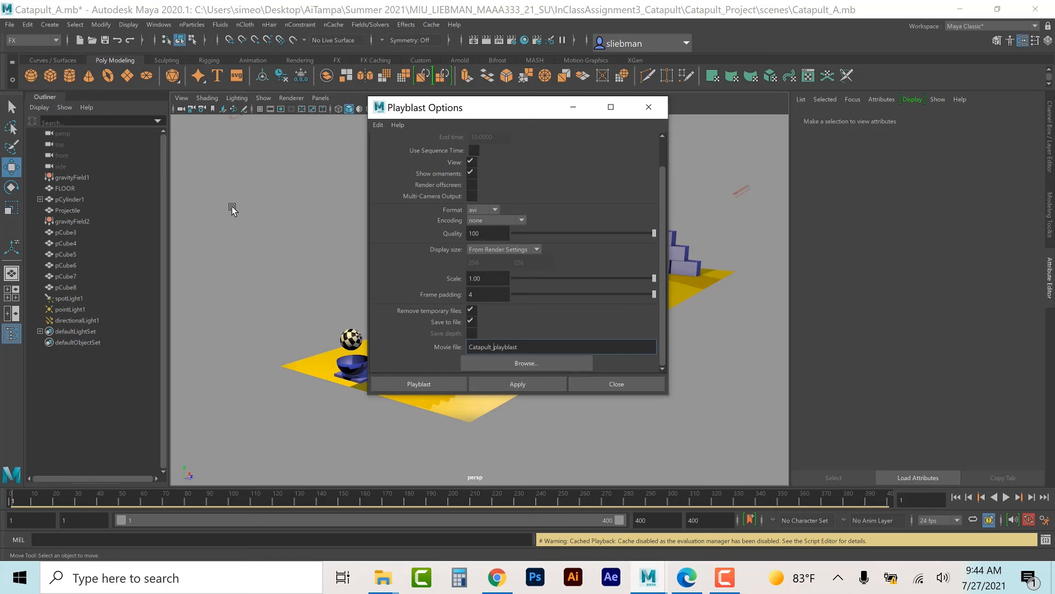
{"action": "left_click", "coordinate": [408, 384]}
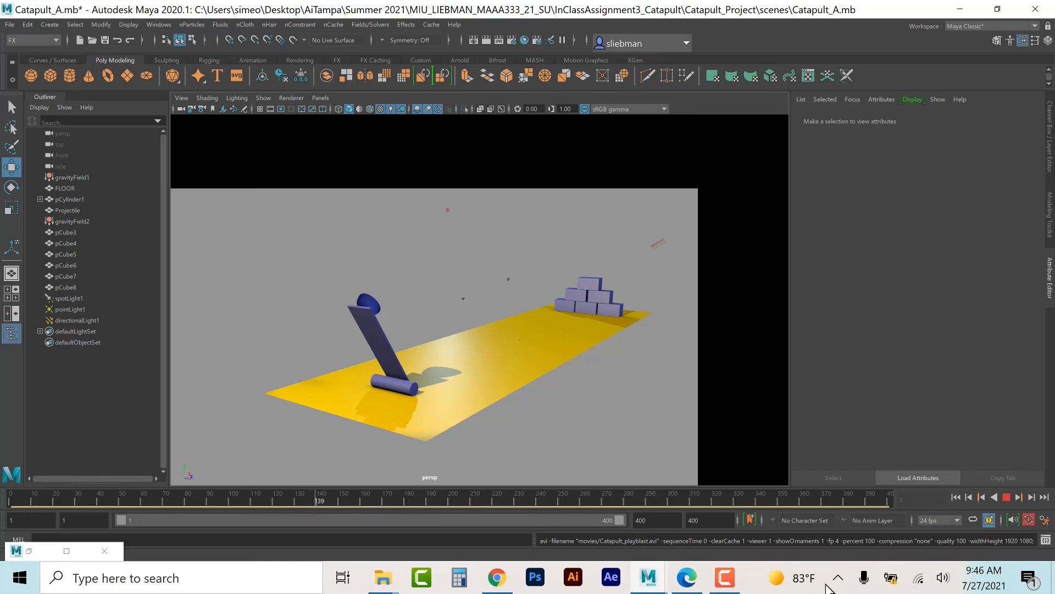
- Close the finished playblast video and return the scene's timeline to frame 1
{"action": "left_click", "coordinate": [725, 583]}
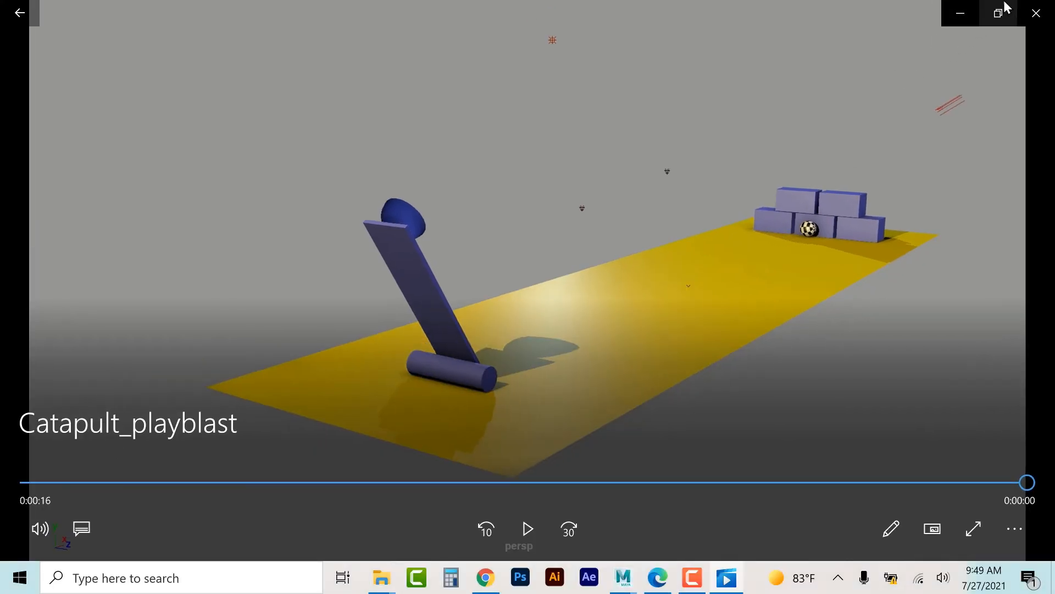
{"action": "left_click", "coordinate": [1044, 17]}
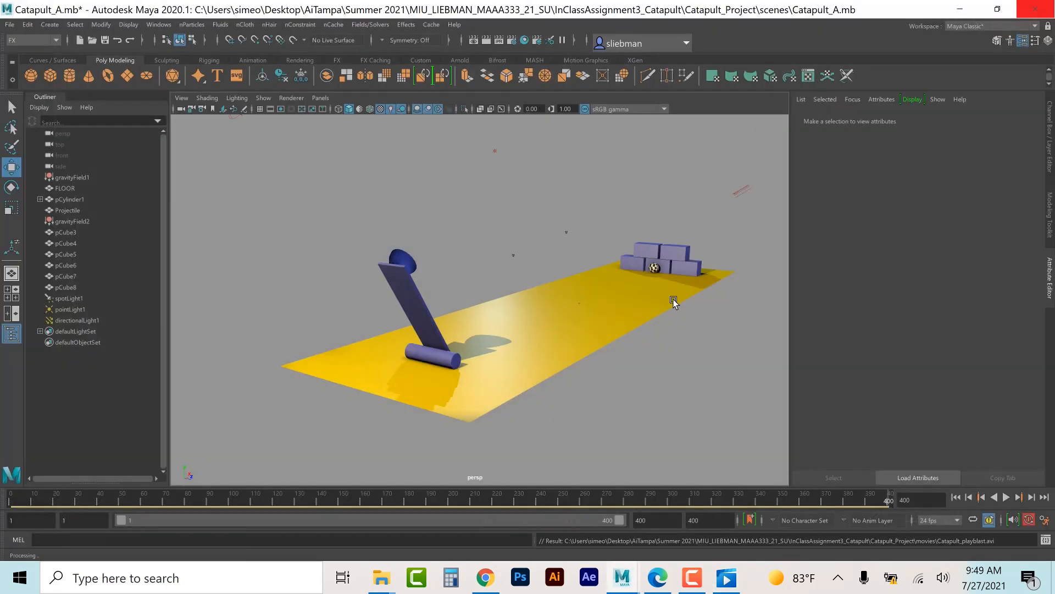
{"action": "left_click", "coordinate": [956, 498]}
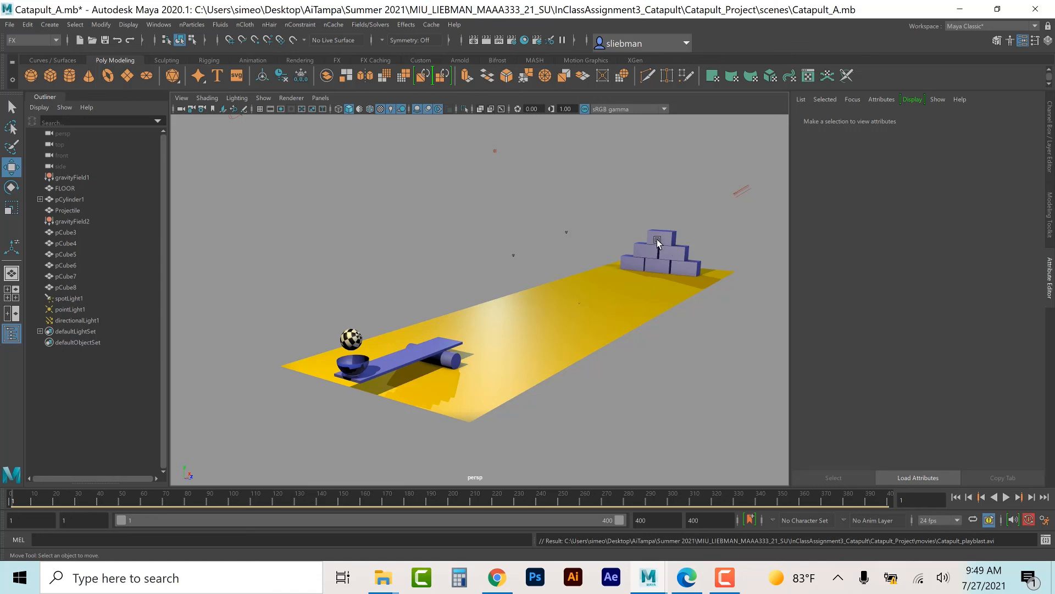
- Raise the rigid-body bounciness of pCube7 in the wall's middle row
{"action": "left_click", "coordinate": [654, 253]}
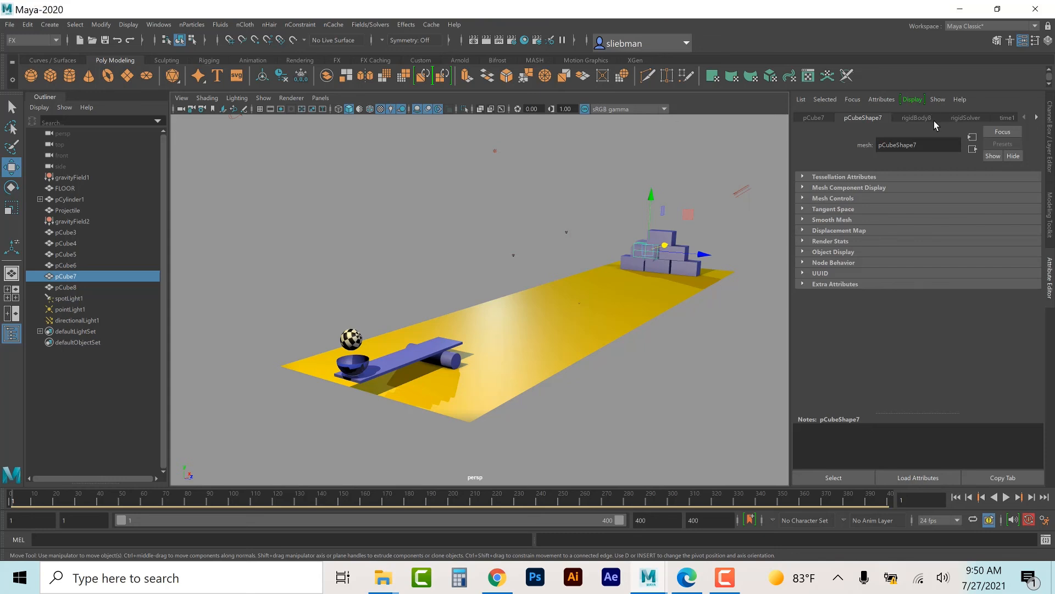
{"action": "left_click", "coordinate": [935, 120]}
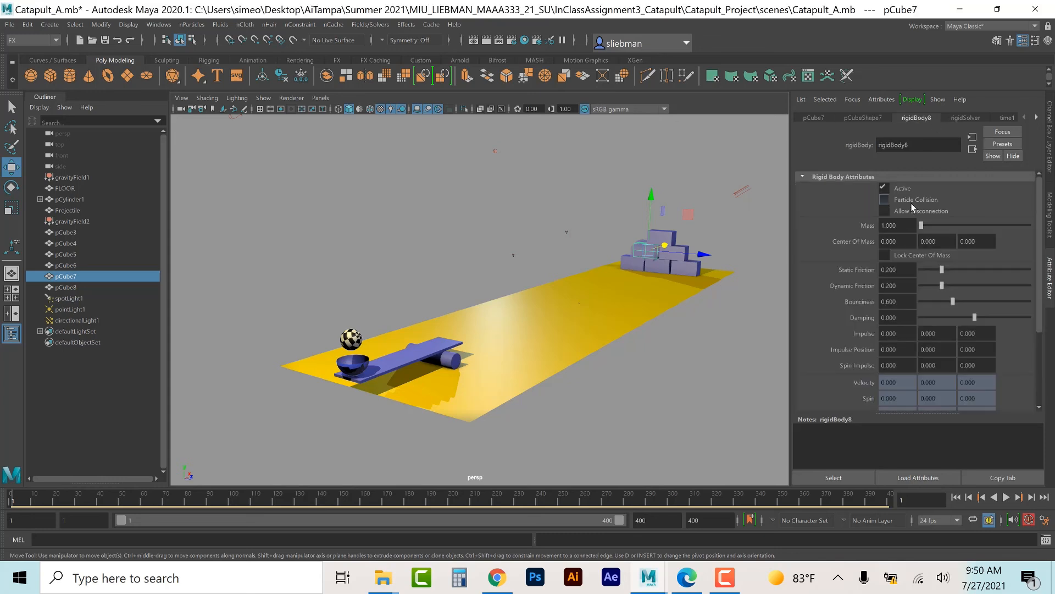
{"action": "left_click", "coordinate": [974, 301]}
- Set the rigid-body mass of pCube6 in the wall's middle row to 0.5
{"action": "key", "text": "Right"}
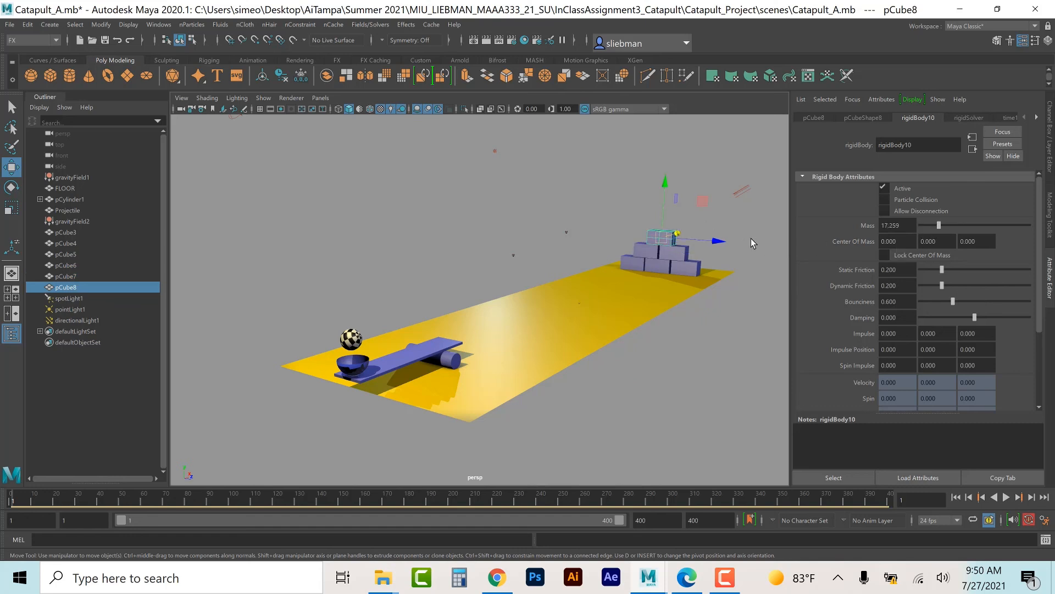
{"action": "key", "text": "Left"}
{"action": "key", "text": "Left"}
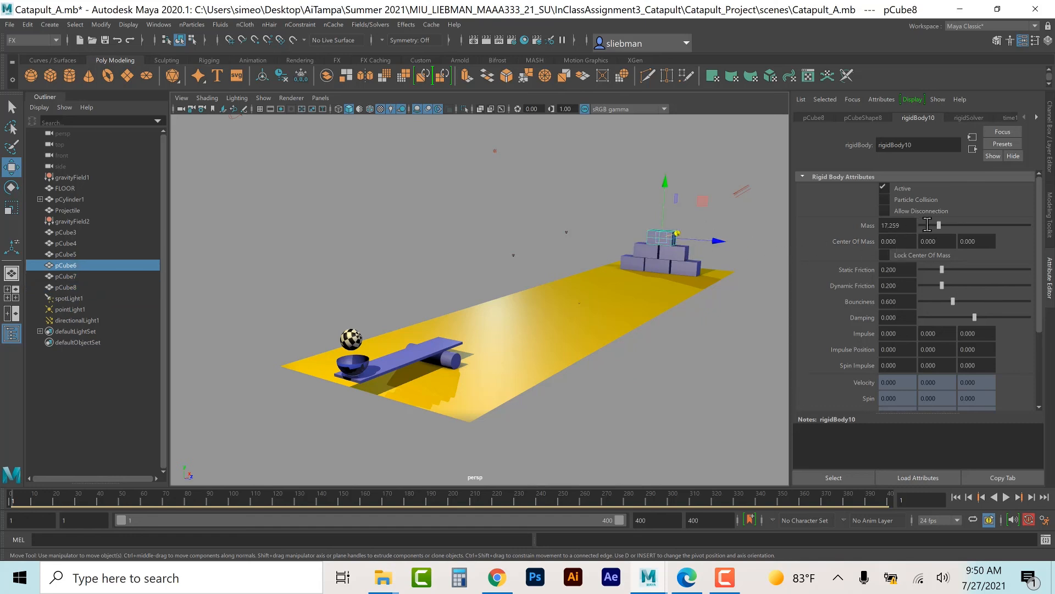
{"action": "left_click_drag", "start_coordinate": [911, 224], "coordinate": [831, 226]}
{"action": "double_click", "coordinate": [909, 222]}
{"action": "type", "text": ".5"}
{"action": "key", "text": "Return"}
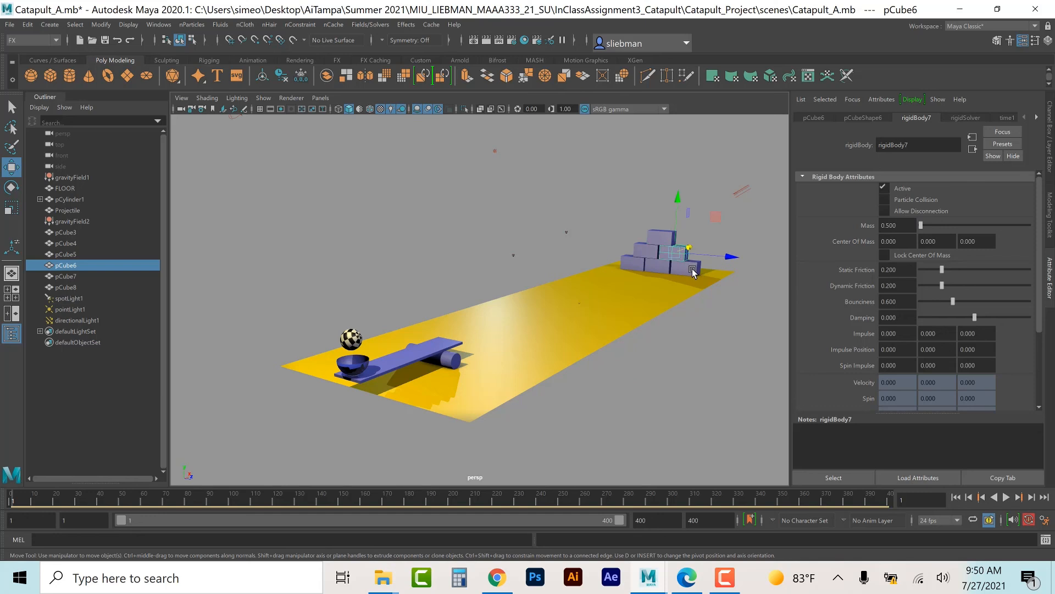
- Raise the dynamic friction and bounciness of the bottom-row block pCube5, deselect it and save the scene
{"action": "key", "text": "Left"}
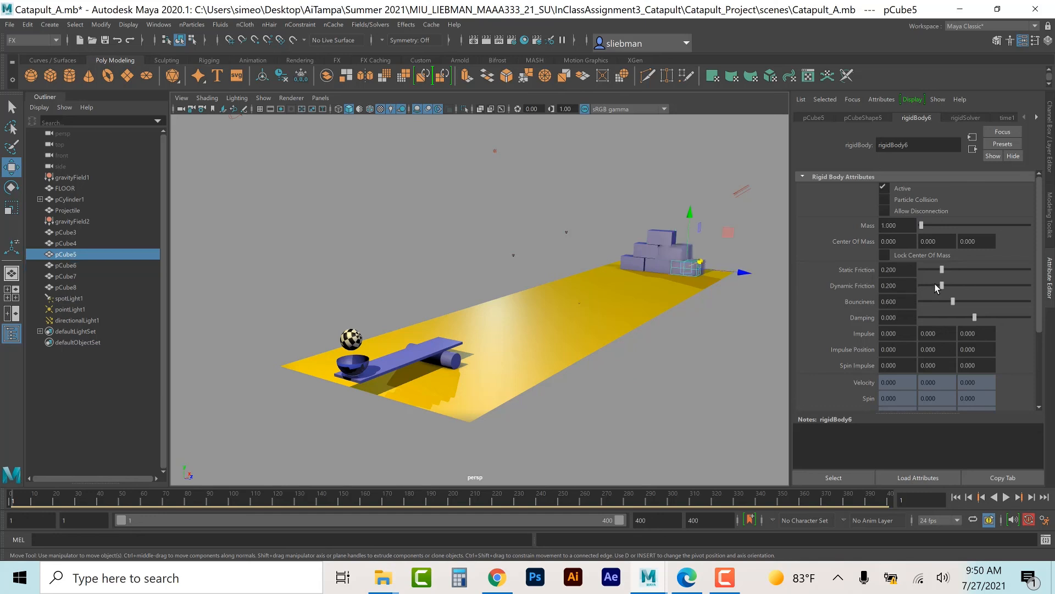
{"action": "left_click_drag", "start_coordinate": [935, 285], "coordinate": [946, 284]}
{"action": "left_click", "coordinate": [962, 300]}
{"action": "left_click", "coordinate": [738, 362]}
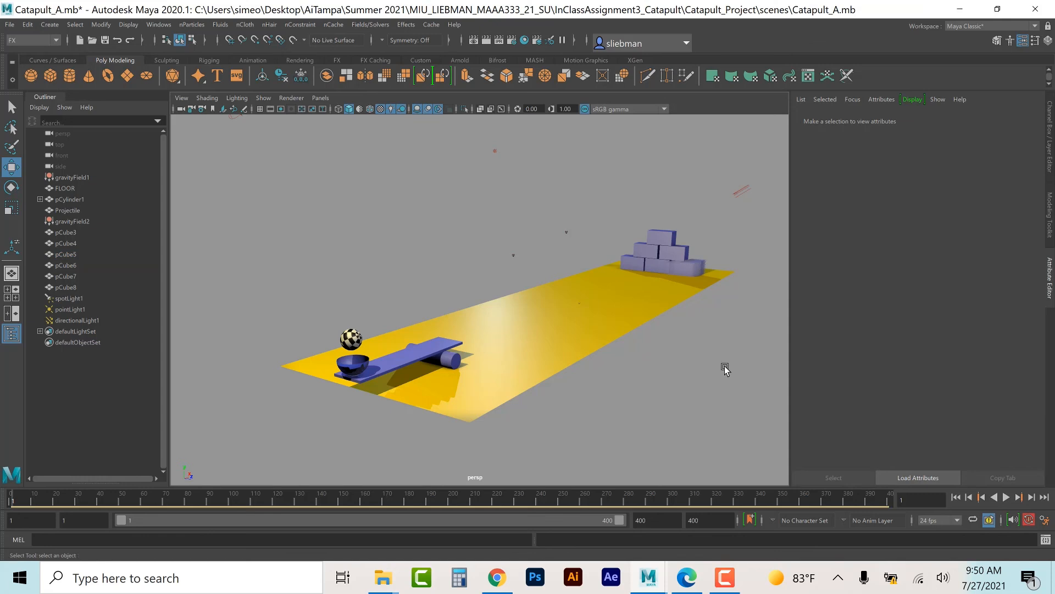
{"action": "key", "text": "ctrl+s"}
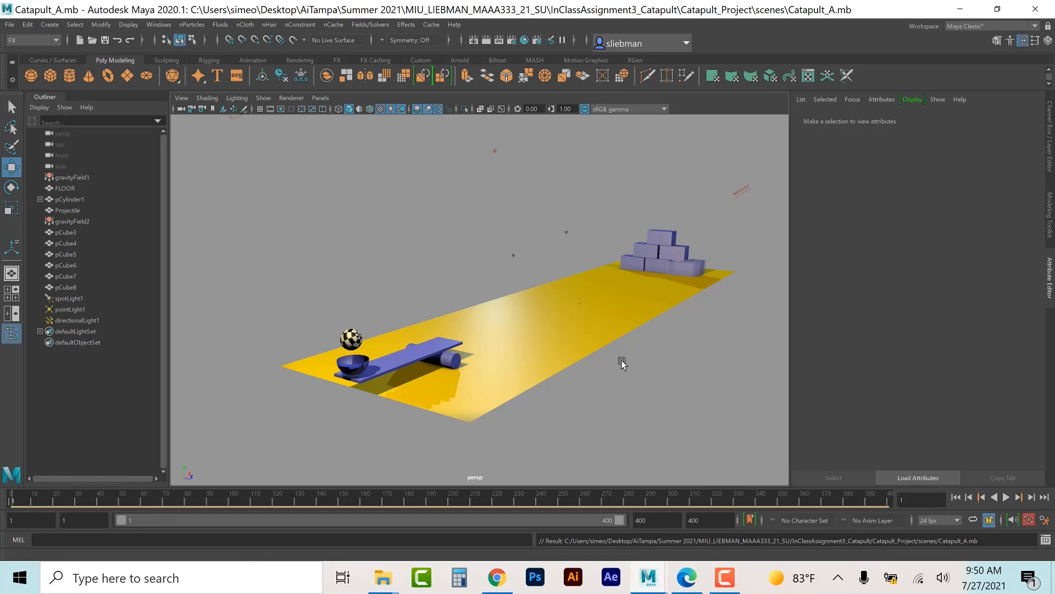
- Display the film gate for the perspective camera and compose the catapult shot against it
{"action": "left_click", "coordinate": [182, 98]}
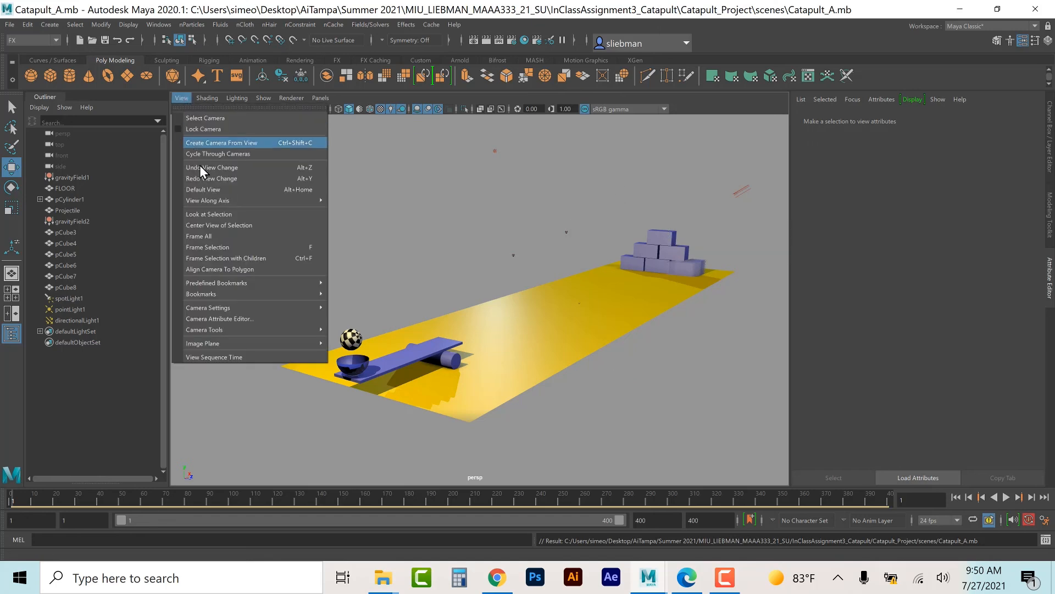
{"action": "mouse_move", "coordinate": [219, 309]}
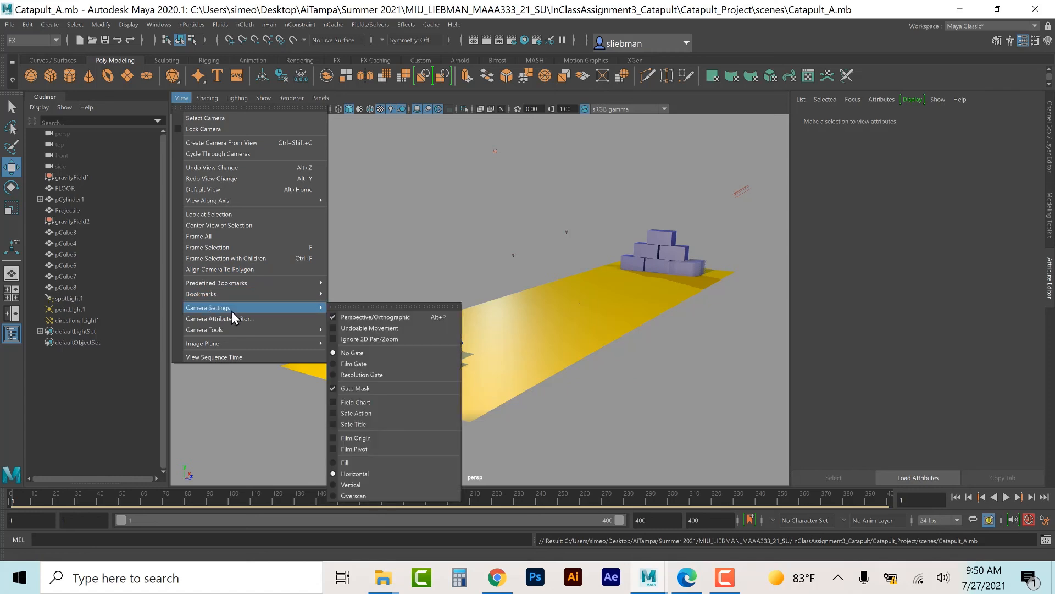
{"action": "left_click", "coordinate": [358, 364]}
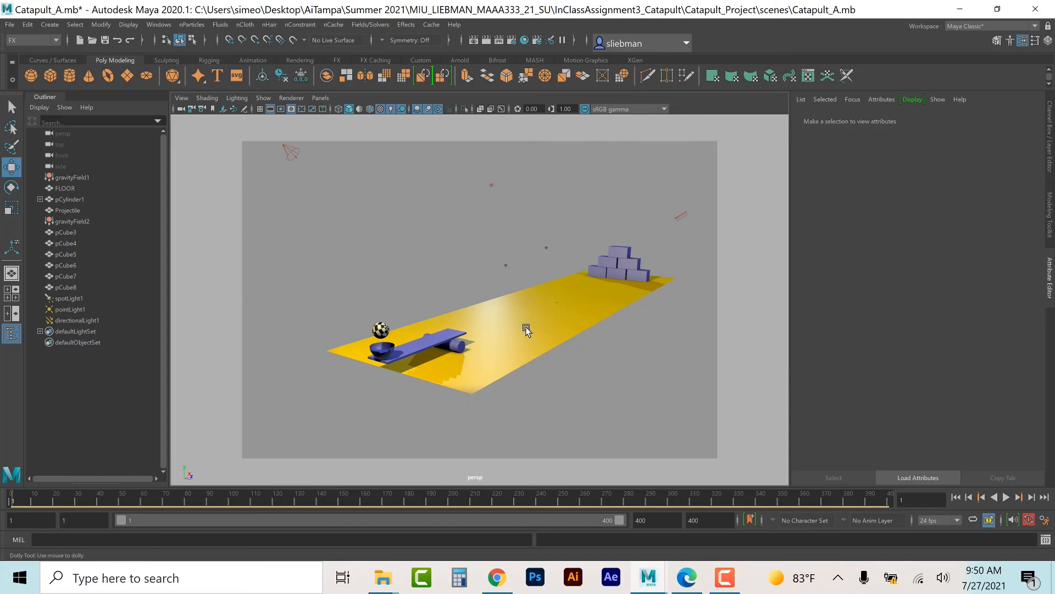
{"action": "scroll", "coordinate": [526, 327], "scroll_direction": "up", "scroll_amount": 2}
{"action": "scroll", "coordinate": [599, 374], "scroll_direction": "up", "scroll_amount": 3}
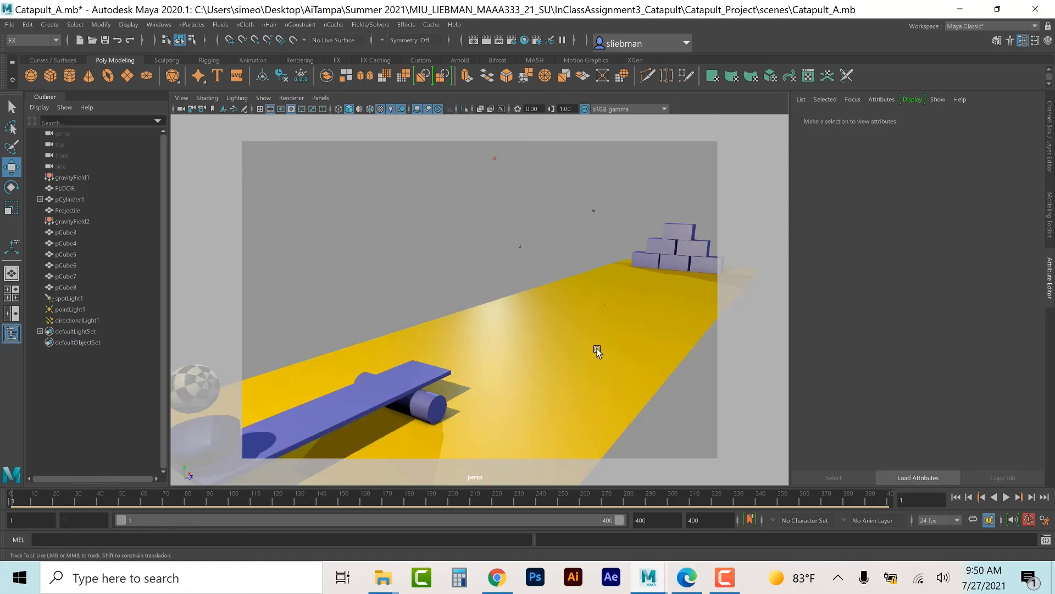
{"action": "middle_click_drag", "start_coordinate": [596, 348], "coordinate": [581, 349], "text": "alt"}
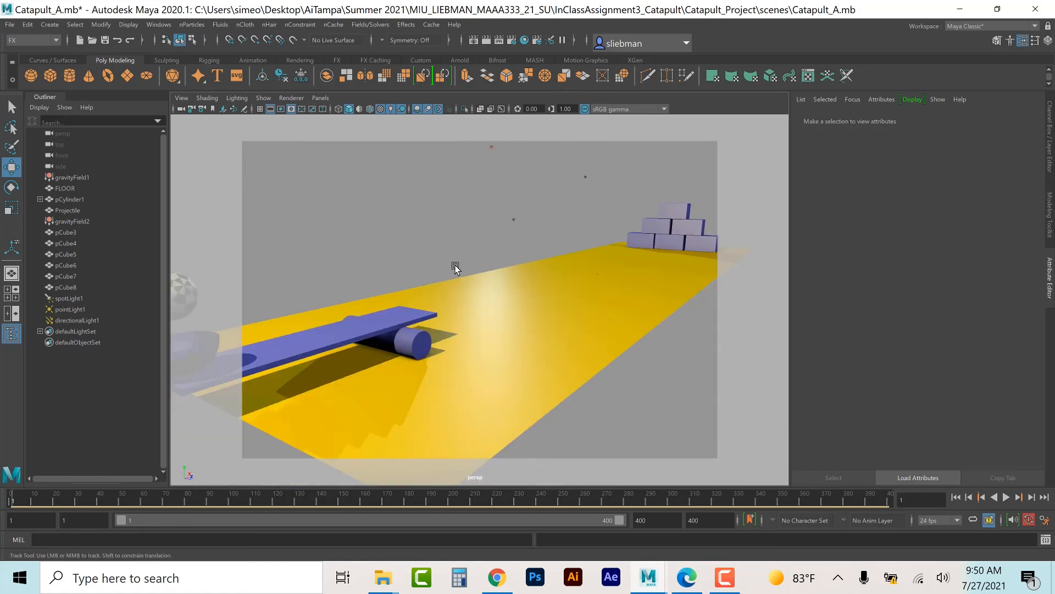
- Turn off ambient occlusion, motion blur, shadows and scene lighting in the viewport, keeping the whole floor framed inside the gate
{"action": "left_click", "coordinate": [426, 111]}
{"action": "left_click", "coordinate": [418, 112]}
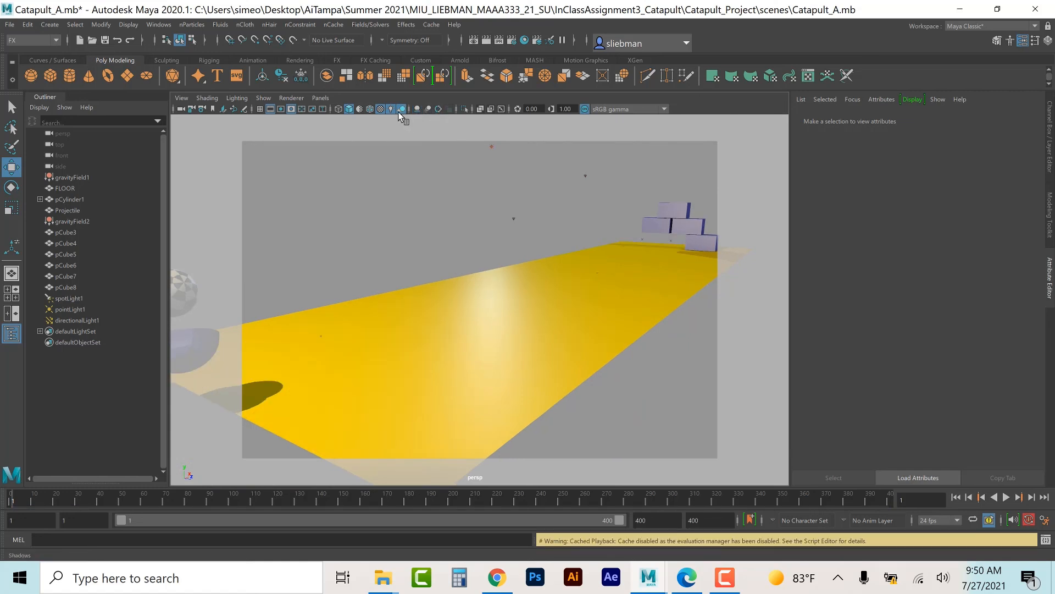
{"action": "left_click", "coordinate": [400, 112]}
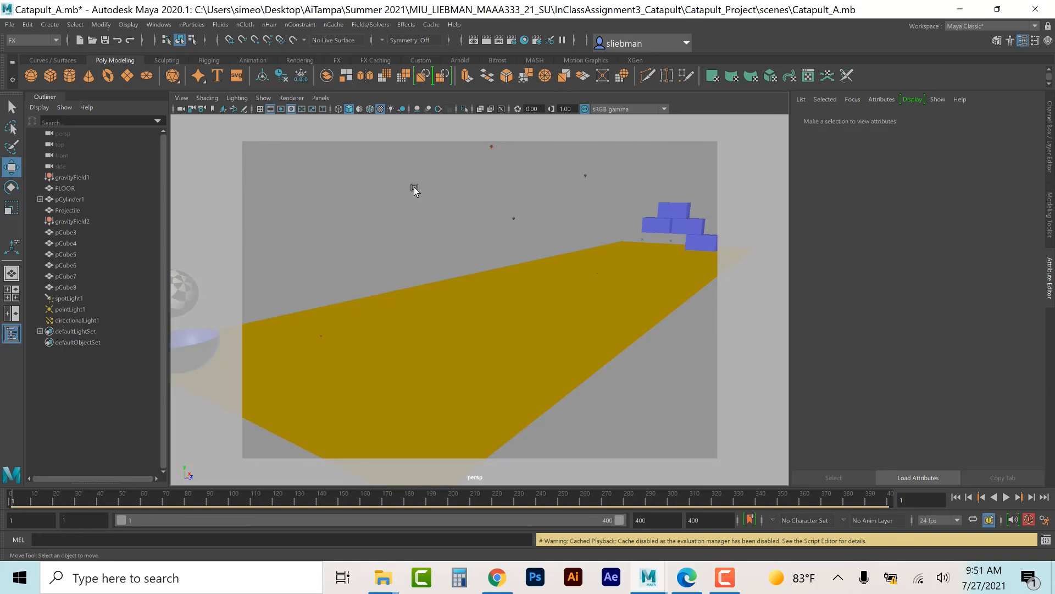
{"action": "scroll", "coordinate": [415, 190], "scroll_direction": "down", "scroll_amount": 3}
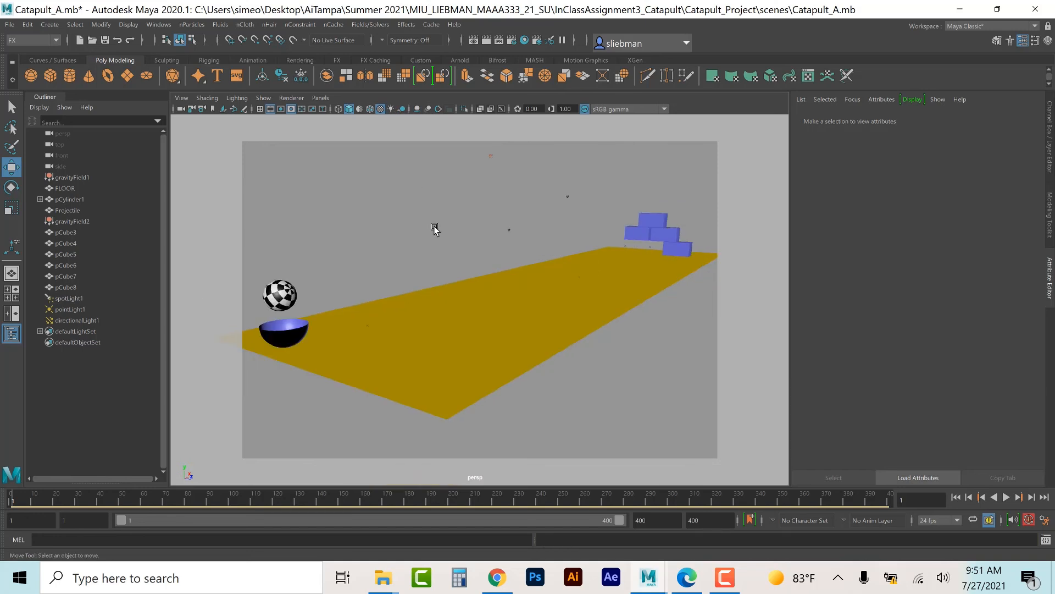
{"action": "scroll", "coordinate": [434, 226], "scroll_direction": "down", "scroll_amount": 1}
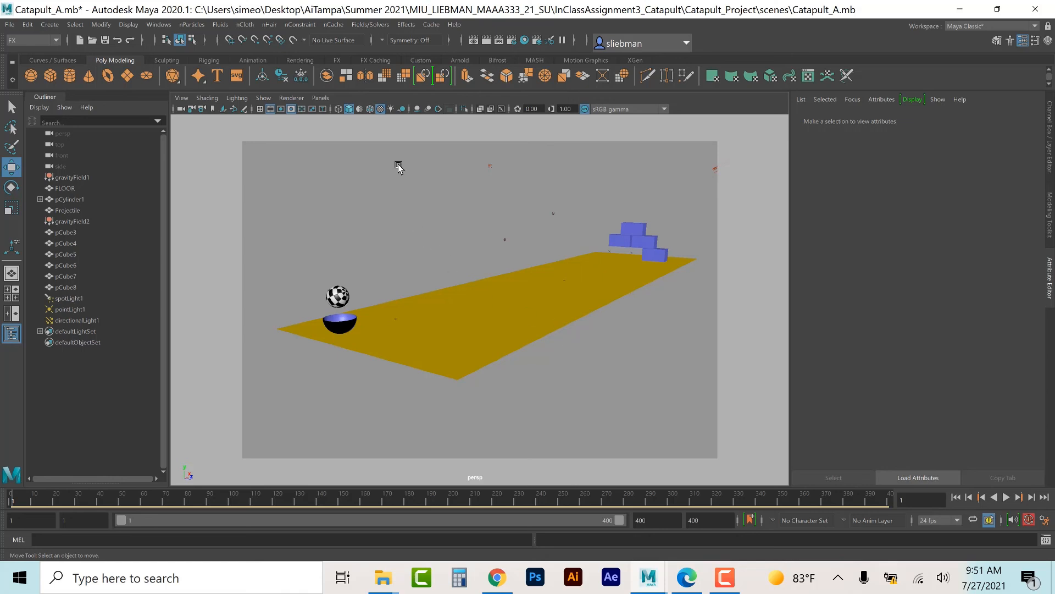
- Switch to the Rendering menu set and start a batch render of the catapult animation
{"action": "left_click", "coordinate": [41, 40]}
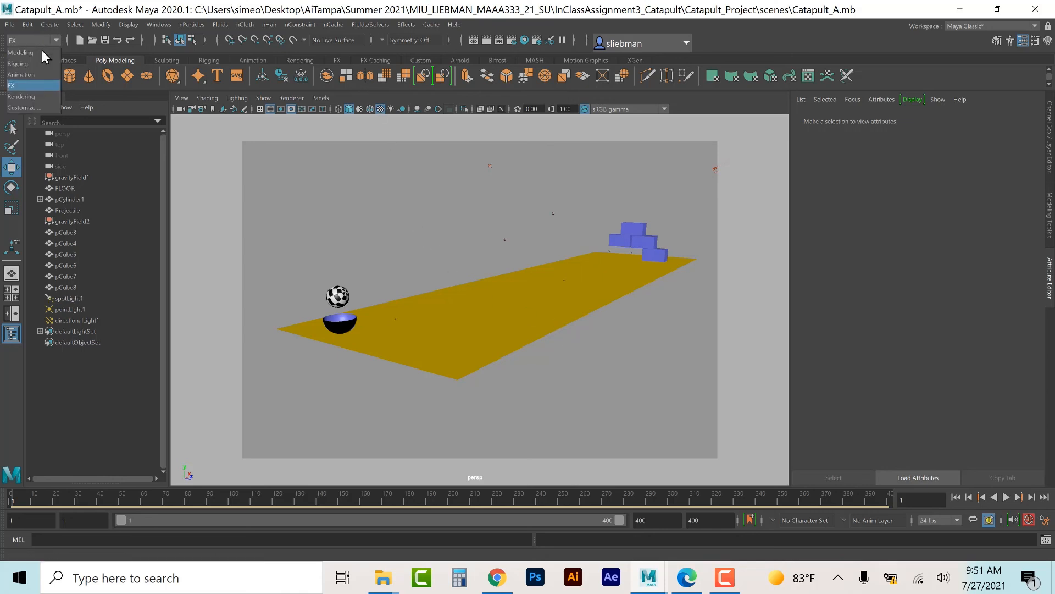
{"action": "left_click", "coordinate": [32, 97]}
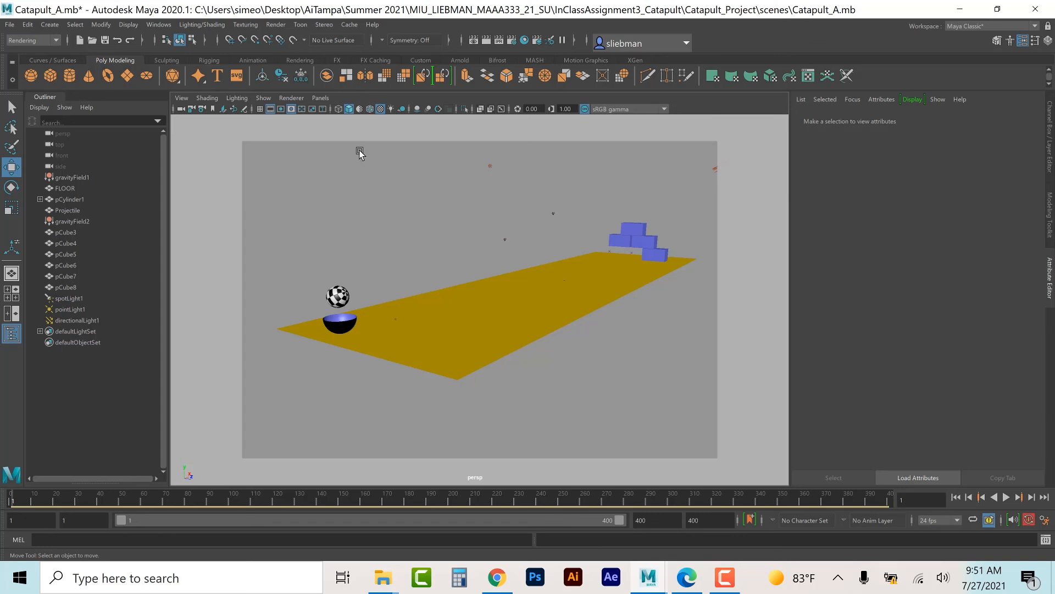
{"action": "left_click", "coordinate": [274, 25]}
{"action": "left_click", "coordinate": [311, 190]}
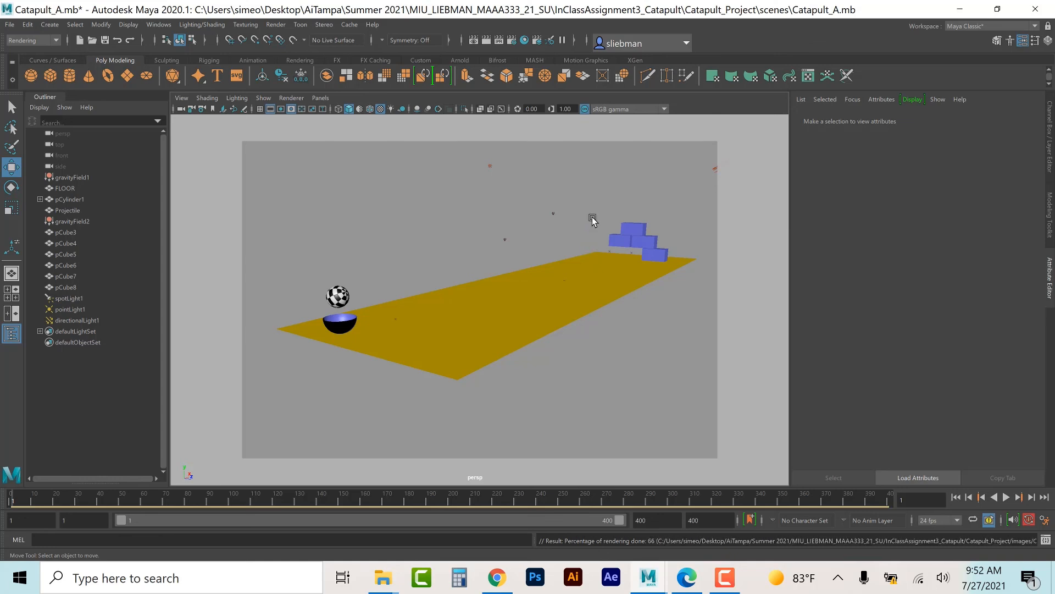
- Open the rendered image sequence for viewing, starting from Catapult_A_0001.tga in the project's images folder
{"action": "left_click", "coordinate": [11, 25]}
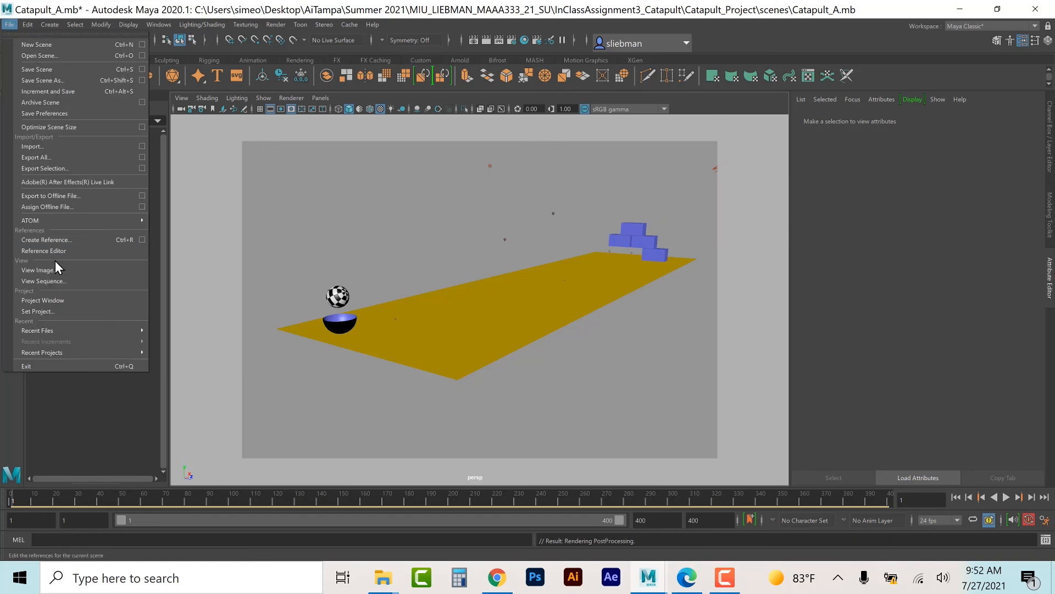
{"action": "left_click", "coordinate": [59, 280]}
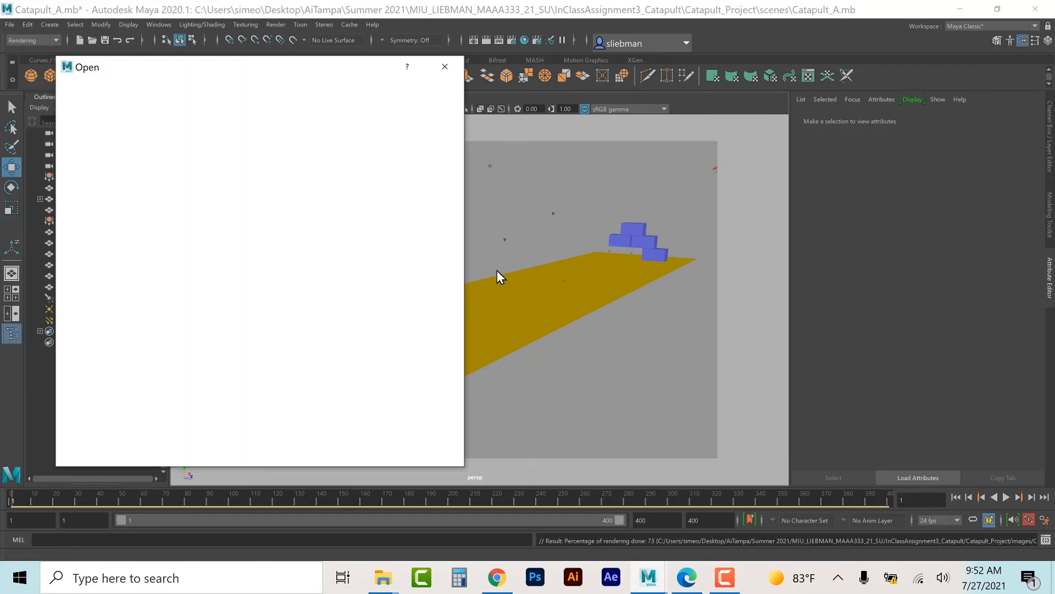
{"action": "left_click", "coordinate": [150, 126]}
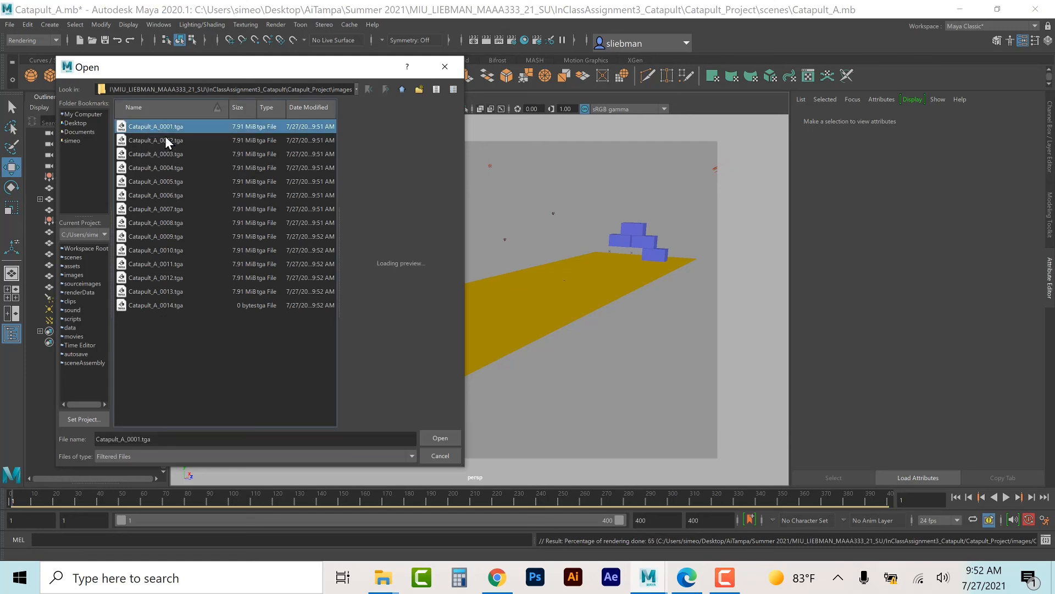
{"action": "left_click", "coordinate": [437, 438]}
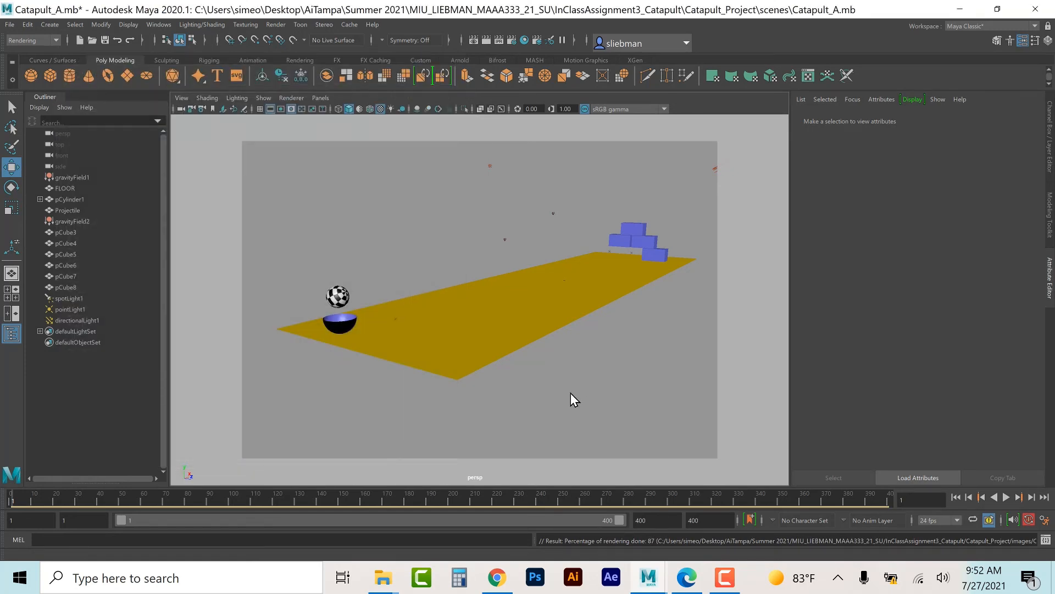